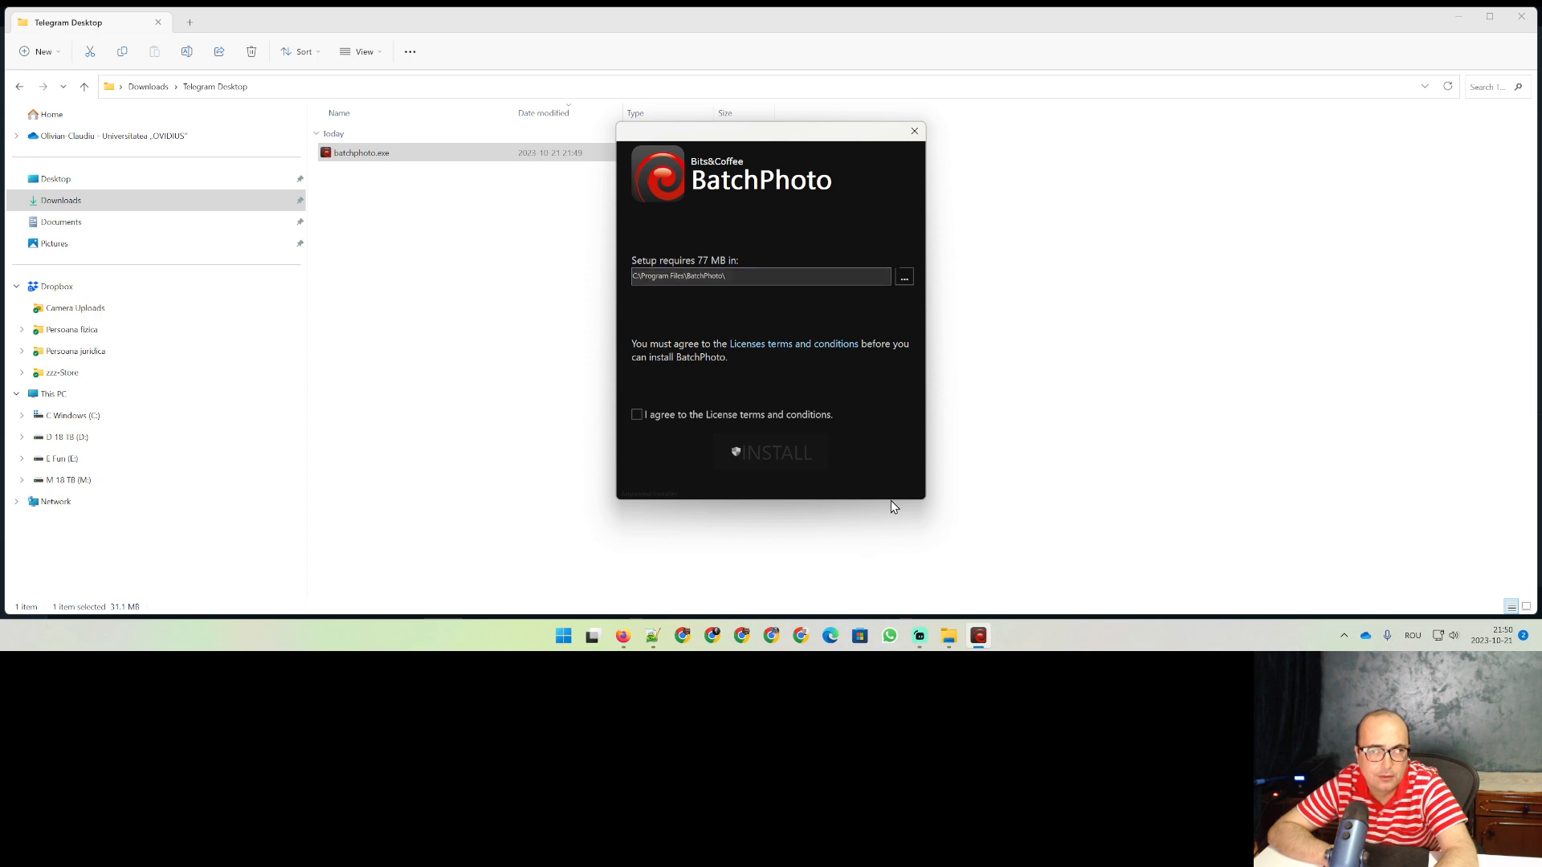
Step: Accept the license terms and install BatchPhoto in C:\Program Files\BatchPhoto
{"action": "left_click", "coordinate": [646, 416]}
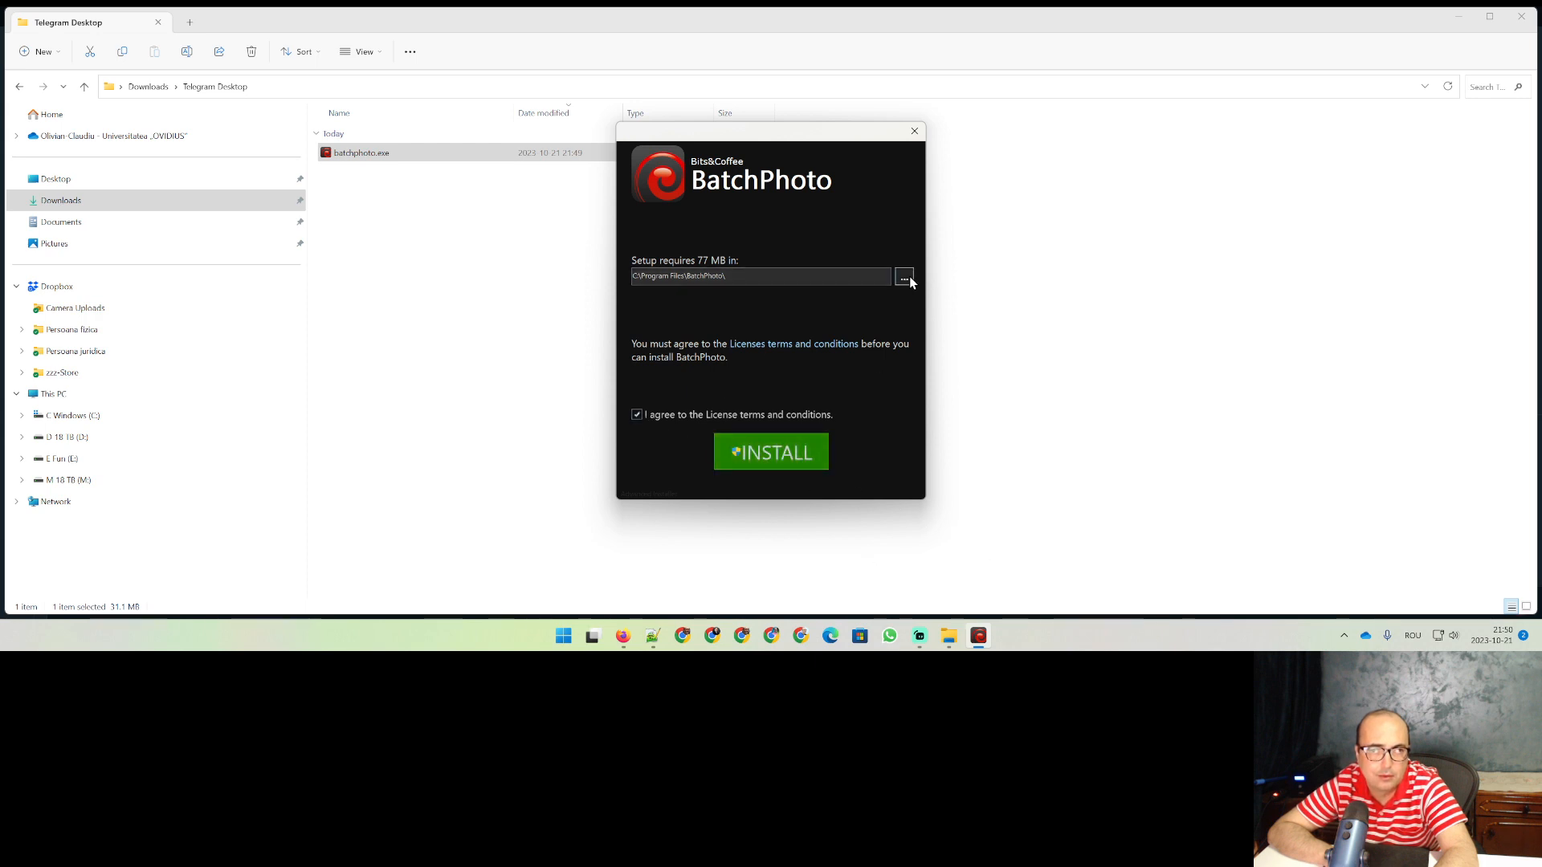
{"action": "left_click", "coordinate": [759, 455]}
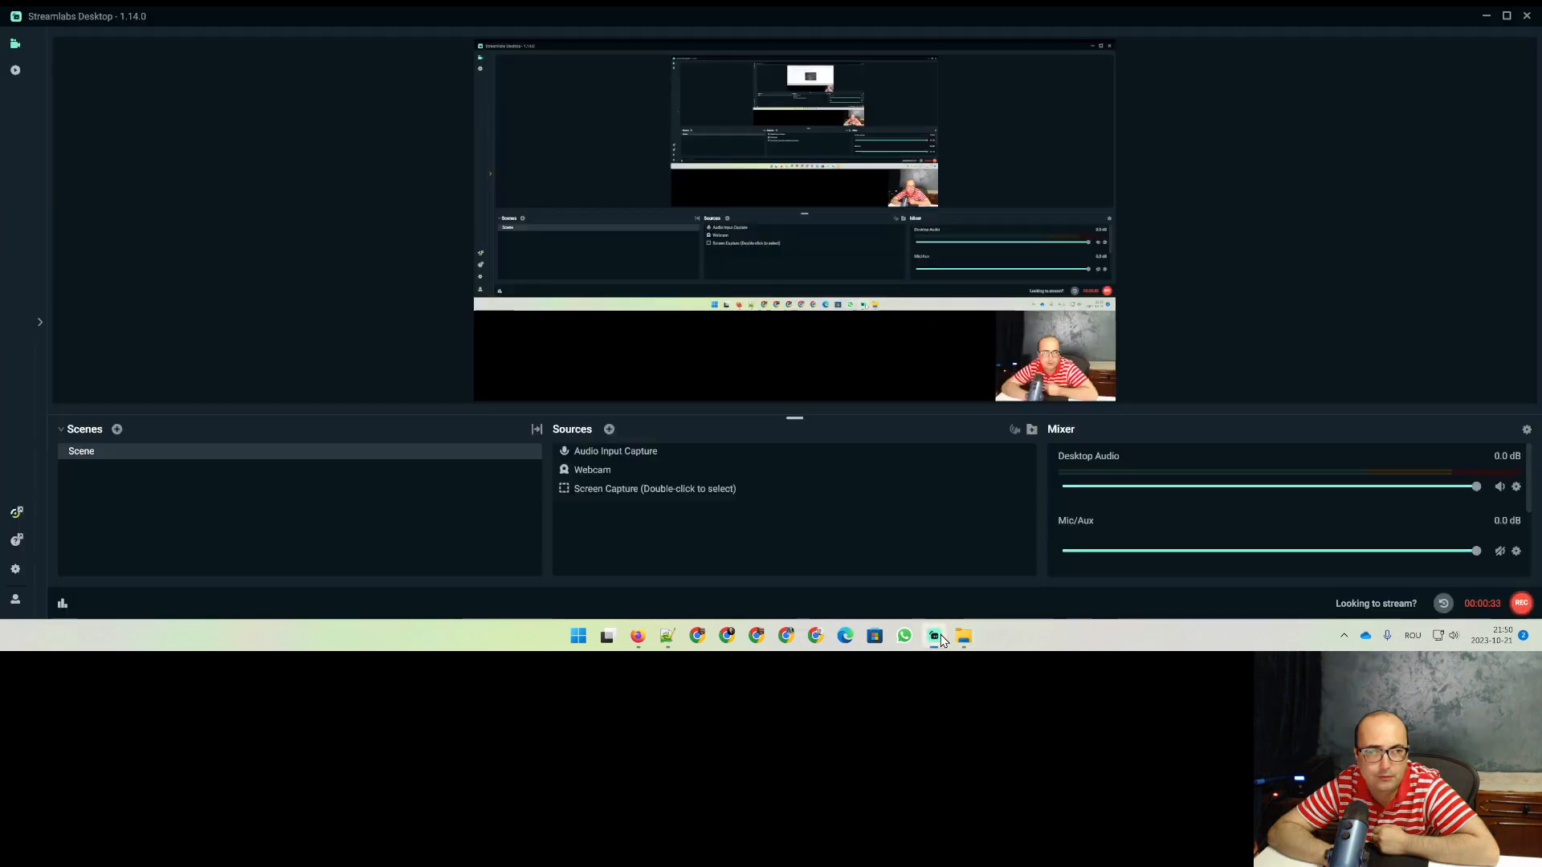
{"action": "left_click", "coordinate": [938, 638]}
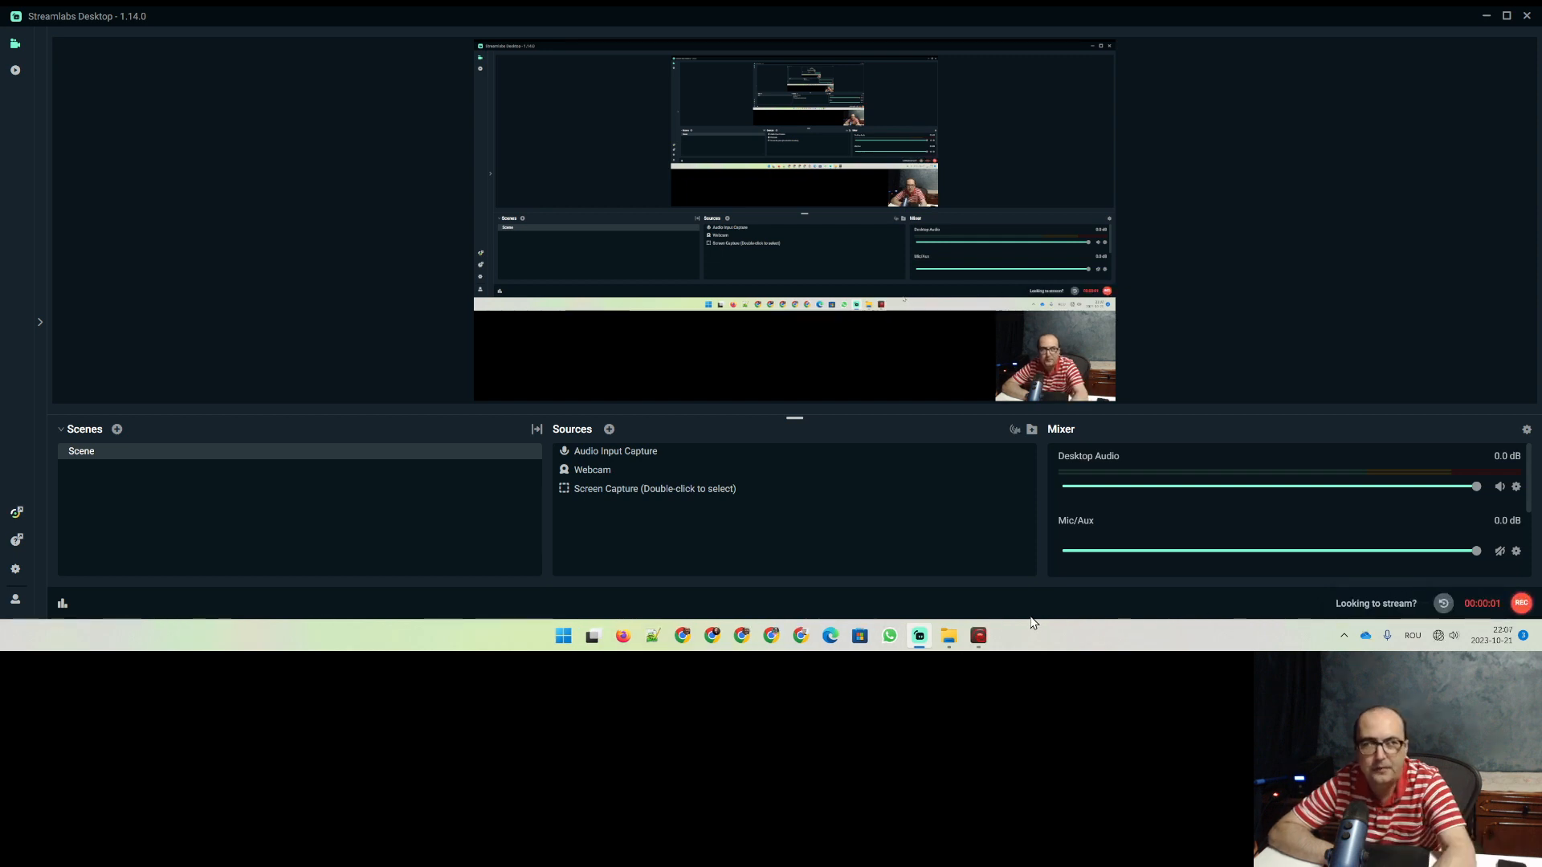
Step: Switch to BatchPhoto, set the welcome wizard not to show again, and go through it to the end
{"action": "left_click", "coordinate": [984, 635]}
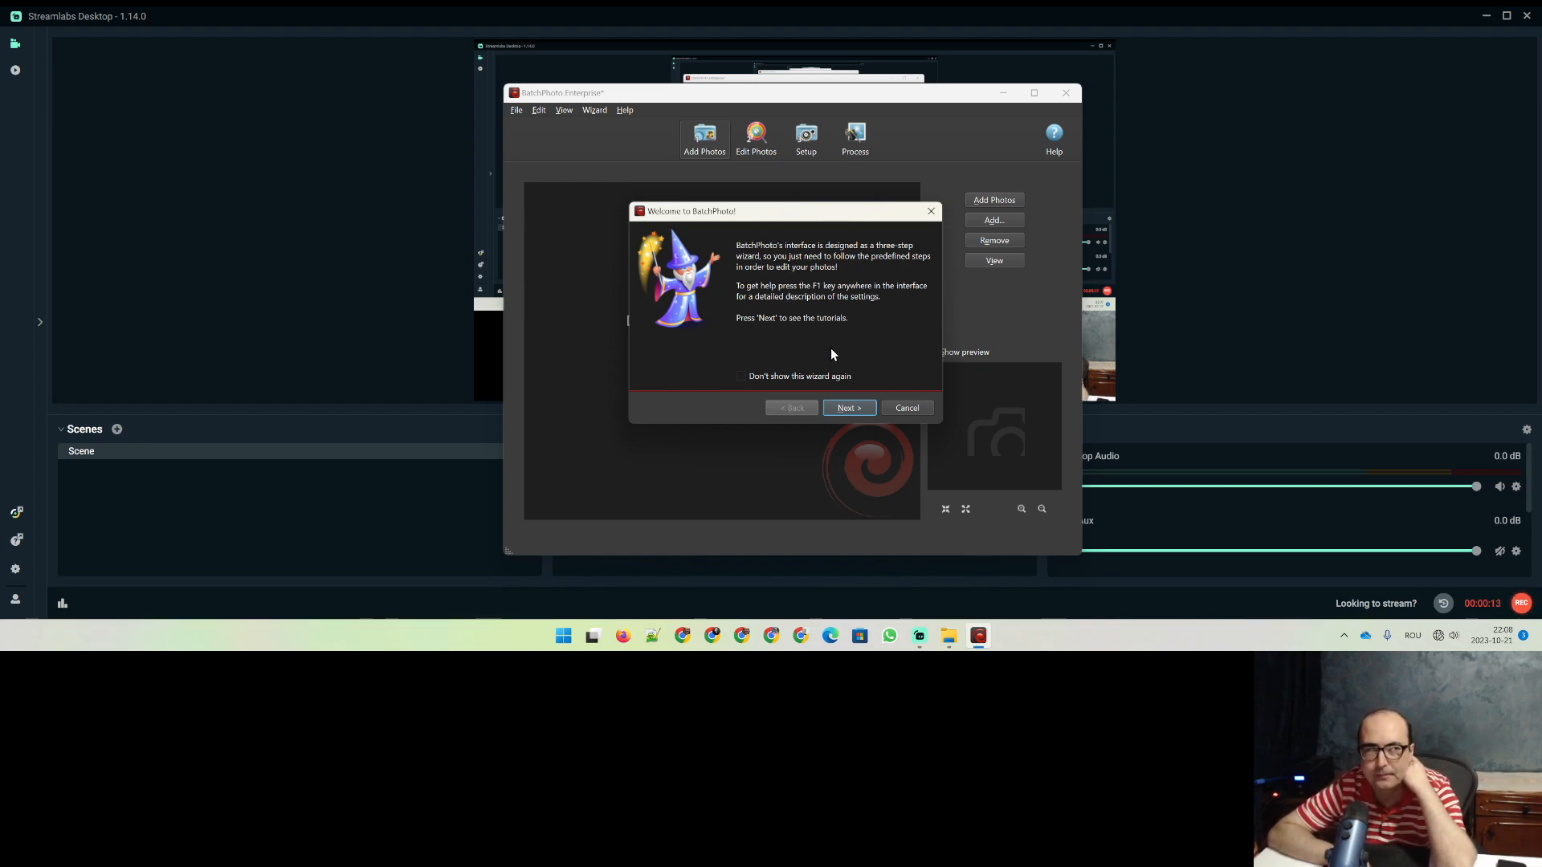
{"action": "left_click", "coordinate": [741, 377]}
{"action": "left_click", "coordinate": [847, 408]}
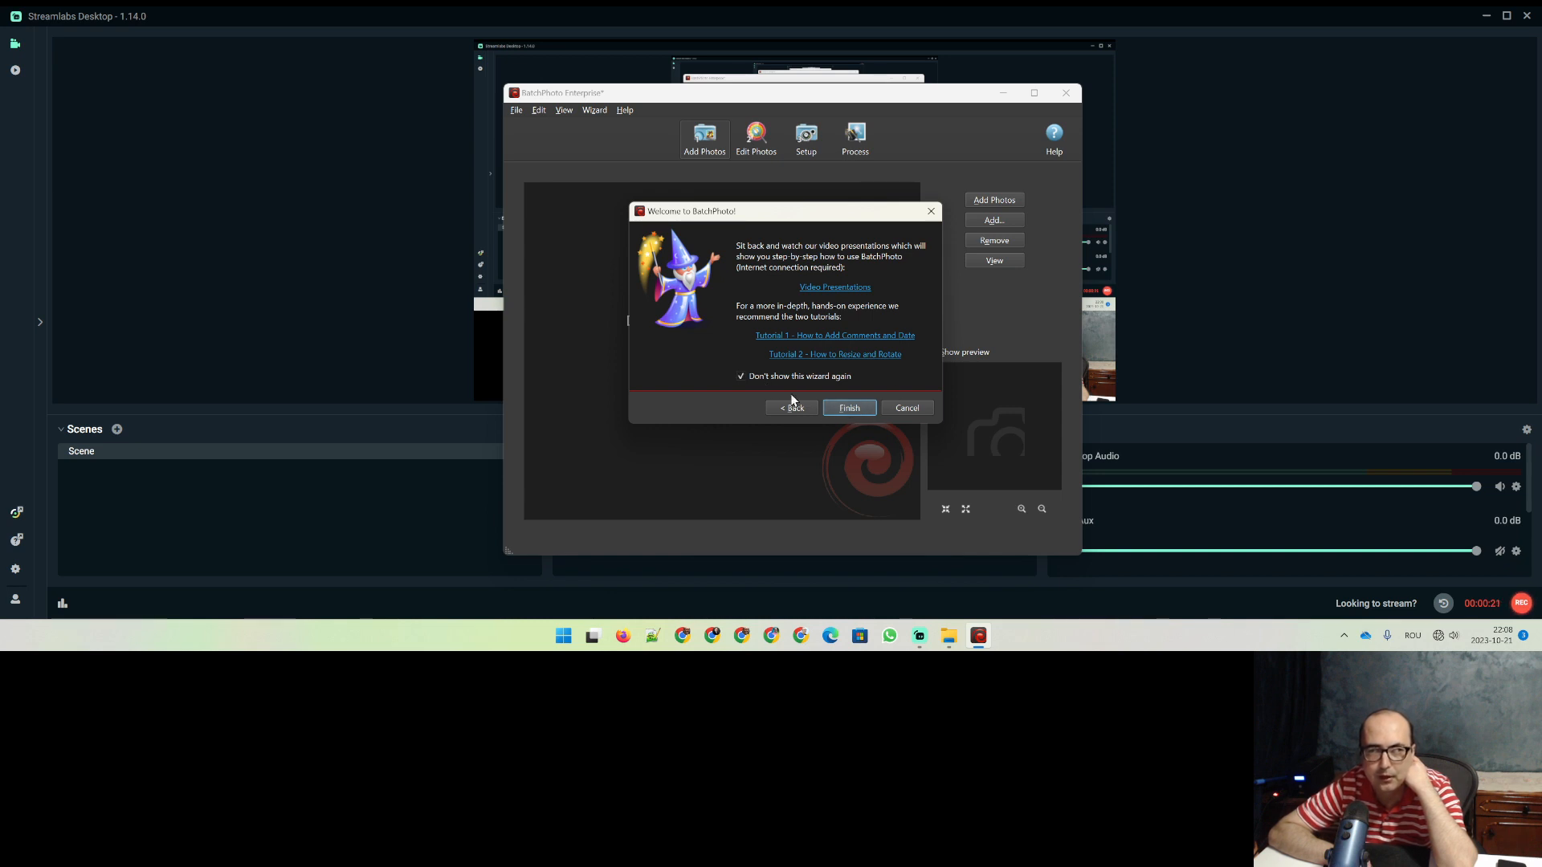
{"action": "left_click", "coordinate": [837, 408]}
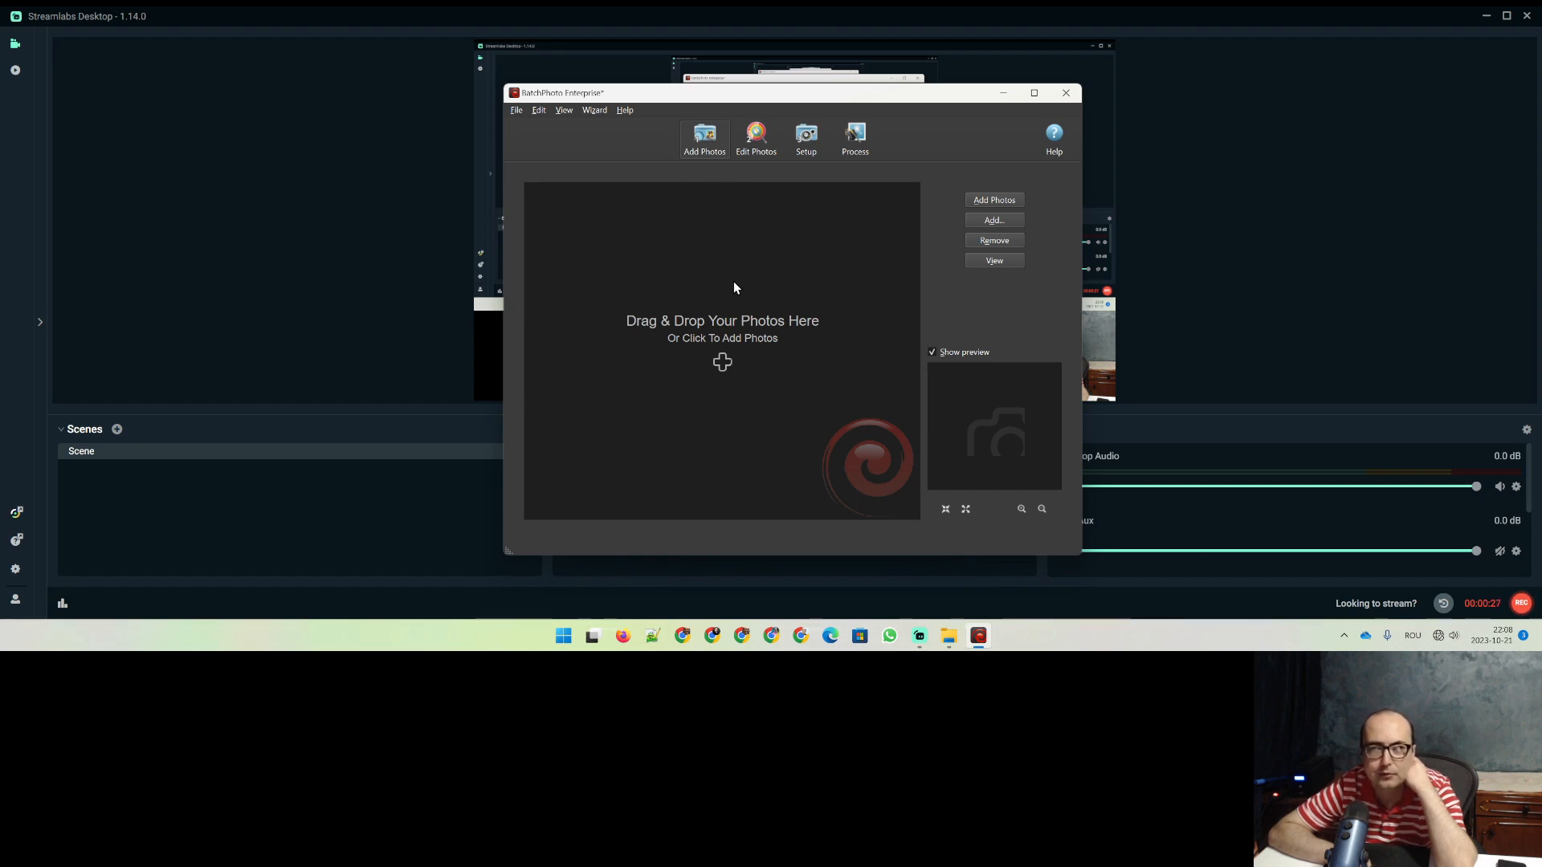
Step: Switch to the Process folder in File Explorer and view 2023-10-11 15.51.05.jpg and DSC_6688.JPG in IrfanView
{"action": "left_click", "coordinate": [950, 636]}
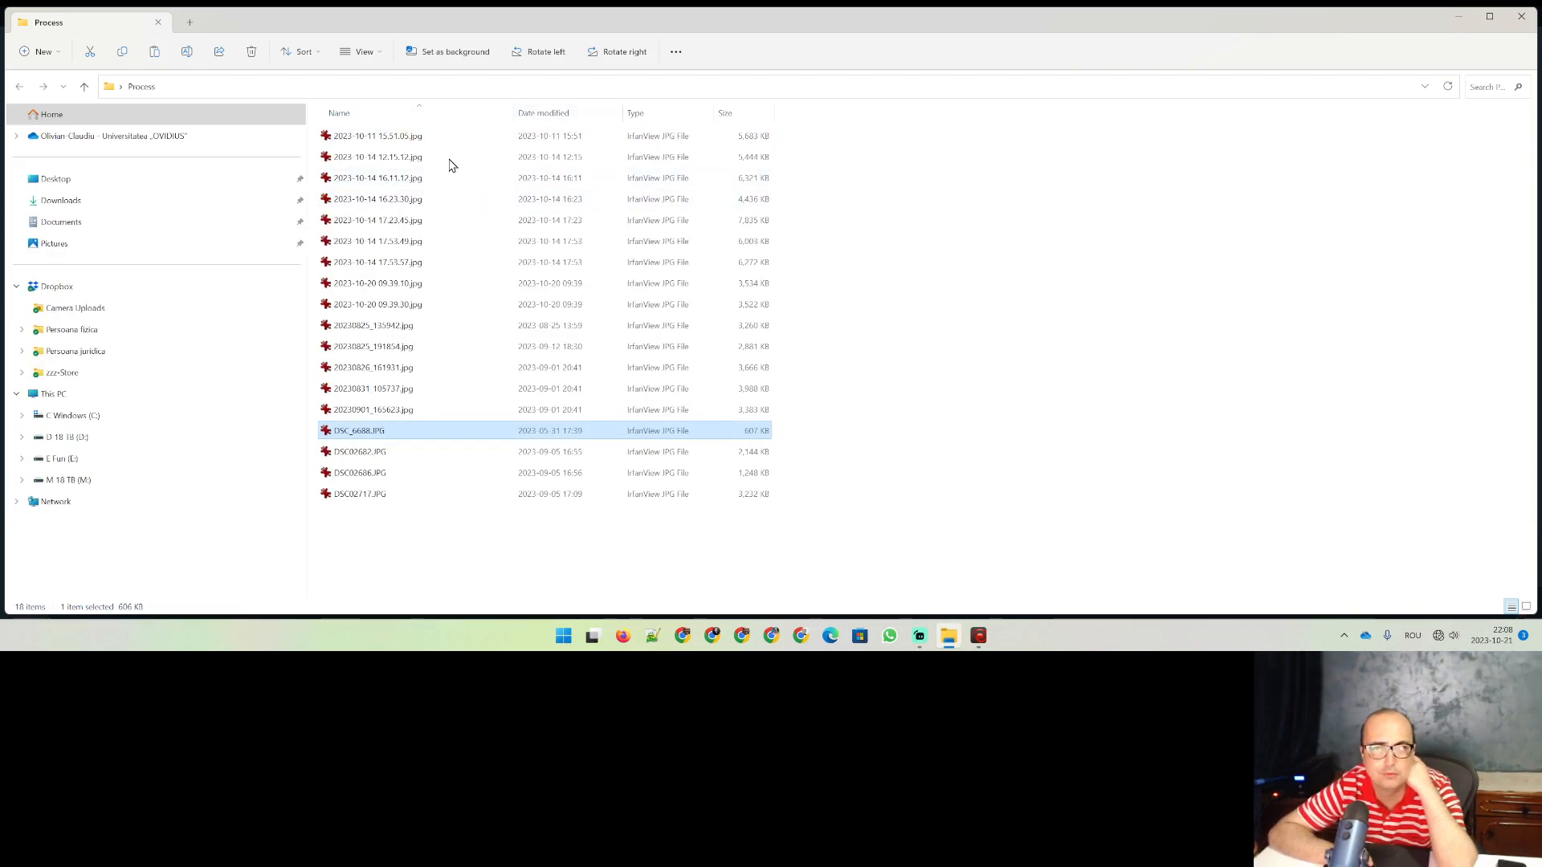
{"action": "double_click", "coordinate": [430, 143]}
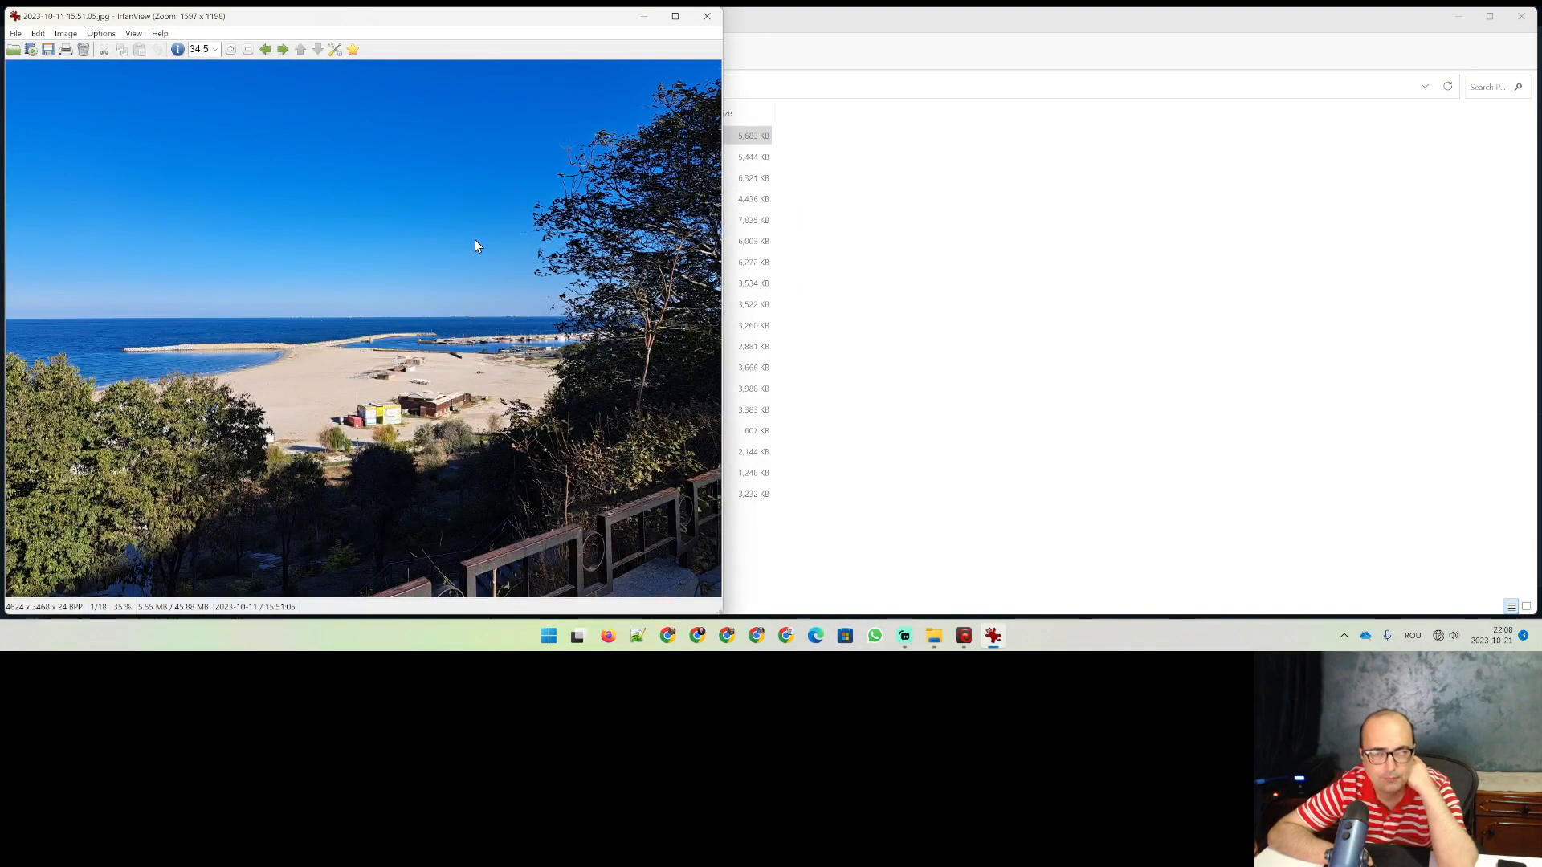
{"action": "key", "text": "Escape"}
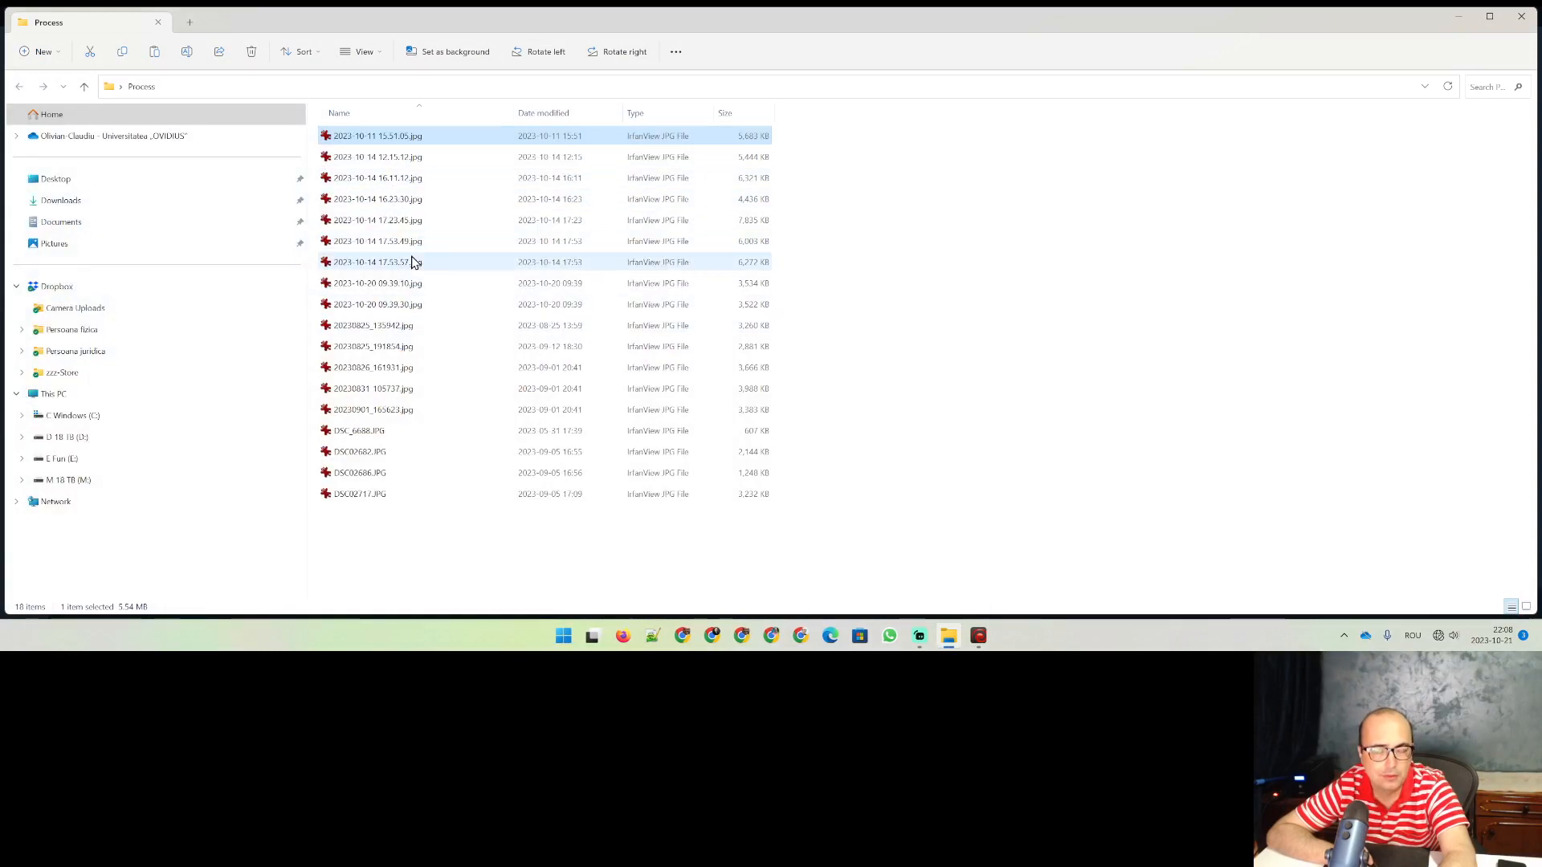
{"action": "double_click", "coordinate": [389, 430]}
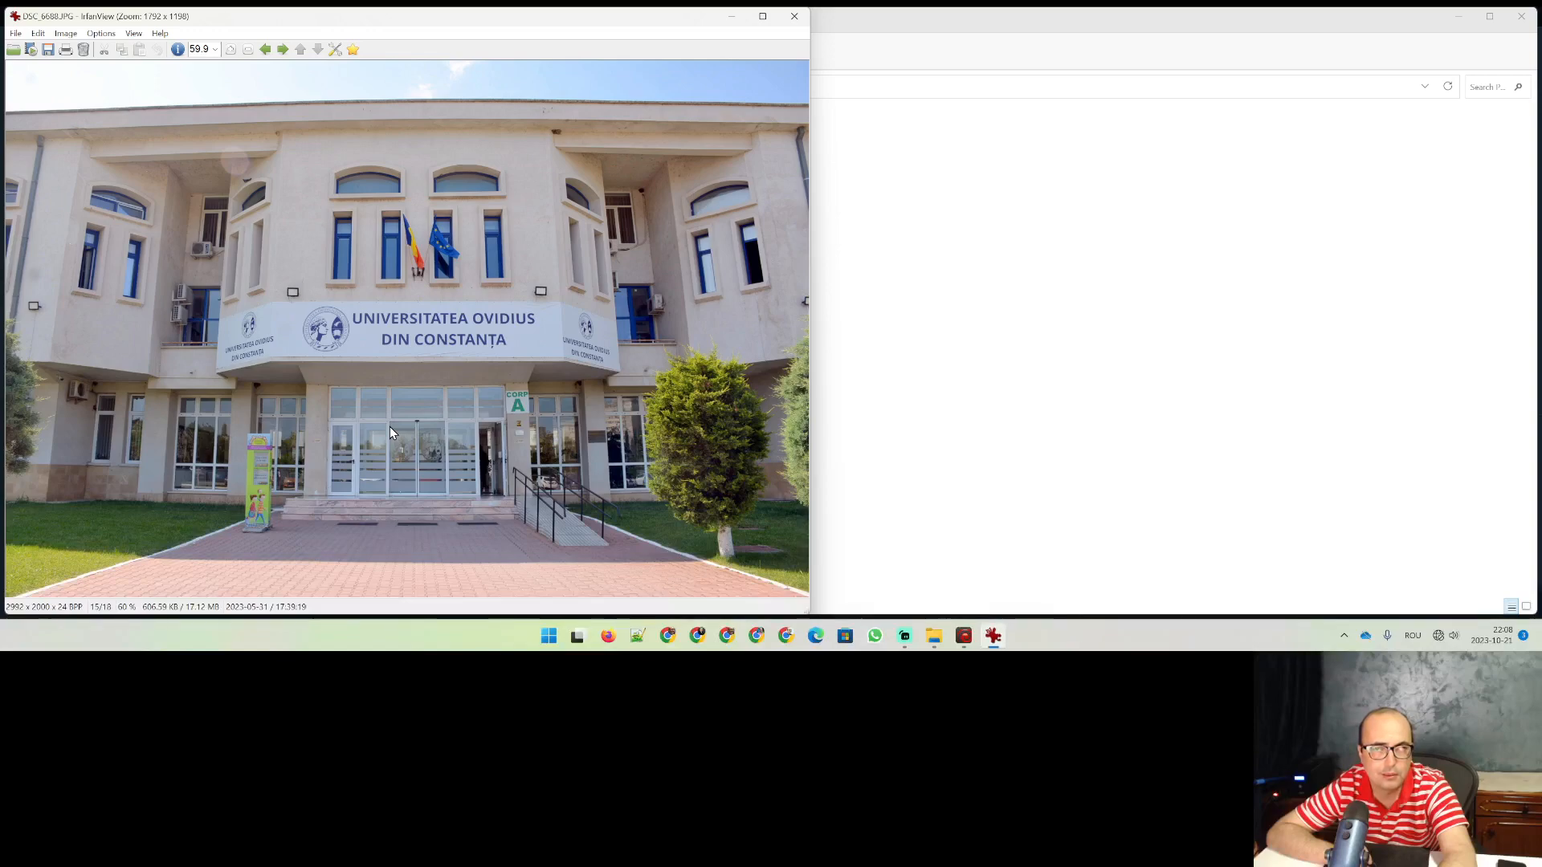
{"action": "key", "text": "Escape"}
Step: View the folder's DSC photos one by one, including DSC02686.JPG, DSC02717.JPG, DSC02682.JPG and DSC_6688.JPG
{"action": "double_click", "coordinate": [382, 480]}
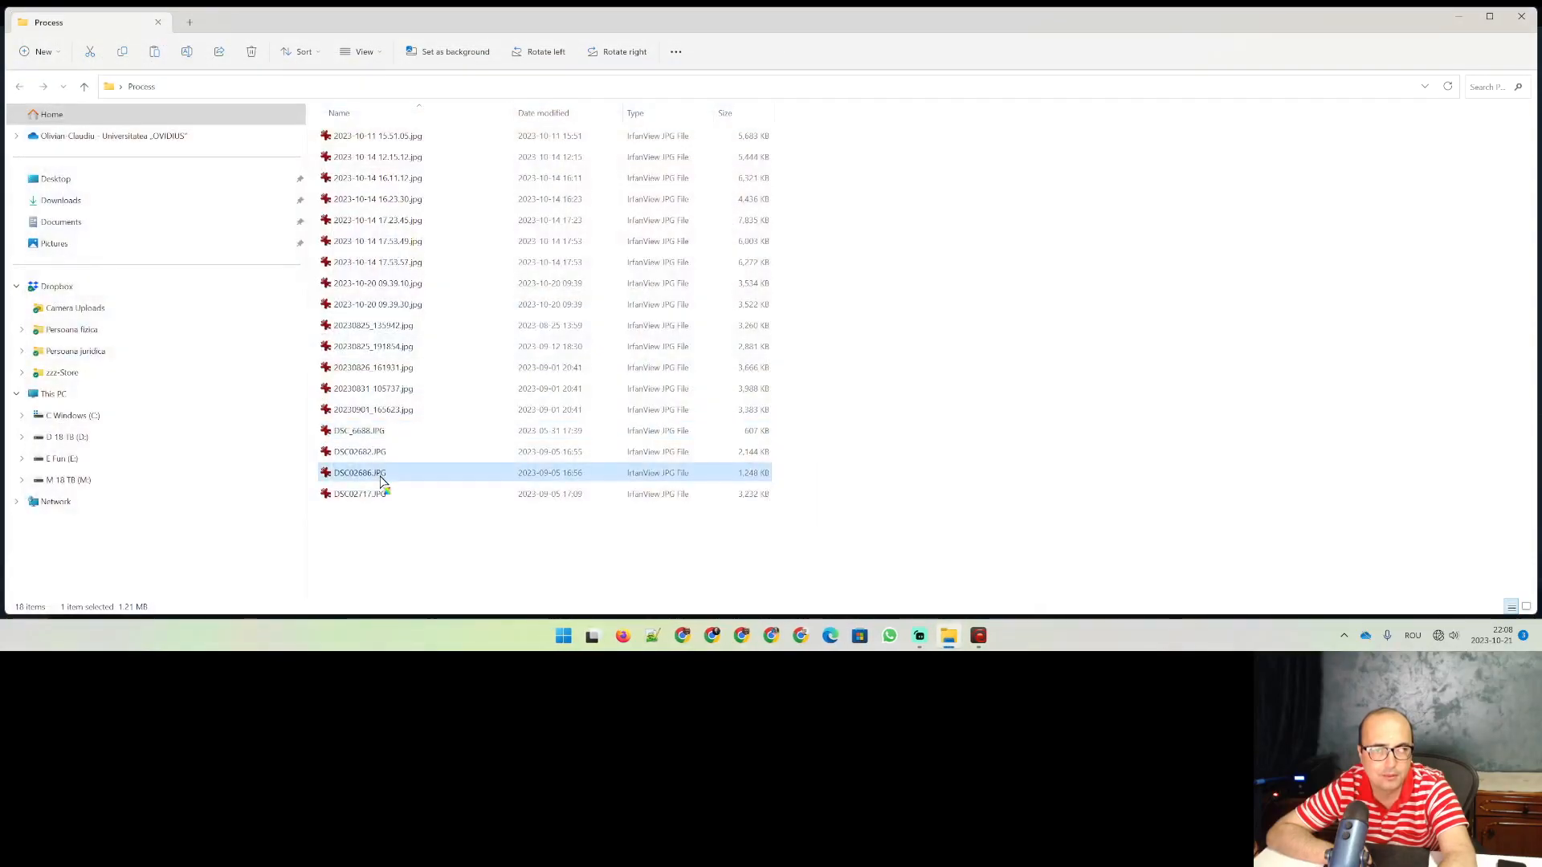
{"action": "key", "text": "Escape"}
{"action": "double_click", "coordinate": [373, 487]}
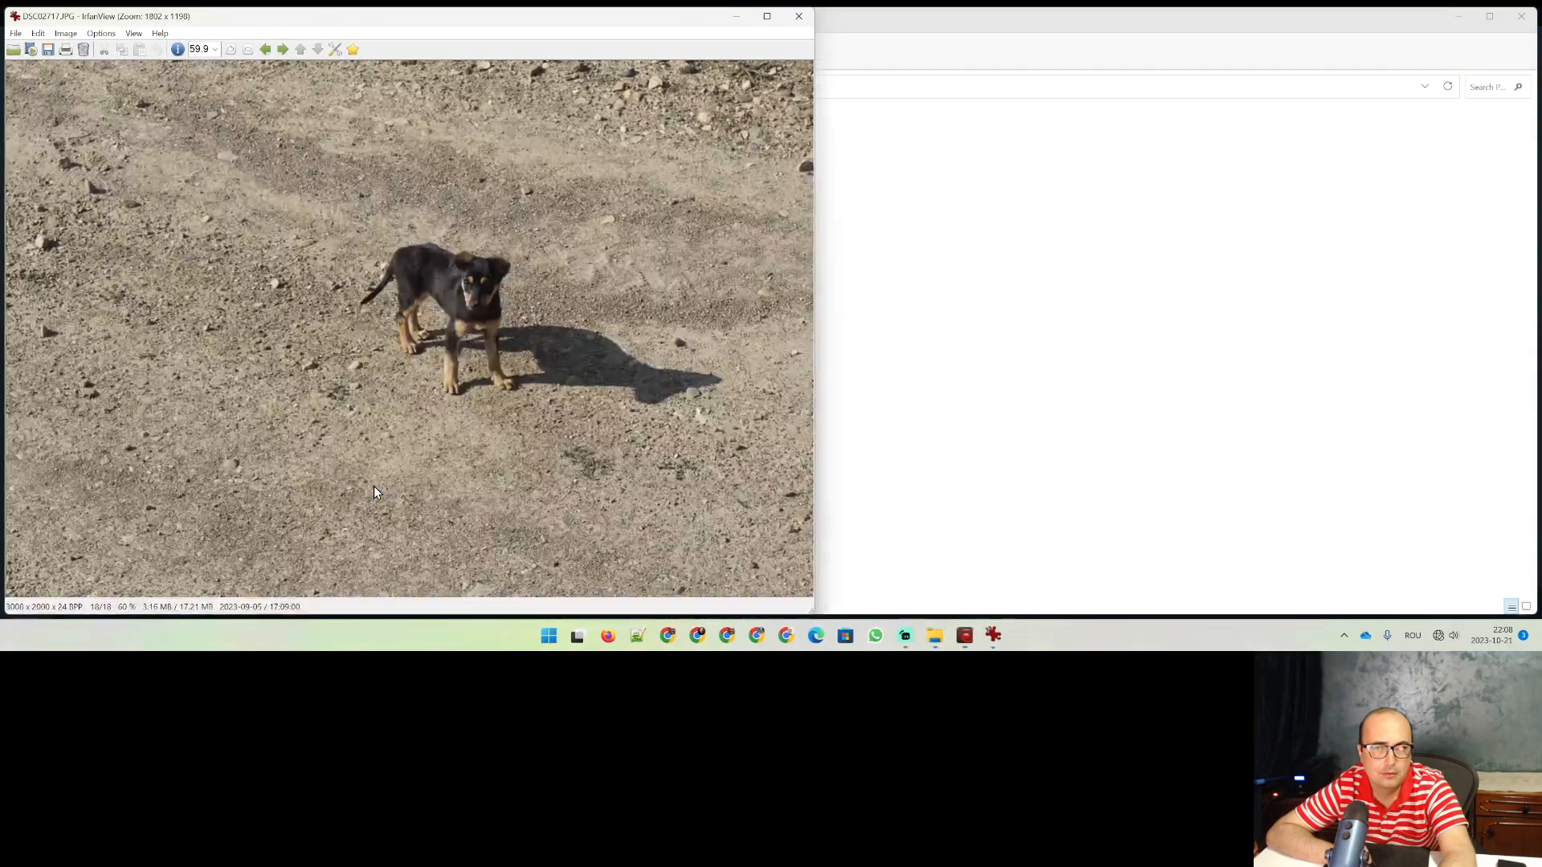
{"action": "key", "text": "Escape"}
{"action": "double_click", "coordinate": [371, 455]}
{"action": "key", "text": "Escape"}
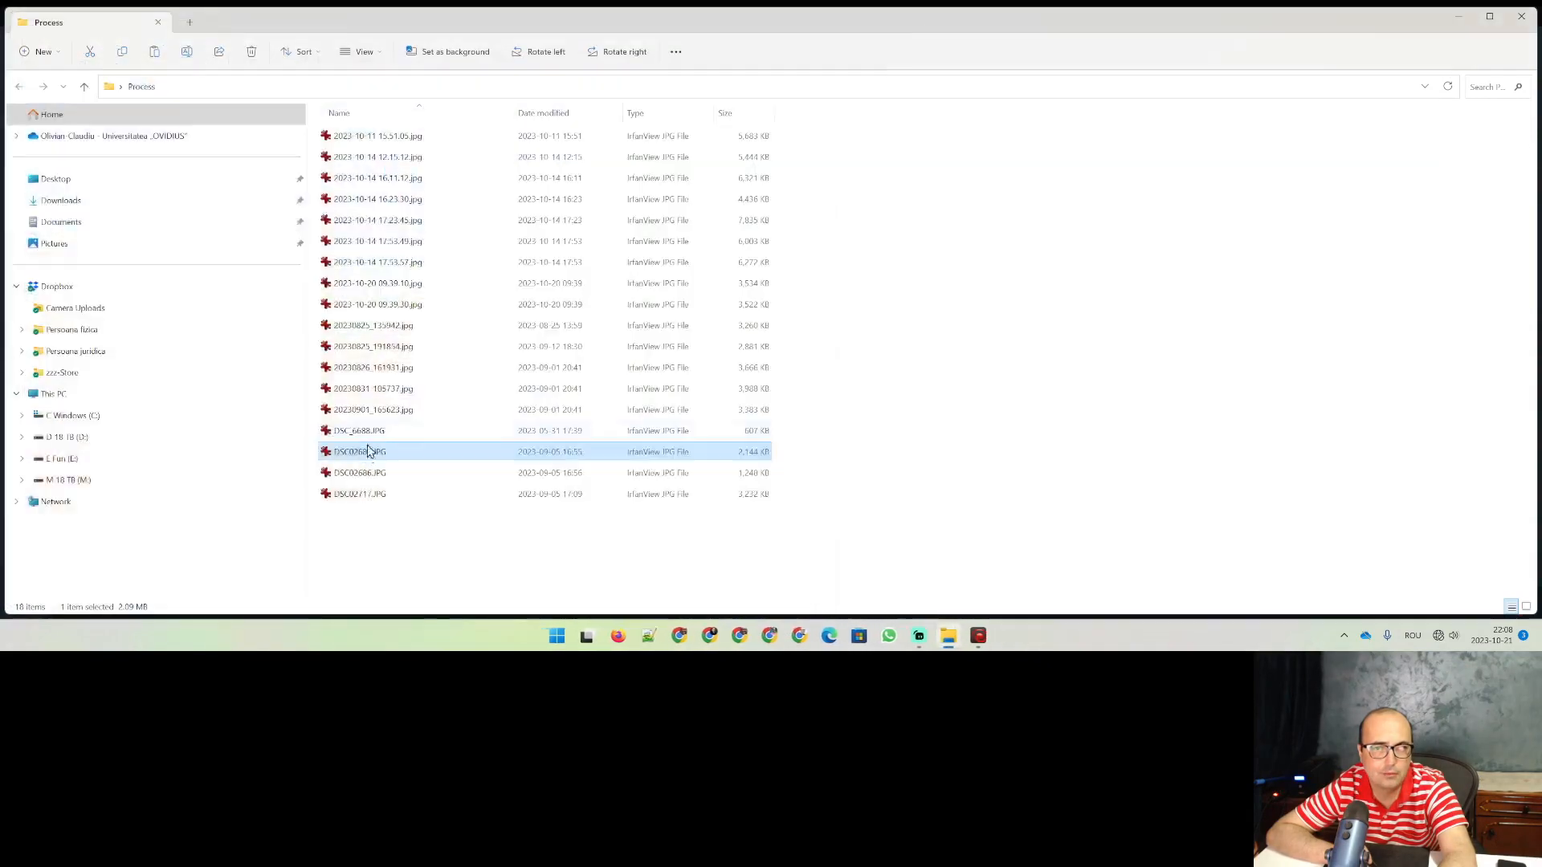
{"action": "left_click", "coordinate": [370, 438]}
{"action": "double_click", "coordinate": [367, 438]}
{"action": "key", "text": "Escape"}
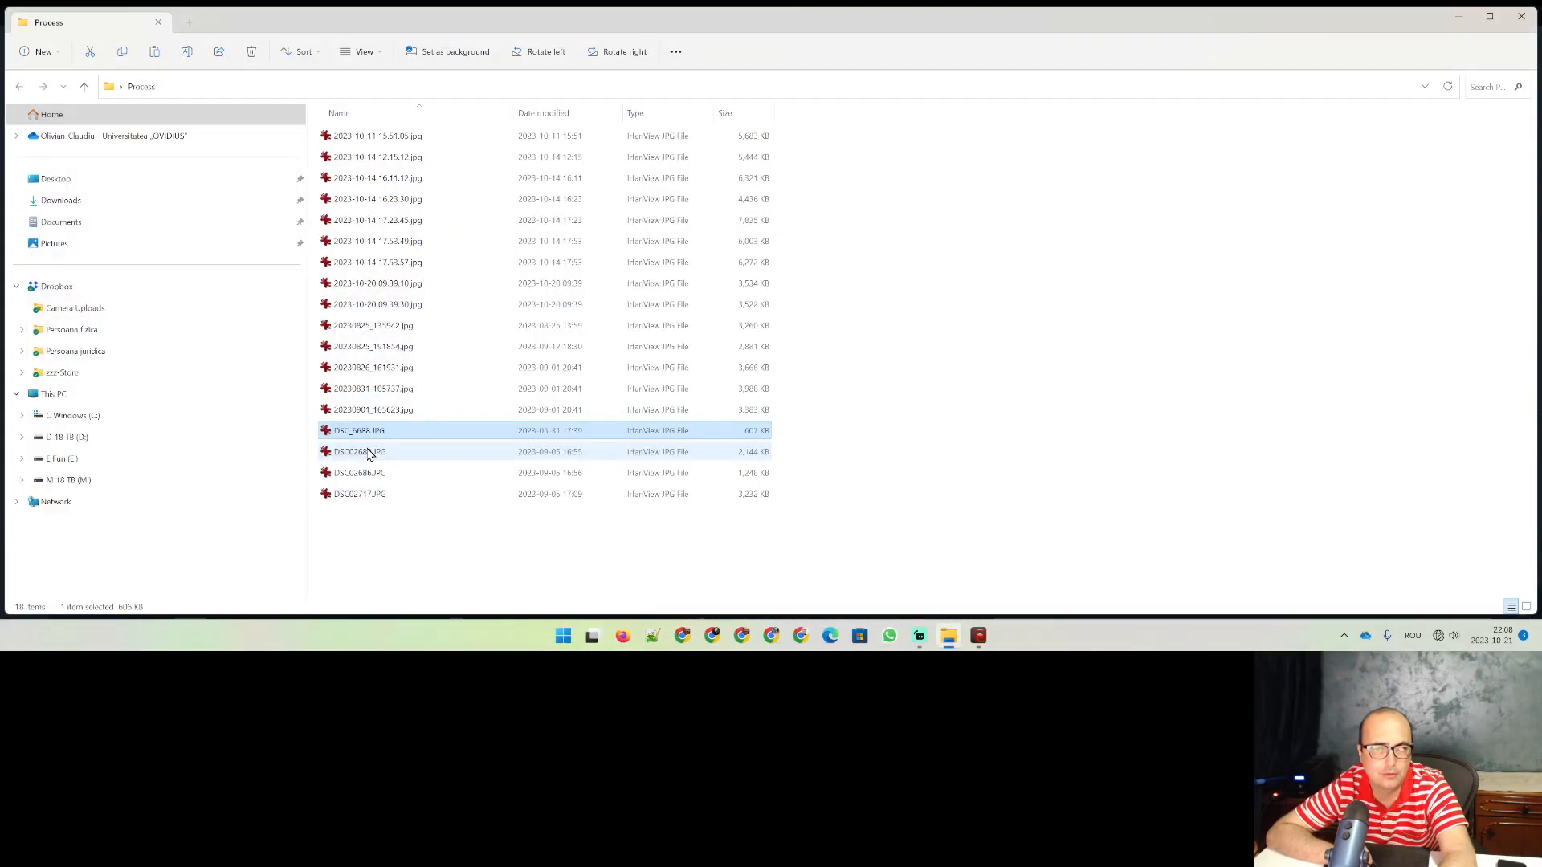
{"action": "left_click", "coordinate": [366, 453]}
{"action": "key", "text": "Print"}
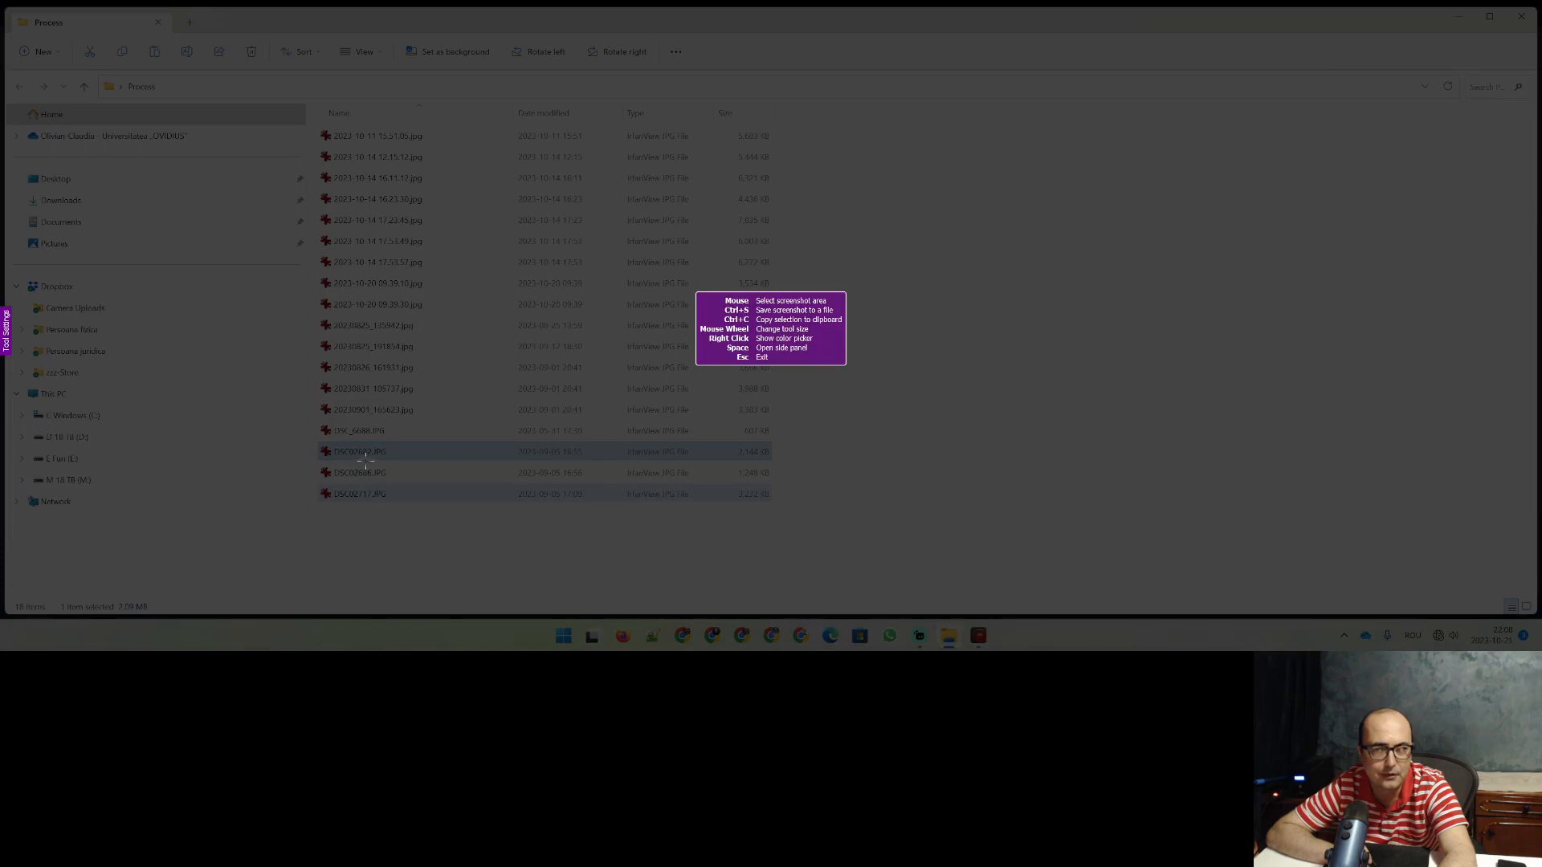
{"action": "left_click_drag", "start_coordinate": [396, 426], "coordinate": [460, 482]}
{"action": "key", "text": "Escape"}
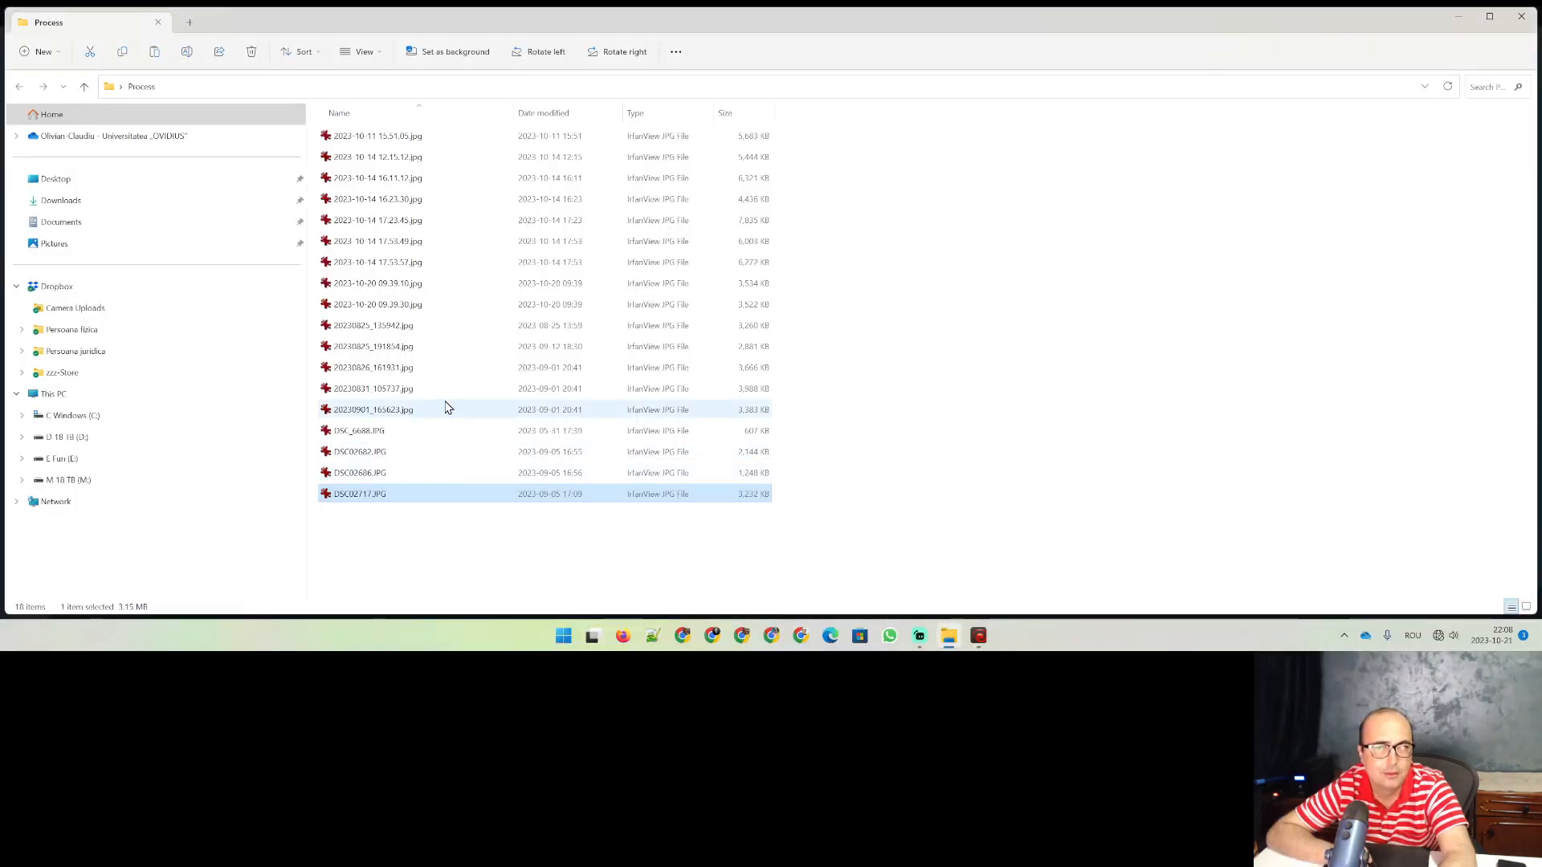
Step: View 20230825_191854.jpg, 20230826_161931.jpg, and the 2023-10-14 photos 17.23.45, 17.53.57 and 12.15.12 individually
{"action": "double_click", "coordinate": [409, 346]}
{"action": "key", "text": "Escape"}
{"action": "left_click", "coordinate": [400, 371]}
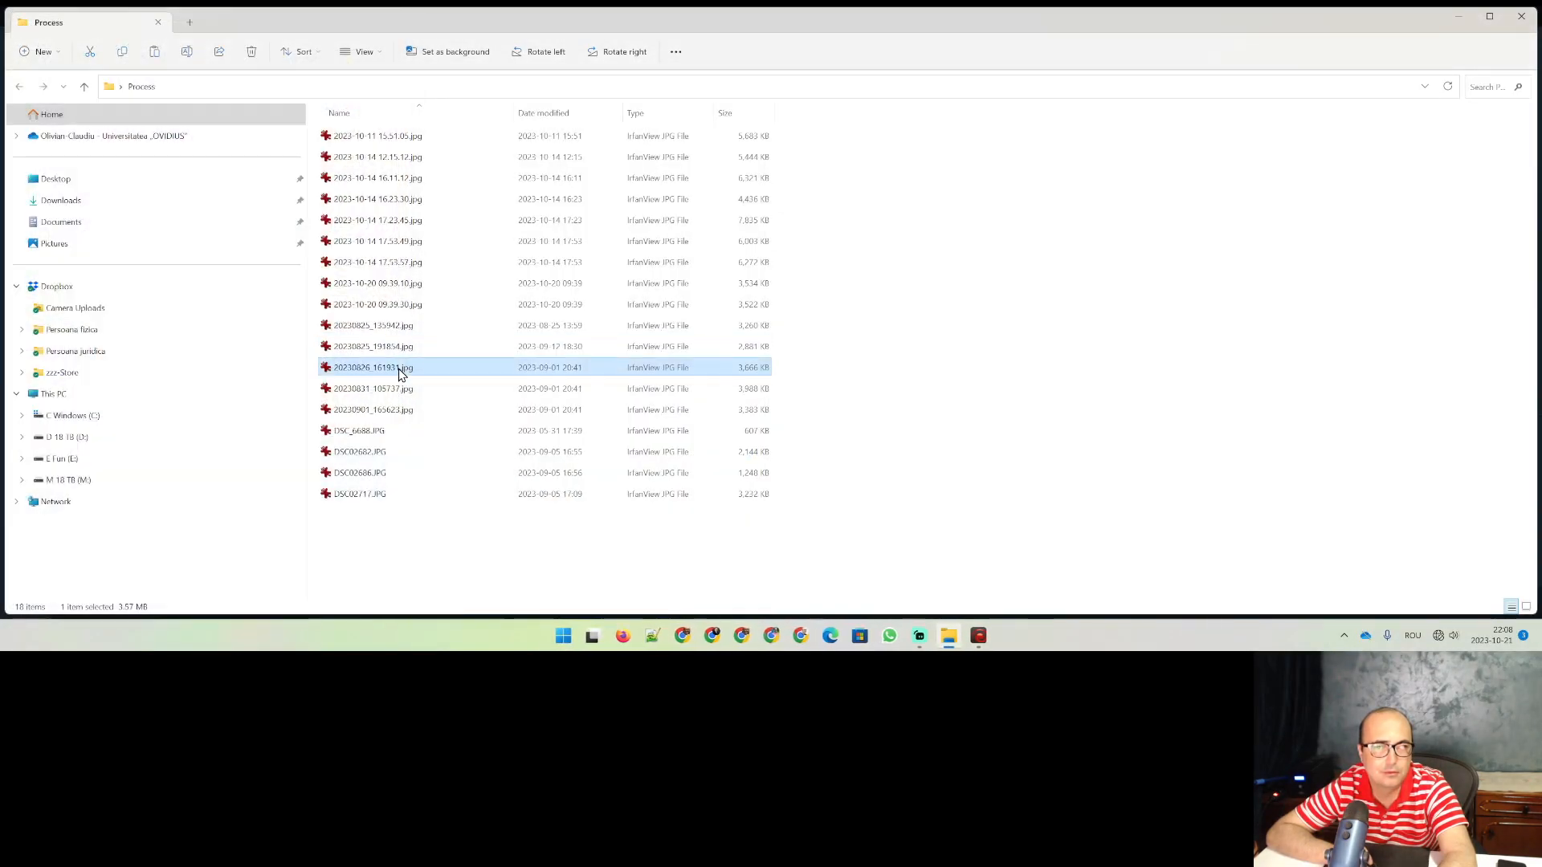
{"action": "double_click", "coordinate": [400, 370]}
{"action": "key", "text": "Escape"}
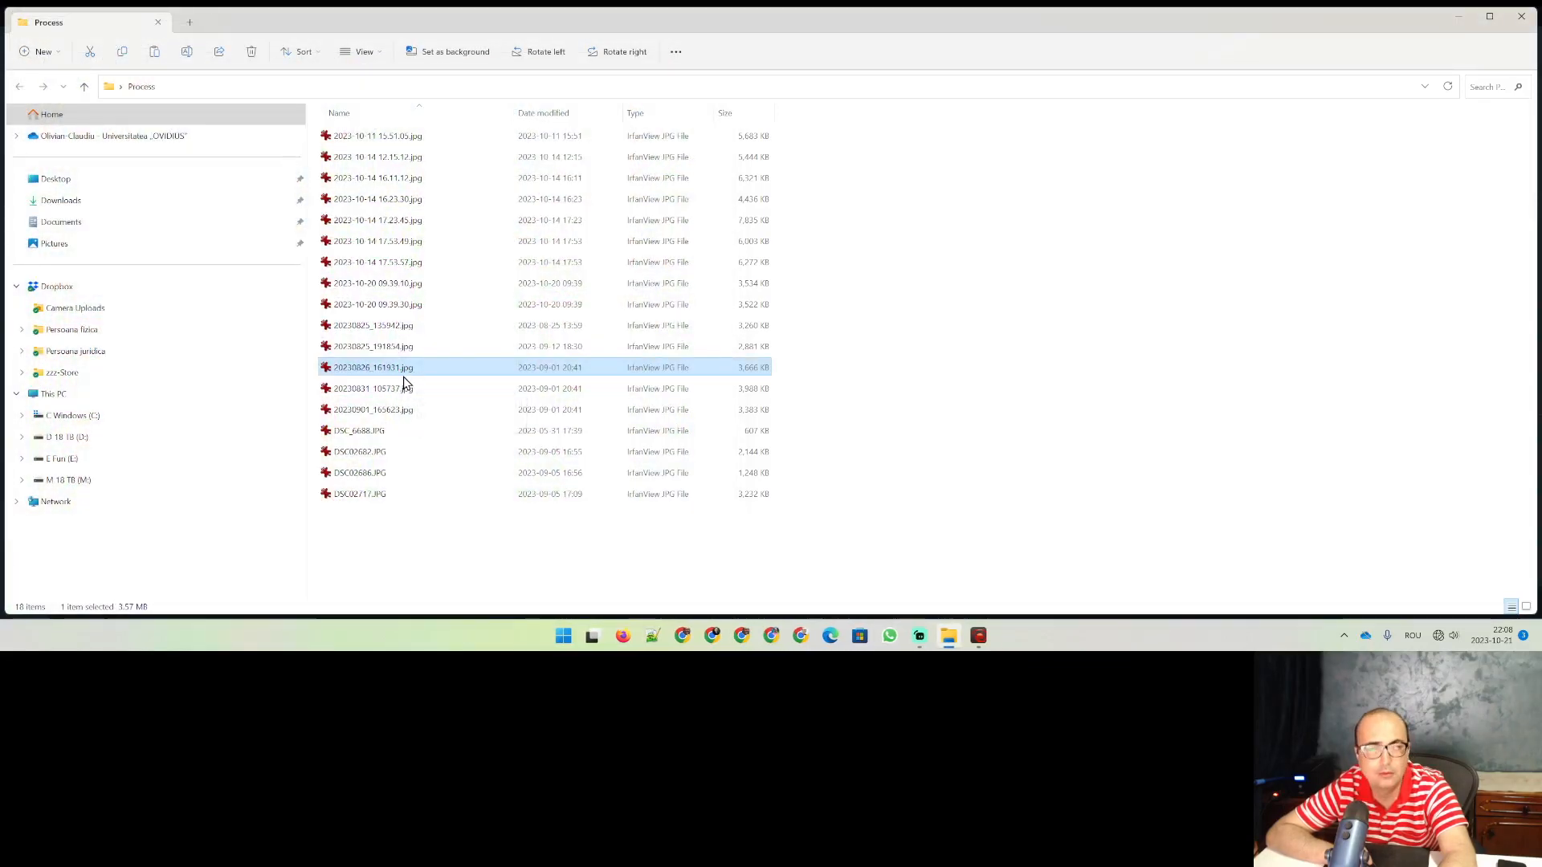
{"action": "double_click", "coordinate": [405, 221]}
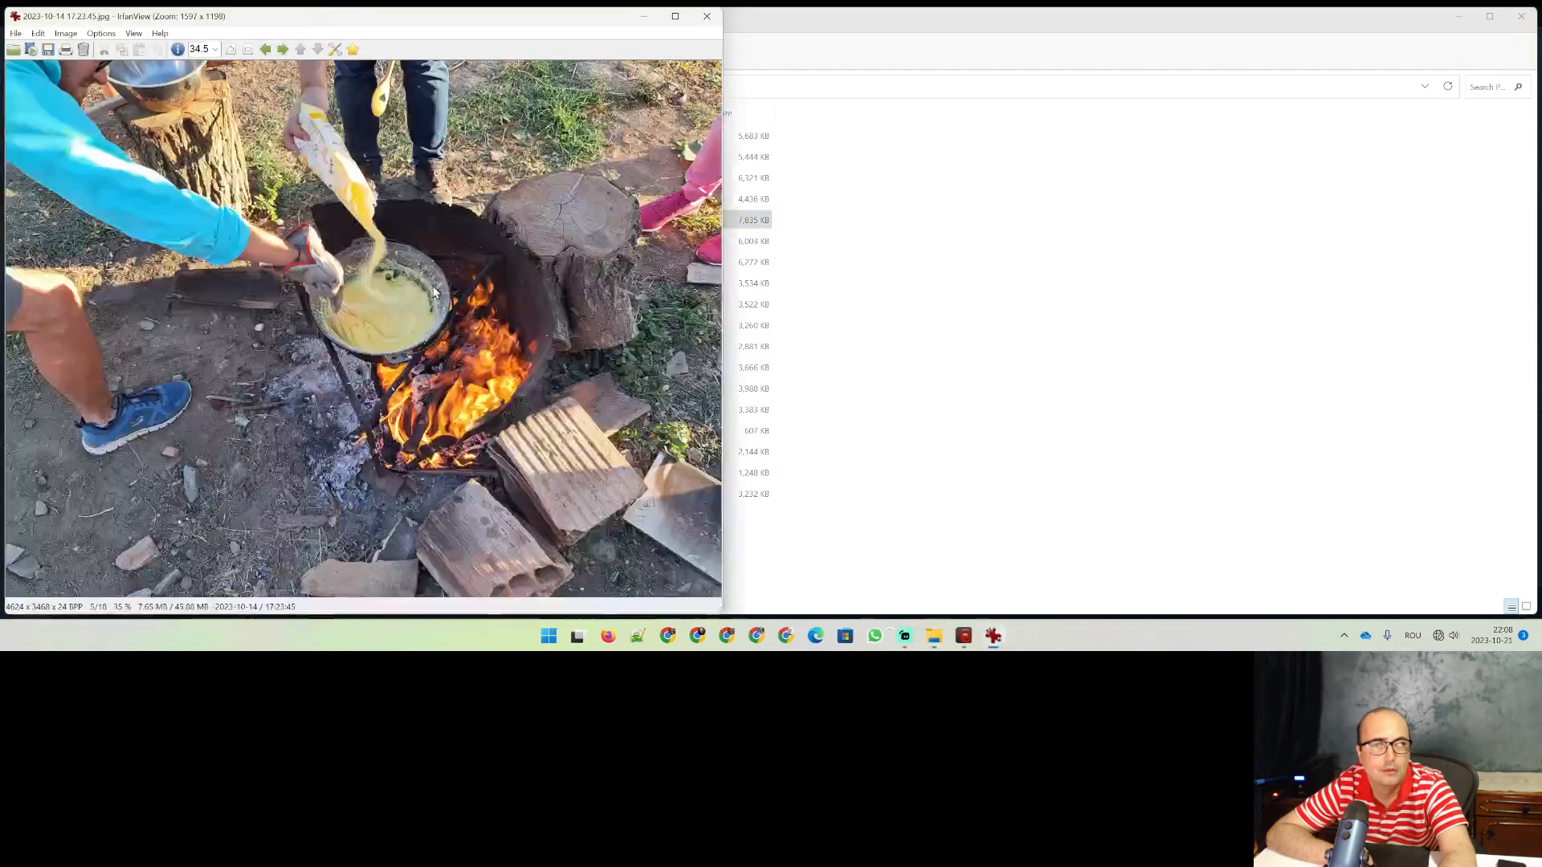
{"action": "key", "text": "Escape"}
{"action": "double_click", "coordinate": [389, 264]}
{"action": "key", "text": "Escape"}
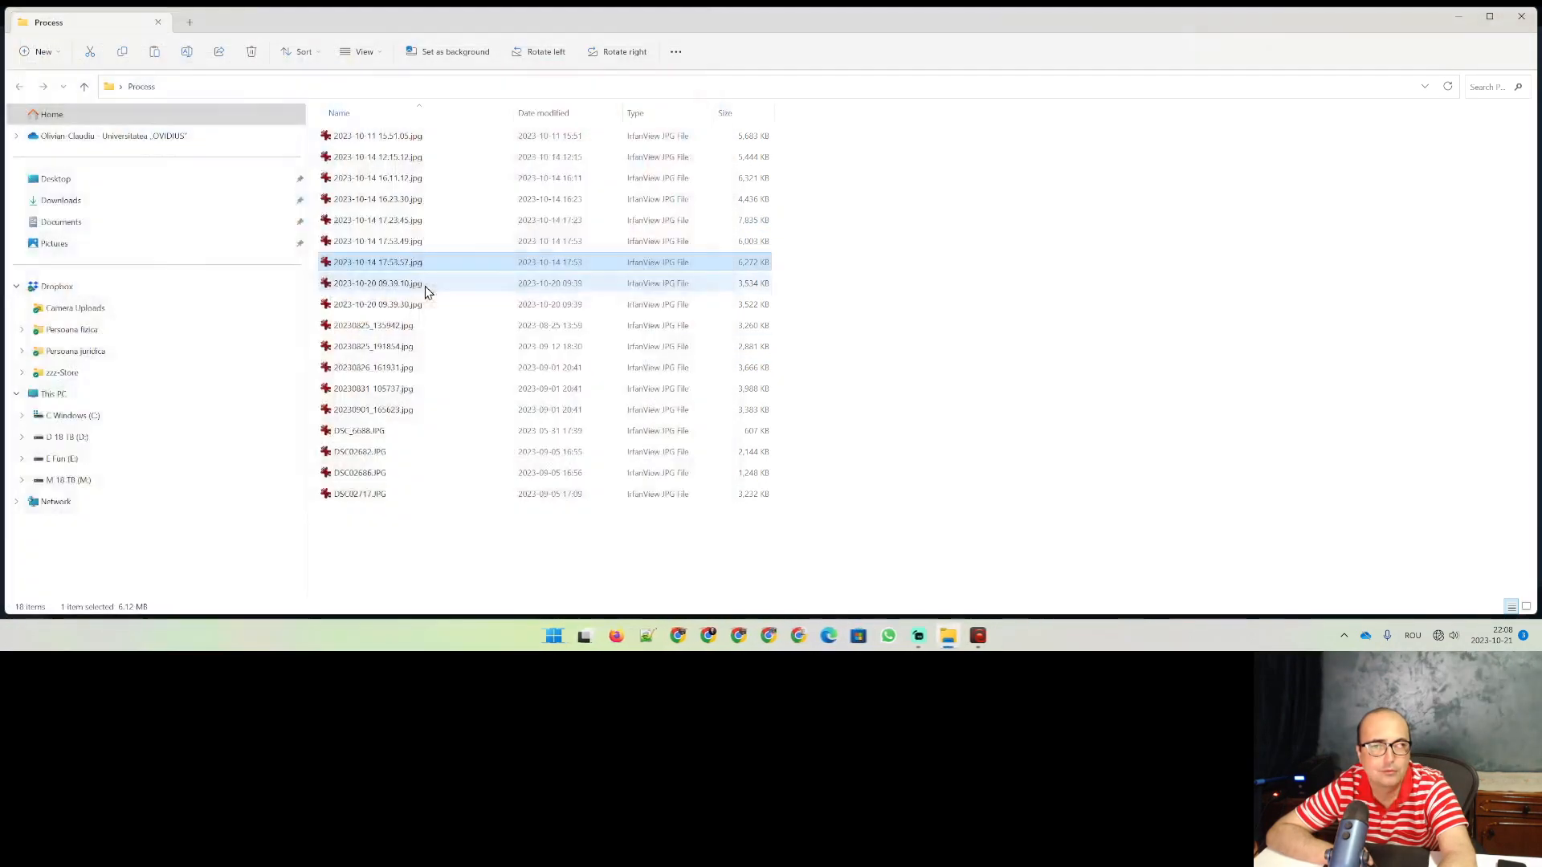
{"action": "double_click", "coordinate": [390, 151]}
{"action": "key", "text": "Escape"}
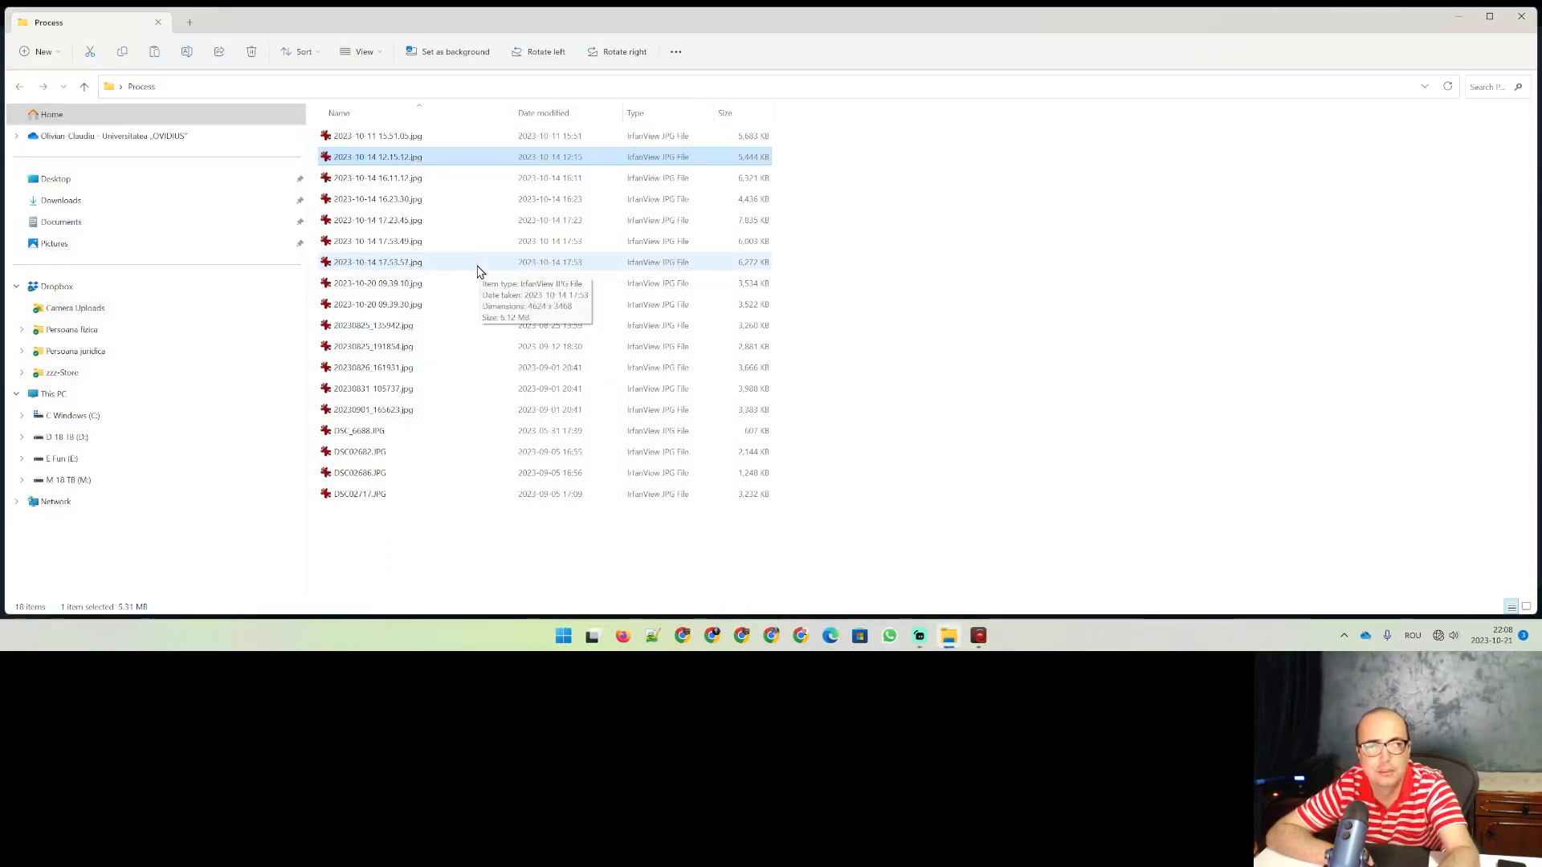
Step: View the 2023-10-14 photos 12.15.12, 16.11.12 and 17.53.49, plus 2023-10-20 09.39.10.jpg, 20230826_161931.jpg and DSC_6688.JPG
{"action": "double_click", "coordinate": [402, 157]}
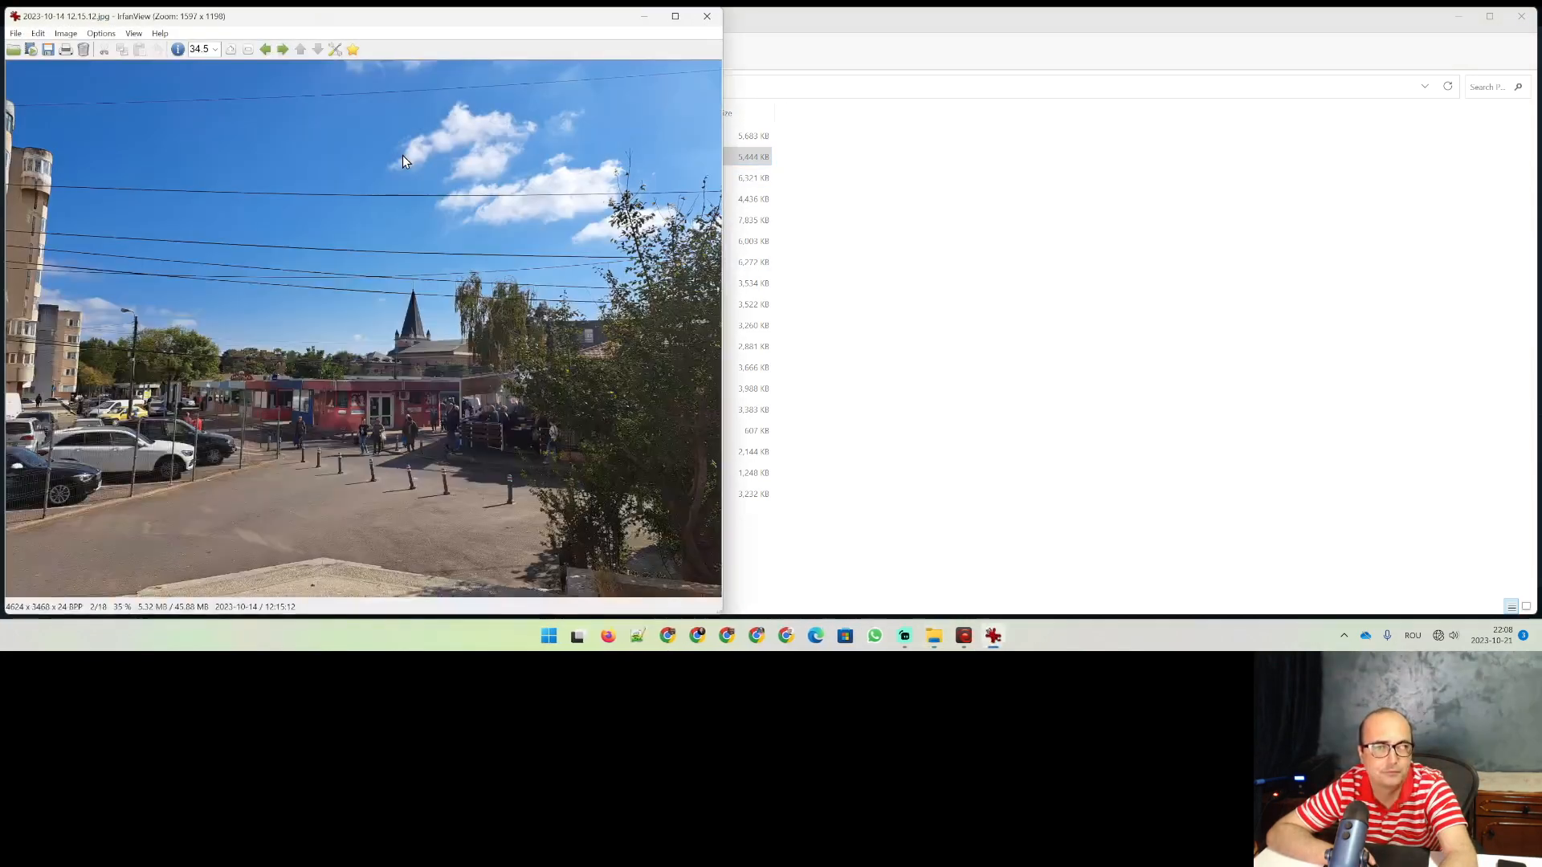
{"action": "key", "text": "Escape"}
{"action": "double_click", "coordinate": [396, 177]}
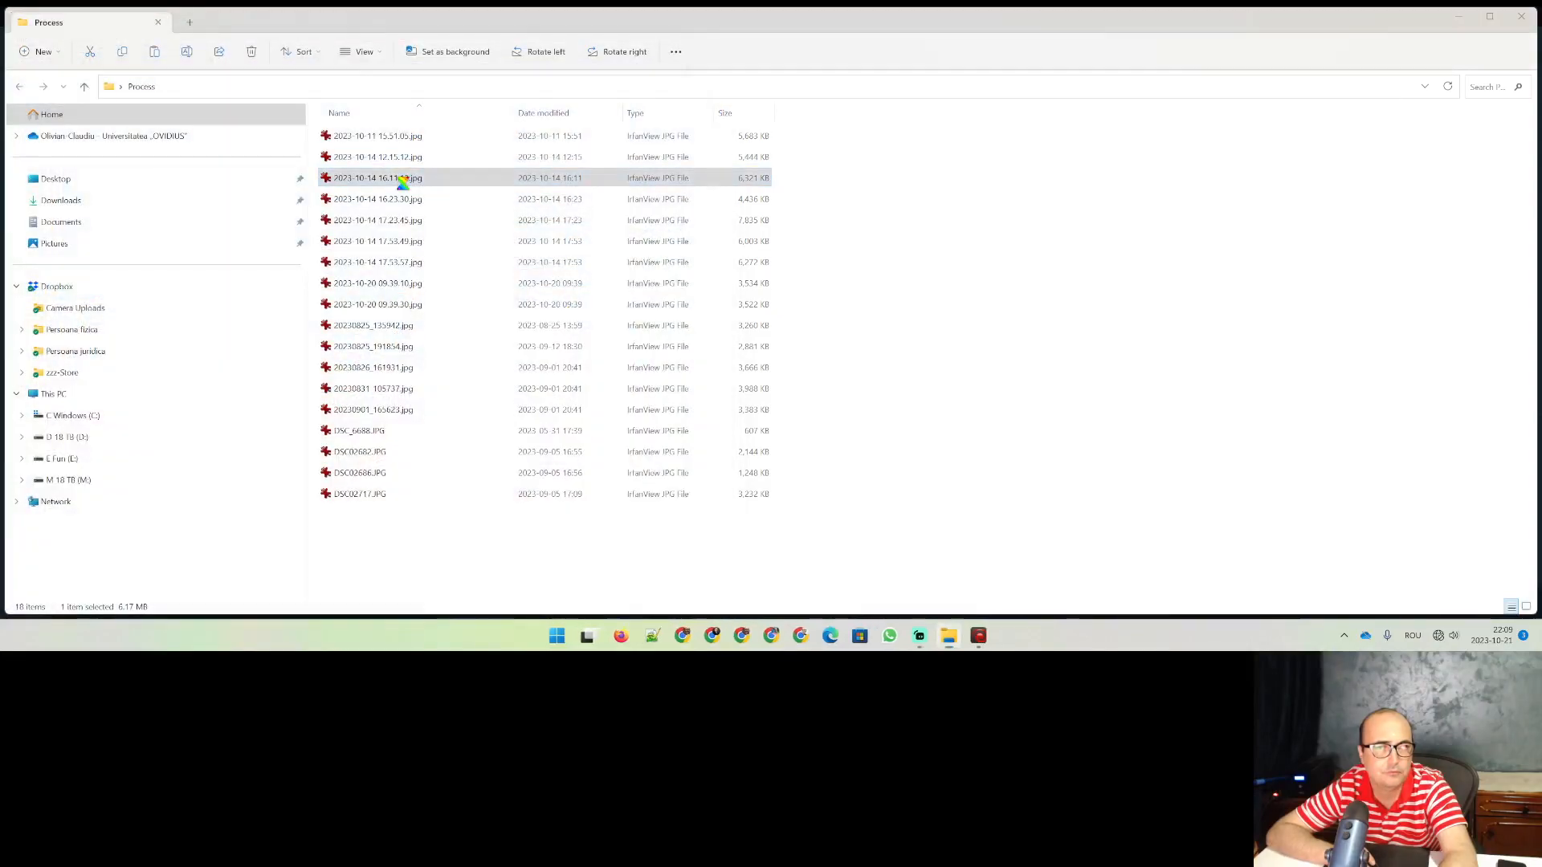
{"action": "key", "text": "Escape"}
{"action": "double_click", "coordinate": [395, 239]}
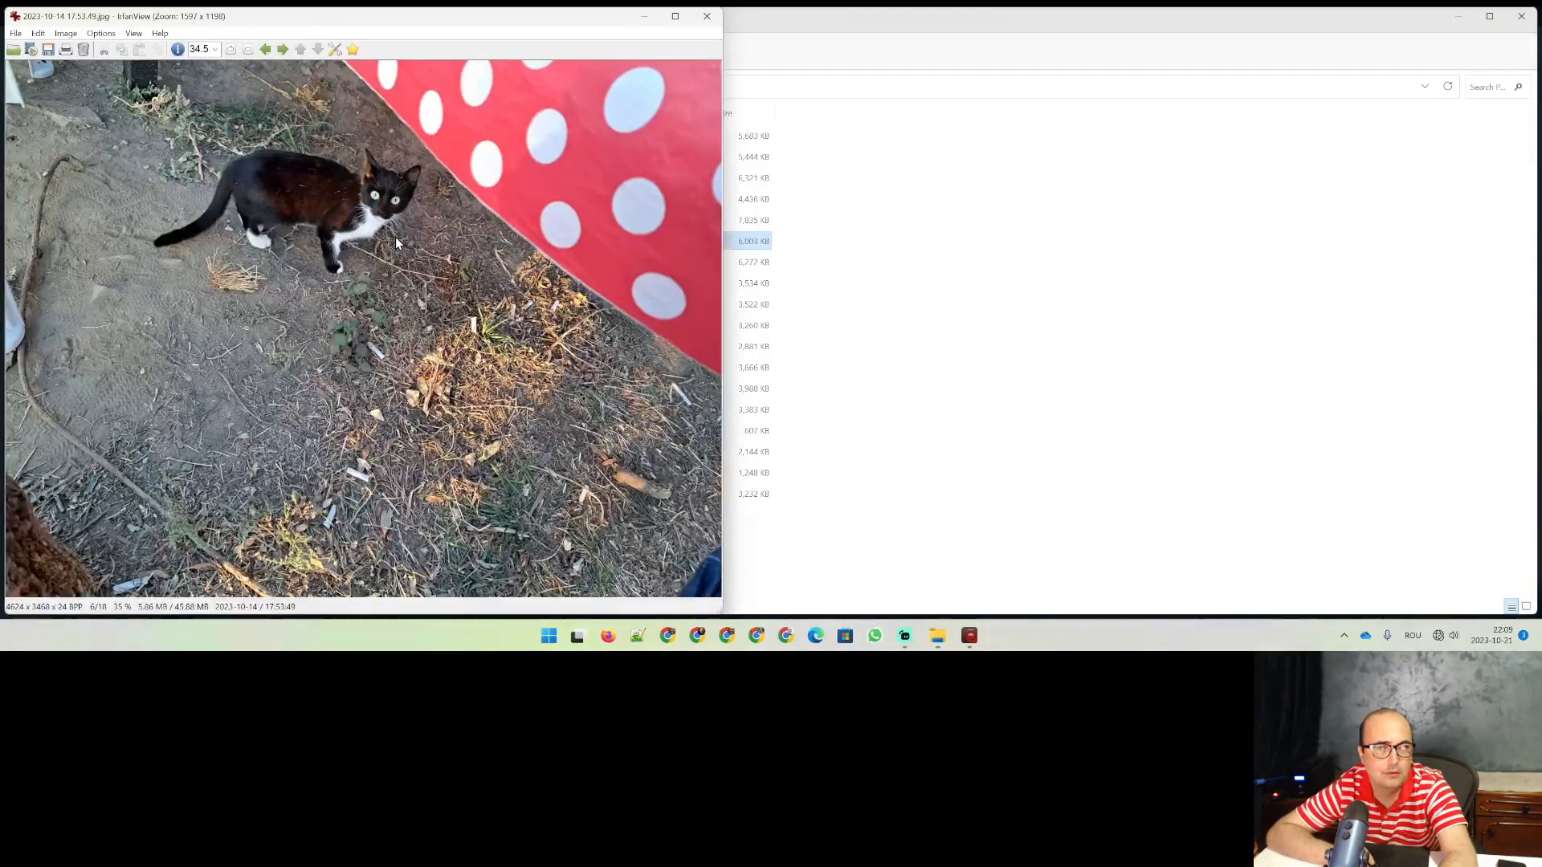
{"action": "key", "text": "Escape"}
{"action": "left_click", "coordinate": [395, 287]}
{"action": "double_click", "coordinate": [395, 287]}
{"action": "key", "text": "Escape"}
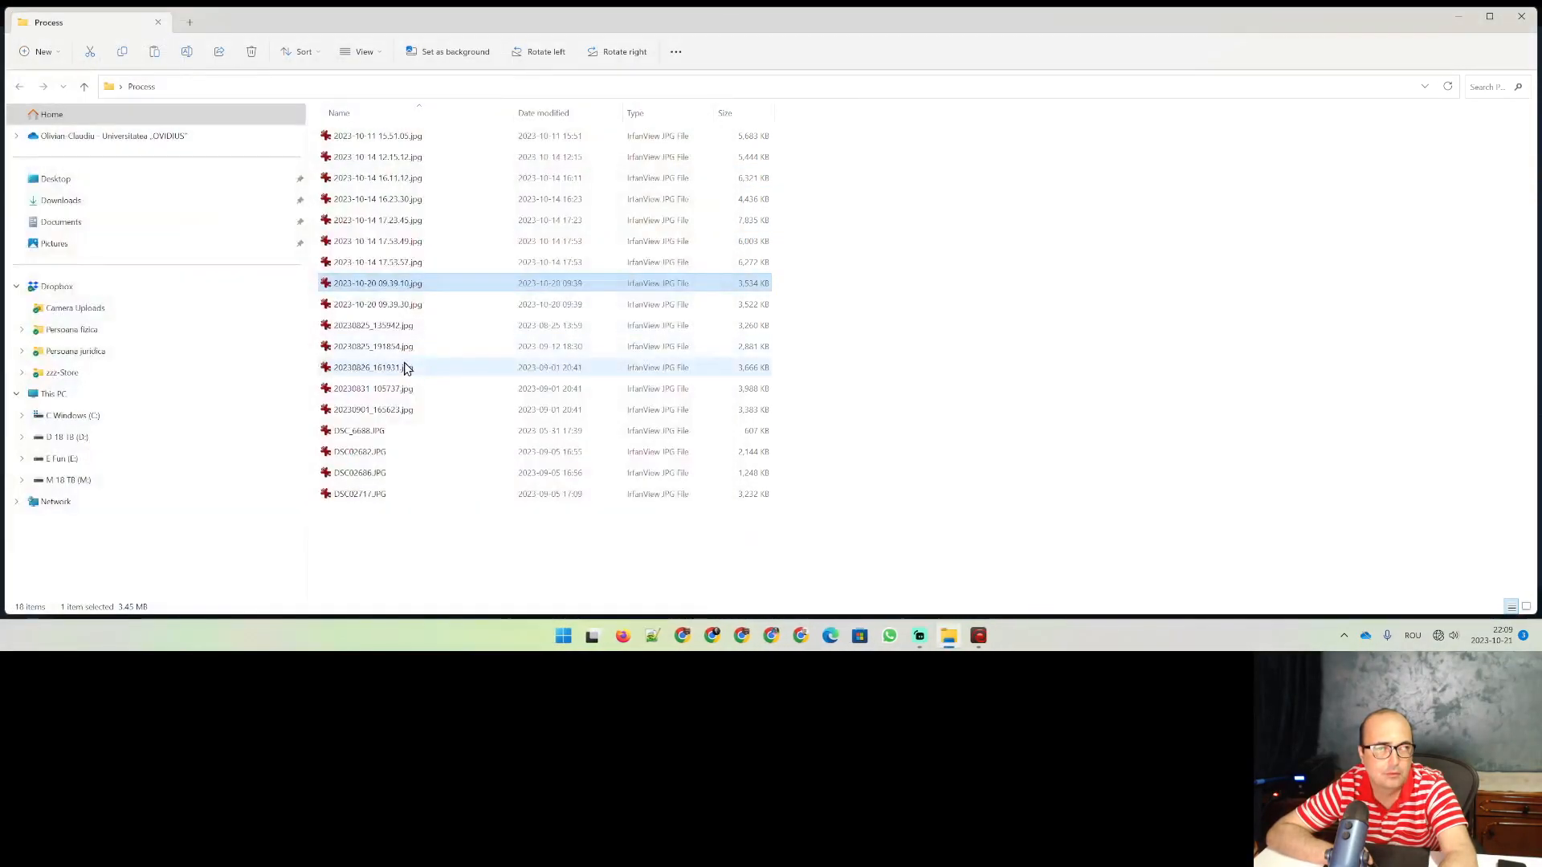
{"action": "left_click", "coordinate": [403, 367]}
{"action": "double_click", "coordinate": [403, 367]}
{"action": "key", "text": "Escape"}
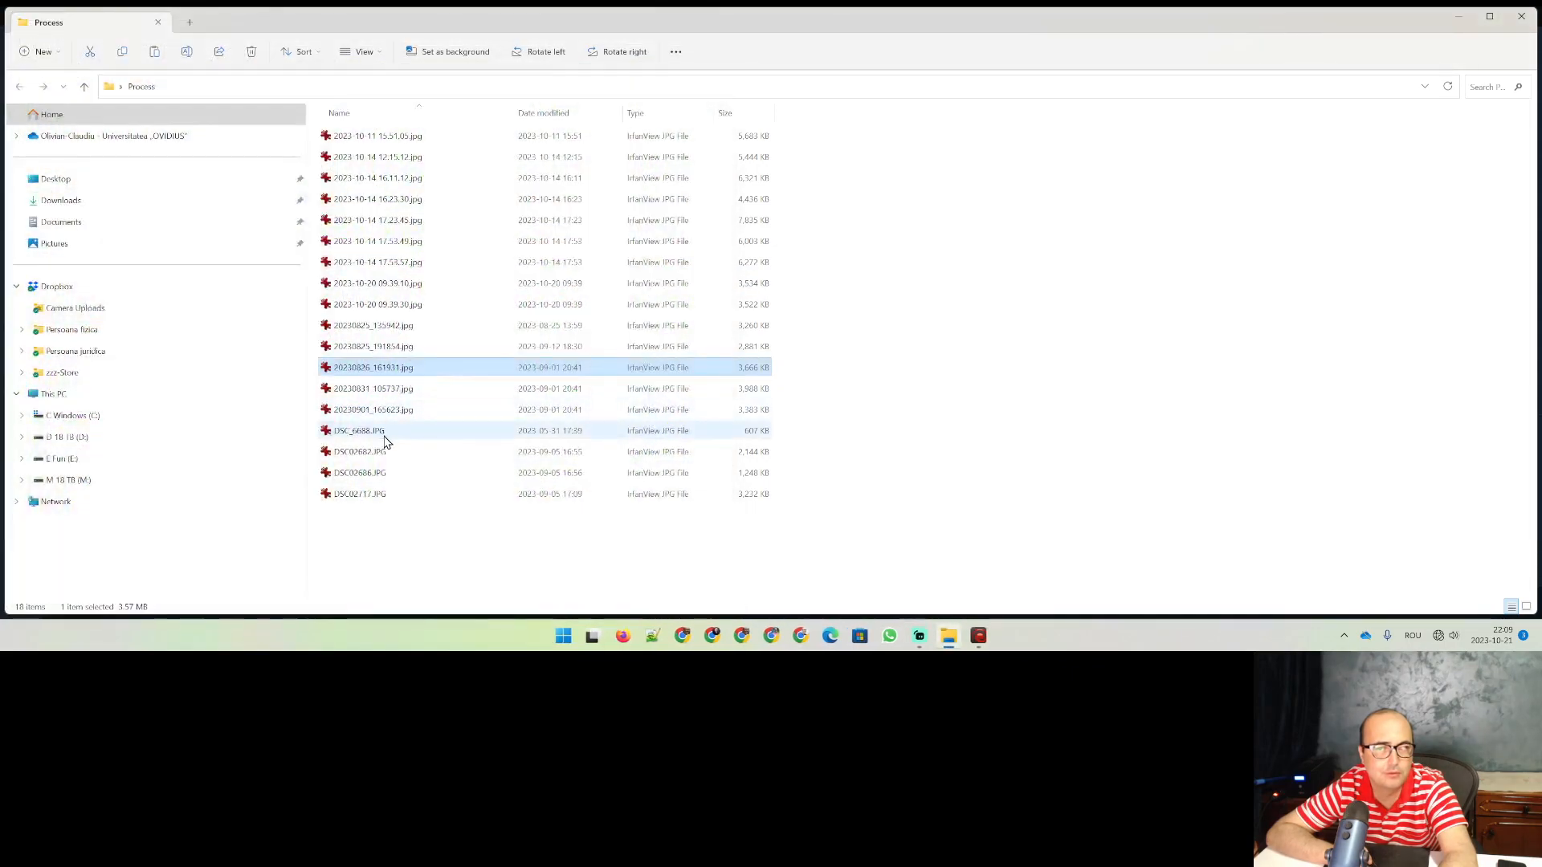
{"action": "double_click", "coordinate": [384, 432]}
{"action": "key", "text": "Escape"}
Step: Open 2023-10-11 15.51.05.jpg from the Process folder and page through all the folder's photos up to DSC02717.JPG, closing the viewer at the end
{"action": "left_click", "coordinate": [403, 135]}
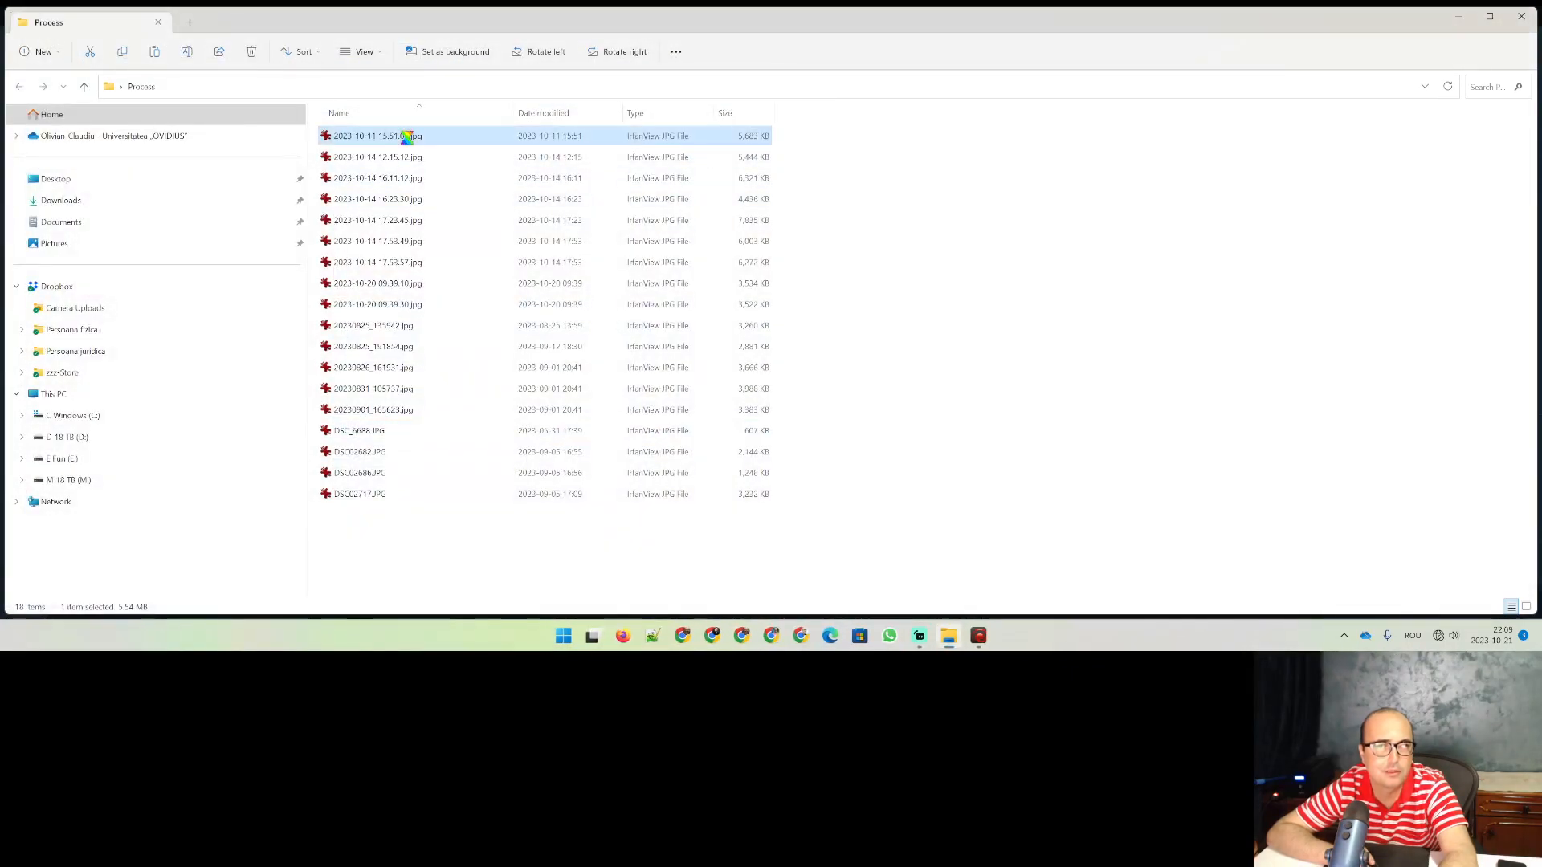
{"action": "double_click", "coordinate": [401, 132]}
{"action": "key", "text": "Return"}
{"action": "key", "text": "space"}
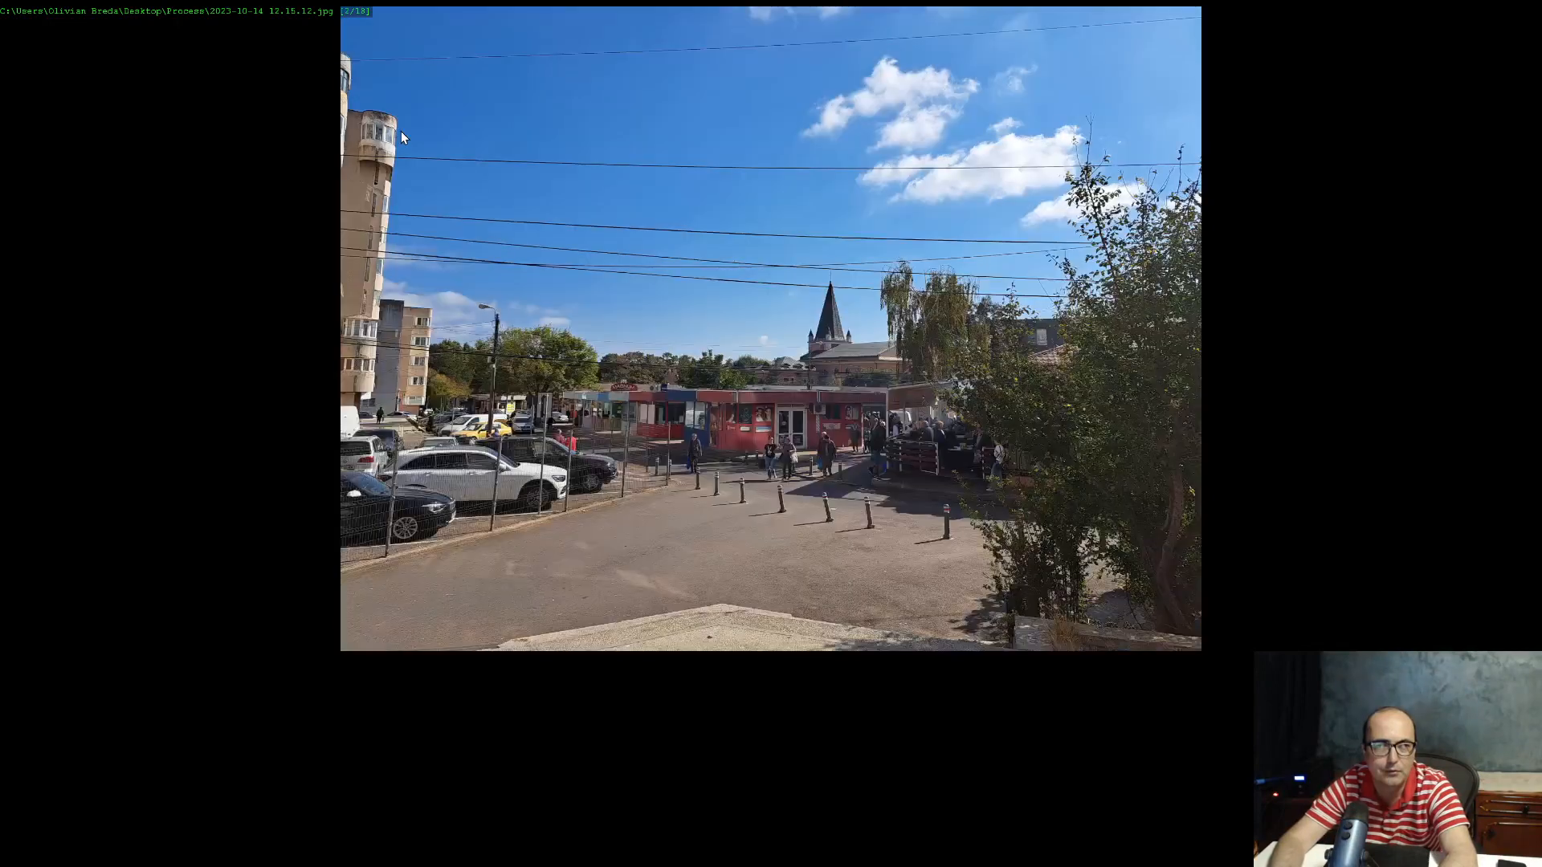
{"action": "key", "text": "space"}
{"action": "key", "text": "space"}
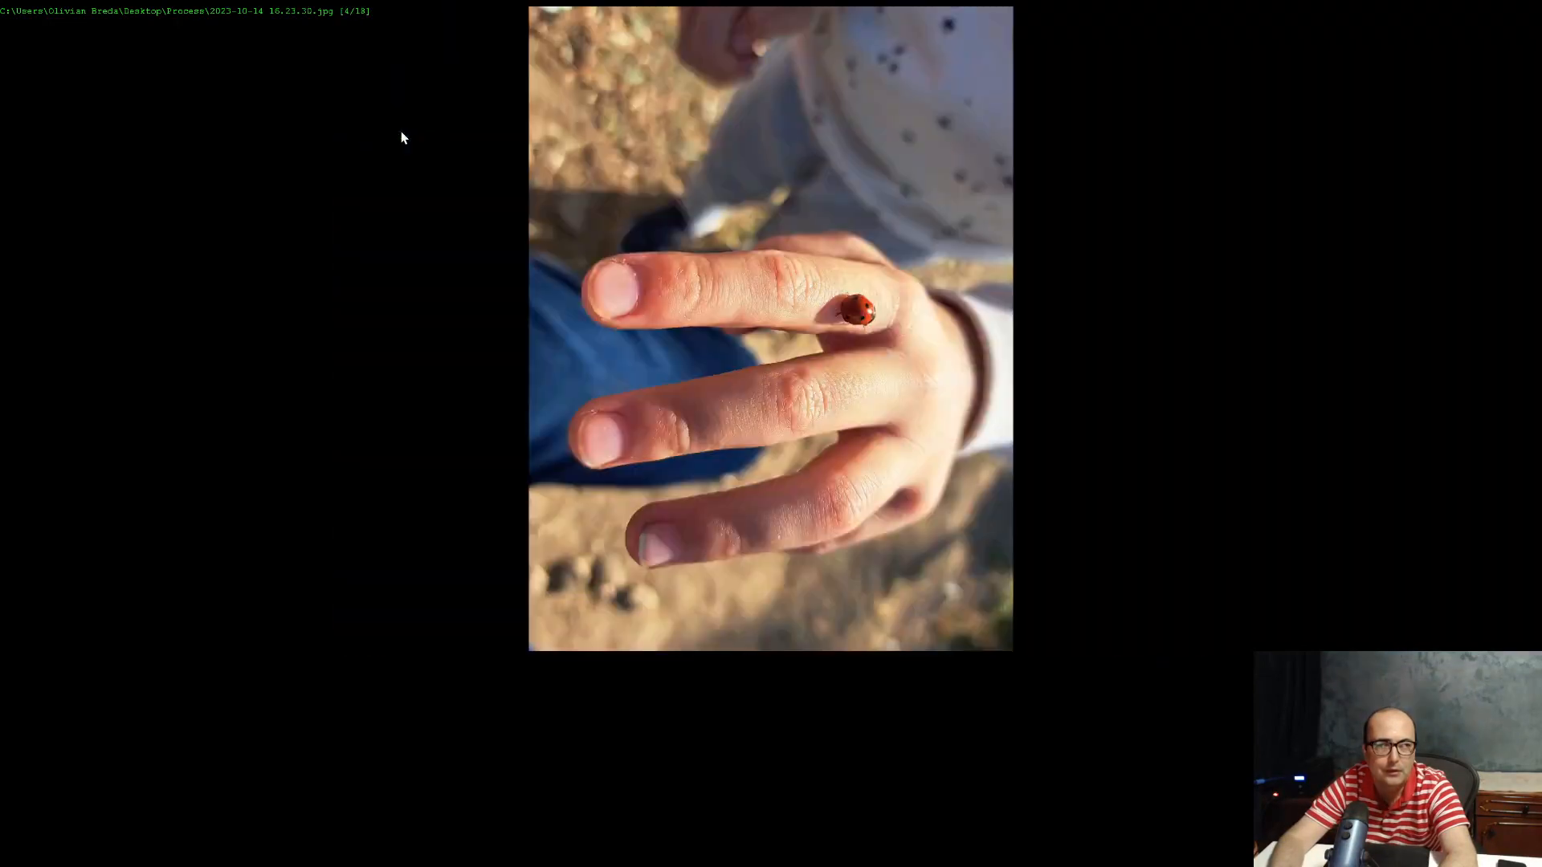
{"action": "key", "text": "space"}
{"action": "key", "text": "space"}
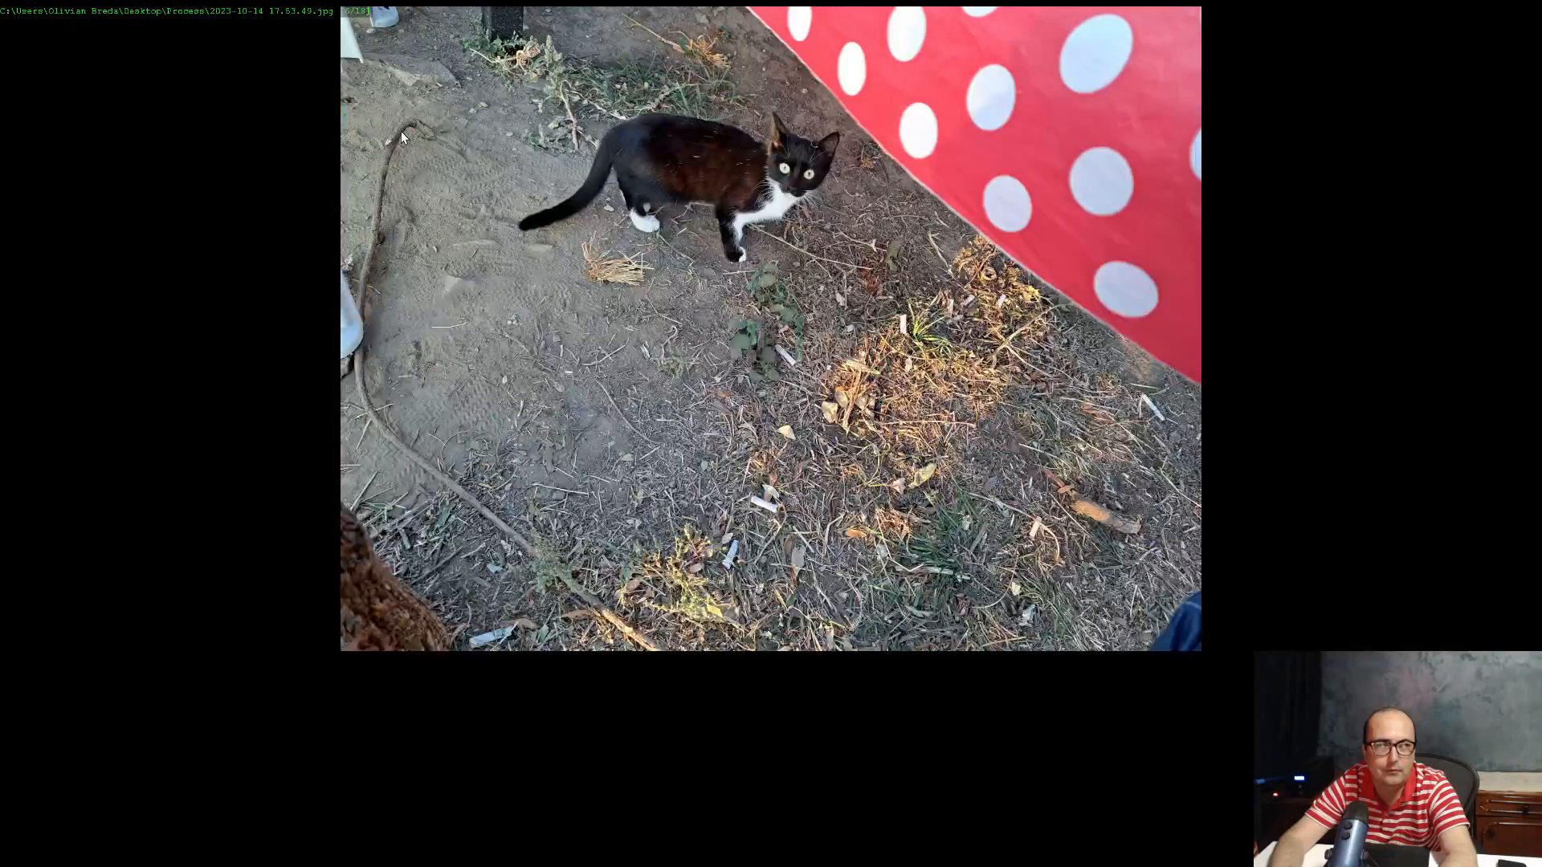
{"action": "key", "text": "space"}
{"action": "key", "text": "space"}
{"action": "key", "text": "space"}
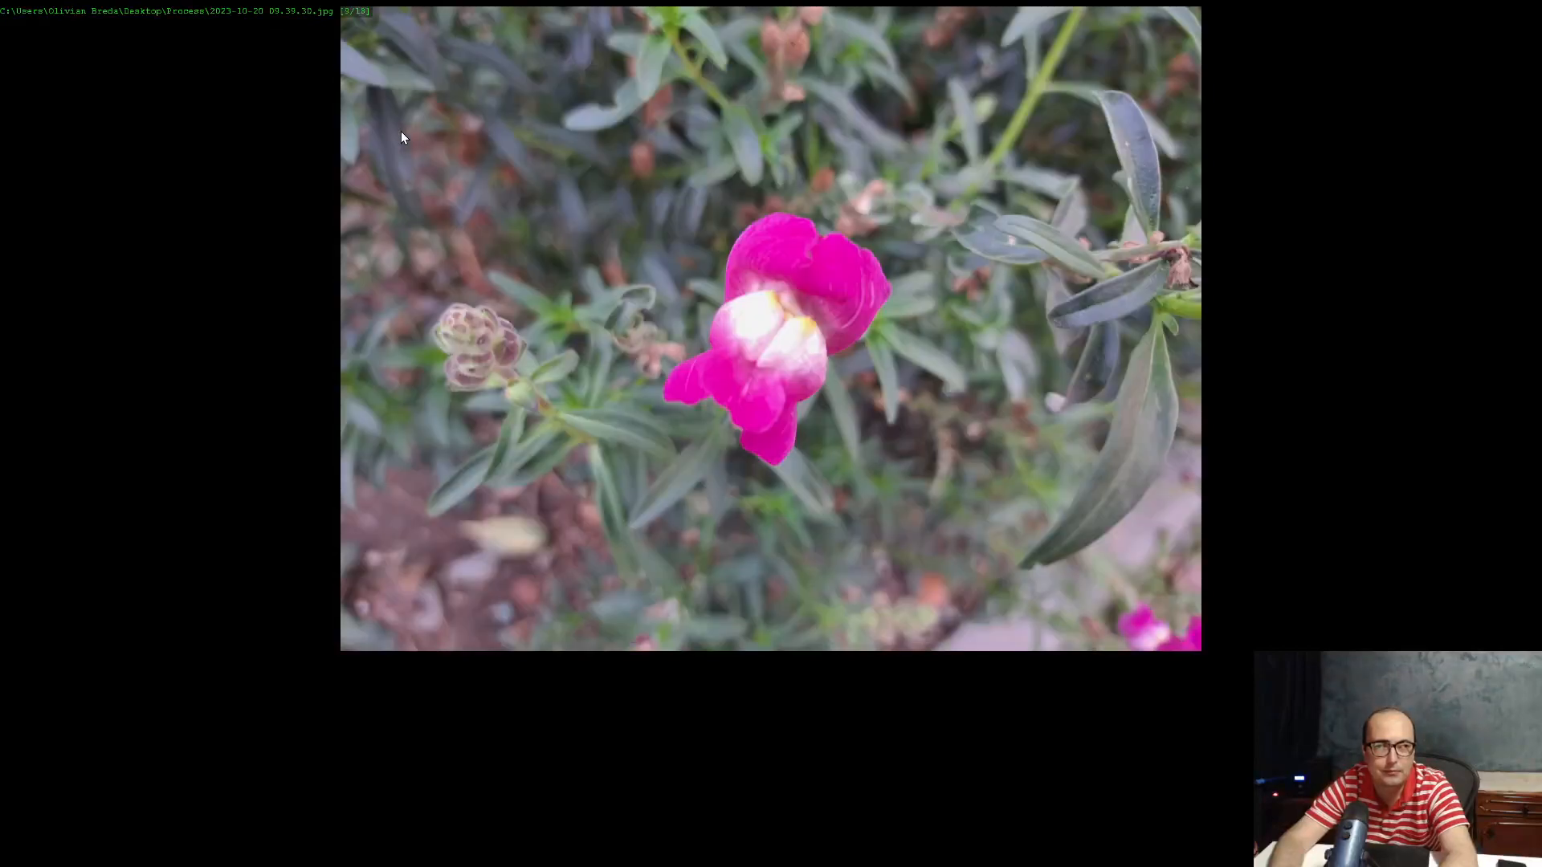
{"action": "key", "text": "space"}
{"action": "key", "text": "space"}
{"action": "key", "text": "space"}
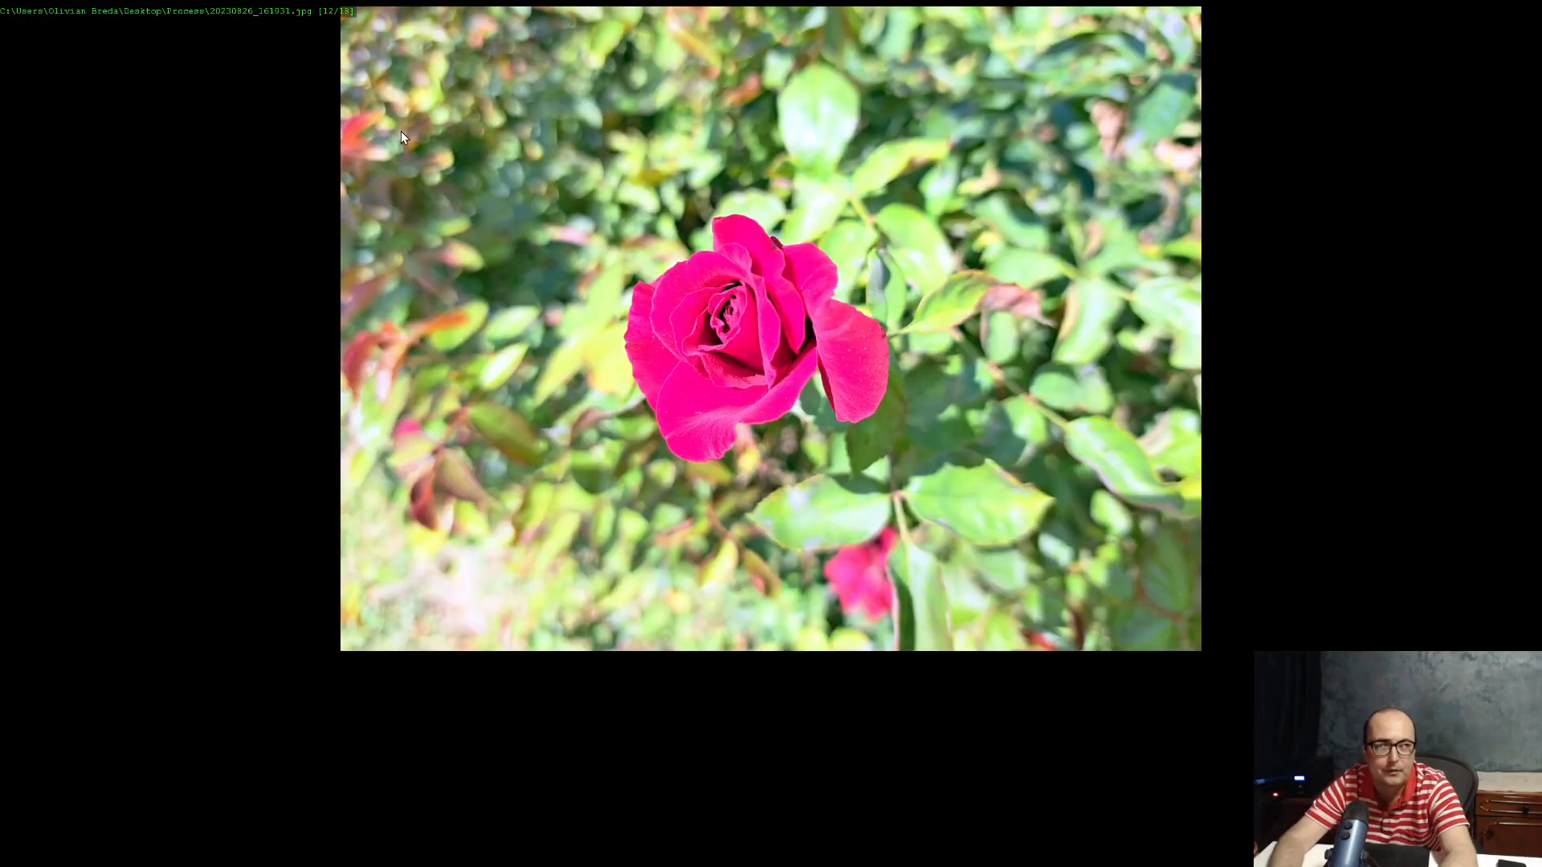
{"action": "key", "text": "space"}
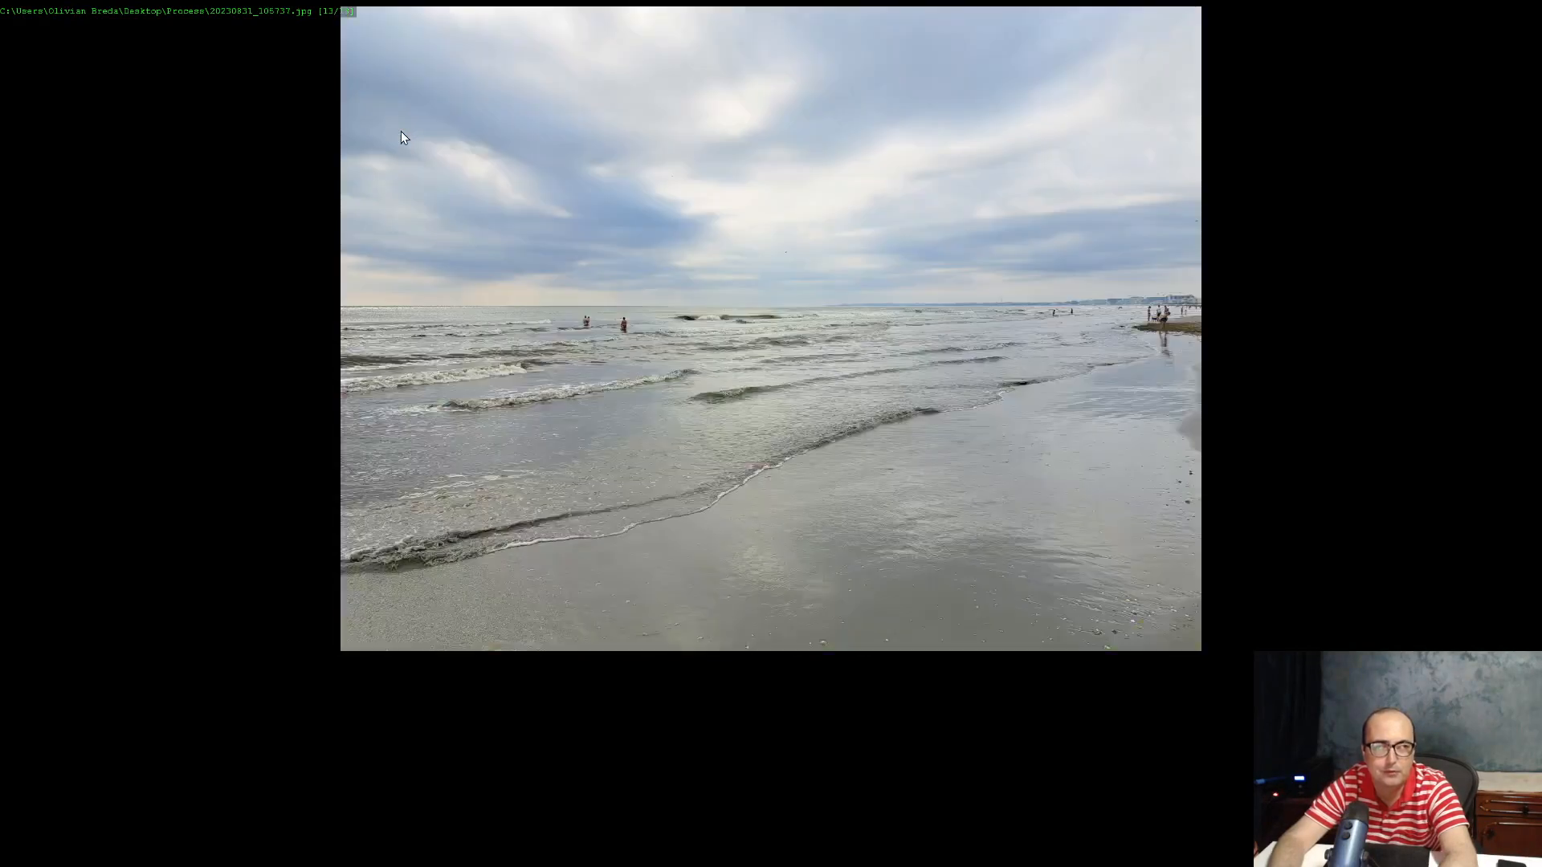
{"action": "key", "text": "space"}
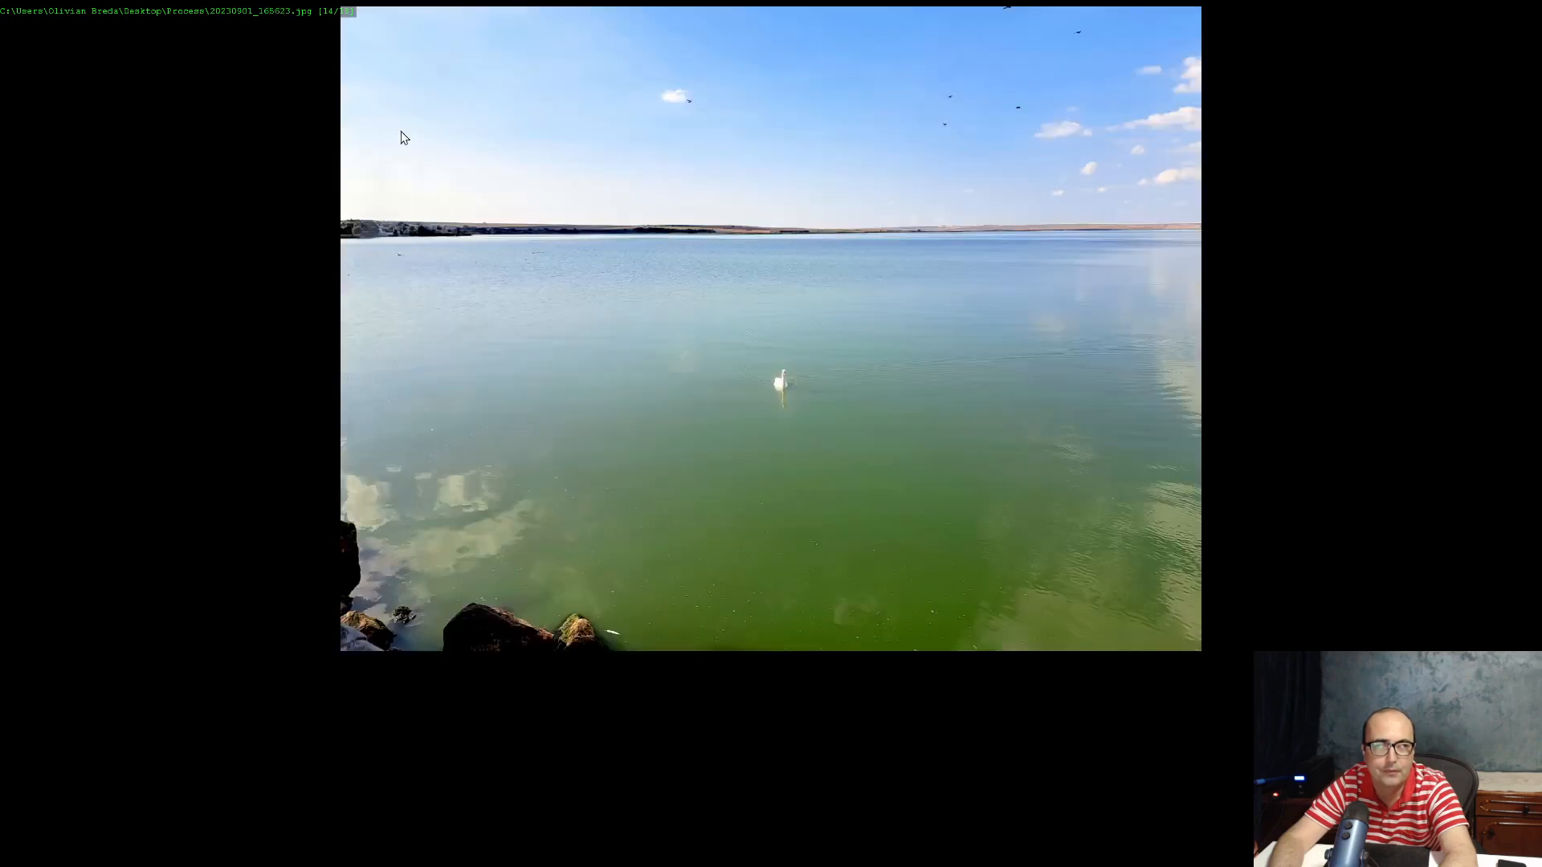
{"action": "key", "text": "space"}
{"action": "key", "text": "space"}
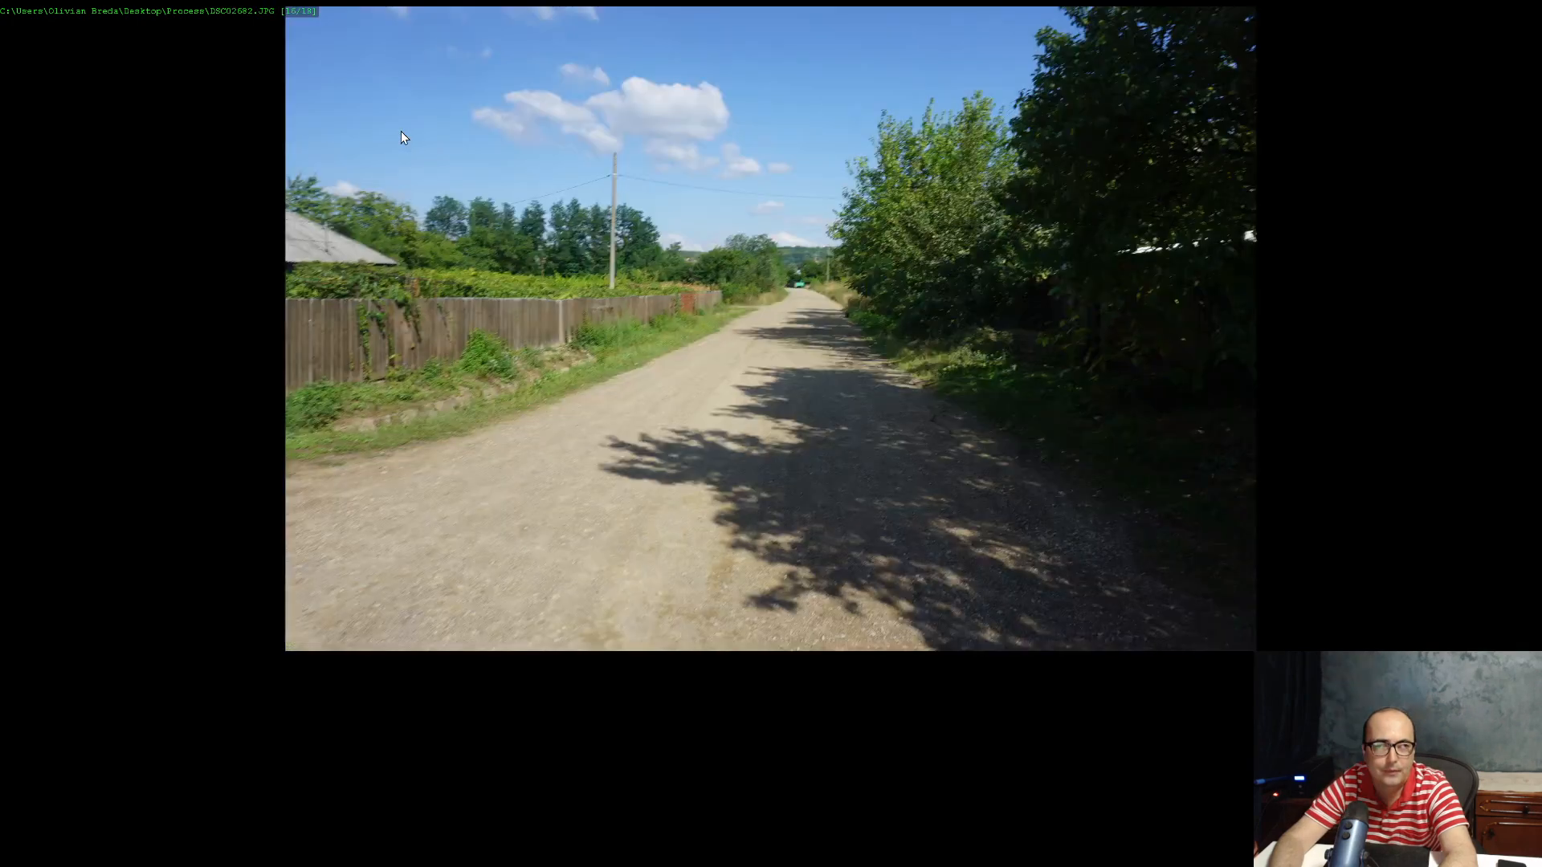
{"action": "key", "text": "space"}
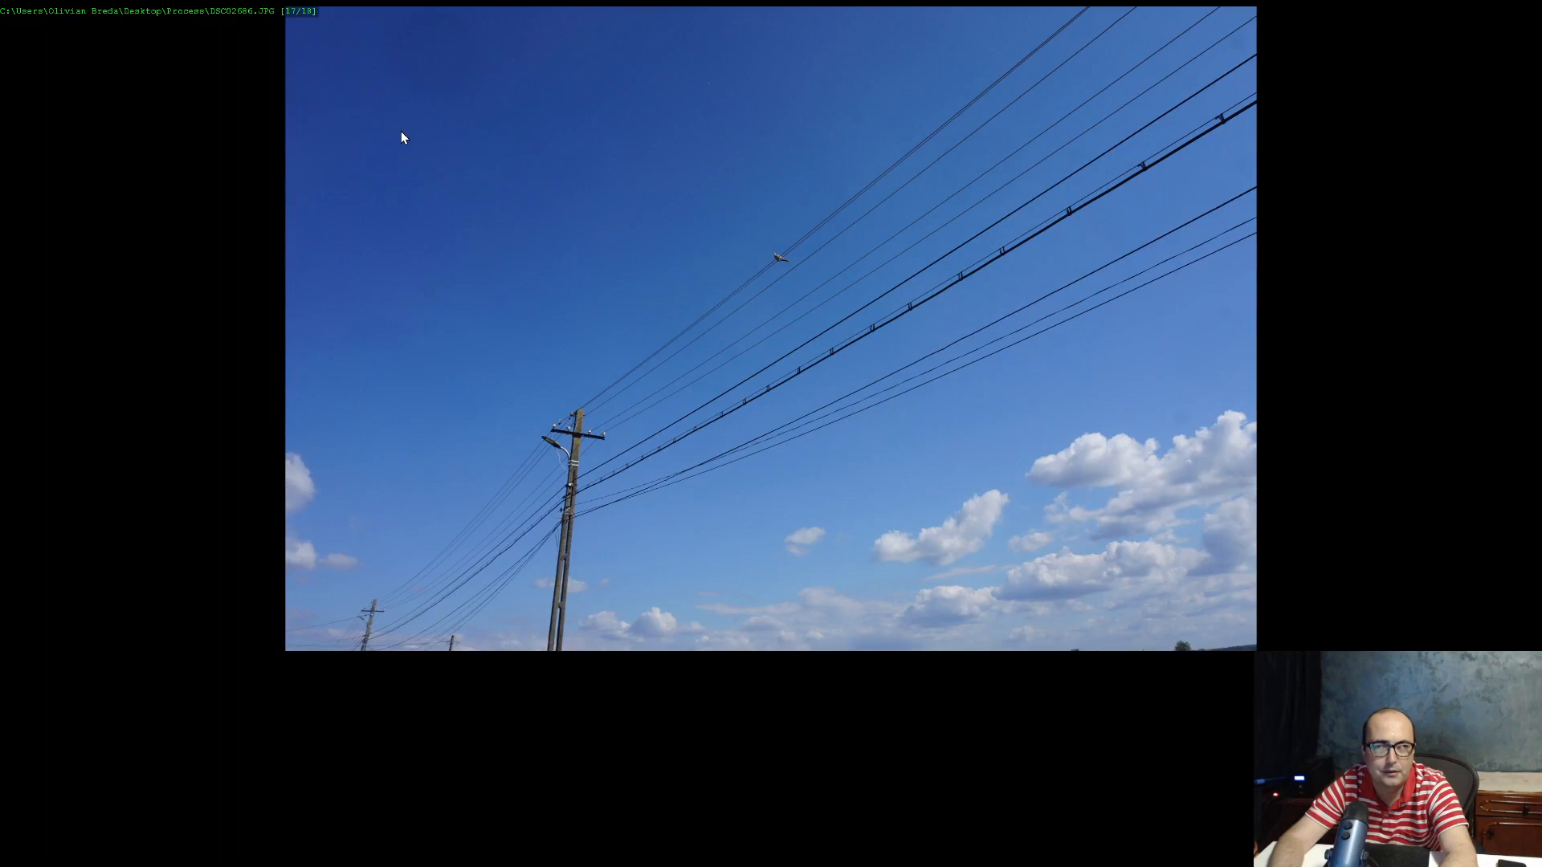
{"action": "key", "text": "space"}
{"action": "key", "text": "space"}
{"action": "key", "text": "Escape"}
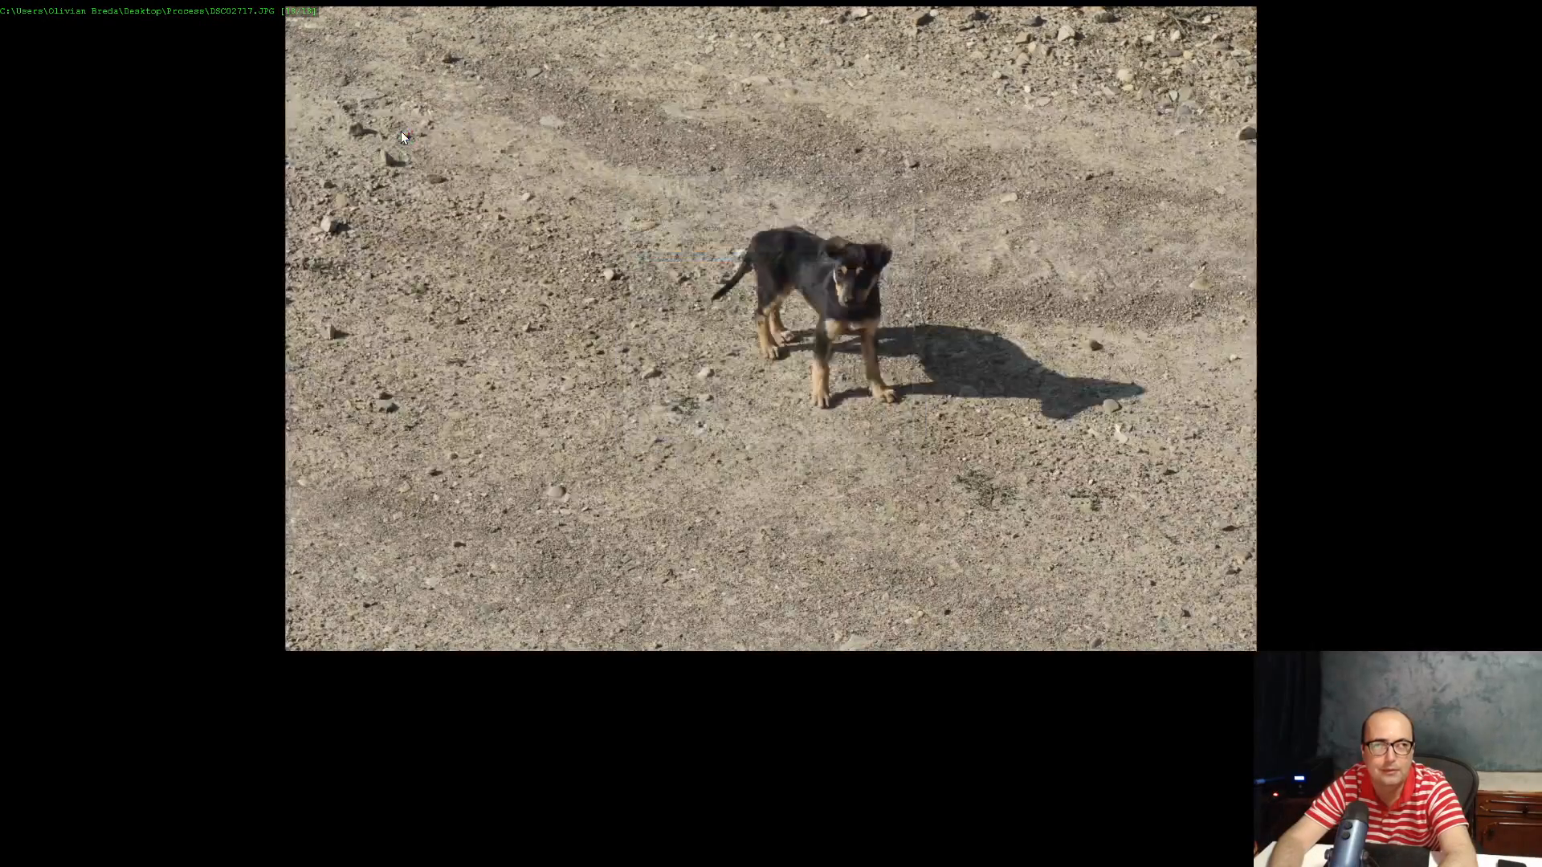
{"action": "key", "text": "Escape"}
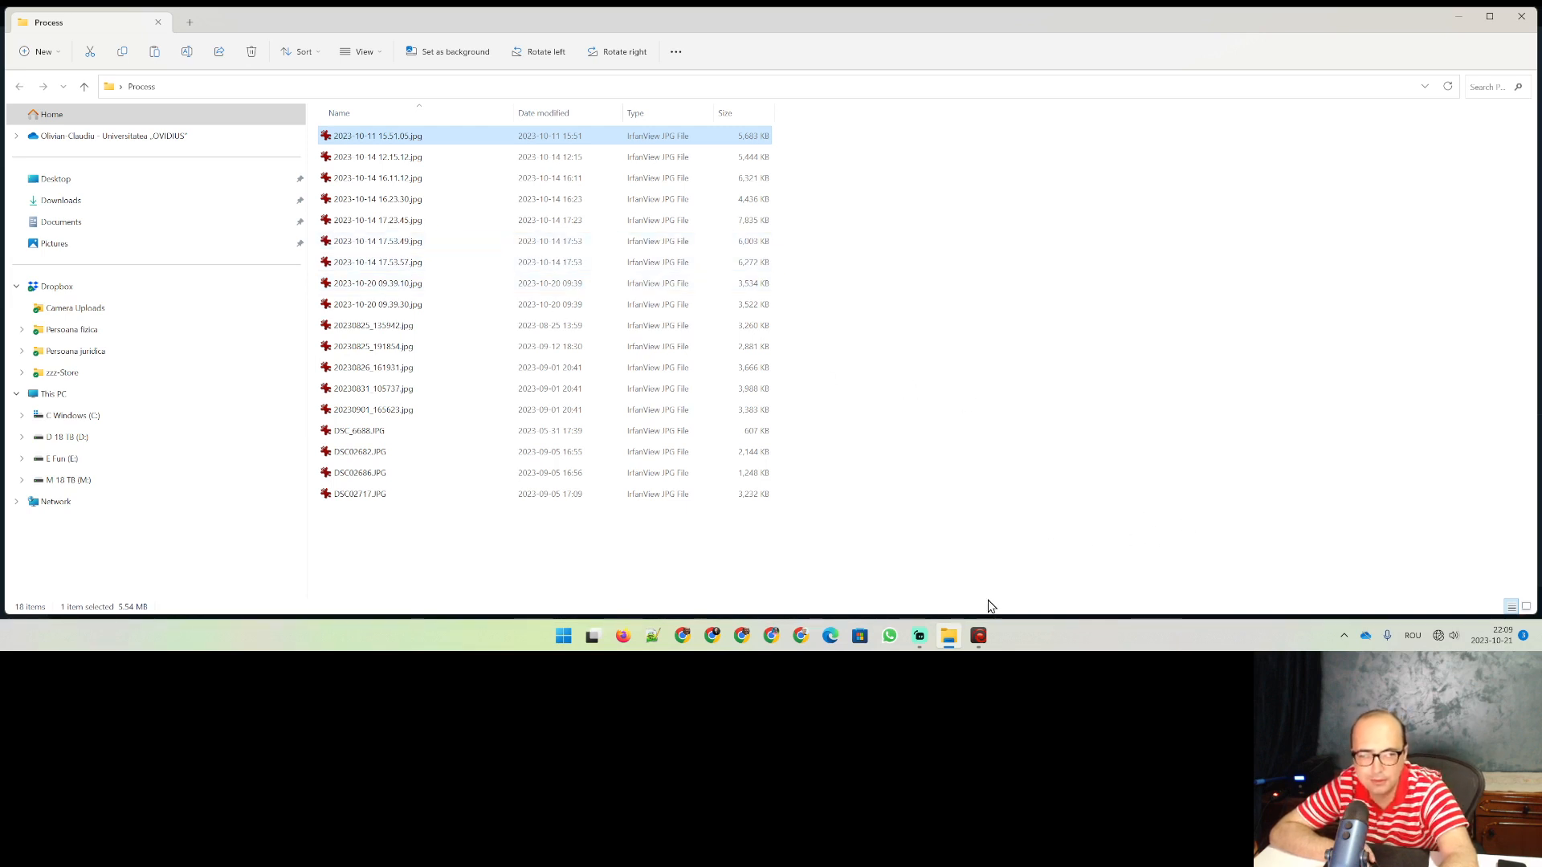
Step: Switch to BatchPhoto Enterprise, try its profile selection and review the stages offered by the wizard
{"action": "left_click", "coordinate": [981, 638]}
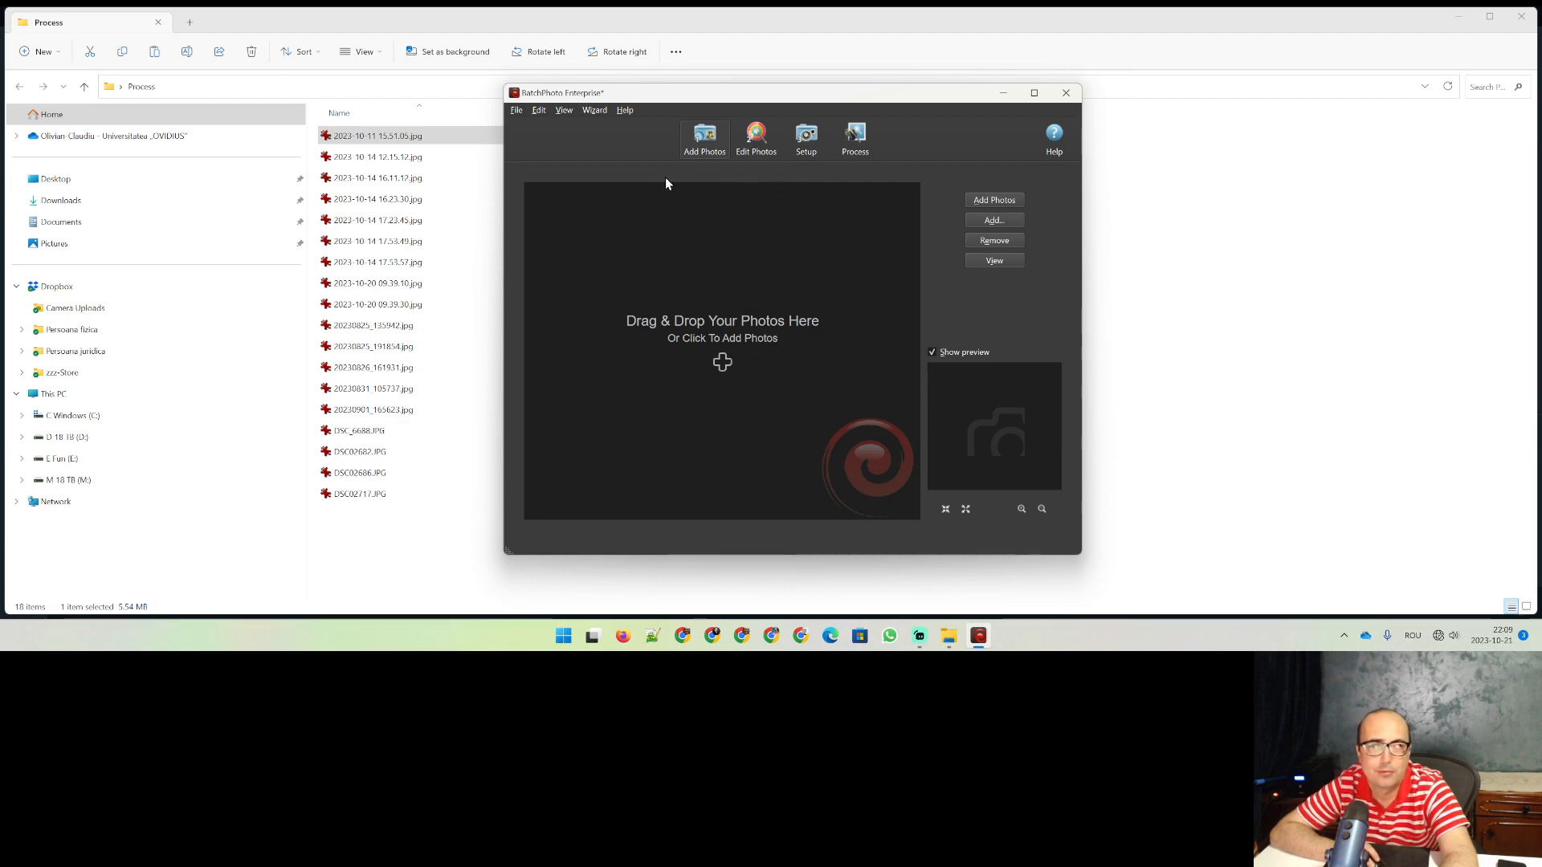
{"action": "left_click", "coordinate": [588, 112]}
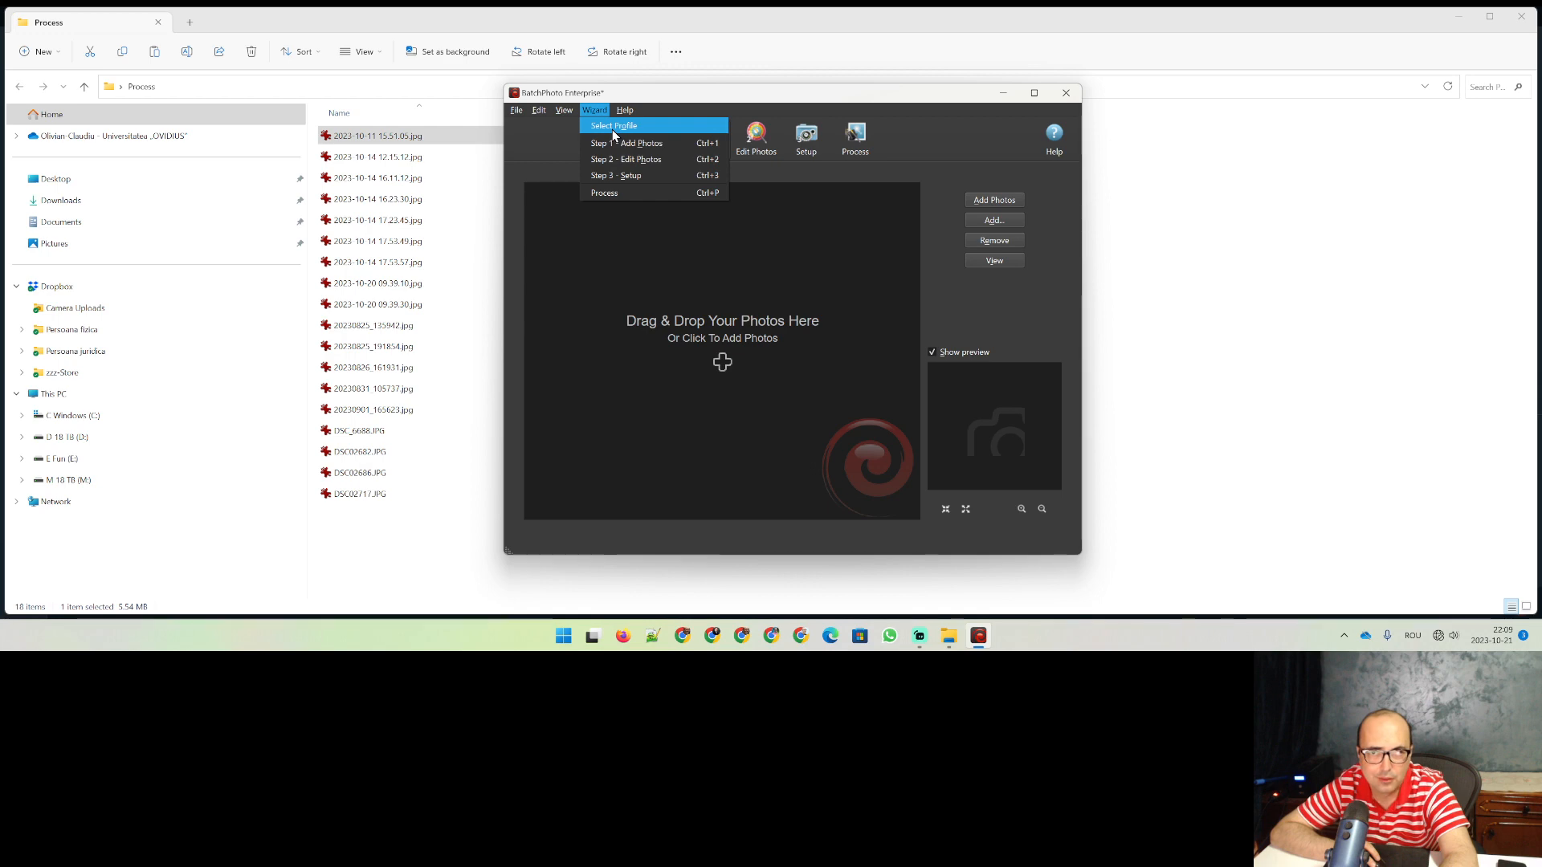
{"action": "left_click", "coordinate": [613, 126]}
{"action": "left_click", "coordinate": [890, 344]}
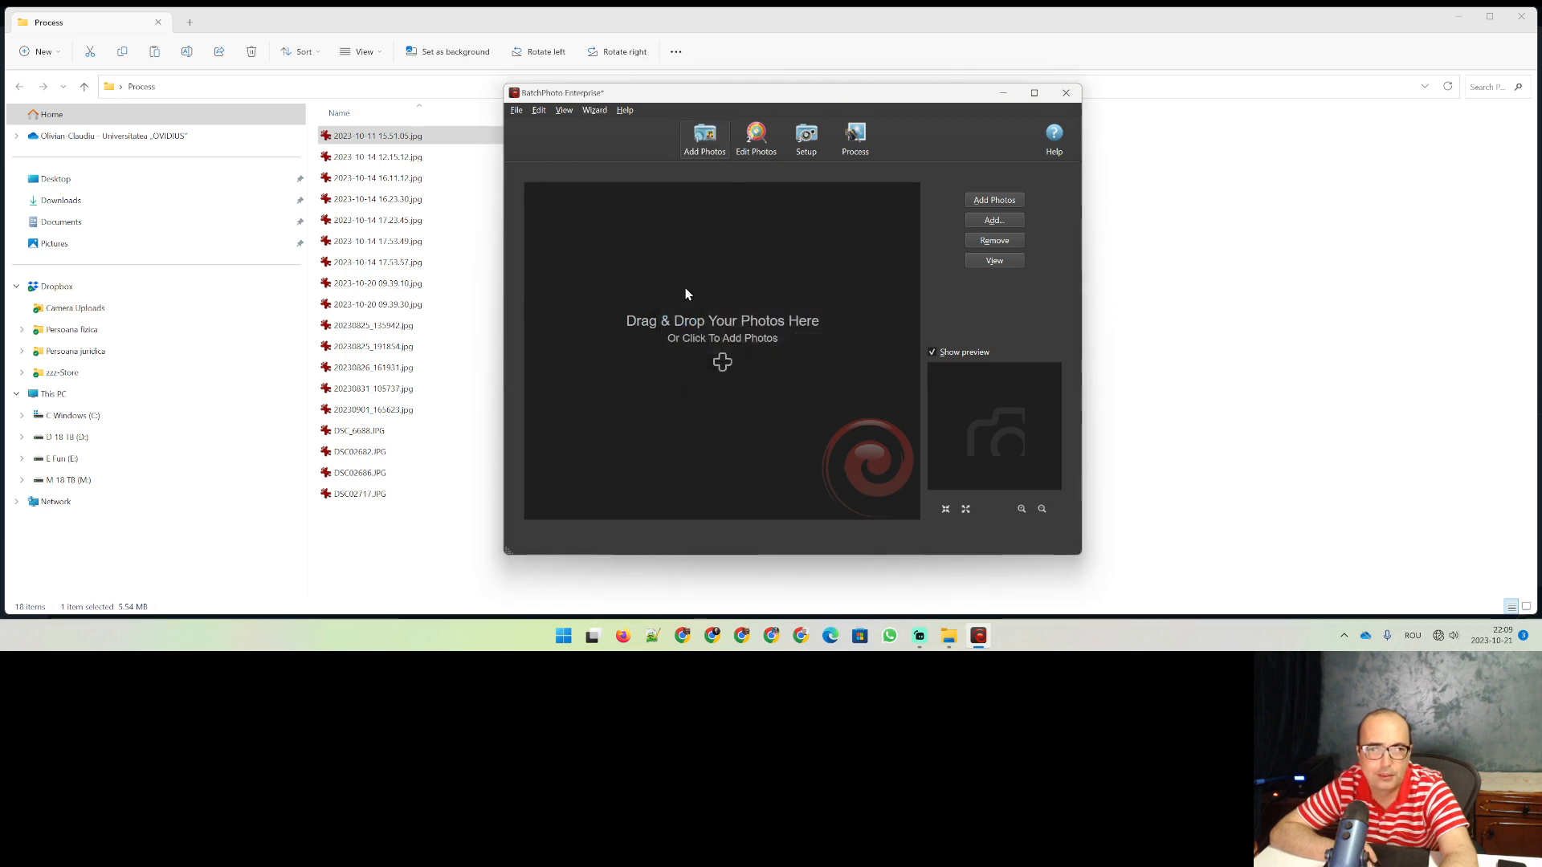
{"action": "left_click", "coordinate": [594, 110]}
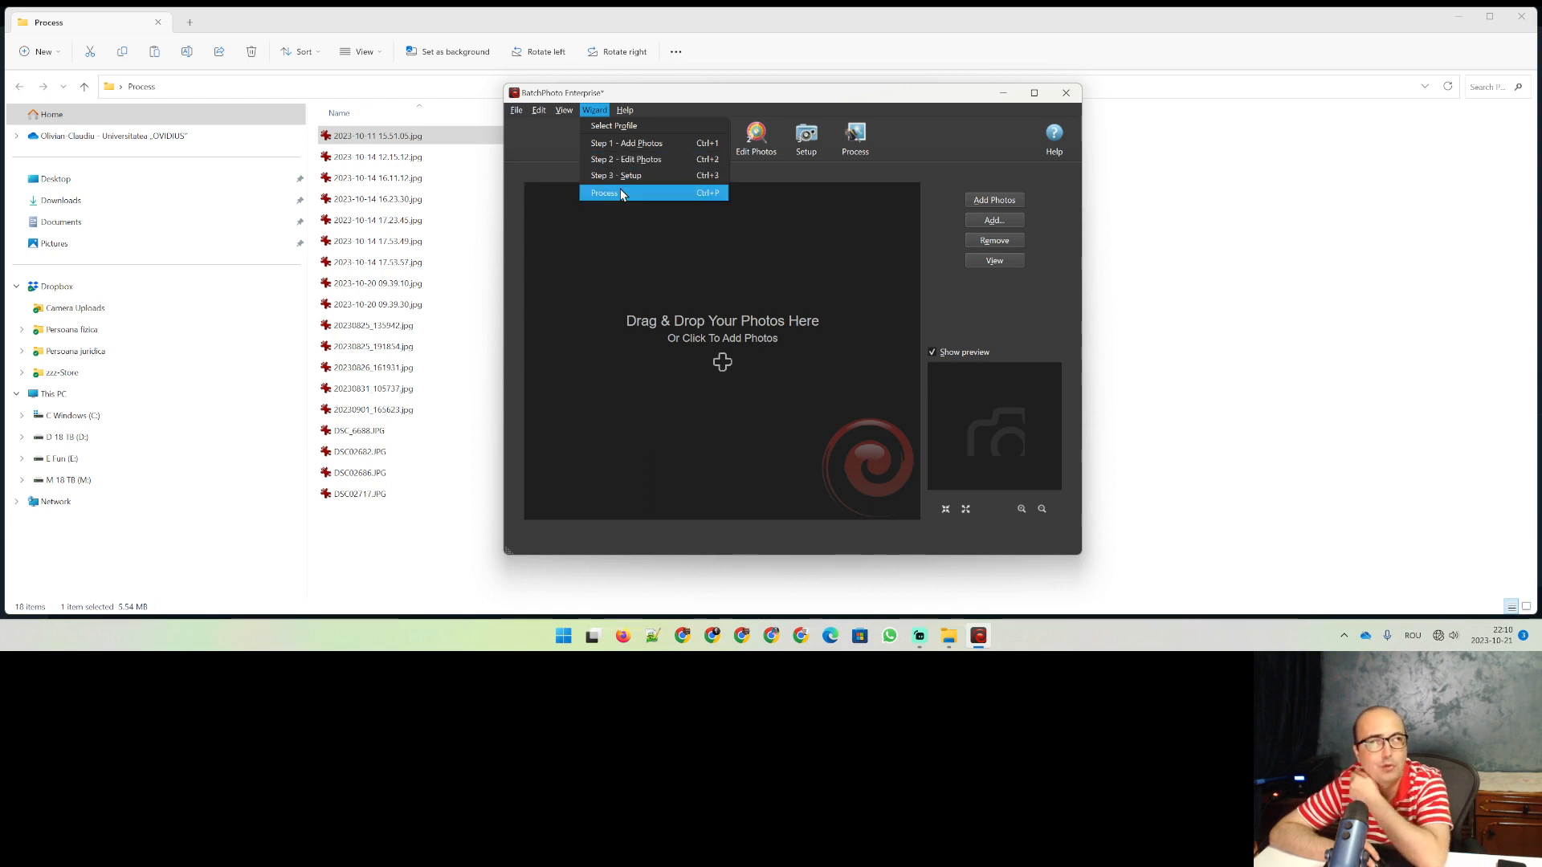
{"action": "key", "text": "Escape"}
Step: Add all the photos from the Process folder to the BatchPhoto Enterprise photo list
{"action": "left_click", "coordinate": [676, 281]}
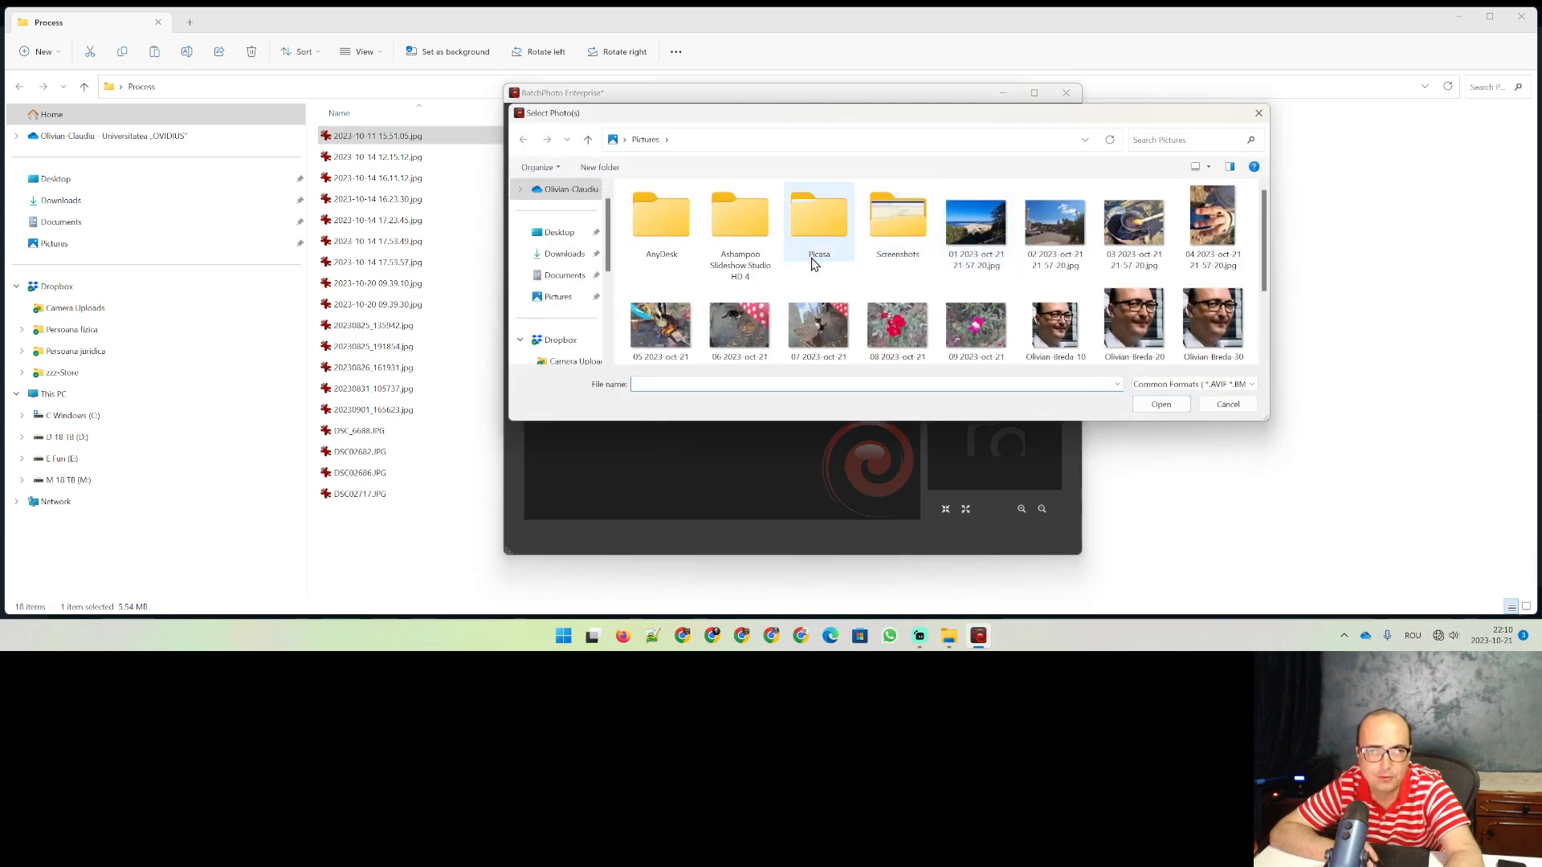
{"action": "key", "text": "Escape"}
{"action": "left_click_drag", "start_coordinate": [442, 533], "coordinate": [770, 311]}
{"action": "key", "text": "alt+Tab"}
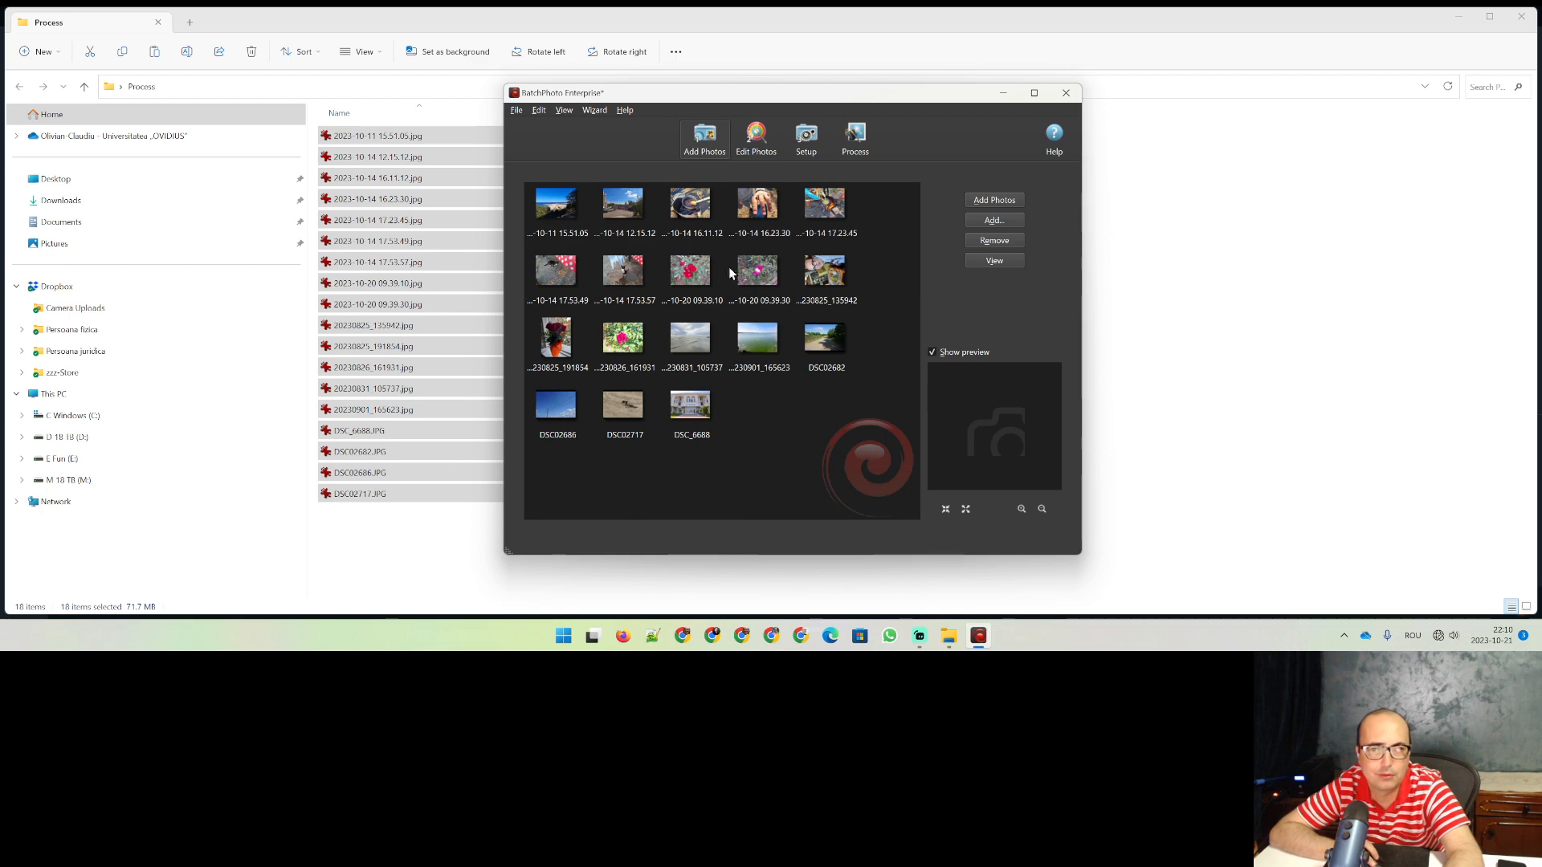
Step: Preview the Edit Photos stage, return to Add Photos and try adding 2023-10-20 09.39.10.jpg a second time
{"action": "left_click", "coordinate": [757, 138]}
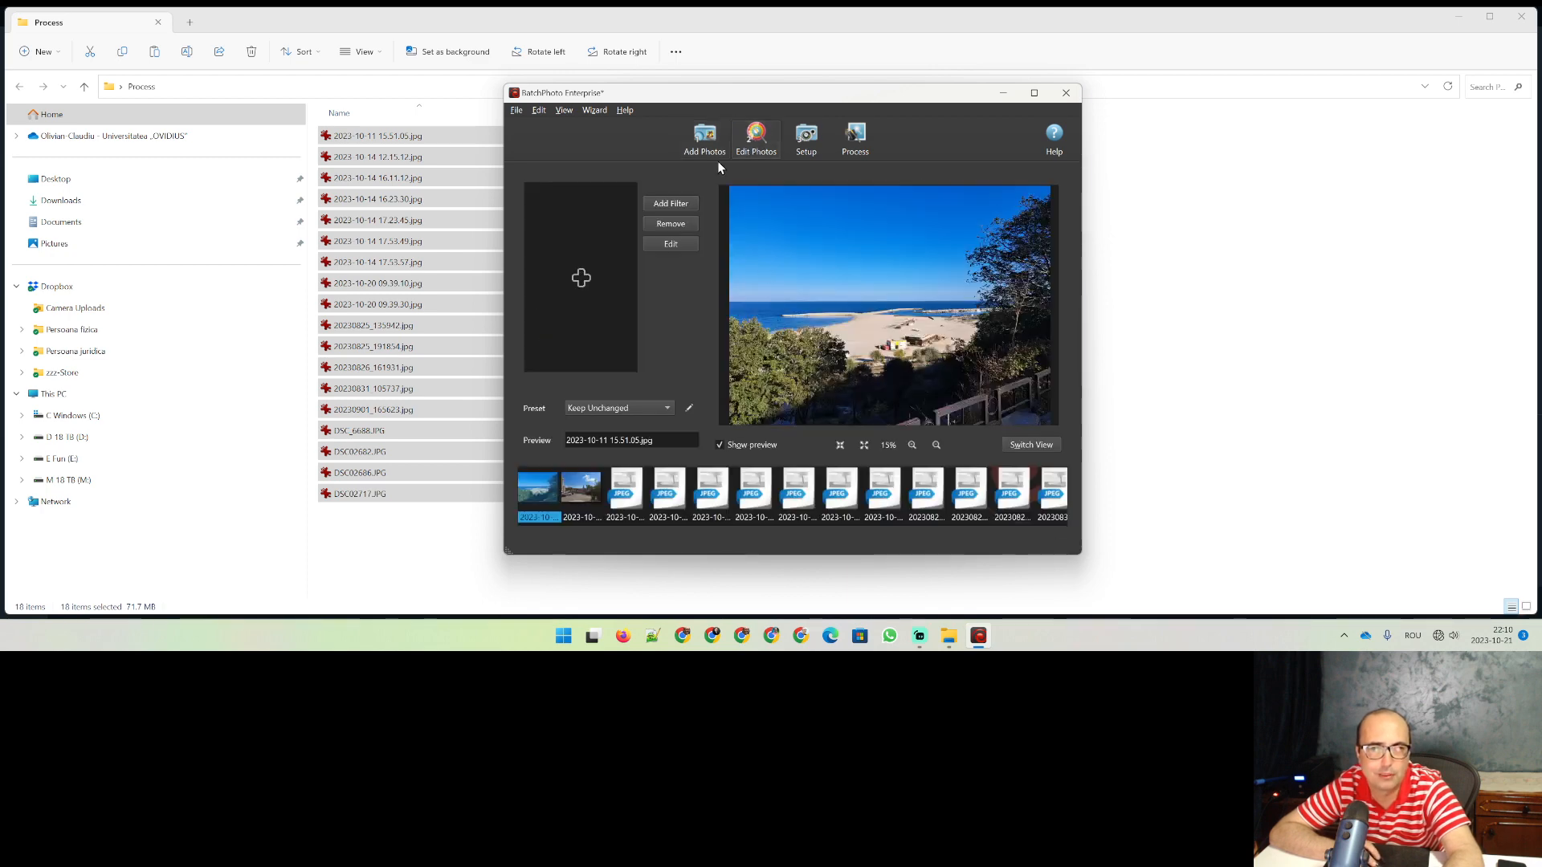
{"action": "left_click", "coordinate": [706, 143]}
{"action": "left_click", "coordinate": [441, 309]}
{"action": "left_click_drag", "start_coordinate": [419, 284], "coordinate": [843, 440]}
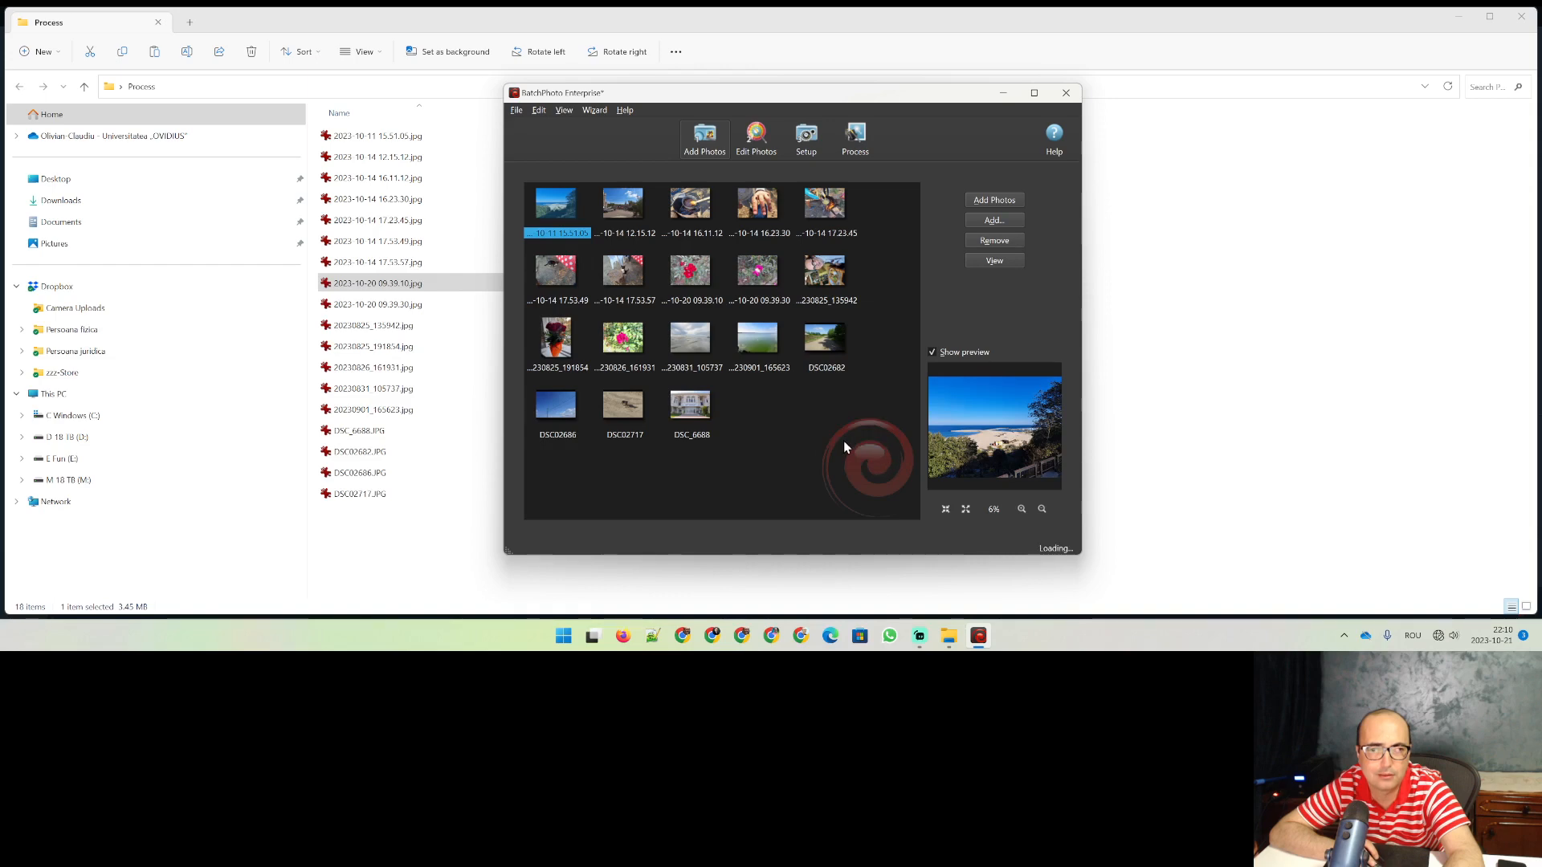
Step: Duplicate DSC02717.JPG in the Process folder and add the copy to the BatchPhoto Enterprise photo list
{"action": "left_click", "coordinate": [377, 393]}
{"action": "left_click", "coordinate": [380, 494]}
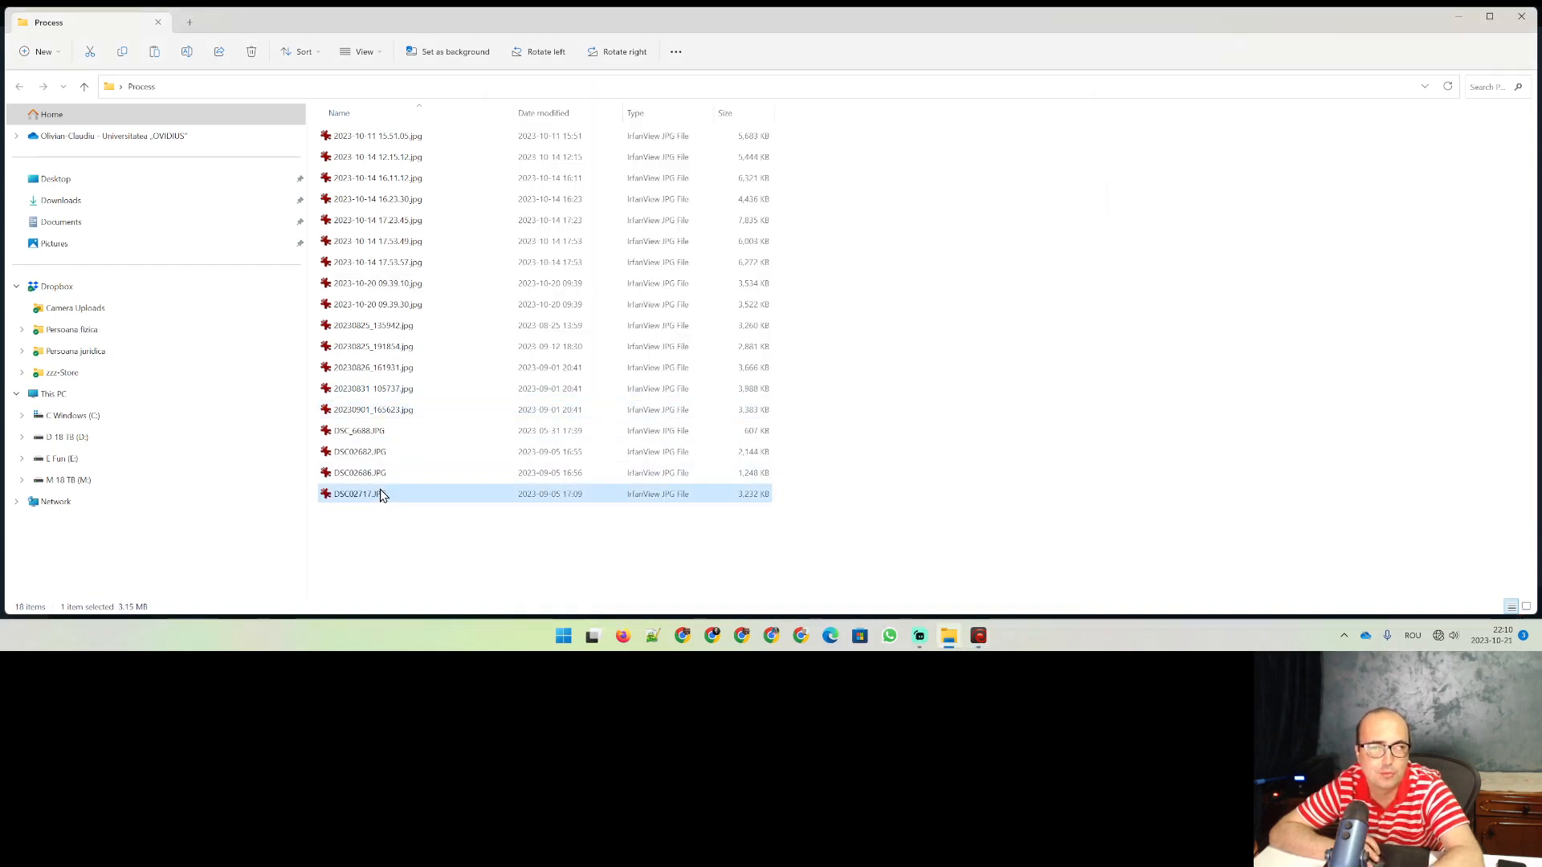
{"action": "key", "text": "ctrl+c"}
{"action": "key", "text": "ctrl+v"}
{"action": "key", "text": "alt+Tab"}
{"action": "left_click_drag", "start_coordinate": [376, 517], "coordinate": [776, 479]}
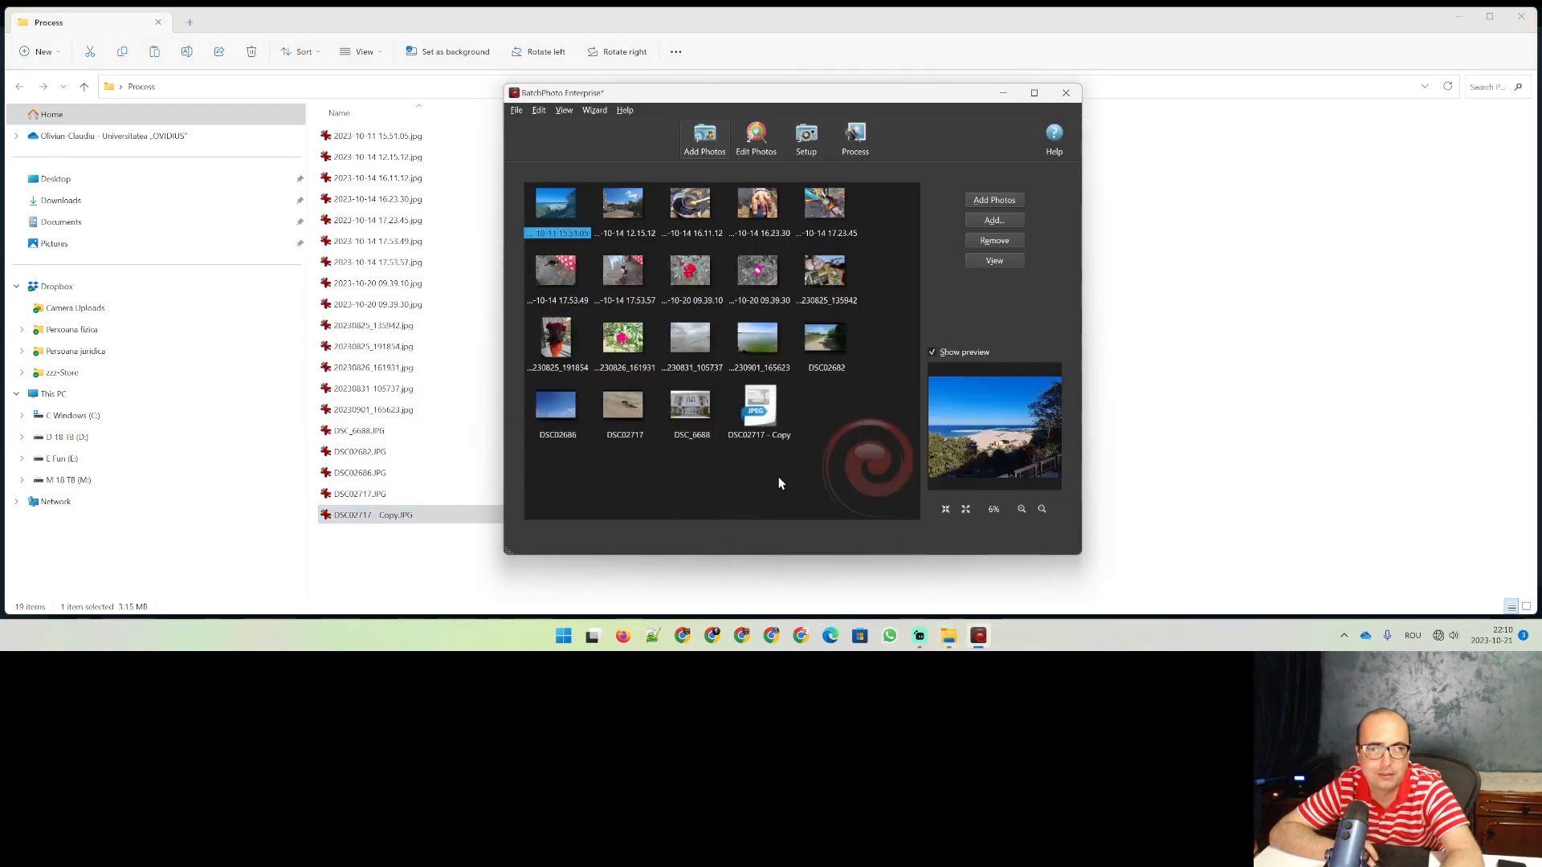
{"action": "left_click_drag", "start_coordinate": [364, 496], "coordinate": [827, 490]}
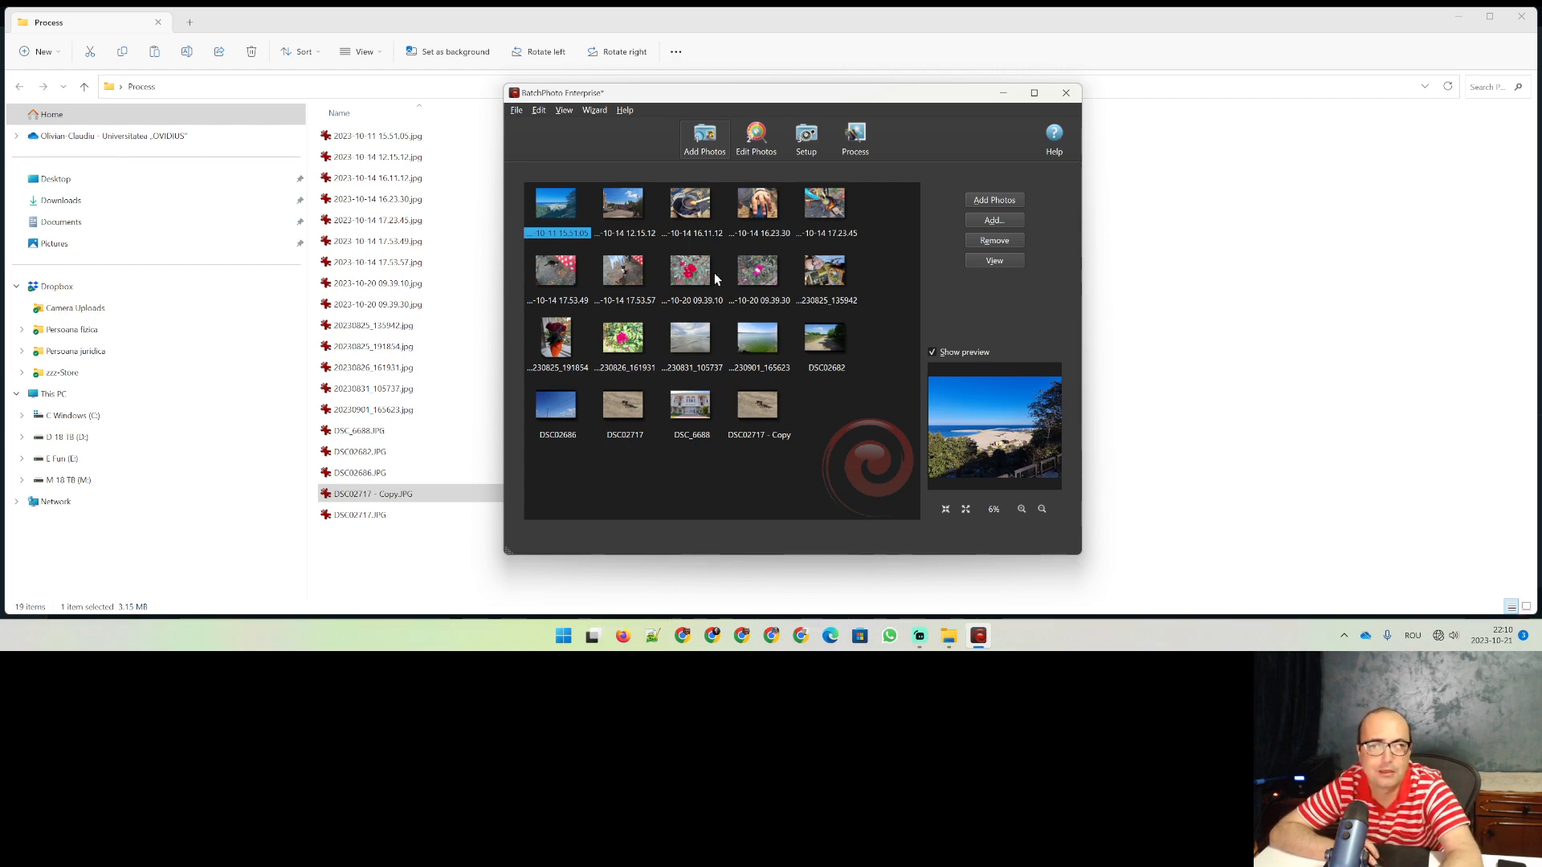
Step: Go to the Edit Photos stage and try the naming presets Rename to Folder's Name and Rename to Photo's Date
{"action": "left_click", "coordinate": [750, 154]}
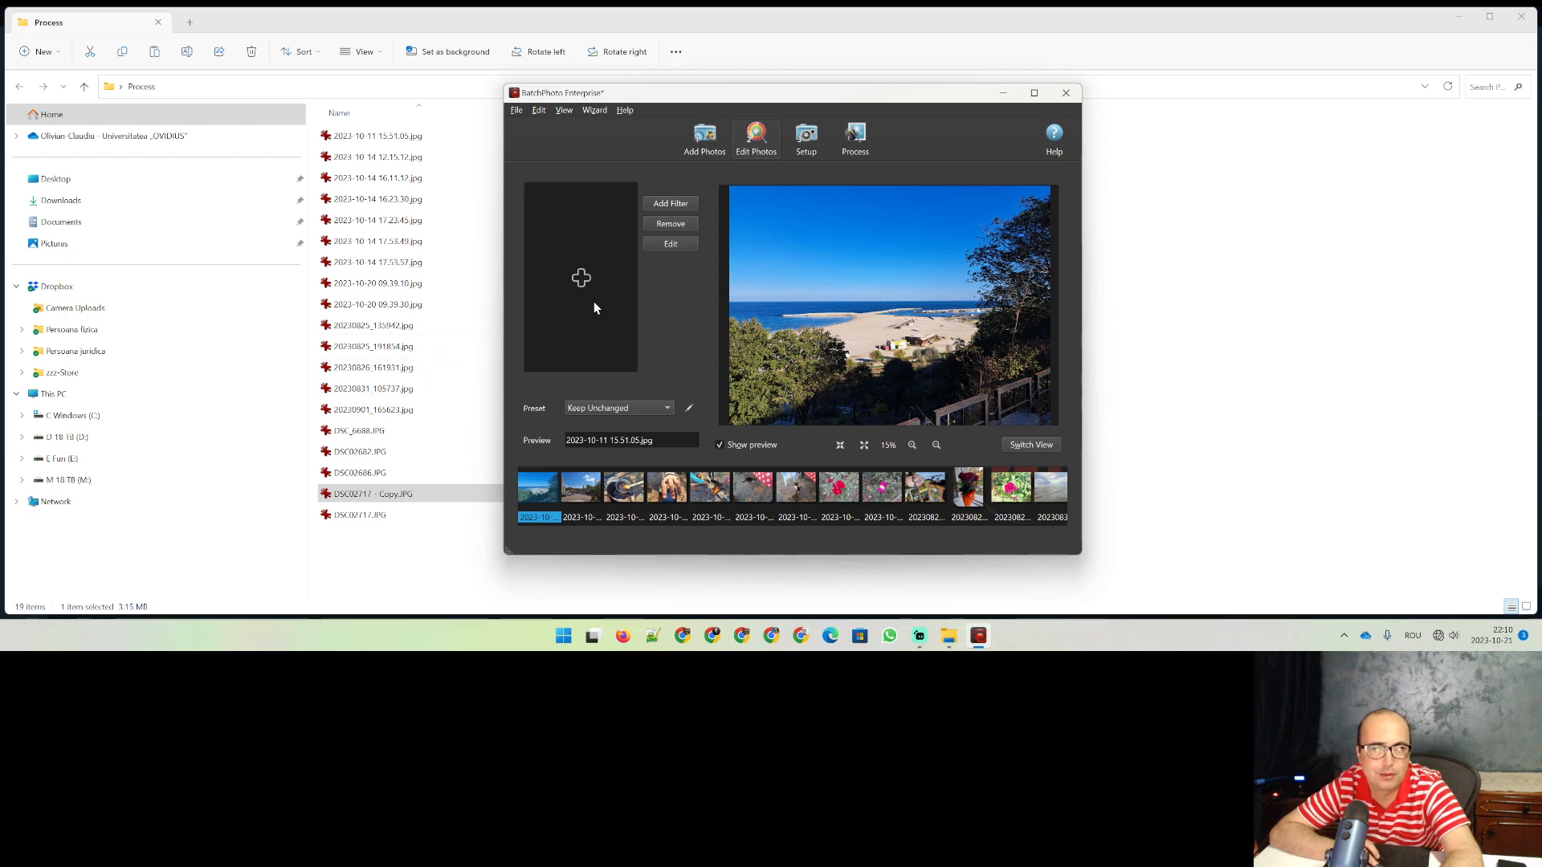
{"action": "left_click", "coordinate": [613, 409]}
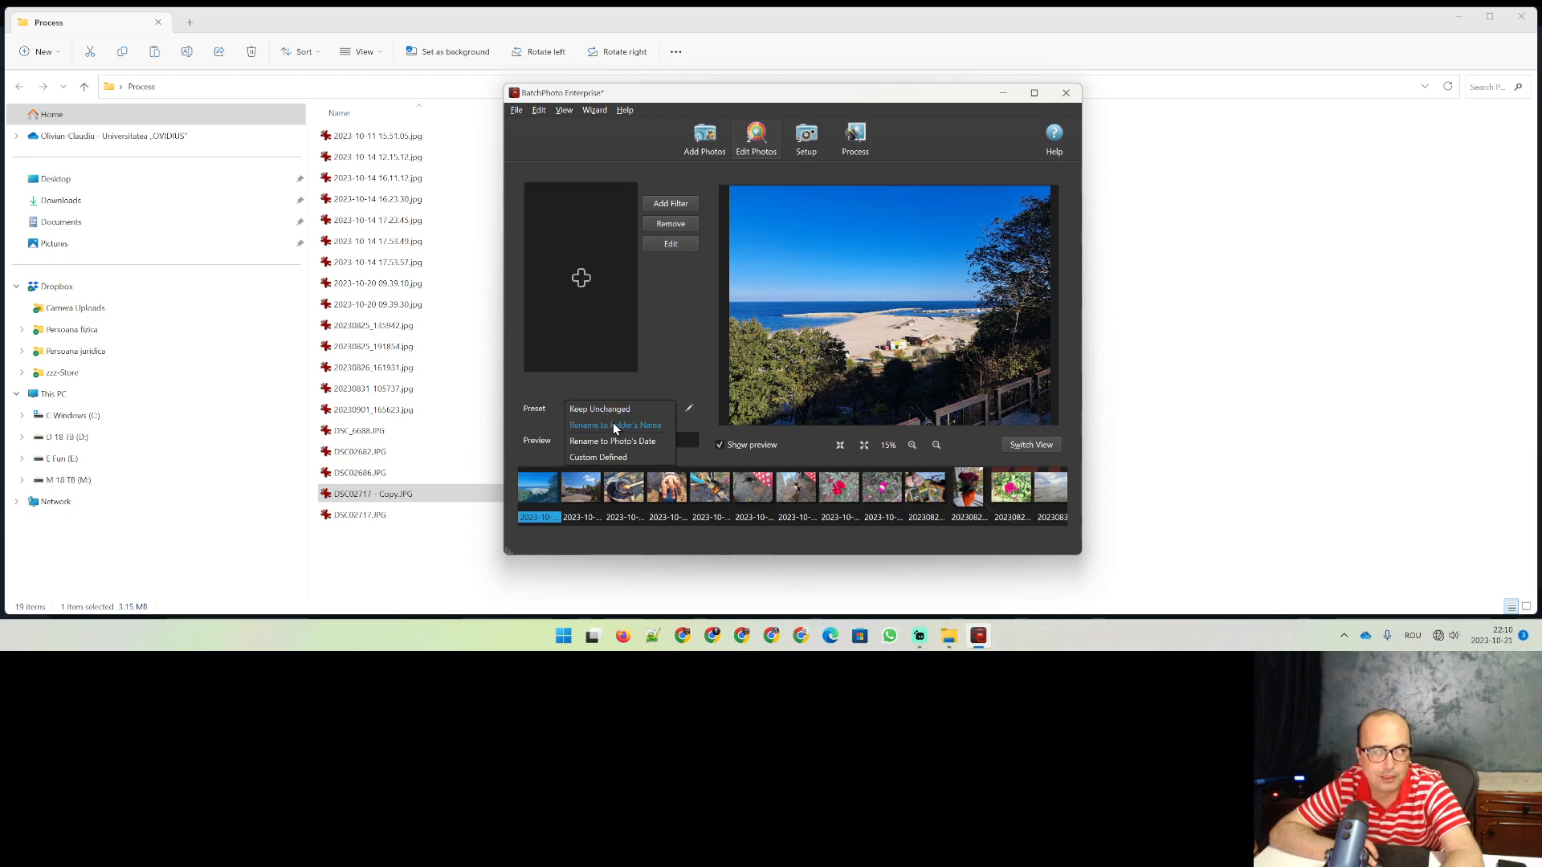
{"action": "left_click", "coordinate": [613, 426]}
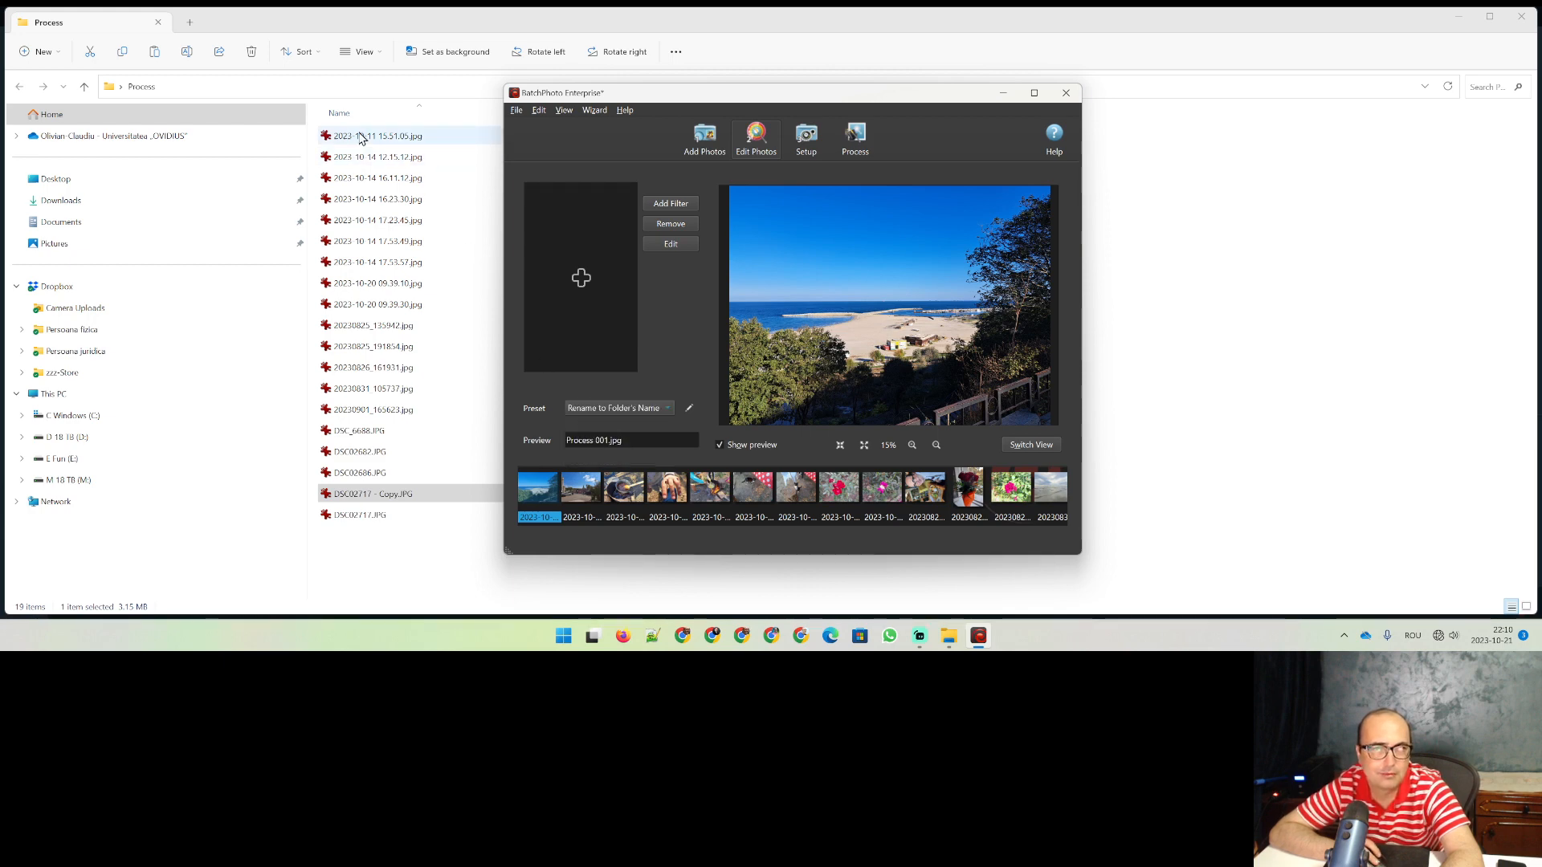
{"action": "left_click", "coordinate": [631, 411]}
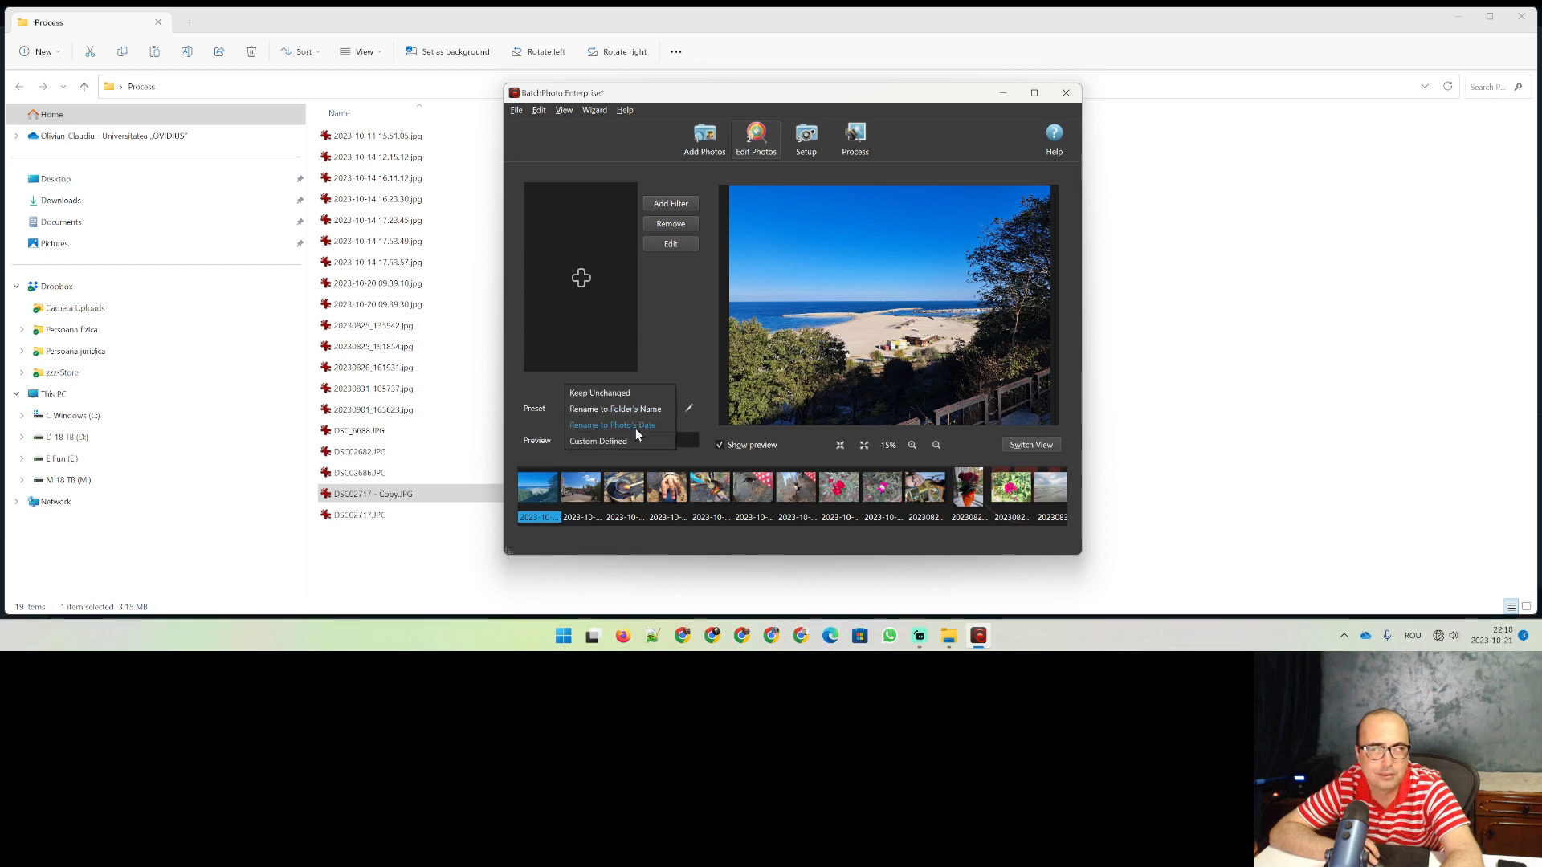
{"action": "left_click", "coordinate": [632, 427]}
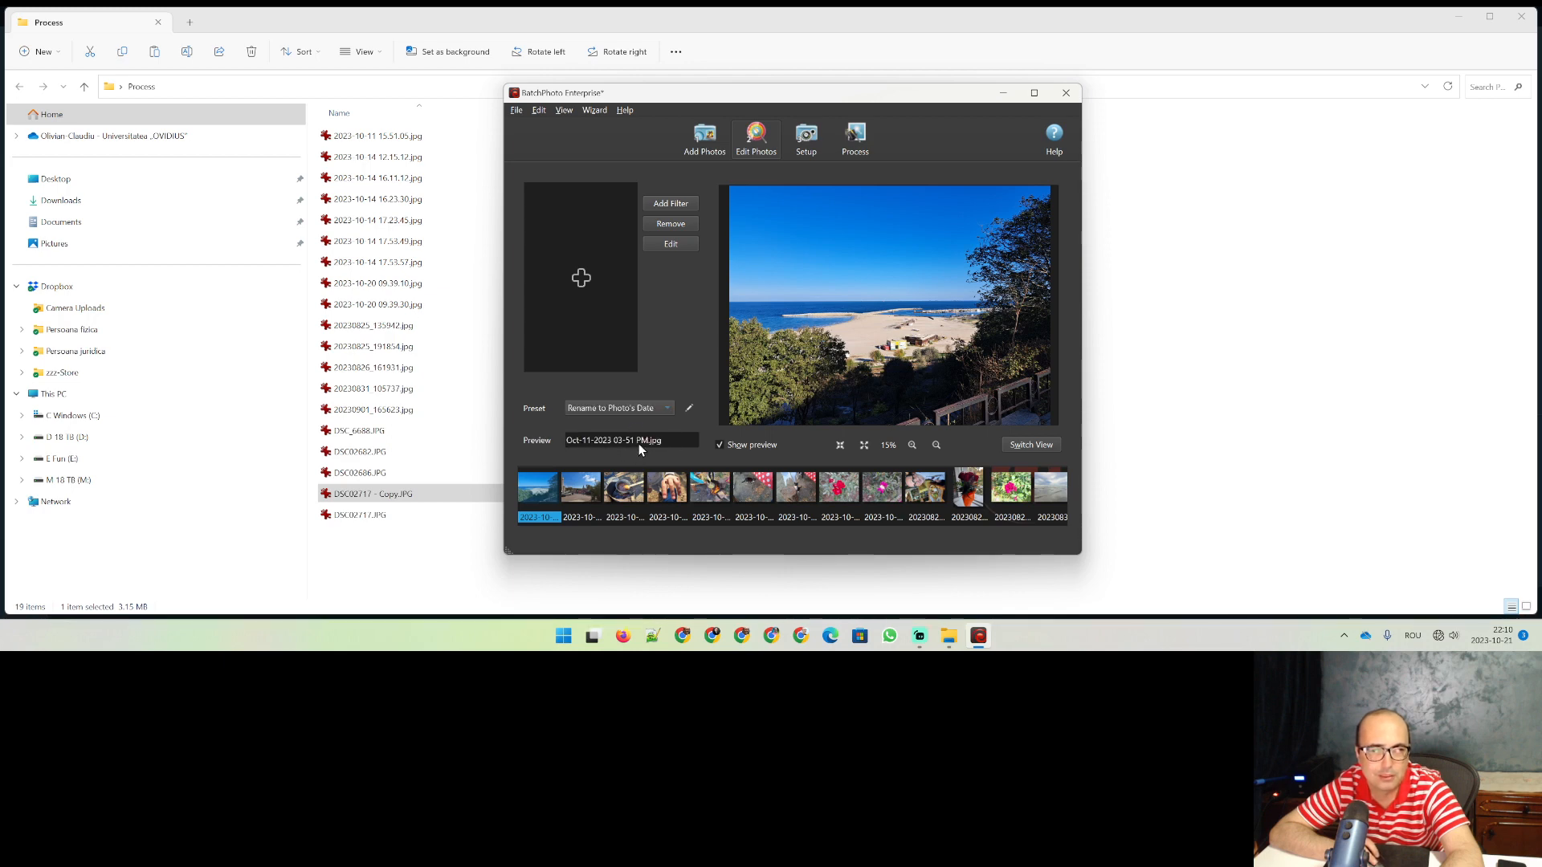
Step: Choose the Custom Defined naming preset and replace its filename keyword with Source Folder Name
{"action": "left_click", "coordinate": [650, 409]}
{"action": "left_click", "coordinate": [627, 422]}
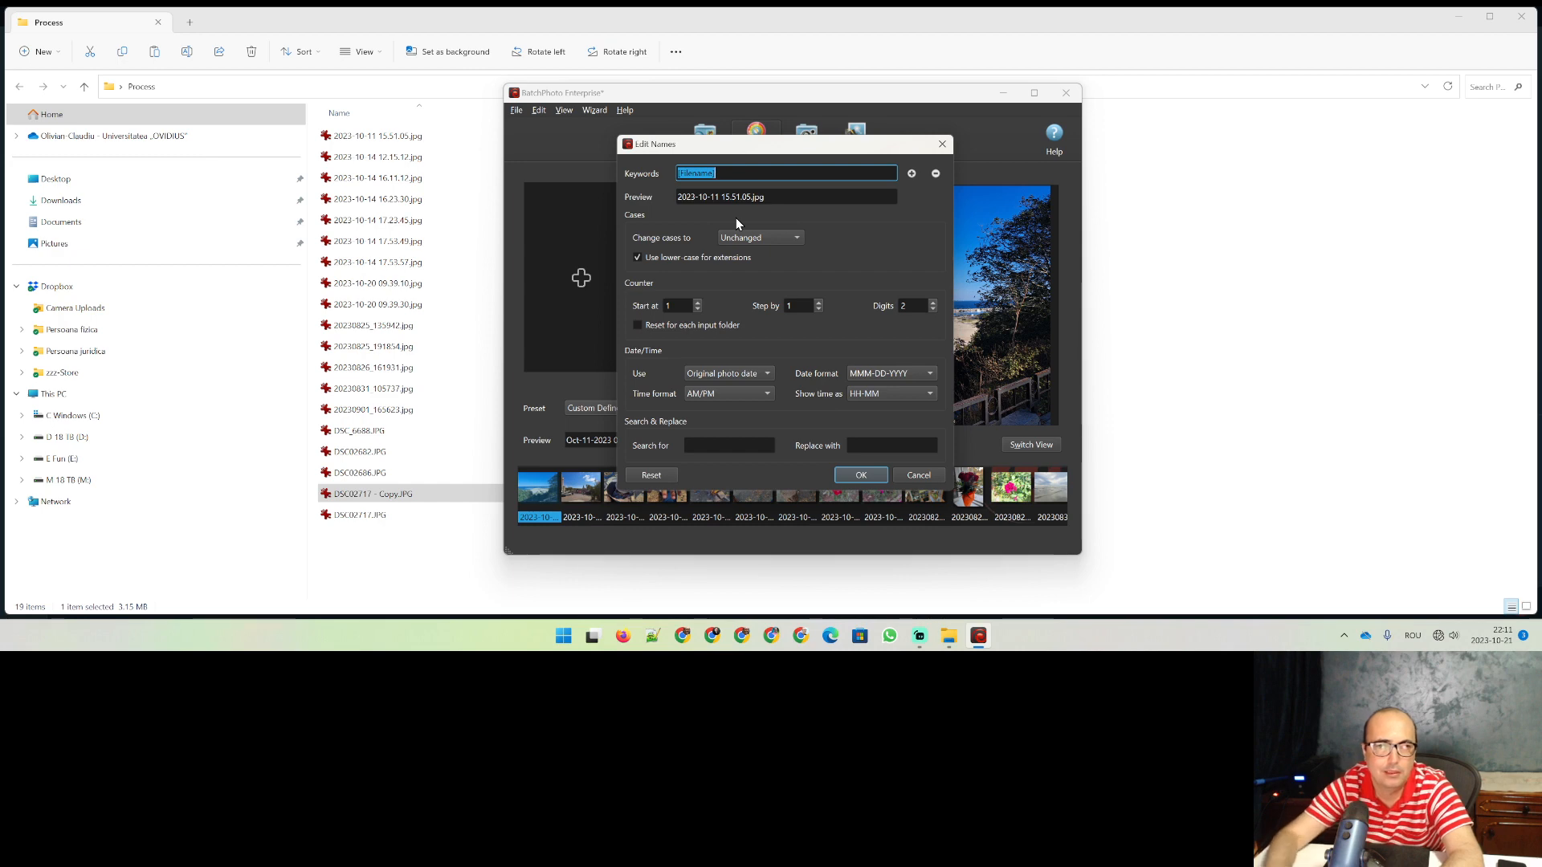
{"action": "key", "text": "Delete"}
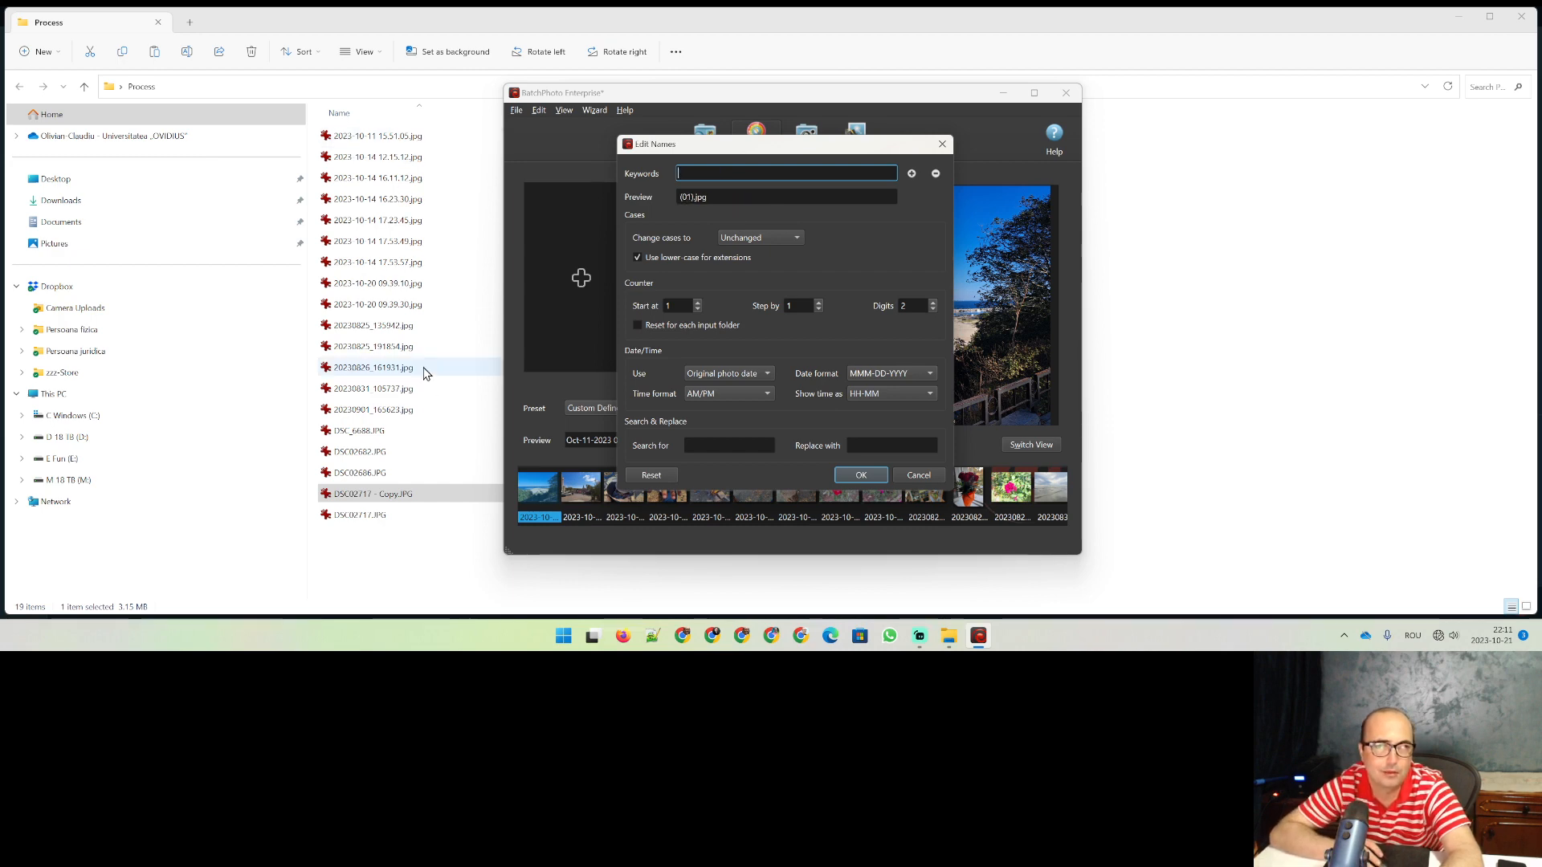
{"action": "left_click", "coordinate": [911, 174]}
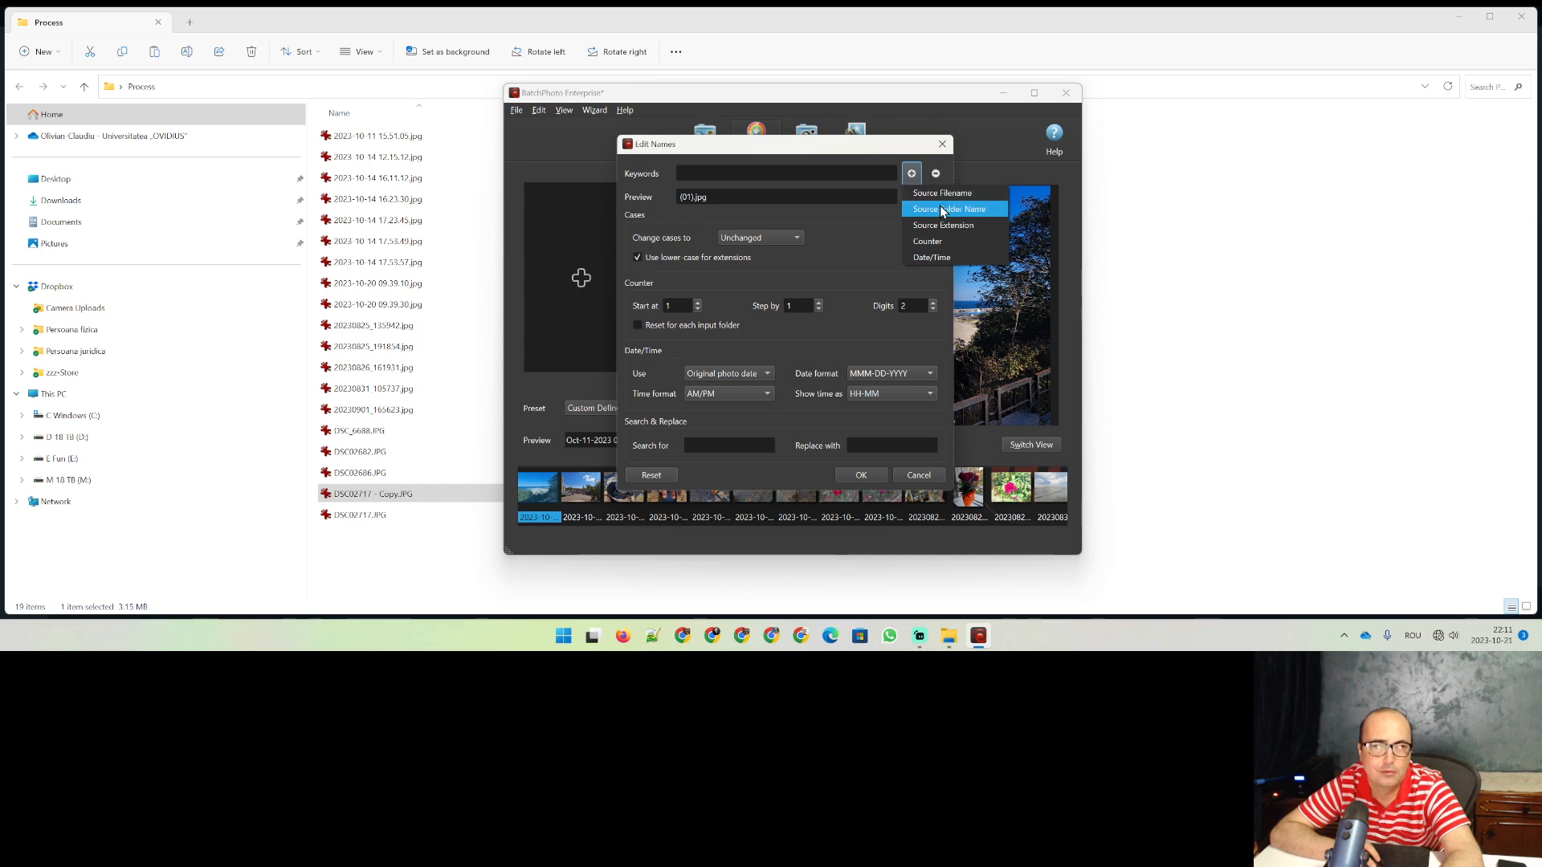
{"action": "left_click", "coordinate": [944, 209]}
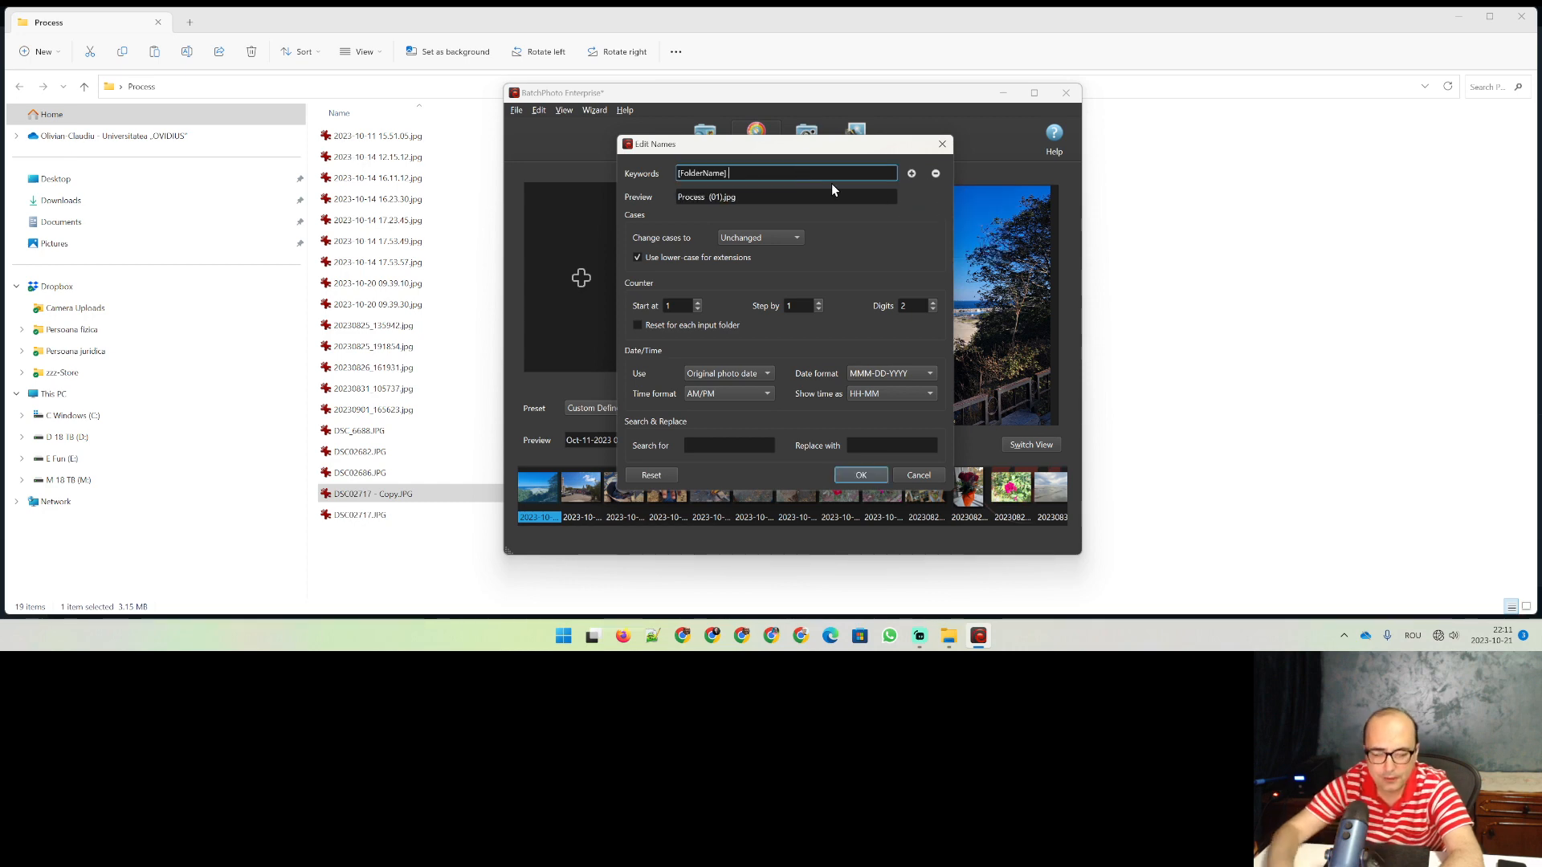
Step: Replace the custom name keywords with the text "Summer and Autumn 2023 -"
{"action": "key", "text": "ctrl+a"}
{"action": "type", "text": "Summer 2023 -"}
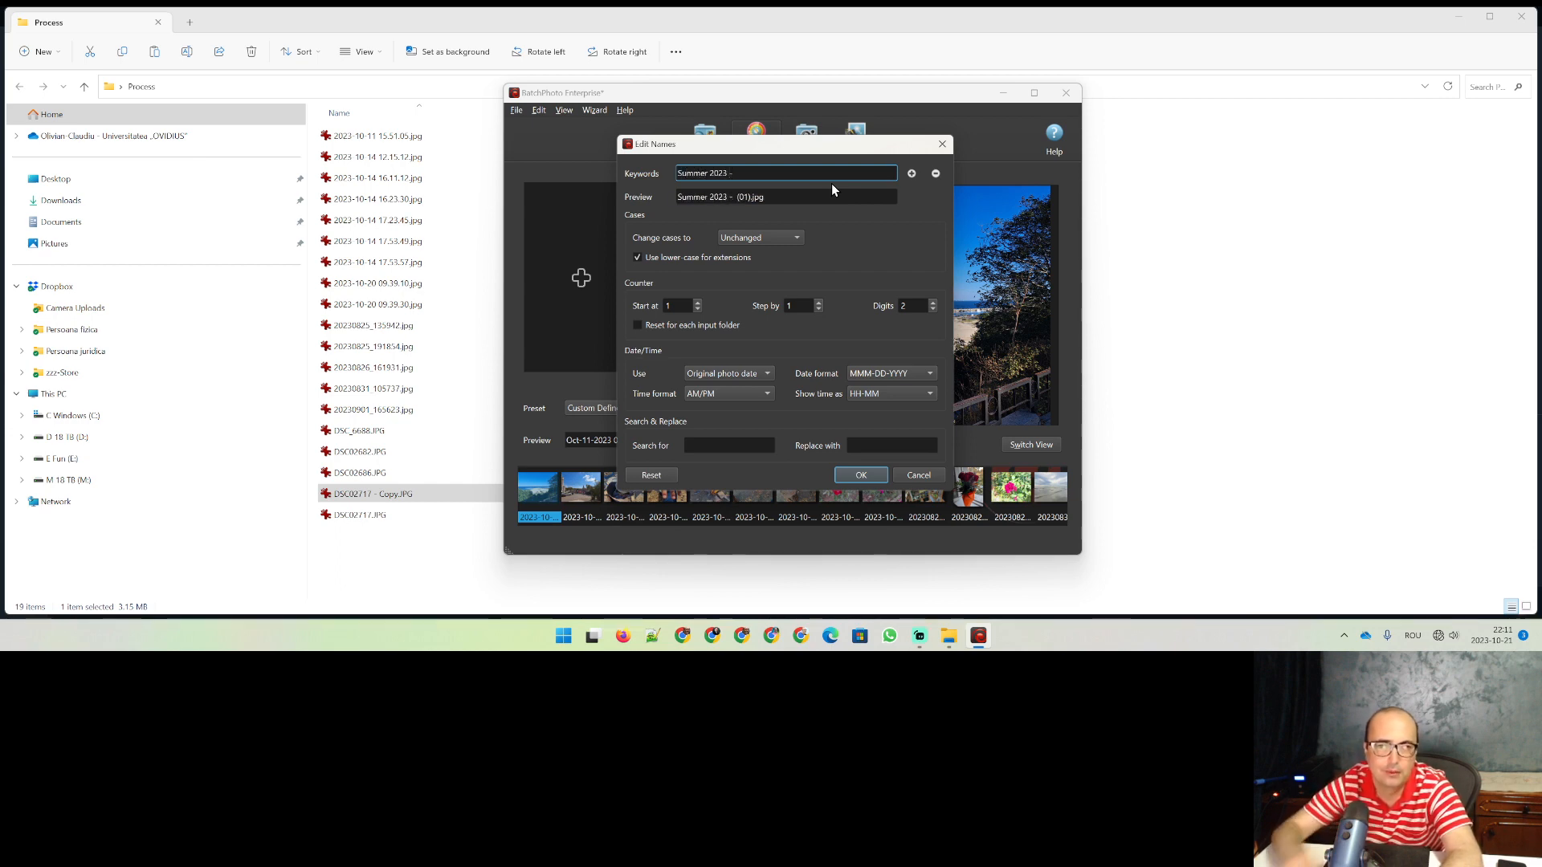
{"action": "key", "text": "ctrl+Left"}
{"action": "key", "text": "ctrl+Left"}
{"action": "type", "text": "and"}
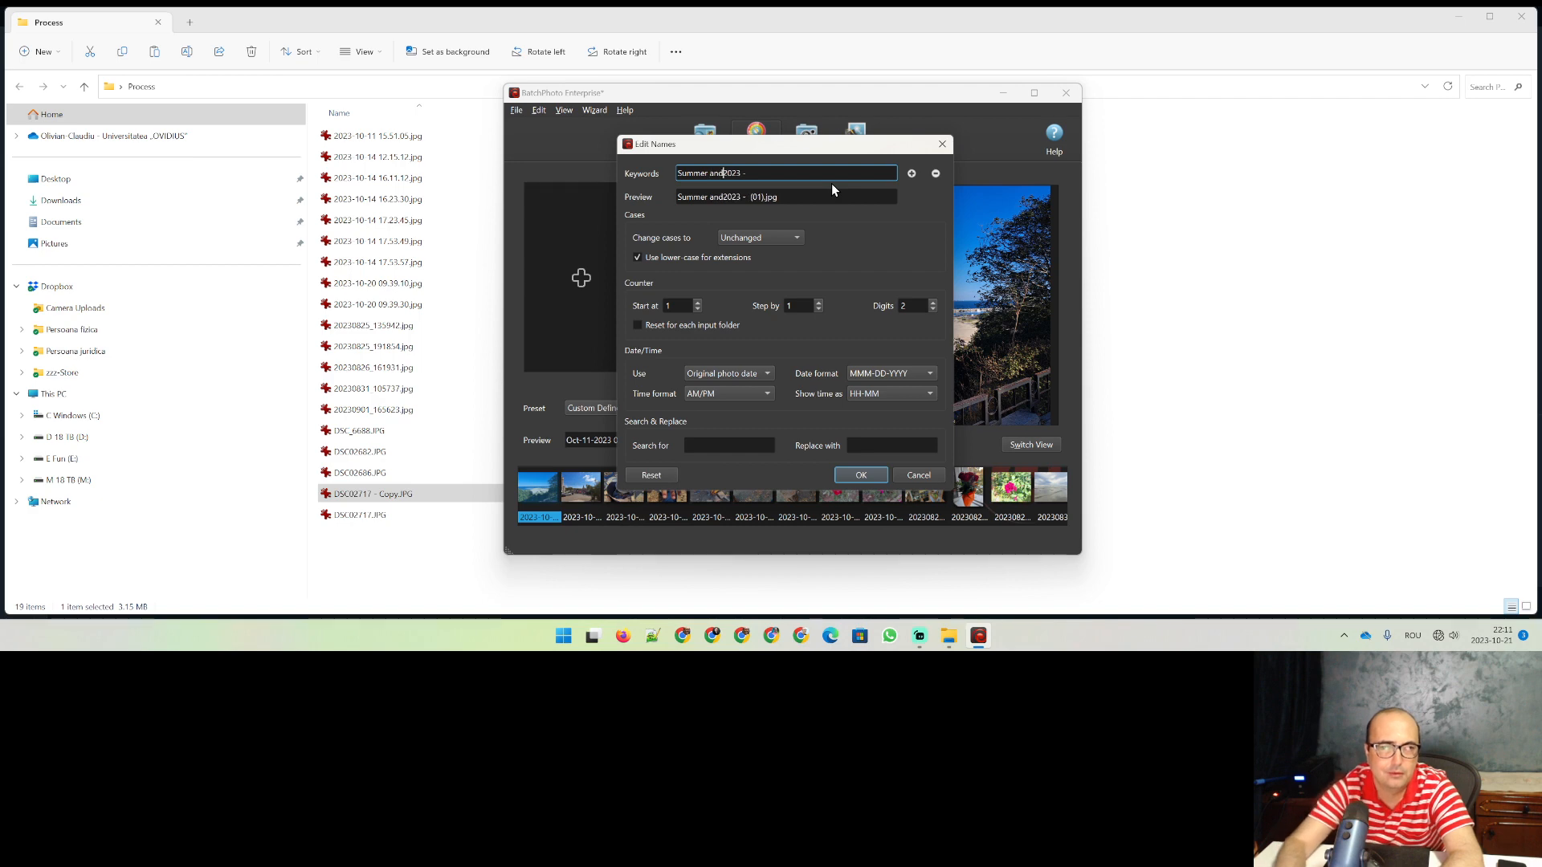
{"action": "type", "text": " Autumn"}
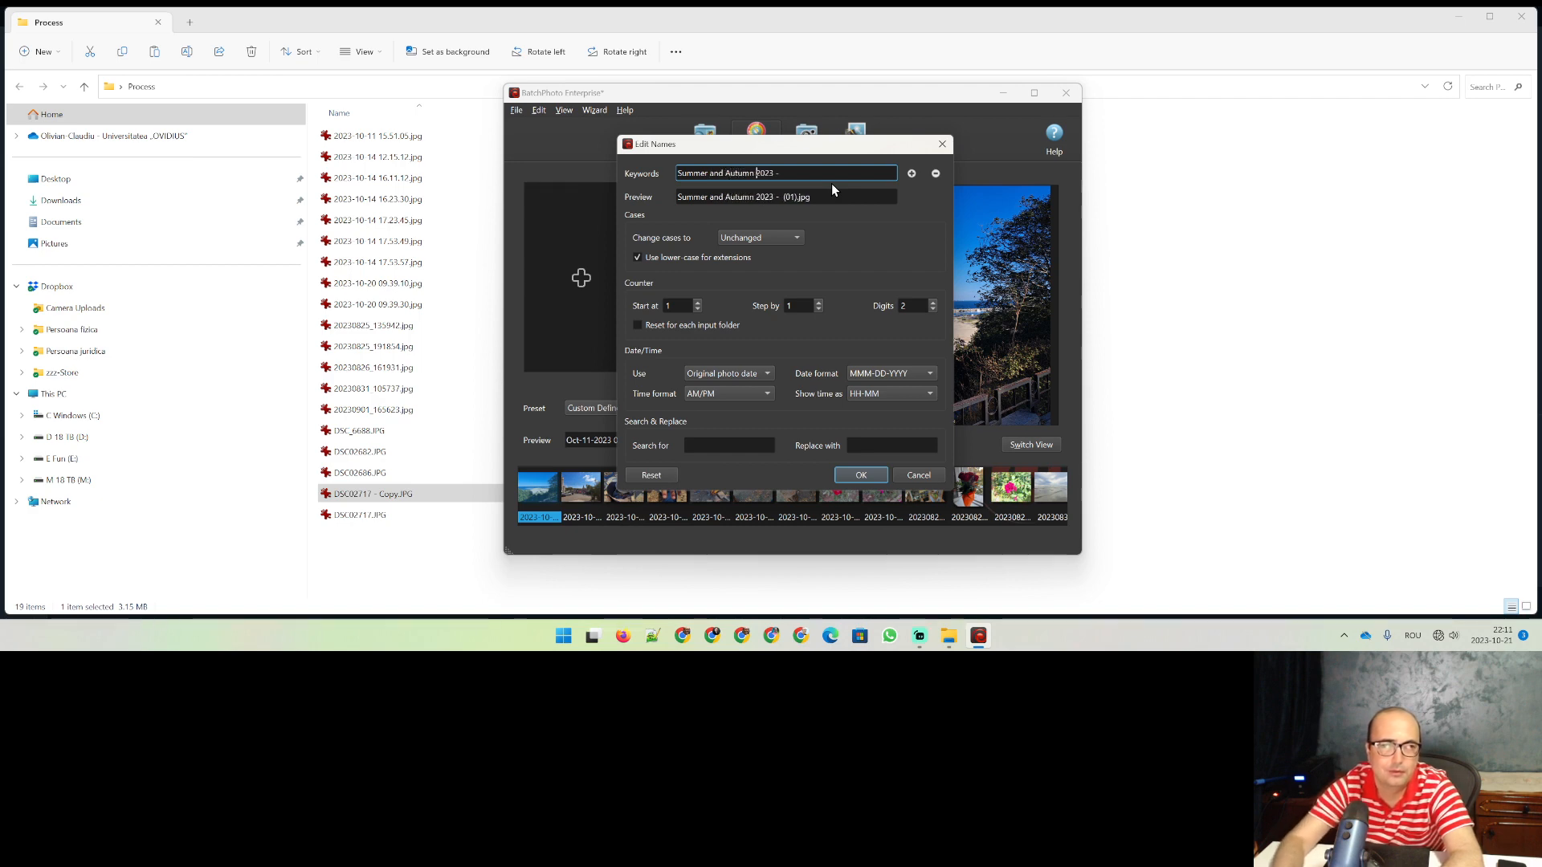
Step: Add a Counter keyword to the custom name and move it in front of "Summer and Autumn 2023 -"
{"action": "left_click", "coordinate": [911, 174]}
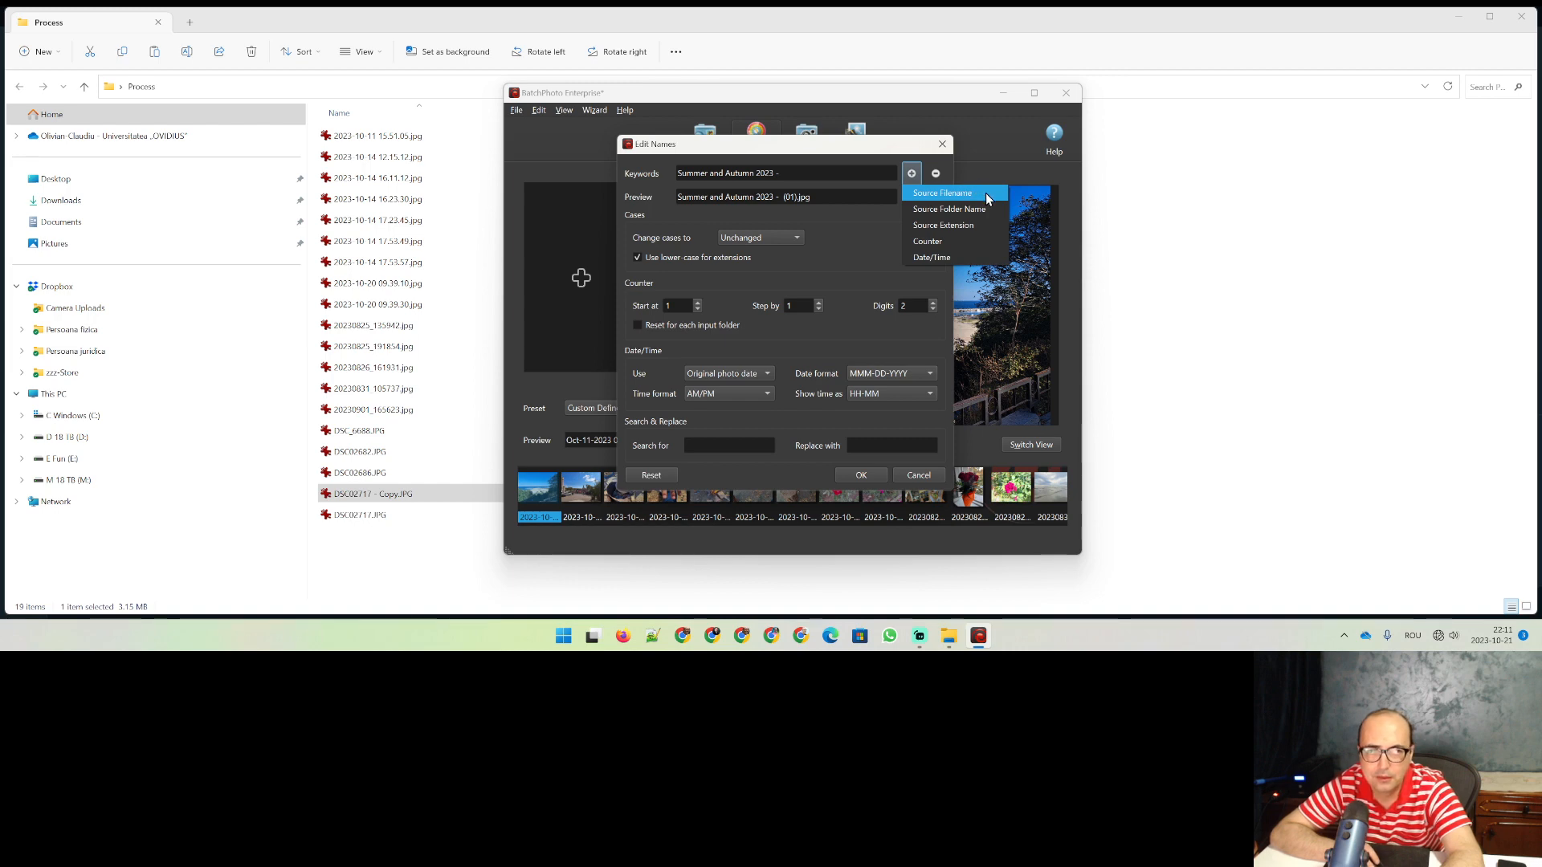
{"action": "left_click", "coordinate": [977, 240]}
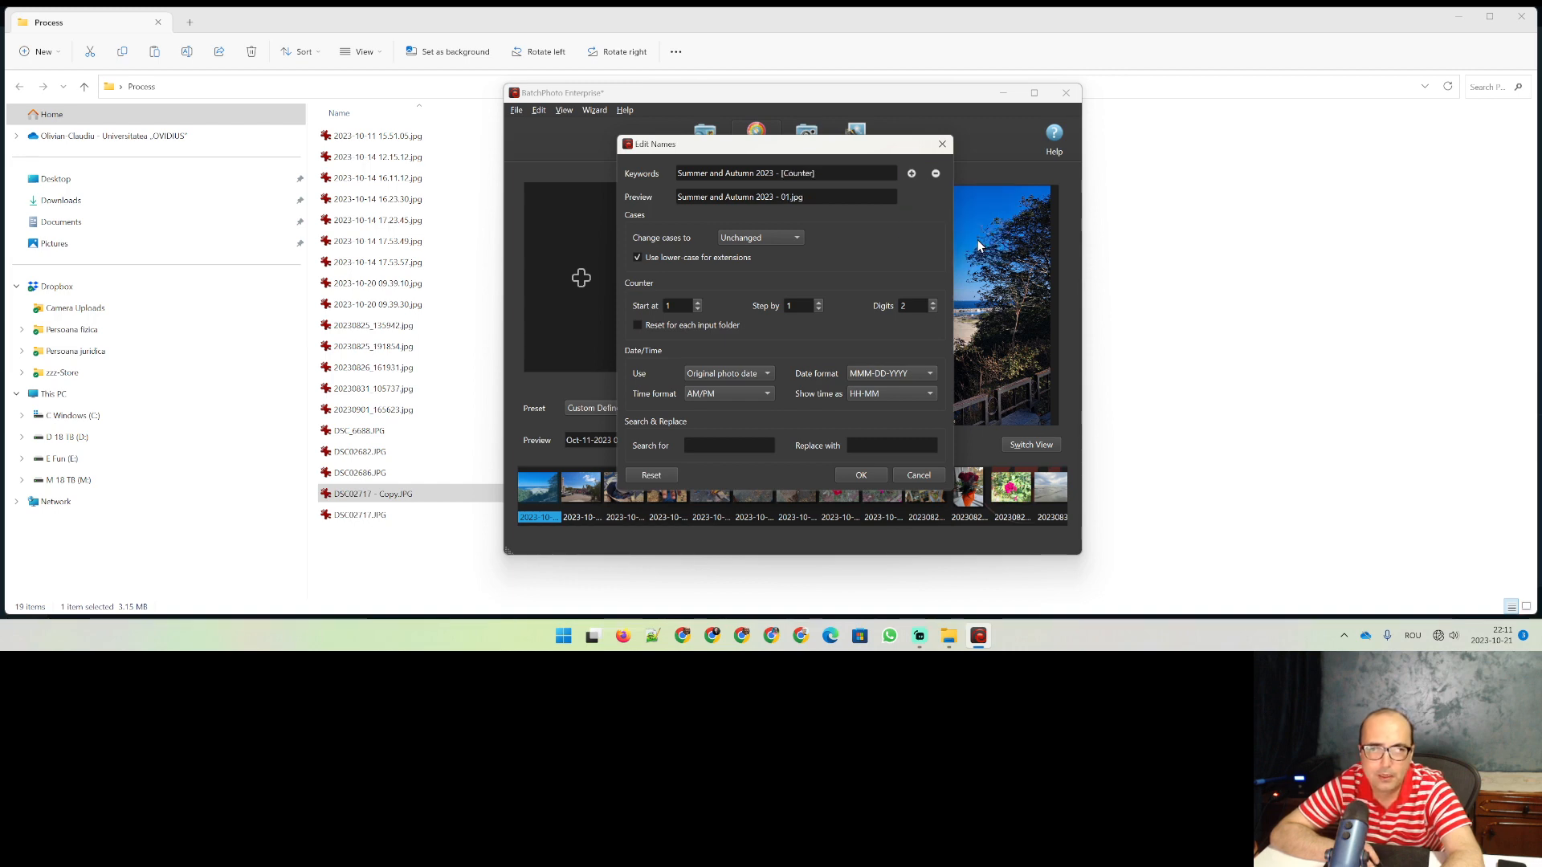
{"action": "left_click_drag", "start_coordinate": [781, 173], "coordinate": [844, 173]}
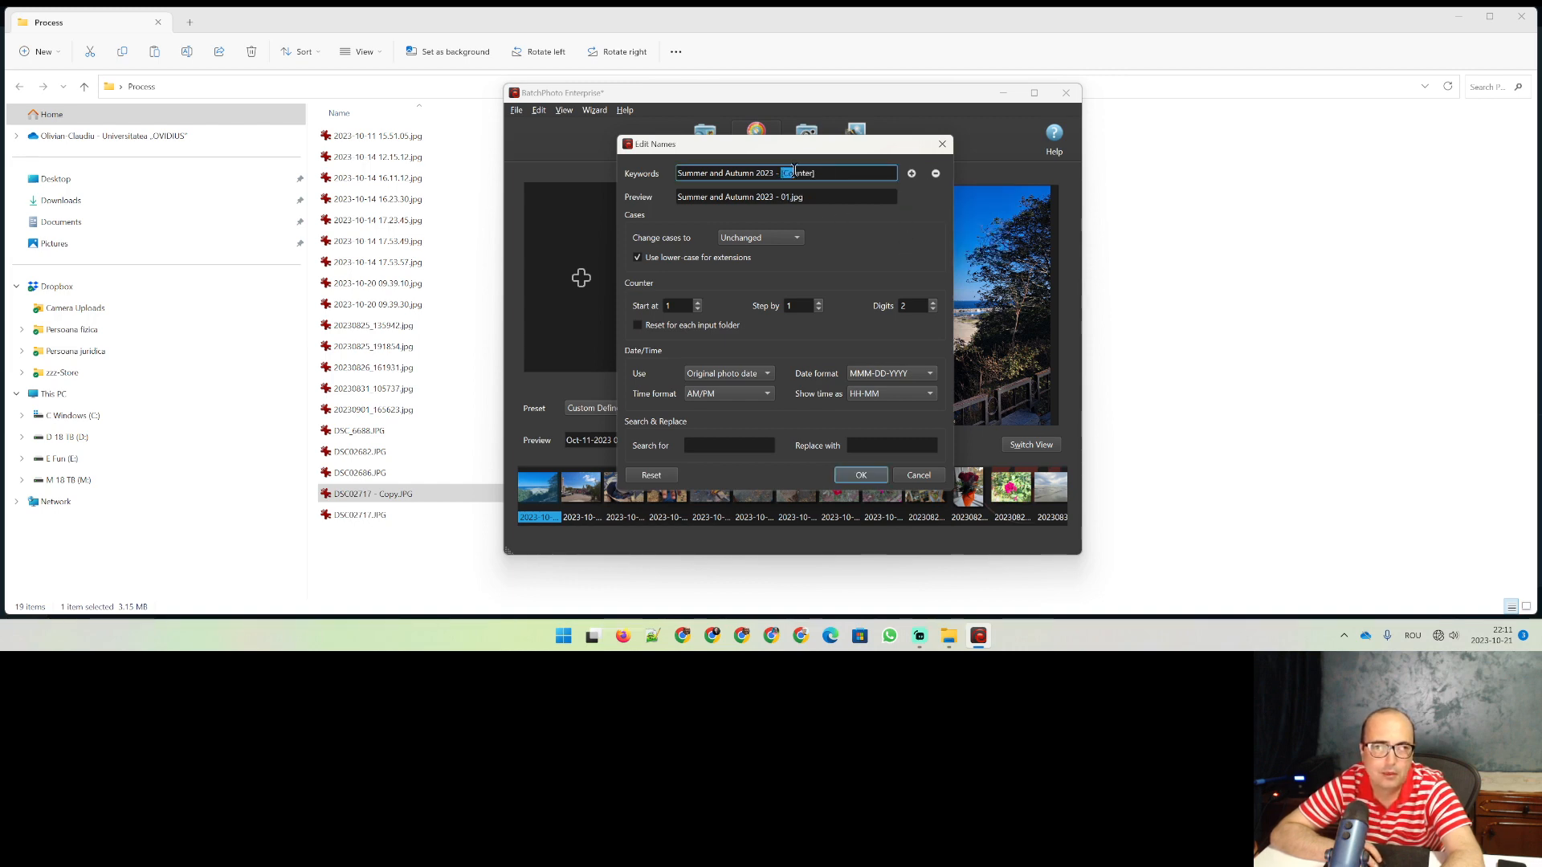
{"action": "key", "text": "ctrl+x"}
{"action": "key", "text": "ctrl+z"}
{"action": "key", "text": "ctrl+x"}
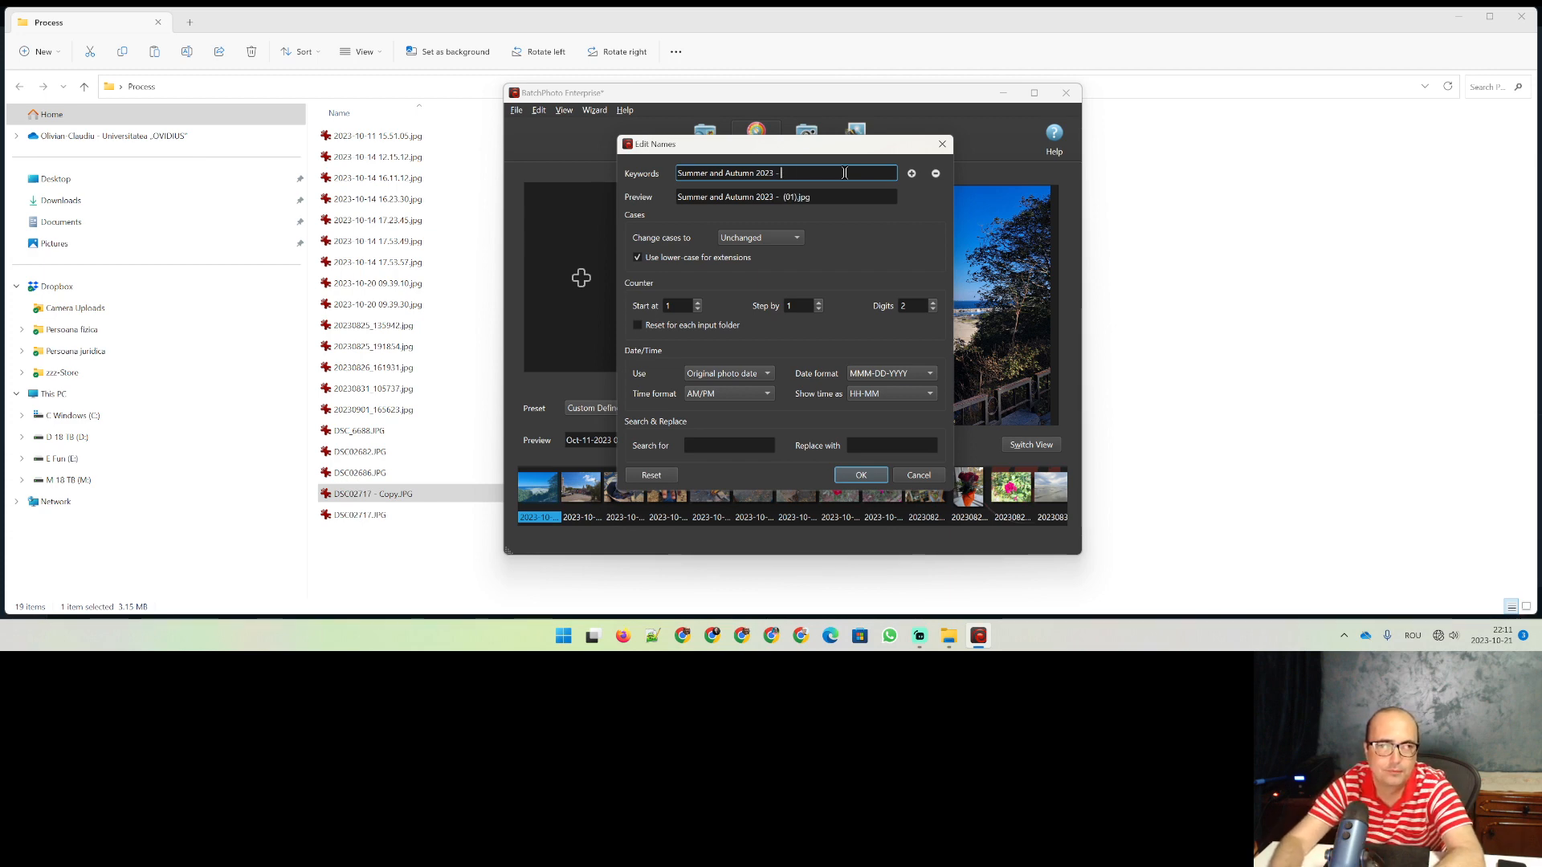
{"action": "key", "text": "Home"}
{"action": "key", "text": "ctrl+v"}
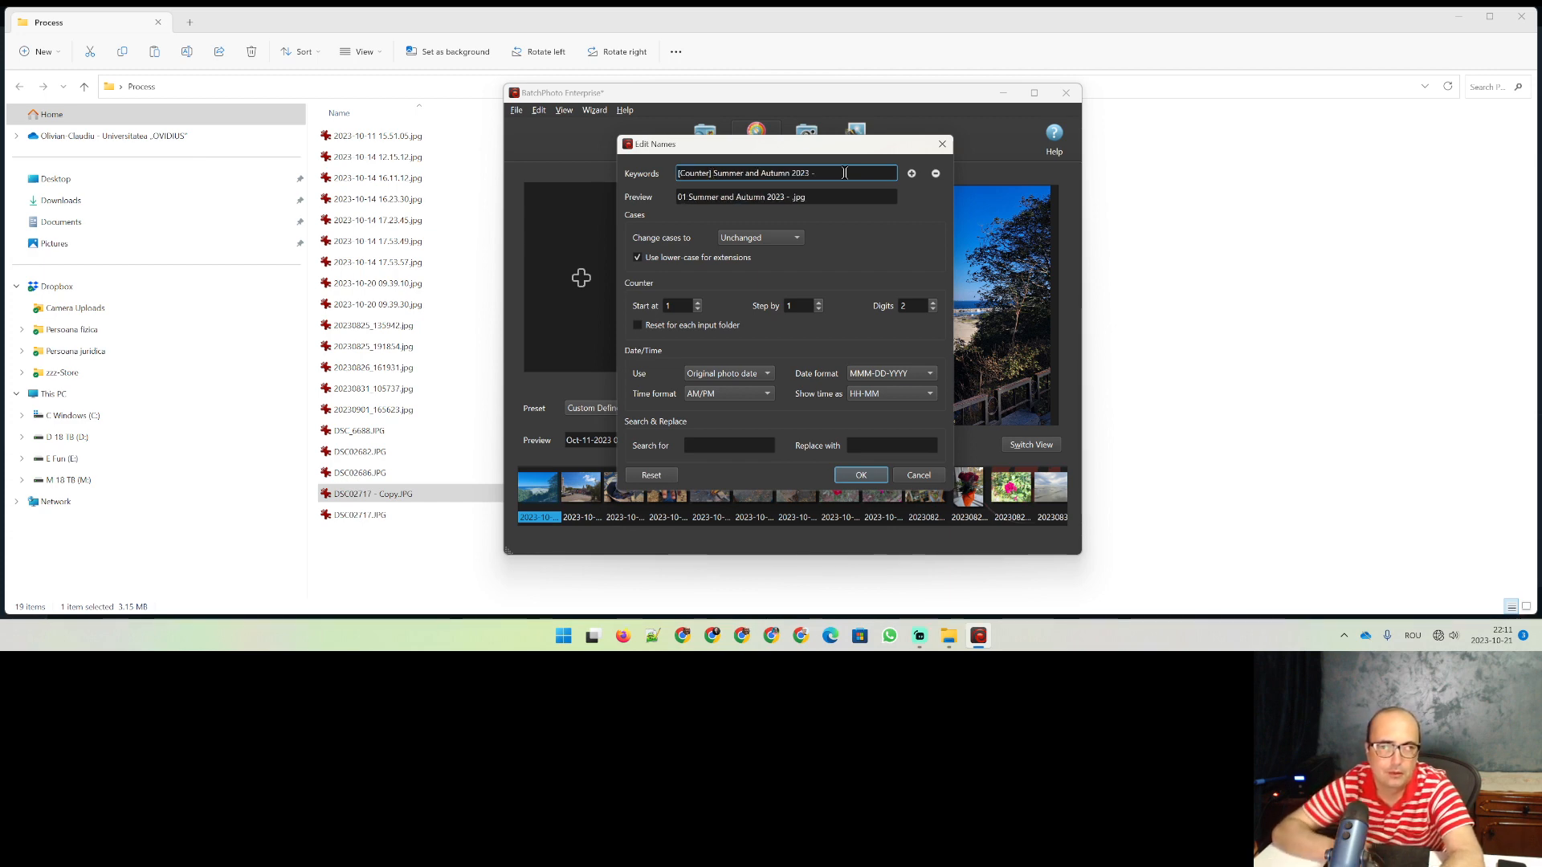
Step: Append the Date/Time keyword to the end of the custom name
{"action": "left_click", "coordinate": [845, 172]}
{"action": "left_click", "coordinate": [911, 174]}
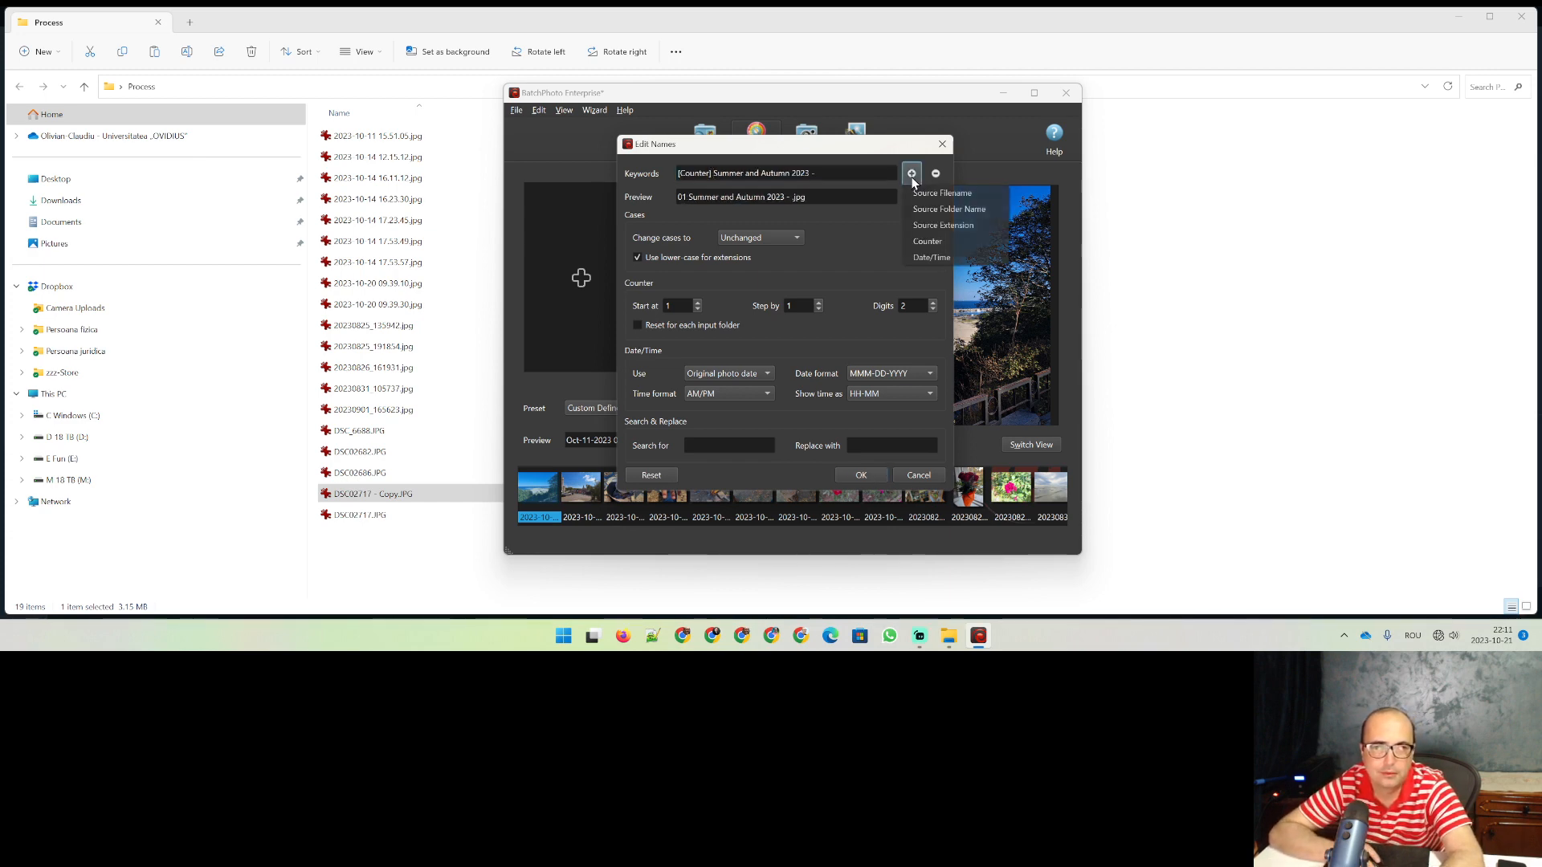
{"action": "left_click", "coordinate": [951, 257]}
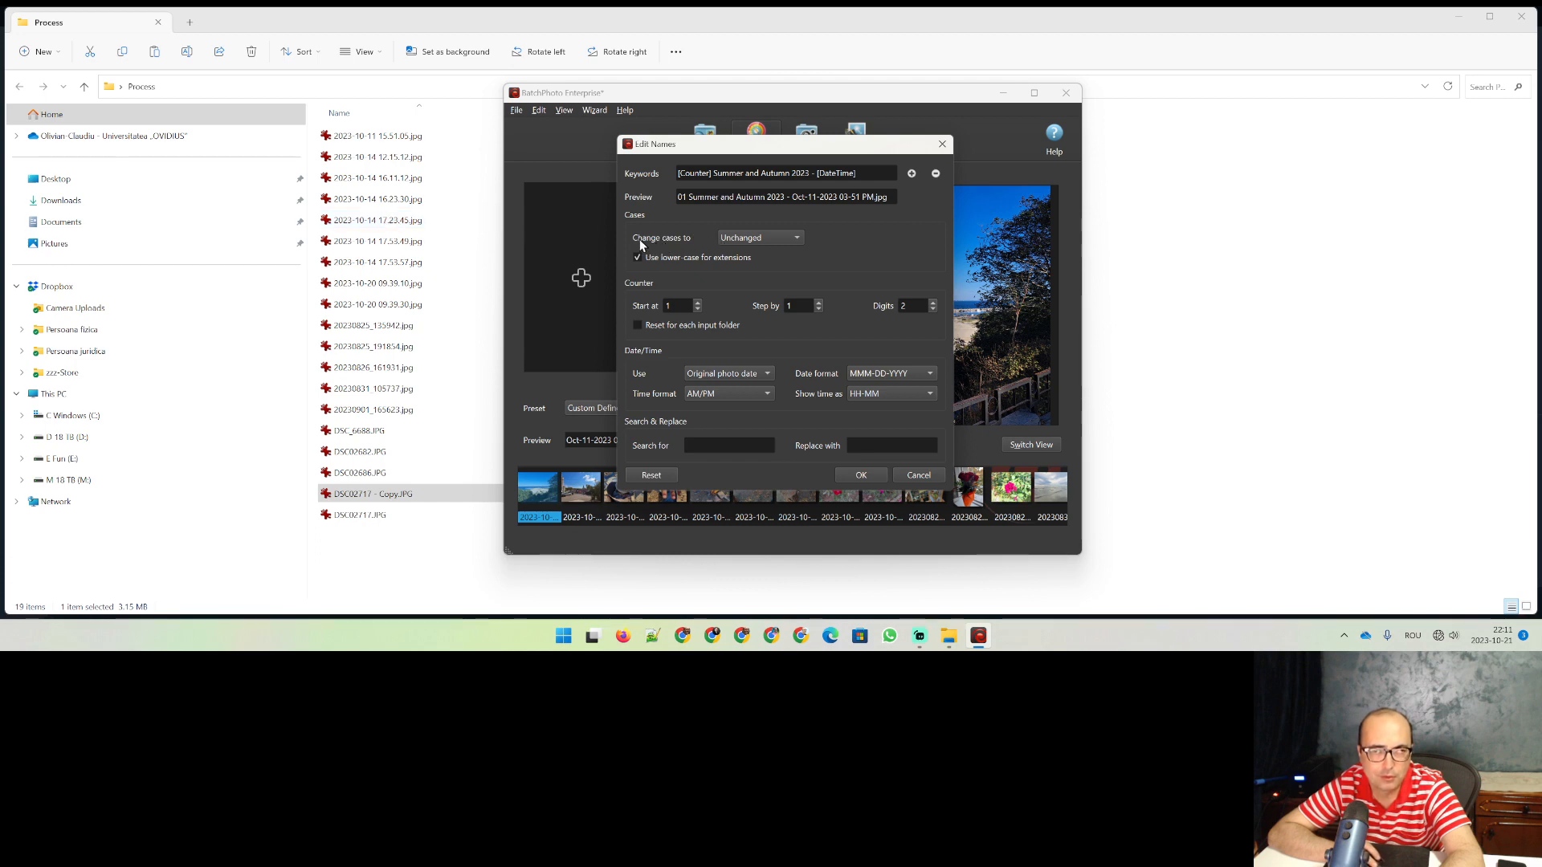
Step: Try the Mixed Cases, lowercases and UPPERCASES options on the custom name, ending with the case set to Unchanged
{"action": "left_click", "coordinate": [729, 238]}
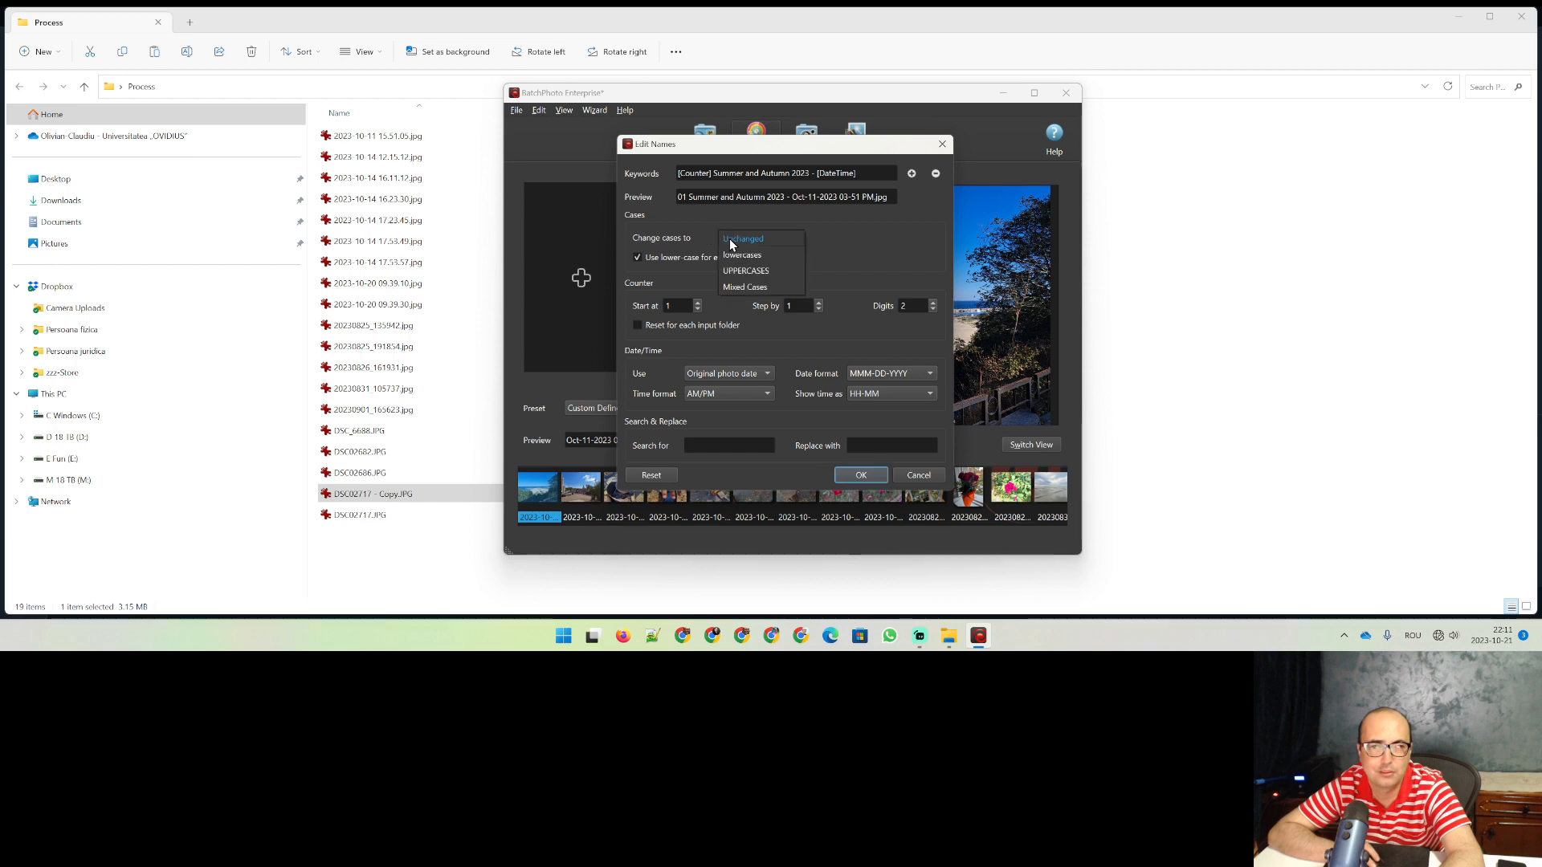
{"action": "left_click", "coordinate": [748, 286]}
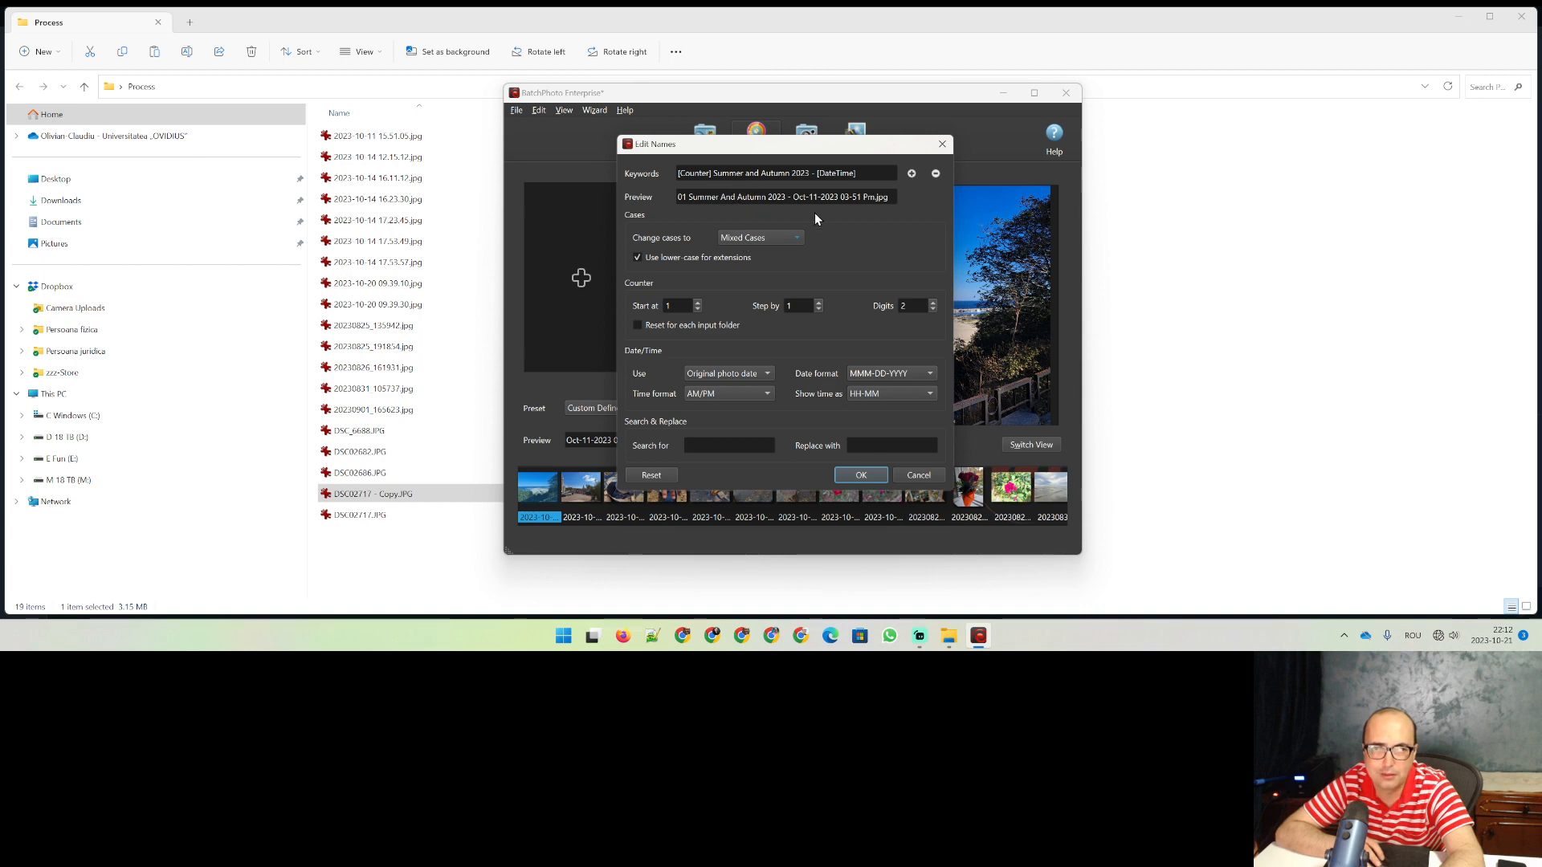
{"action": "left_click", "coordinate": [774, 229]}
{"action": "left_click", "coordinate": [771, 210]}
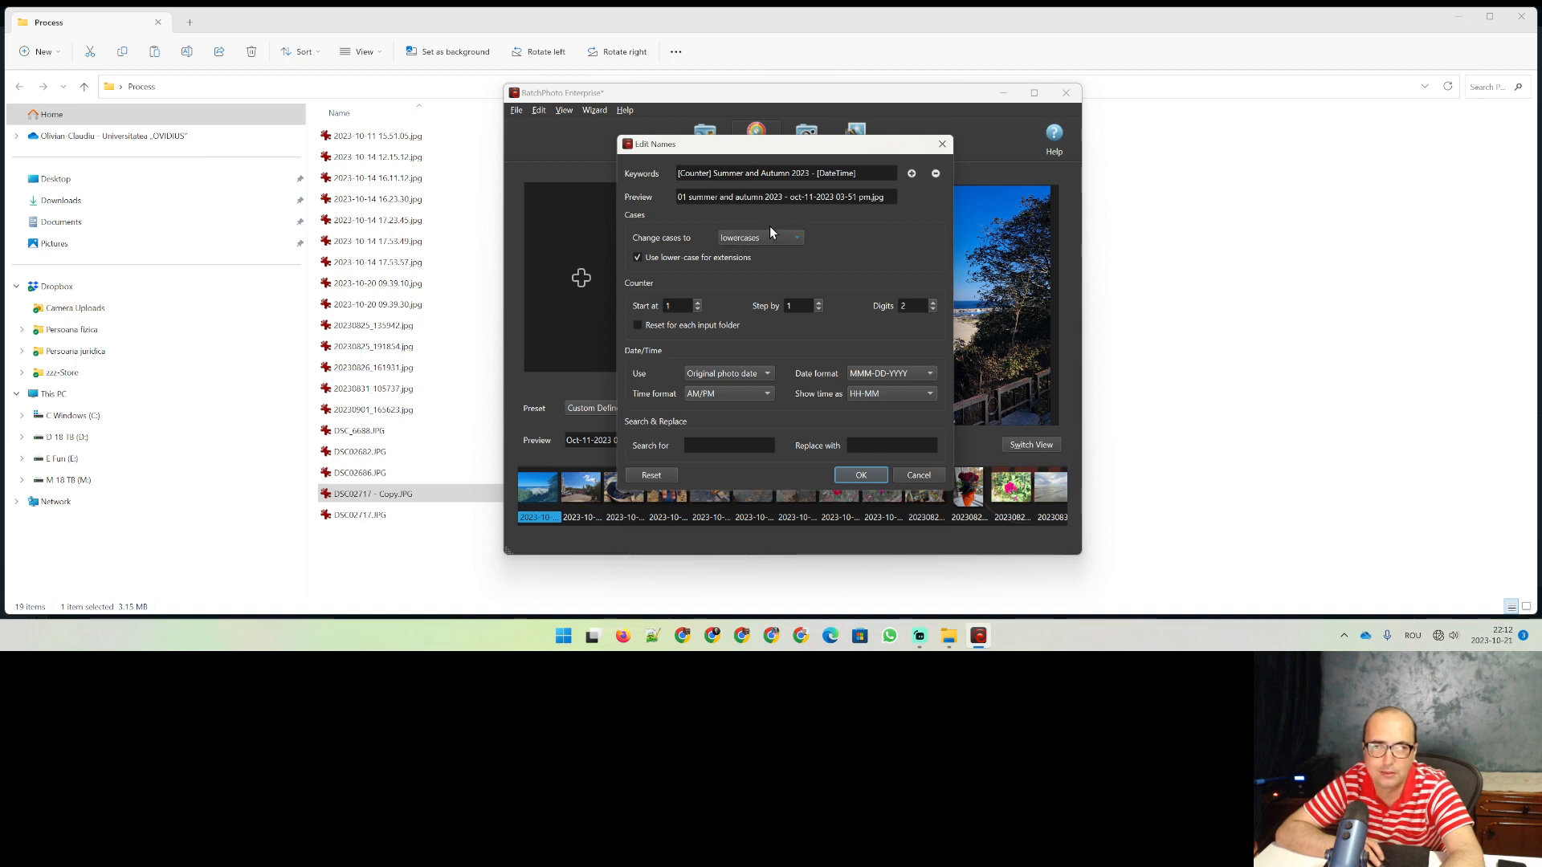
{"action": "left_click", "coordinate": [767, 237]}
{"action": "left_click", "coordinate": [767, 225]}
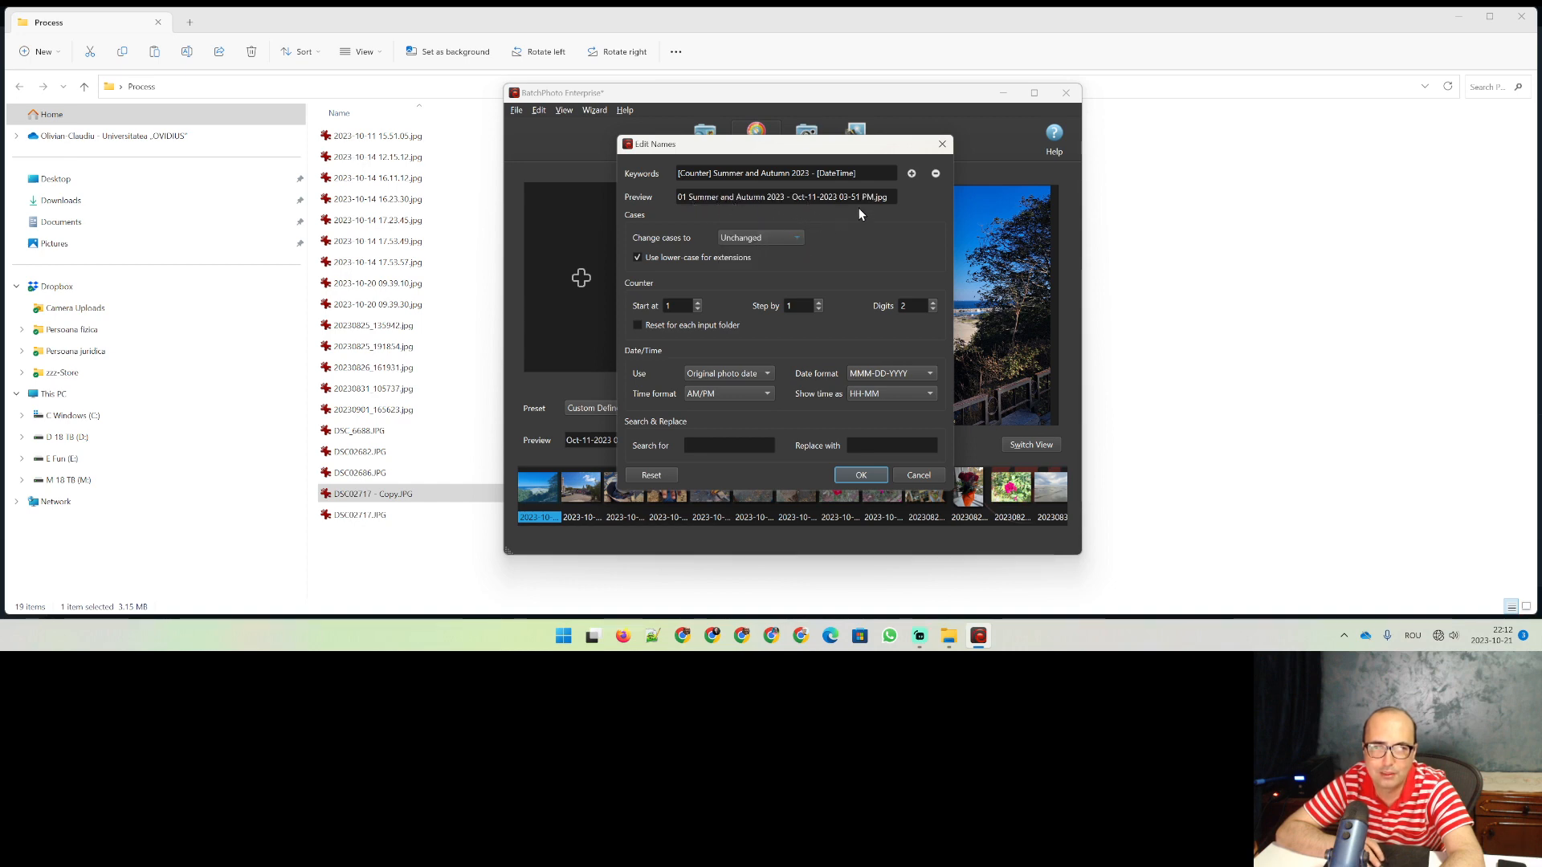
{"action": "left_click", "coordinate": [786, 236]}
{"action": "left_click", "coordinate": [772, 249]}
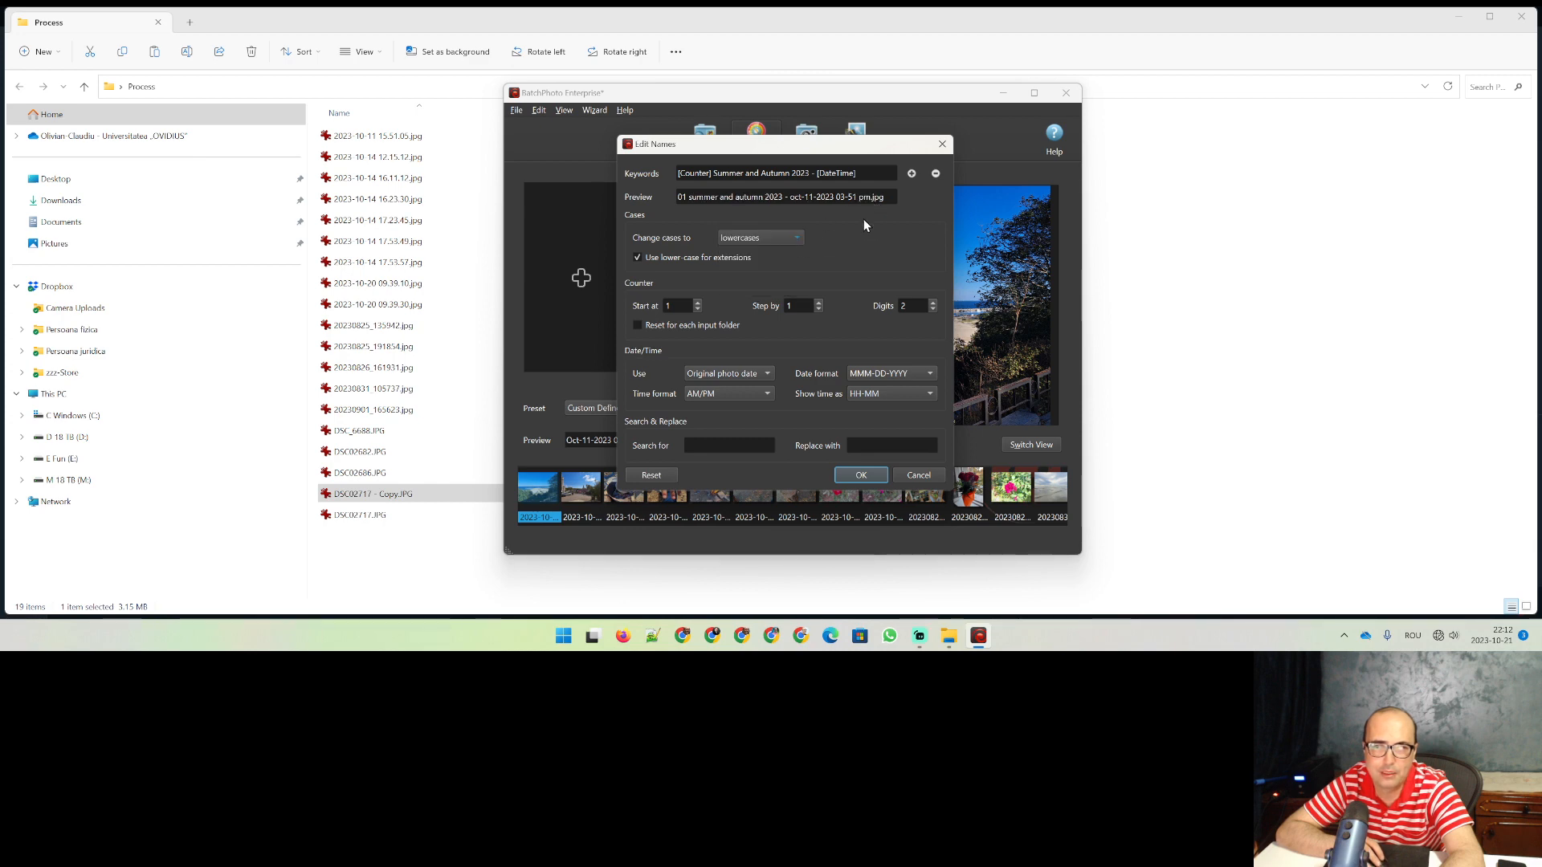
{"action": "left_click", "coordinate": [781, 240]}
{"action": "left_click", "coordinate": [767, 250]}
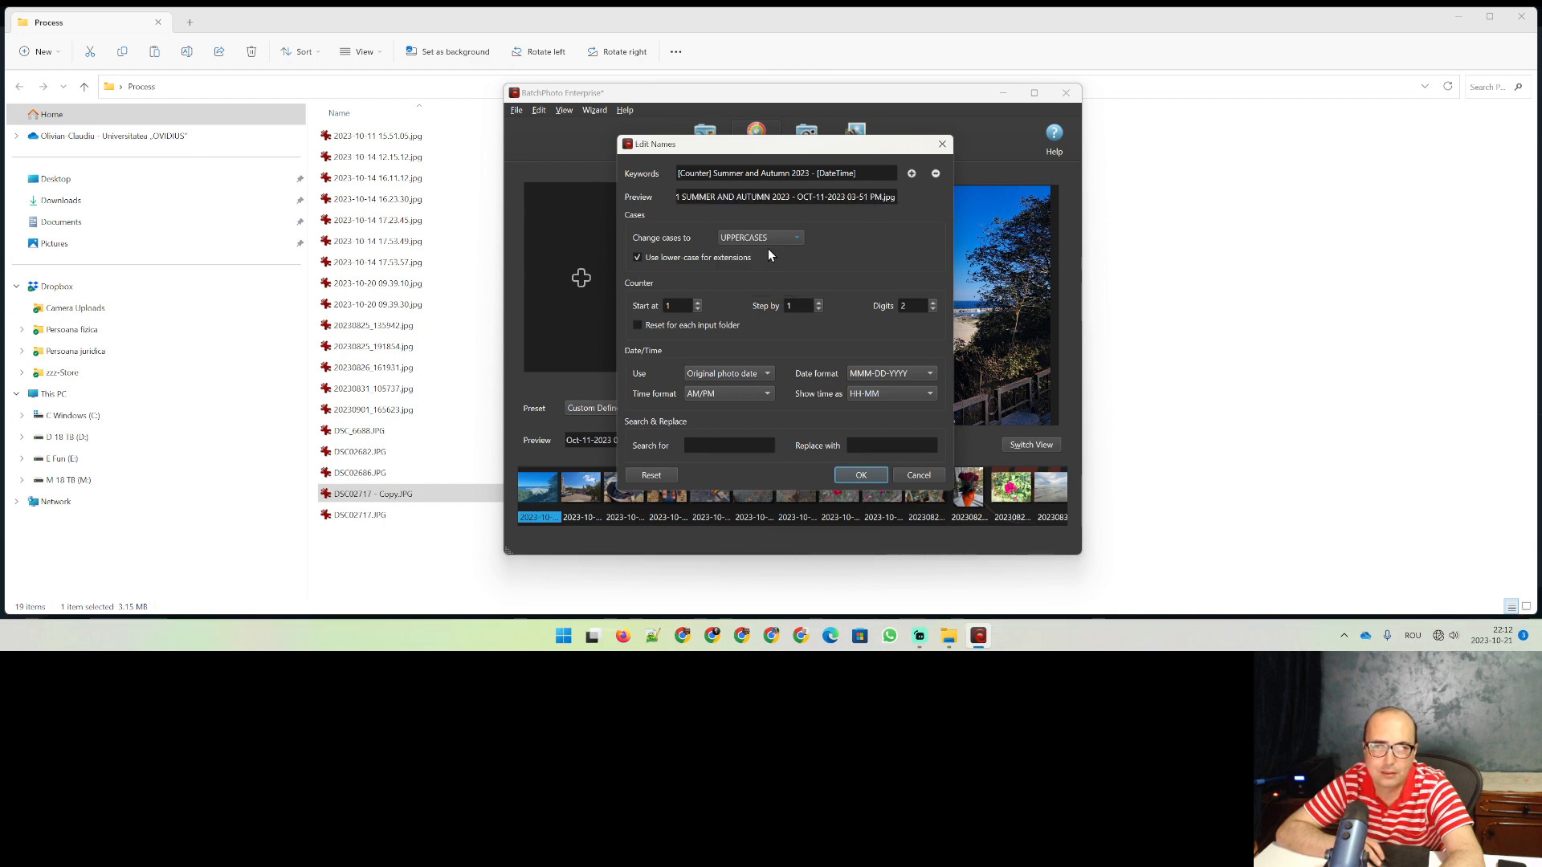
{"action": "left_click", "coordinate": [787, 234]}
{"action": "left_click", "coordinate": [772, 249]}
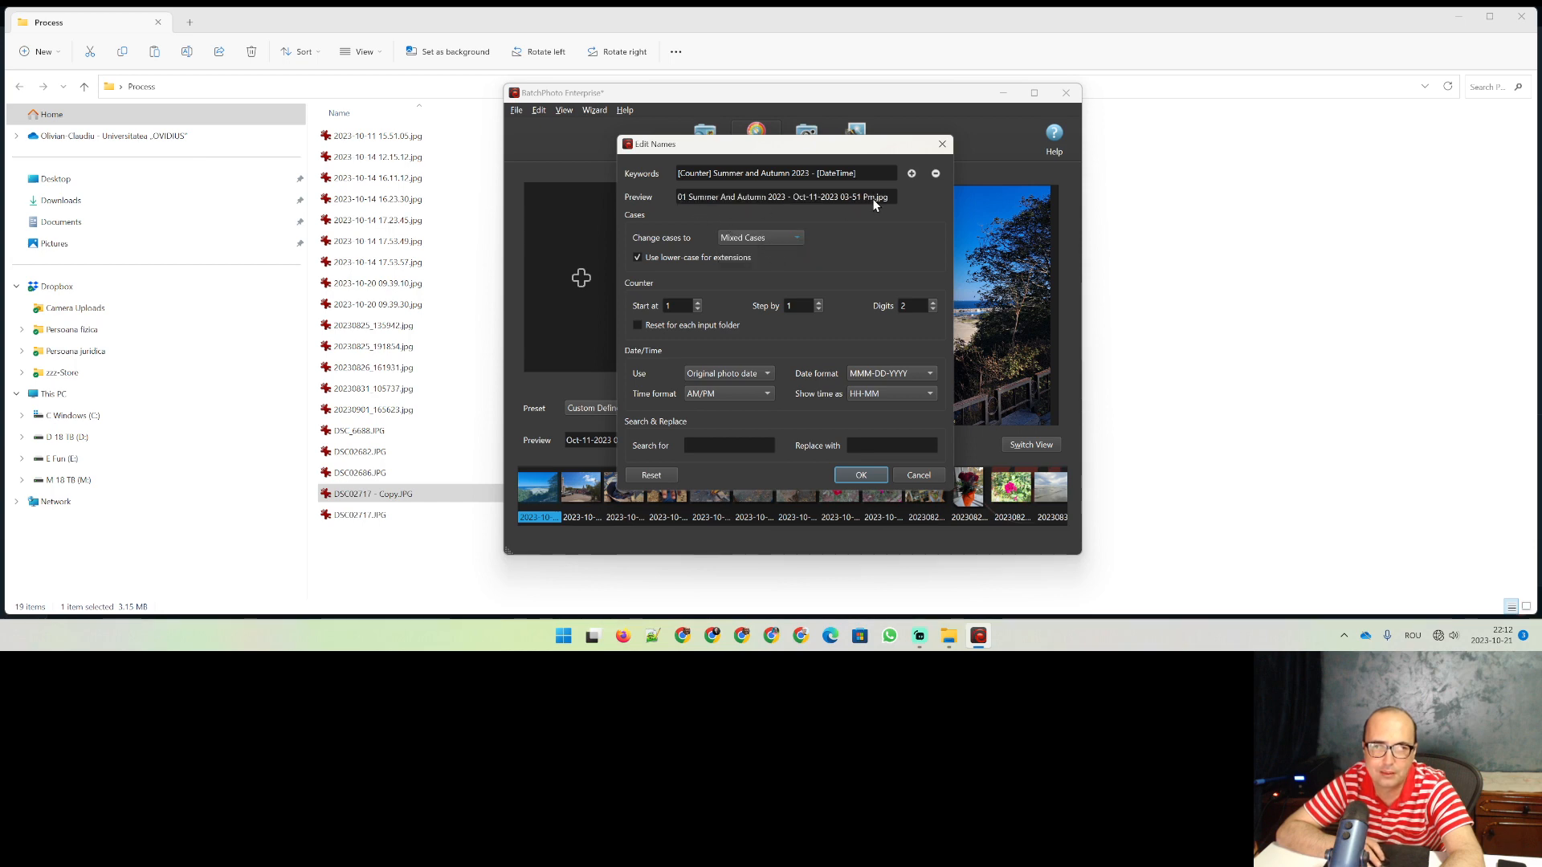
{"action": "left_click", "coordinate": [759, 235]}
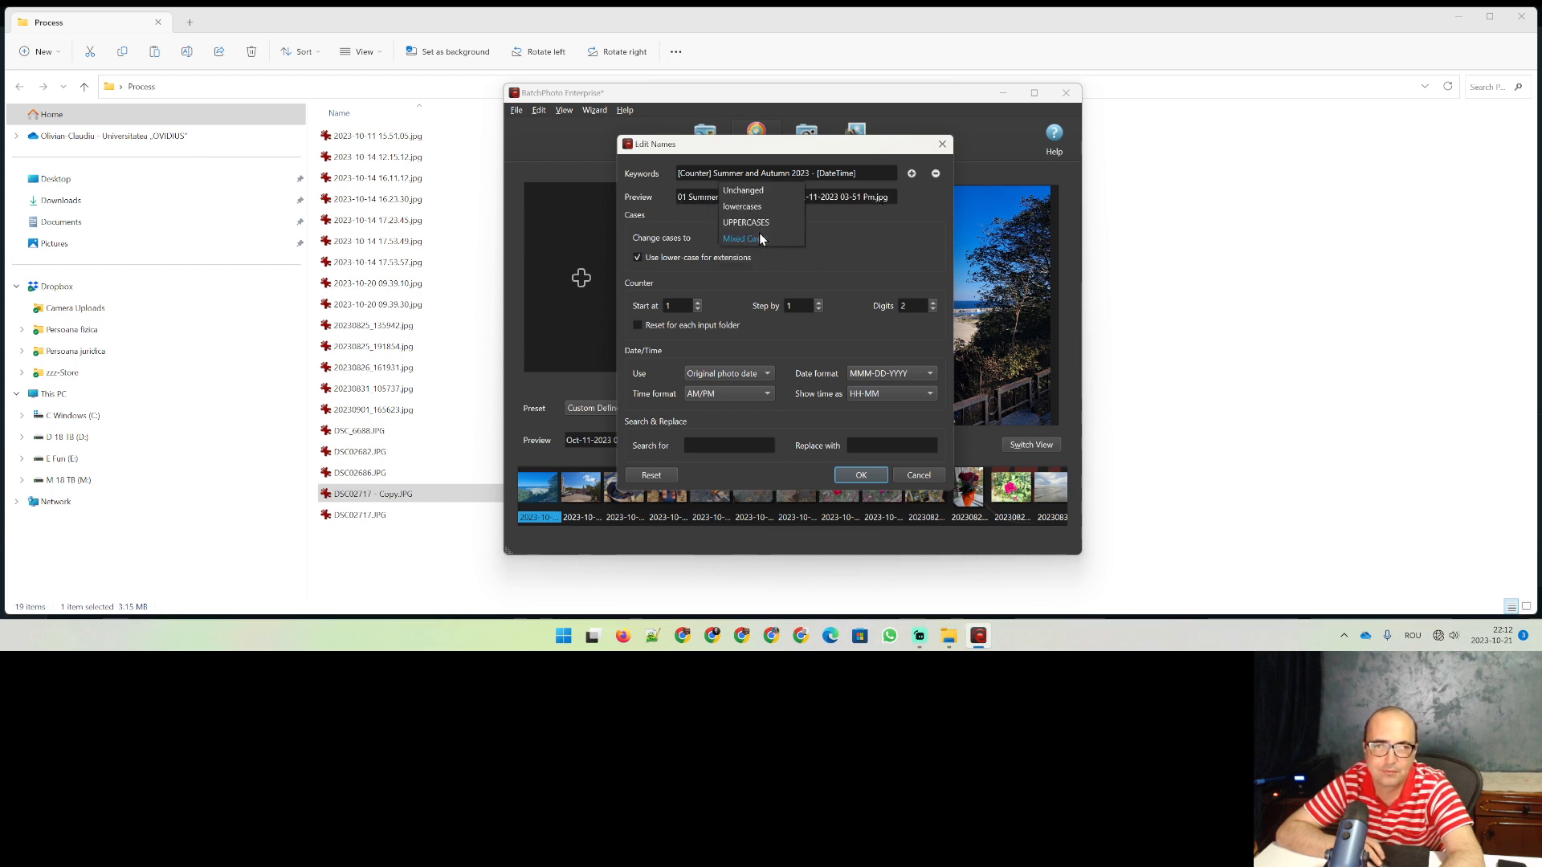
{"action": "left_click", "coordinate": [763, 192]}
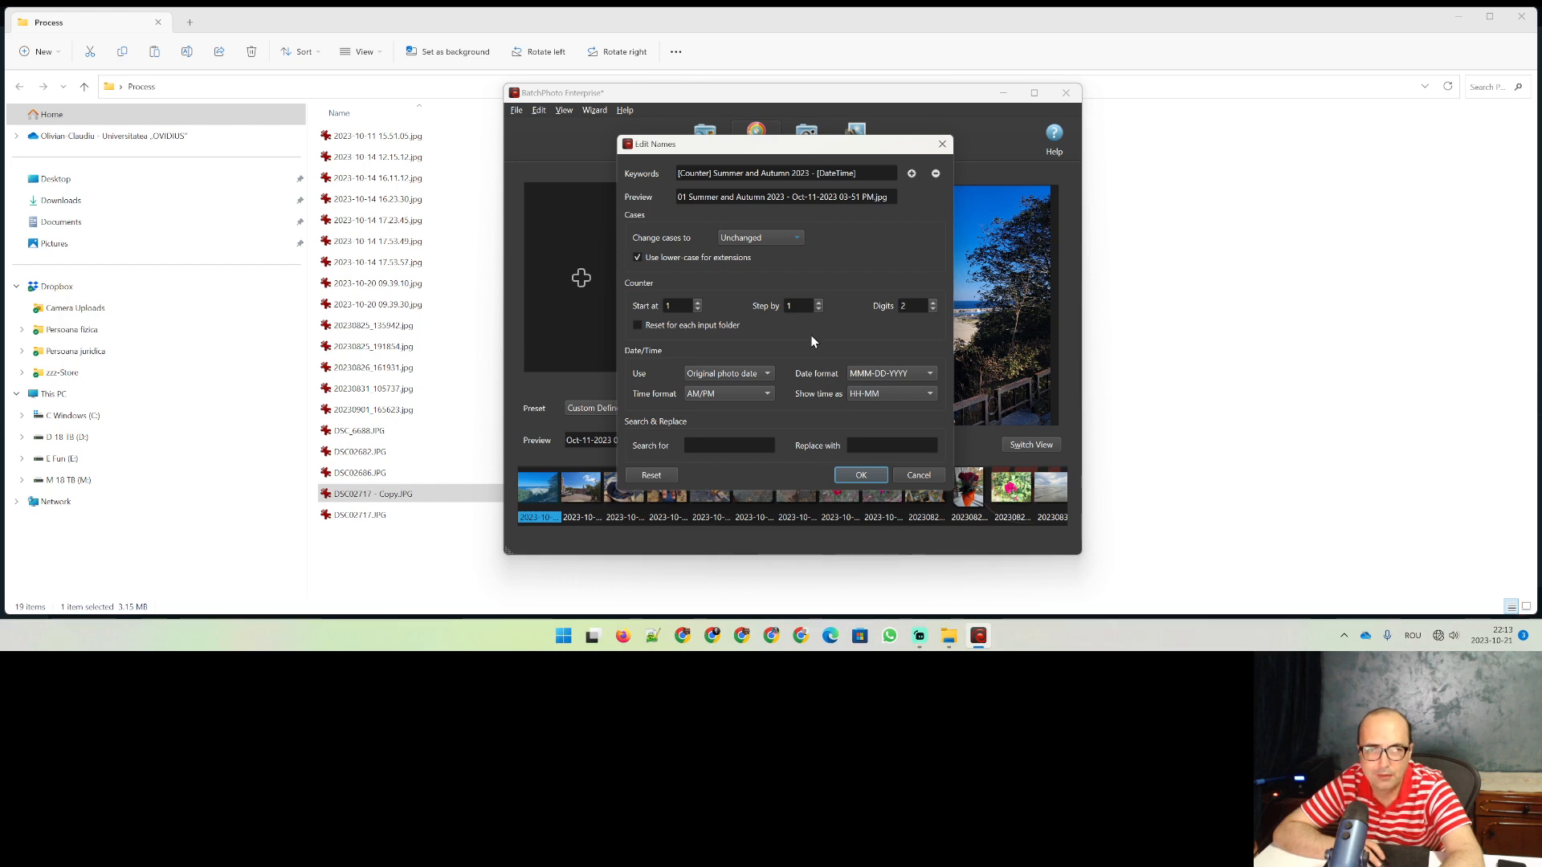
Step: Format the name's original photo date as YYYY-MM-DD with 24h time shown as HH-MM-SS, and accept the naming scheme
{"action": "left_click", "coordinate": [752, 379]}
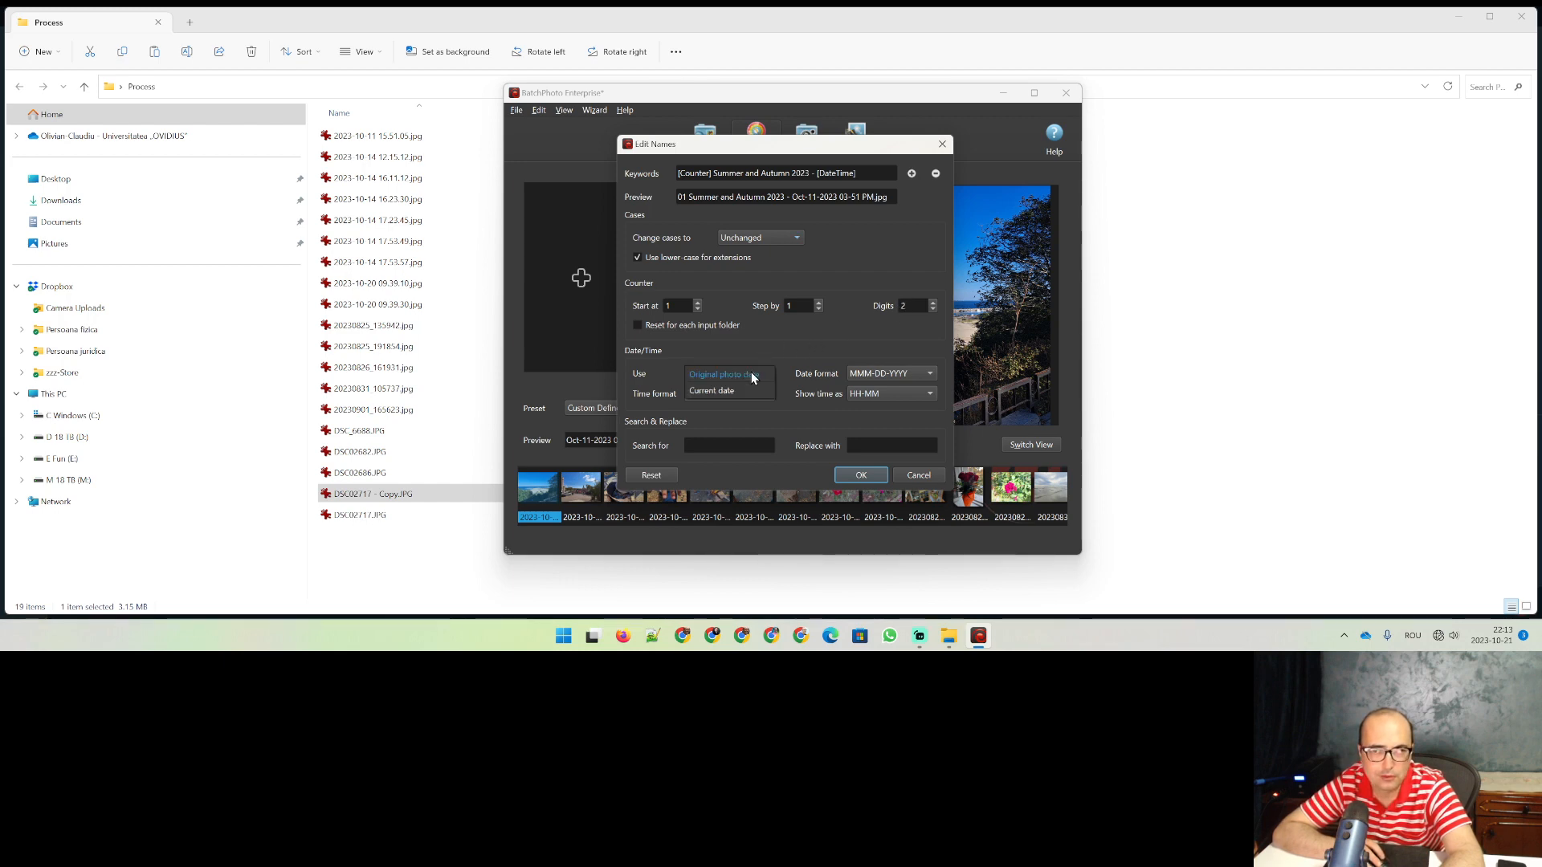
{"action": "left_click", "coordinate": [753, 375]}
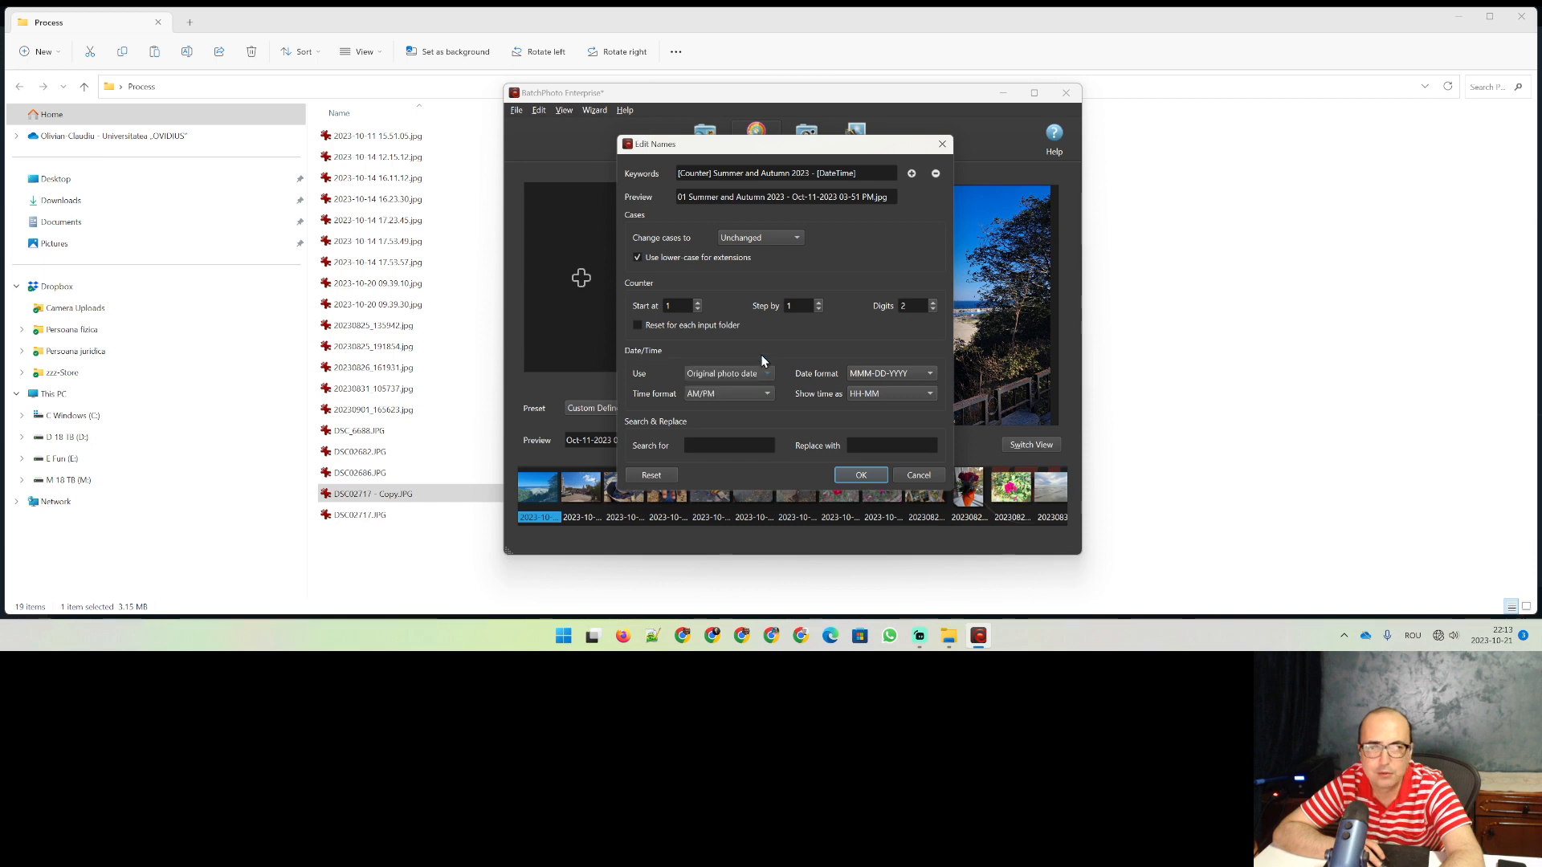
{"action": "left_click", "coordinate": [885, 373]}
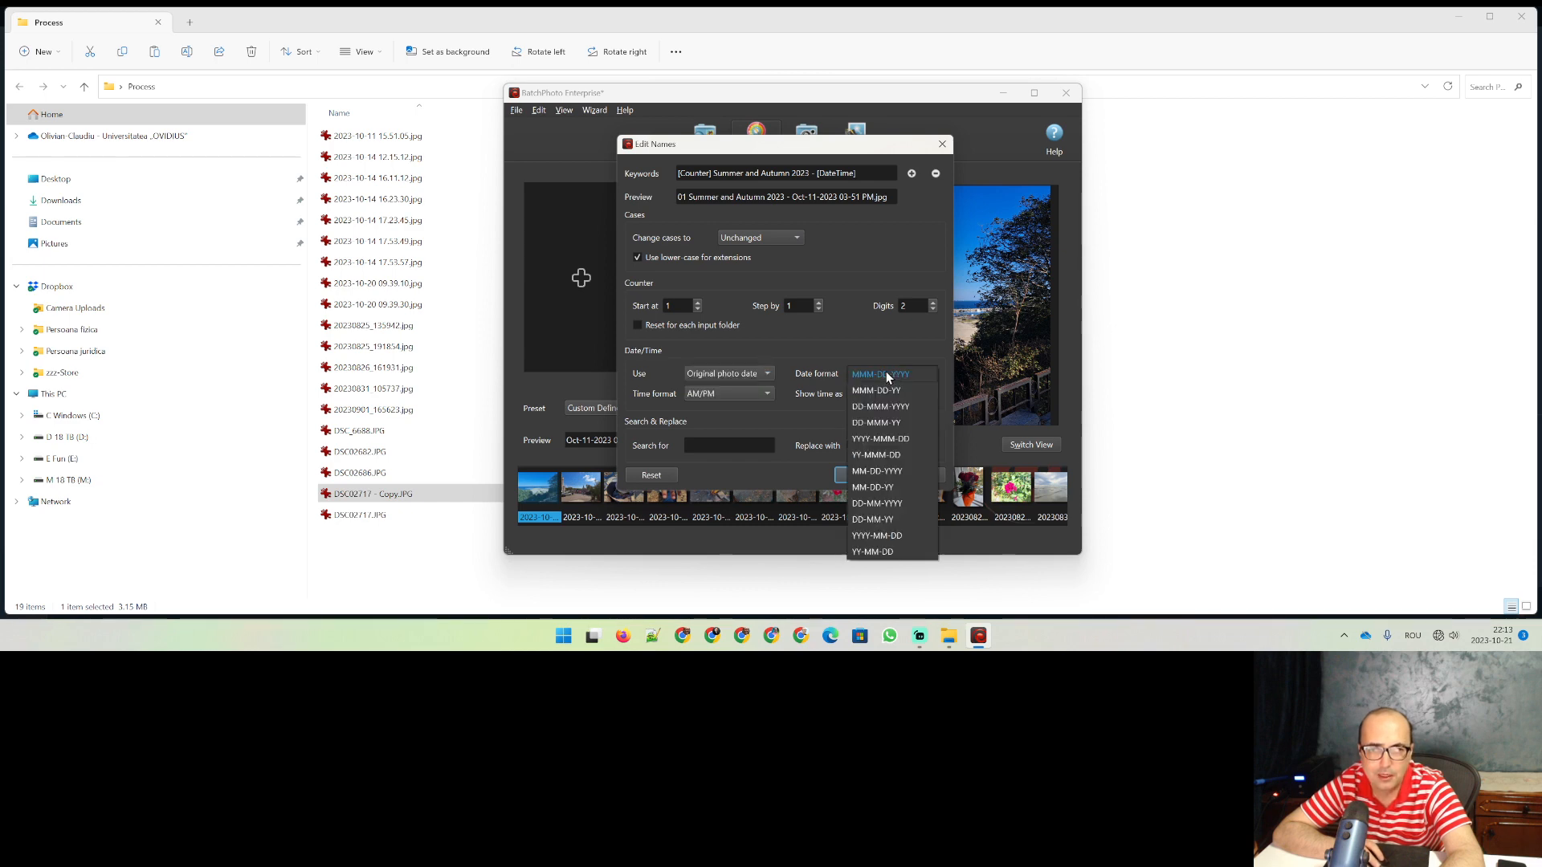
{"action": "left_click", "coordinate": [878, 540]}
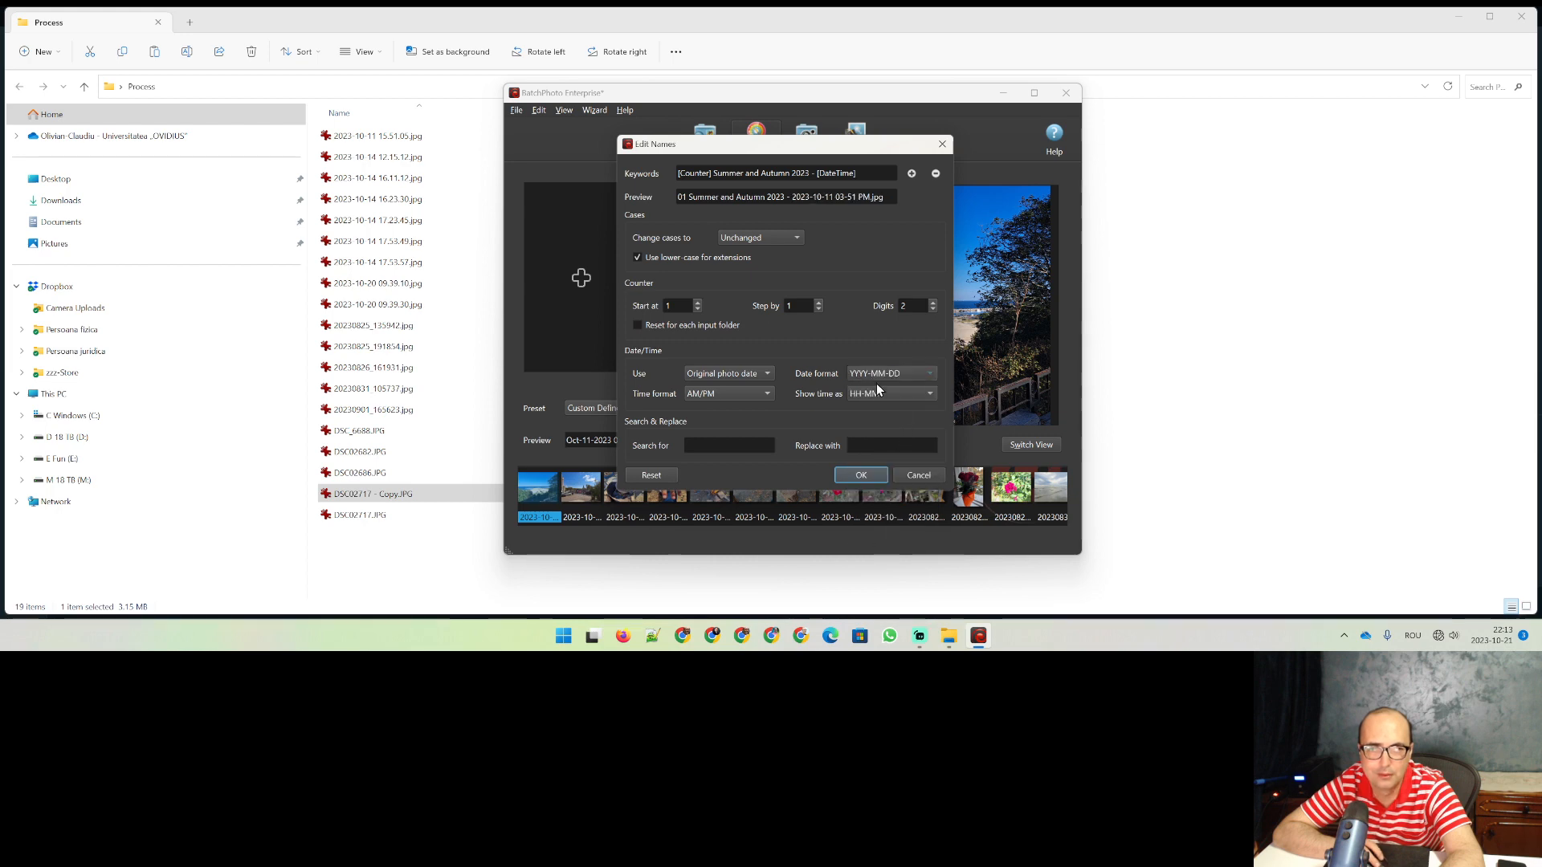
{"action": "left_click", "coordinate": [772, 398]}
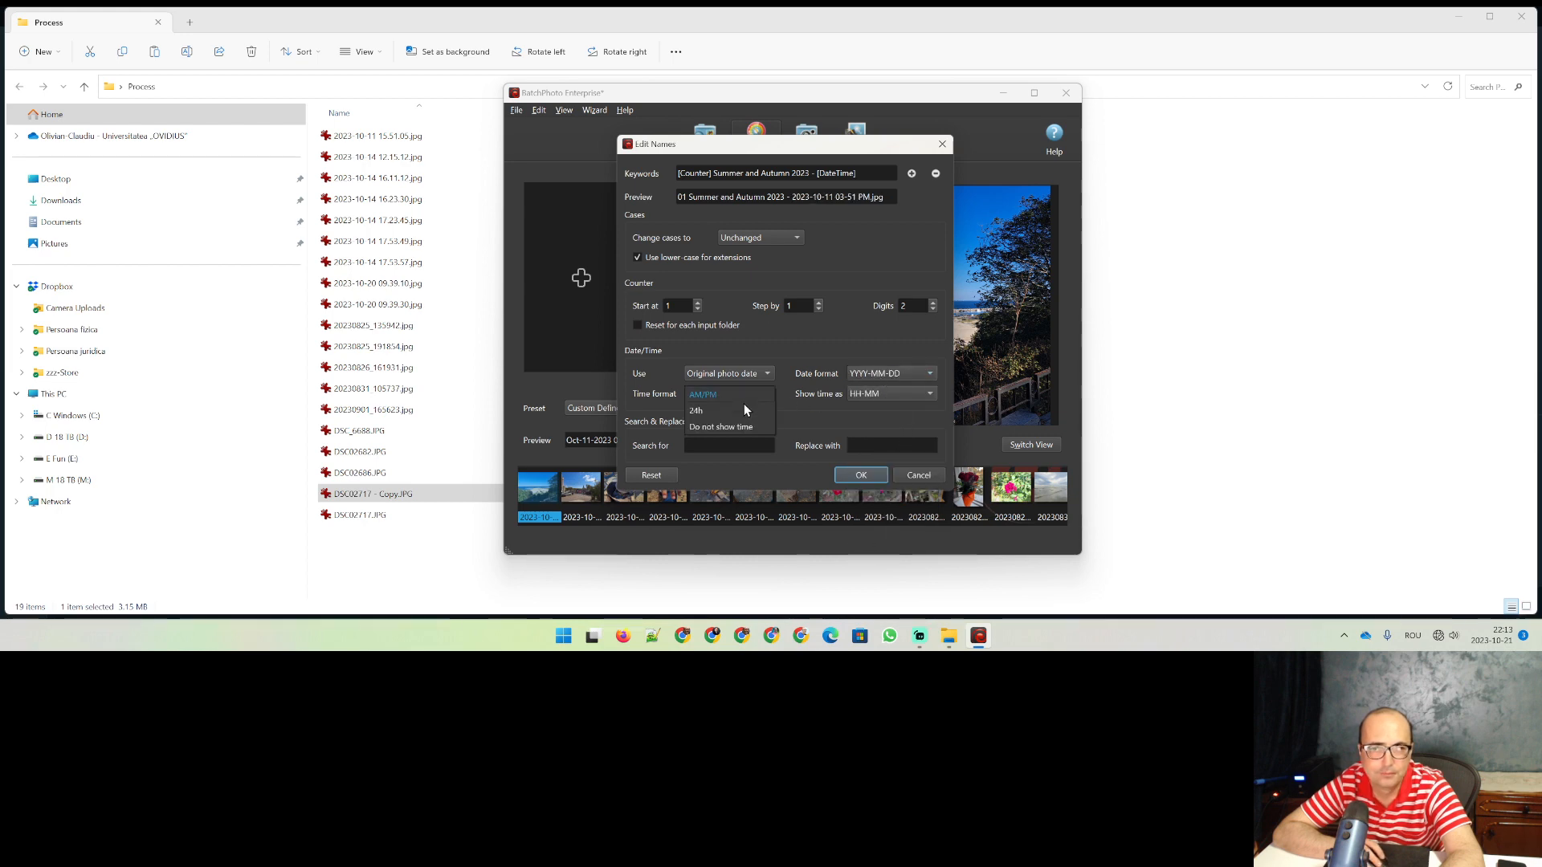
{"action": "left_click", "coordinate": [703, 426]}
{"action": "left_click", "coordinate": [888, 394]}
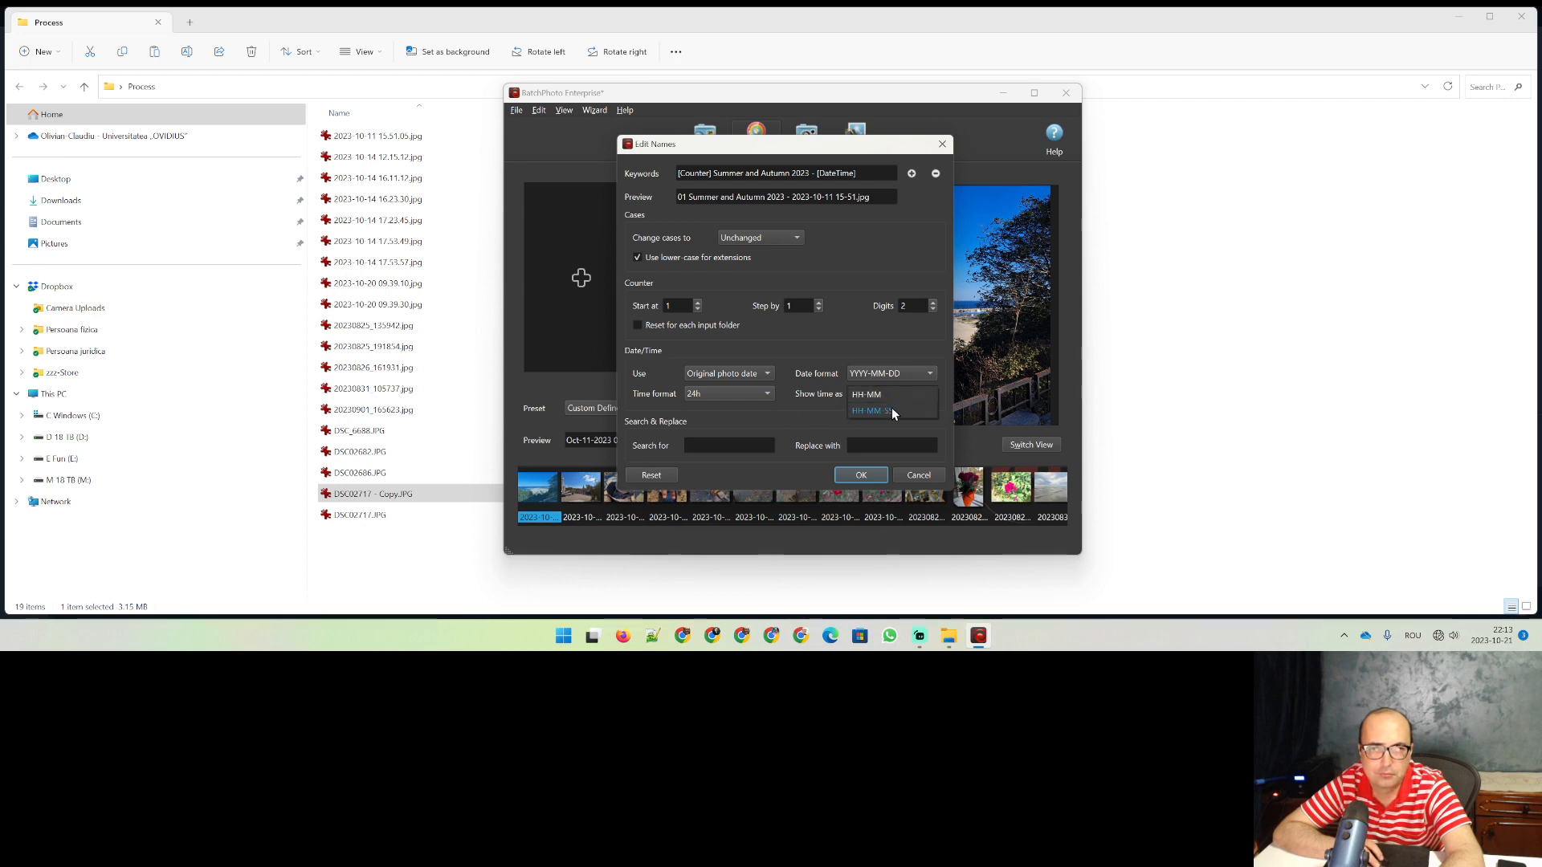
{"action": "left_click", "coordinate": [888, 409]}
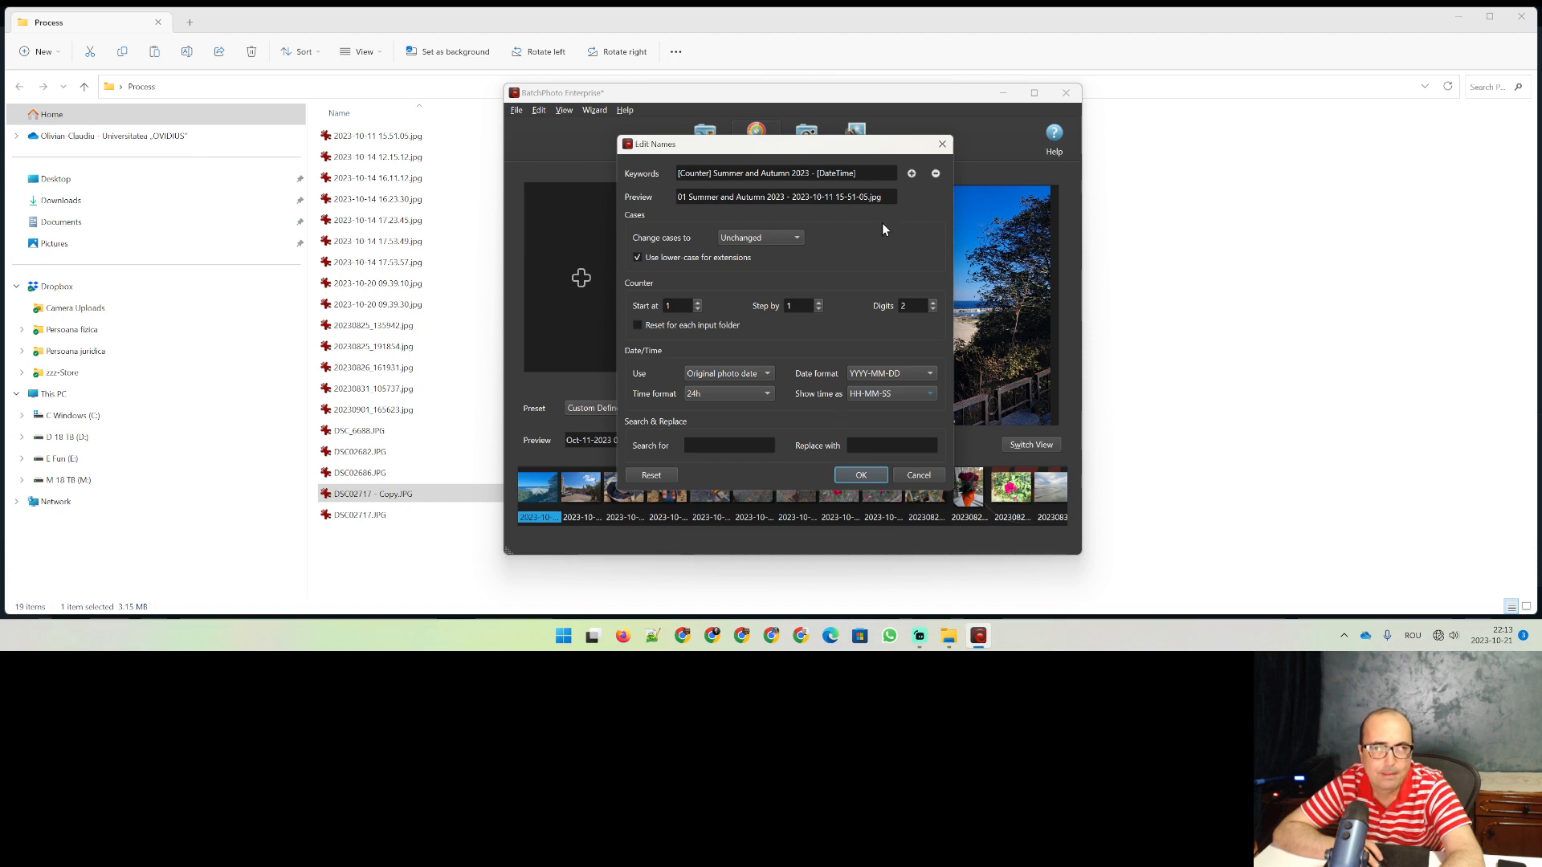
{"action": "left_click", "coordinate": [865, 476]}
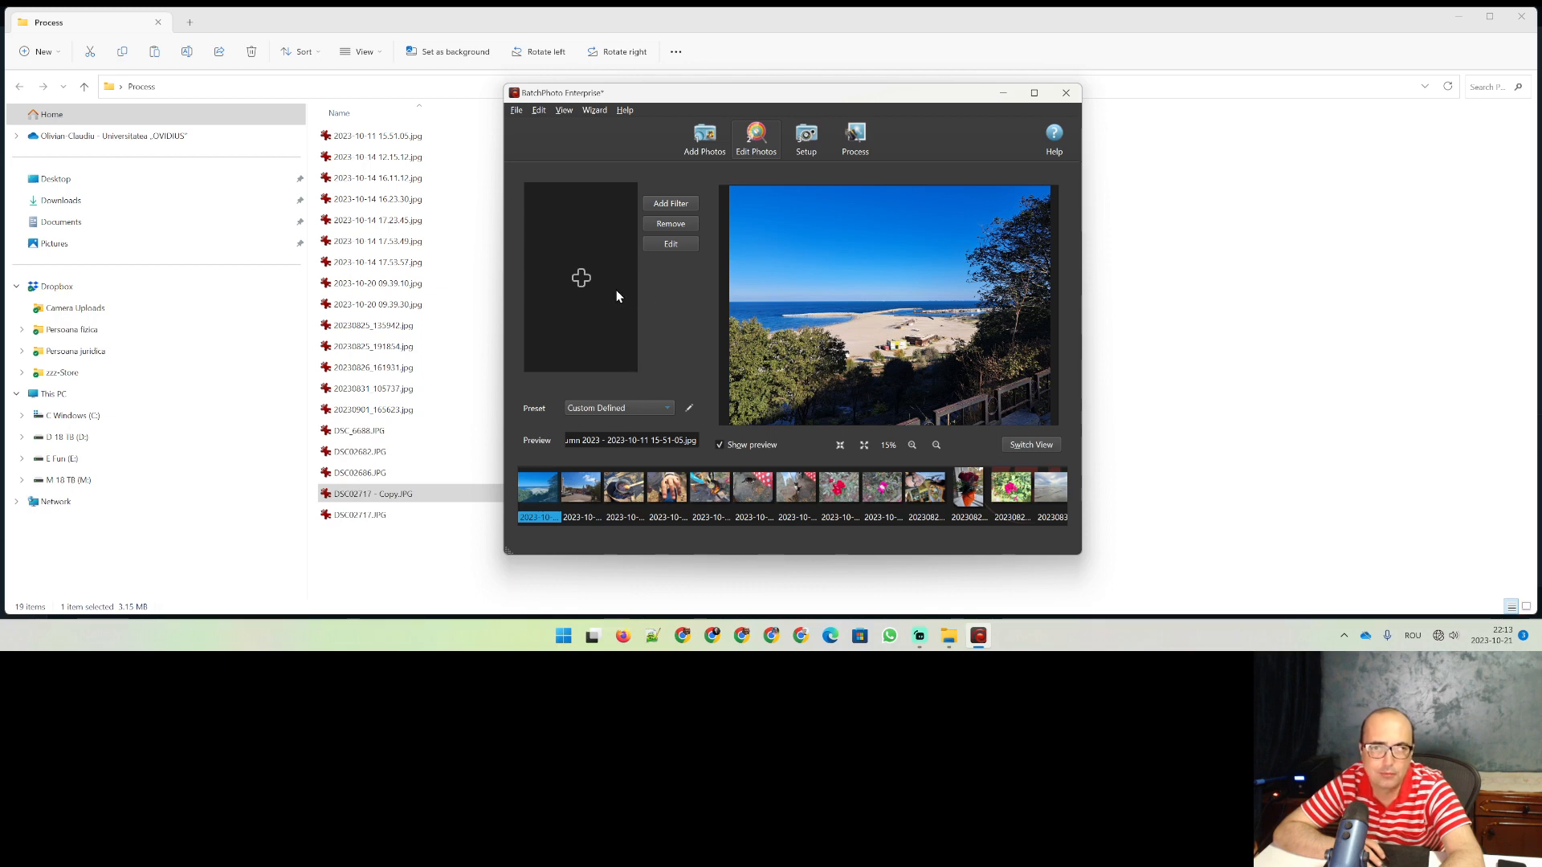
Step: Look through the available filters and open the Comment filter from the Annotate category for the photos
{"action": "left_click", "coordinate": [686, 204]}
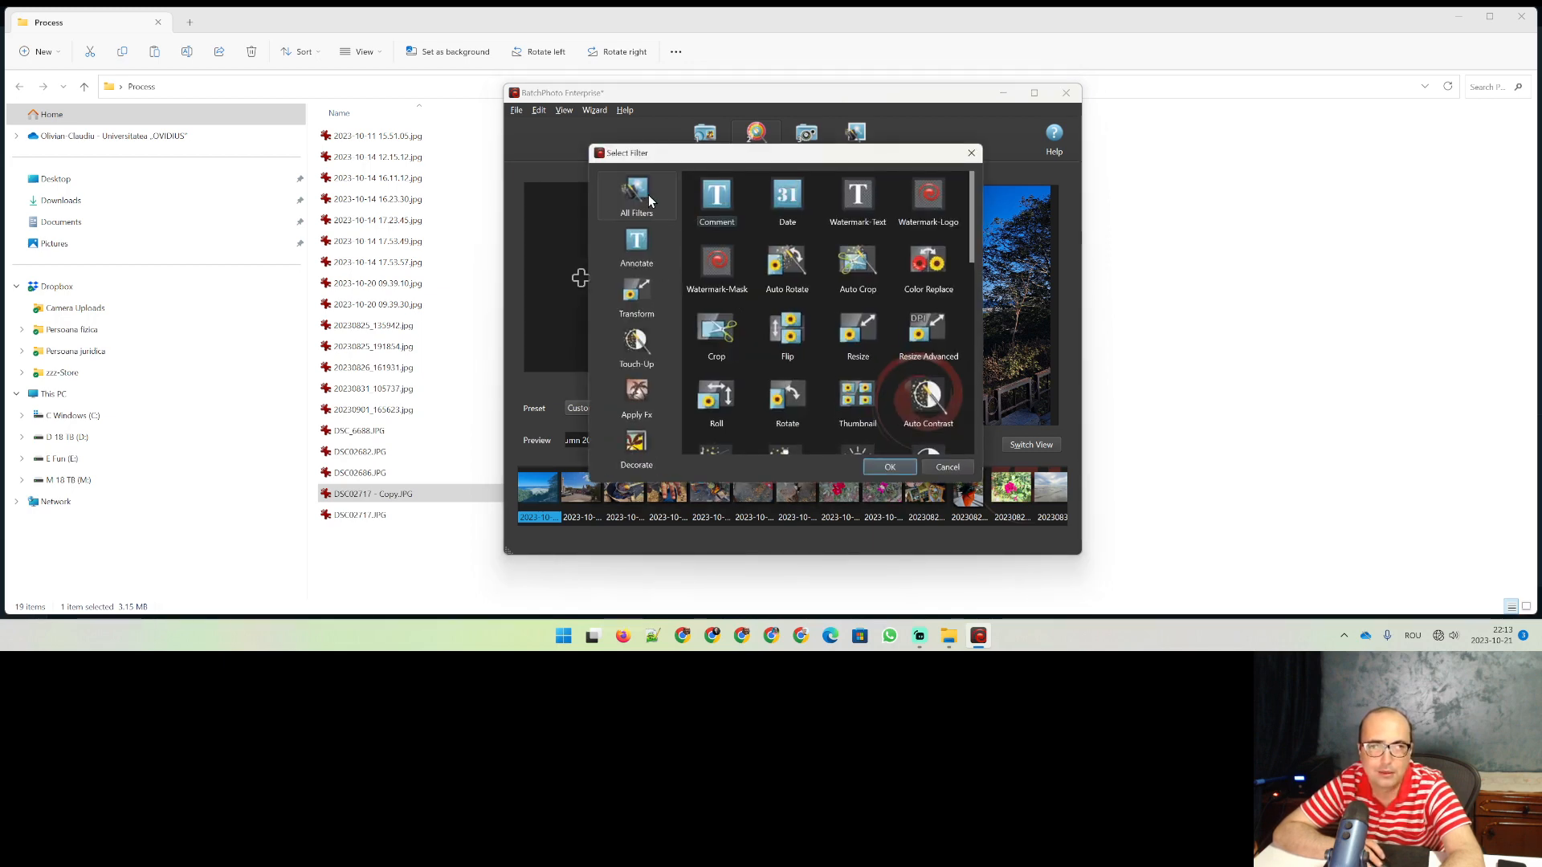
{"action": "scroll", "coordinate": [890, 309], "scroll_direction": "down", "scroll_amount": 3}
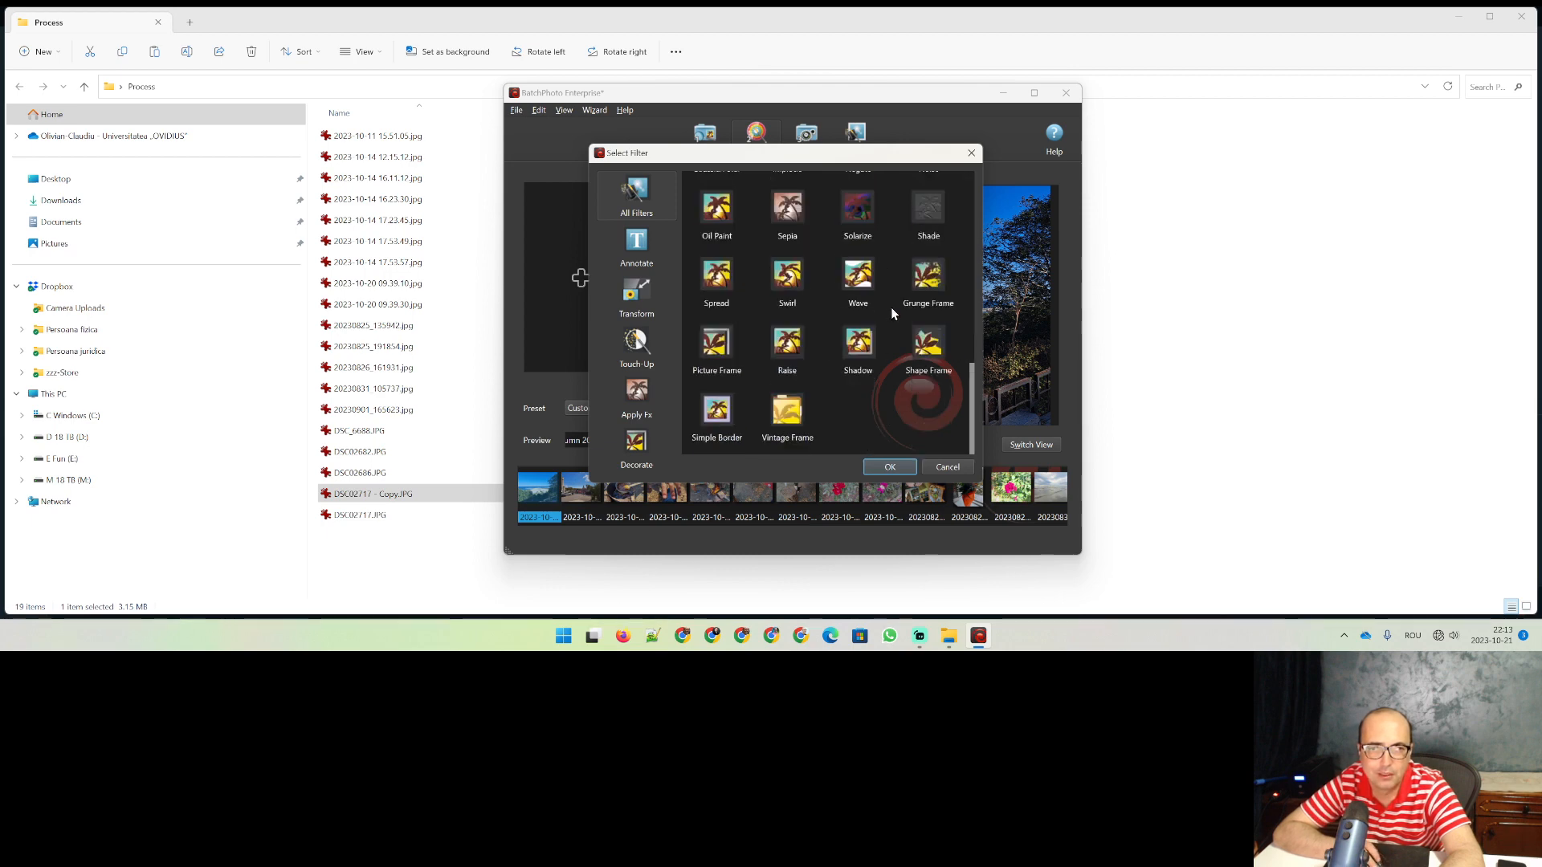
{"action": "scroll", "coordinate": [891, 309], "scroll_direction": "up", "scroll_amount": 3}
{"action": "scroll", "coordinate": [896, 310], "scroll_direction": "down", "scroll_amount": 1}
{"action": "scroll", "coordinate": [896, 307], "scroll_direction": "up", "scroll_amount": 2}
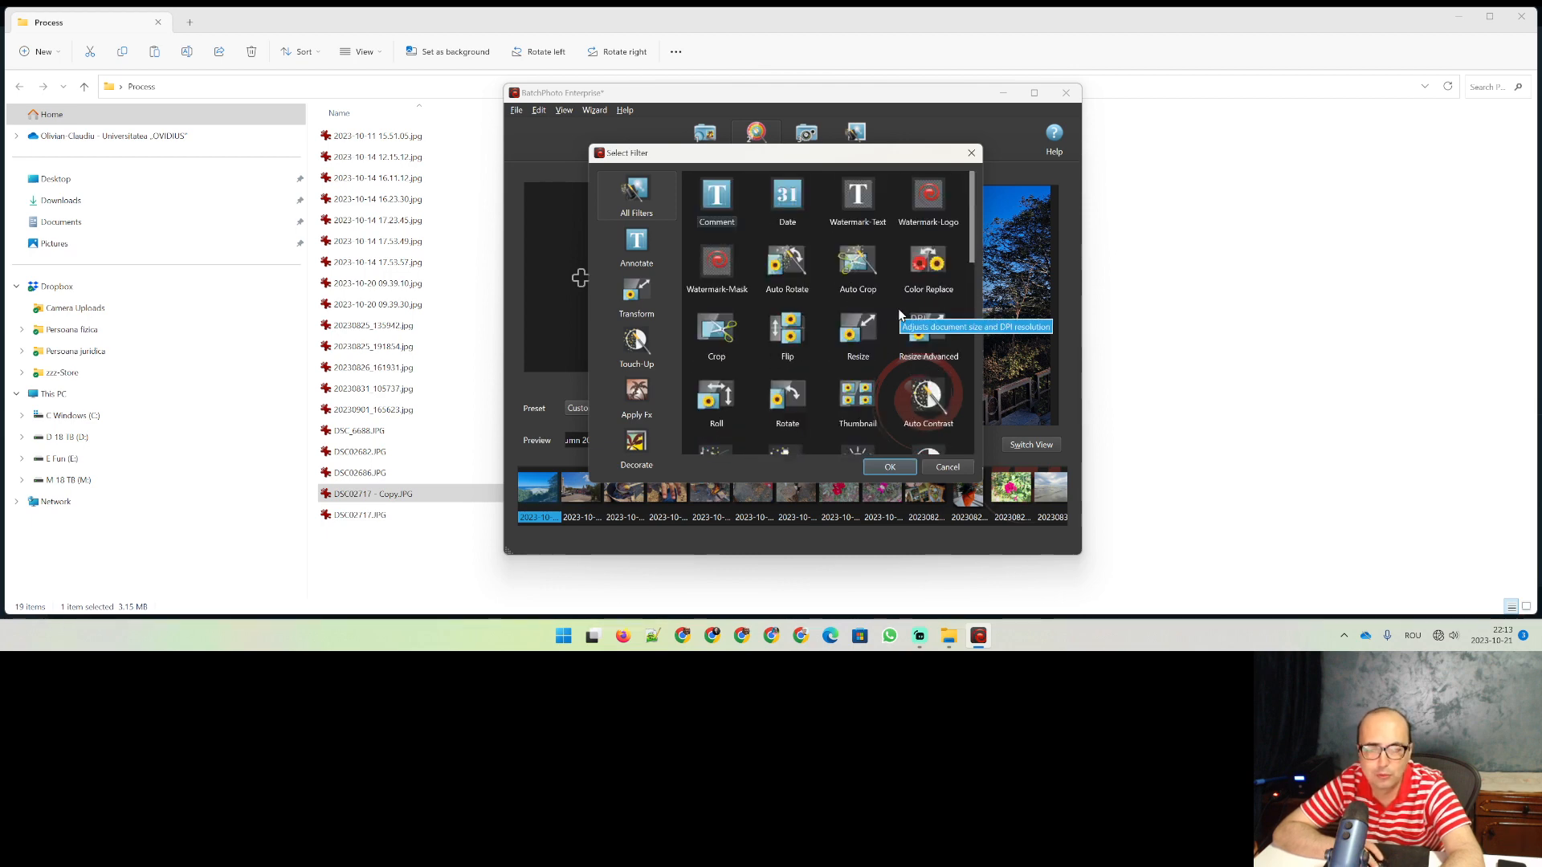
{"action": "scroll", "coordinate": [873, 323], "scroll_direction": "down", "scroll_amount": 4}
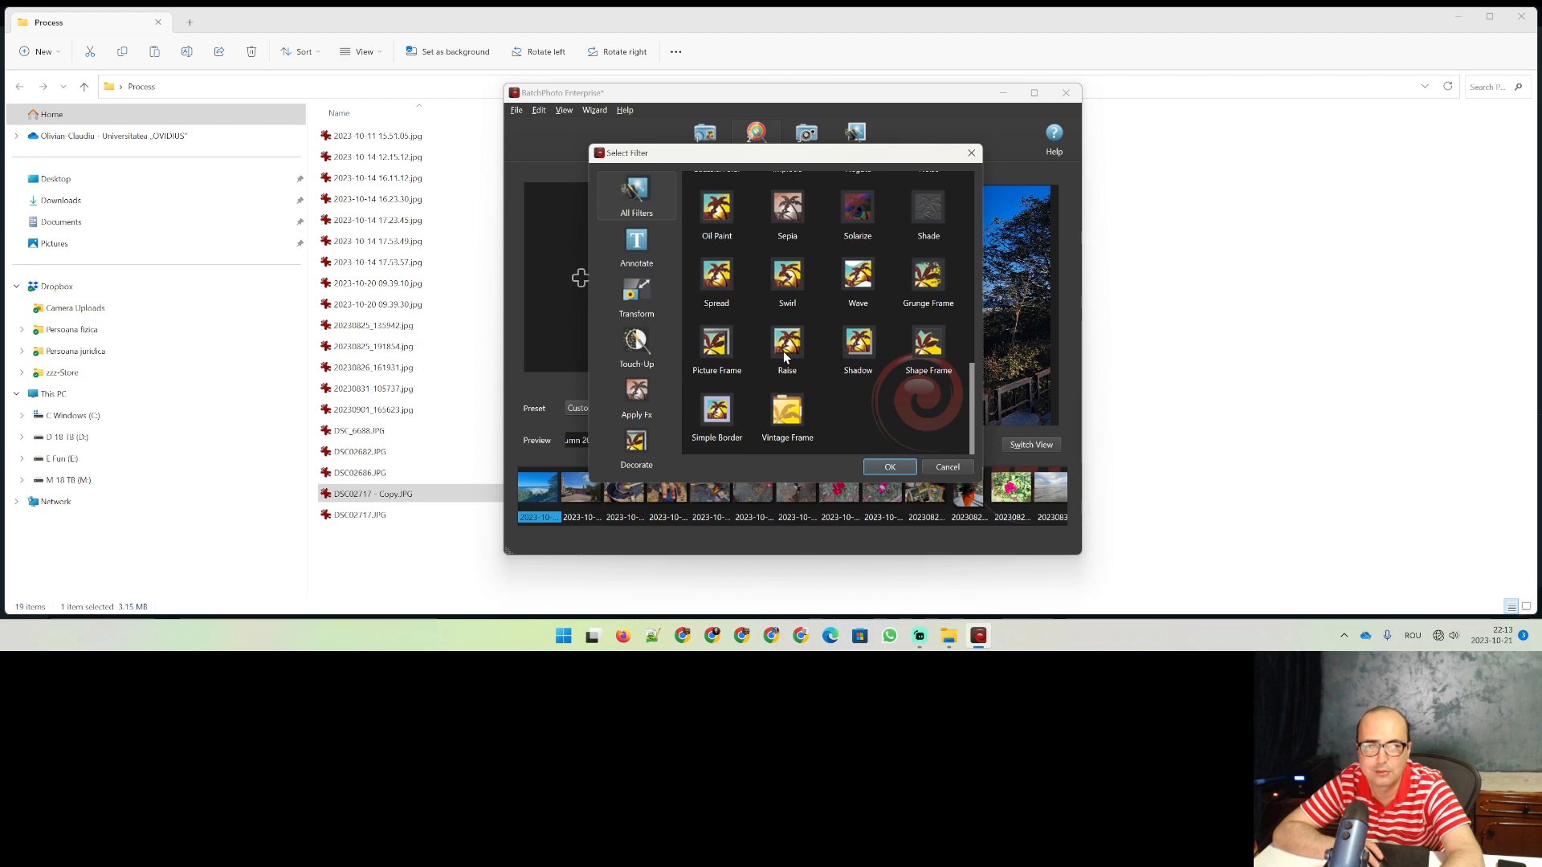
{"action": "scroll", "coordinate": [803, 342], "scroll_direction": "up", "scroll_amount": 4}
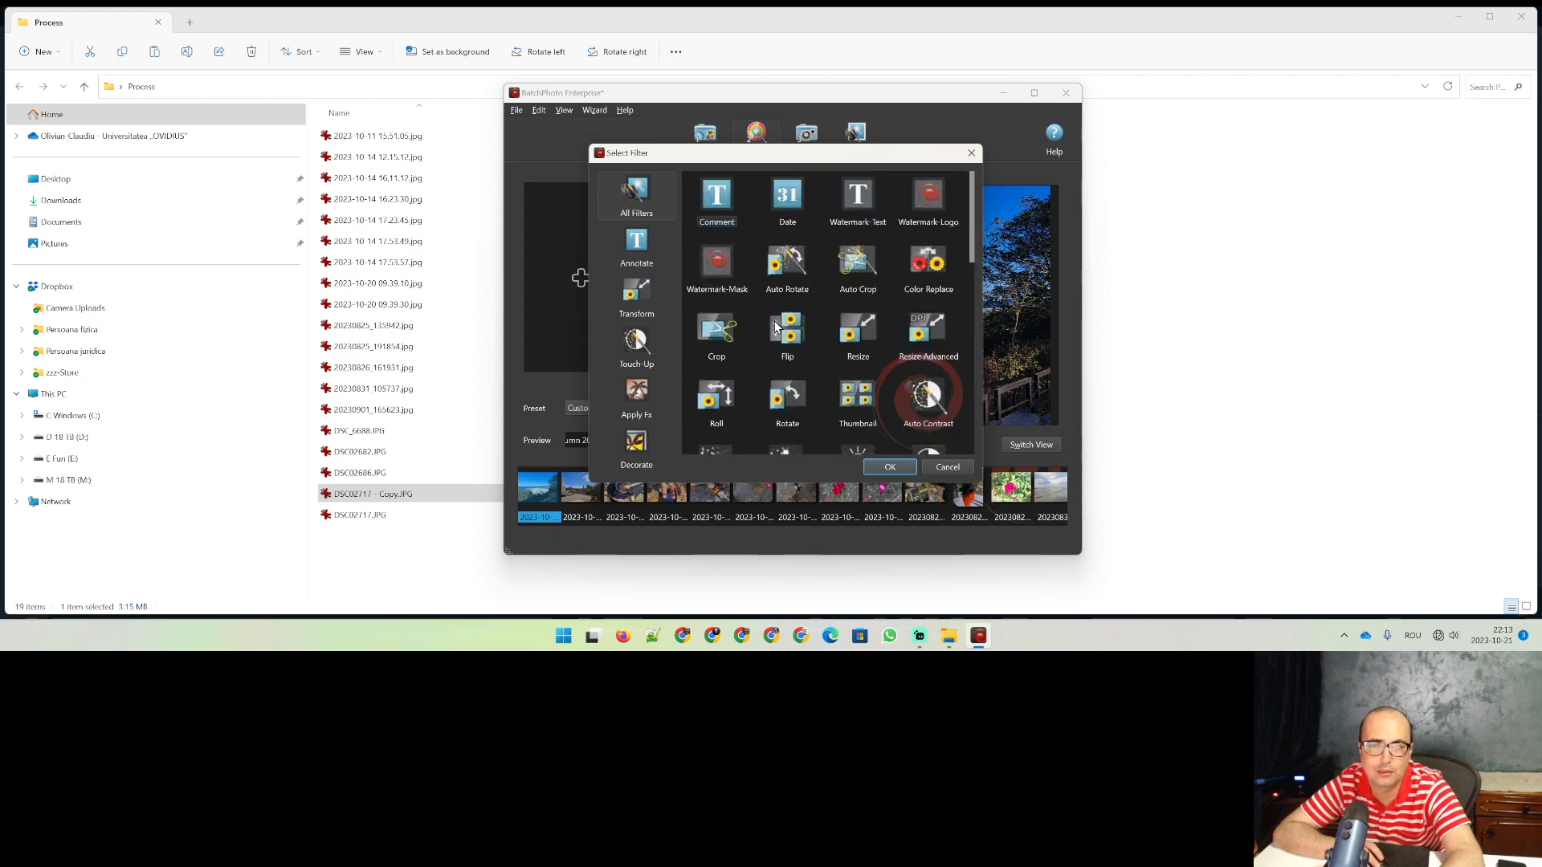
{"action": "left_click", "coordinate": [635, 254]}
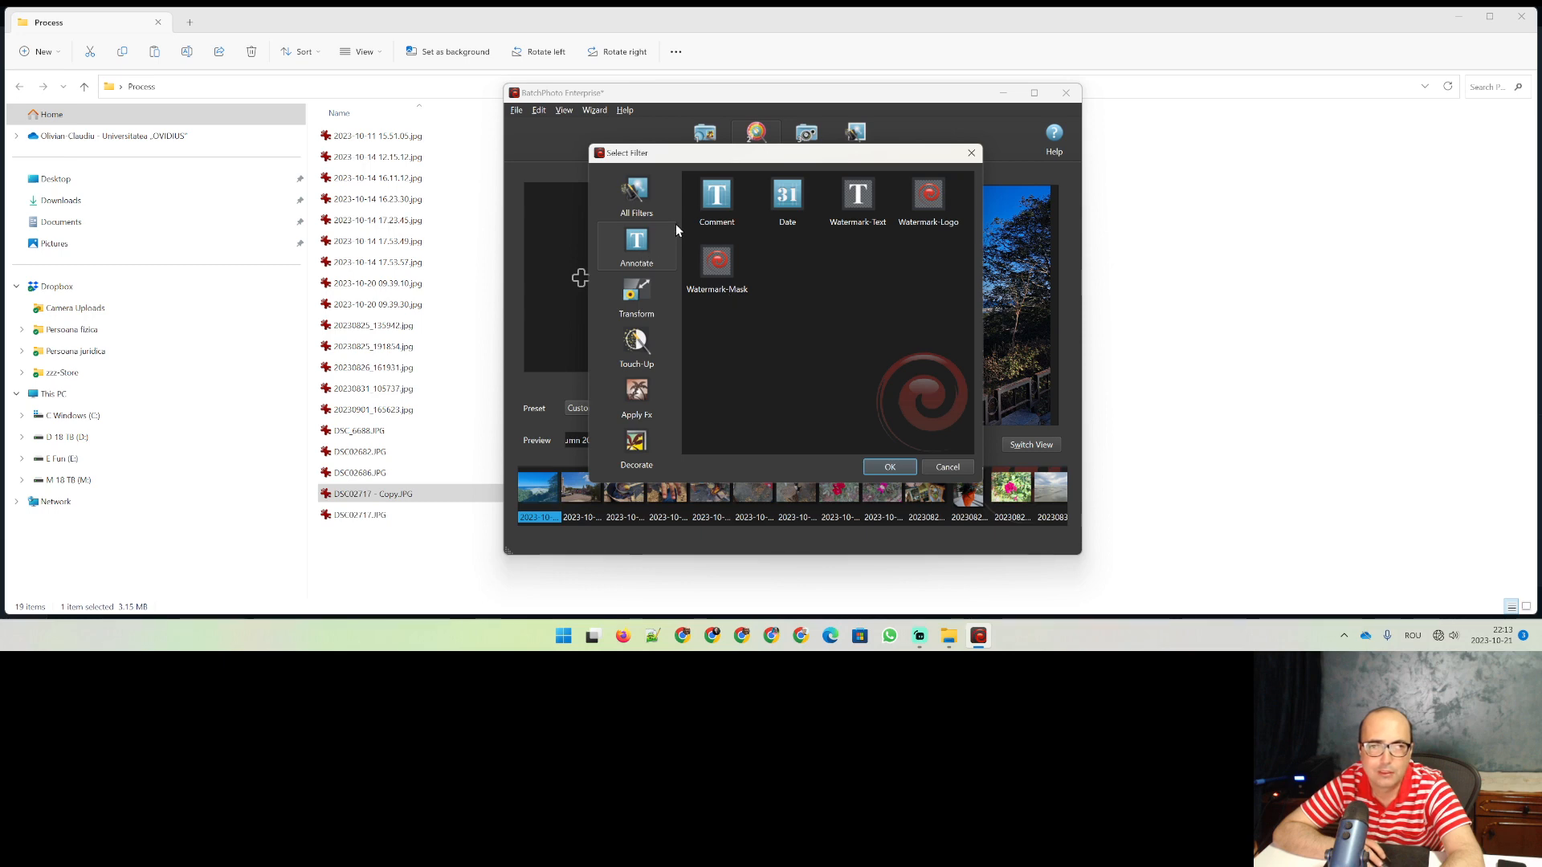
{"action": "left_click", "coordinate": [711, 201]}
{"action": "left_click", "coordinate": [890, 466]}
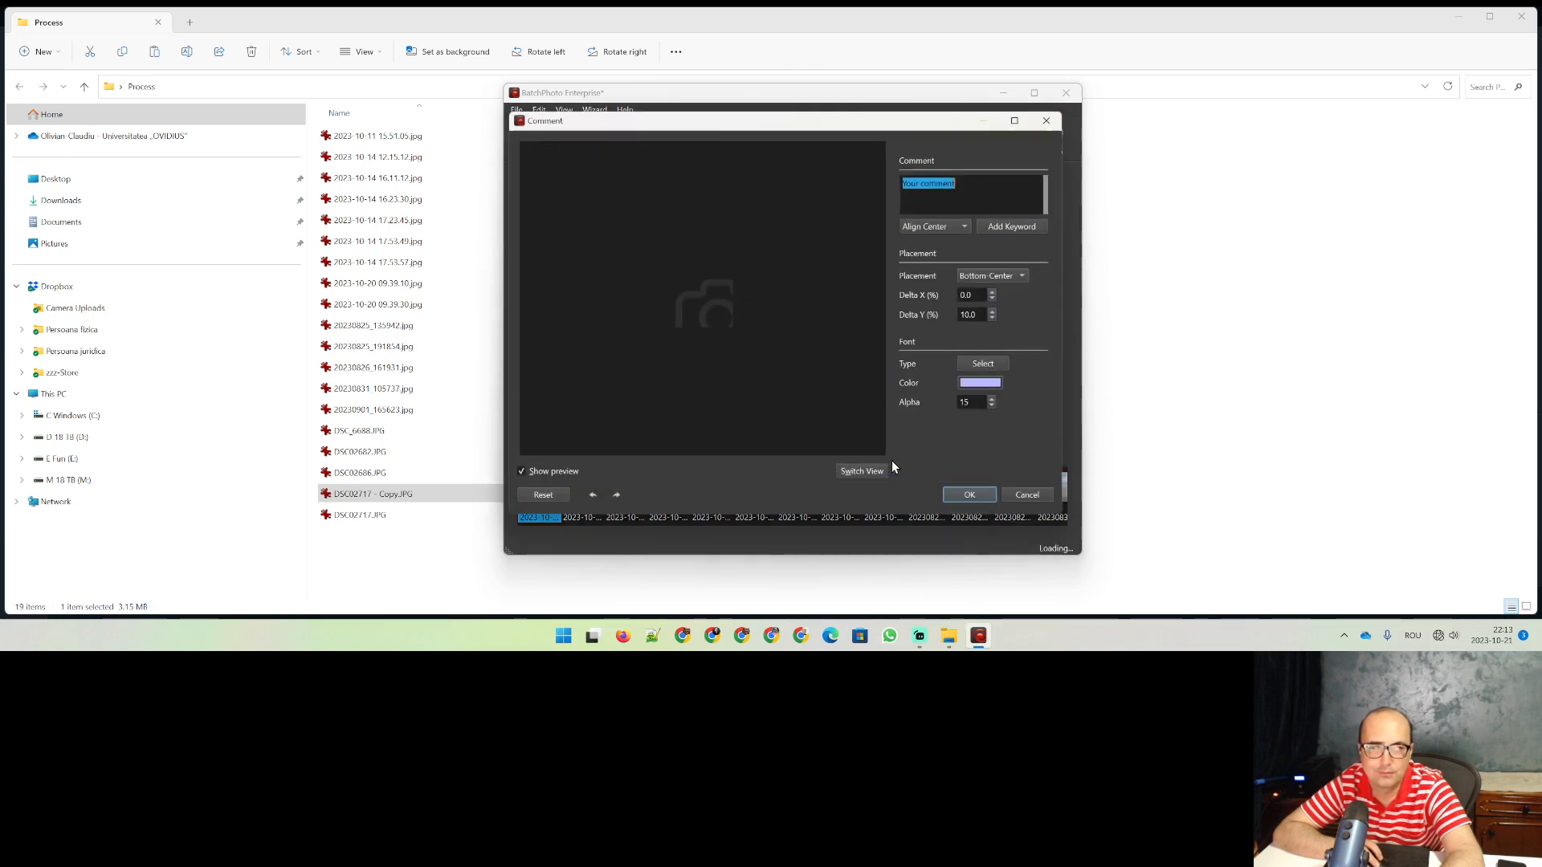
Step: Replace the comment text with "The summer of '23" and set its alignment to Align Left
{"action": "left_click", "coordinate": [978, 181]}
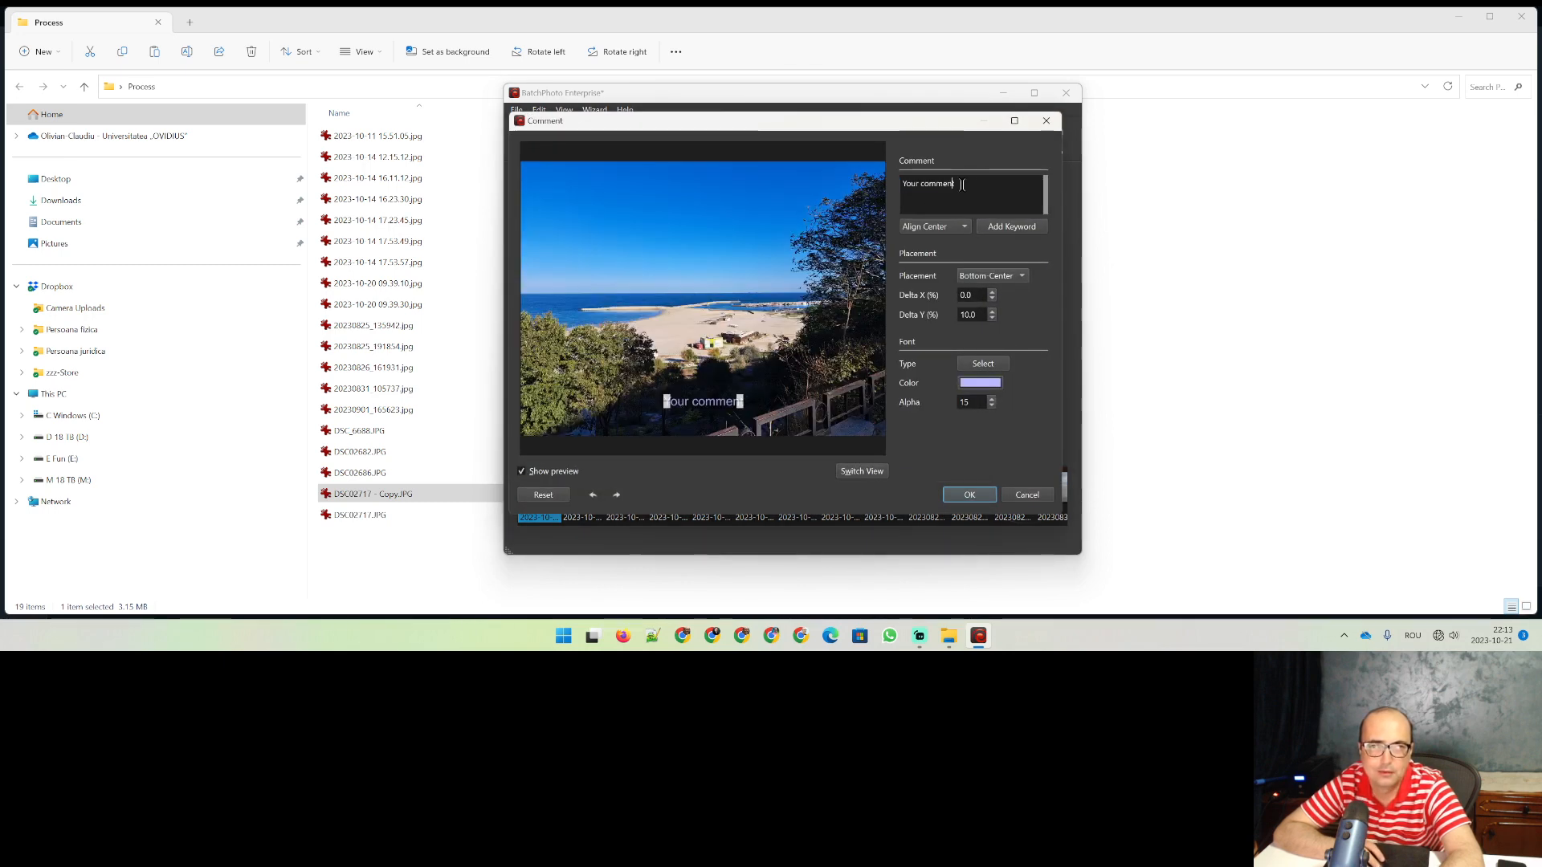
{"action": "key", "text": "ctrl+a"}
{"action": "type", "text": "T"}
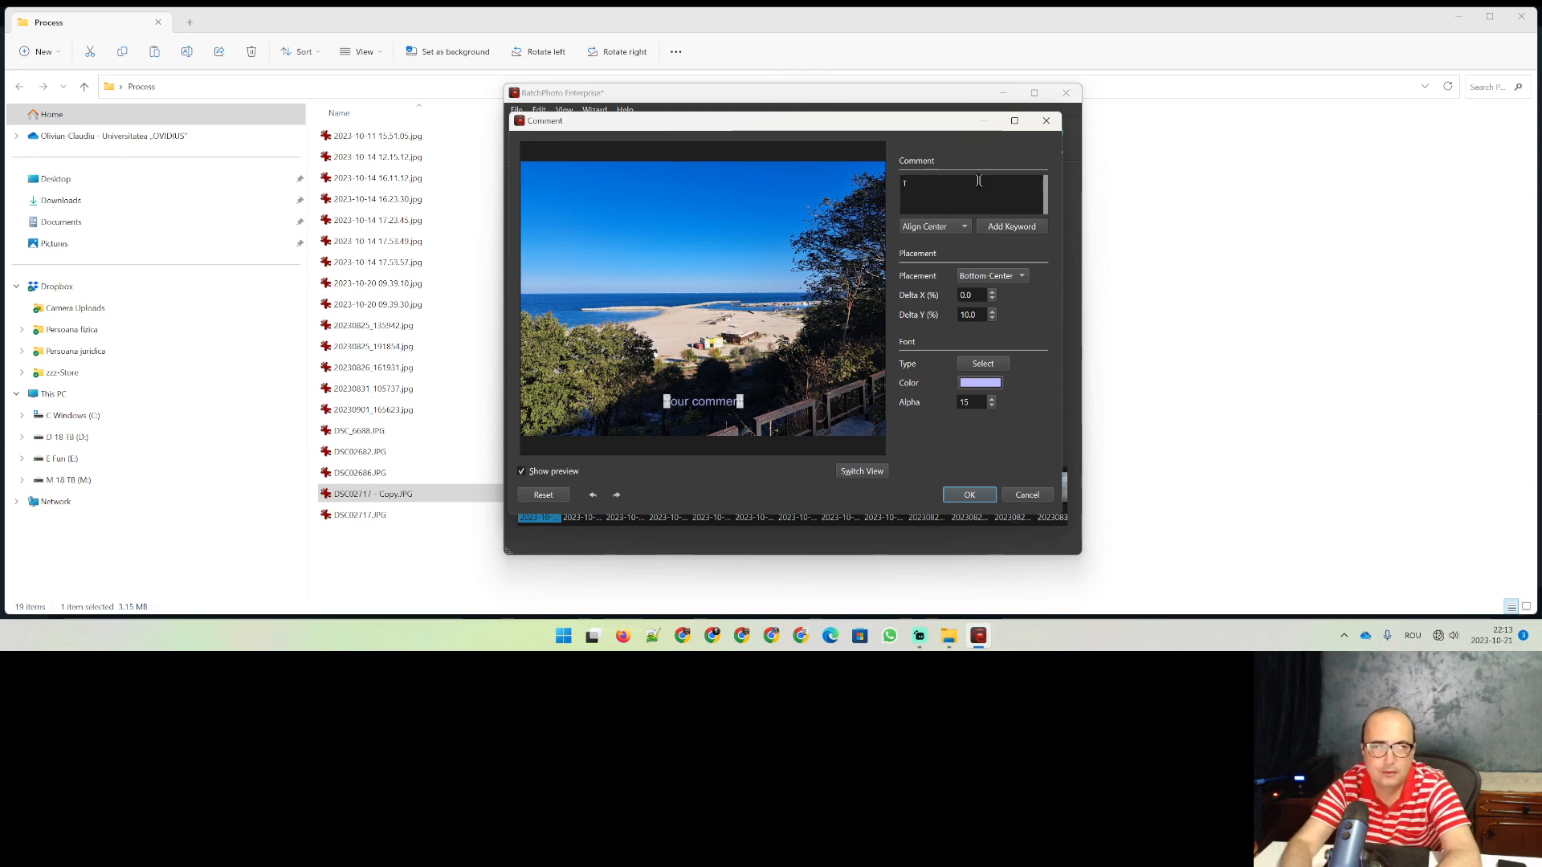
{"action": "type", "text": "he summer of '23"}
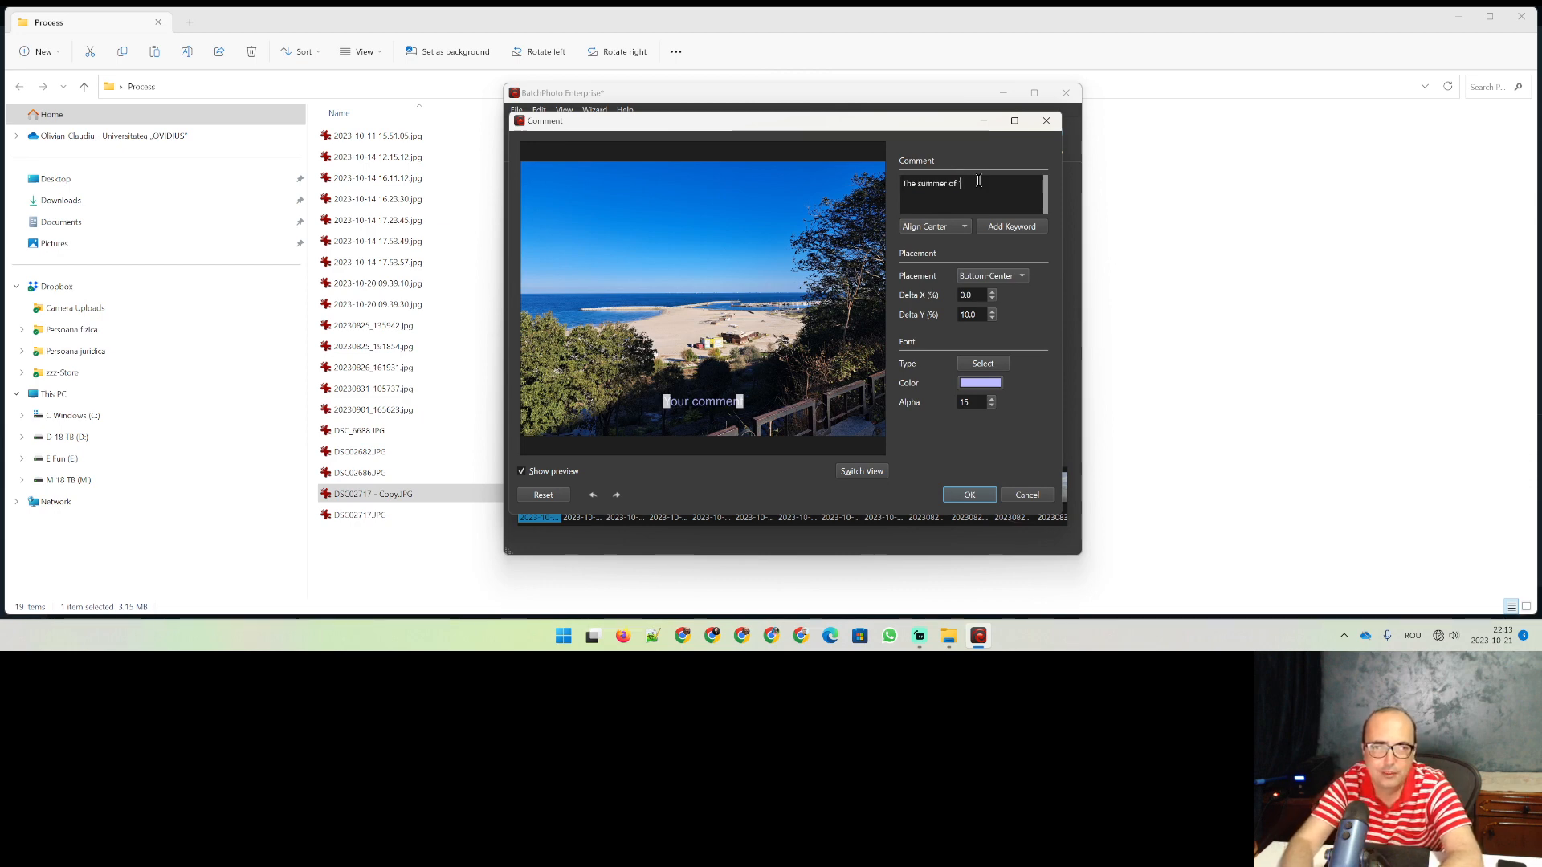
{"action": "left_click", "coordinate": [964, 226]}
{"action": "left_click", "coordinate": [960, 213]}
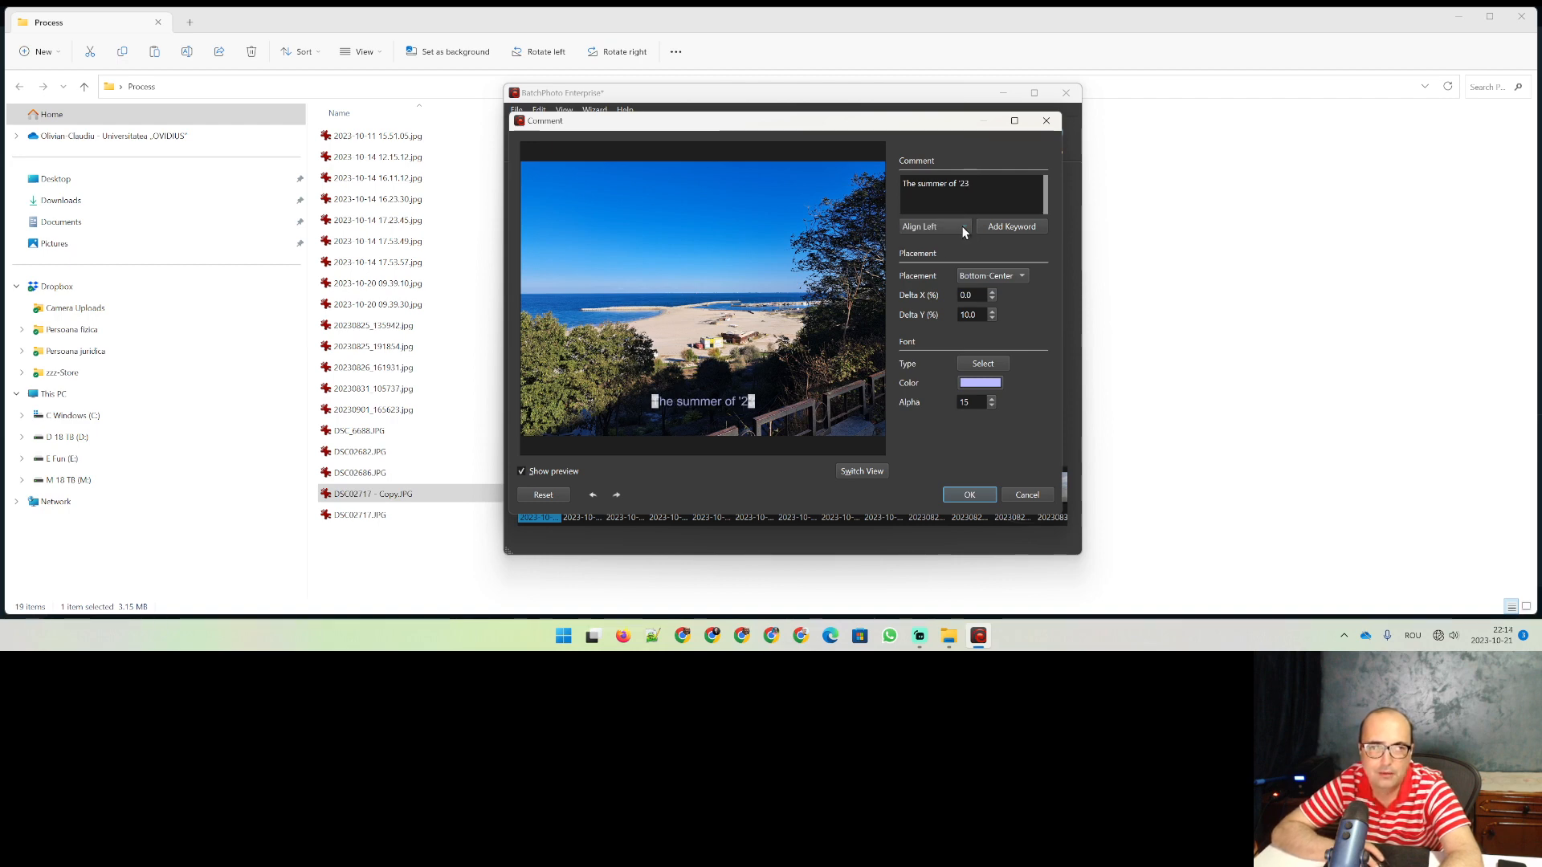
Step: Place the comment at the Top-Left of the photo and set its text alignment to Align Center
{"action": "left_click", "coordinate": [1004, 276]}
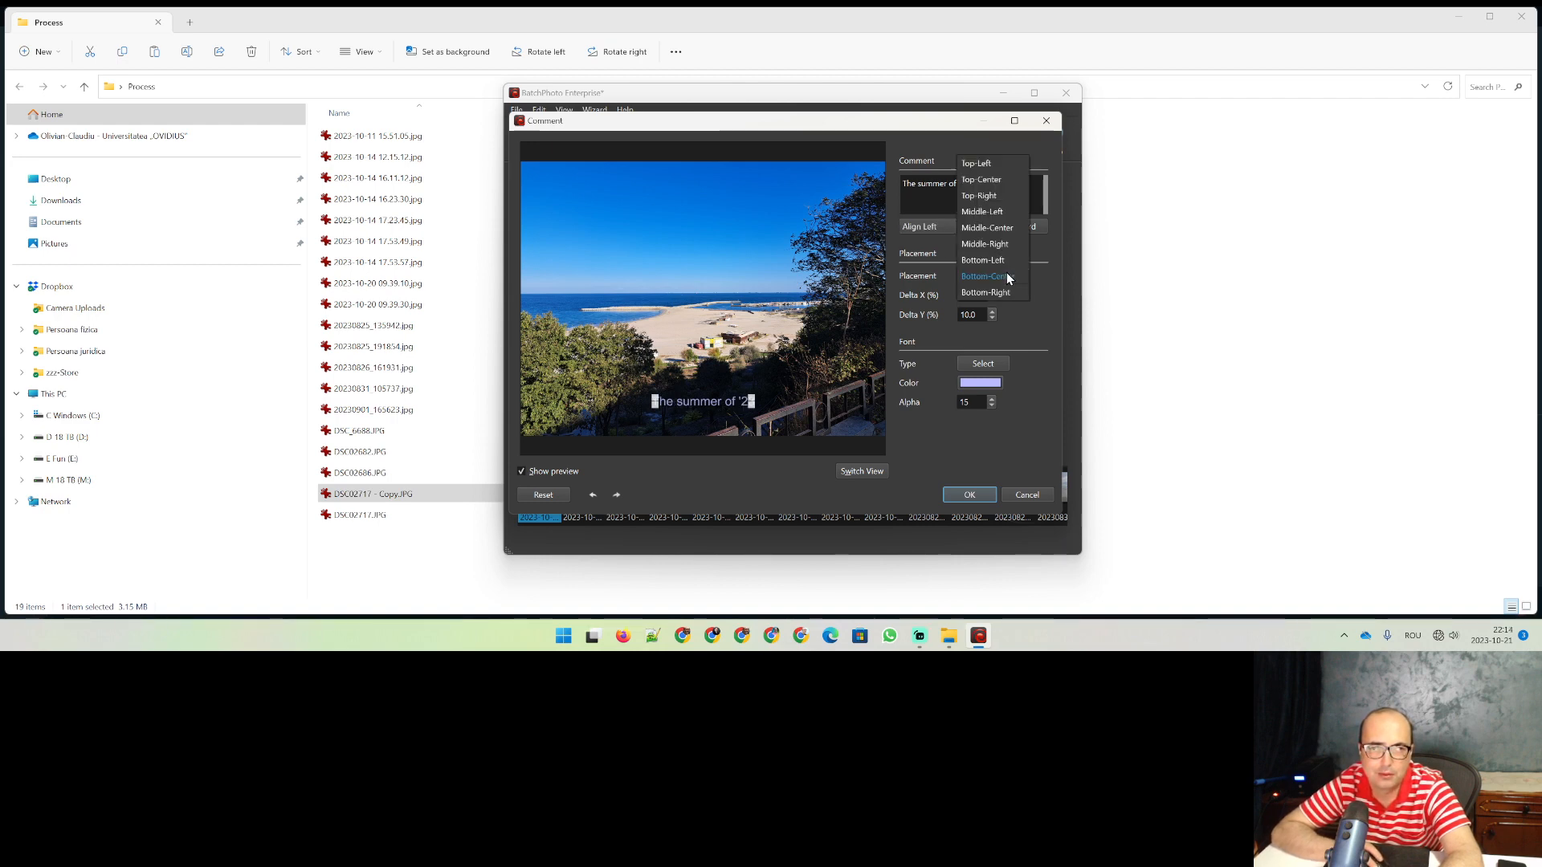
{"action": "left_click", "coordinate": [992, 165]}
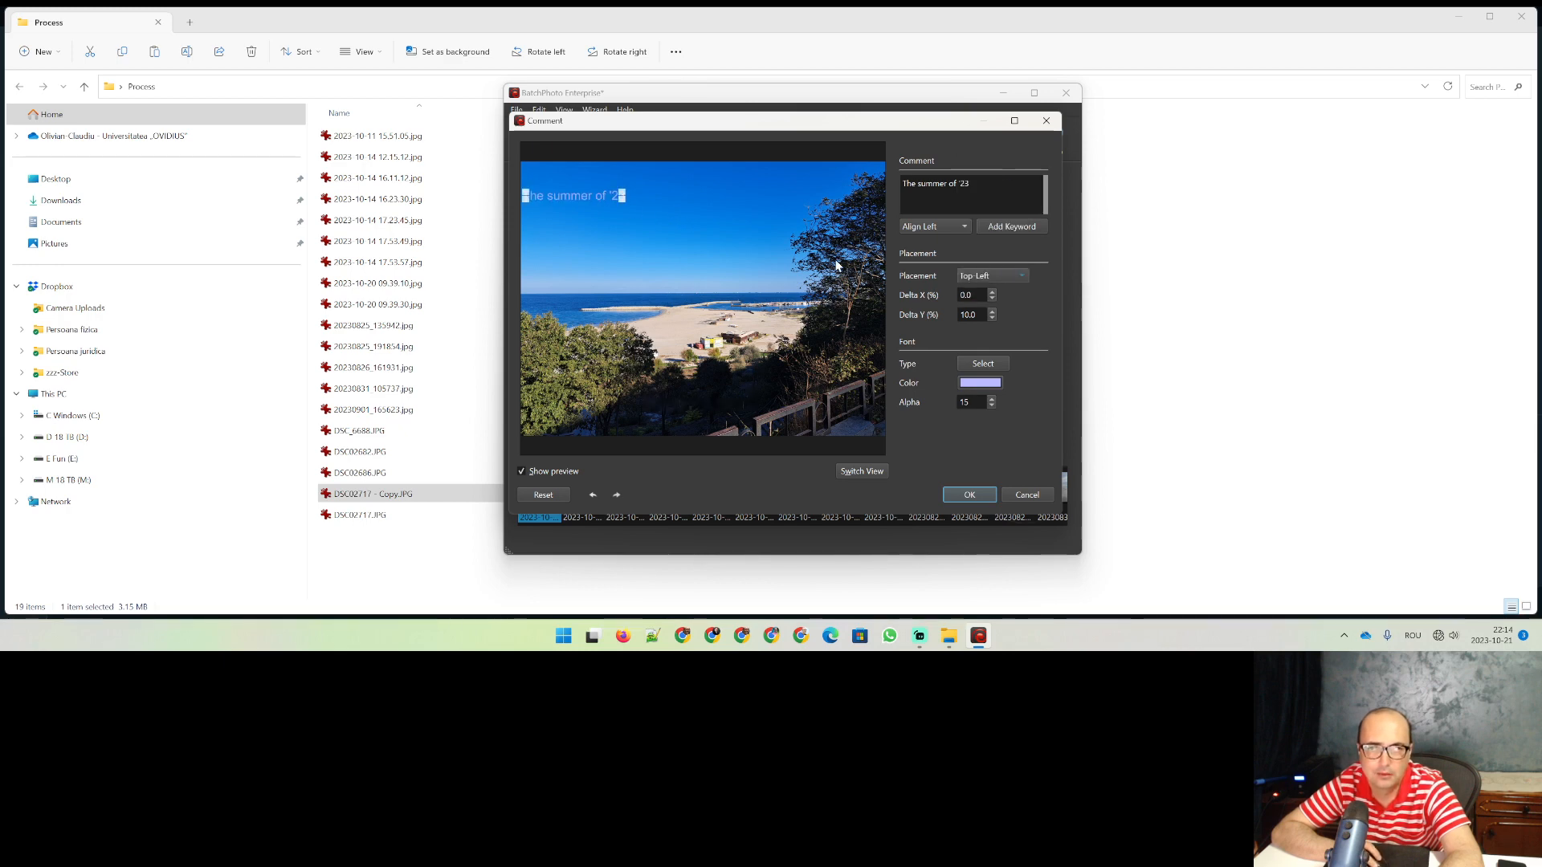
{"action": "left_click", "coordinate": [947, 227]}
{"action": "left_click", "coordinate": [937, 252]}
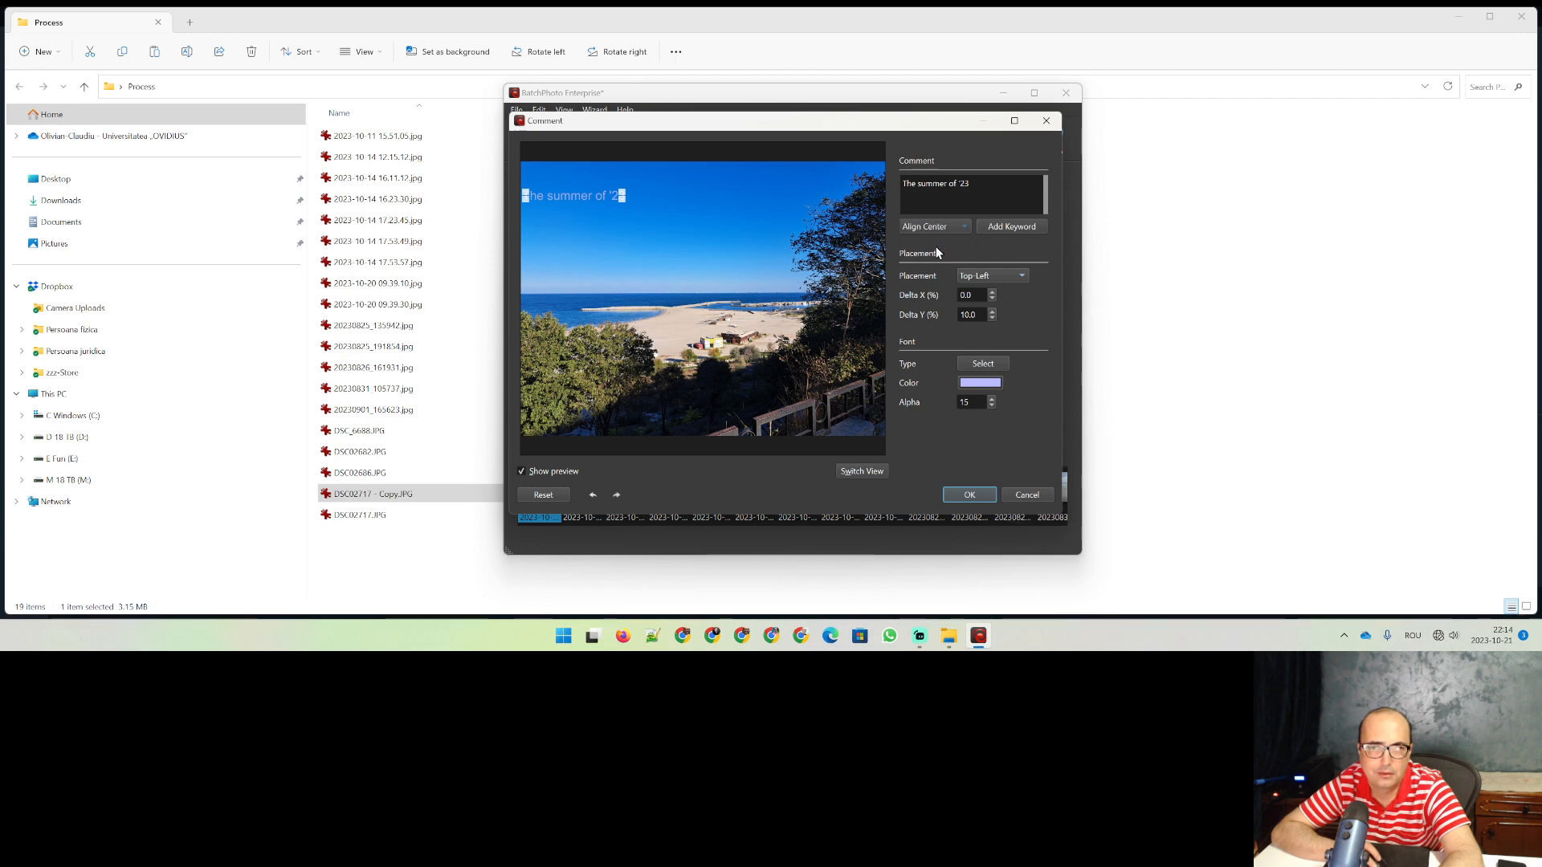
{"action": "left_click", "coordinate": [946, 227]}
{"action": "left_click", "coordinate": [947, 228]}
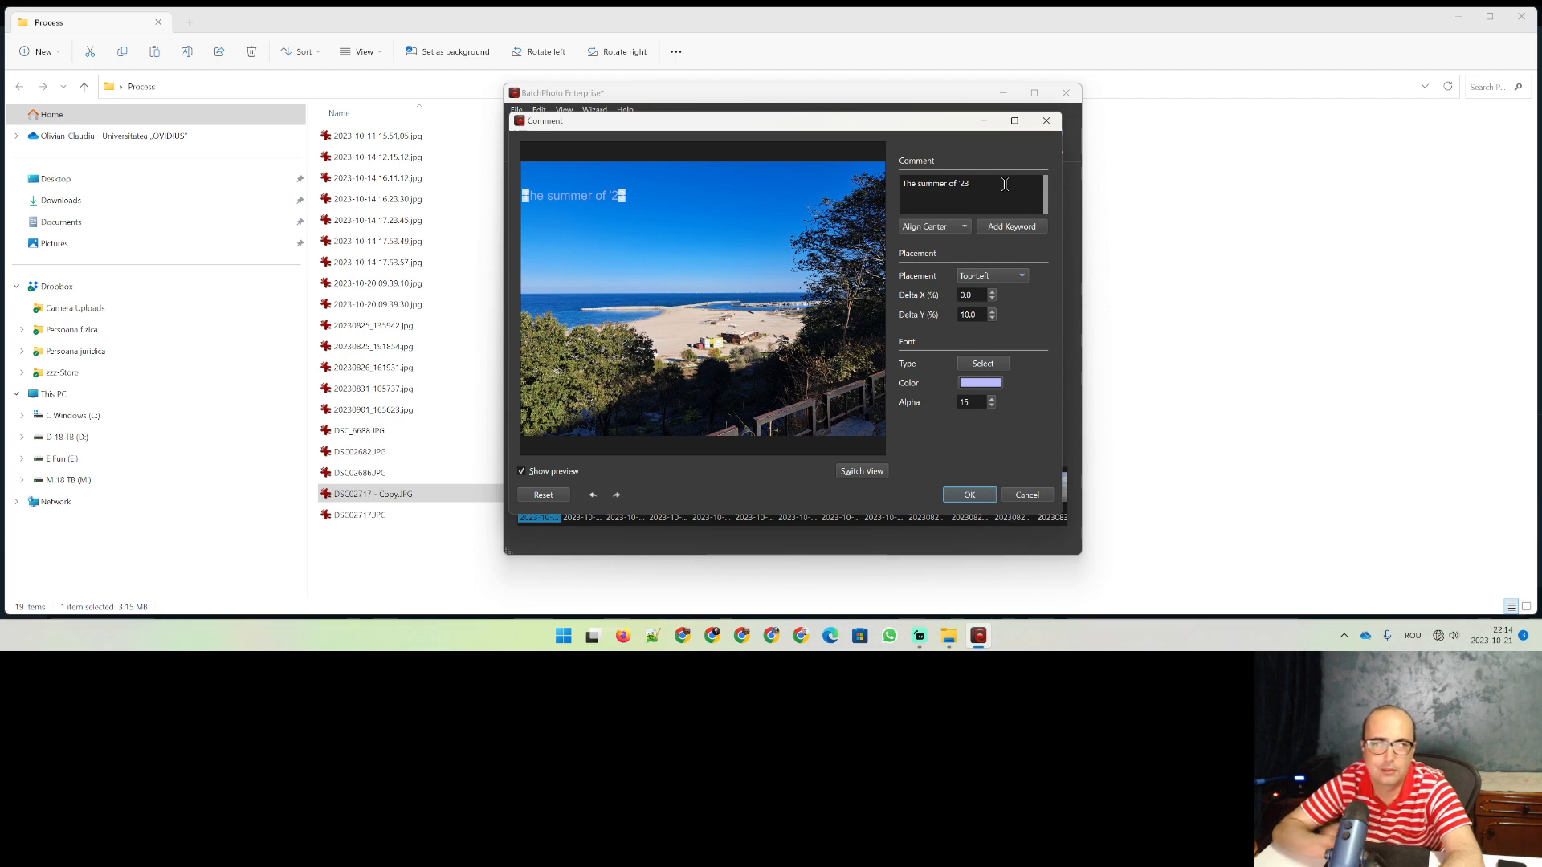
Step: Add a second line reading "Summer Sun" below the first line of the comment text
{"action": "left_click", "coordinate": [1004, 185]}
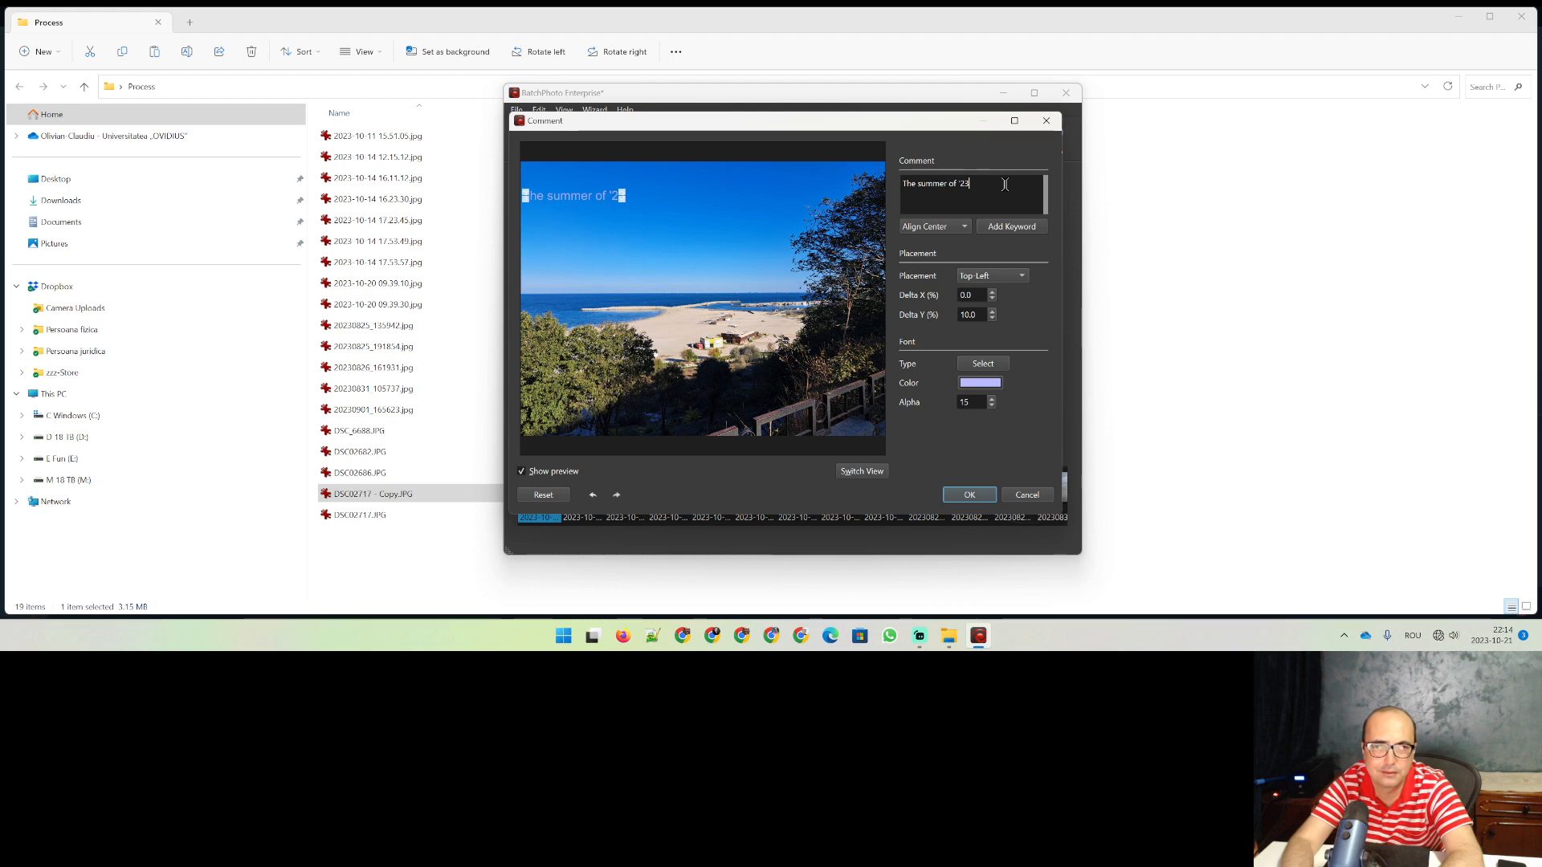
{"action": "key", "text": "Return"}
{"action": "type", "text": "Summ"}
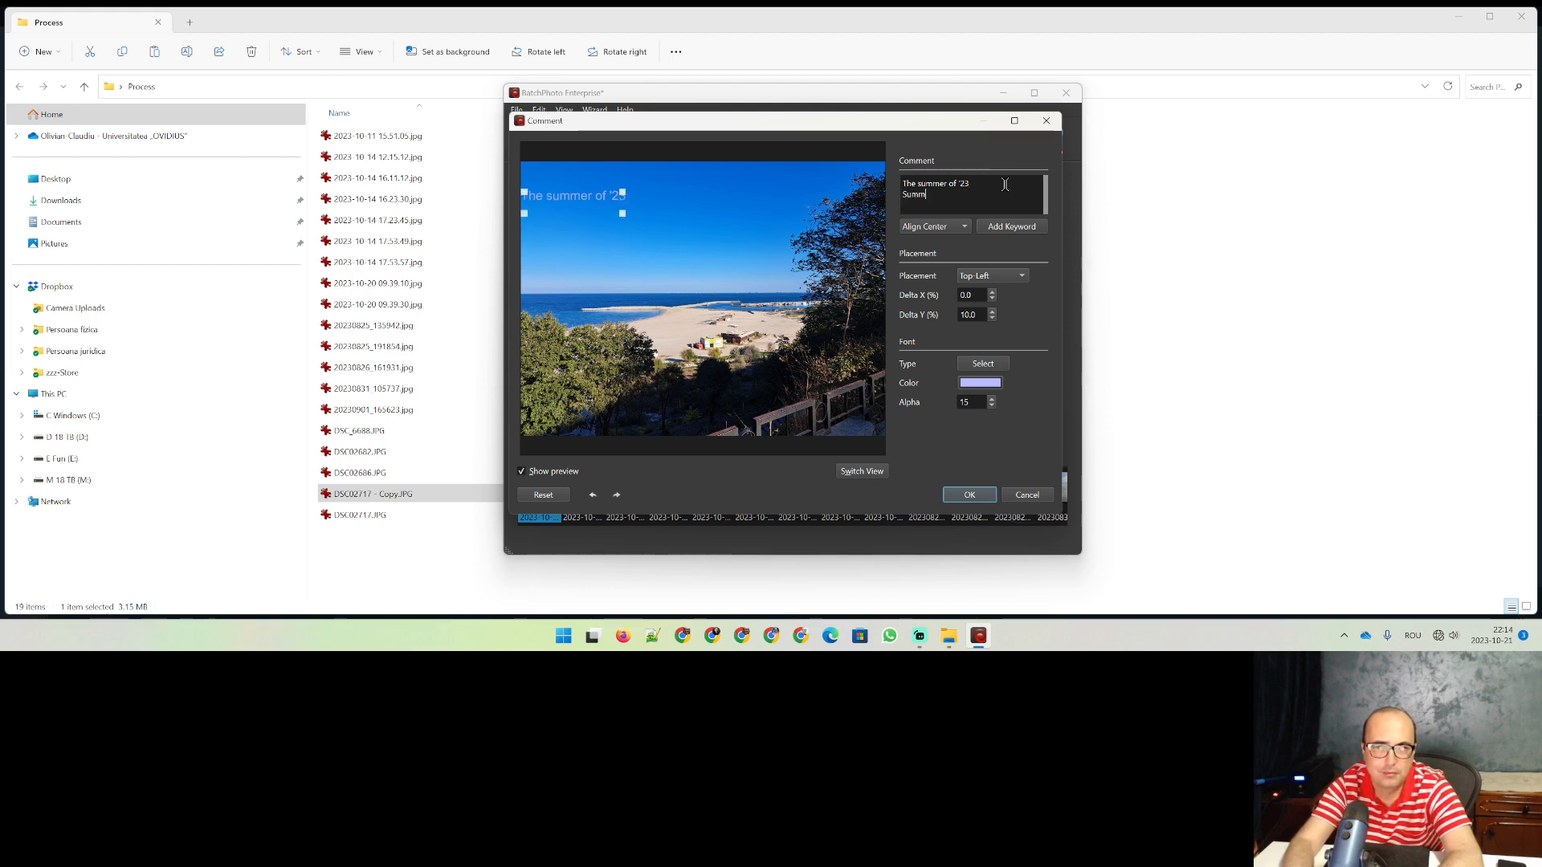
{"action": "type", "text": "er sun"}
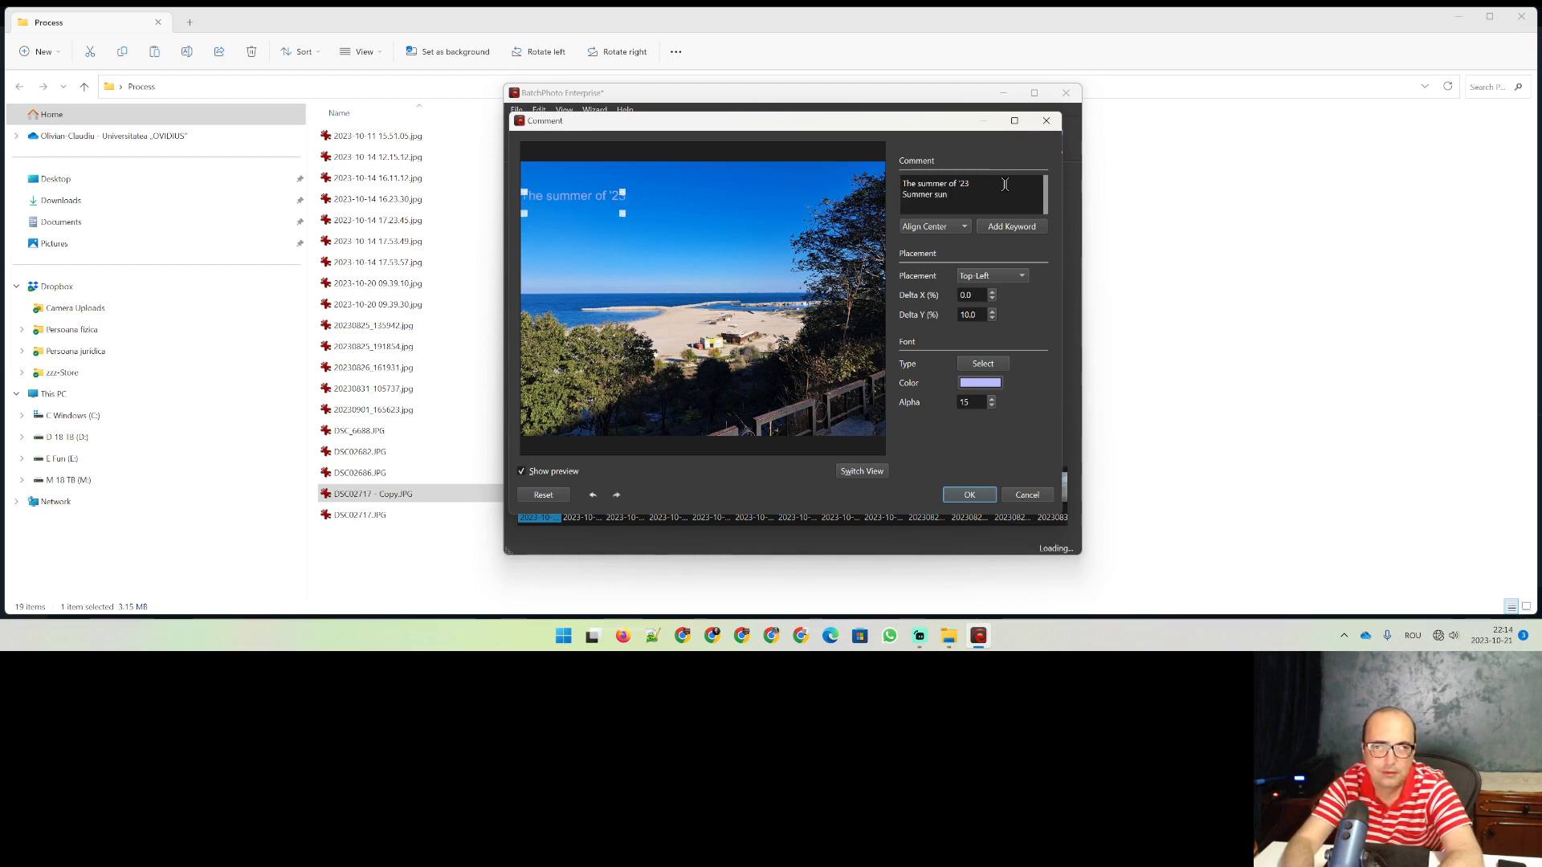
{"action": "key", "text": "Left"}
{"action": "key", "text": "Left"}
{"action": "type", "text": "S"}
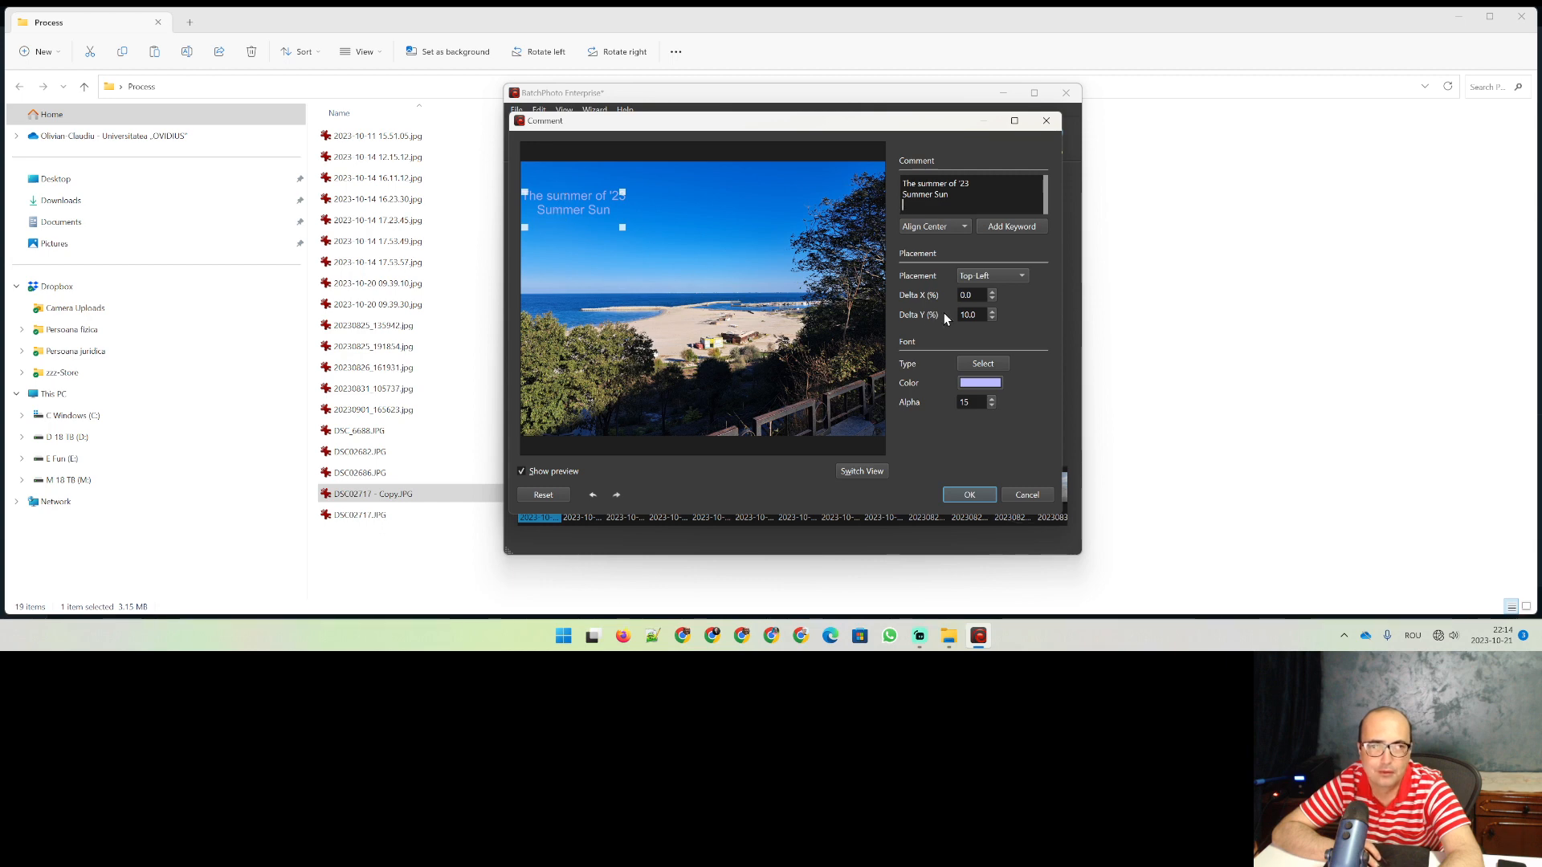
Step: Offset the comment from the photo's corner with Delta Y and Delta X both set to 5%
{"action": "left_click", "coordinate": [970, 314]}
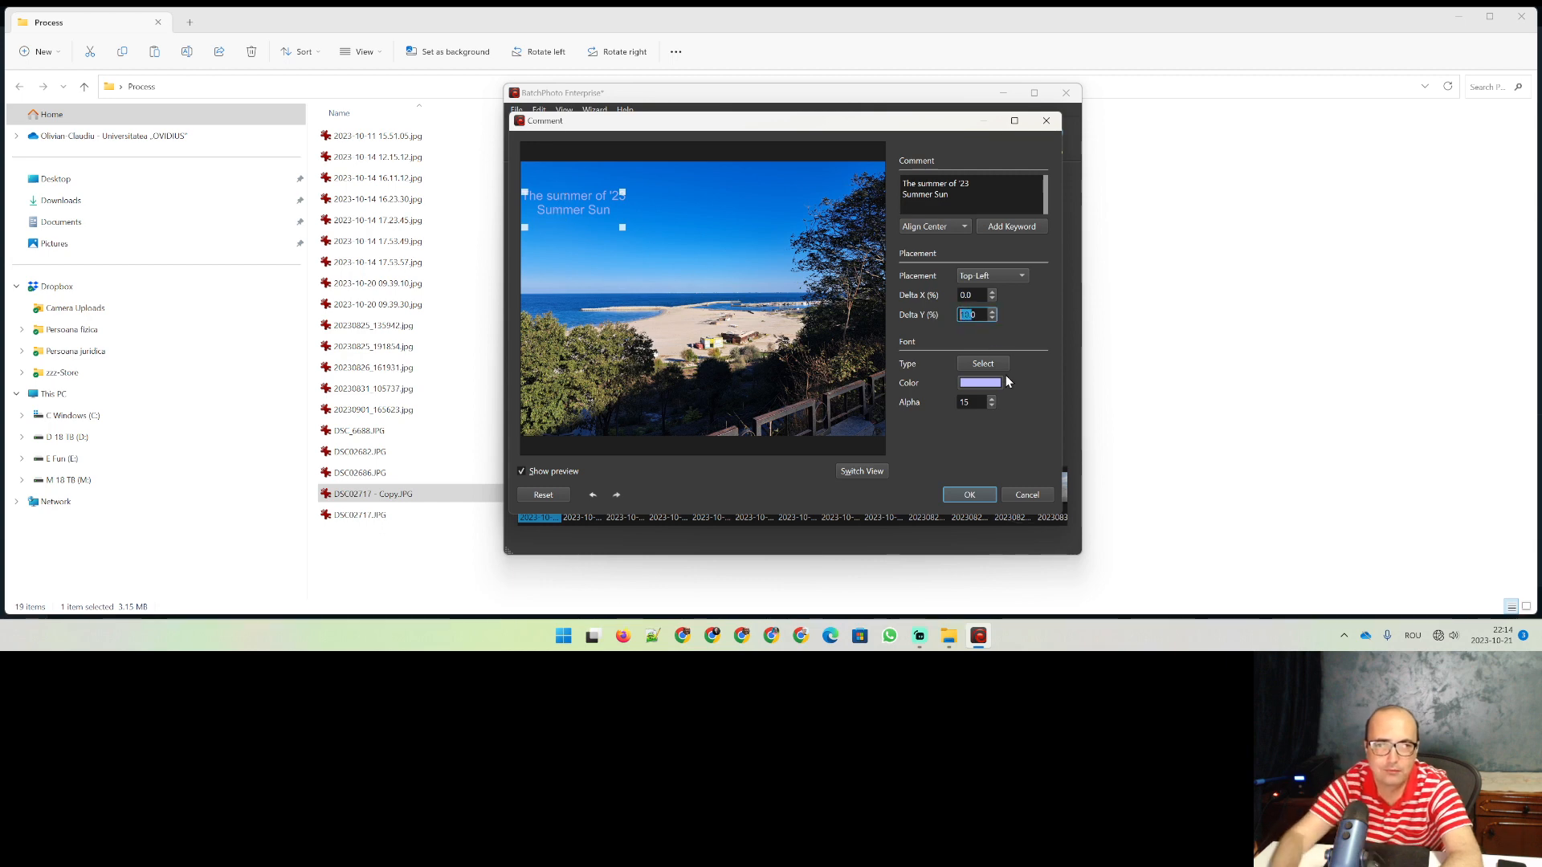
{"action": "type", "text": "5"}
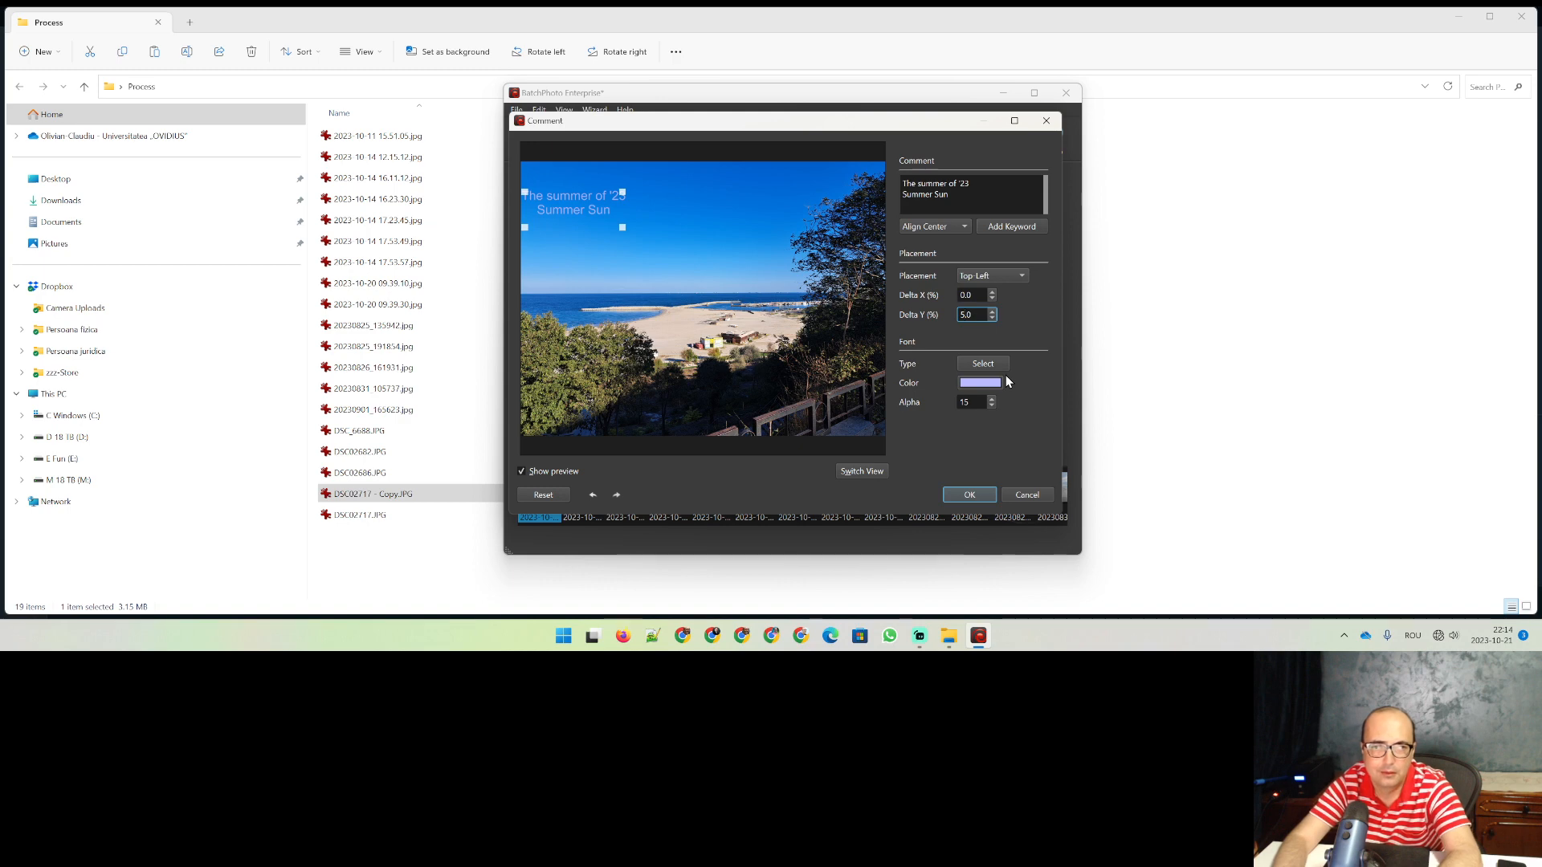
{"action": "key", "text": "shift+Tab"}
{"action": "type", "text": "5"}
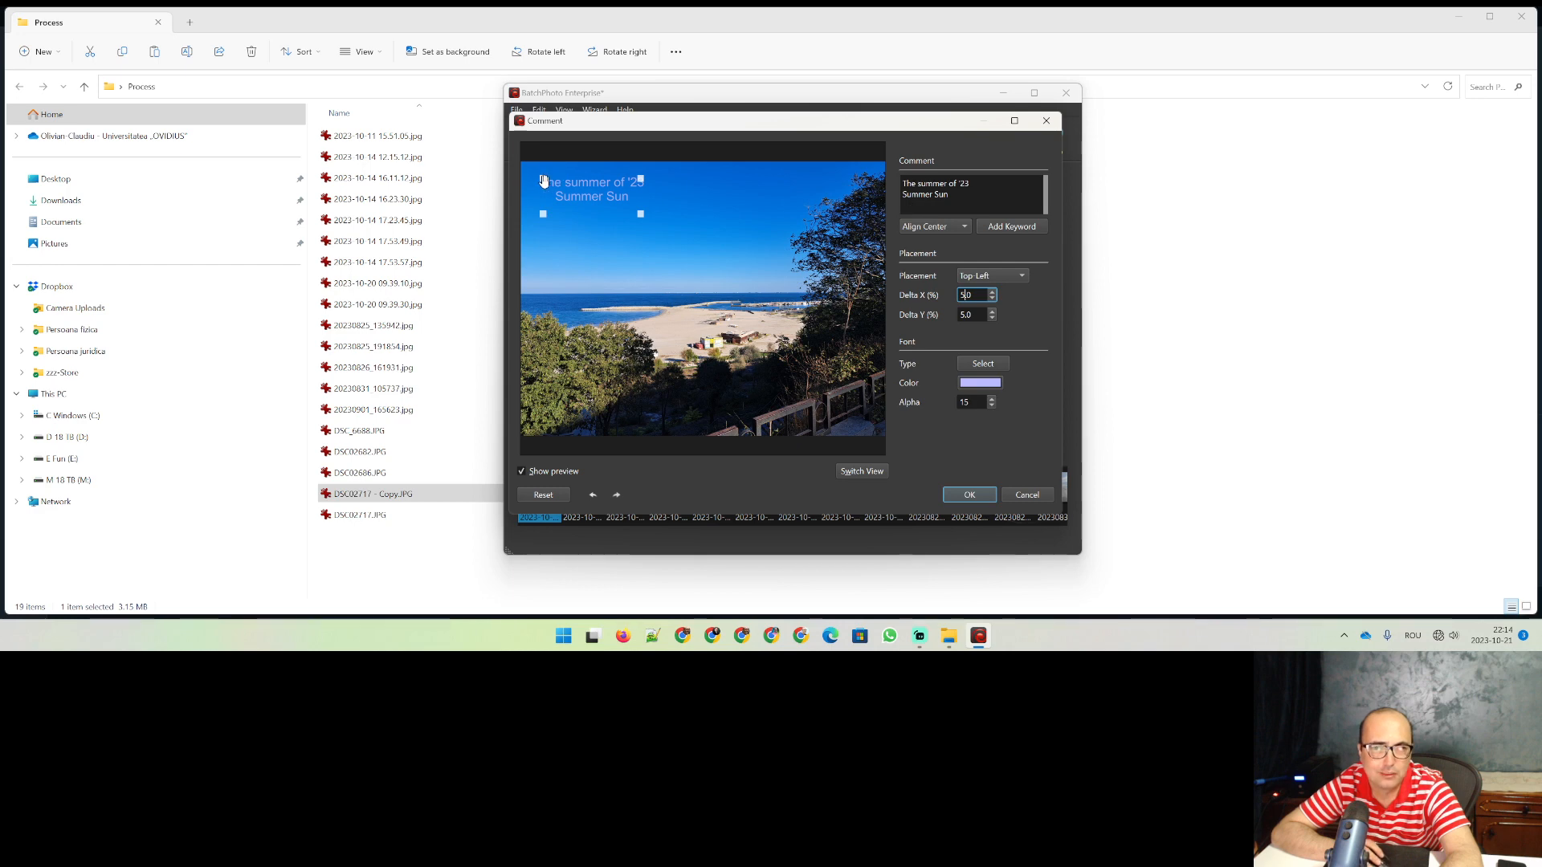
Step: Extend the comment with three more lines: "Great!", "Top!" and "Now we're talking!"
{"action": "left_click", "coordinate": [970, 198]}
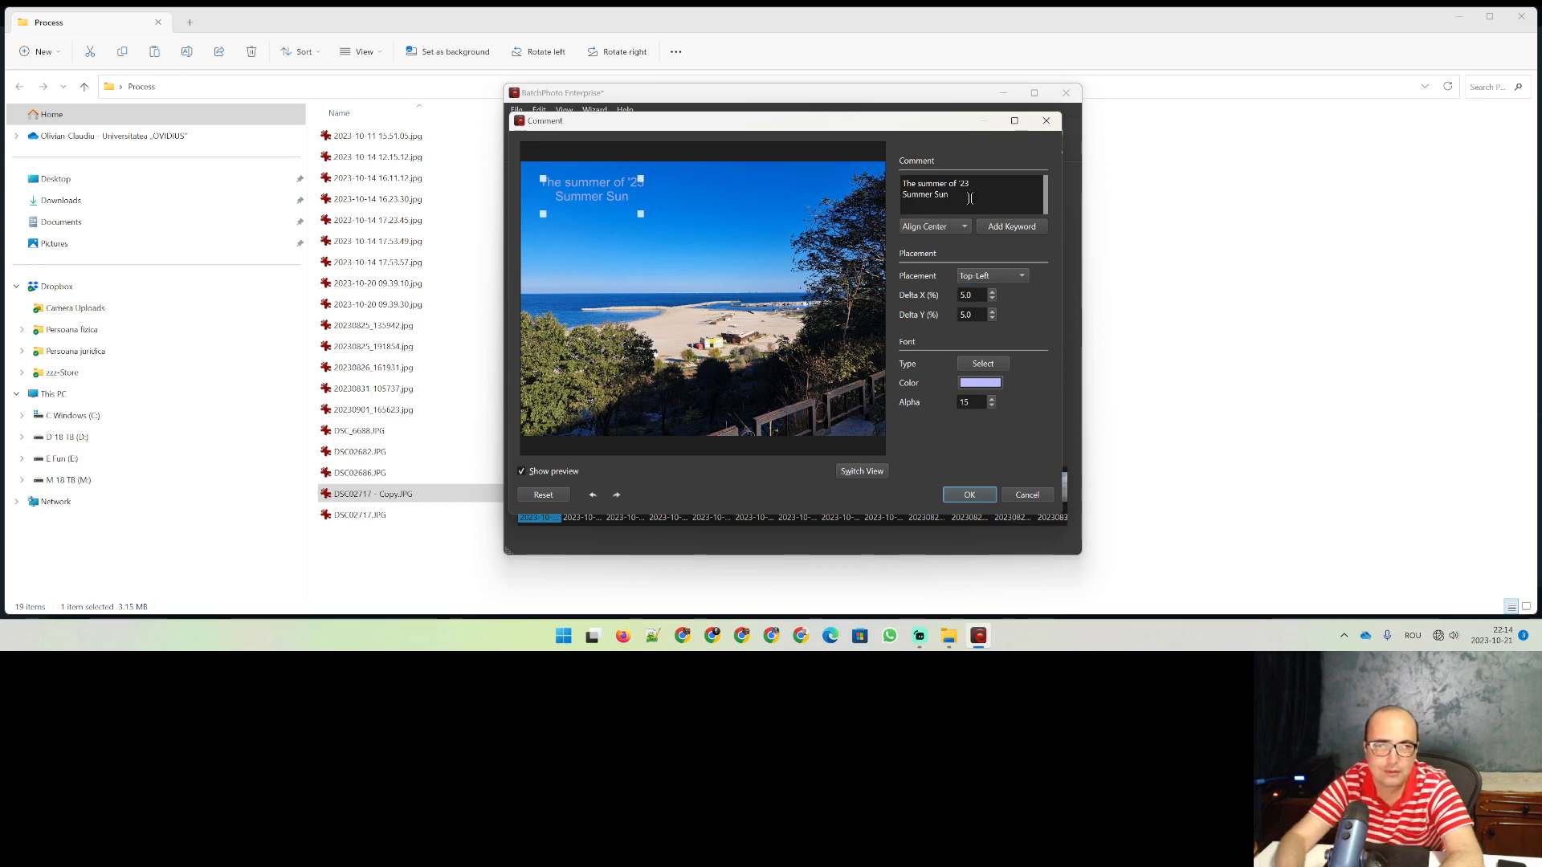
{"action": "type", "text": "Great!"}
{"action": "key", "text": "Return"}
{"action": "type", "text": "Top!"}
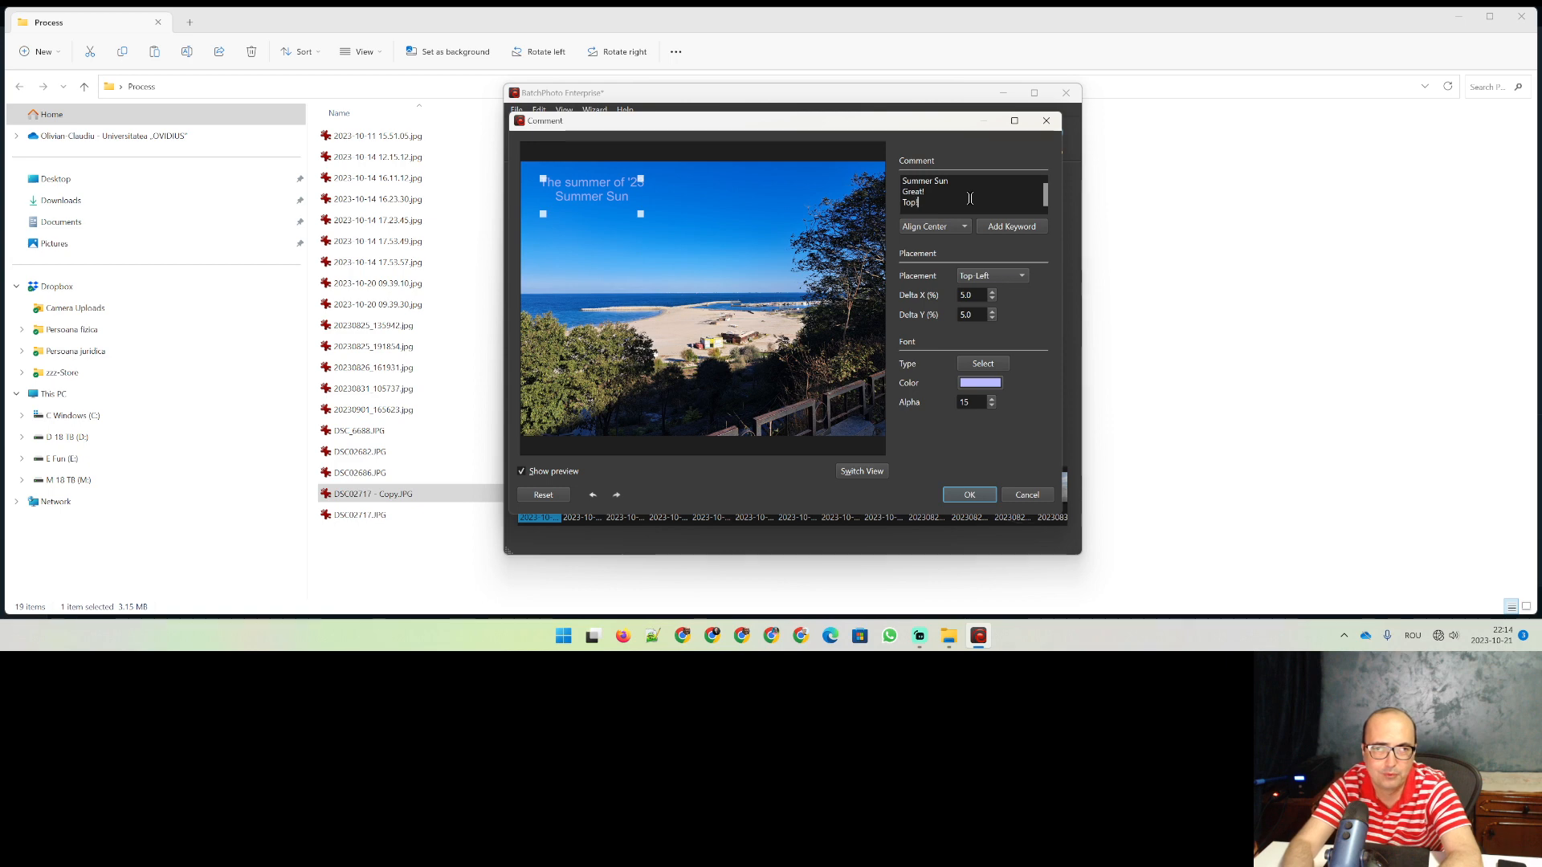
{"action": "key", "text": "Return"}
{"action": "type", "text": "Now we"}
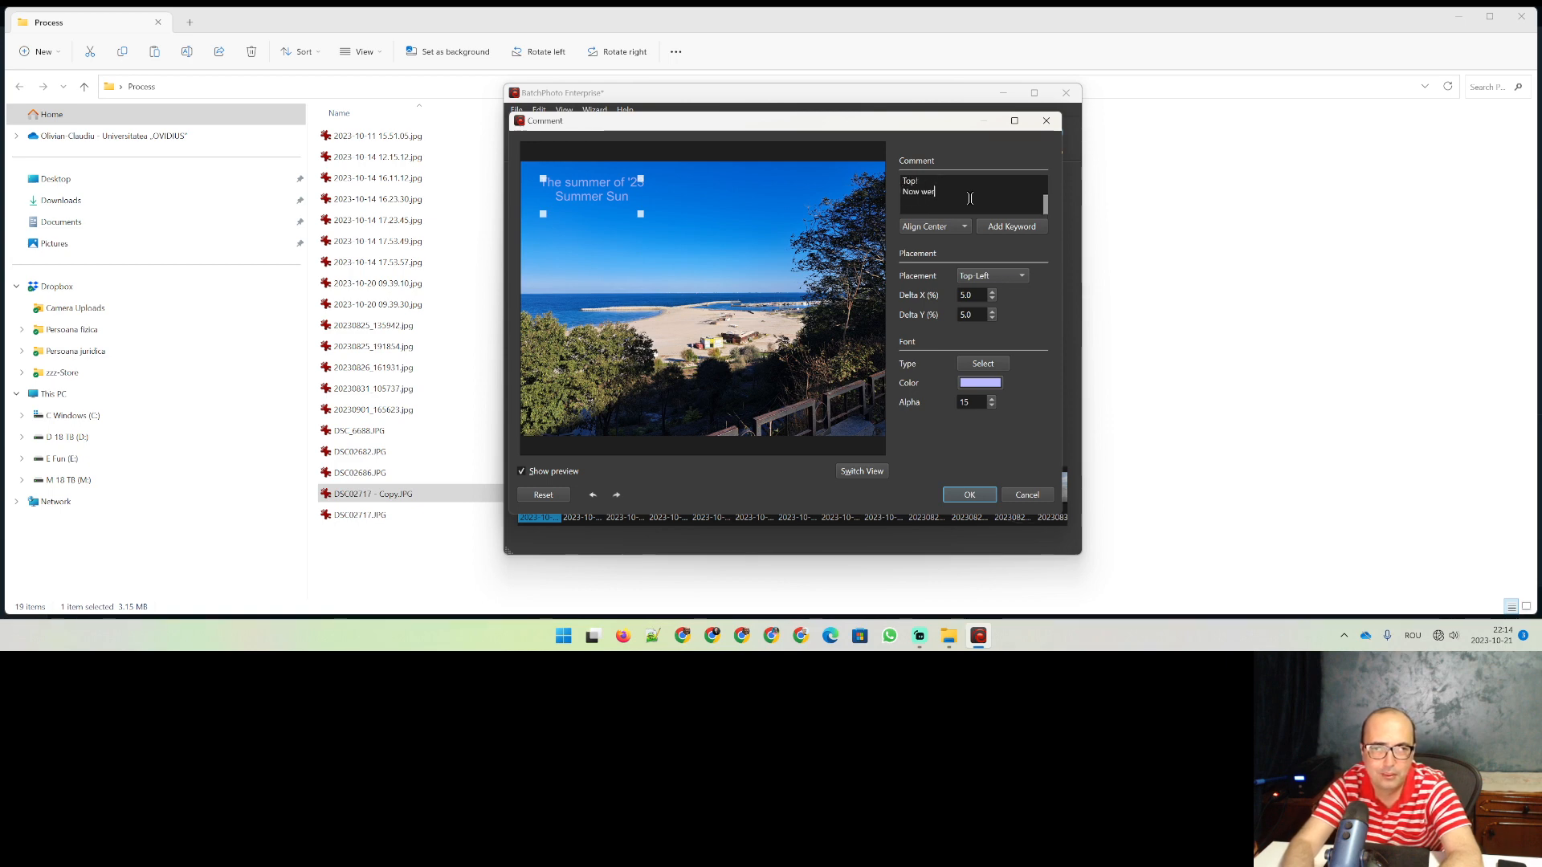
{"action": "key", "text": "BackSpace"}
{"action": "type", "text": "'re talking!"}
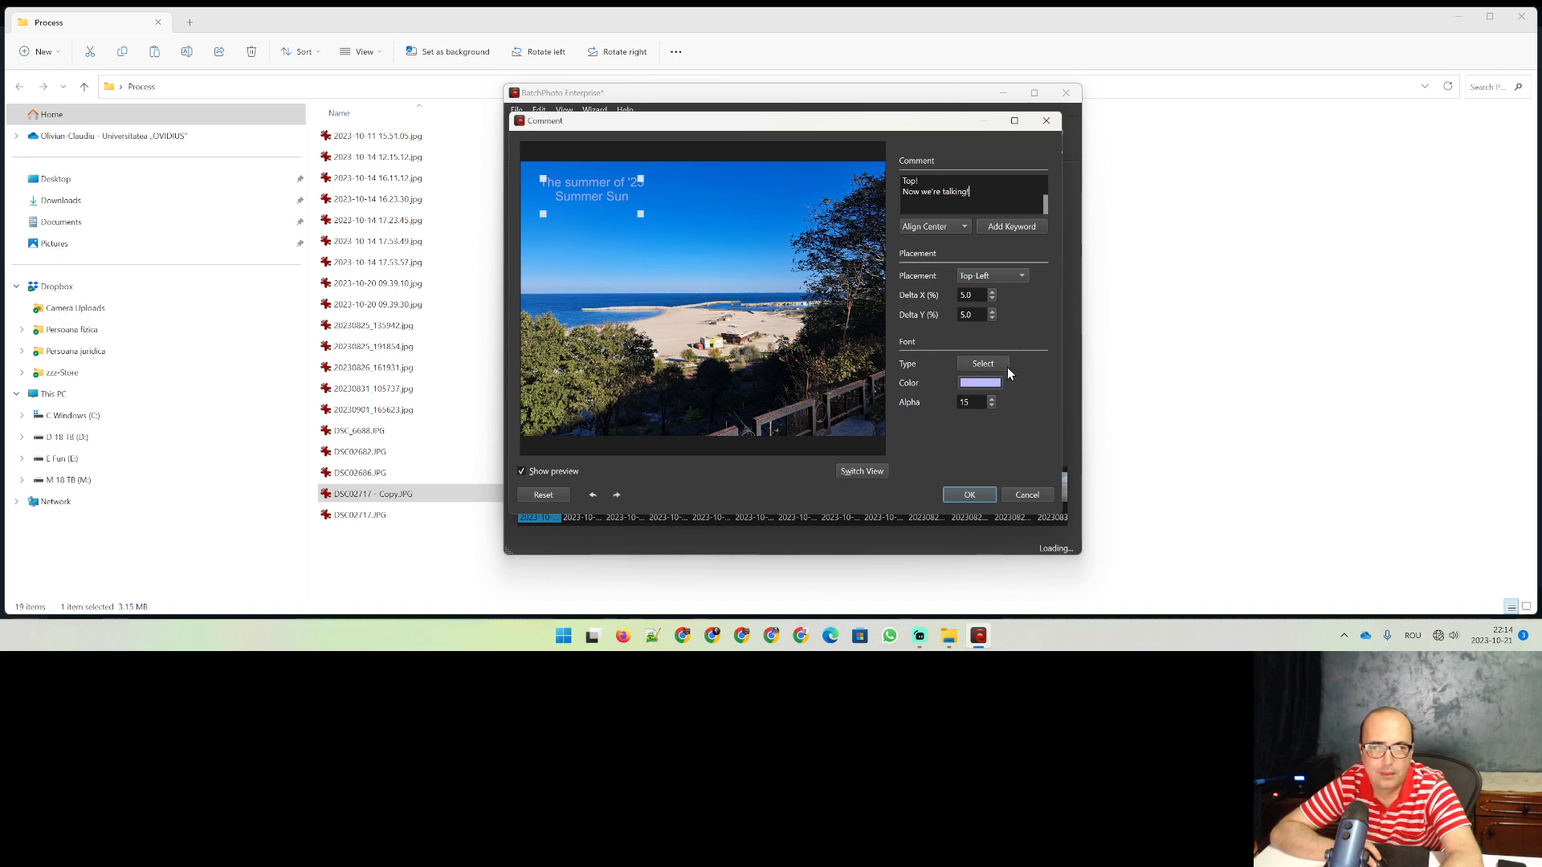
Step: Change the comment's font color to black from the basic colors
{"action": "left_click", "coordinate": [996, 386]}
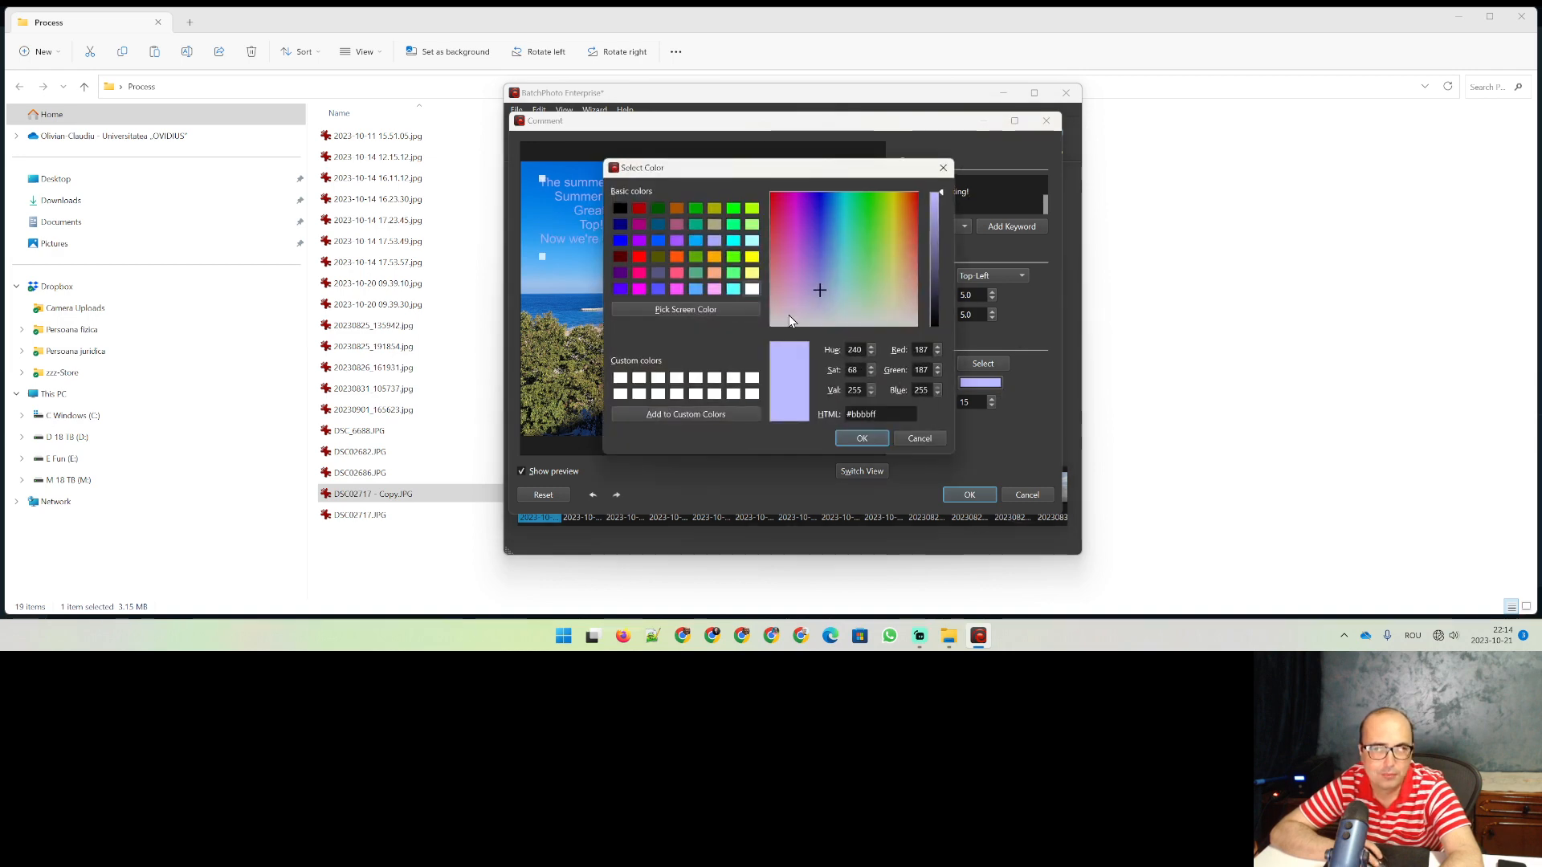
{"action": "left_click", "coordinate": [622, 210]}
{"action": "left_click", "coordinate": [860, 440]}
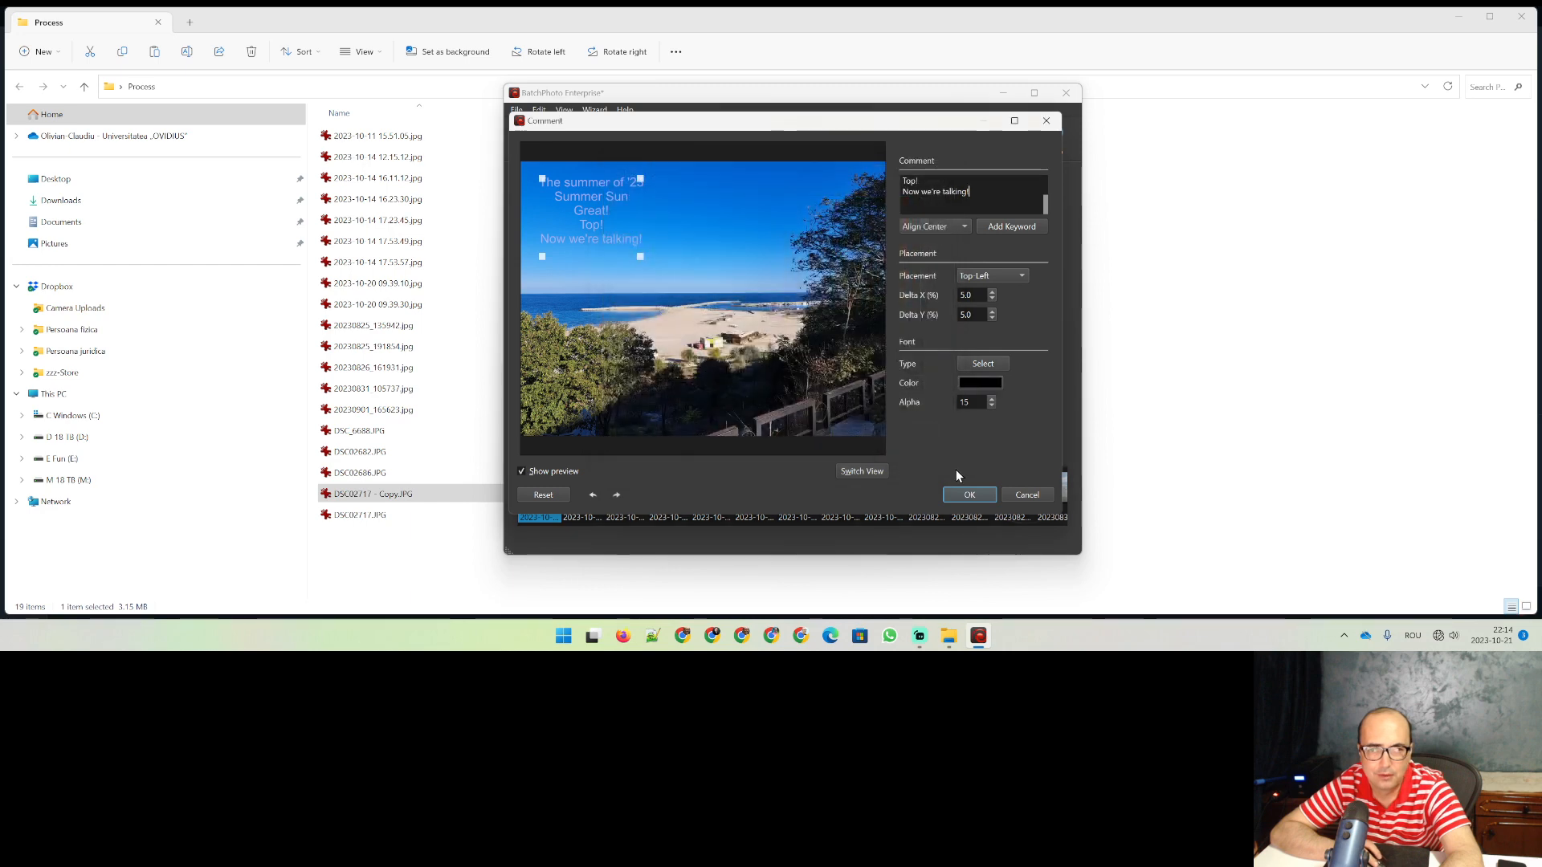
Step: Try Strike Out on the comment's font, turn it off again, and apply Bold instead
{"action": "left_click", "coordinate": [993, 366]}
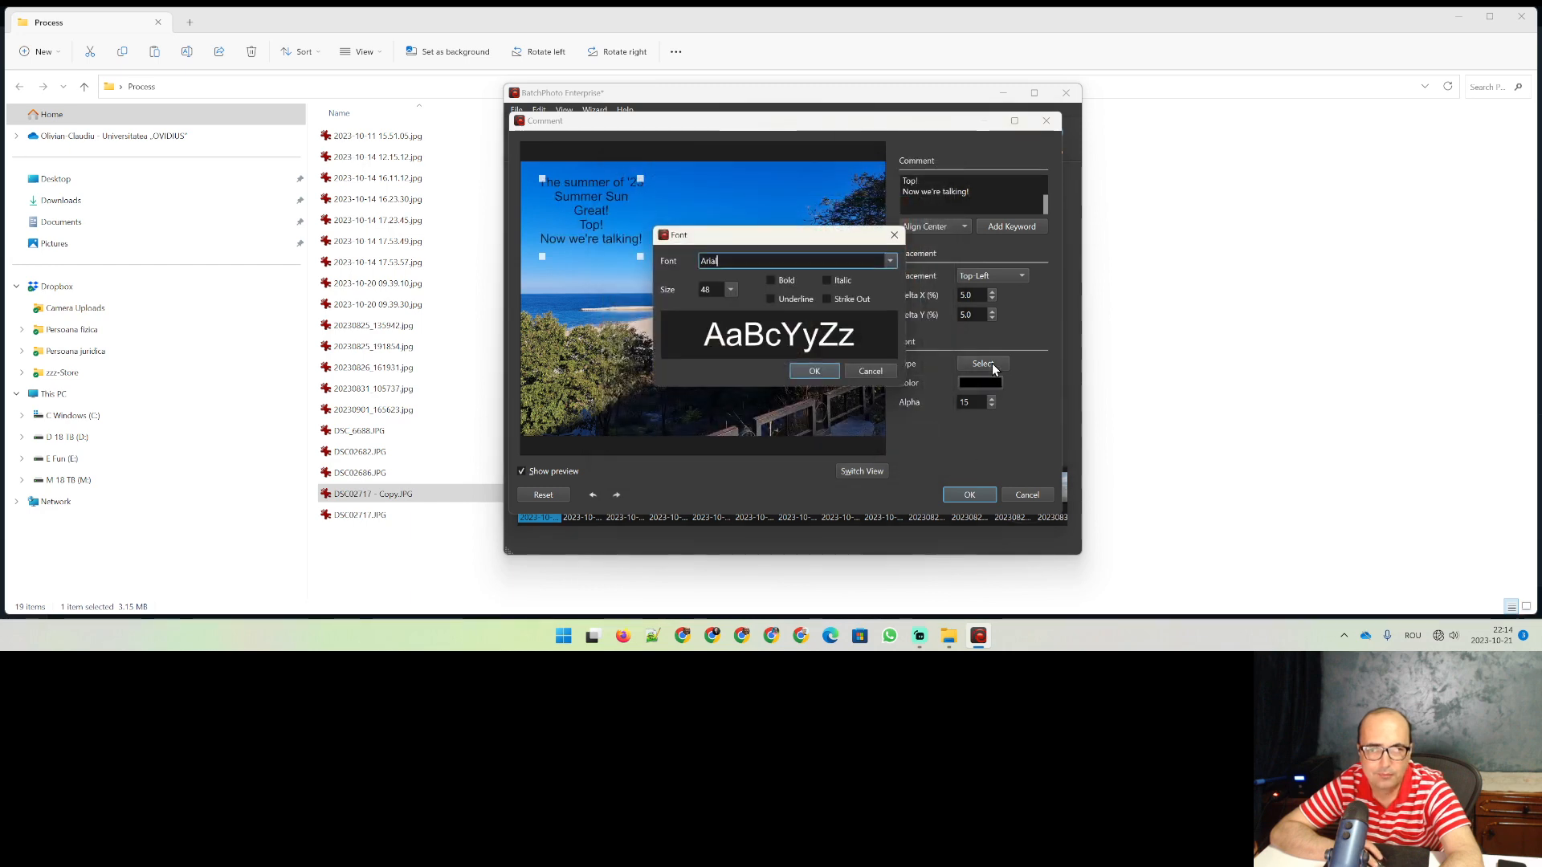
{"action": "left_click", "coordinate": [841, 302]}
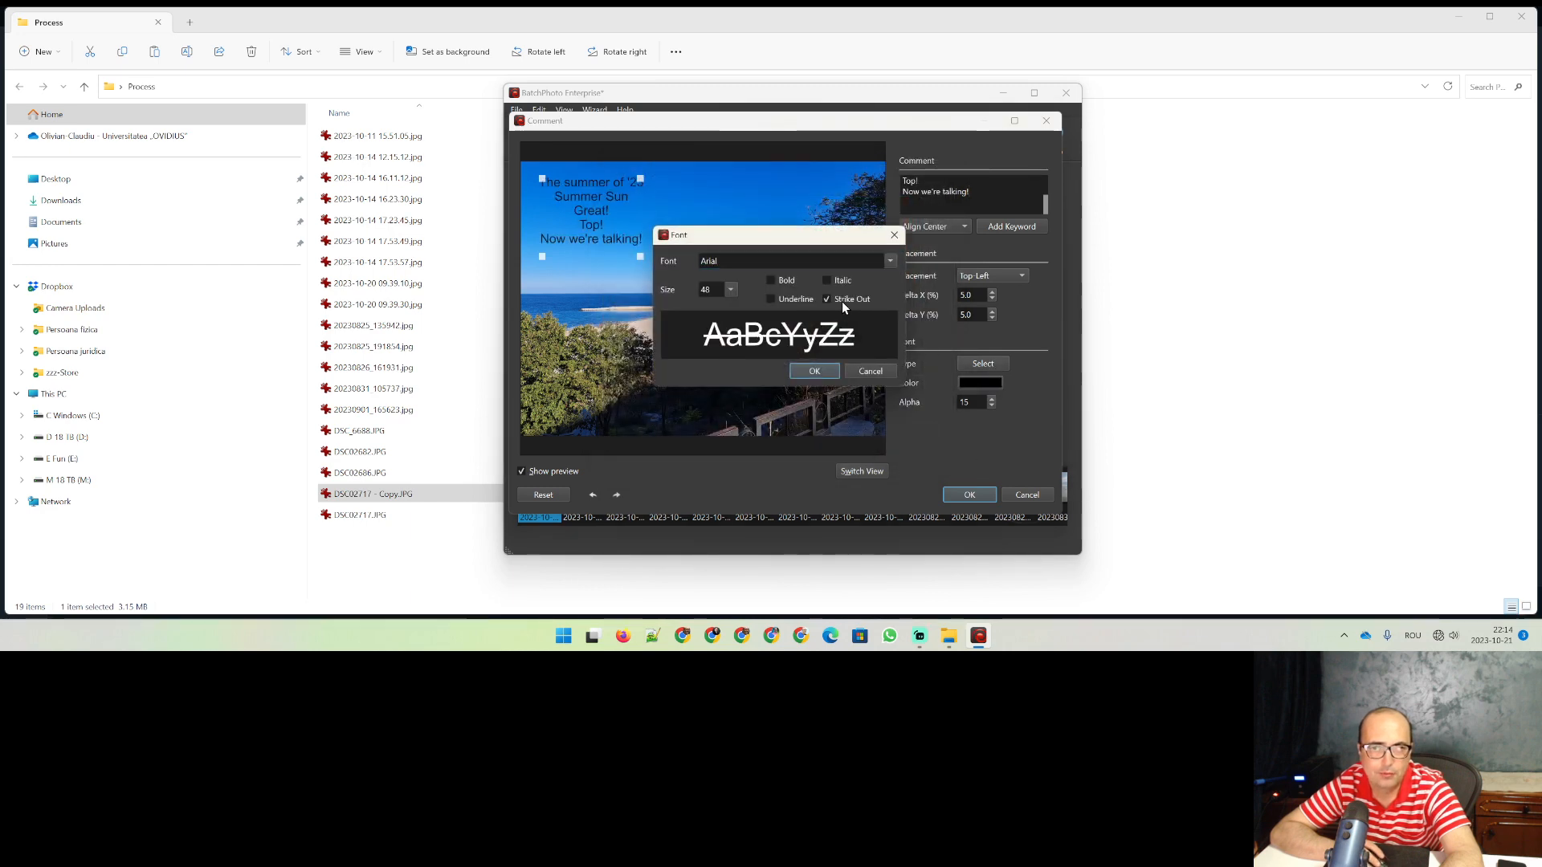
{"action": "left_click", "coordinate": [842, 301]}
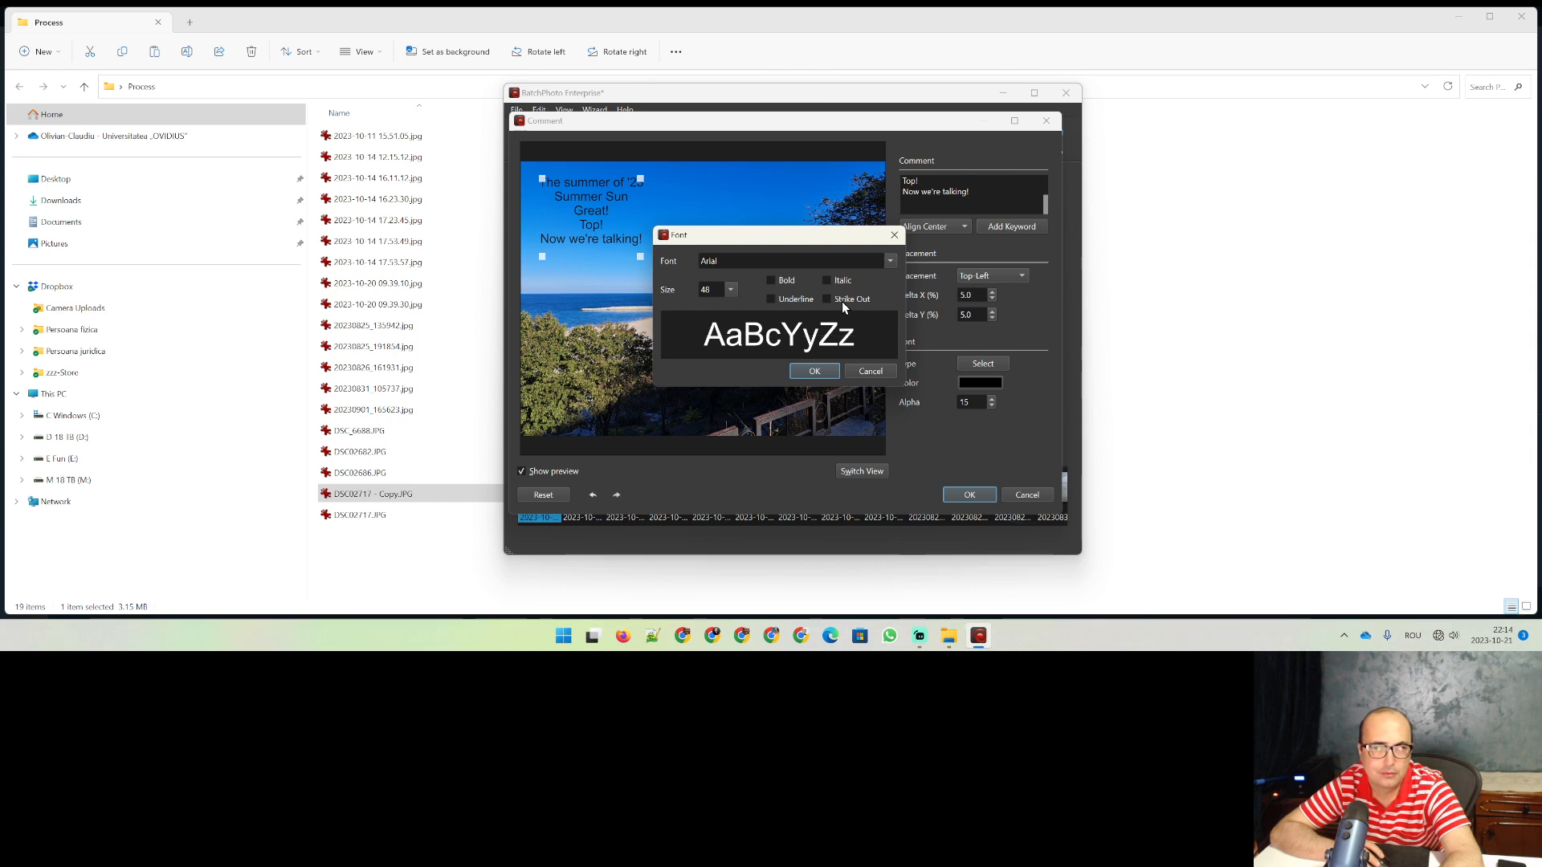
{"action": "left_click", "coordinate": [785, 281]}
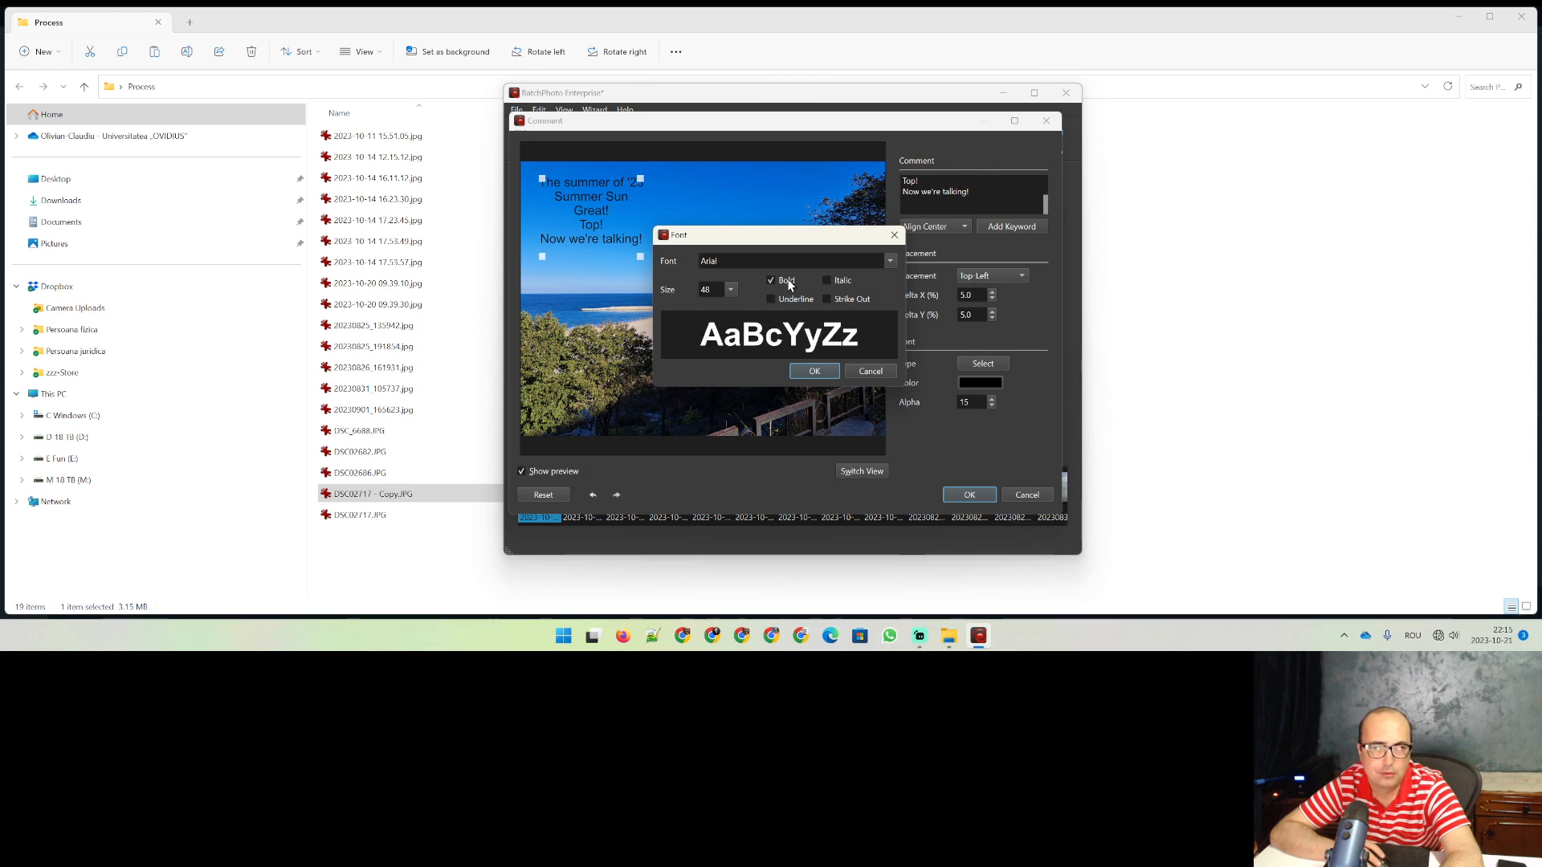
{"action": "left_click", "coordinate": [816, 371]}
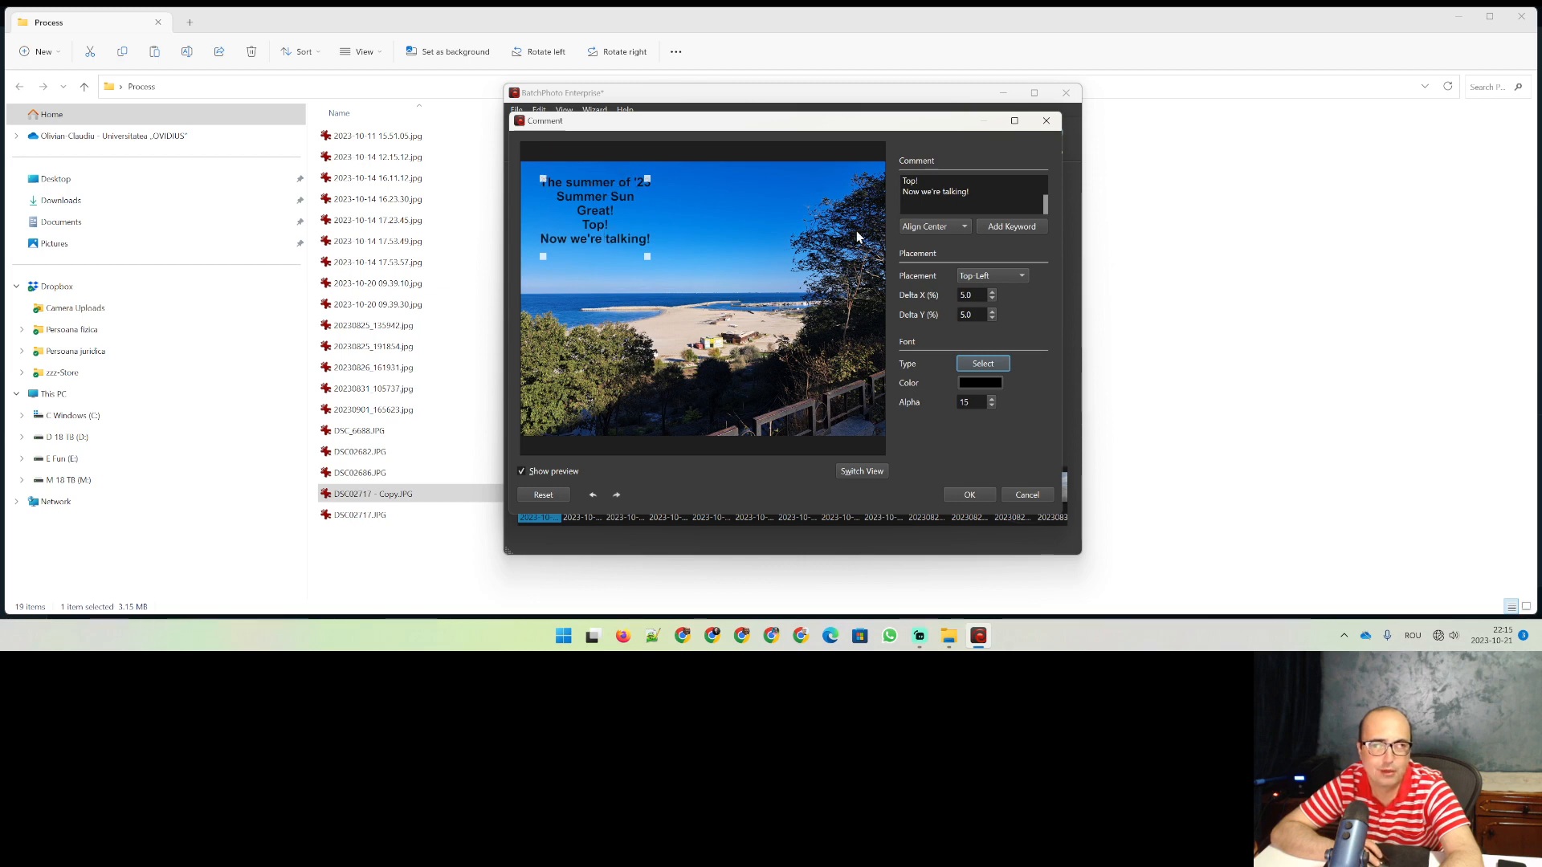
Step: Try Align Left on the multi-line comment, then set its alignment to Align Right
{"action": "left_click", "coordinate": [932, 227]}
{"action": "left_click", "coordinate": [924, 210]}
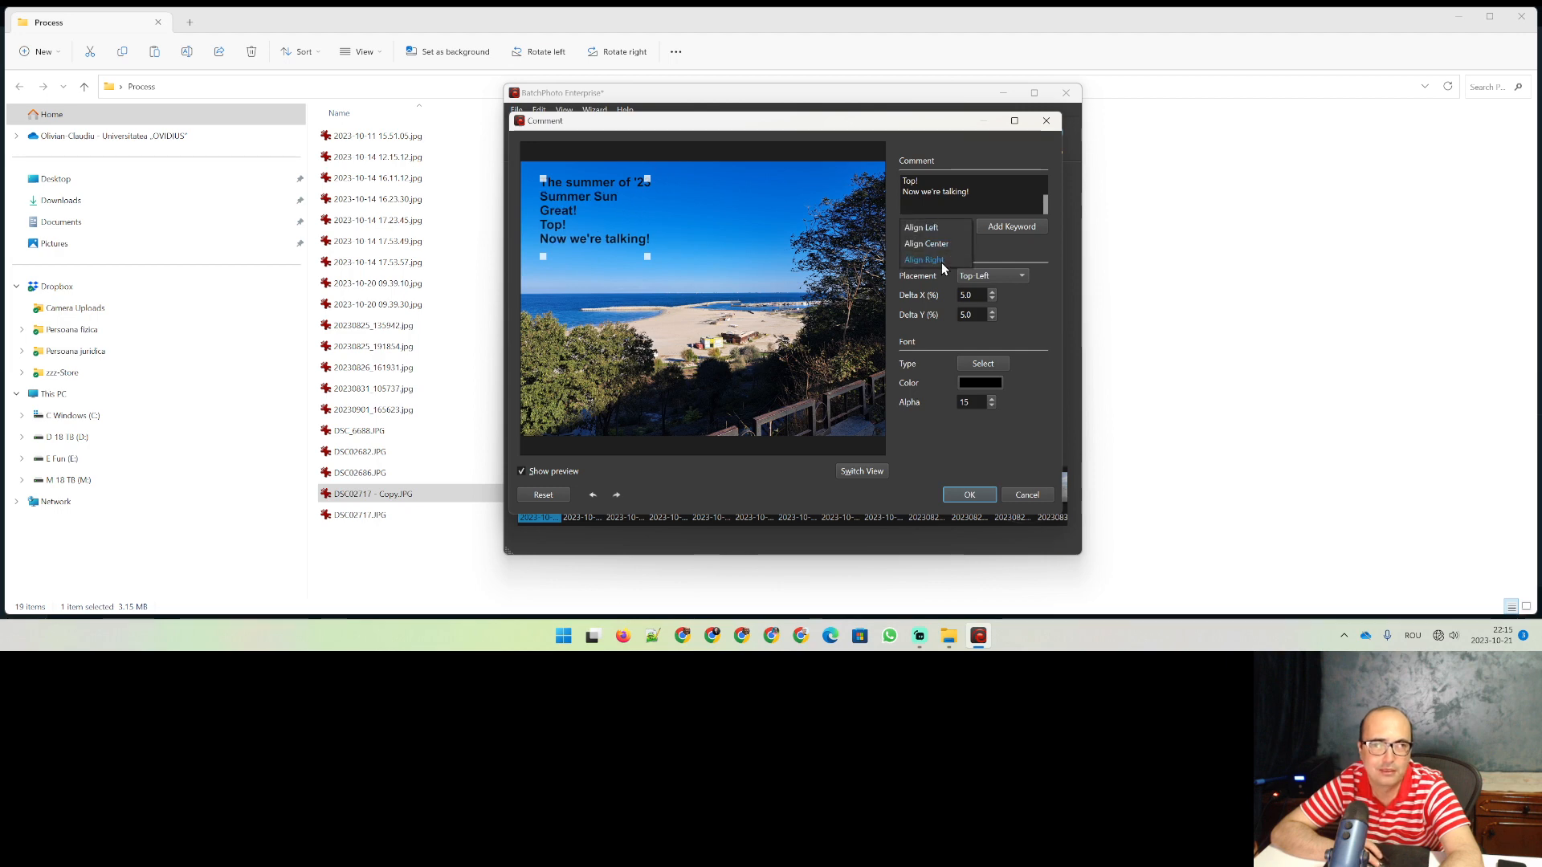
{"action": "left_click", "coordinate": [941, 261]}
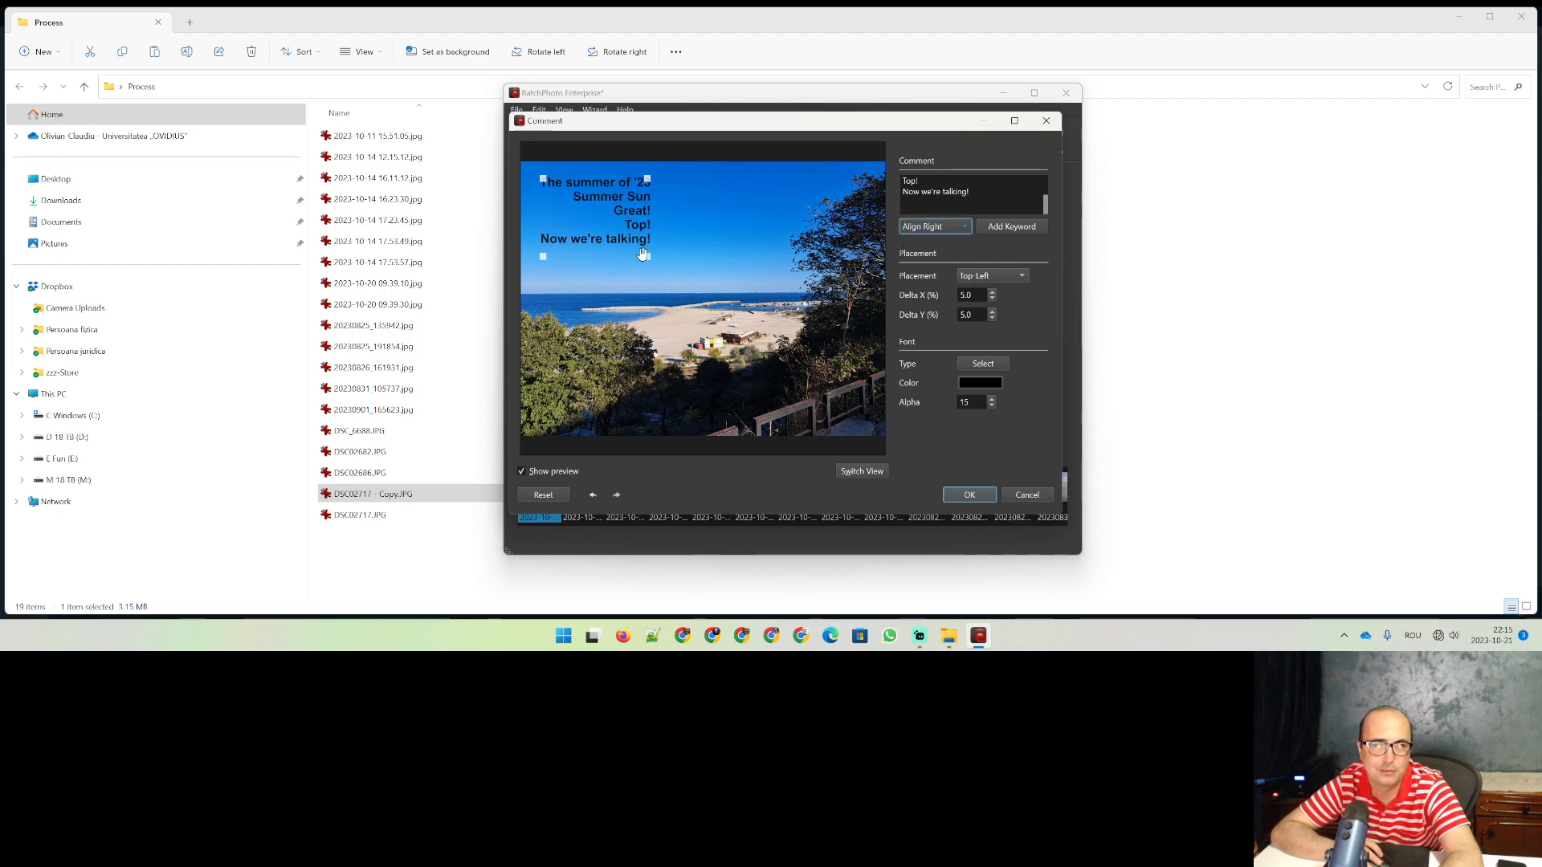
Step: Delete every comment line after "The summer of '23" and accept the Comment filter
{"action": "scroll", "coordinate": [953, 195], "scroll_direction": "up", "scroll_amount": 2}
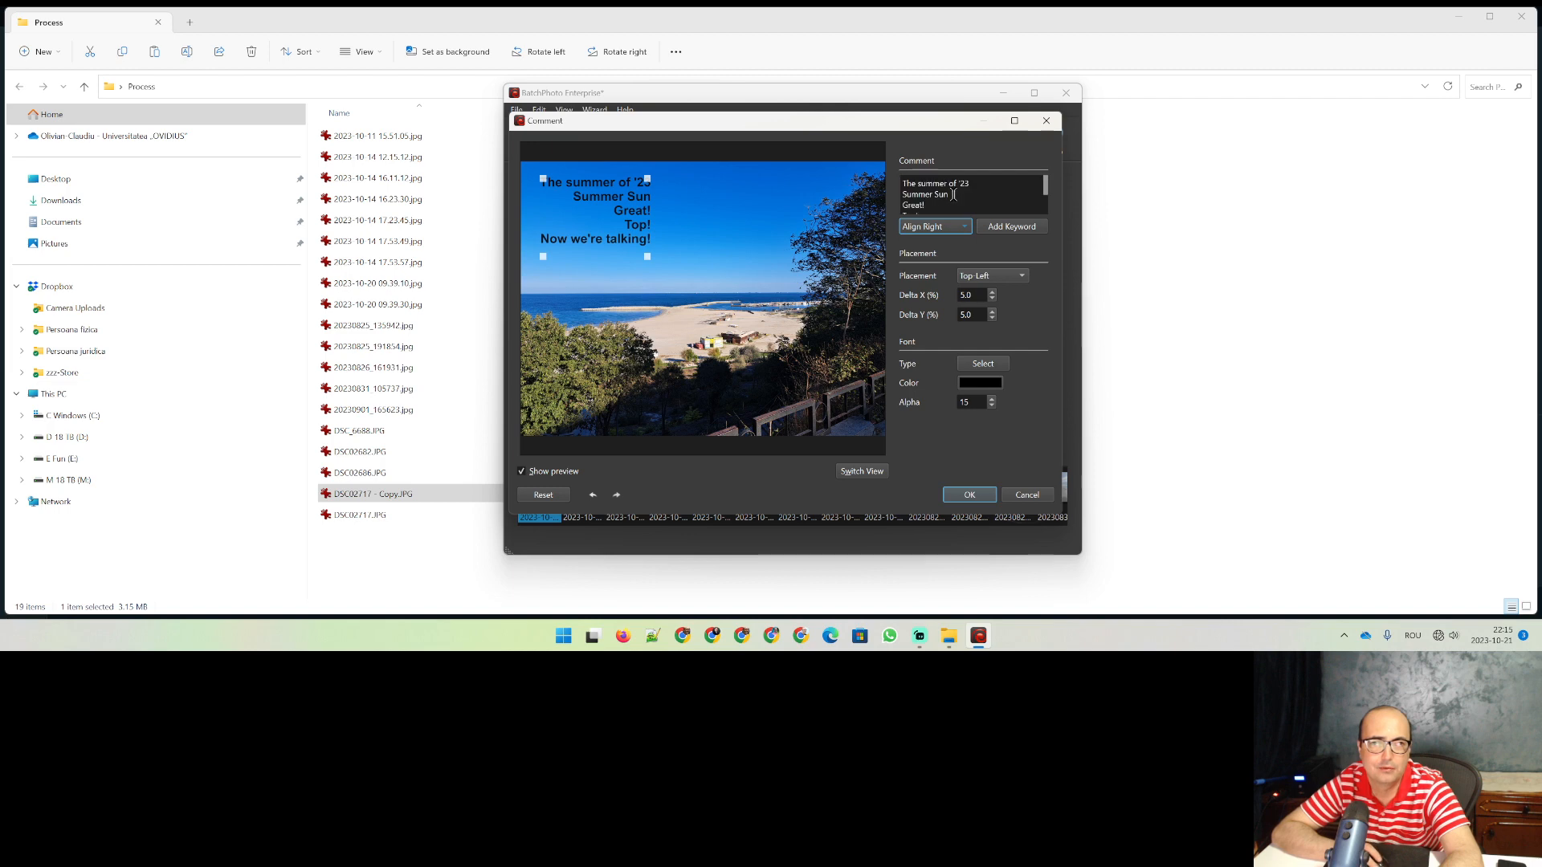
{"action": "left_click_drag", "start_coordinate": [971, 182], "coordinate": [974, 210]}
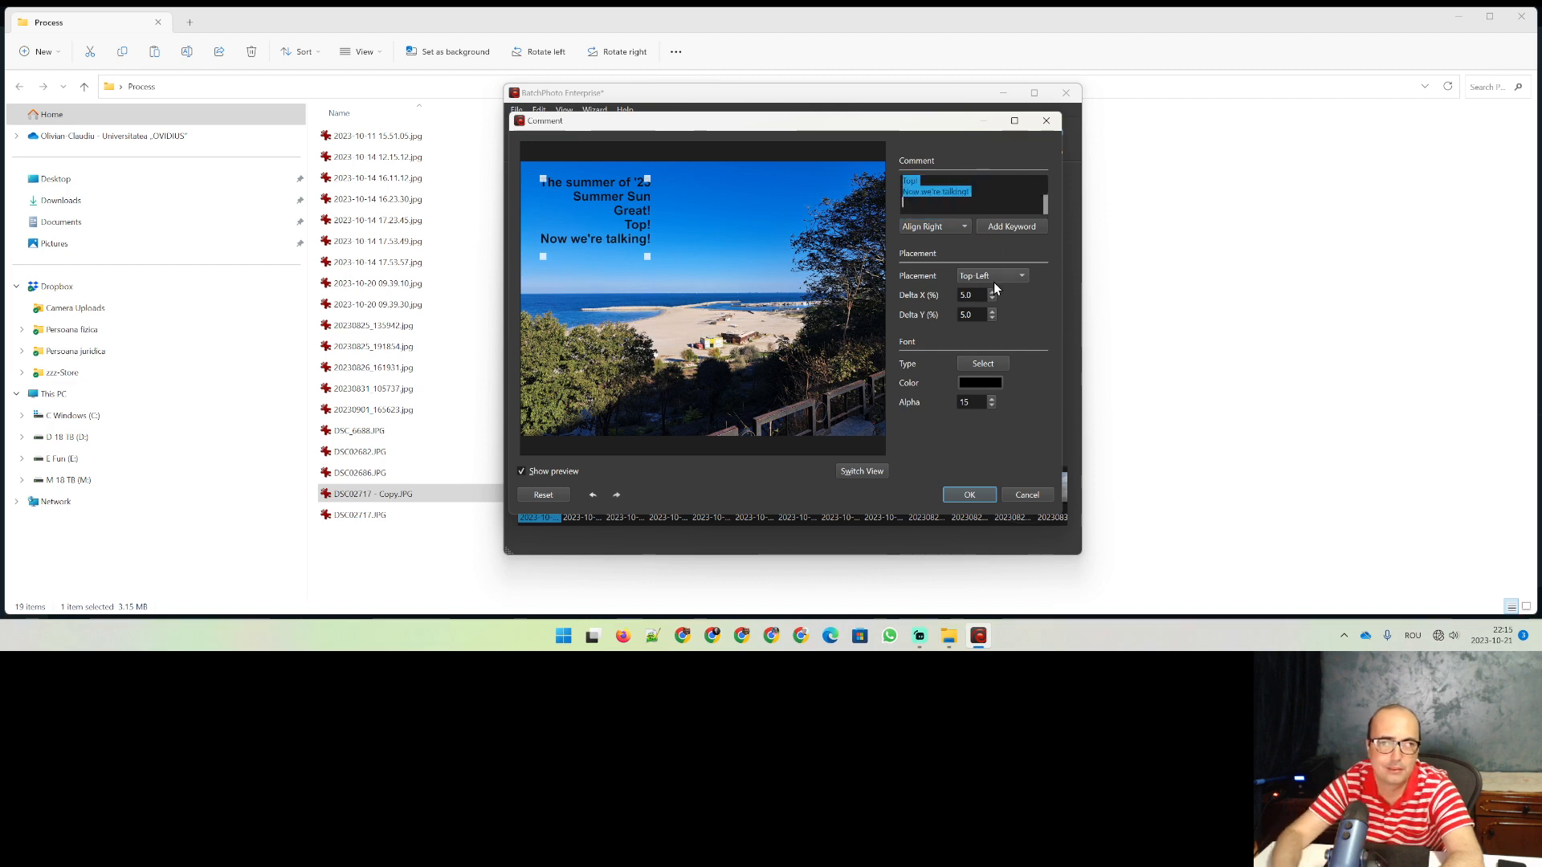
{"action": "key", "text": "Delete"}
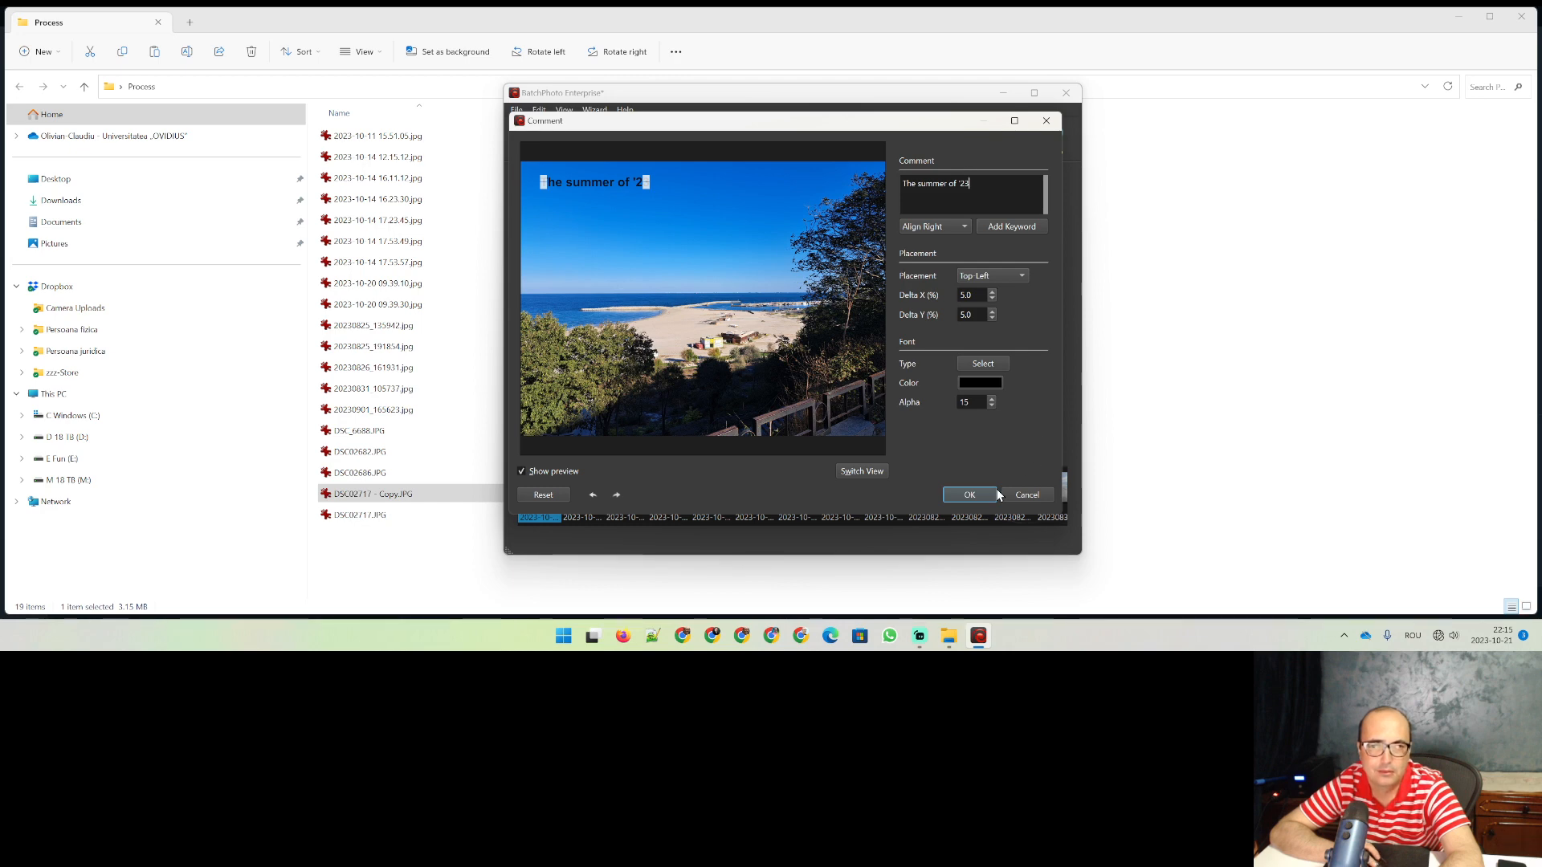
{"action": "left_click", "coordinate": [971, 493]}
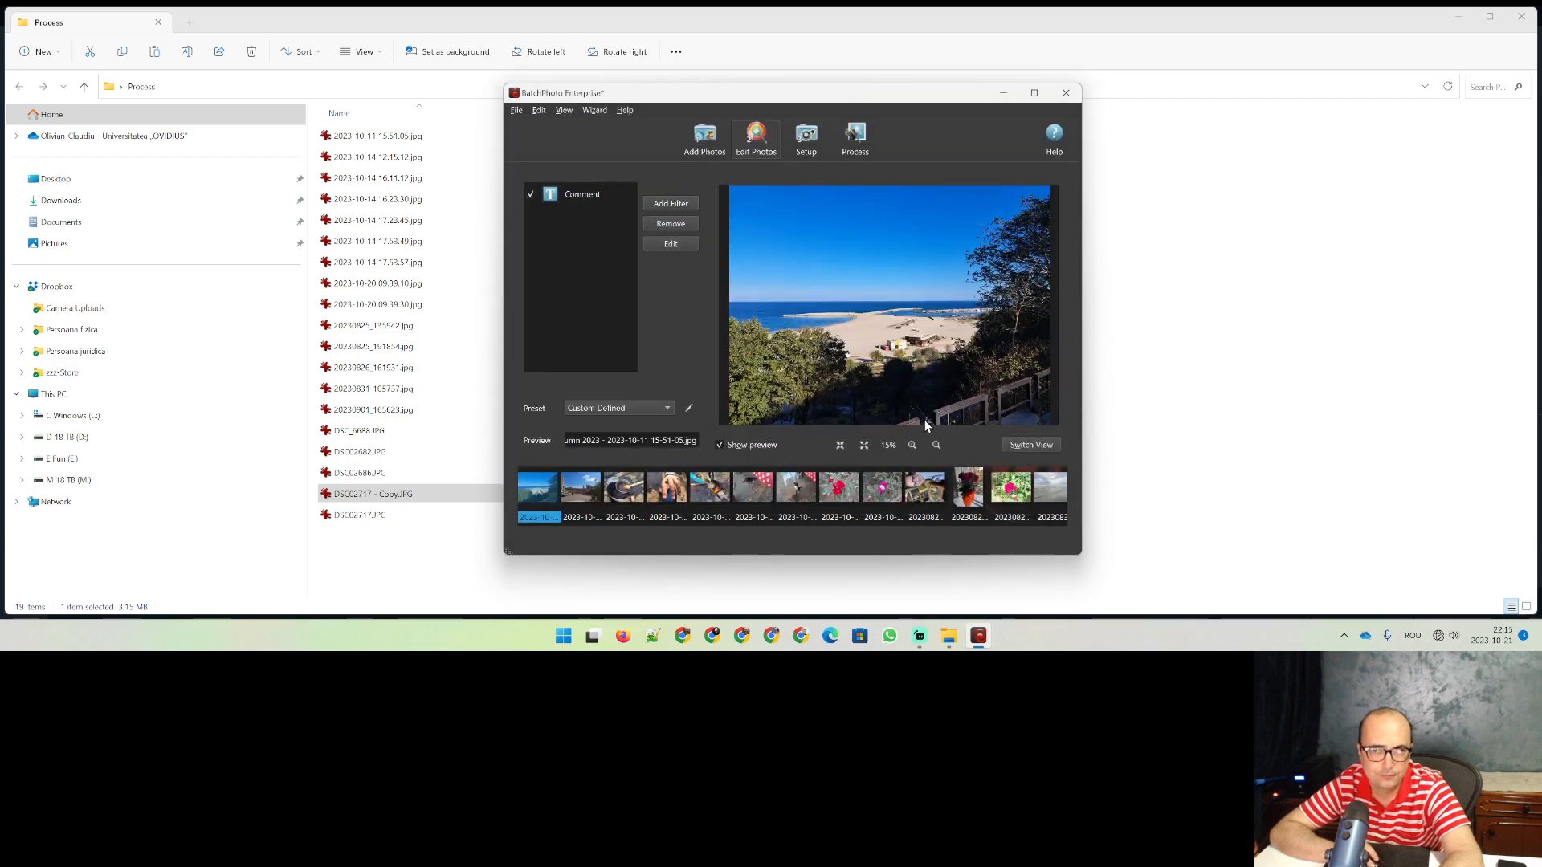
Step: Preview the comment on several other photos, including the campfire pot and the red roses
{"action": "left_click", "coordinate": [636, 488]}
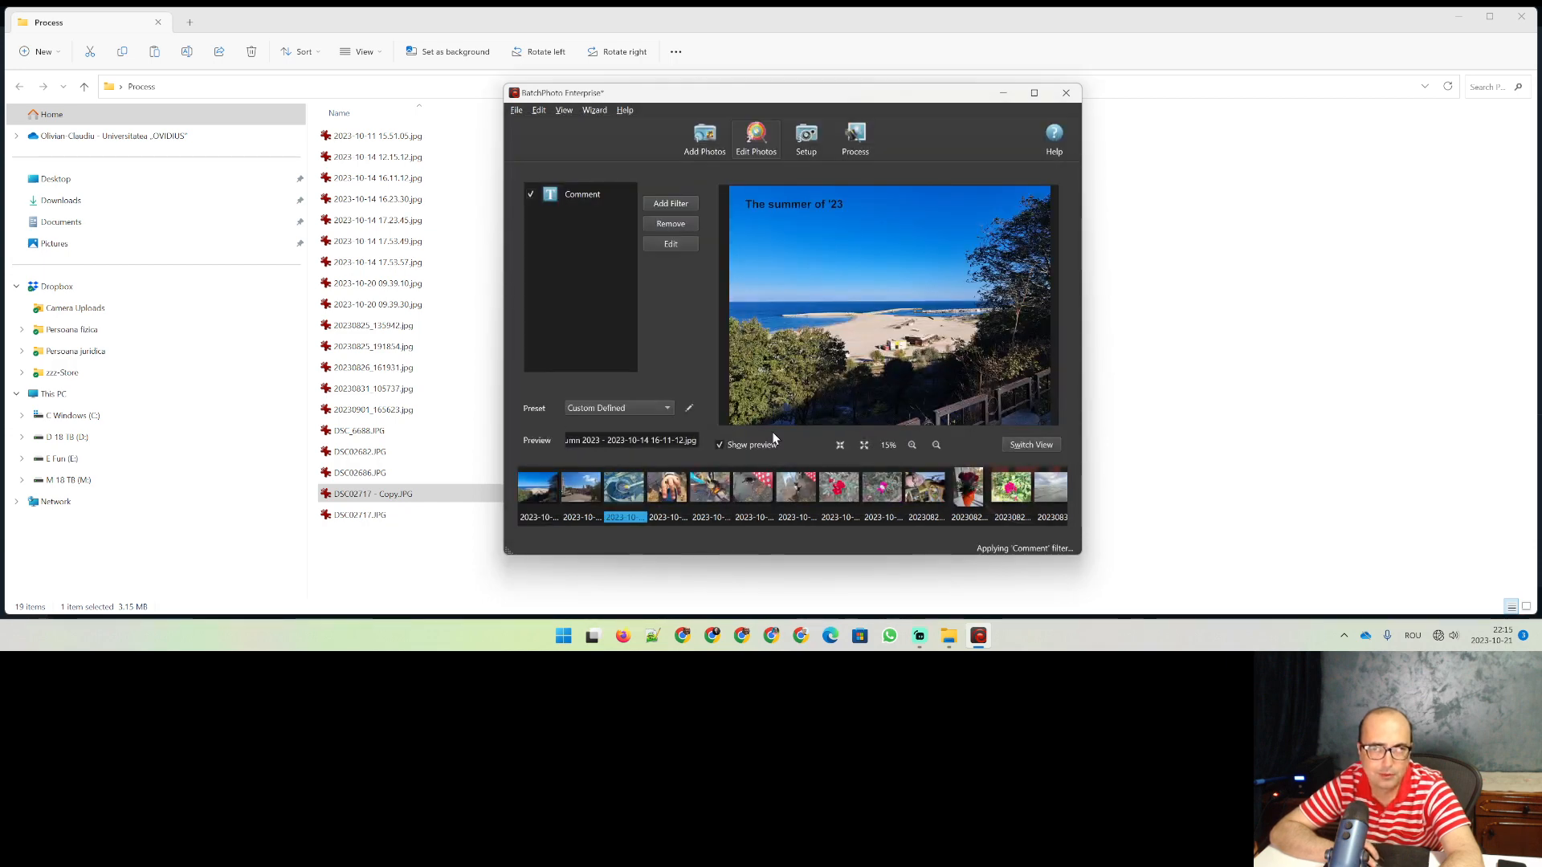
{"action": "left_click", "coordinate": [754, 488]}
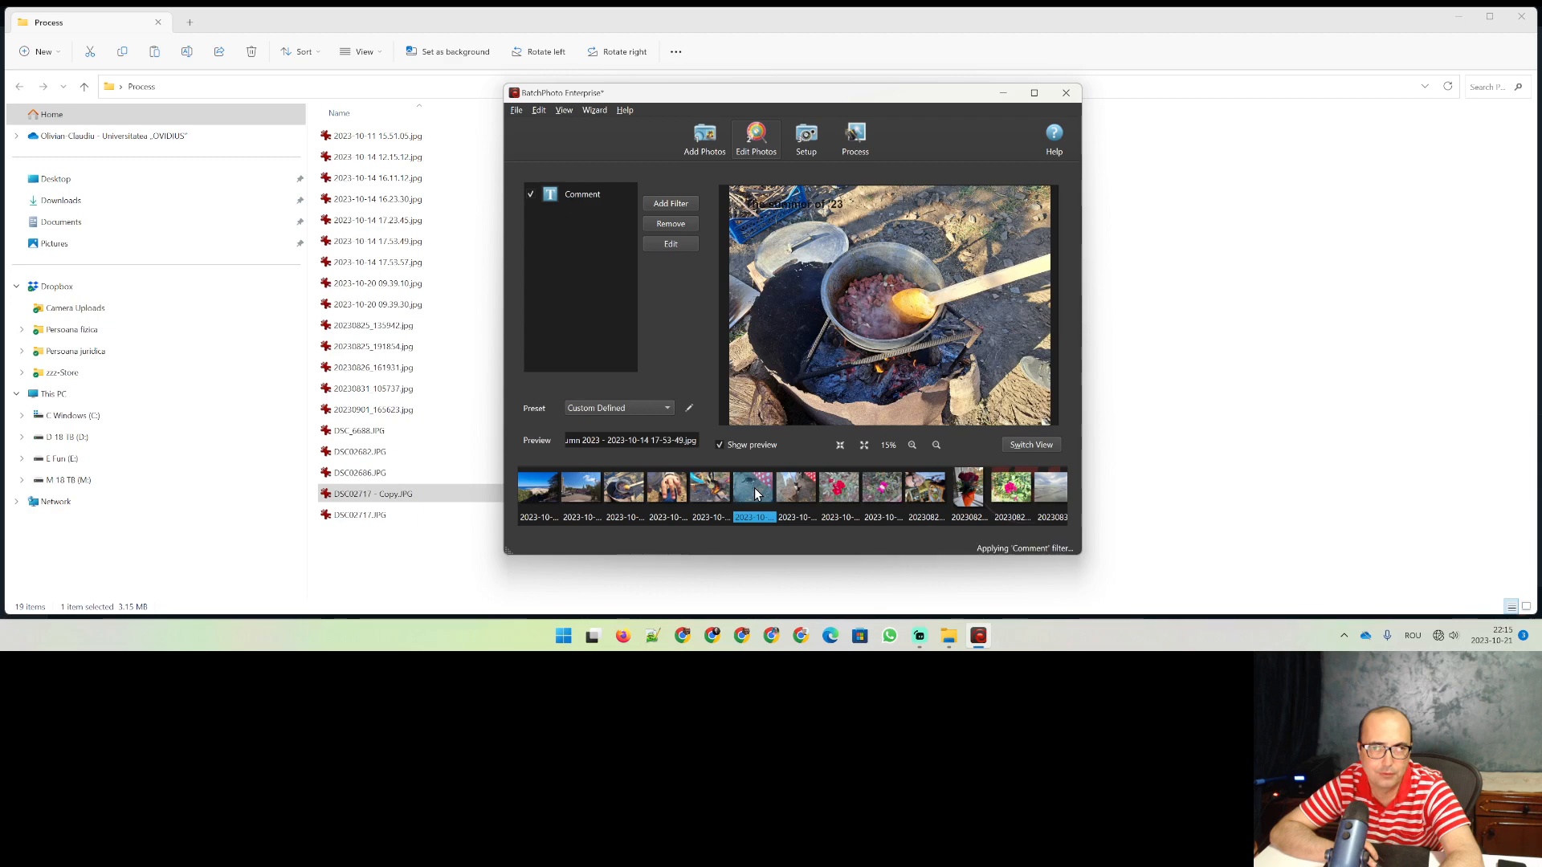
{"action": "left_click", "coordinate": [829, 491]}
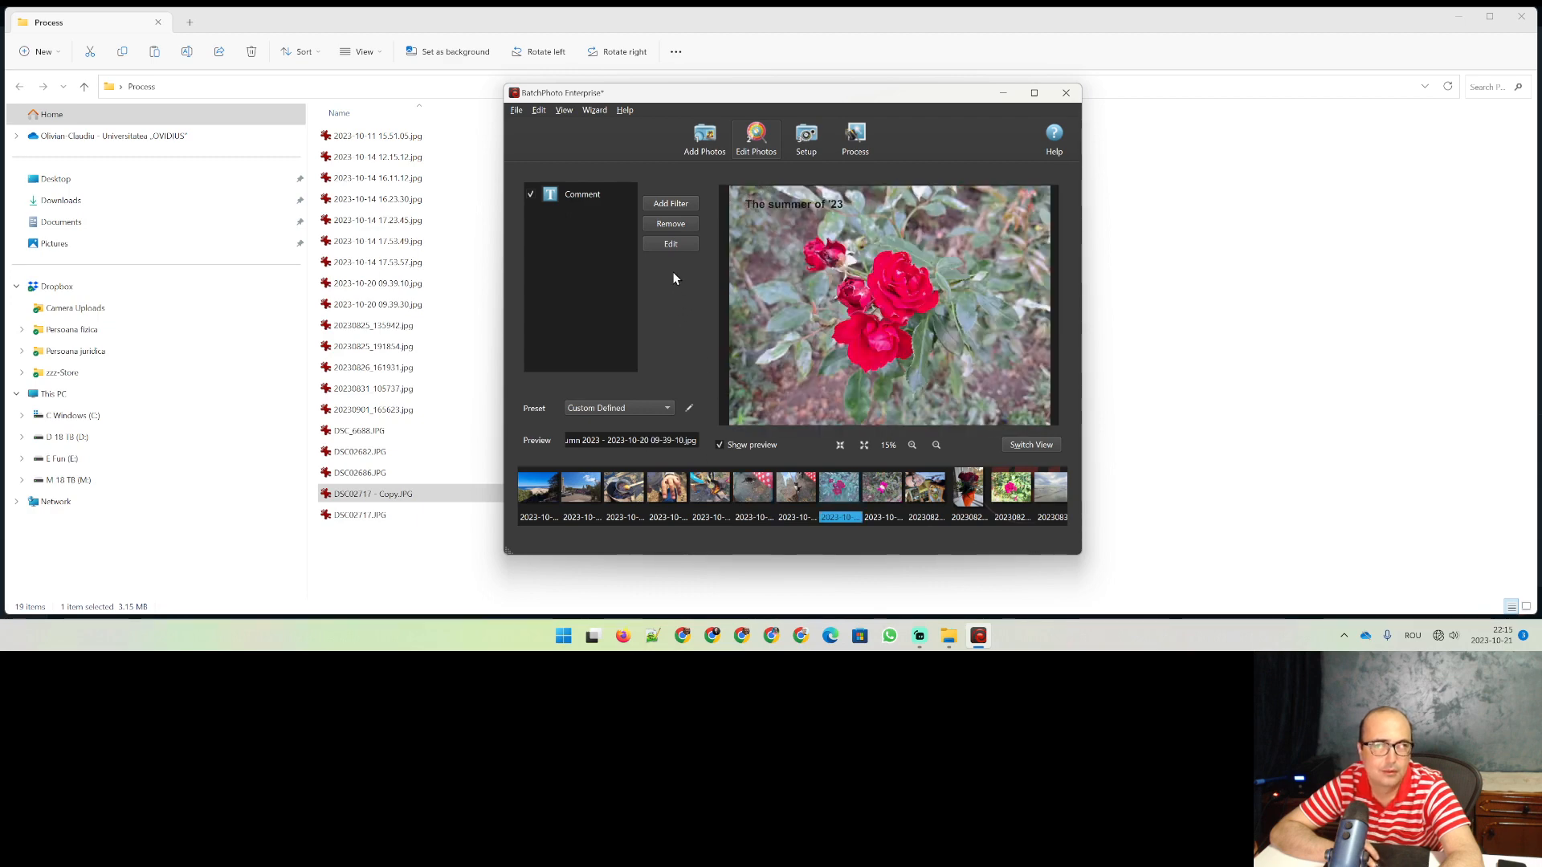
Step: Add the Watermark-Text filter from the Annotate category to the photos and open its settings
{"action": "left_click", "coordinate": [668, 203]}
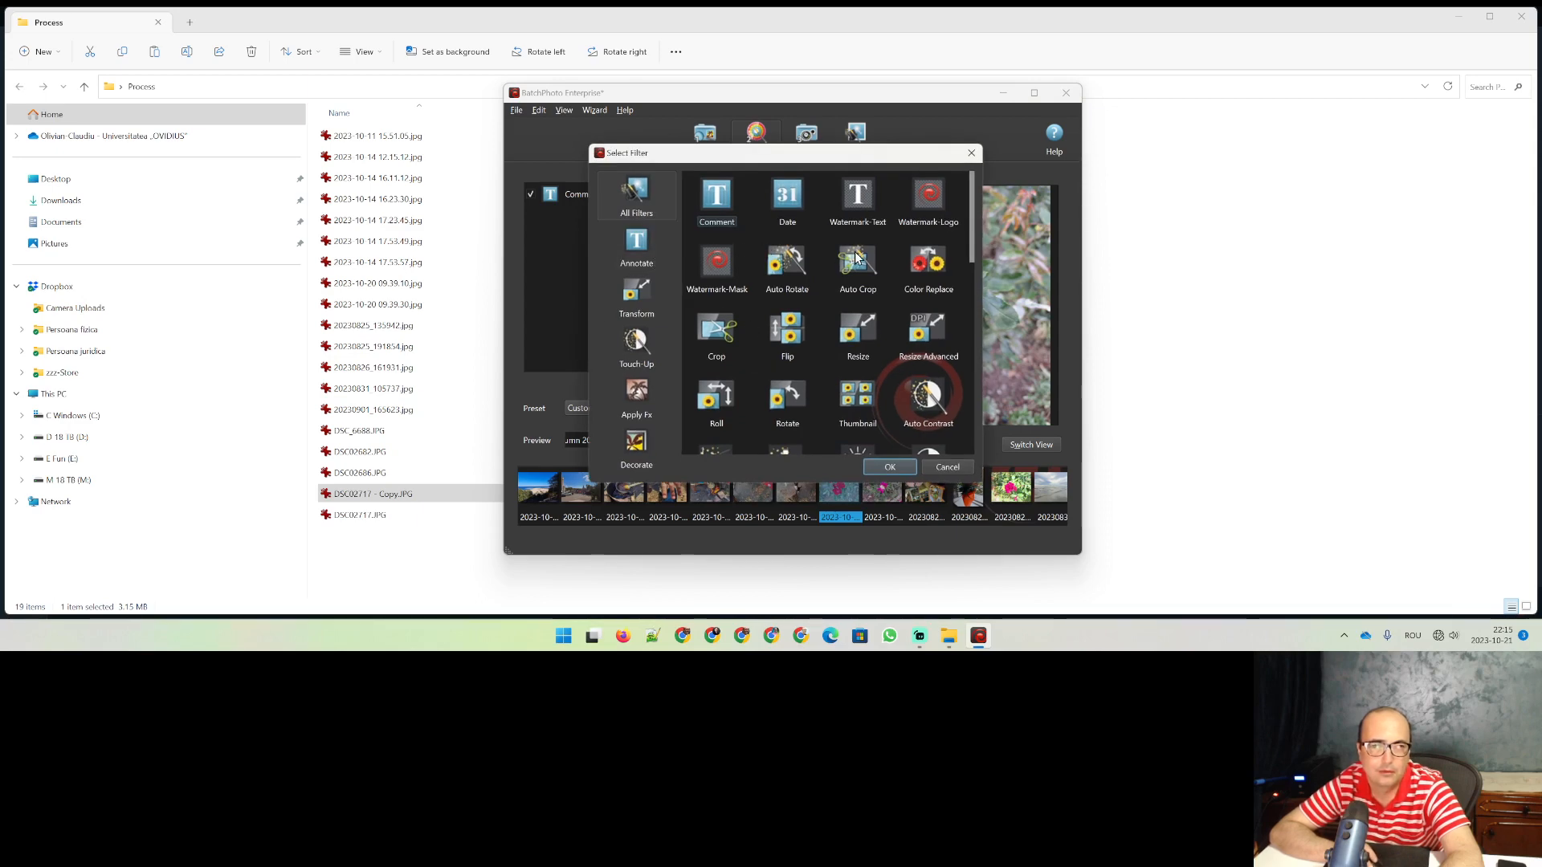
{"action": "left_click", "coordinate": [859, 199]}
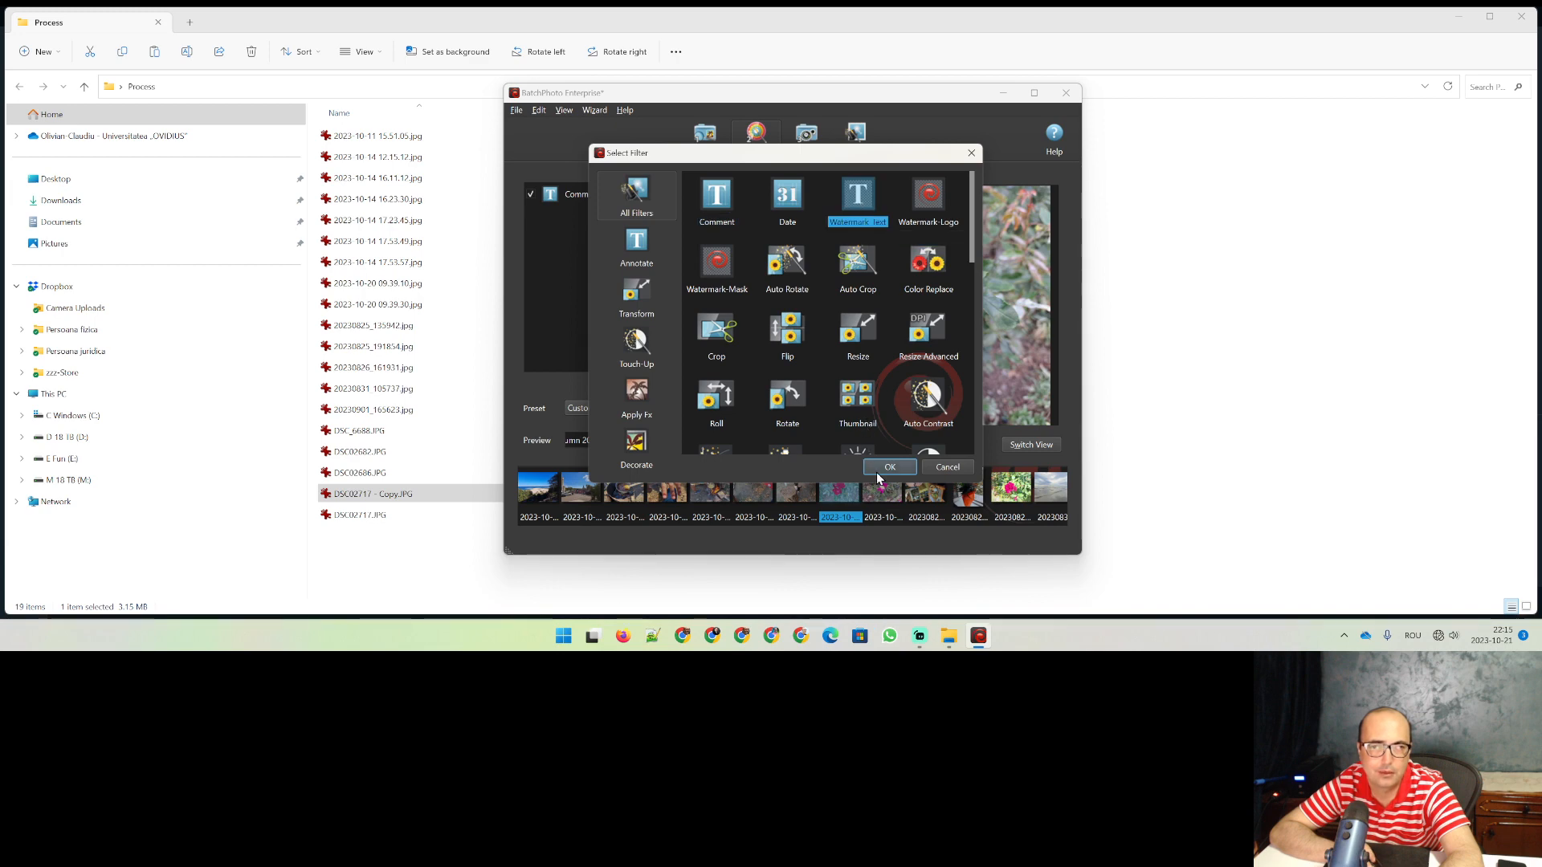
{"action": "left_click", "coordinate": [641, 255]}
{"action": "left_click", "coordinate": [837, 215]}
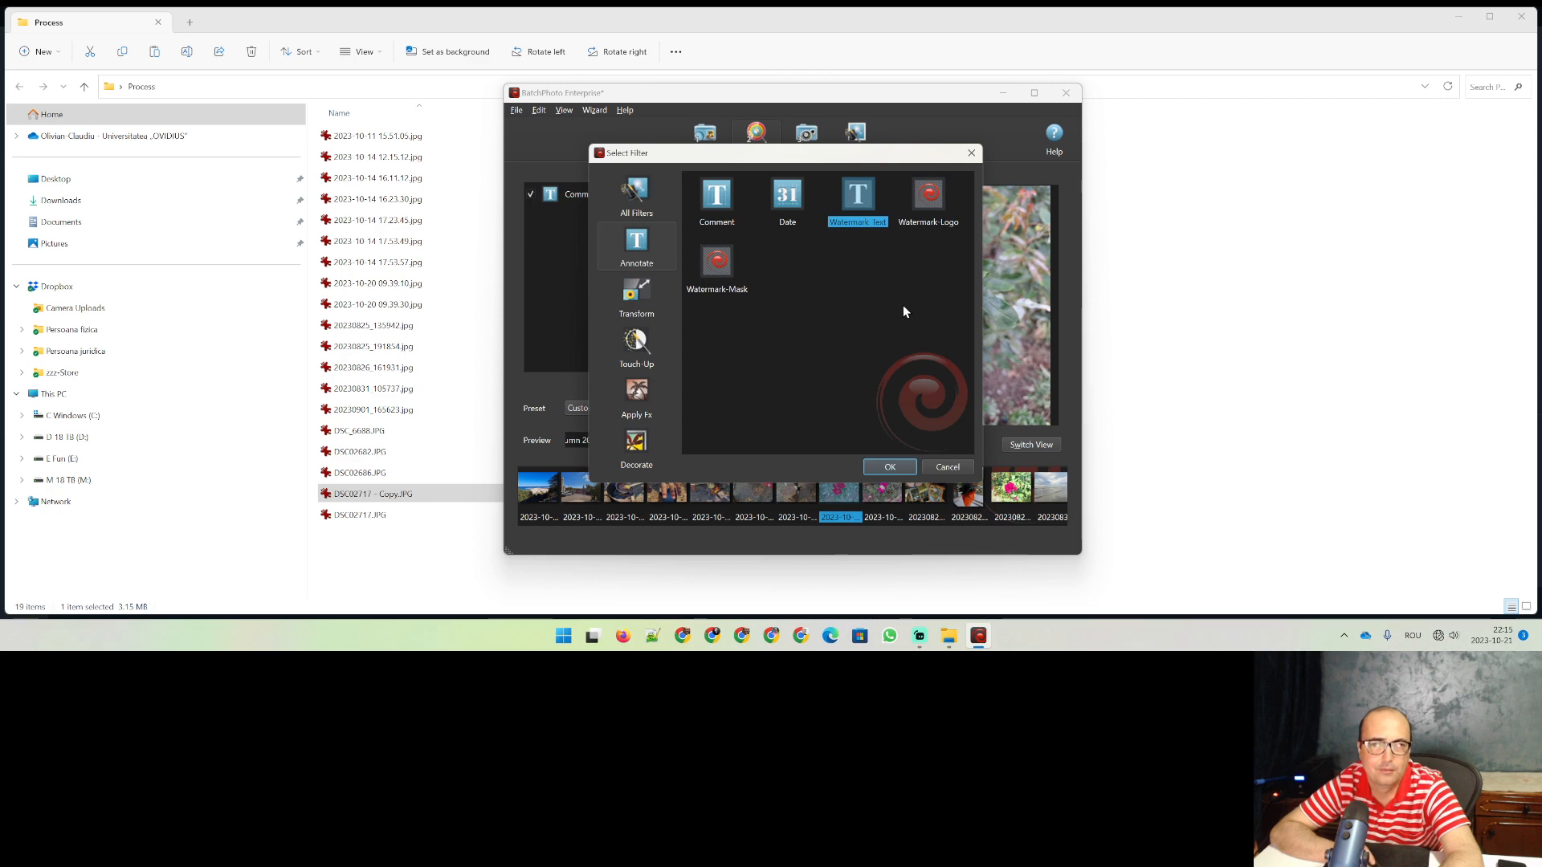
{"action": "left_click", "coordinate": [884, 463]}
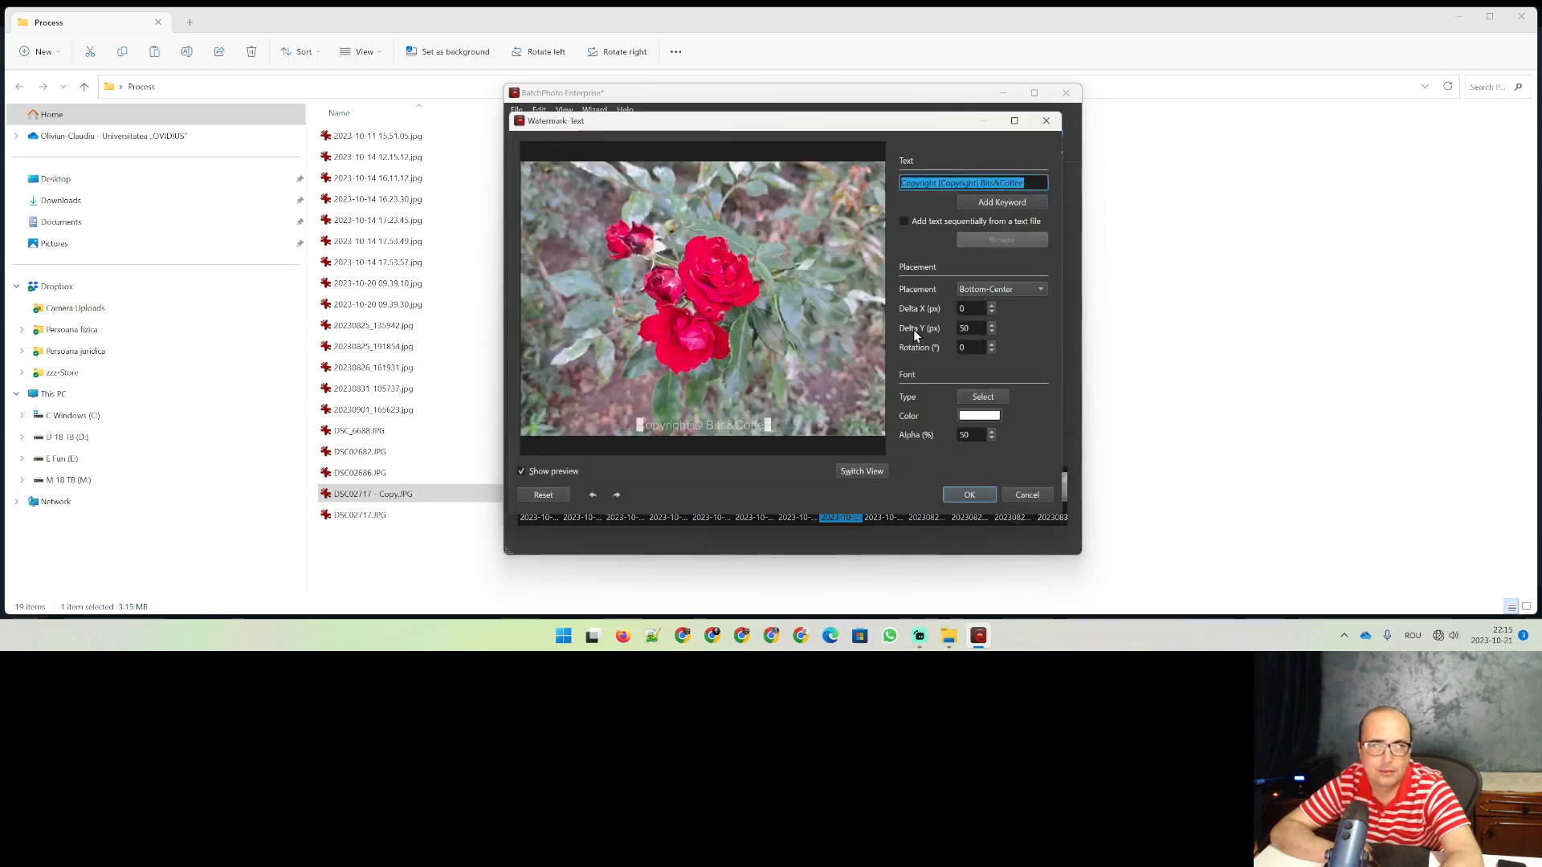
Step: Change the watermark text to the [Copyright] keyword followed by the photographer's full name
{"action": "type", "text": "by"}
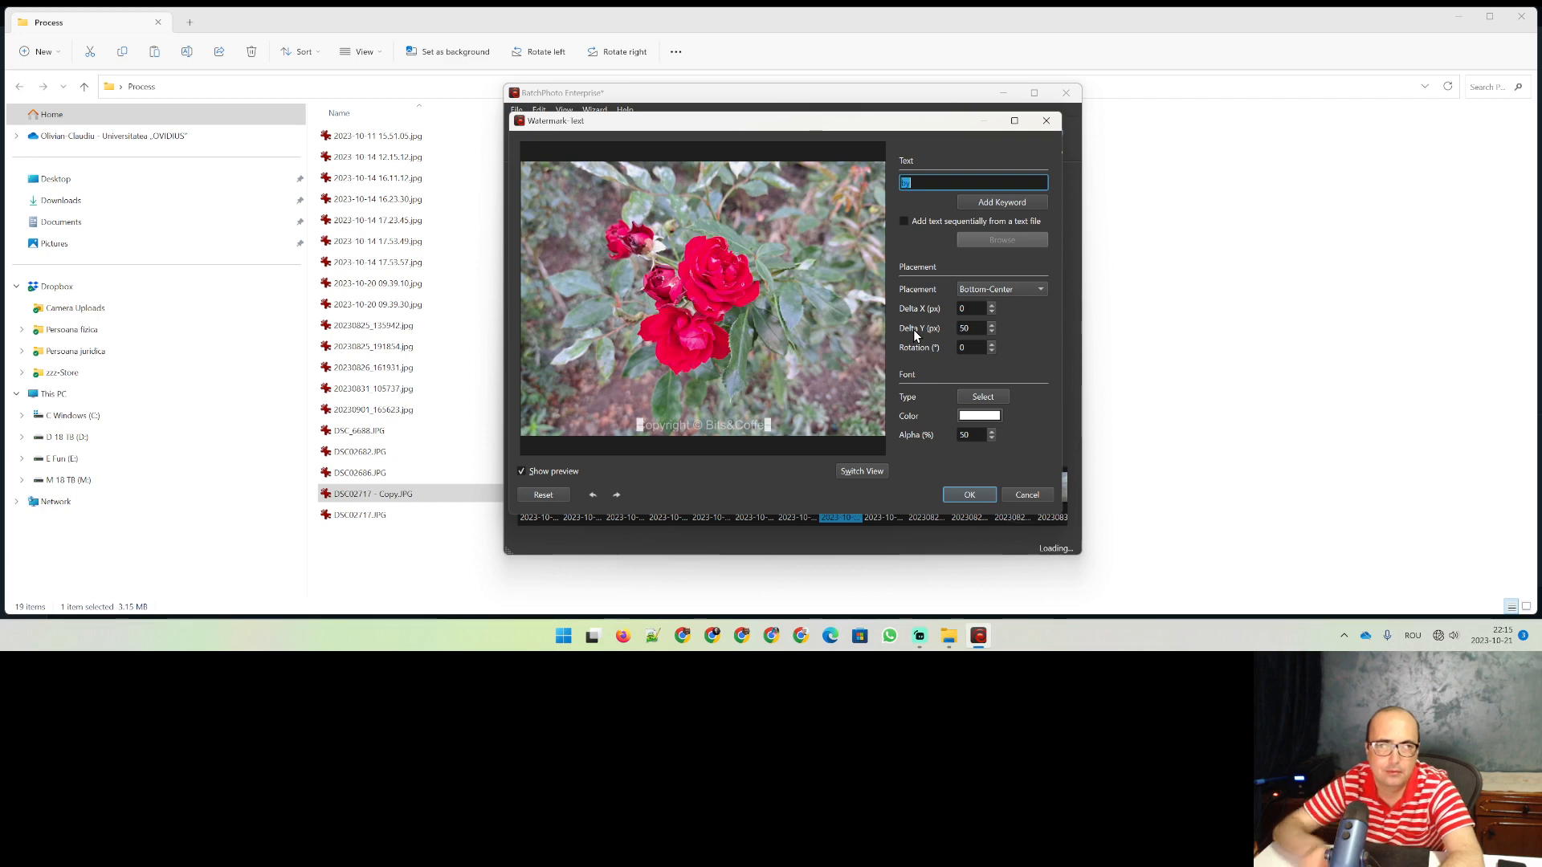
{"action": "key", "text": "ctrl+z"}
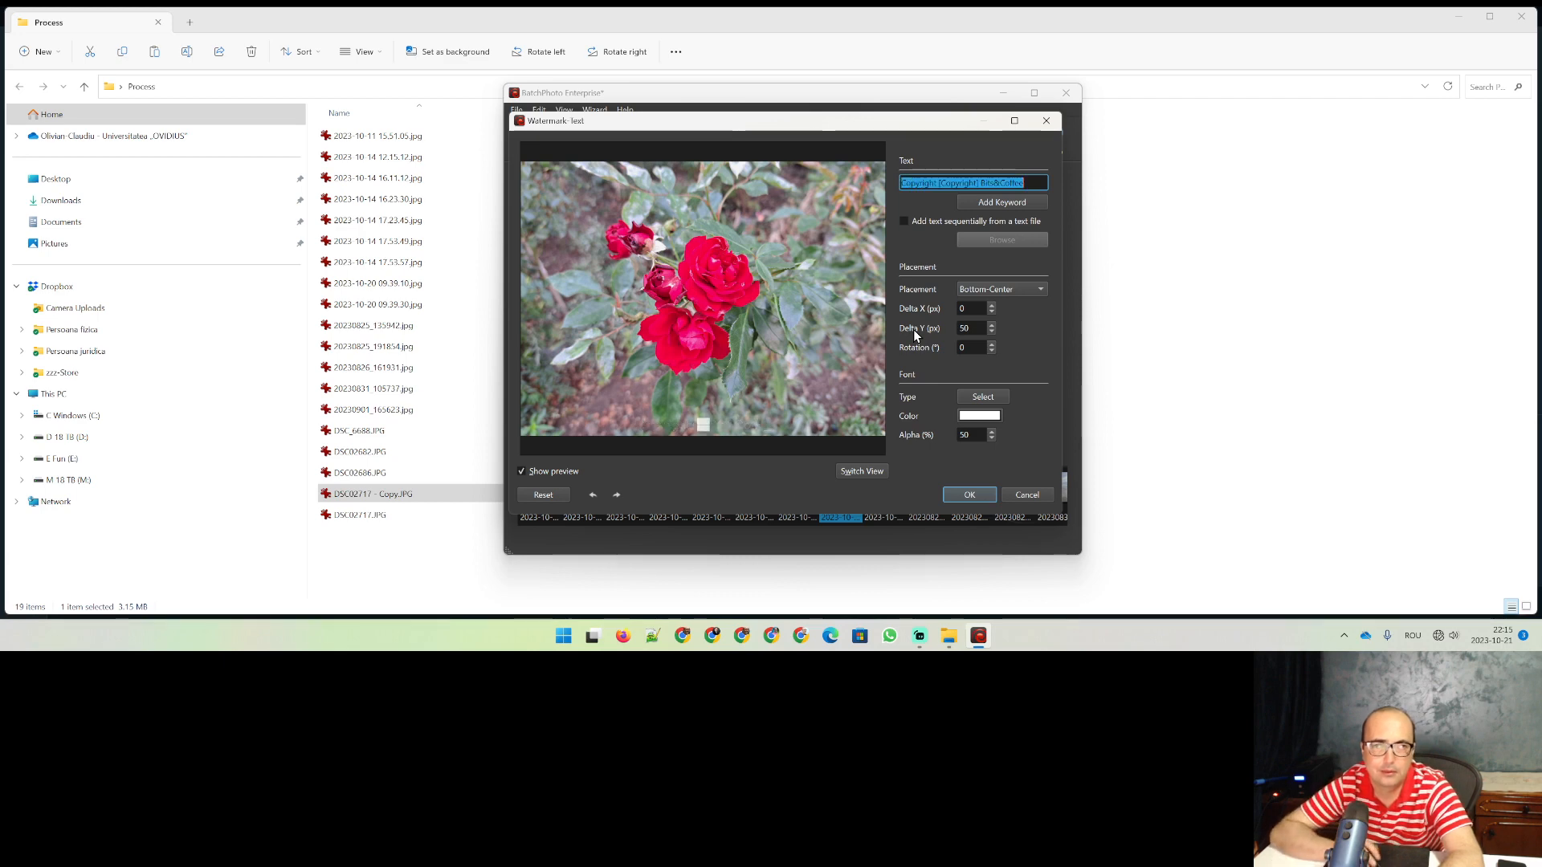
{"action": "key", "text": "Home"}
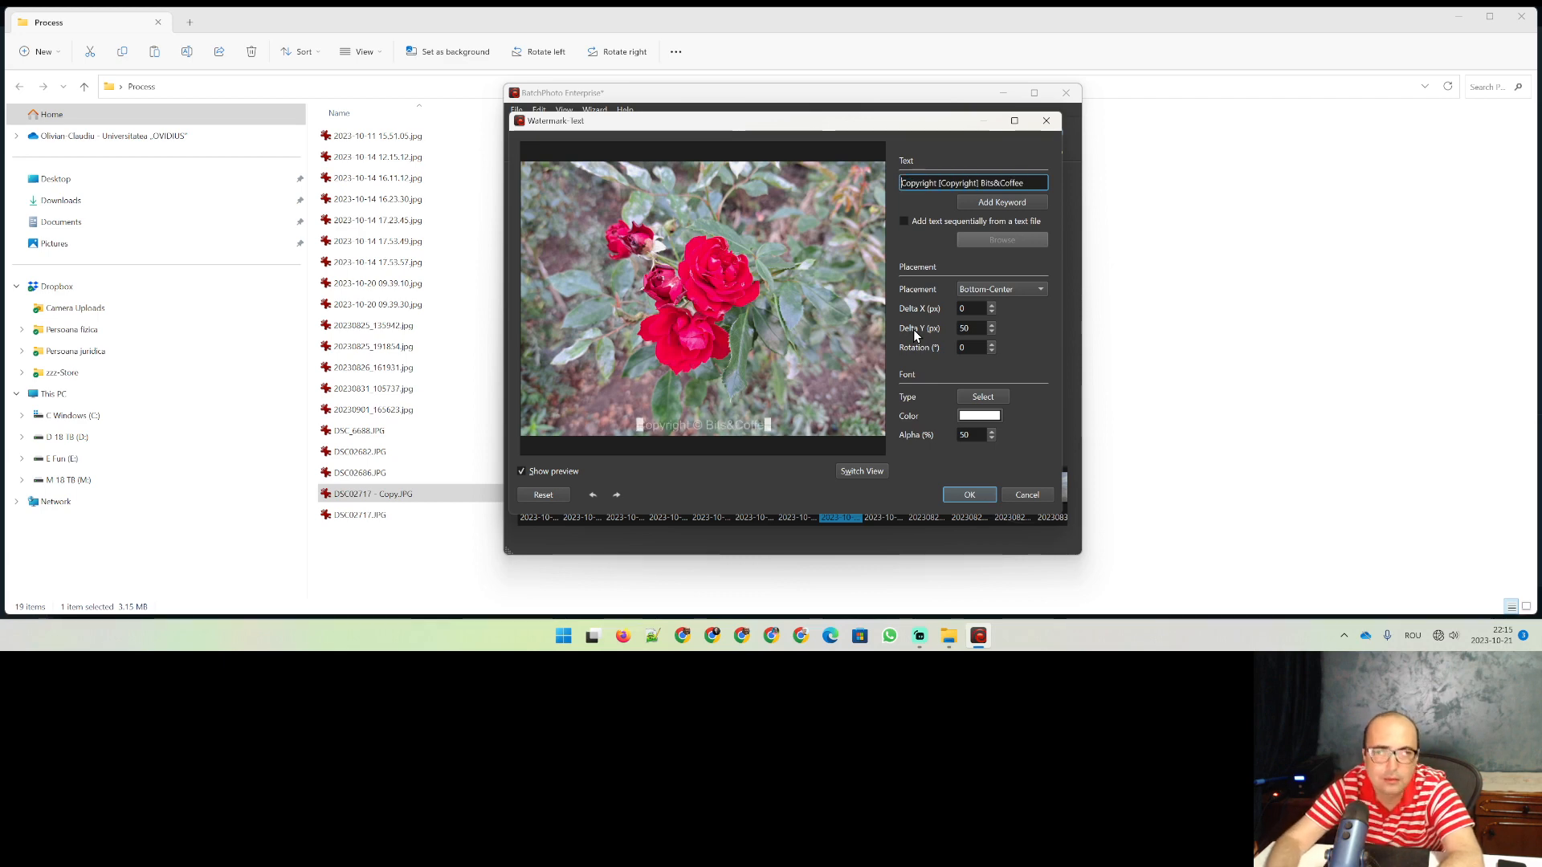
{"action": "key", "text": "ctrl+shift+Right"}
{"action": "key", "text": "Delete"}
{"action": "key", "text": "End"}
{"action": "key", "text": "ctrl+shift+Left"}
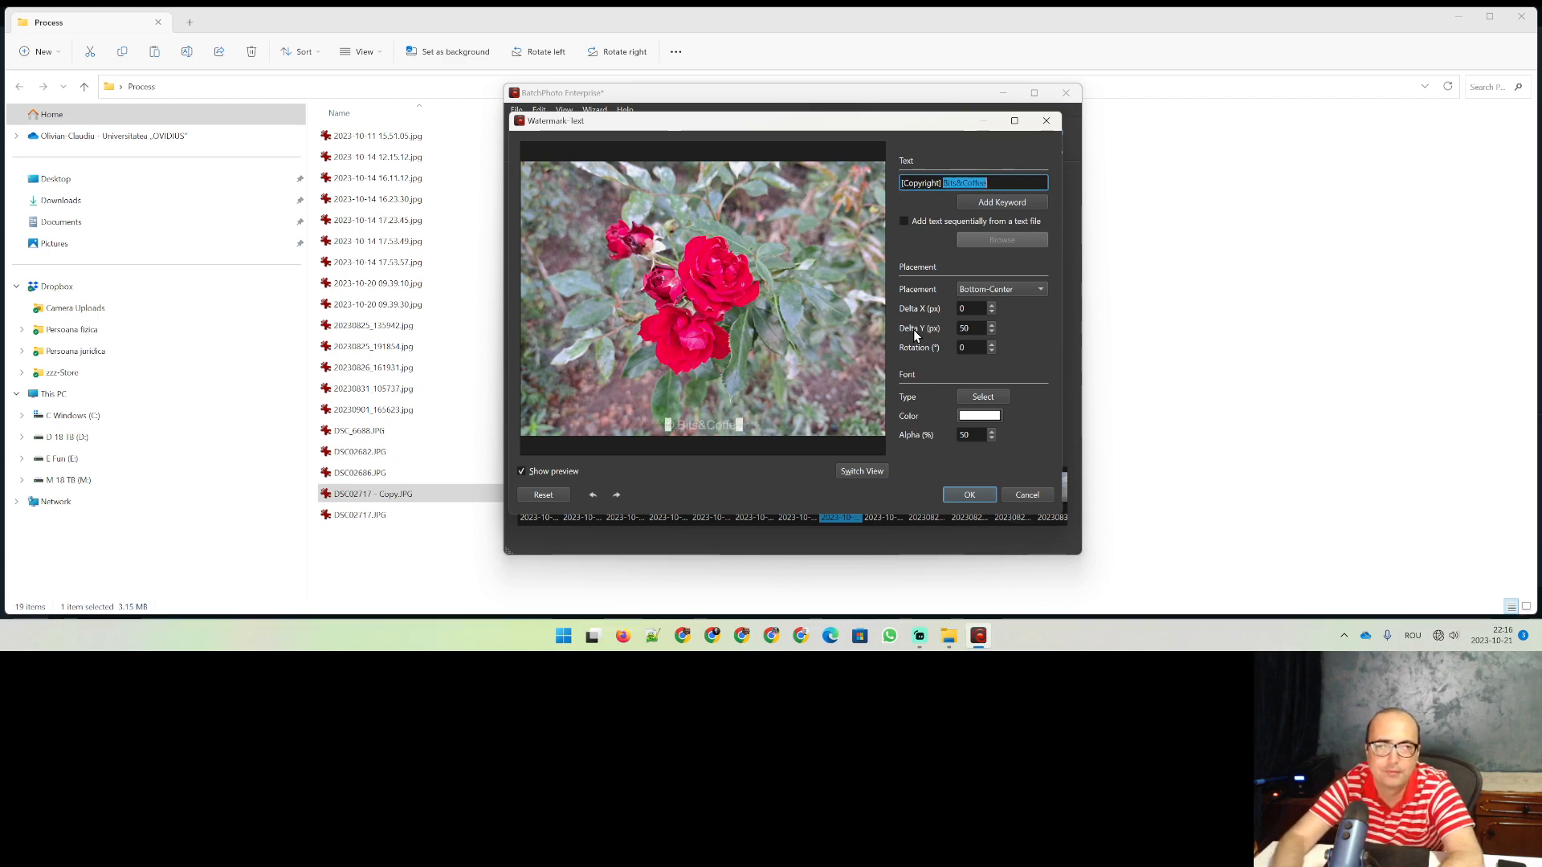
{"action": "type", "text": "Olivian B"}
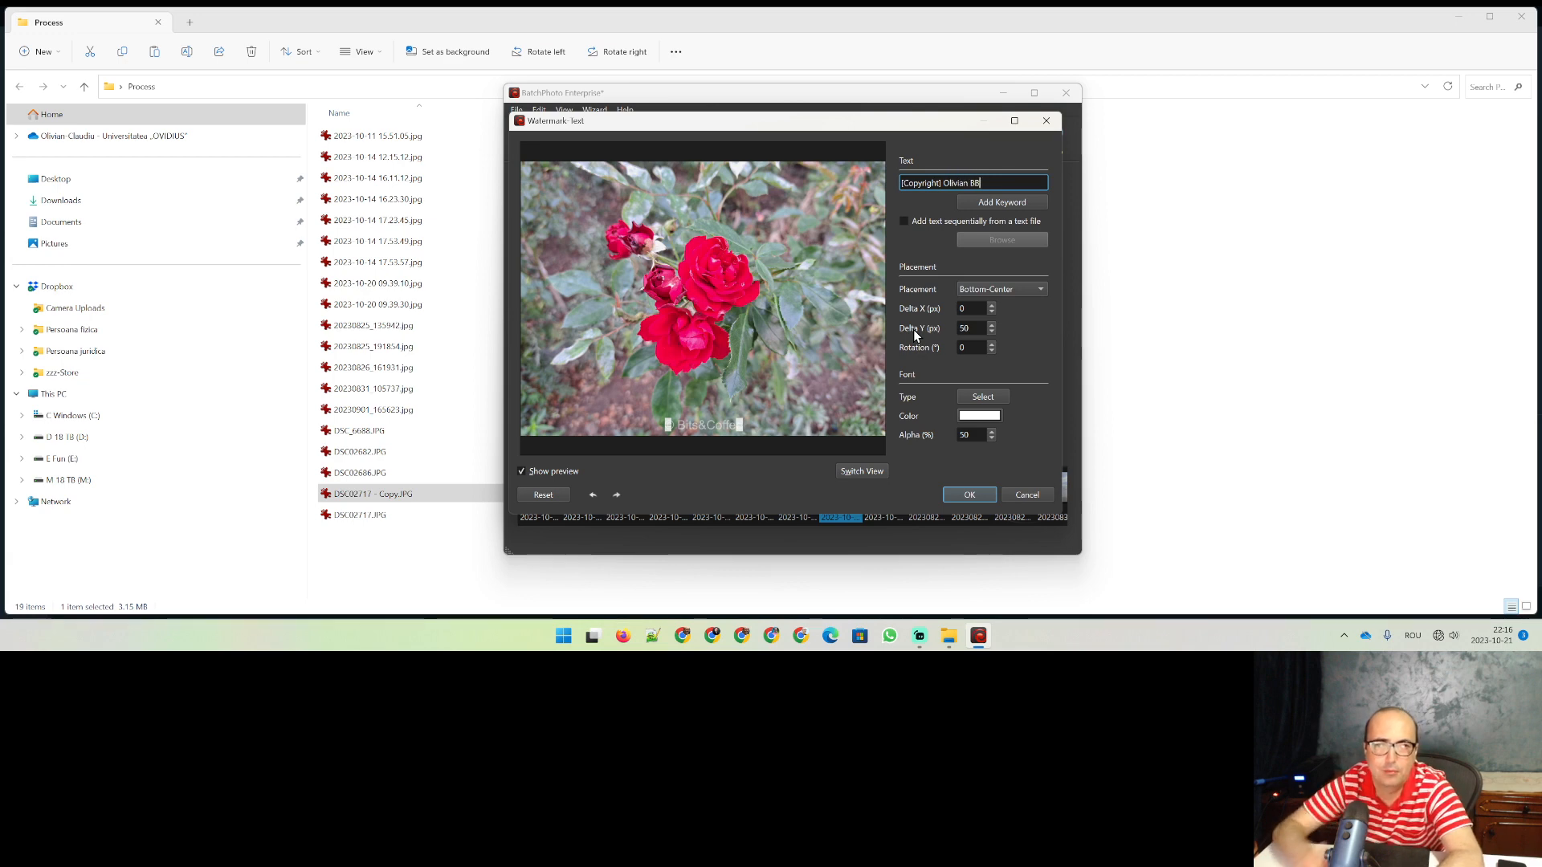
{"action": "type", "text": "reda"}
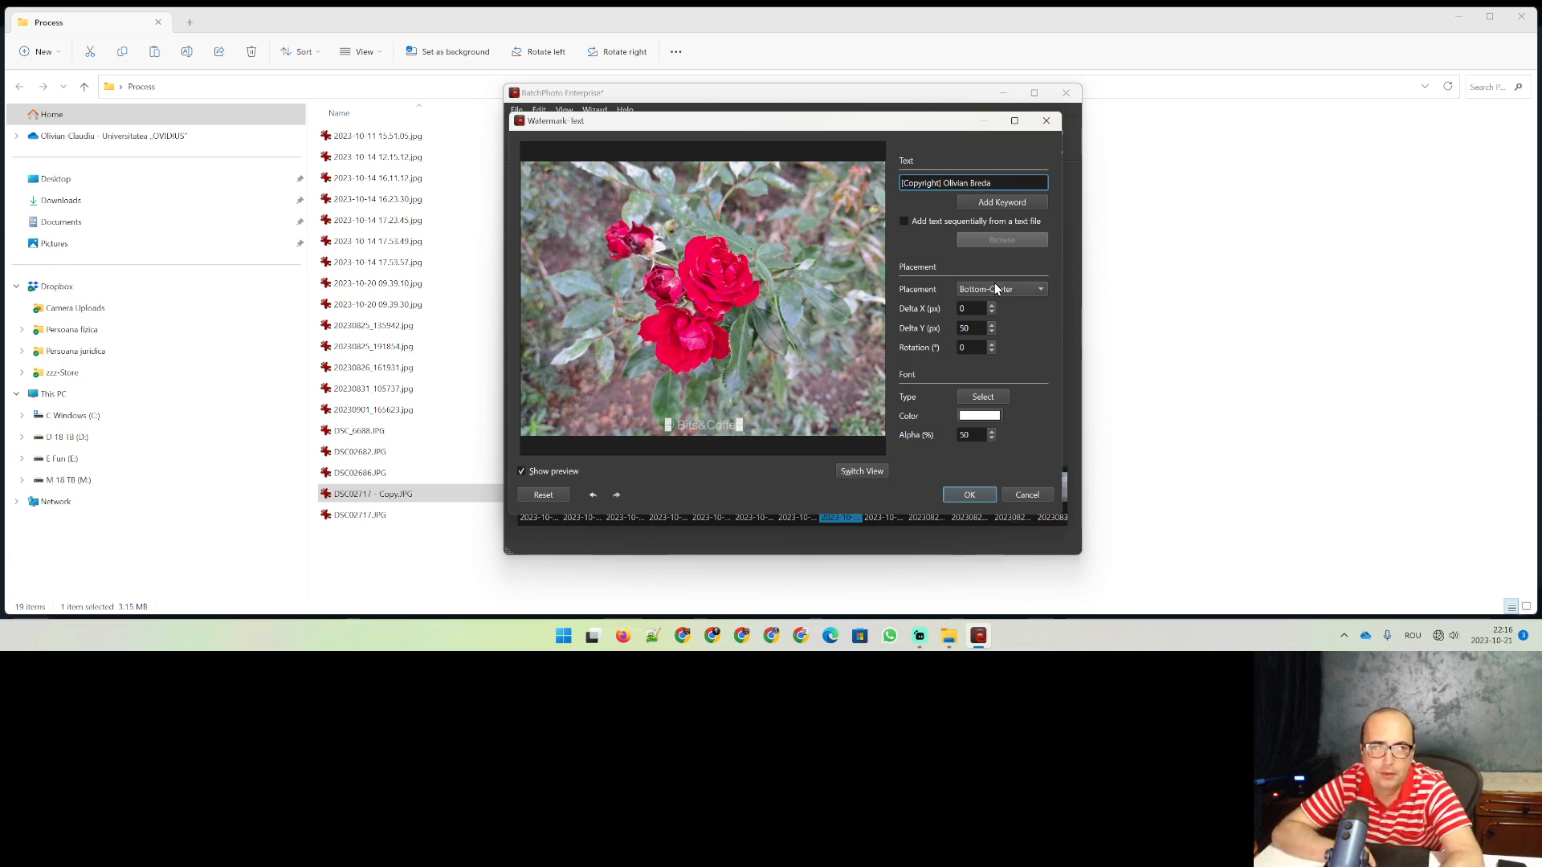
Step: Place the text watermark at Bottom-Right with Delta X and Delta Y both set to 50 px
{"action": "left_click", "coordinate": [1018, 291]}
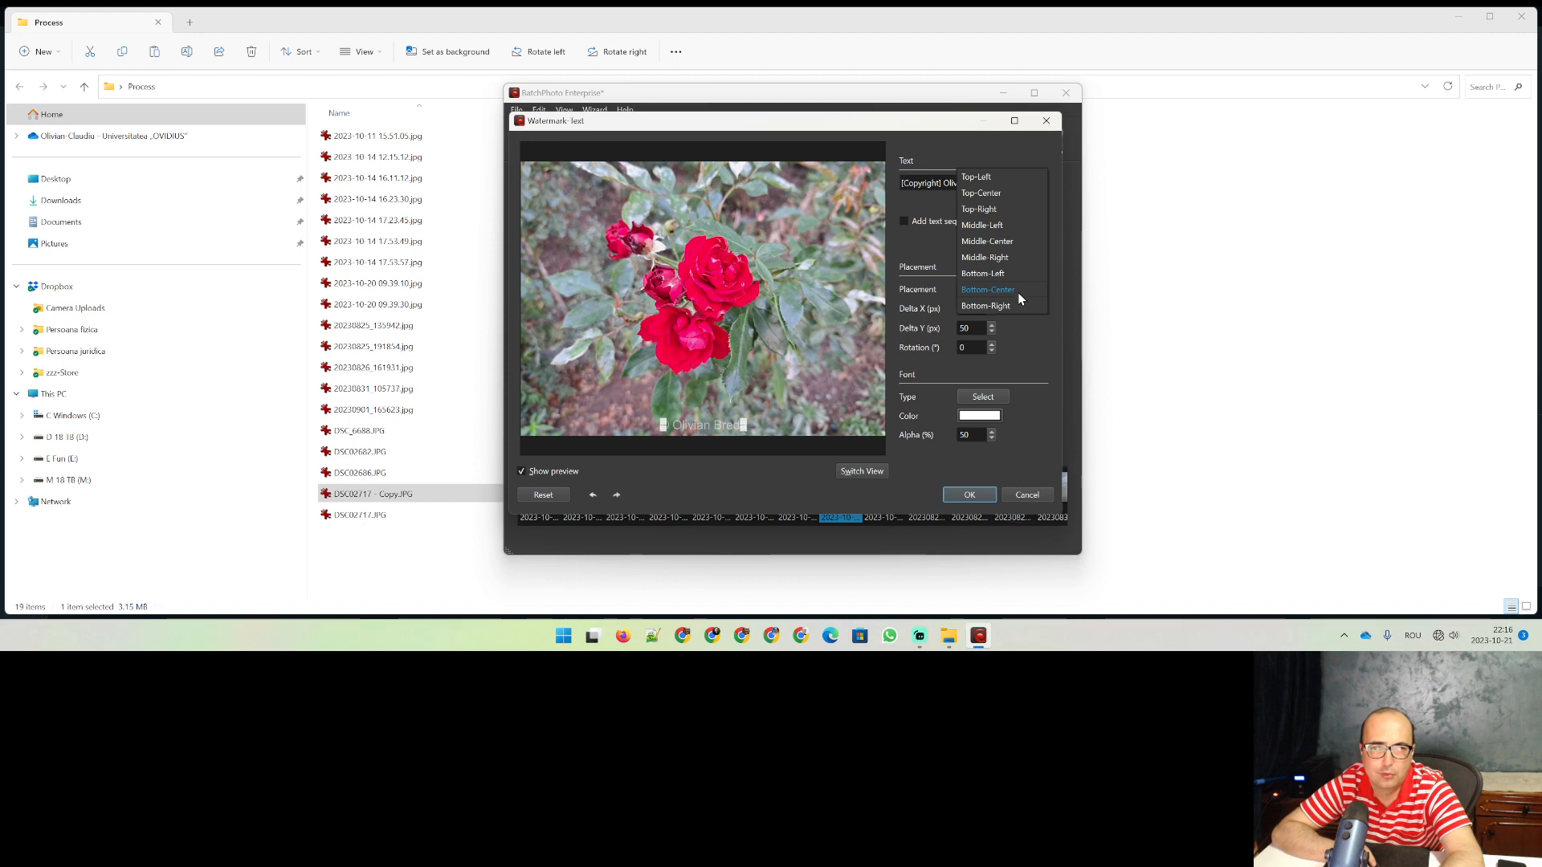
{"action": "left_click", "coordinate": [1008, 306]}
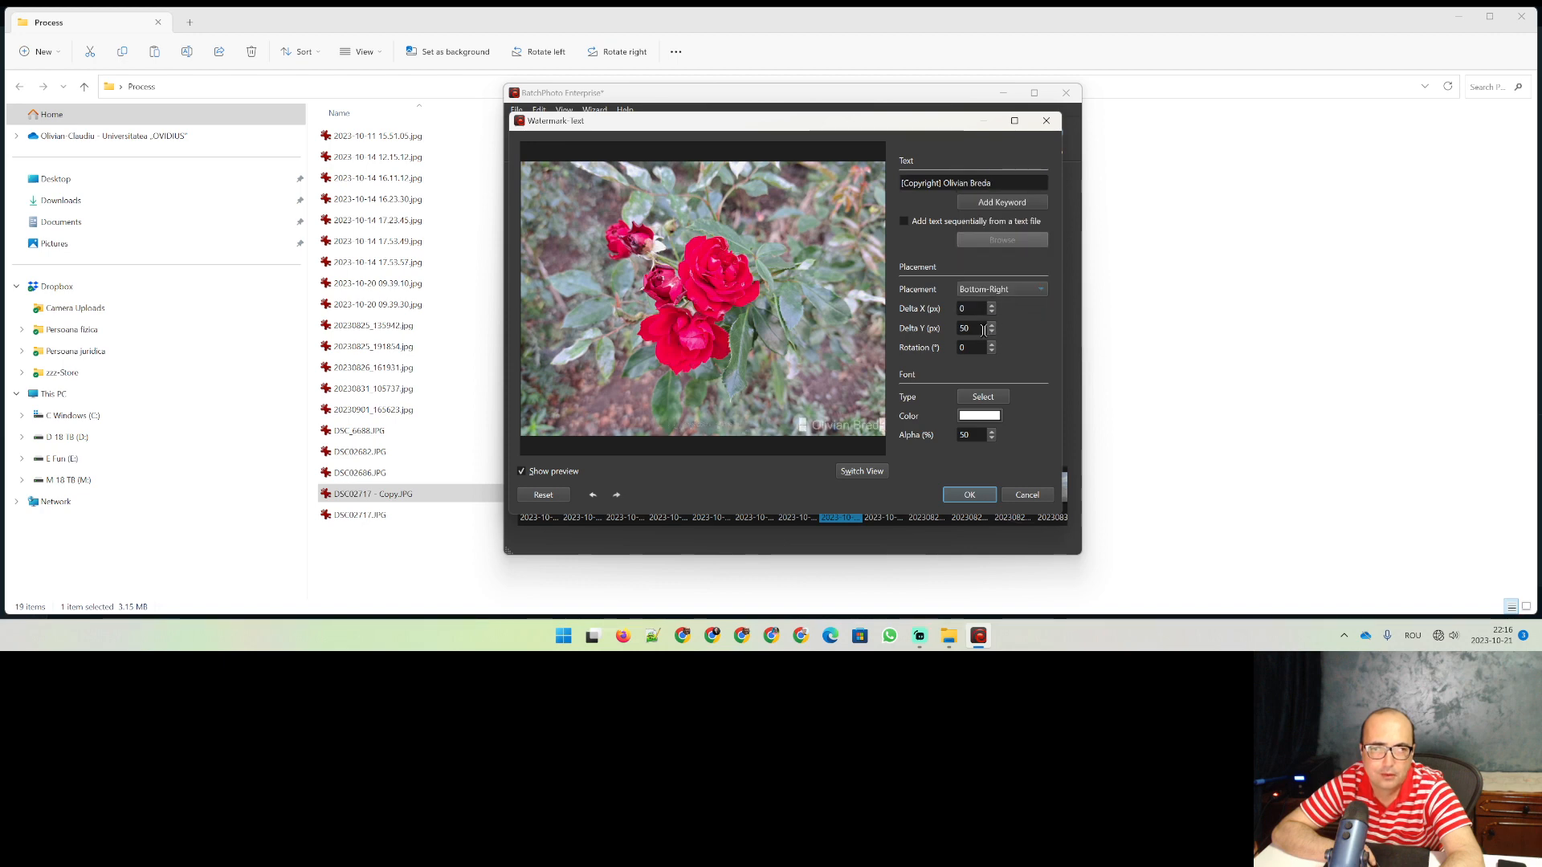
{"action": "left_click", "coordinate": [982, 329]}
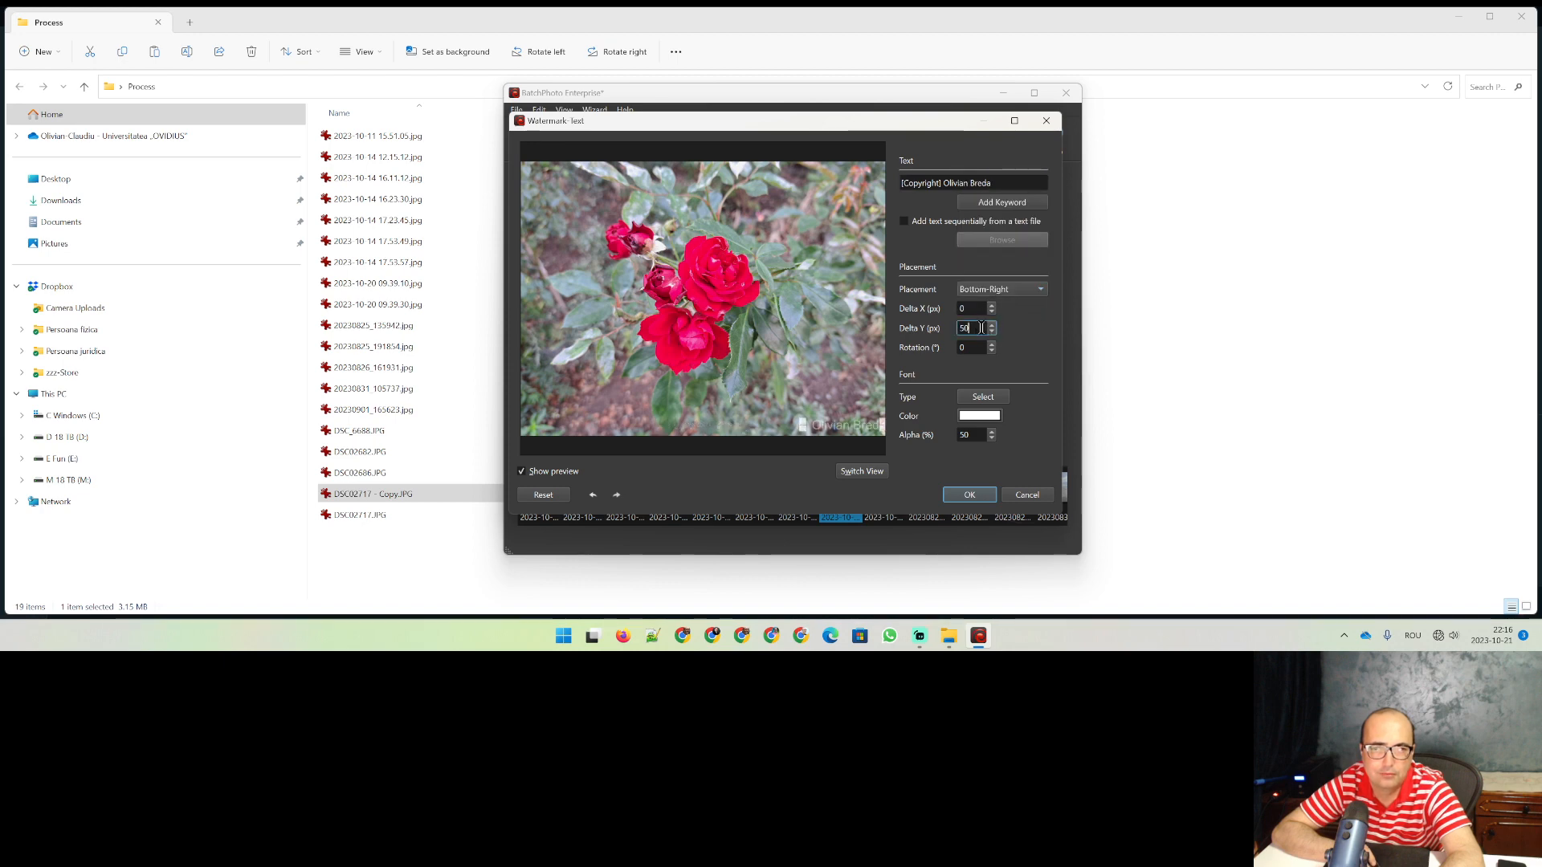
{"action": "key", "text": "BackSpace"}
{"action": "left_click", "coordinate": [976, 309]}
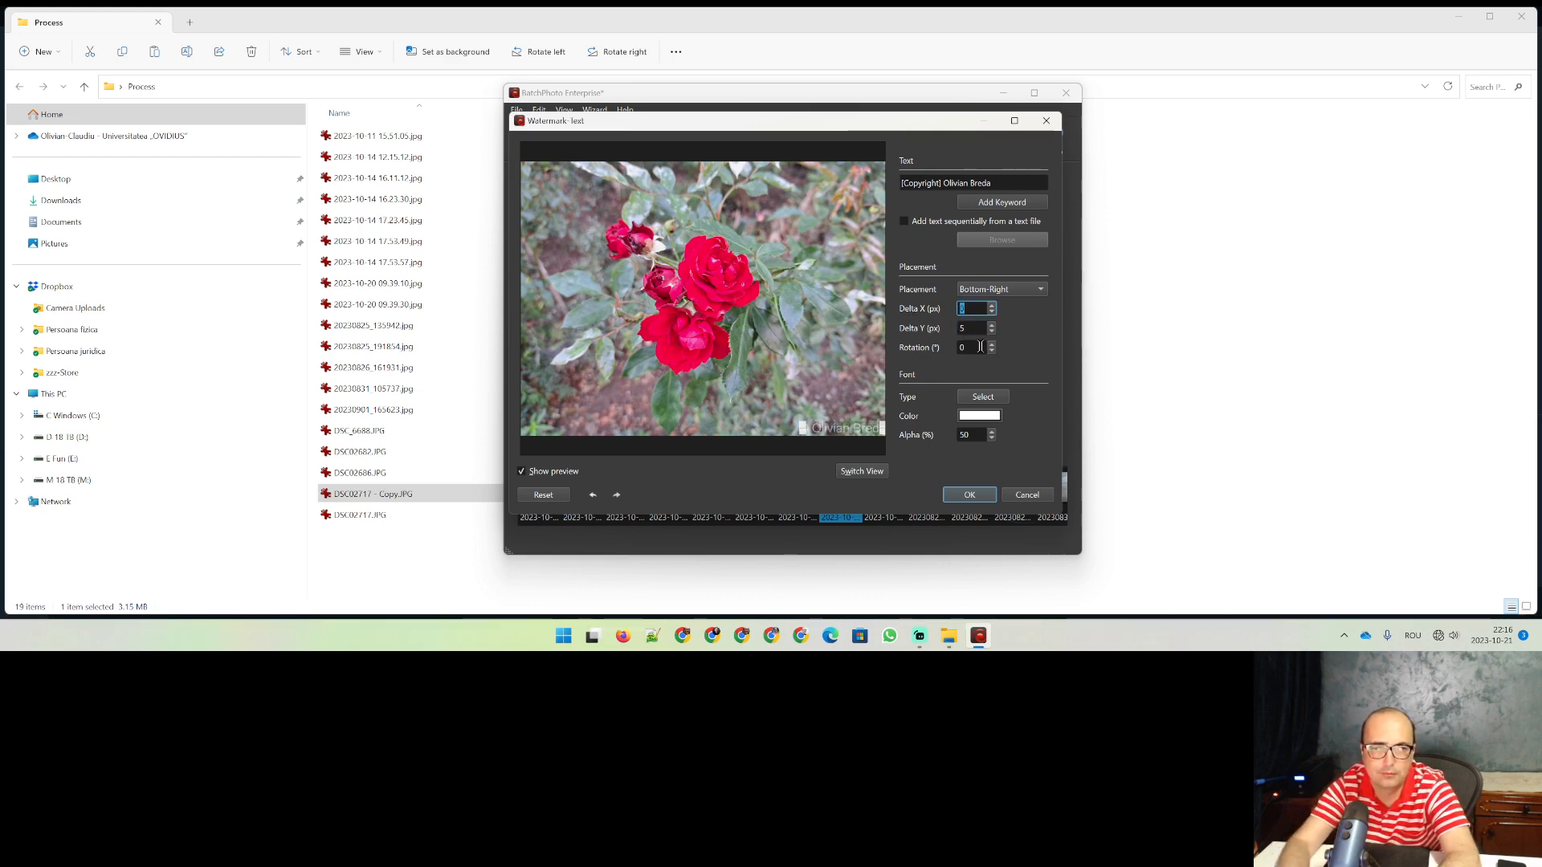
{"action": "type", "text": "50"}
{"action": "key", "text": "Tab"}
{"action": "type", "text": "50"}
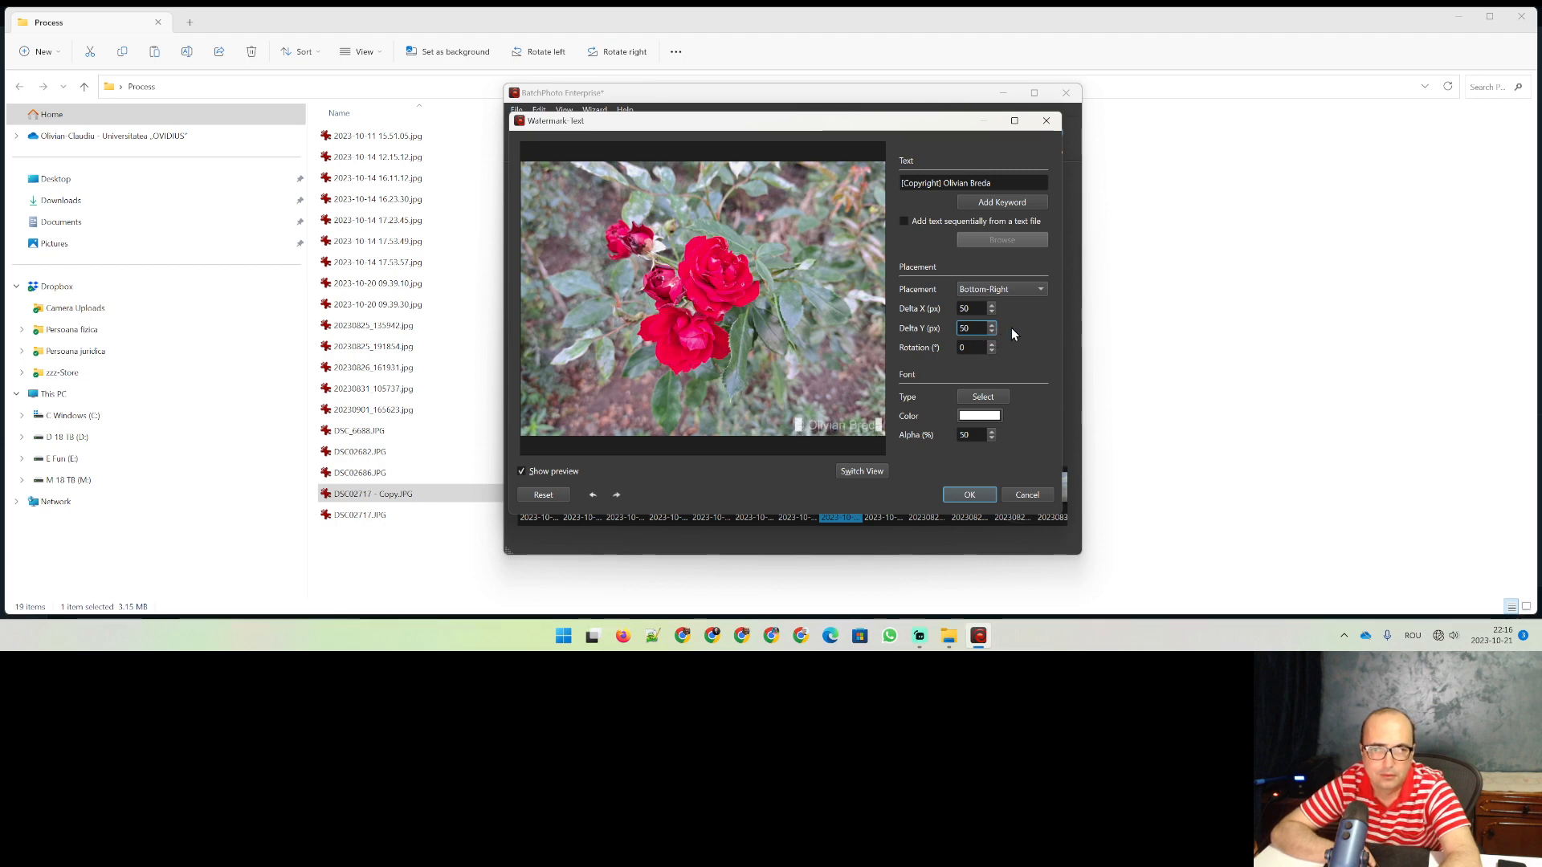
Step: Set the watermark's font color to light pink from the basic colors and accept the Watermark-Text filter
{"action": "left_click", "coordinate": [991, 418]}
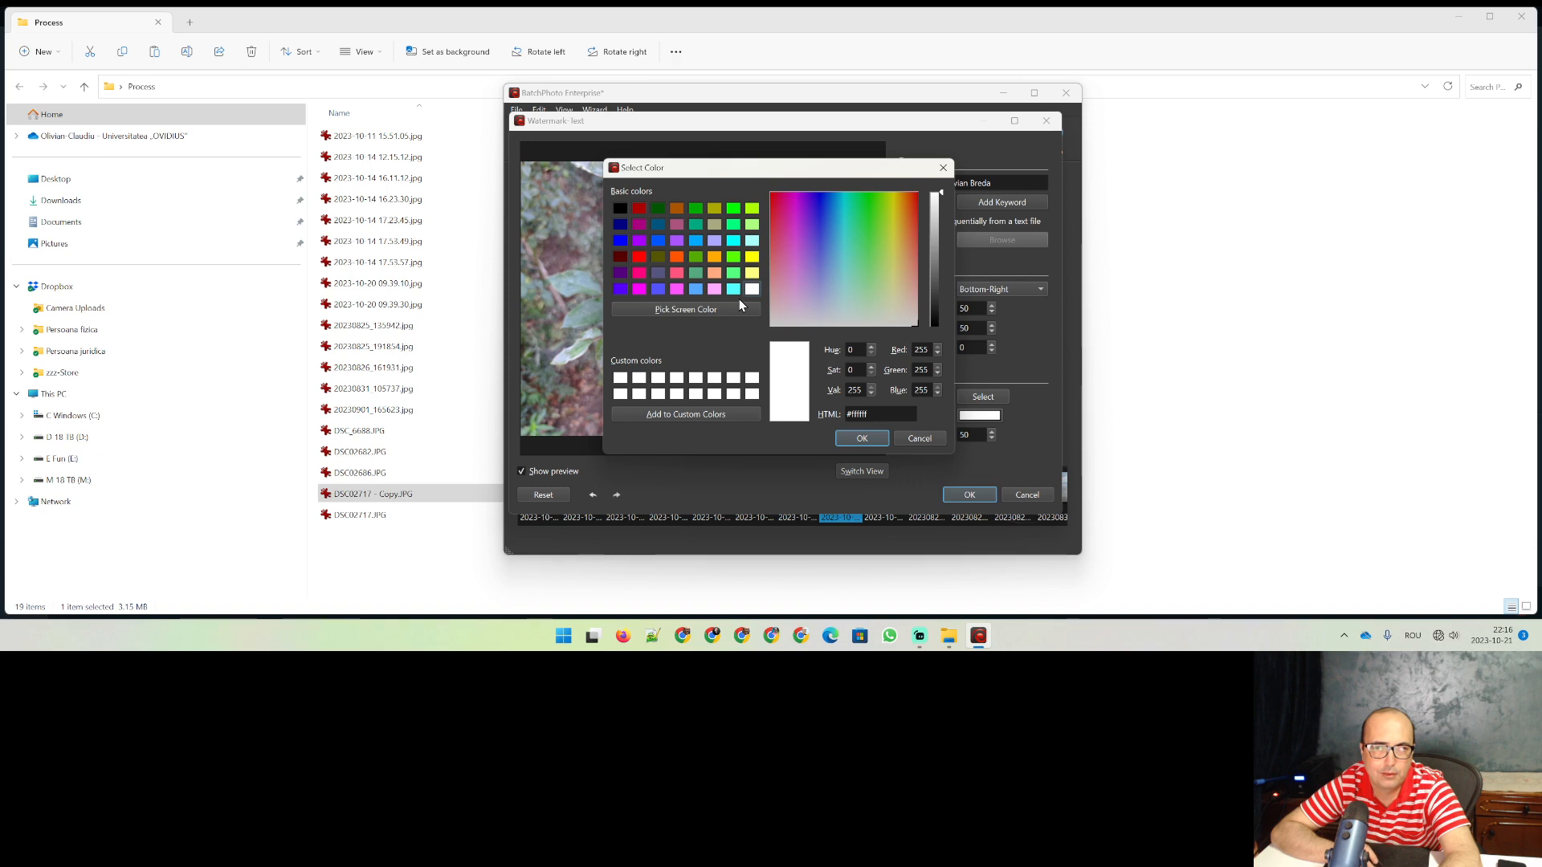
{"action": "left_click", "coordinate": [719, 291]}
{"action": "left_click", "coordinate": [862, 438]}
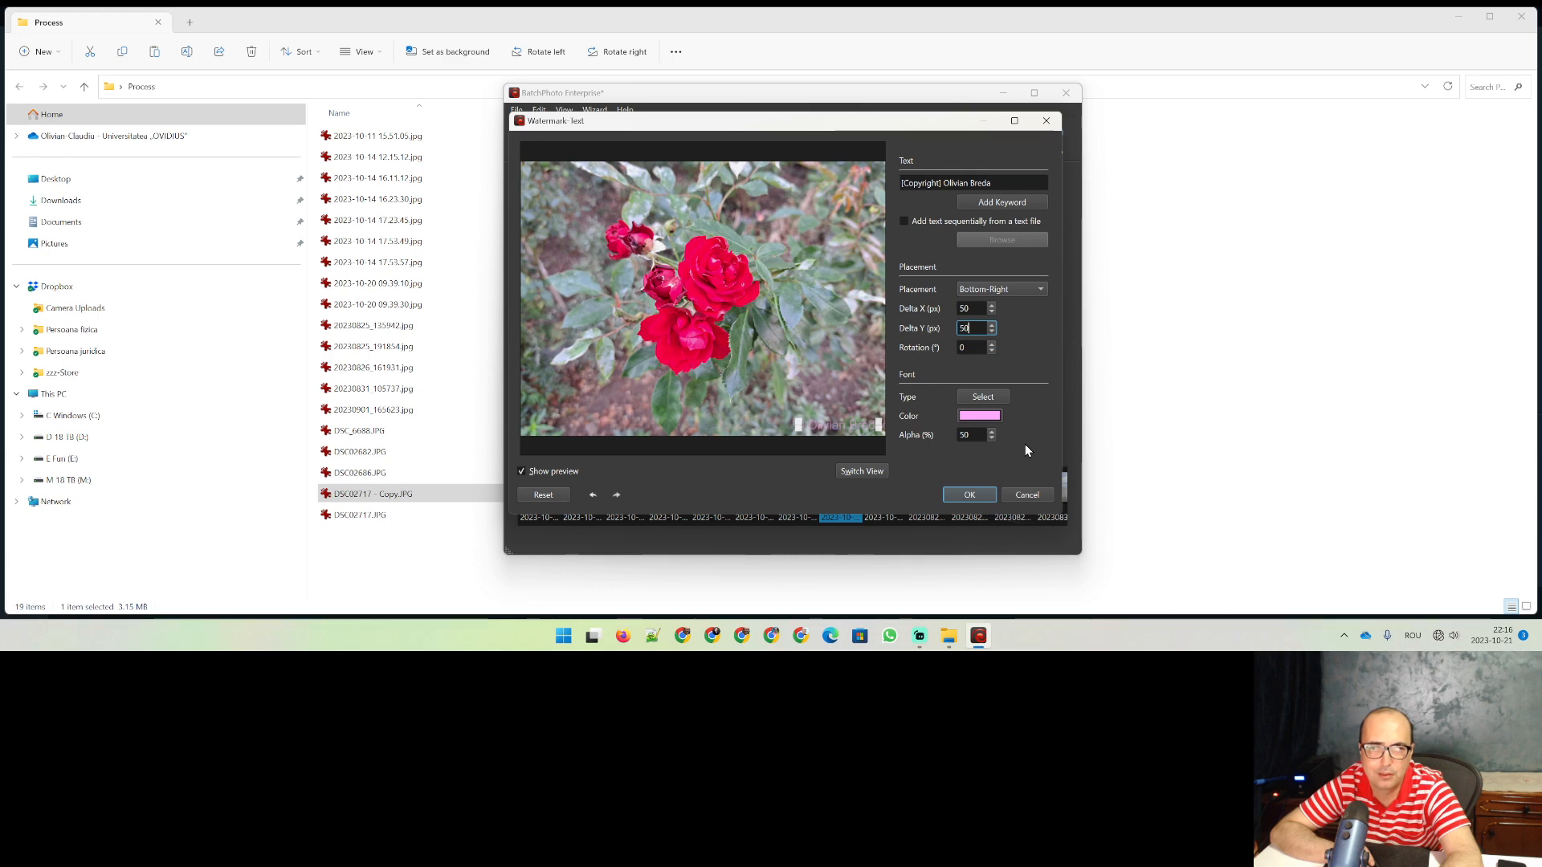
{"action": "left_click", "coordinate": [969, 494]}
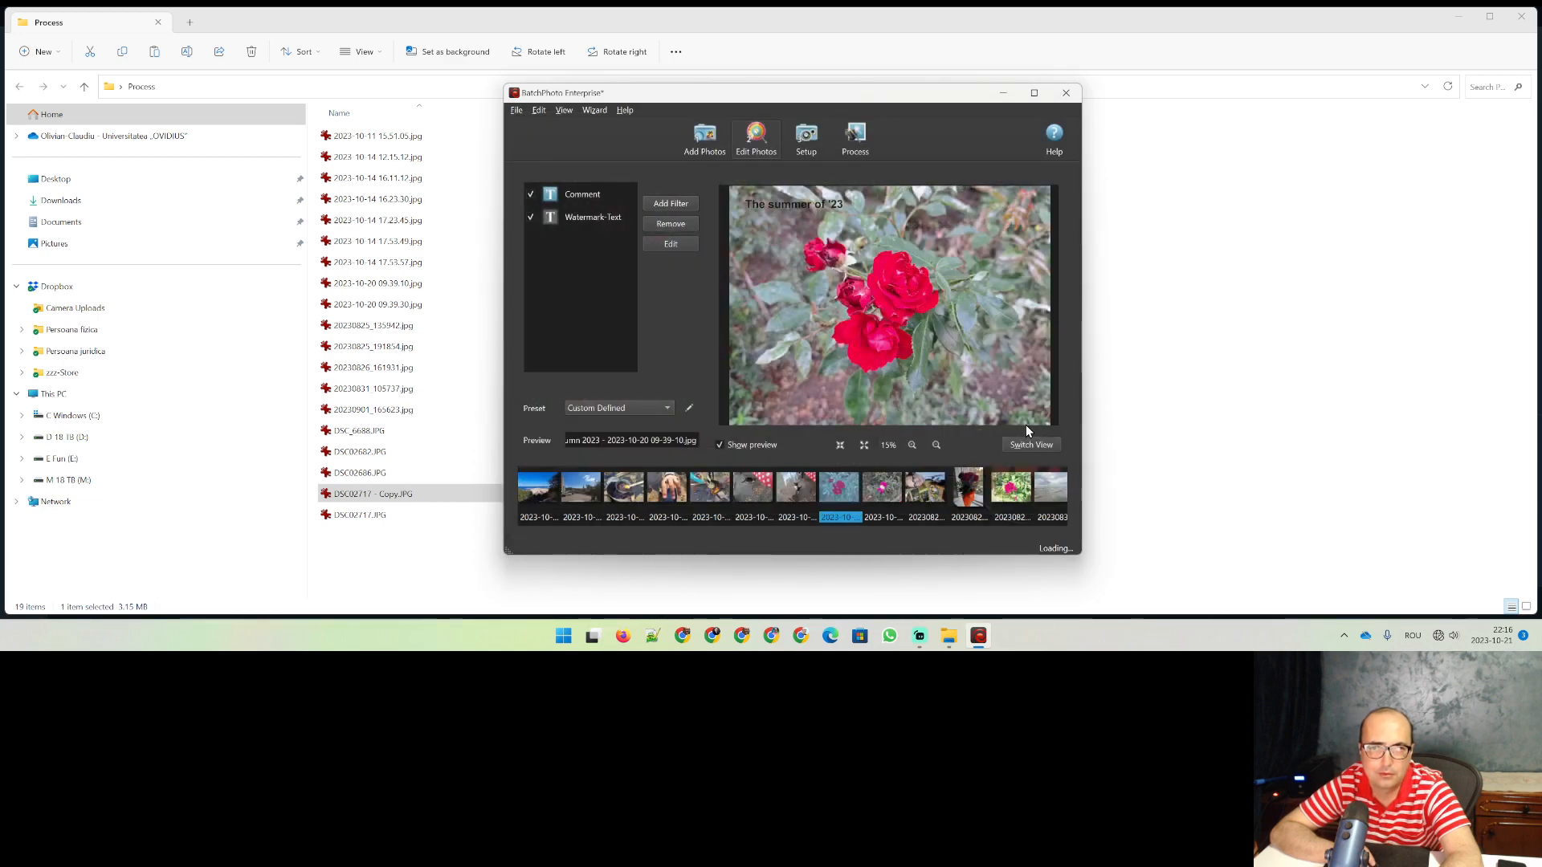
Step: Preview the watermark on other photos, including the pink flower and the red roses in the orange wrapping
{"action": "left_click", "coordinate": [892, 487]}
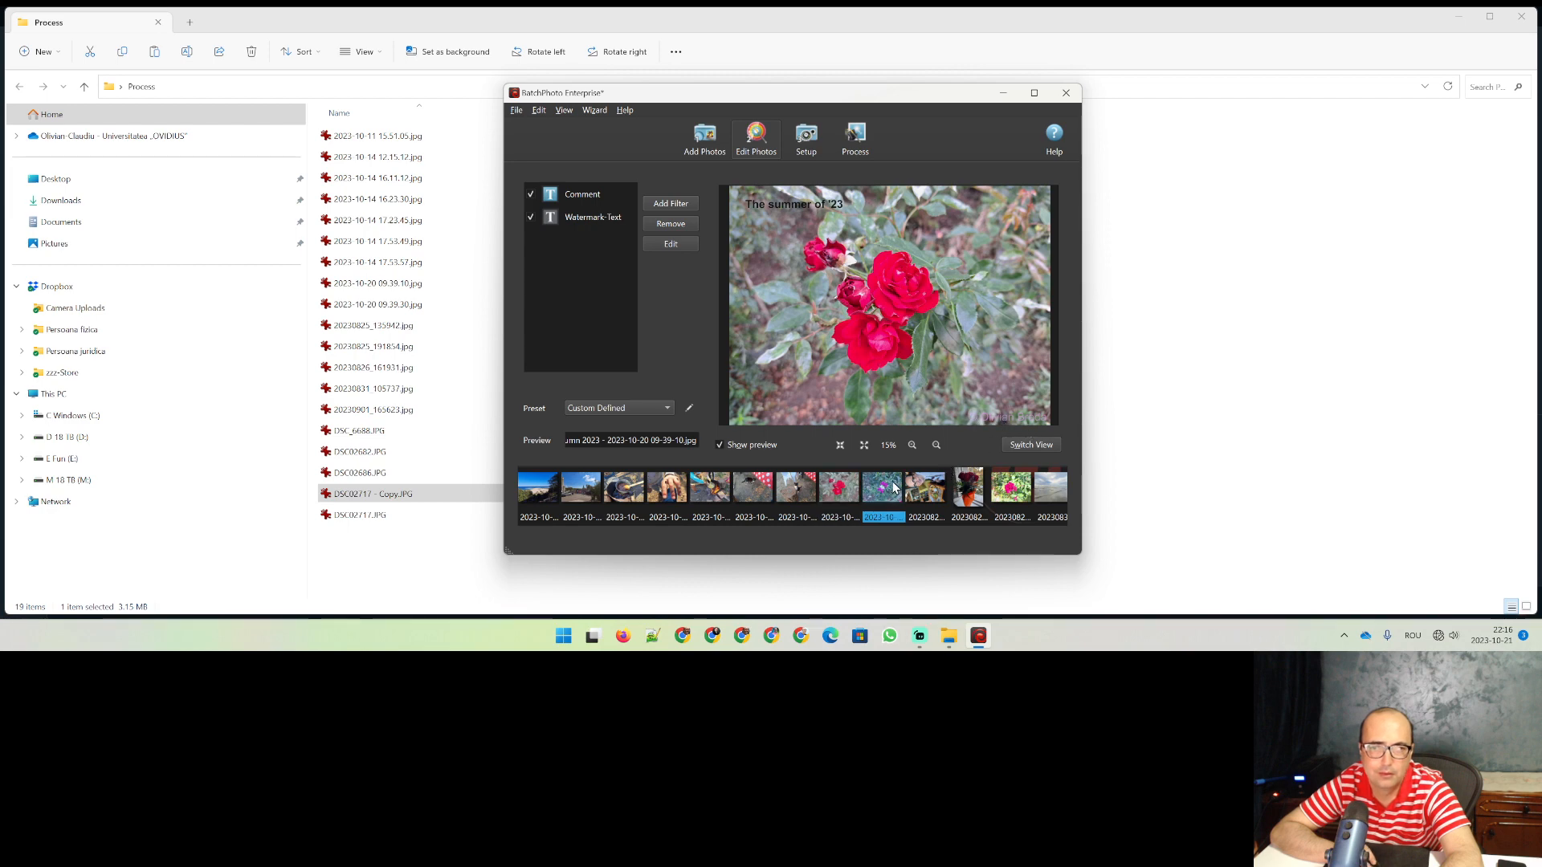
{"action": "left_click", "coordinate": [928, 487]}
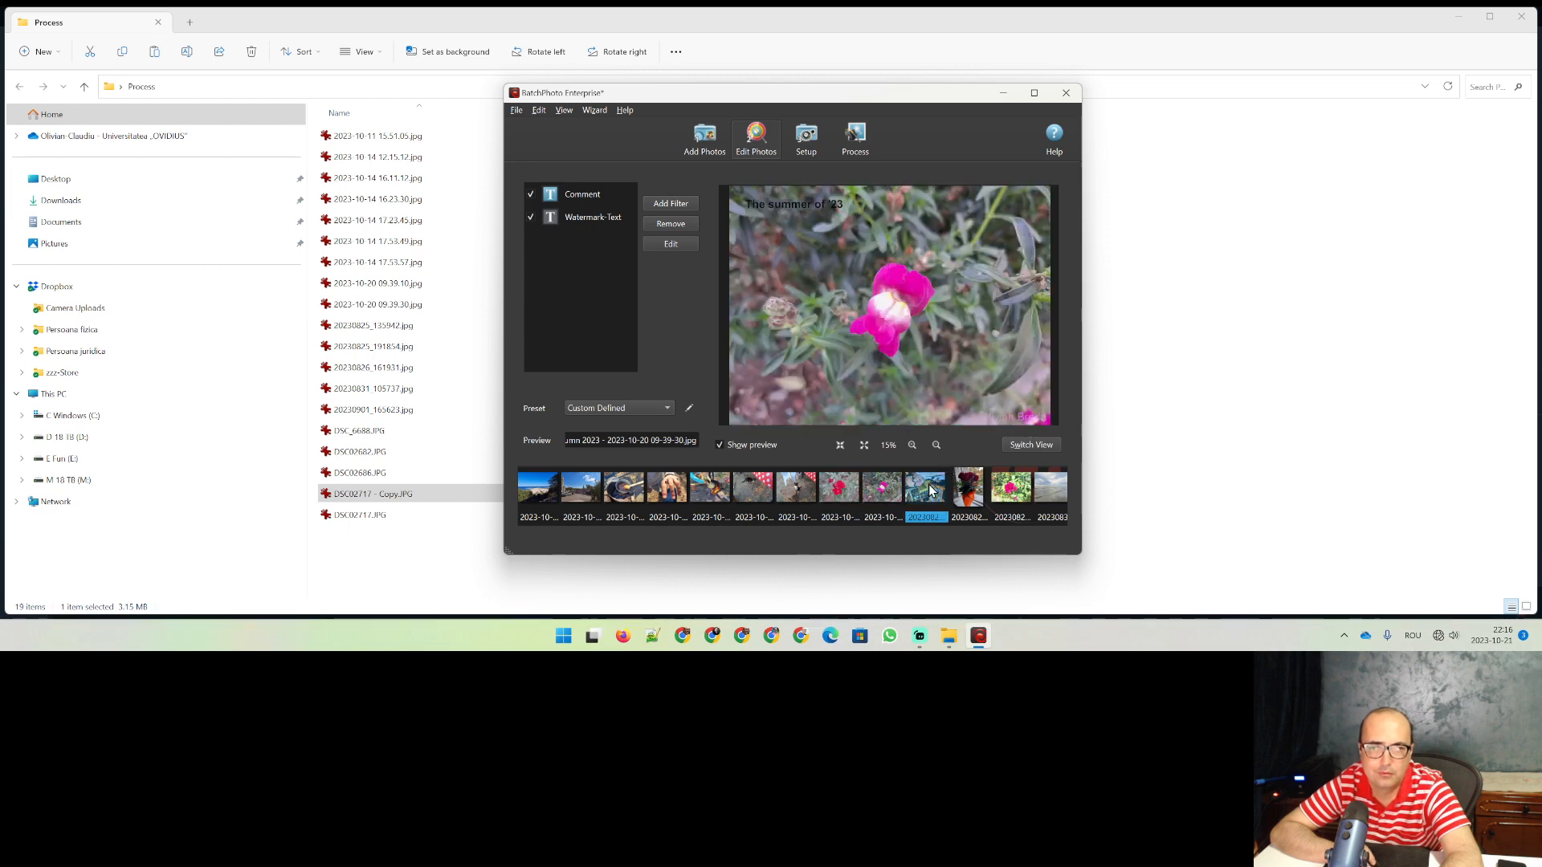
{"action": "left_click", "coordinate": [953, 490]}
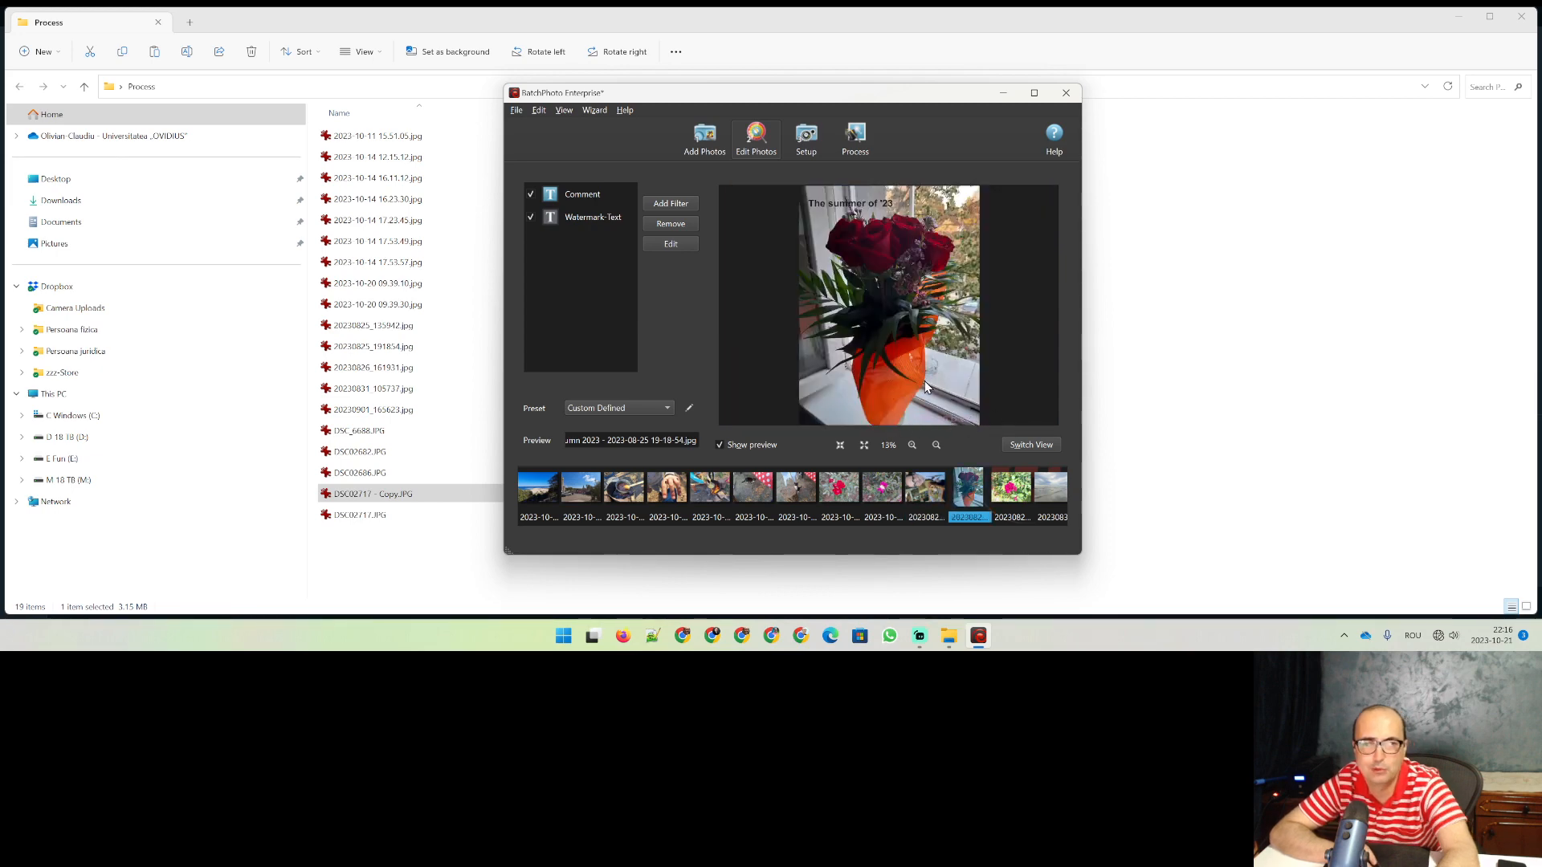
Step: Try the Transform category's Rotate filter with a 90-degree rotation to the right and discard it
{"action": "left_click", "coordinate": [681, 205]}
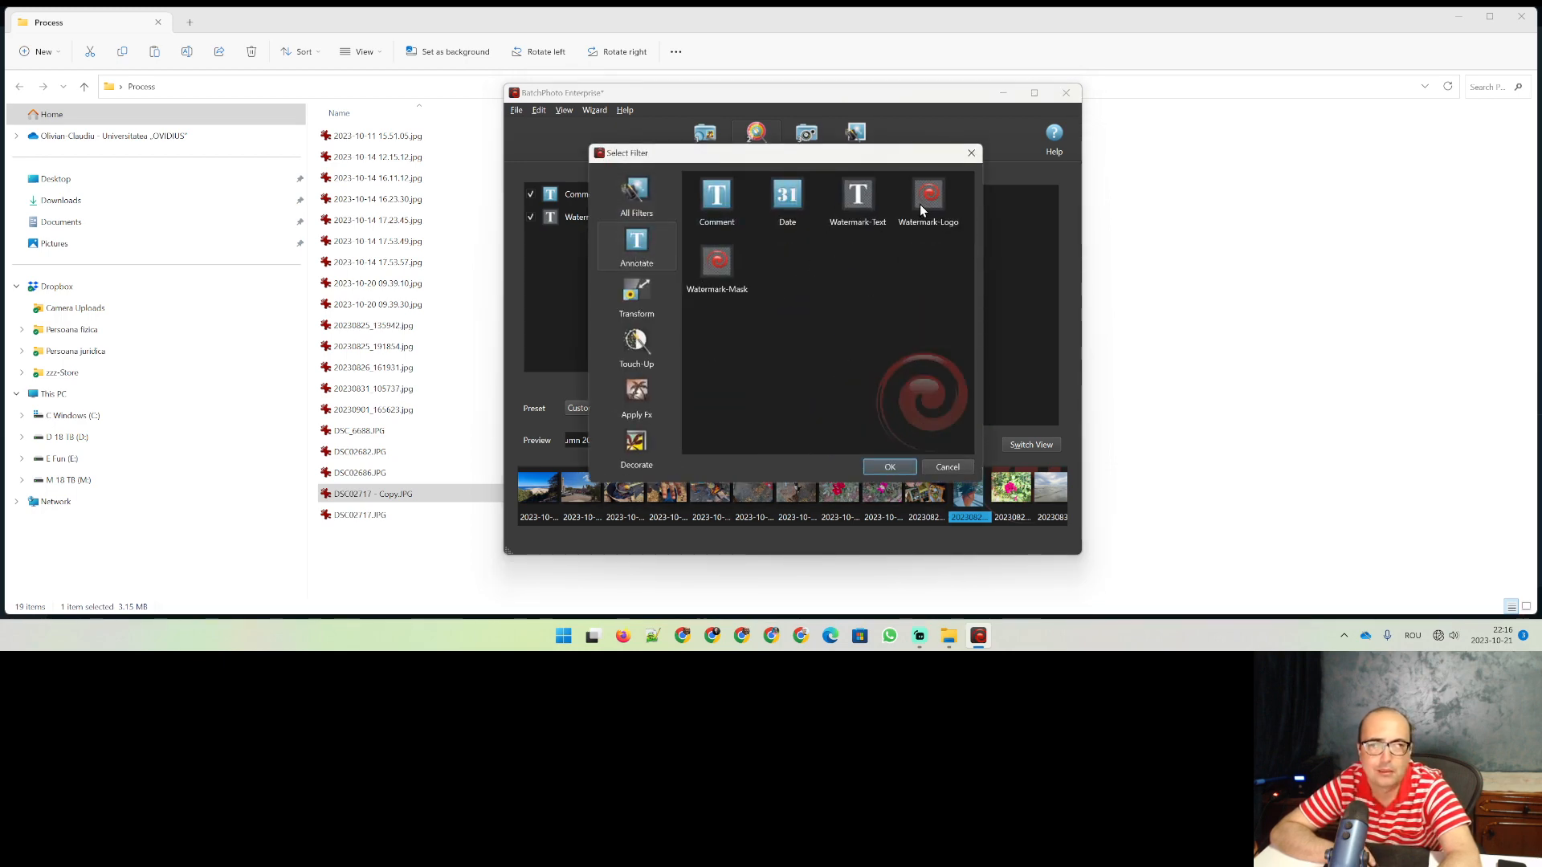
{"action": "left_click", "coordinate": [939, 193]}
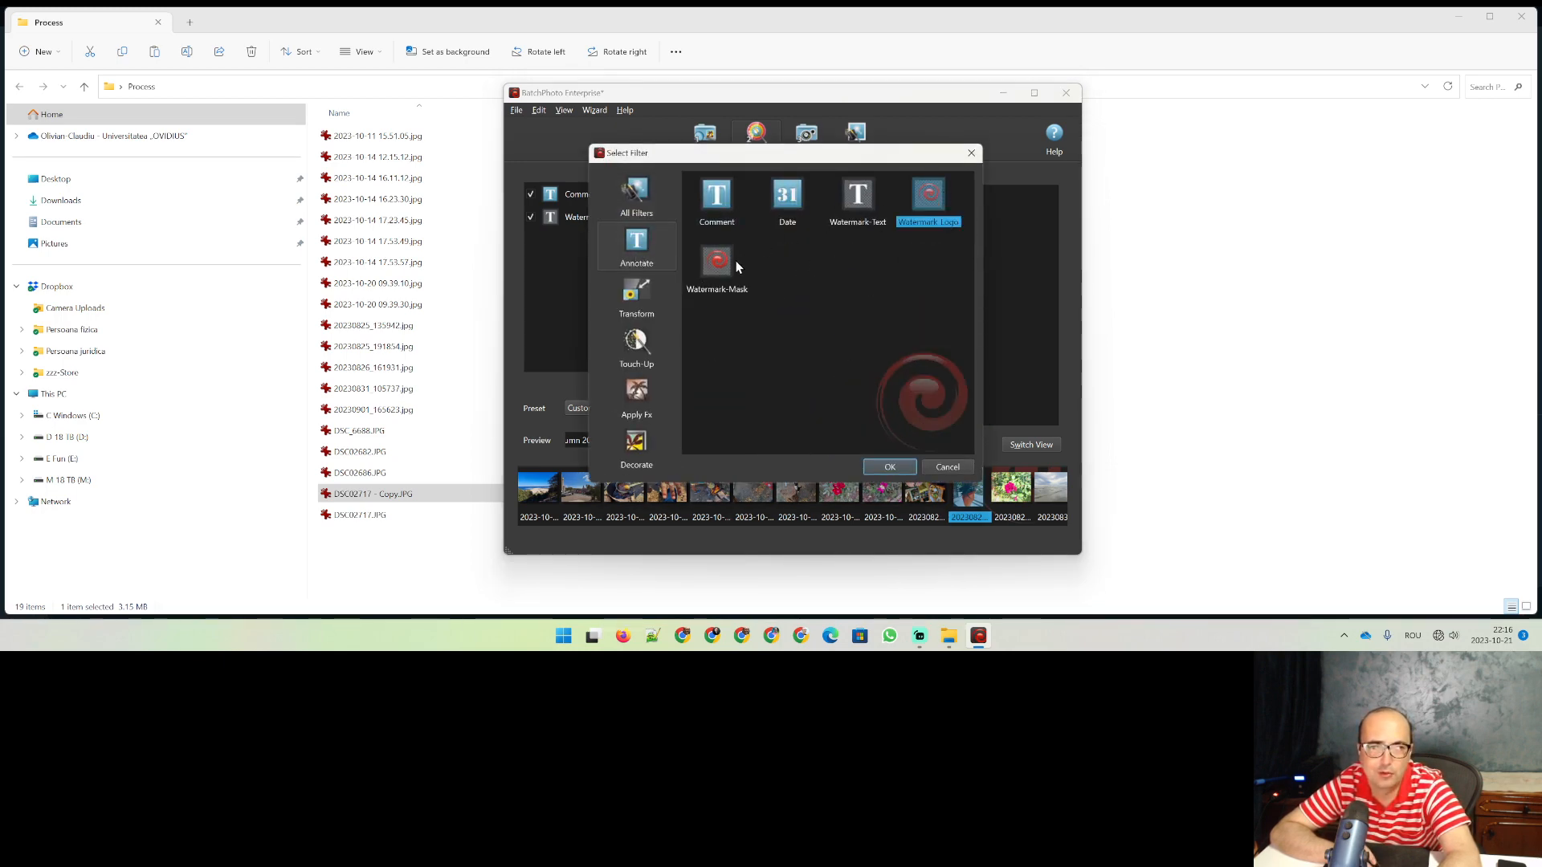
{"action": "left_click", "coordinate": [732, 262]}
{"action": "left_click", "coordinate": [723, 204]}
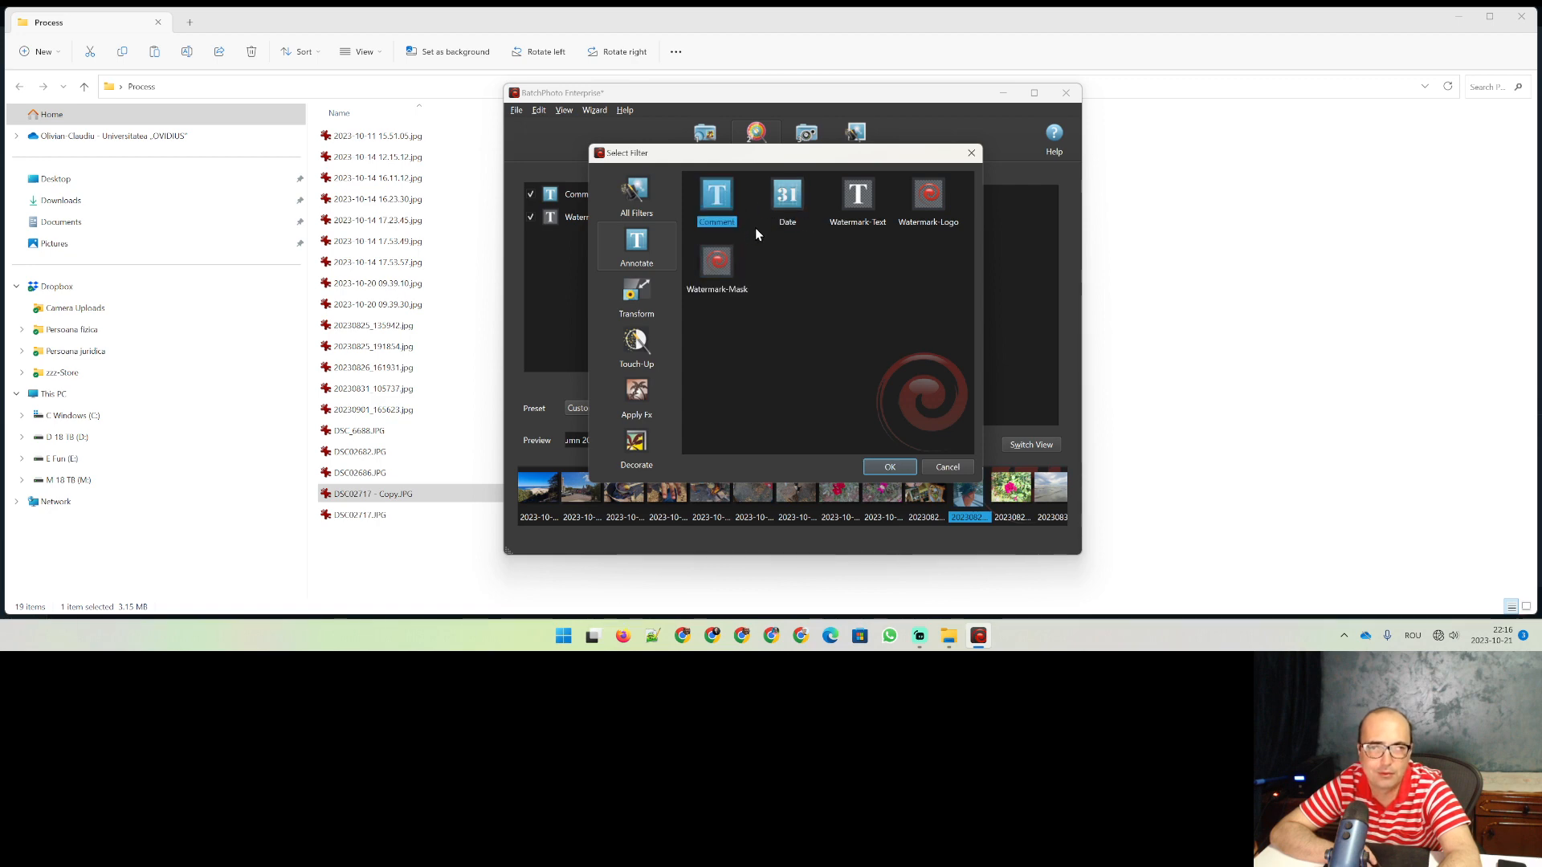
{"action": "left_click", "coordinate": [649, 291]}
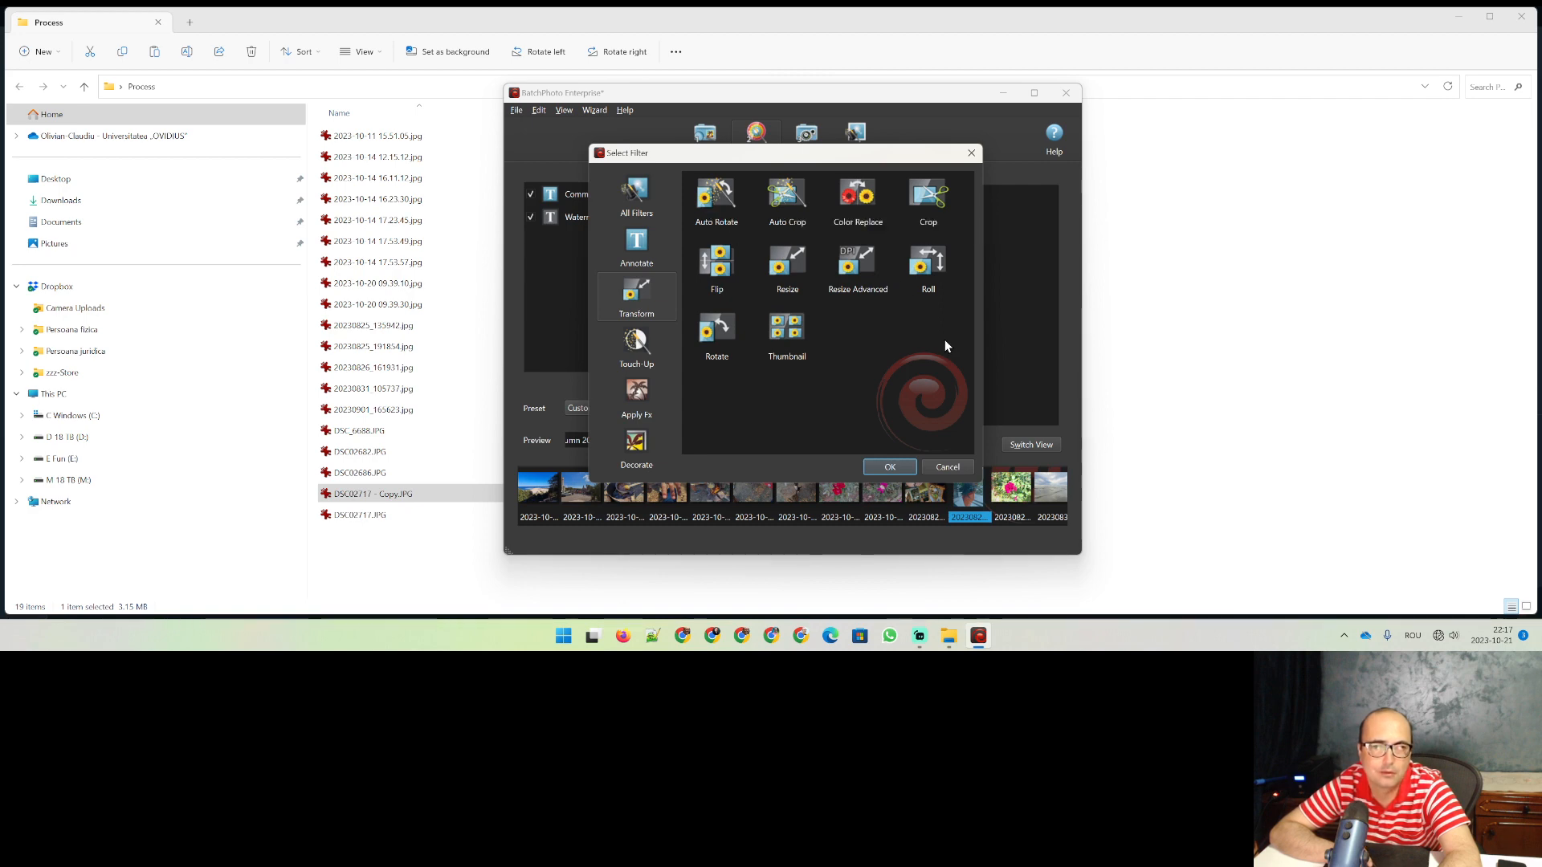
{"action": "left_click", "coordinate": [717, 331]}
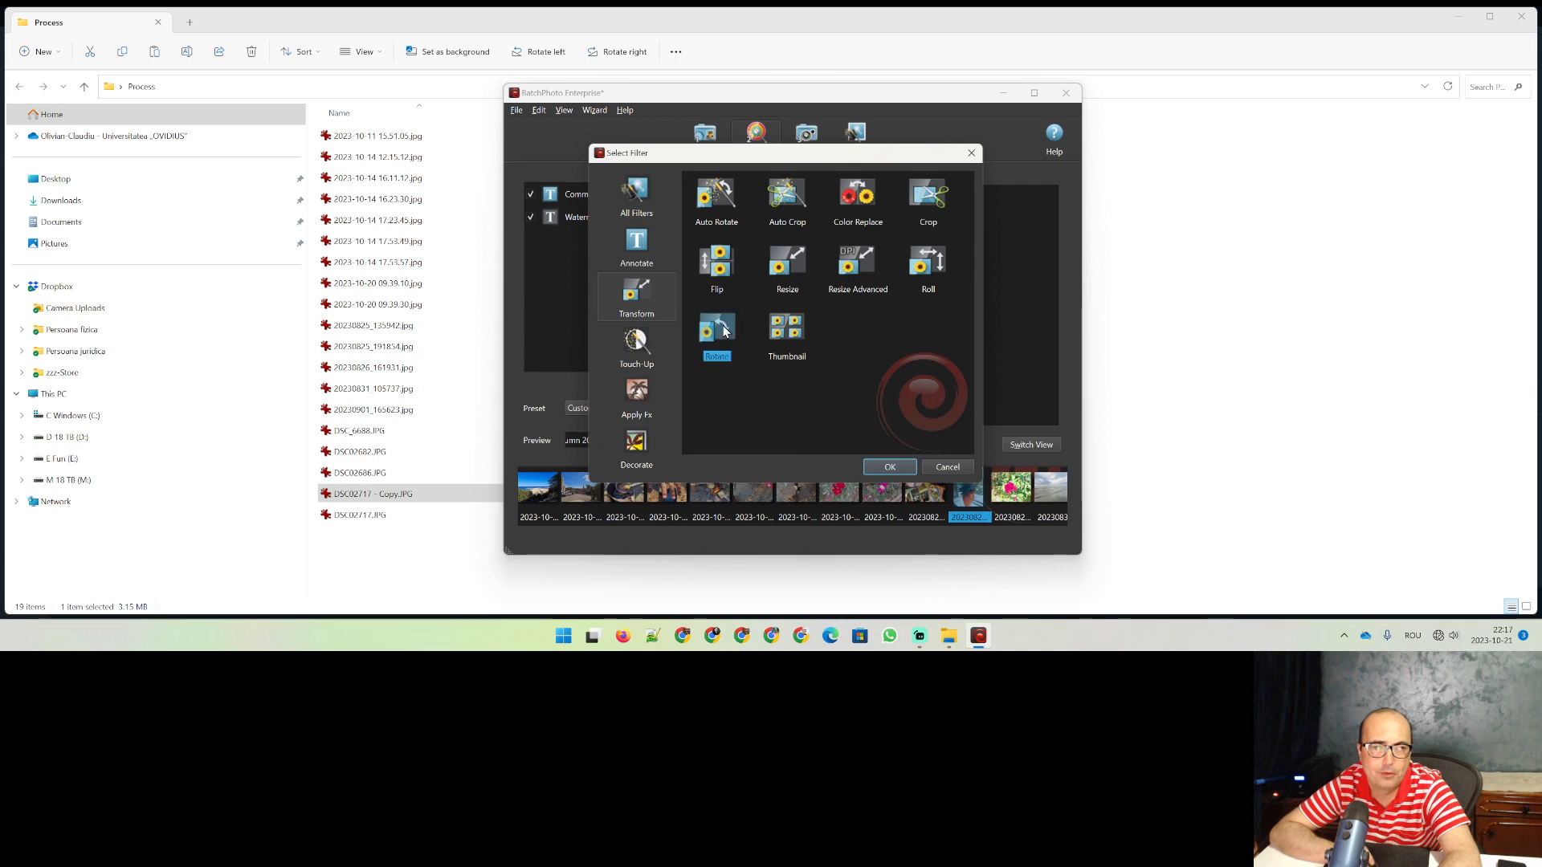
{"action": "left_click", "coordinate": [893, 464]}
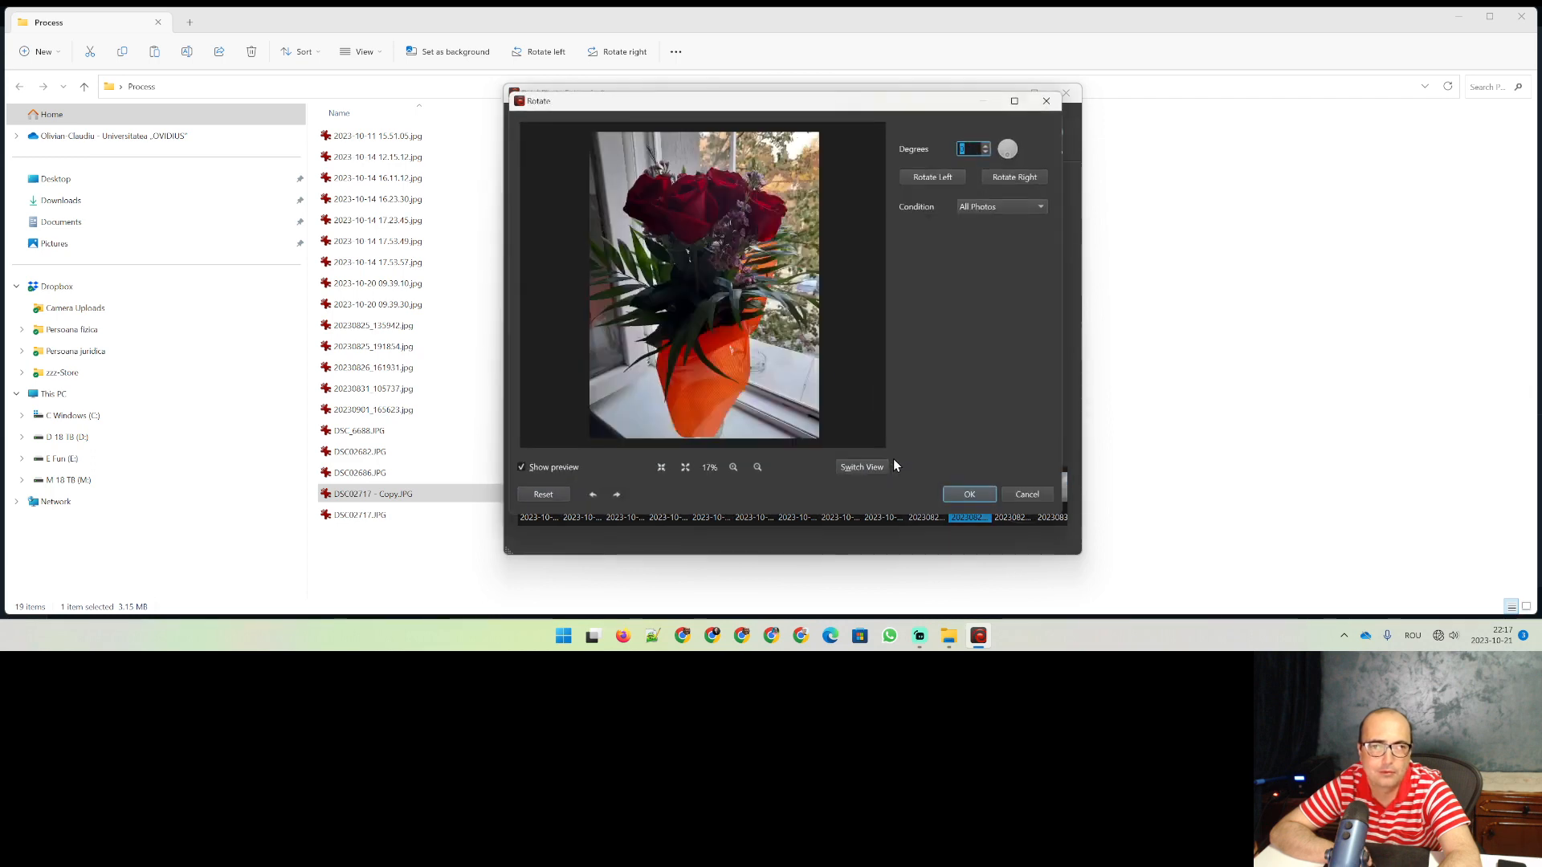
{"action": "left_click", "coordinate": [1000, 176]}
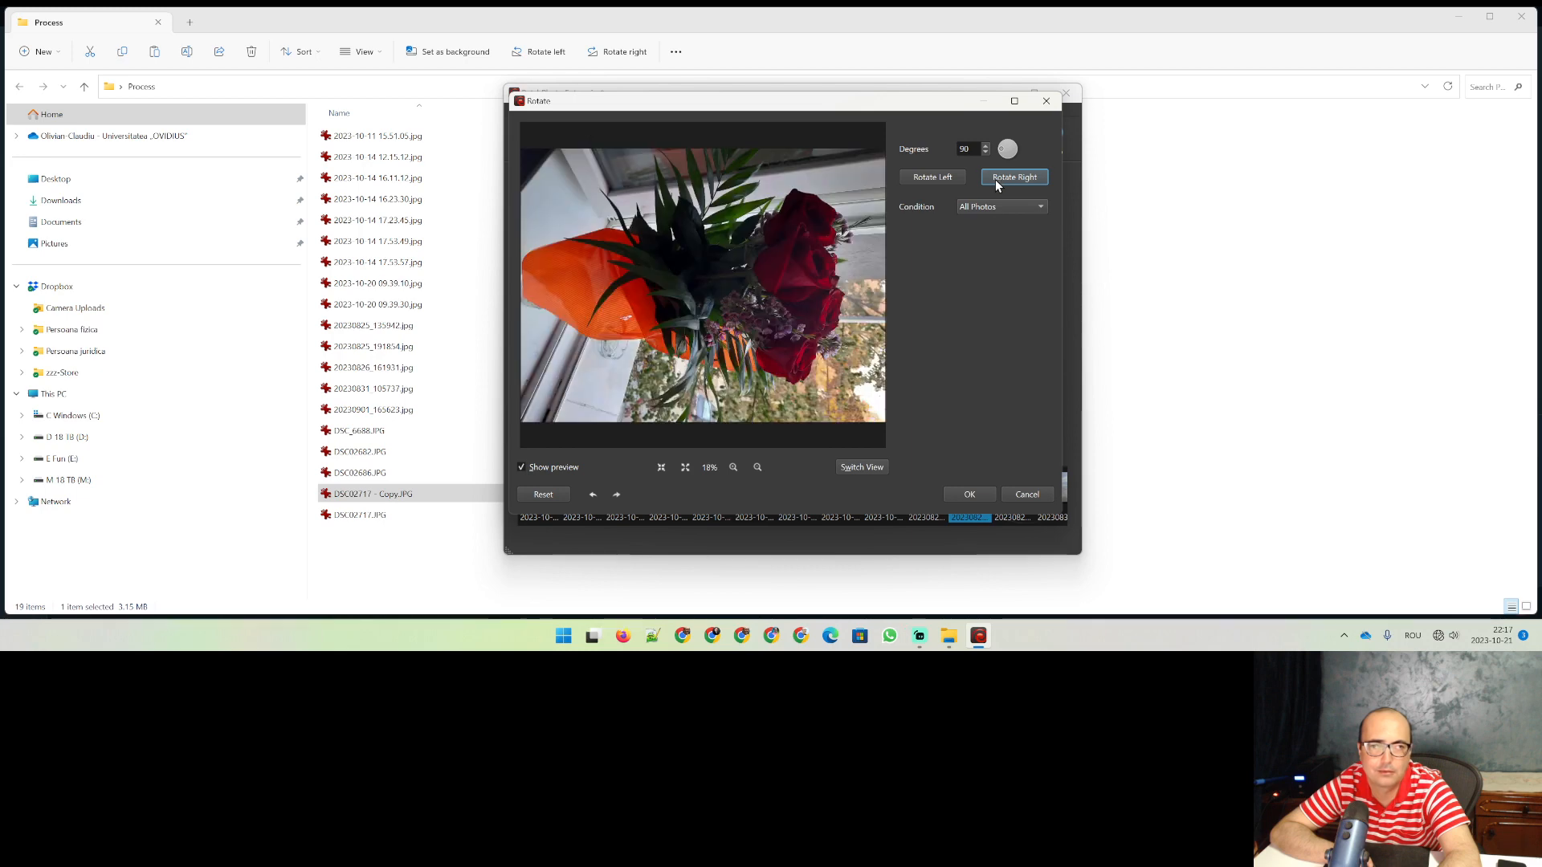
{"action": "left_click", "coordinate": [1033, 493]}
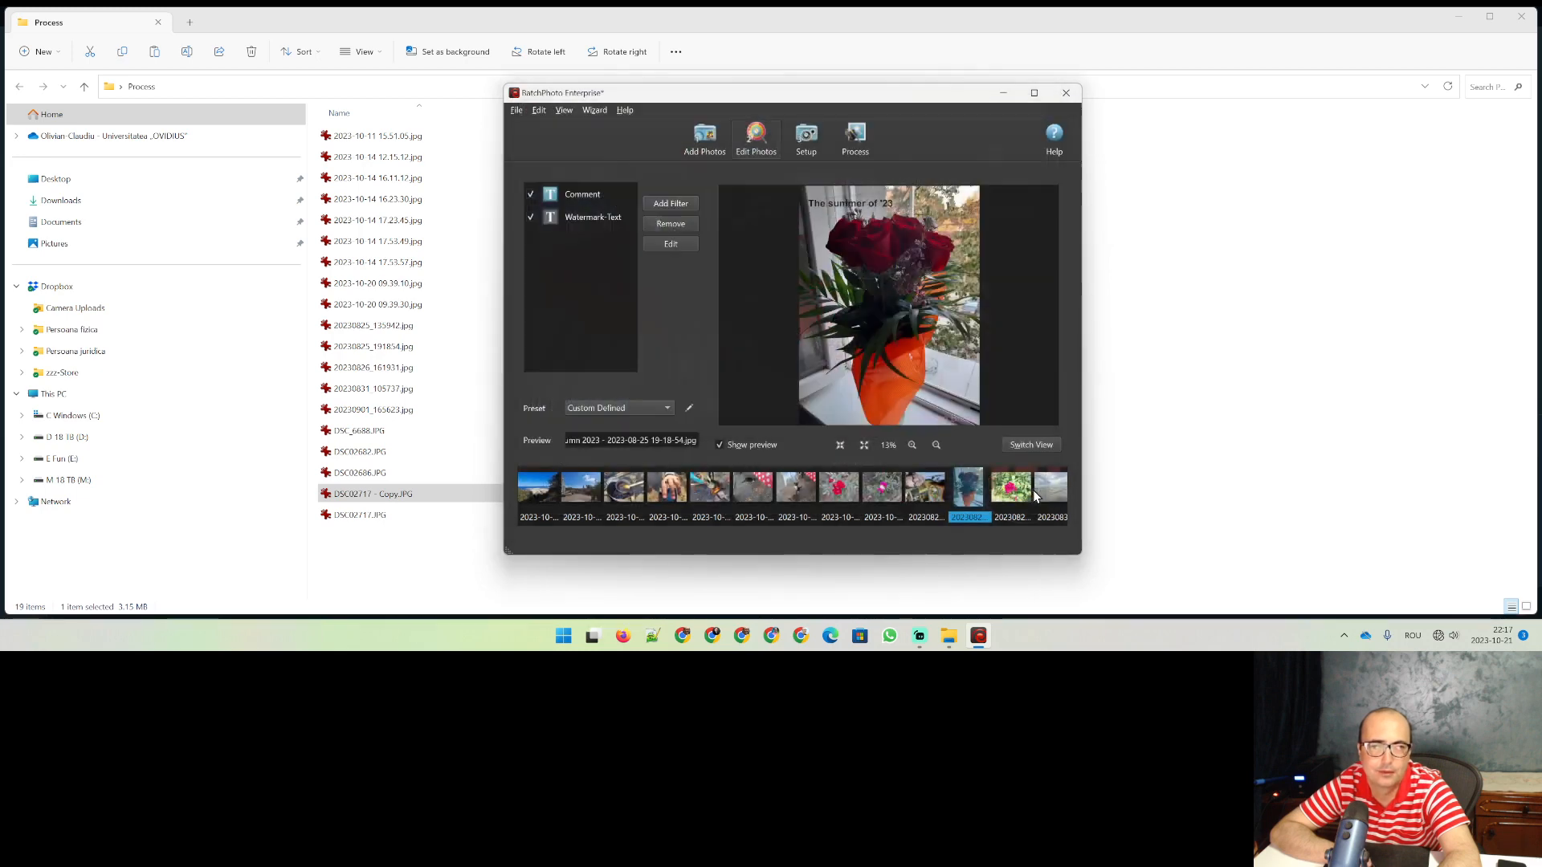
Step: Add the Auto Rotate filter from the Transform category to the photos
{"action": "left_click", "coordinate": [681, 207]}
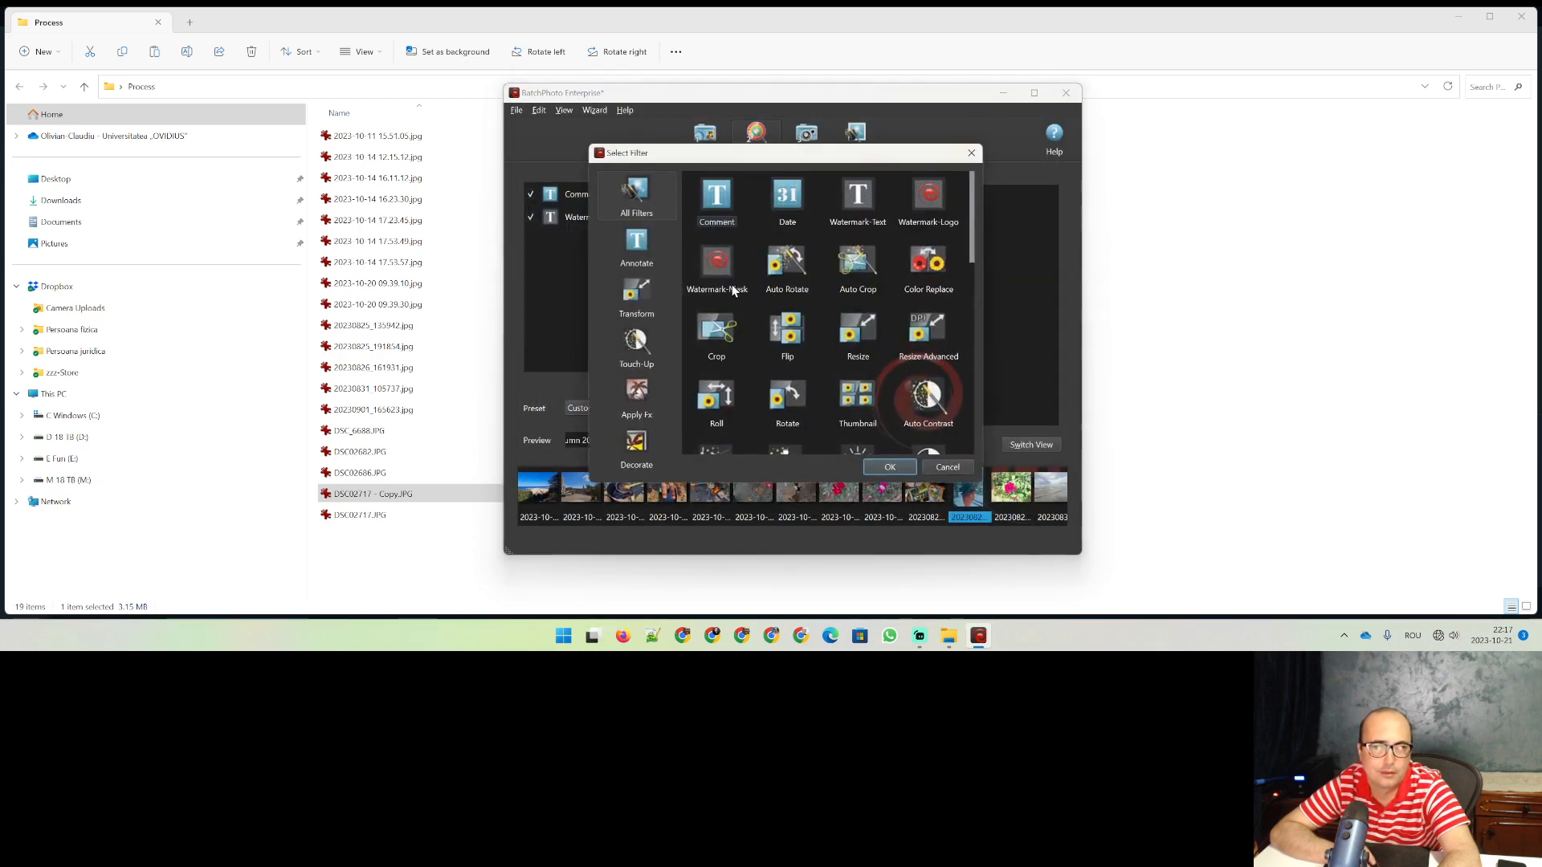
{"action": "left_click", "coordinate": [643, 293]}
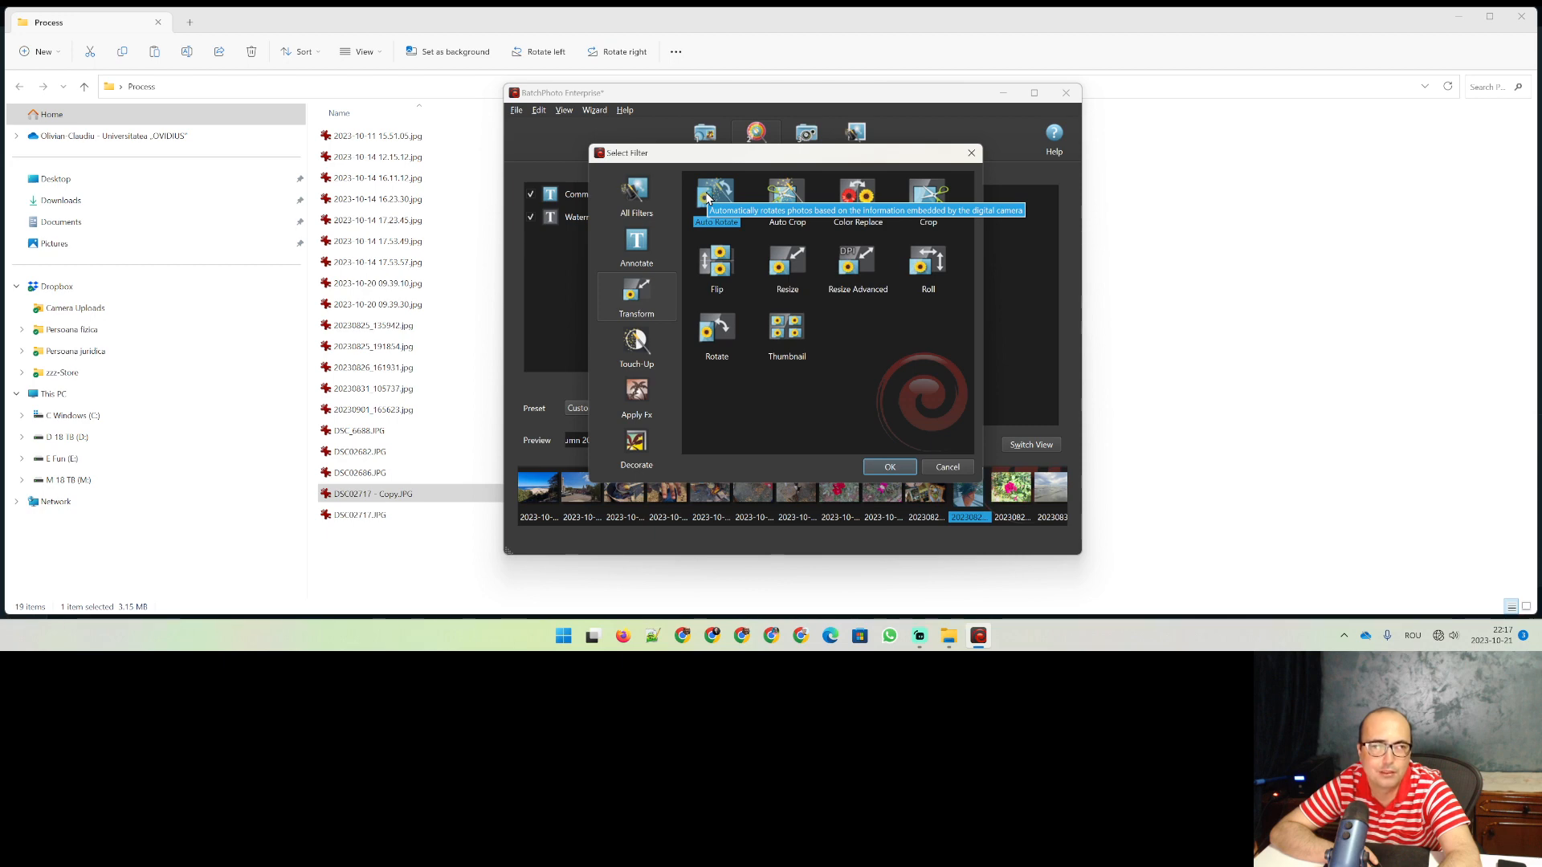
{"action": "left_click", "coordinate": [891, 465]}
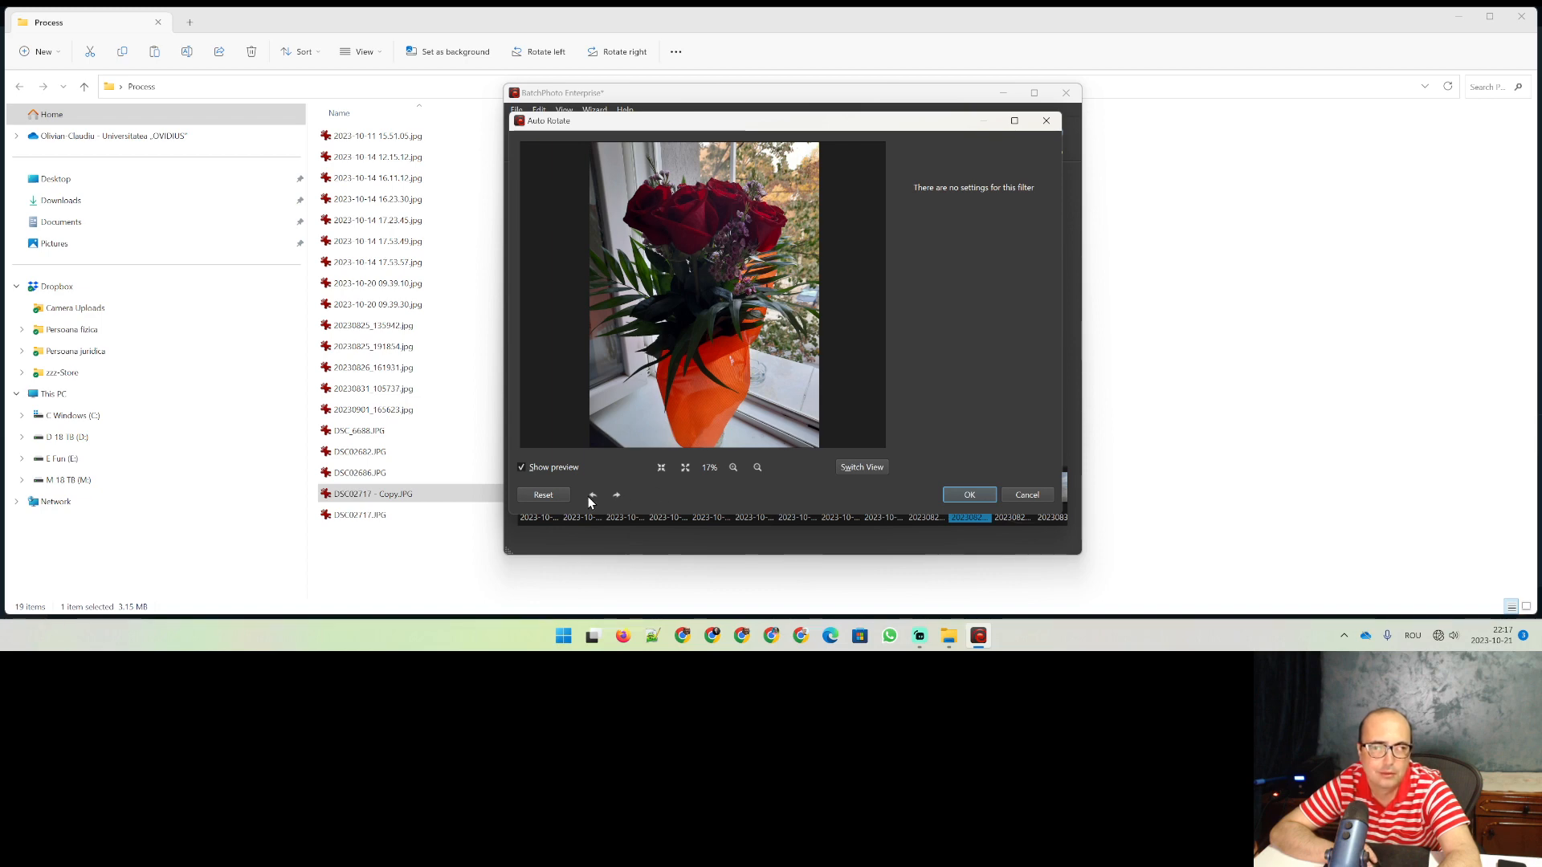
{"action": "left_click", "coordinate": [948, 495]}
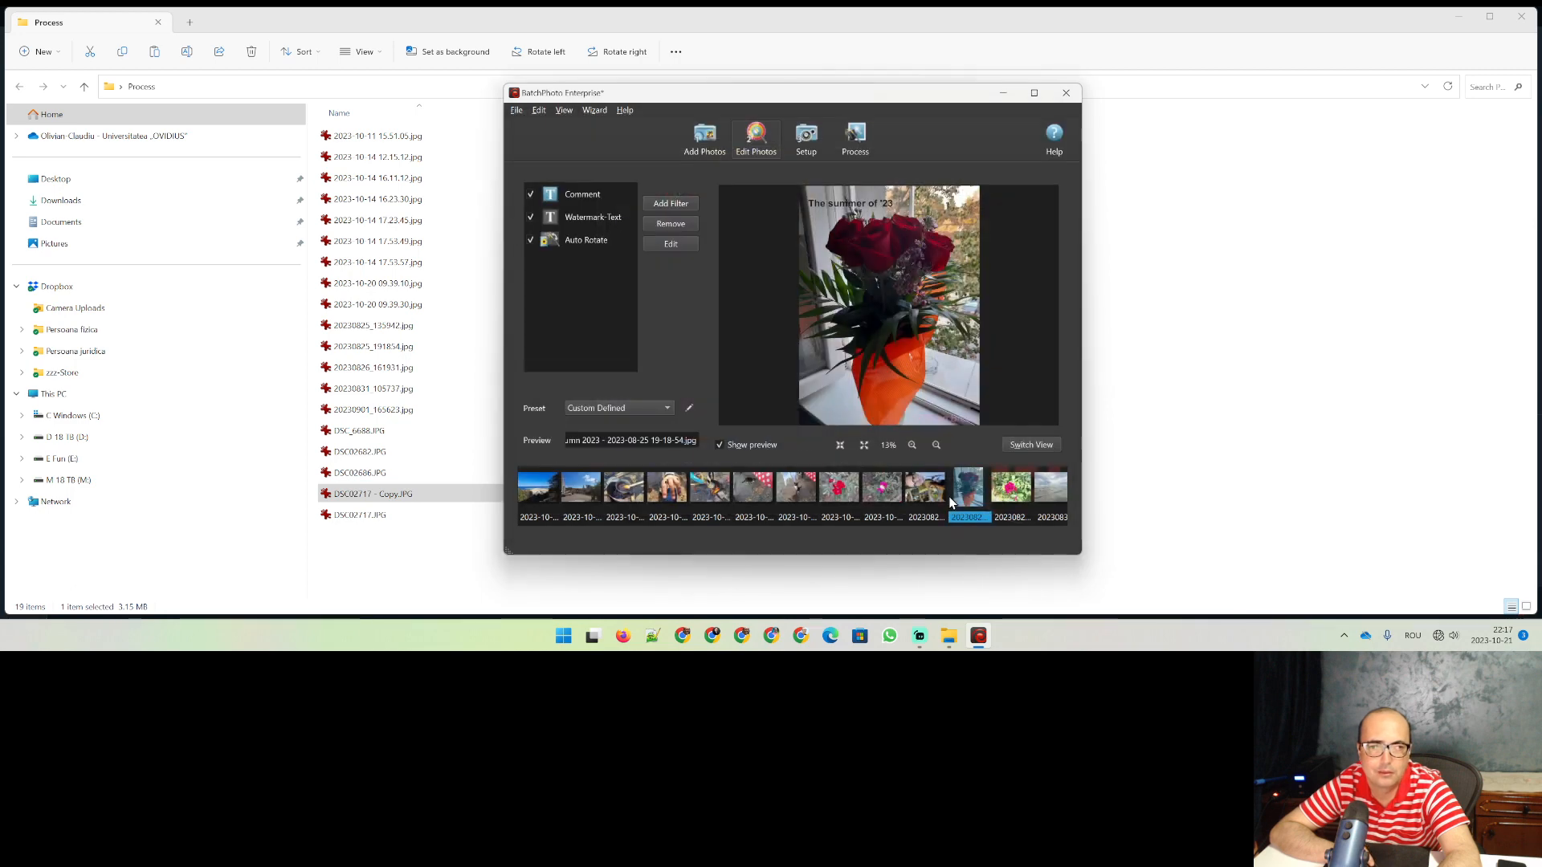
Step: Preview Auto Rotate on the street and ladybug-on-hand photos, and disable the filter without removing it
{"action": "left_click", "coordinate": [585, 494]}
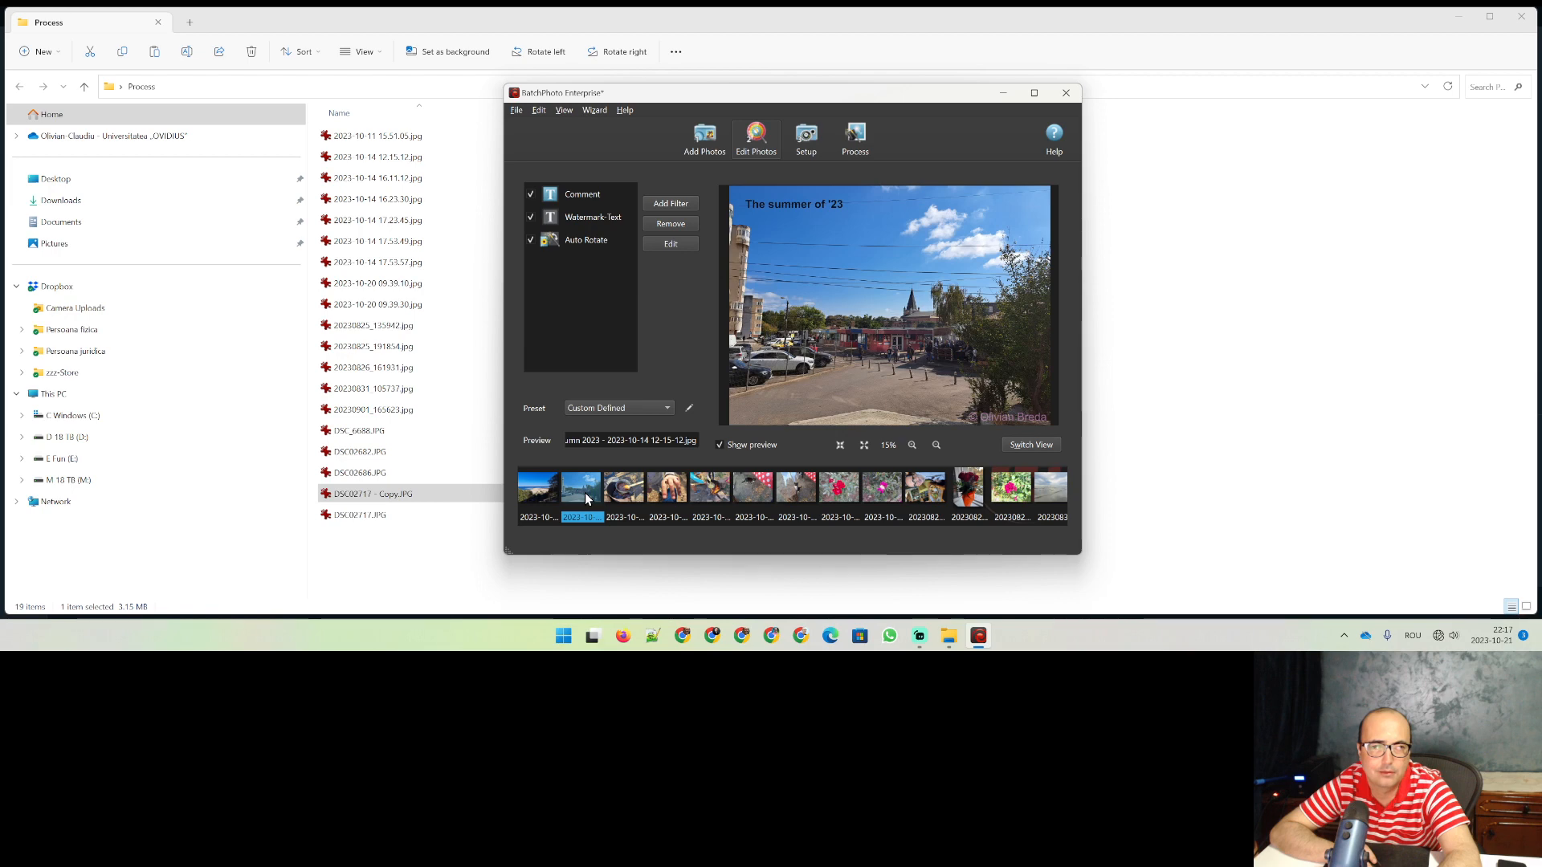
{"action": "left_click", "coordinate": [673, 495]}
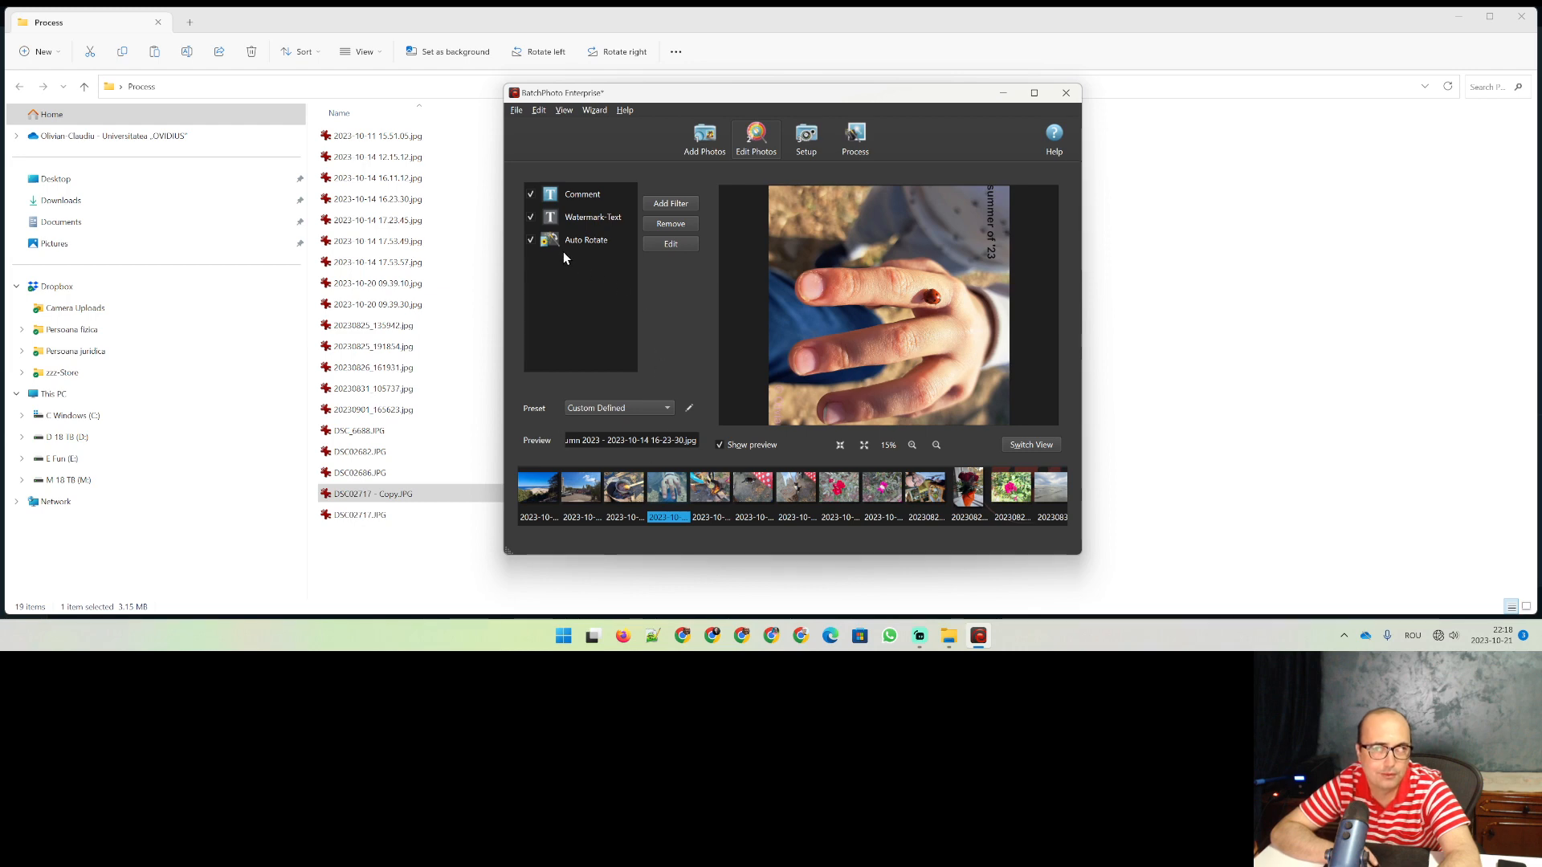
{"action": "left_click", "coordinate": [535, 241]}
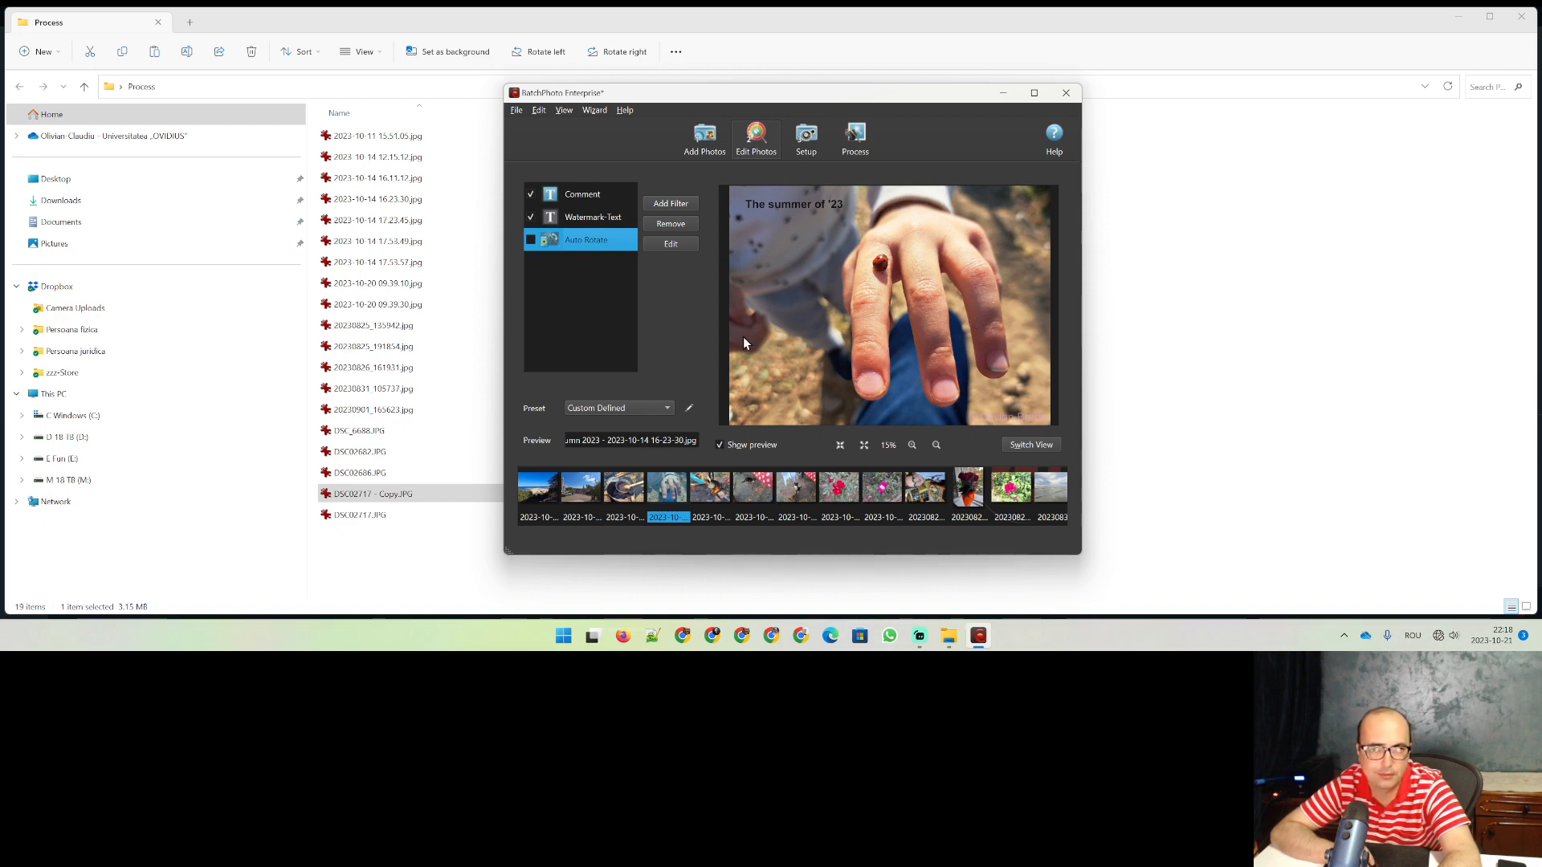
Step: Add the Transform category's Resize filter, with dimensions in percents and the width set to 50
{"action": "left_click", "coordinate": [672, 203]}
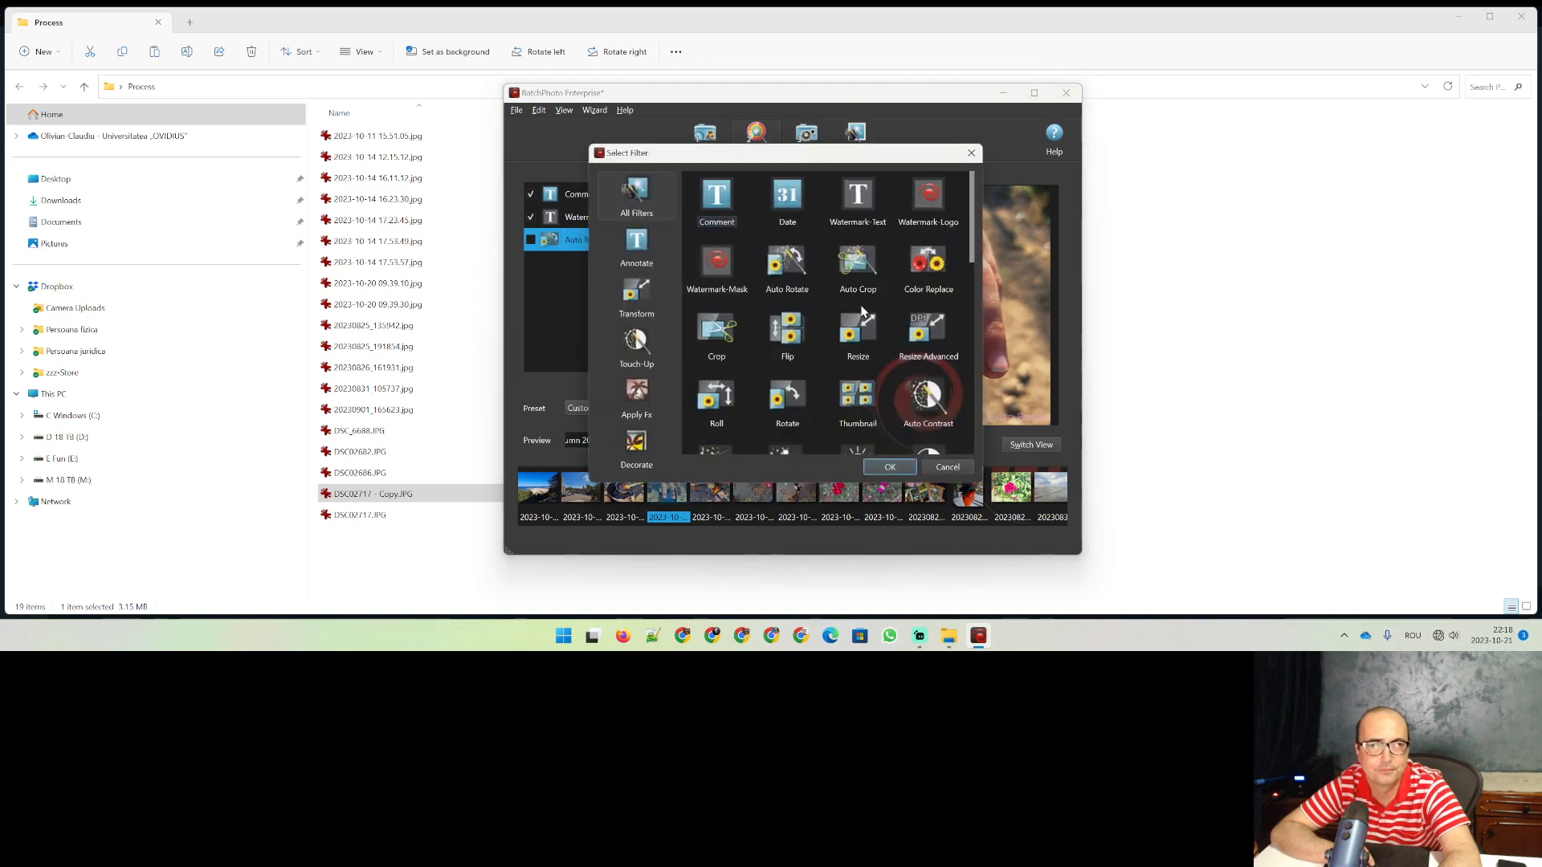
{"action": "left_click", "coordinate": [642, 305]}
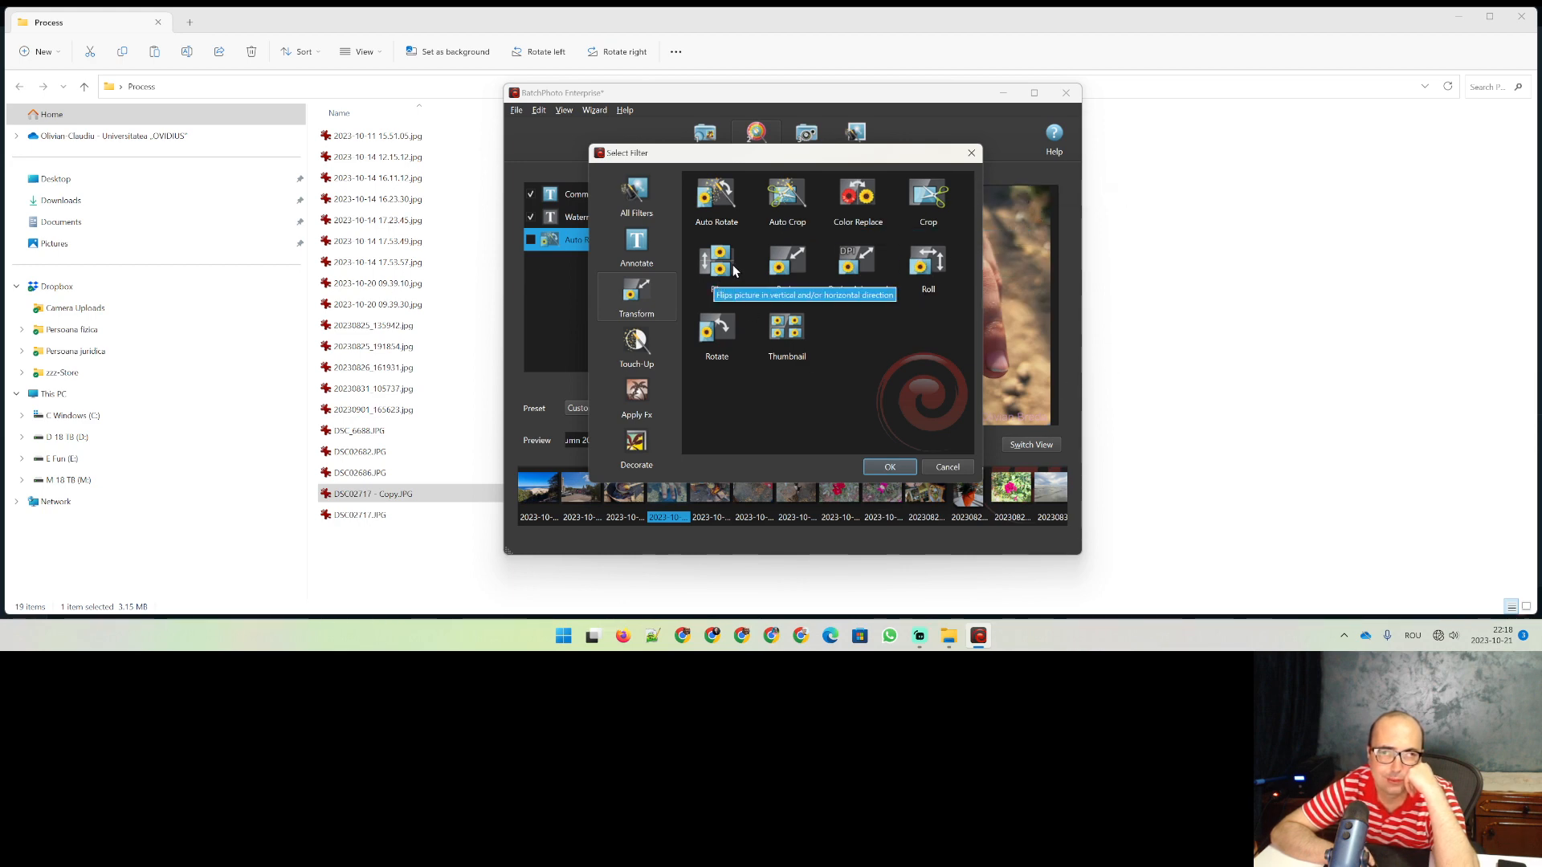
{"action": "left_click", "coordinate": [795, 276]}
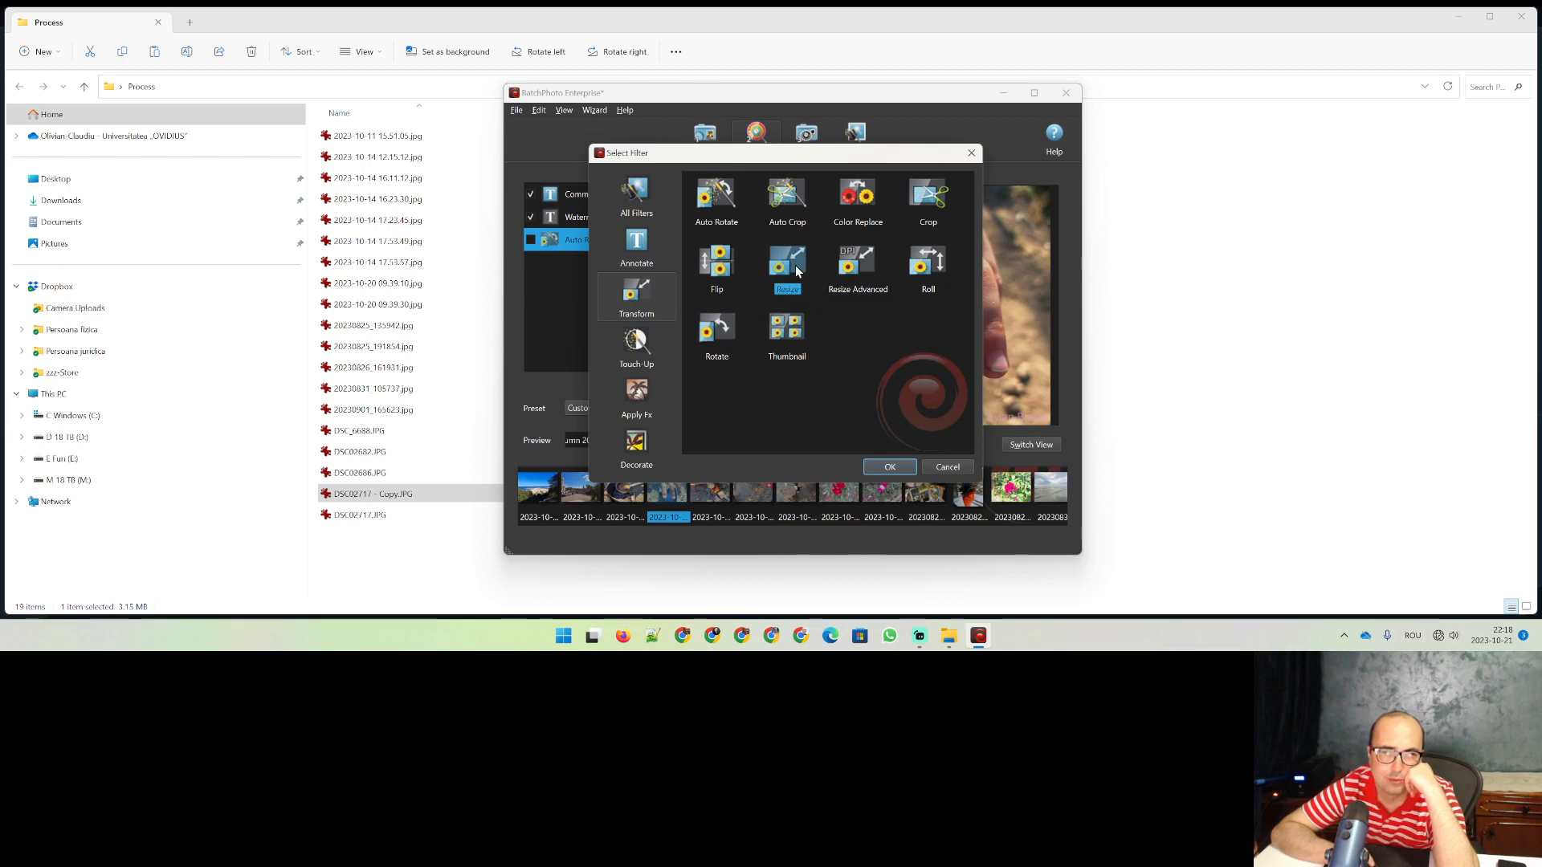
{"action": "left_click", "coordinate": [890, 467]}
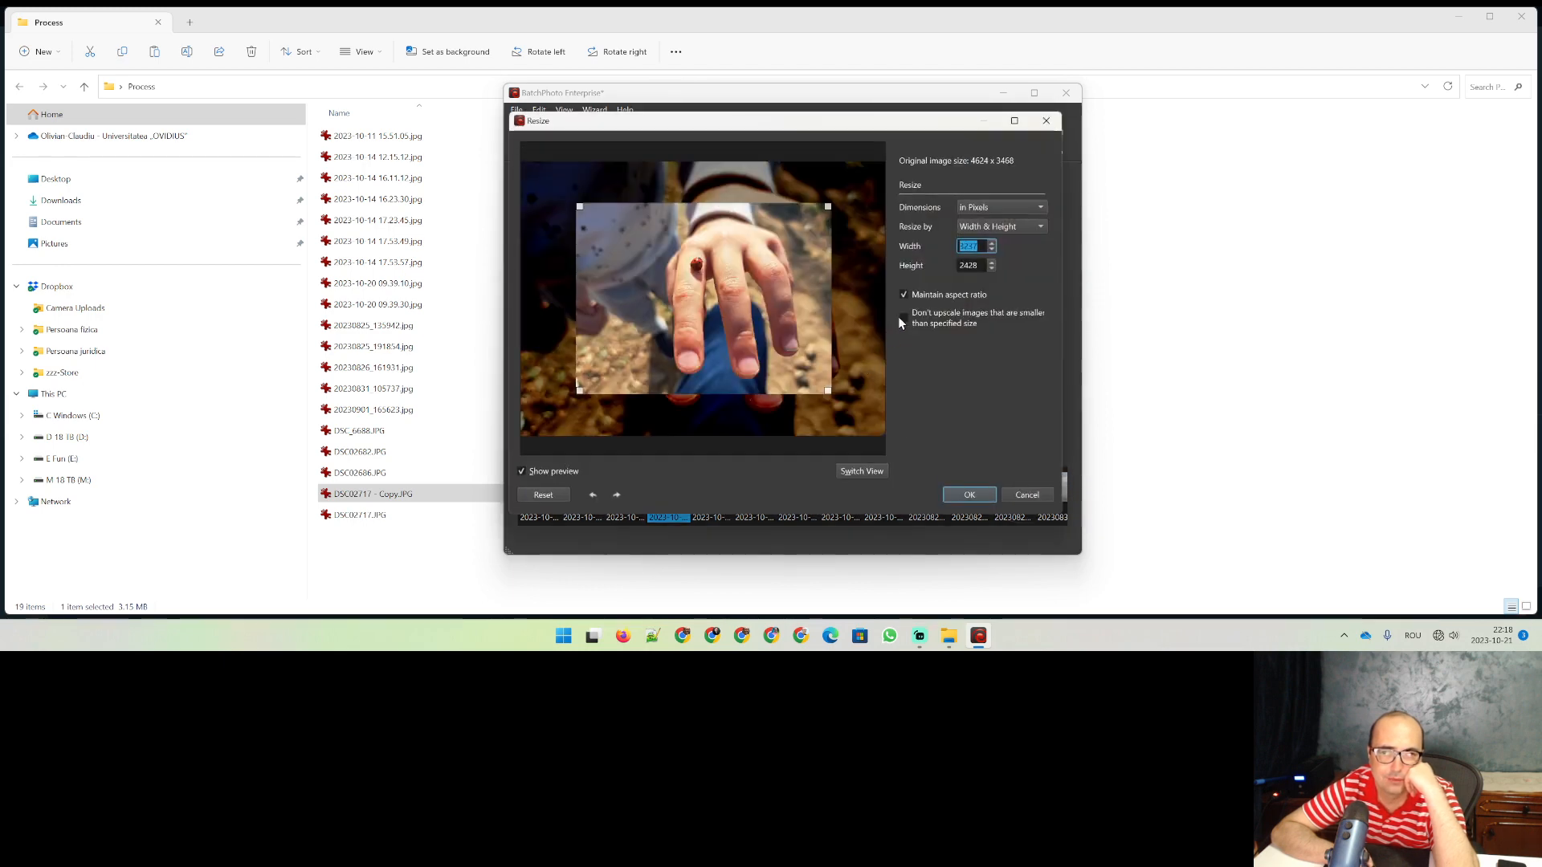
{"action": "left_click", "coordinate": [1022, 208]}
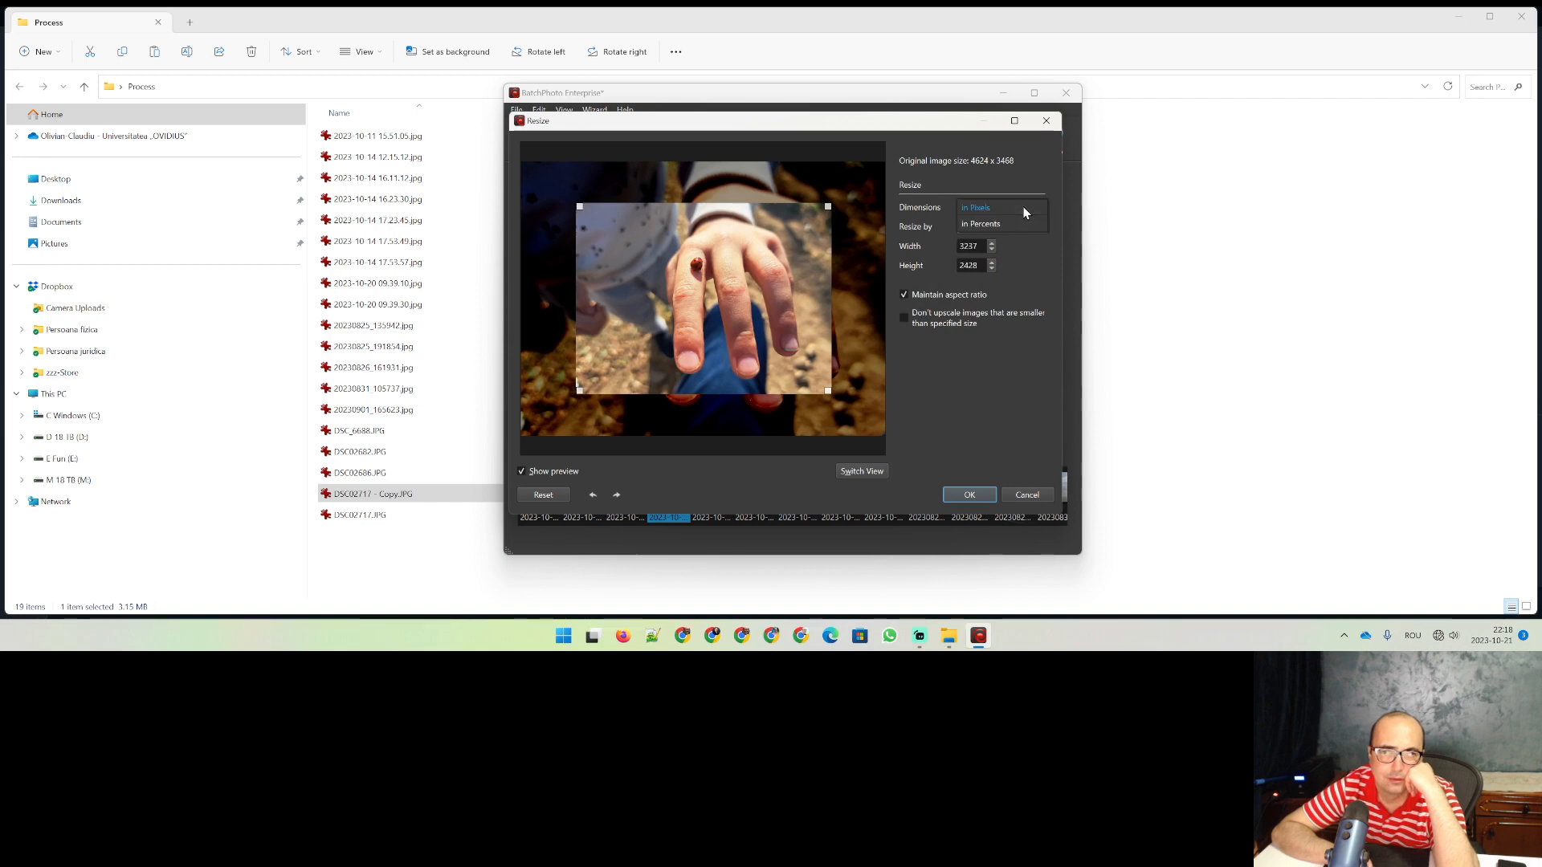
{"action": "left_click", "coordinate": [1013, 223]}
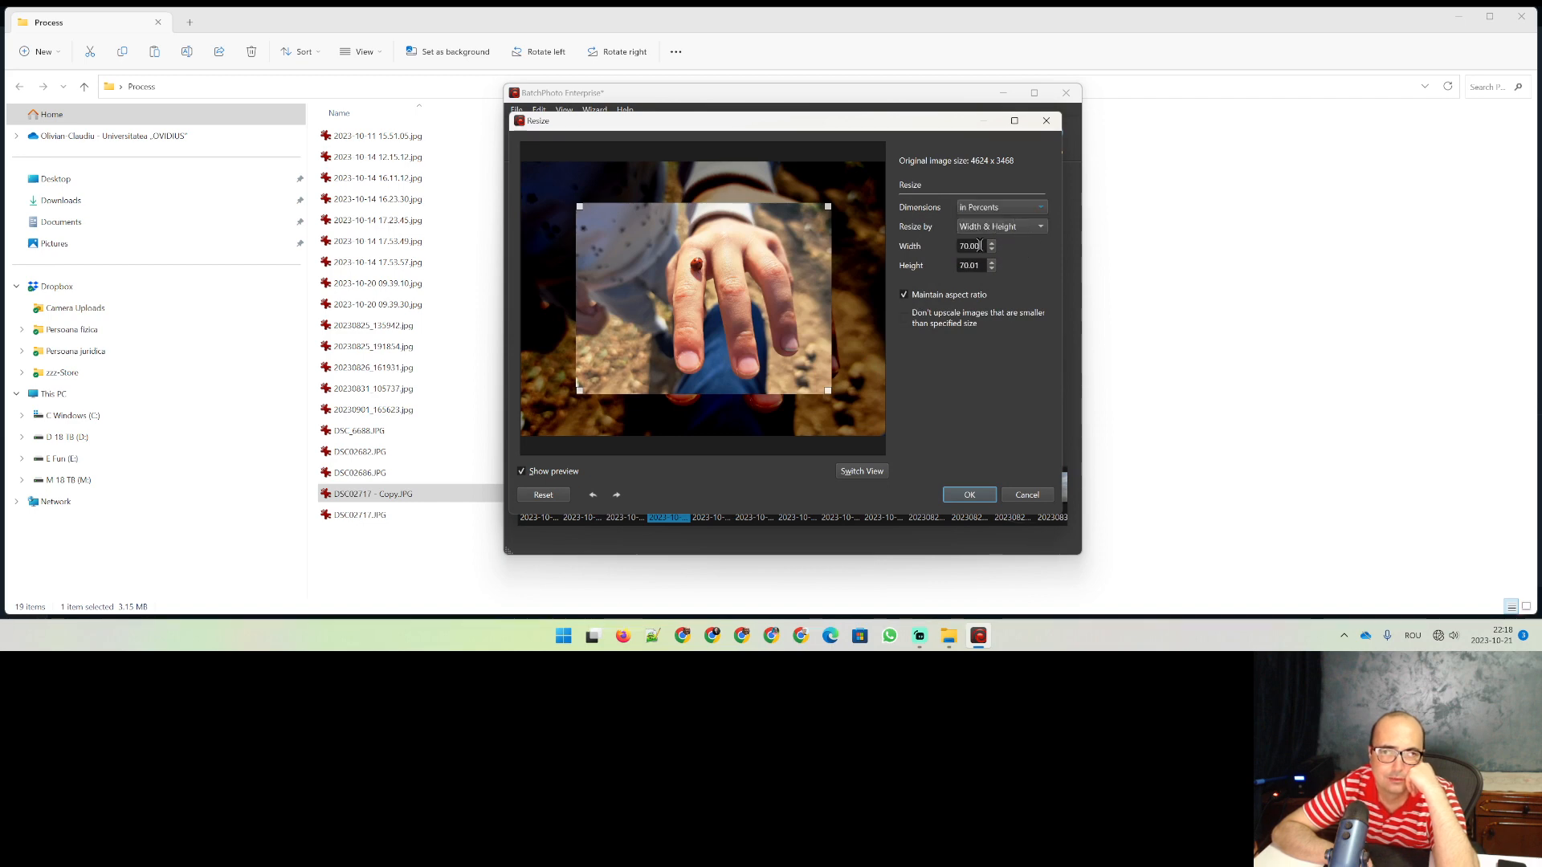
{"action": "double_click", "coordinate": [983, 246]}
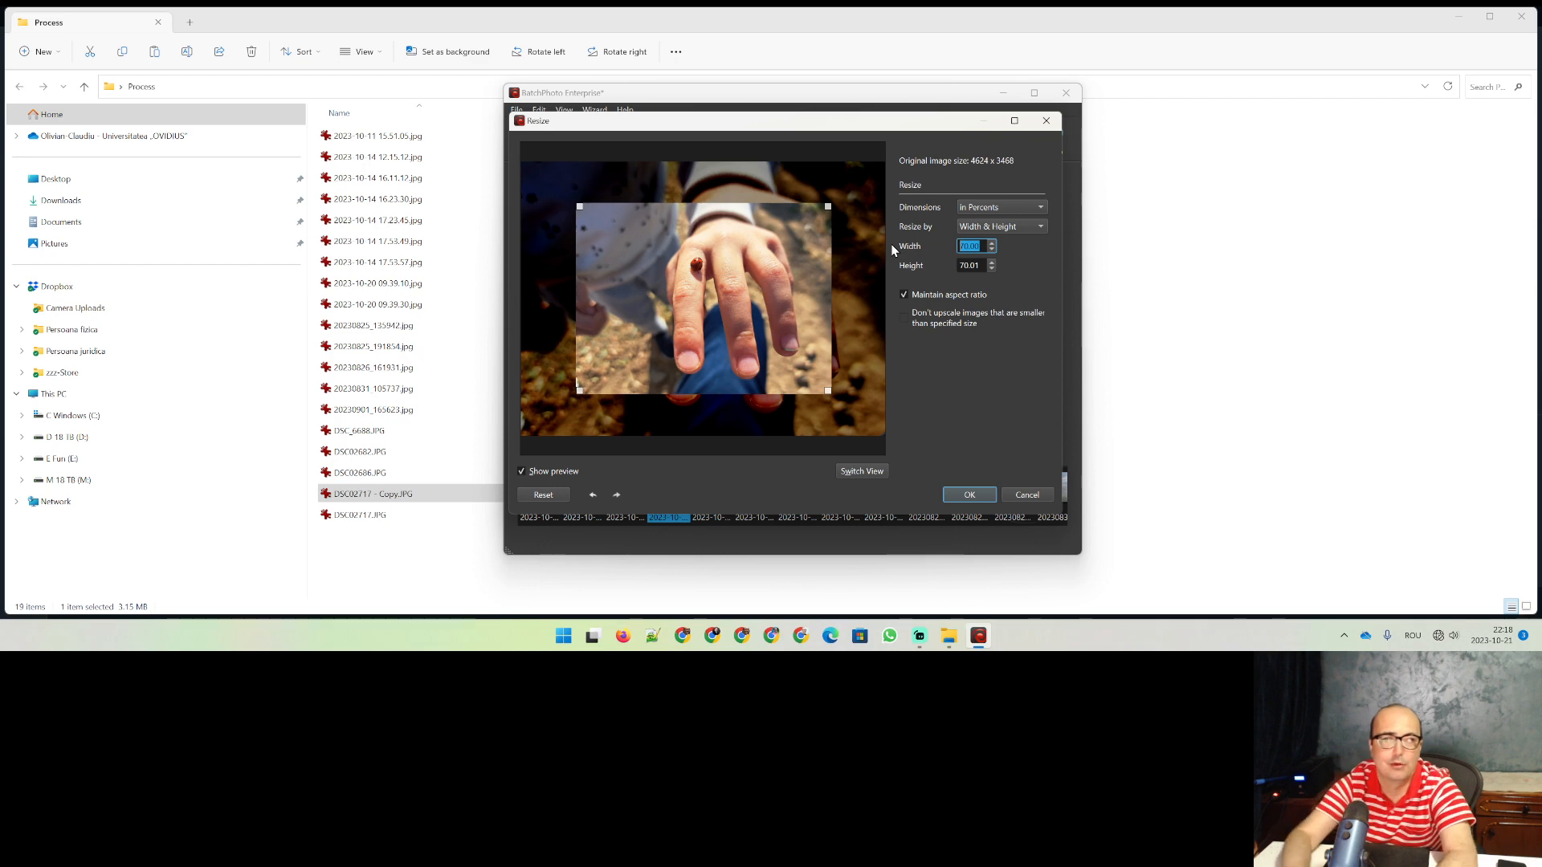
{"action": "type", "text": "50"}
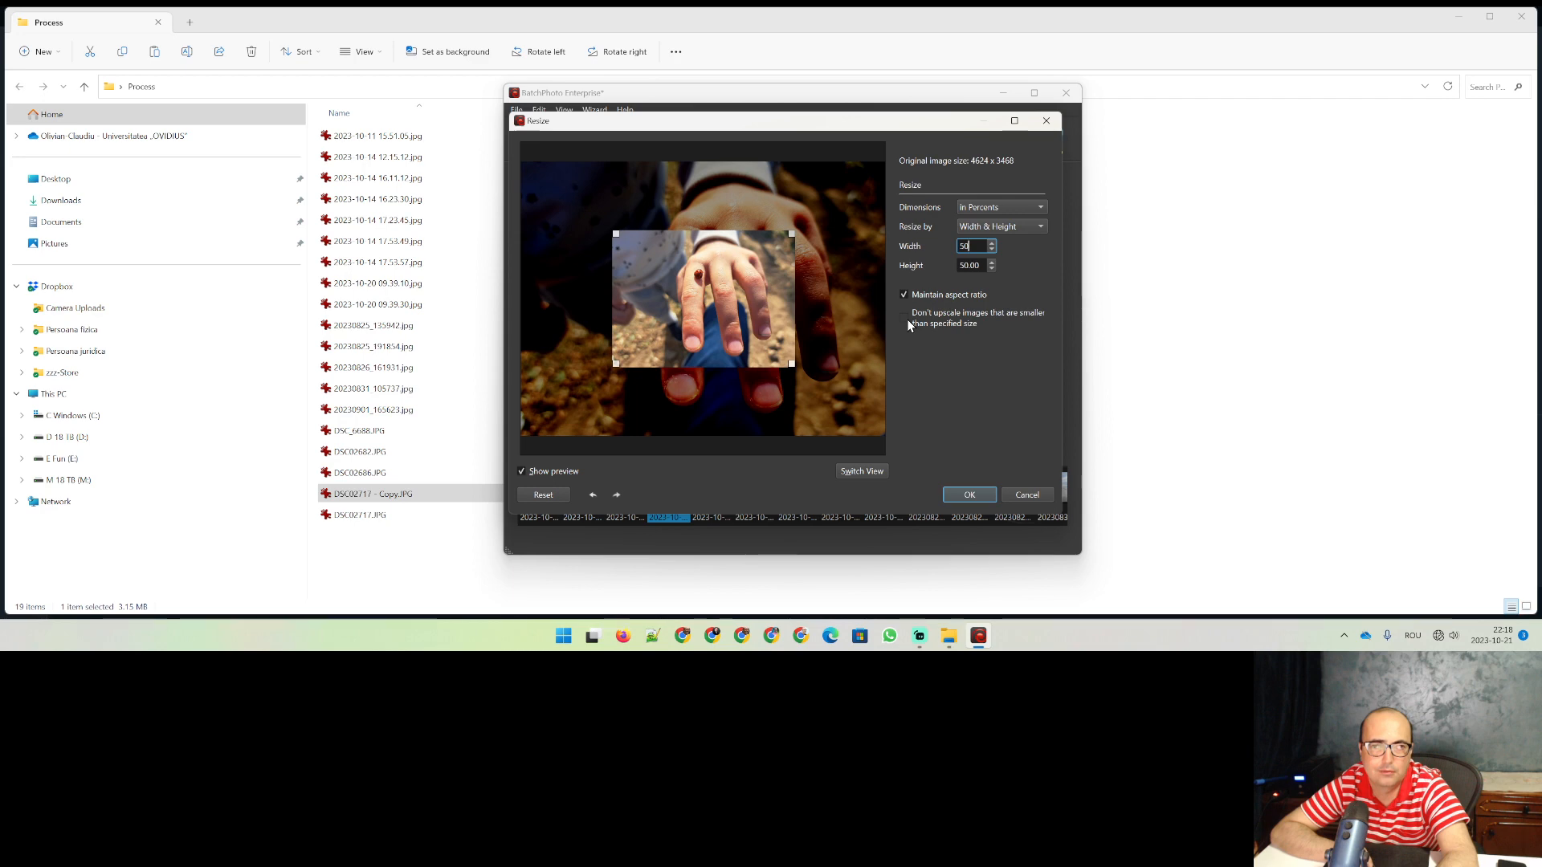
{"action": "key", "text": "Tab"}
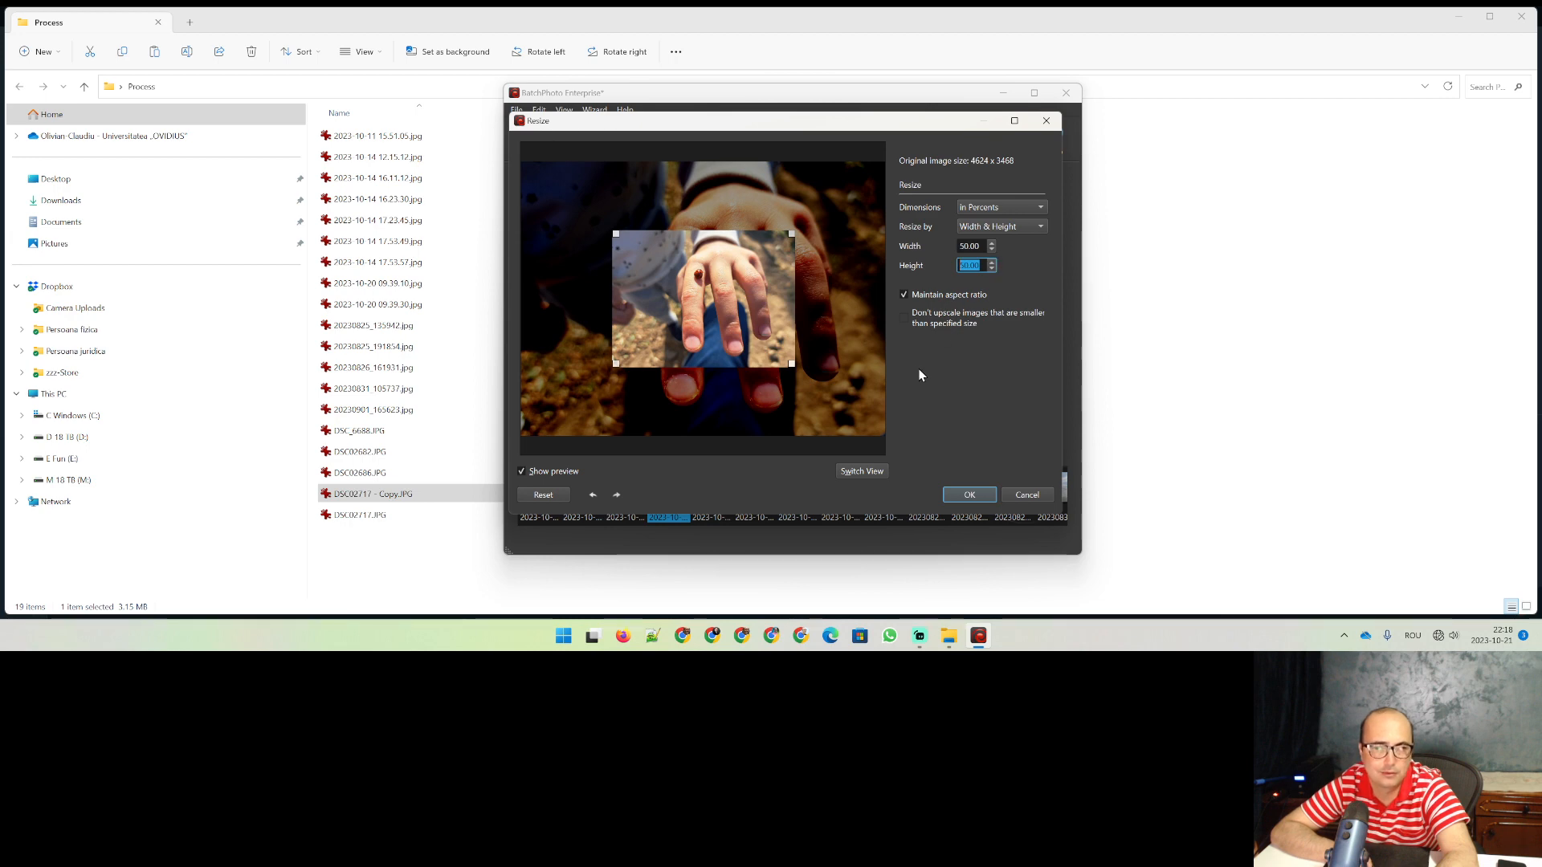
Step: Try the resize dimensions in pixels, return to percents, and try enlarging the photos to 150 percent
{"action": "left_click", "coordinate": [1011, 208]}
{"action": "left_click", "coordinate": [1005, 193]}
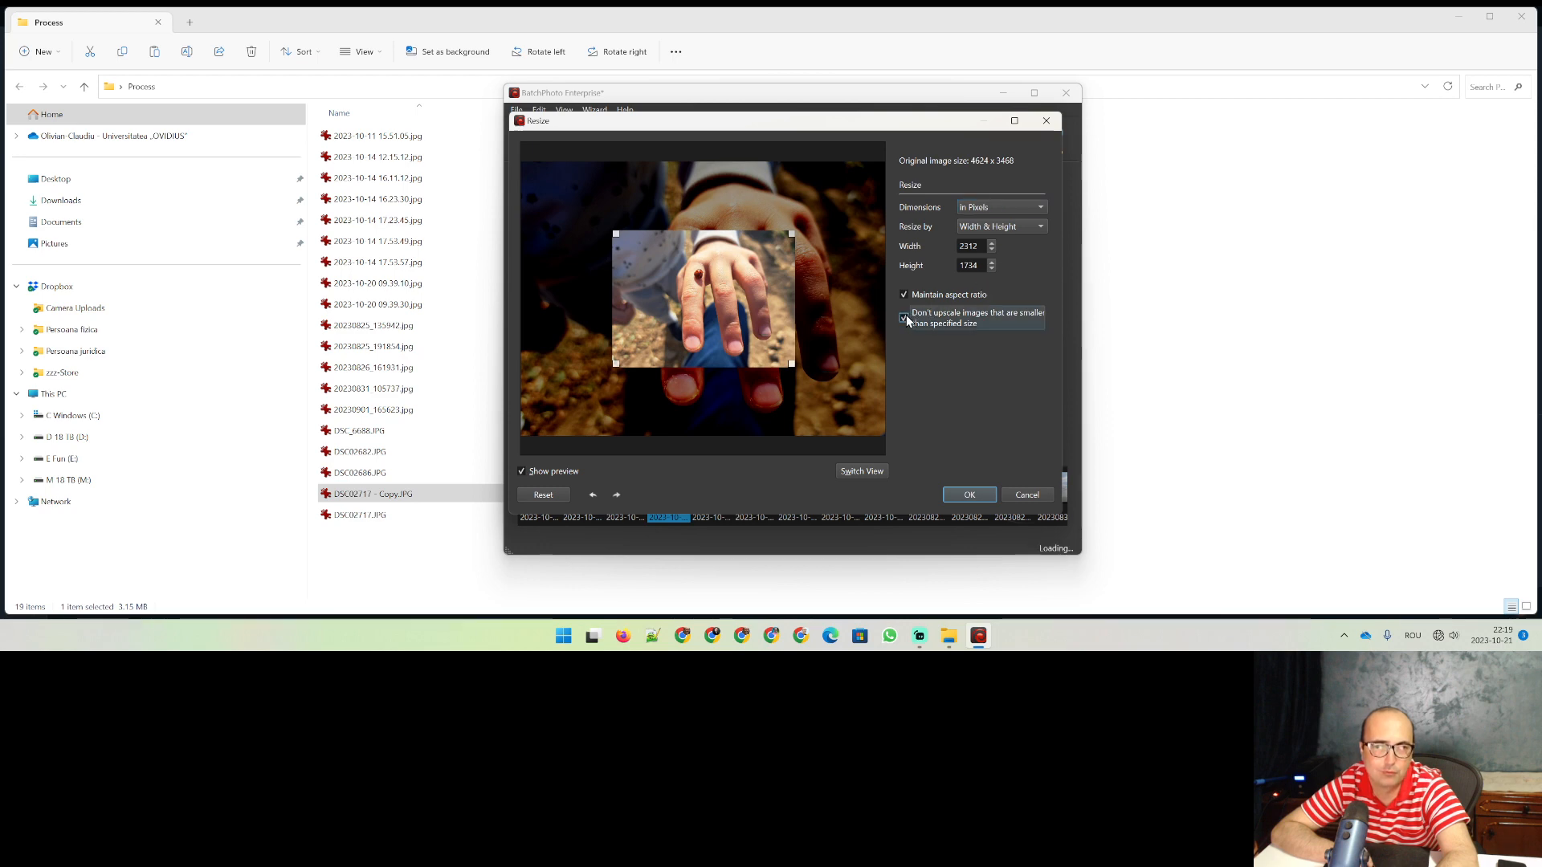
{"action": "left_click", "coordinate": [1004, 203]}
{"action": "left_click", "coordinate": [994, 224]}
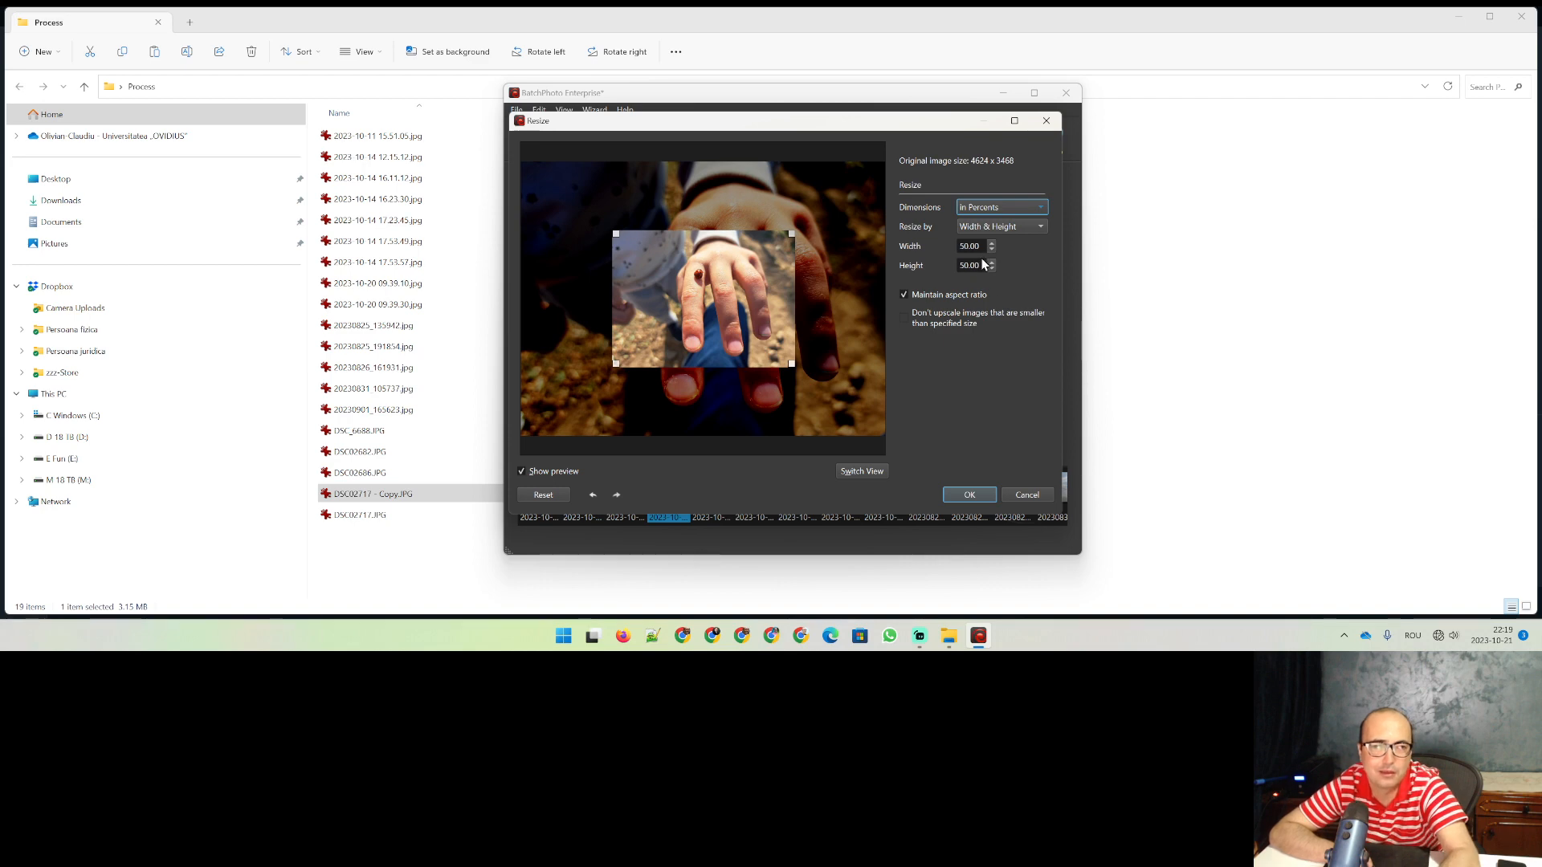
{"action": "left_click", "coordinate": [960, 266]}
{"action": "type", "text": "1"}
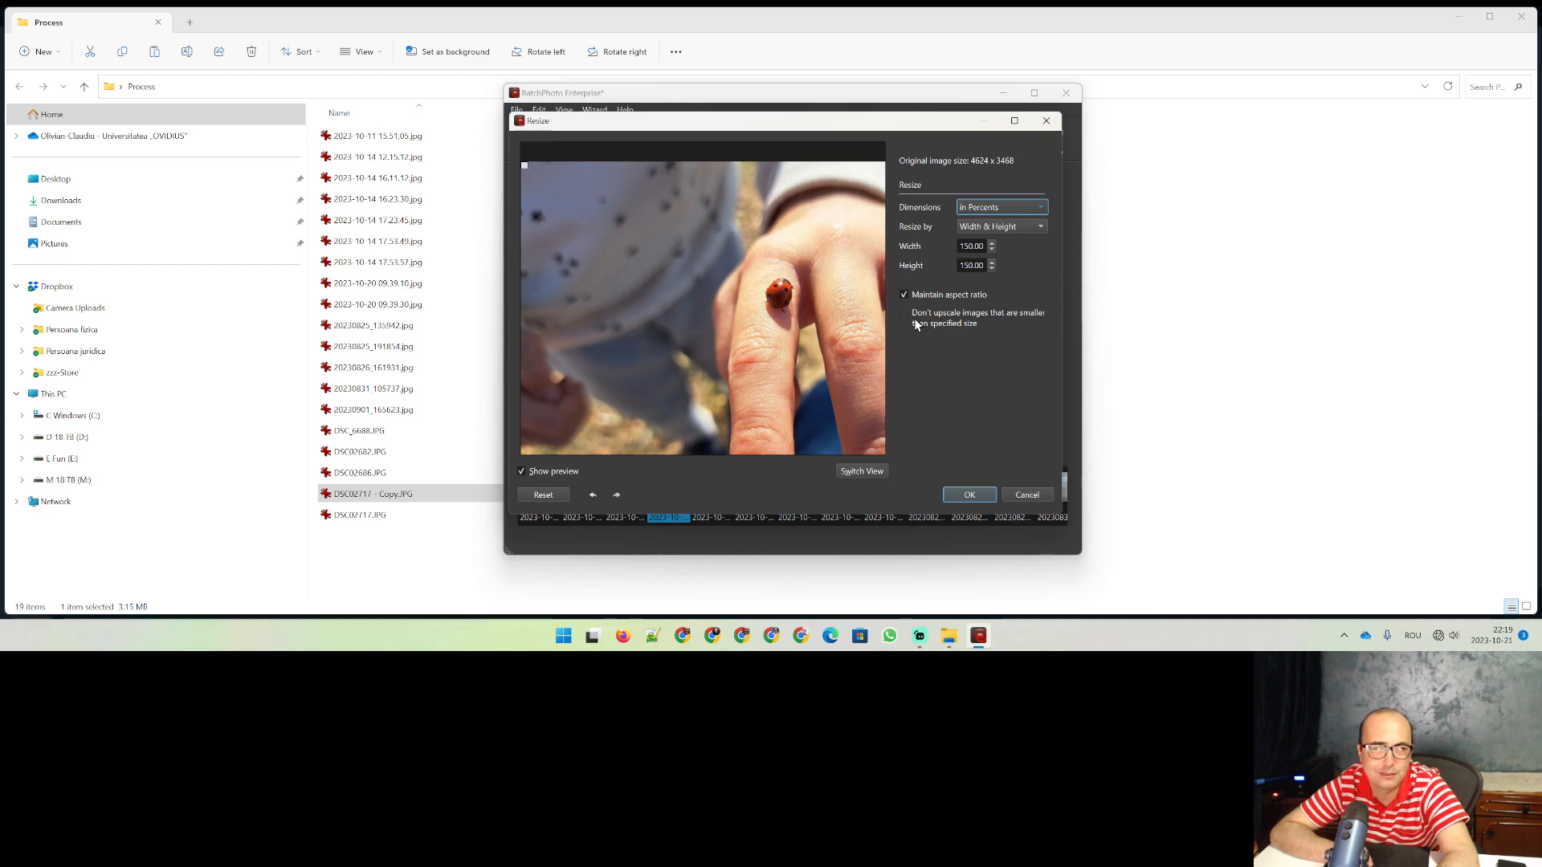
Step: Set the resize width to 50 percent and apply the Resize filter
{"action": "left_click_drag", "start_coordinate": [964, 248], "coordinate": [952, 250]}
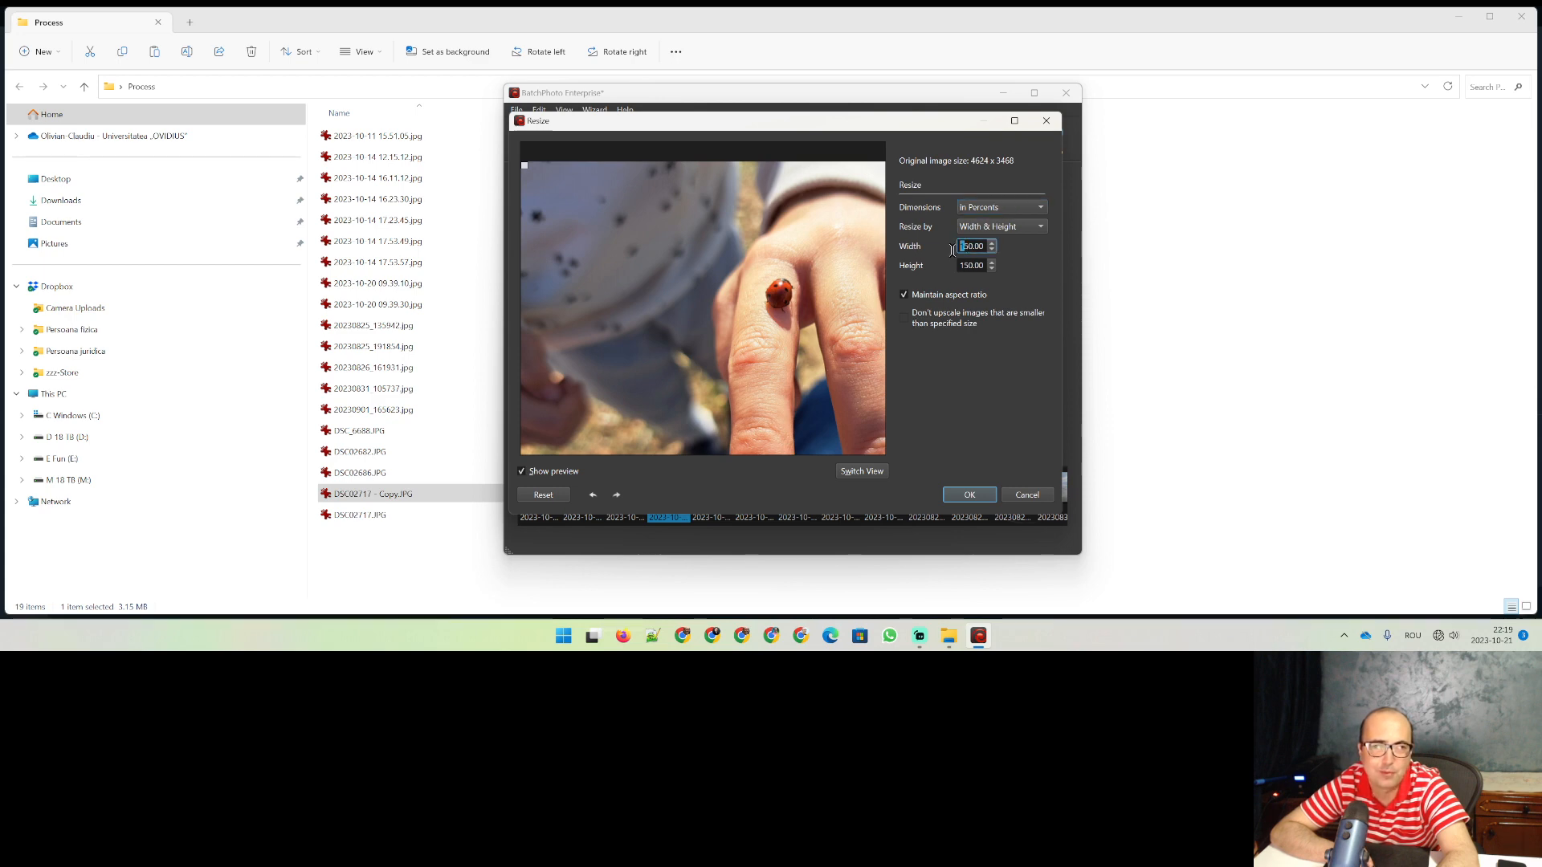
{"action": "key", "text": "BackSpace"}
{"action": "key", "text": "Tab"}
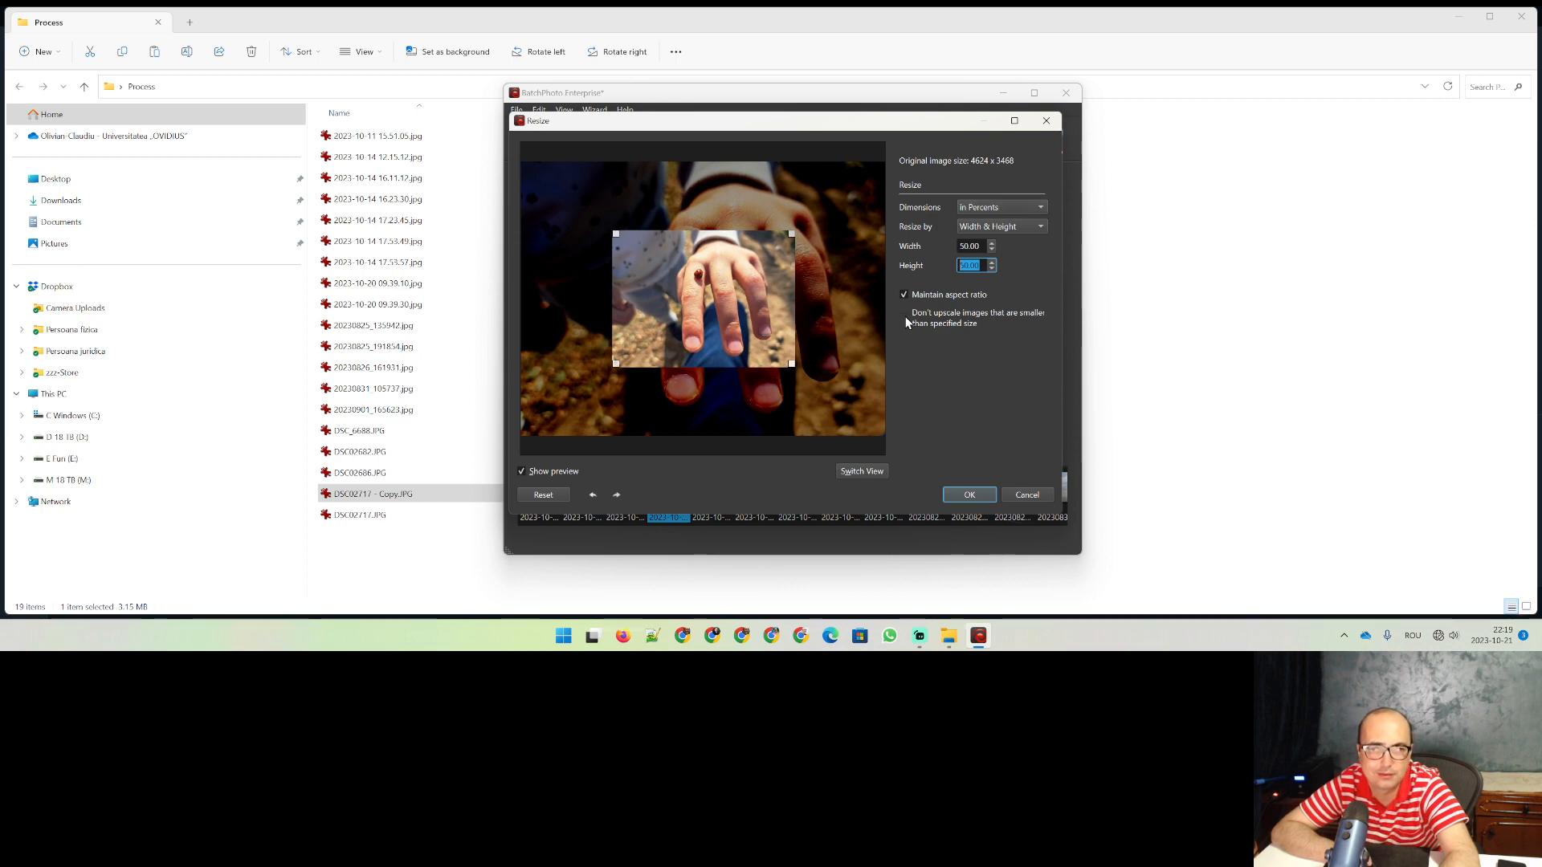
{"action": "left_click", "coordinate": [975, 500]}
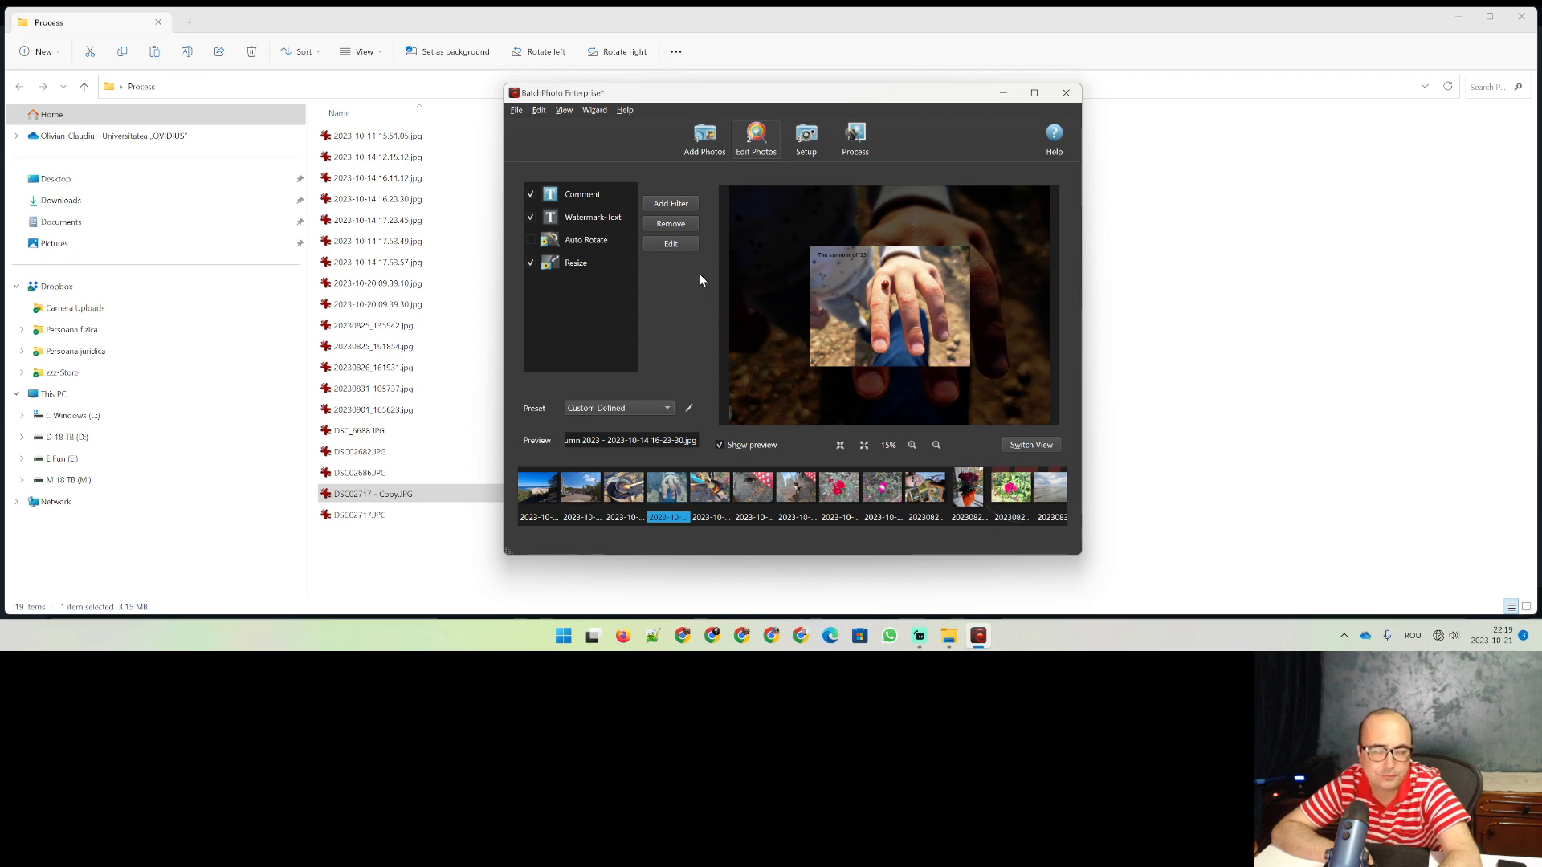
Step: Add the Auto Contrast filter from the Touch-Up category to the photos
{"action": "left_click", "coordinate": [673, 204]}
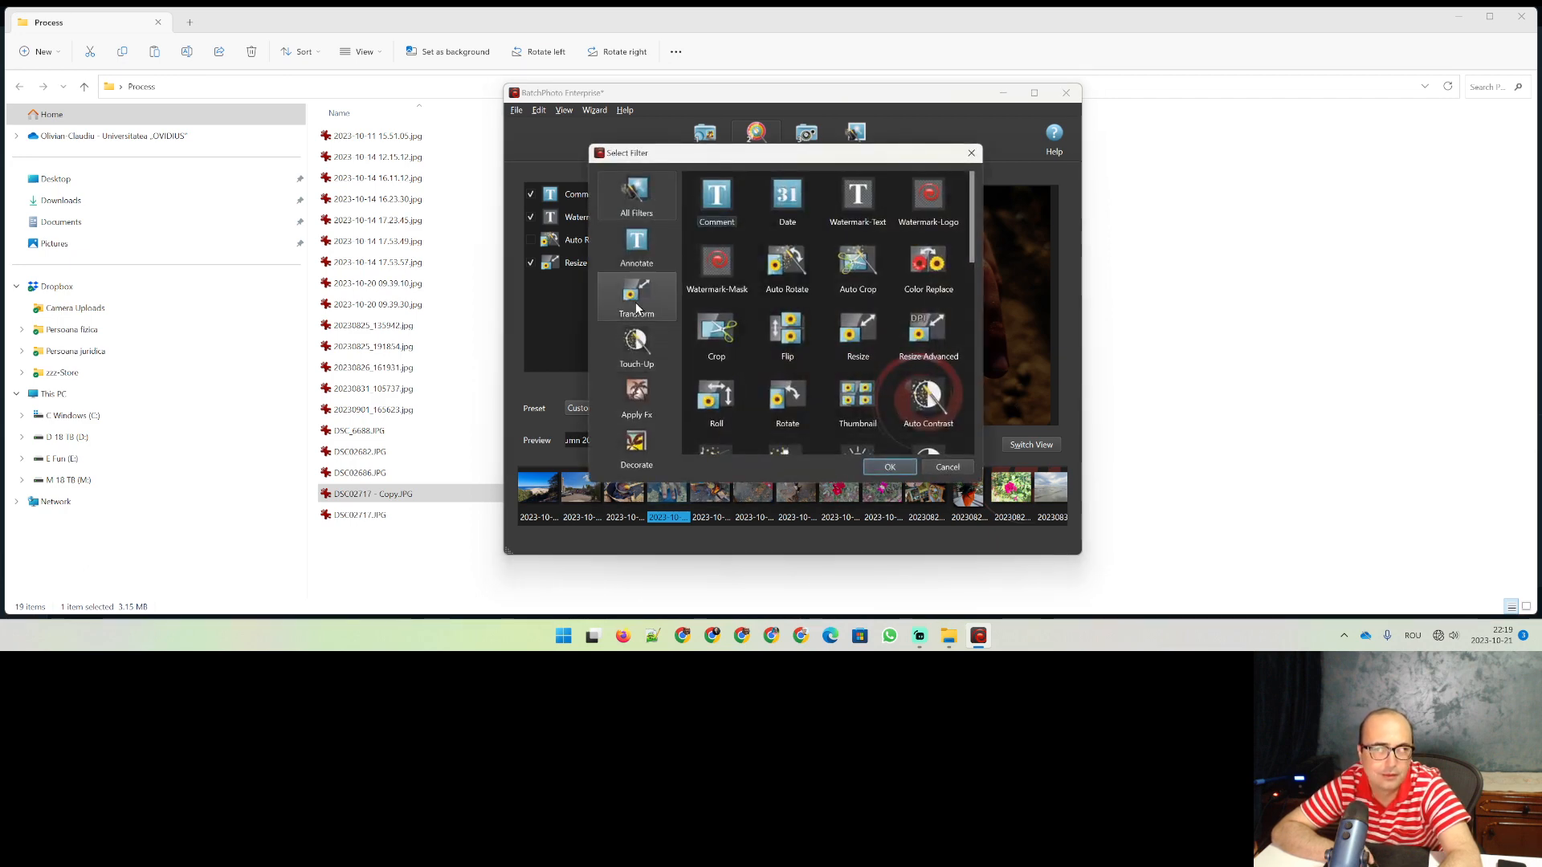
{"action": "left_click", "coordinate": [637, 307]}
{"action": "left_click", "coordinate": [644, 353]}
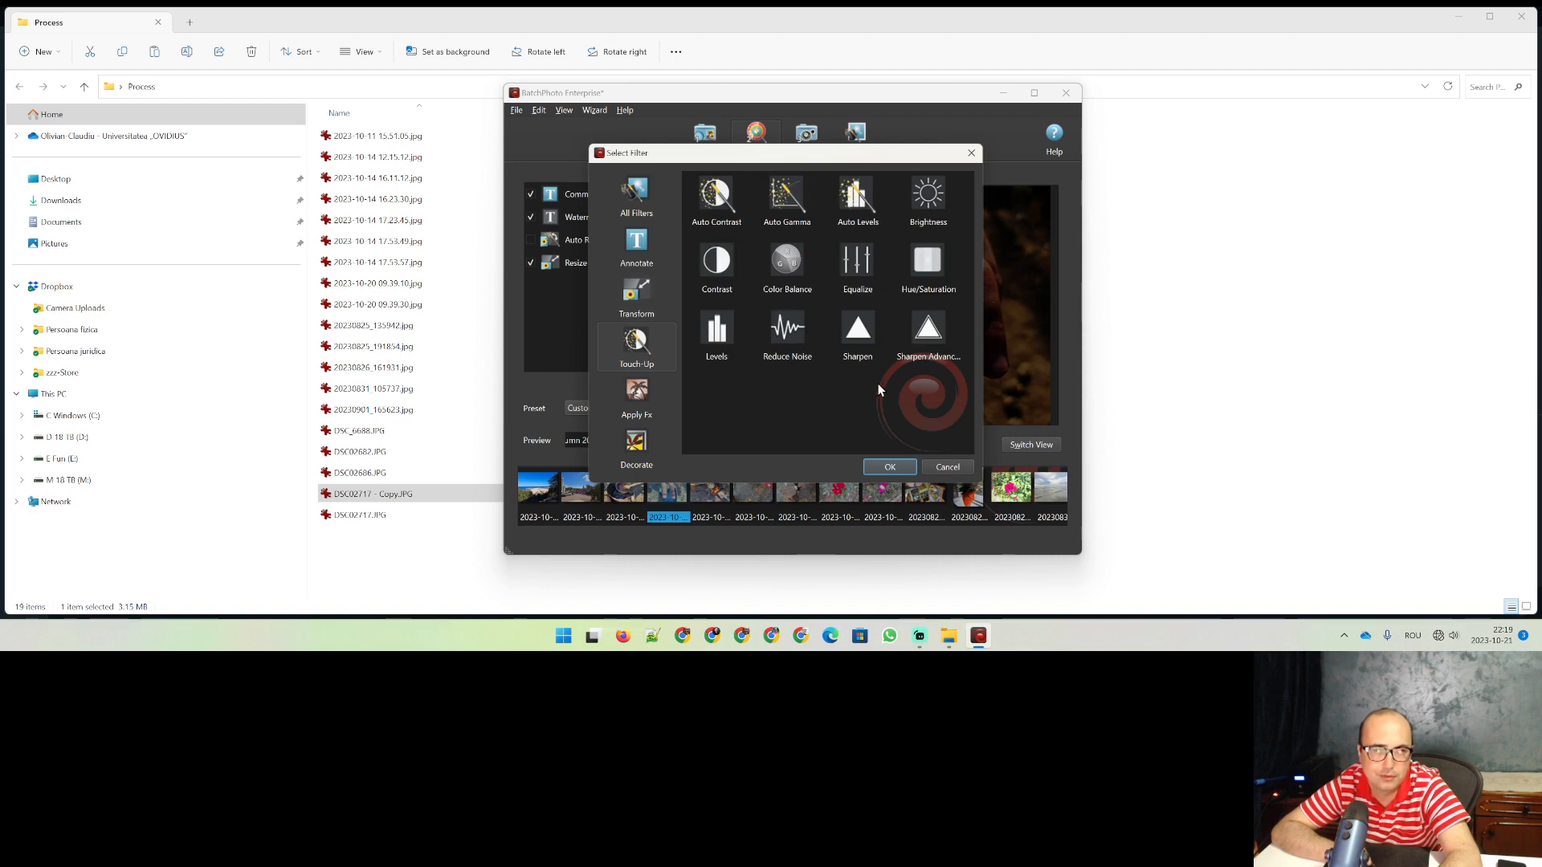
{"action": "left_click", "coordinate": [724, 209]}
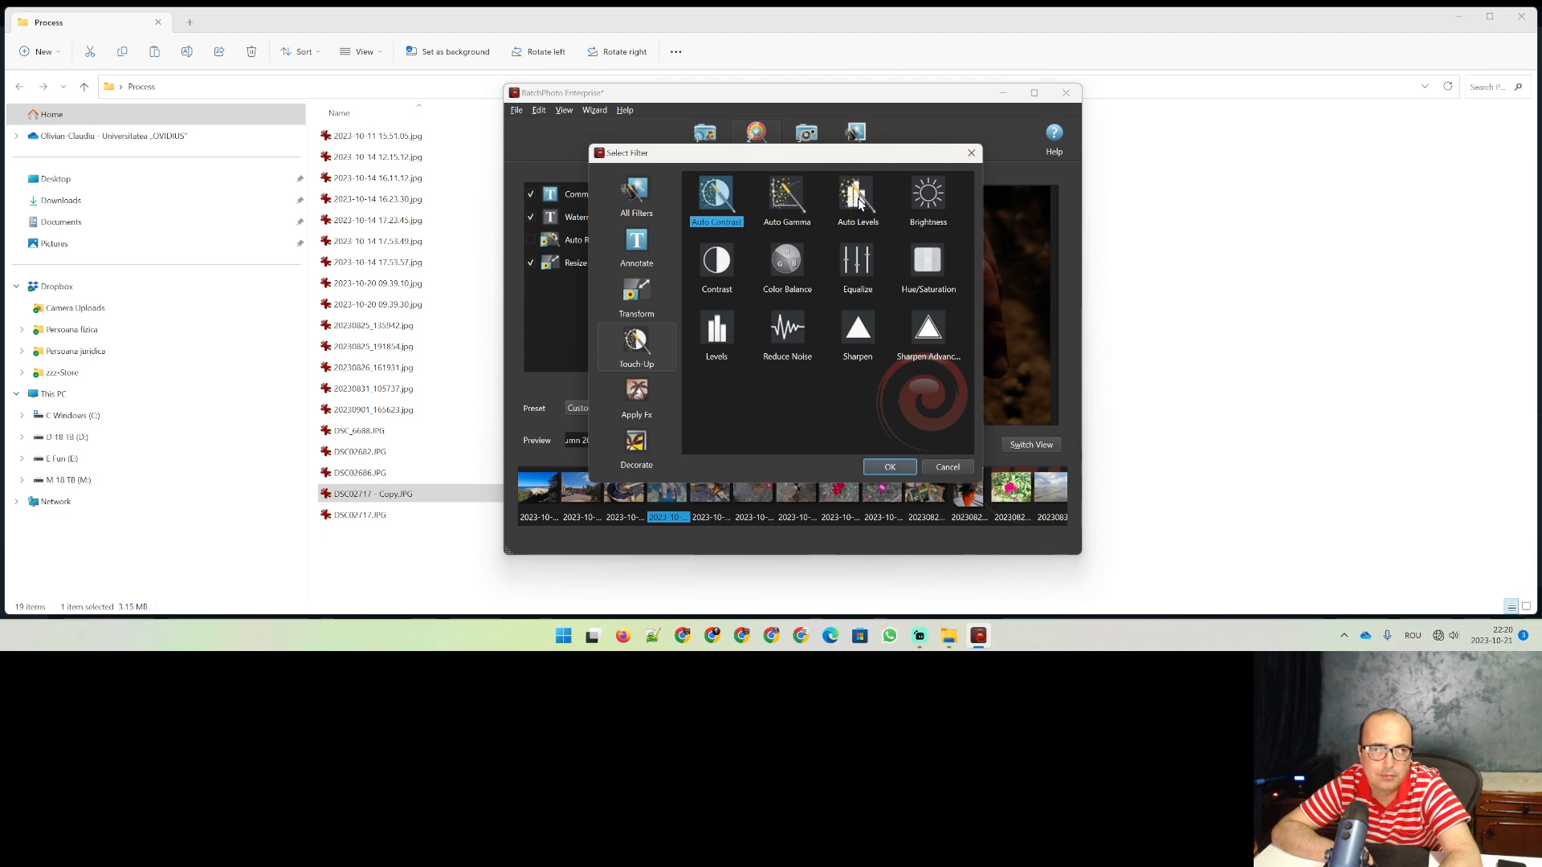
{"action": "left_click", "coordinate": [898, 469]}
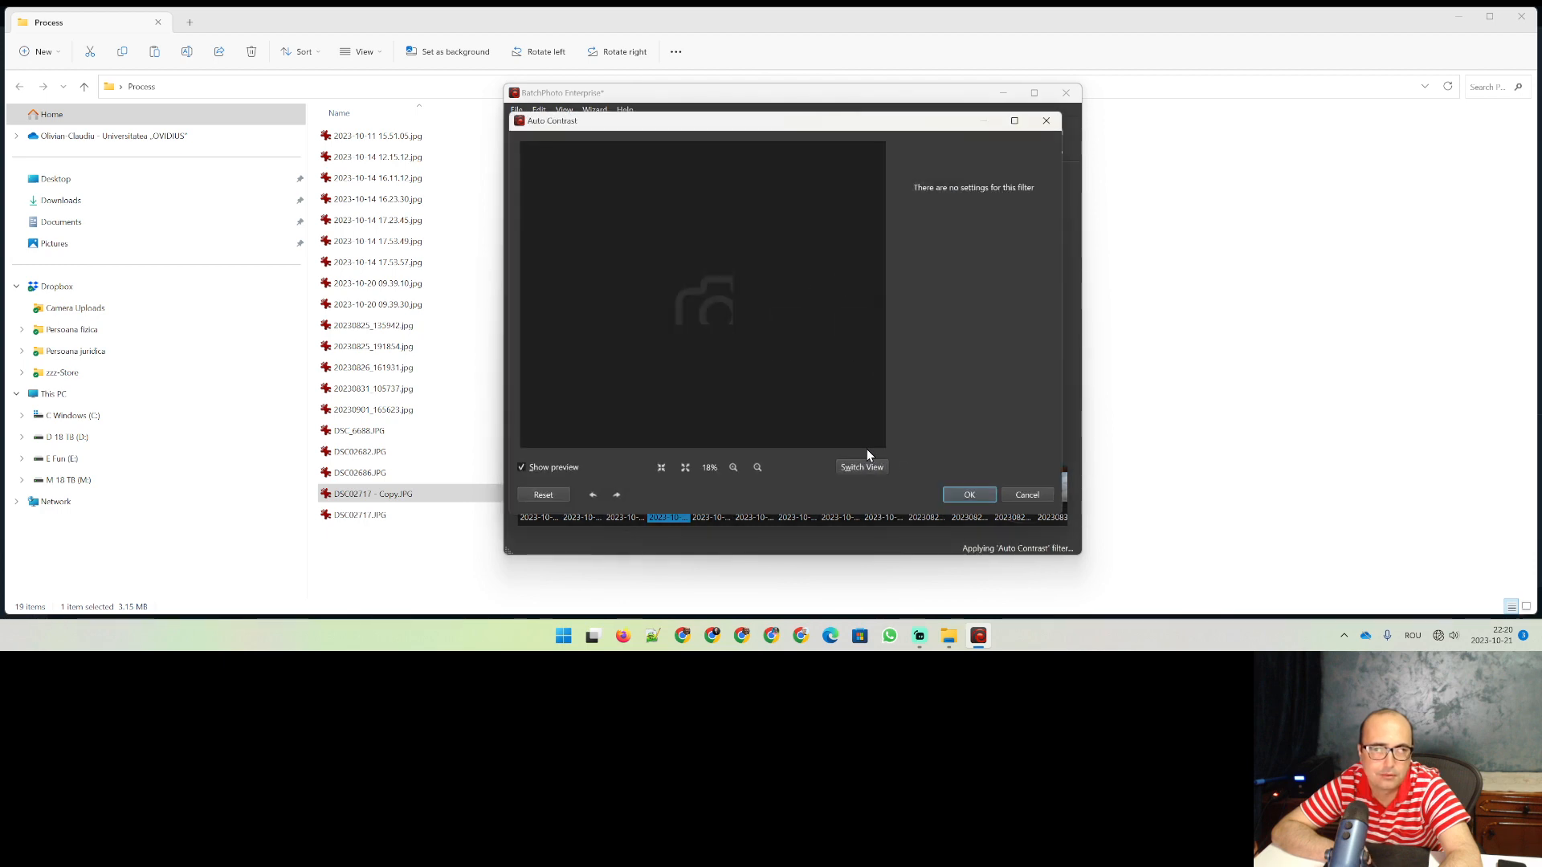
{"action": "left_click", "coordinate": [972, 494]}
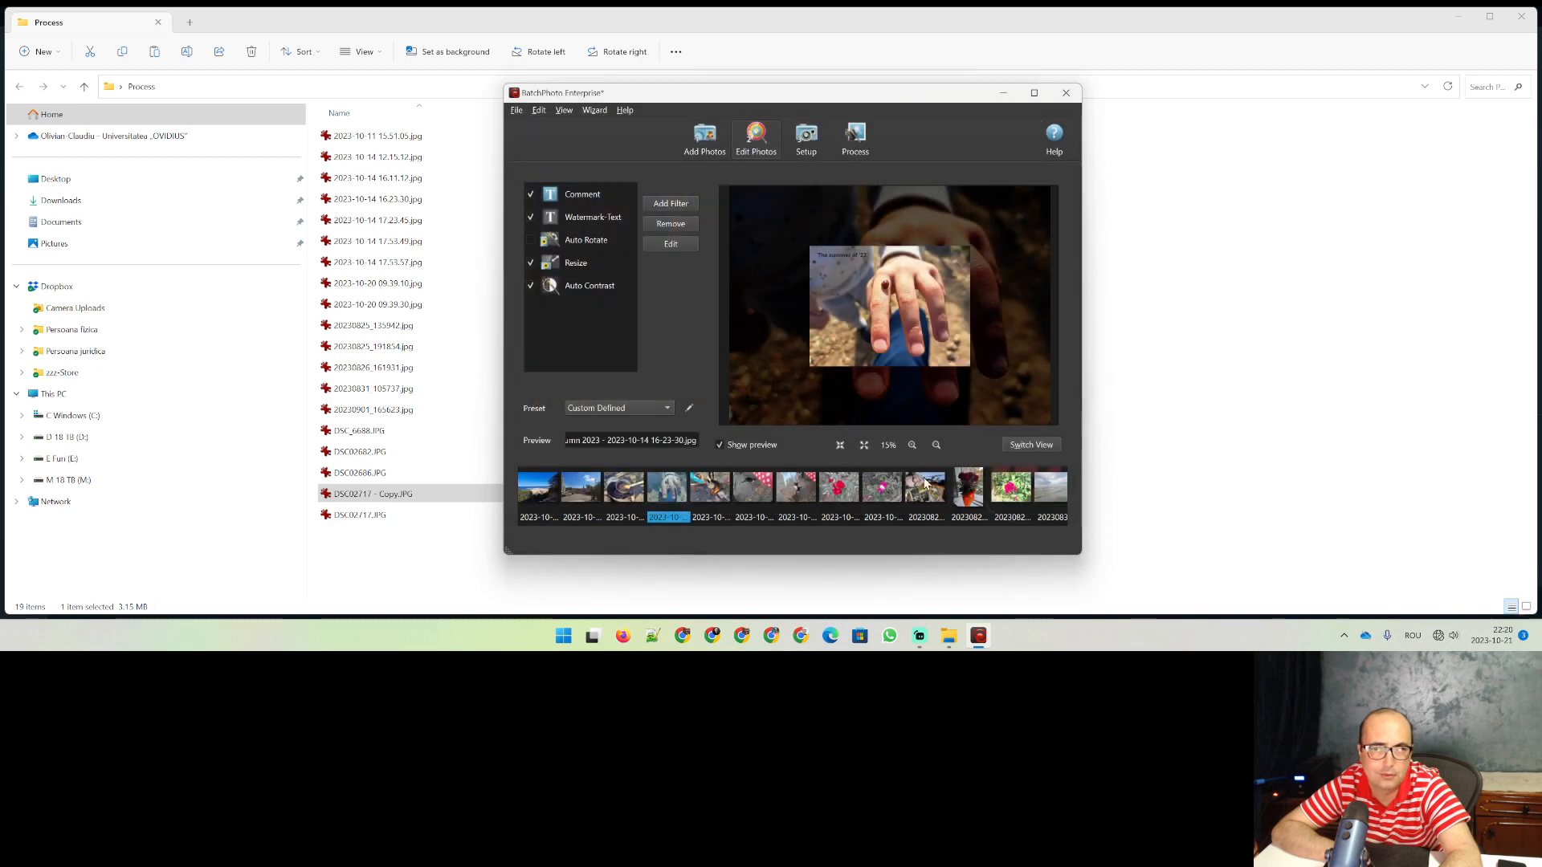
Step: Add the Auto Gamma filter from the Touch-Up category to the photos
{"action": "left_click", "coordinate": [665, 204]}
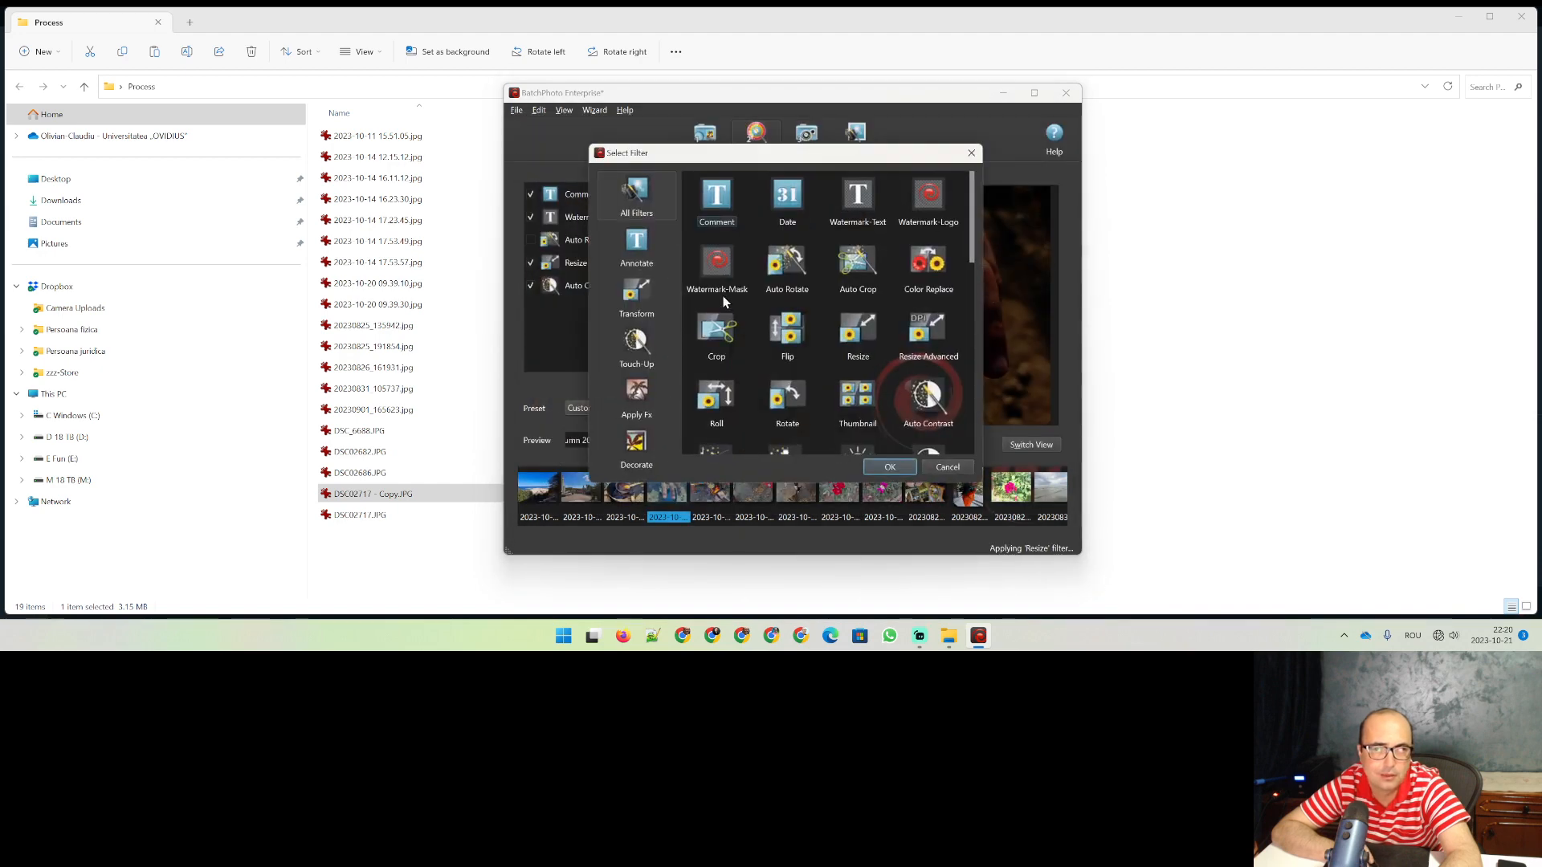
{"action": "left_click", "coordinate": [649, 342]}
{"action": "left_click", "coordinate": [795, 224]}
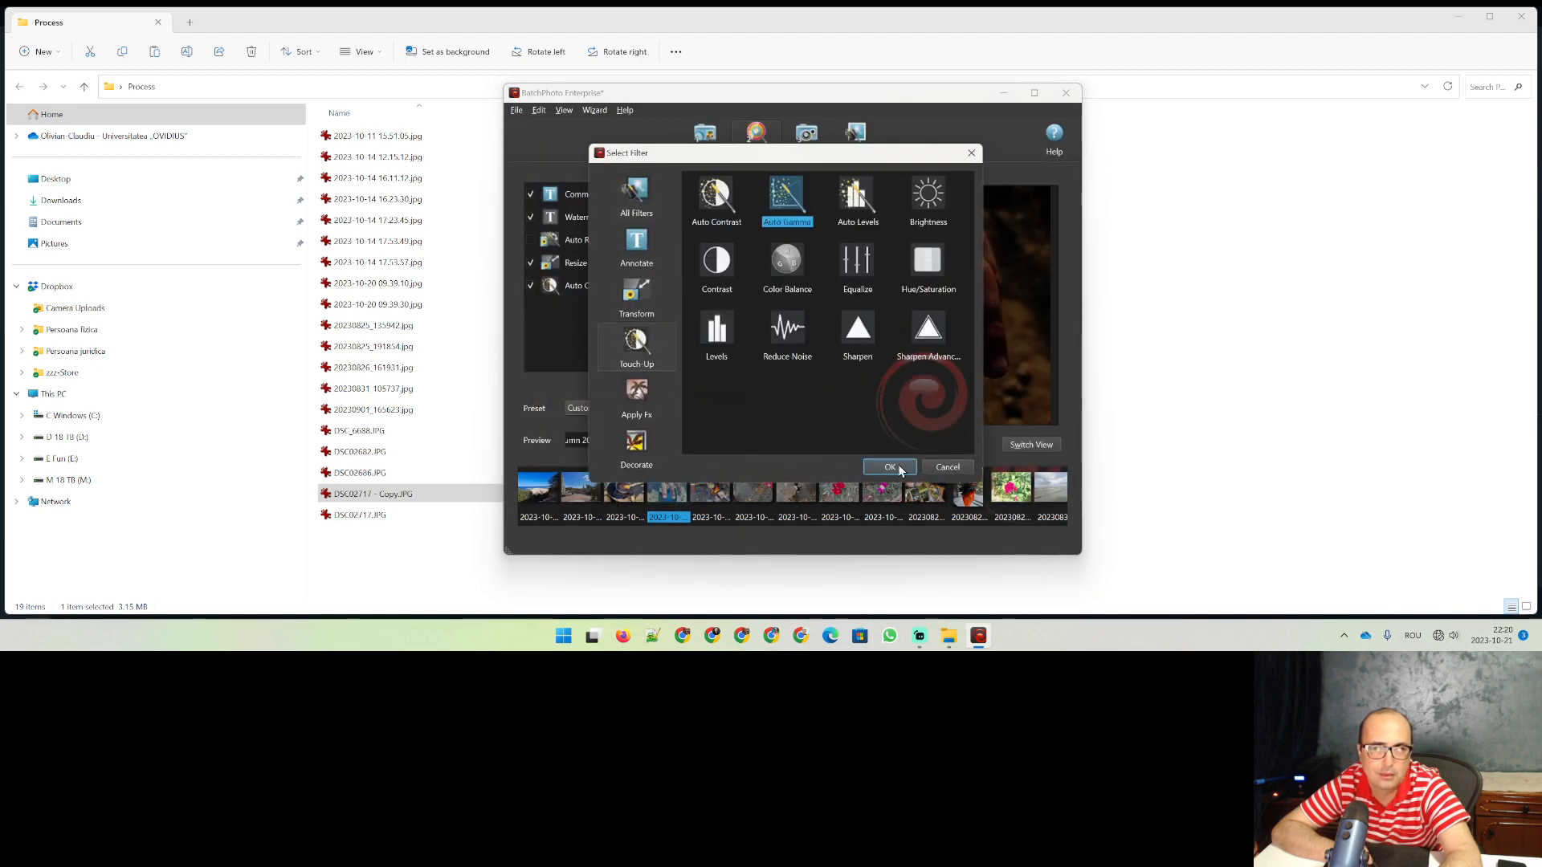
{"action": "left_click", "coordinate": [890, 467]}
{"action": "left_click", "coordinate": [970, 493]}
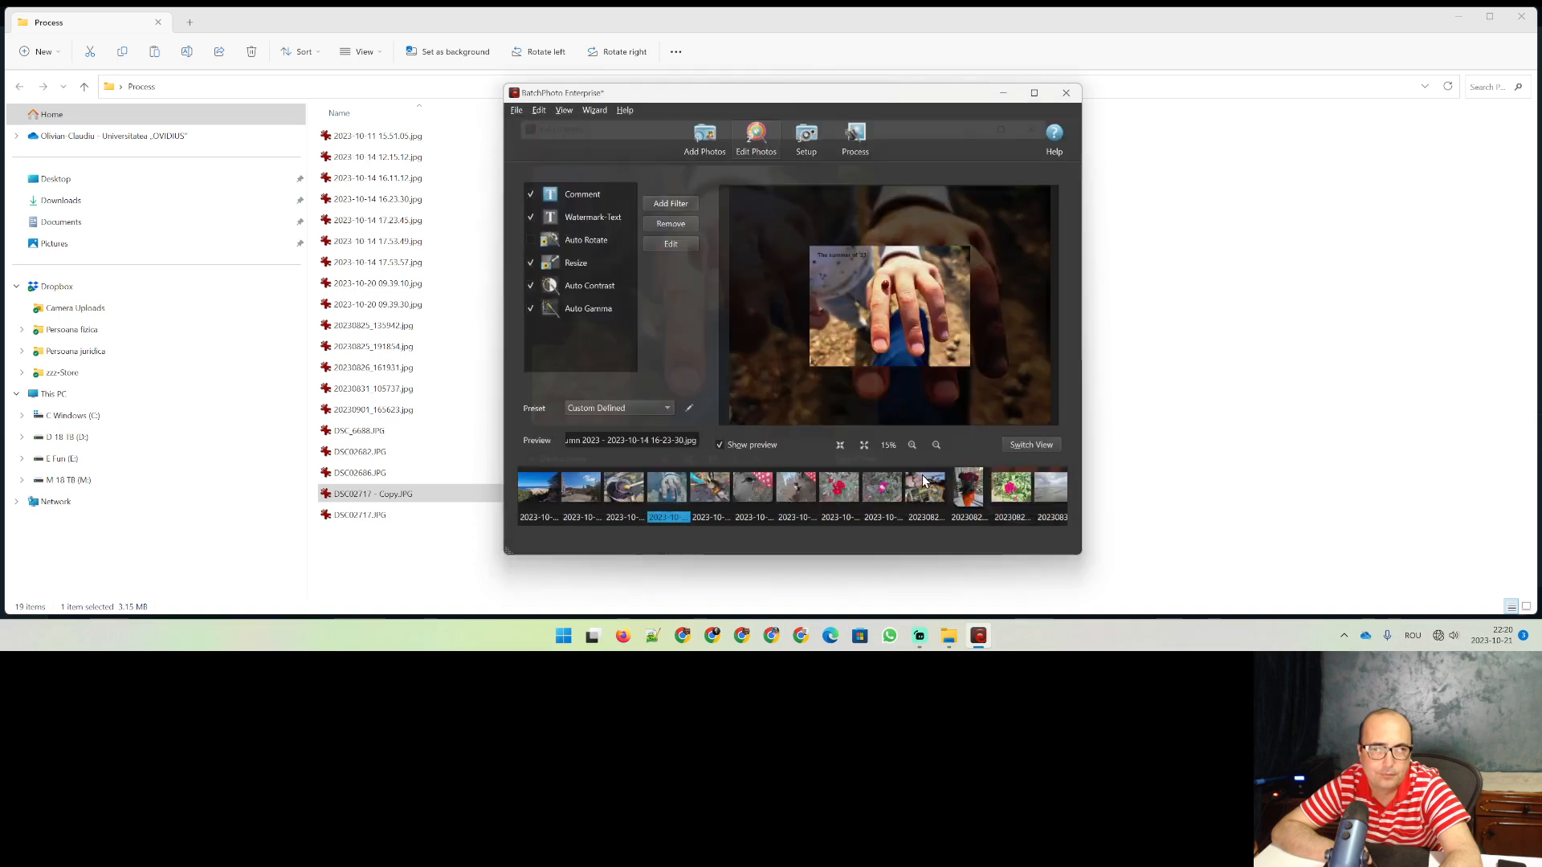
Step: Add the Auto Levels filter from the Touch-Up category to the photos
{"action": "left_click", "coordinate": [671, 204]}
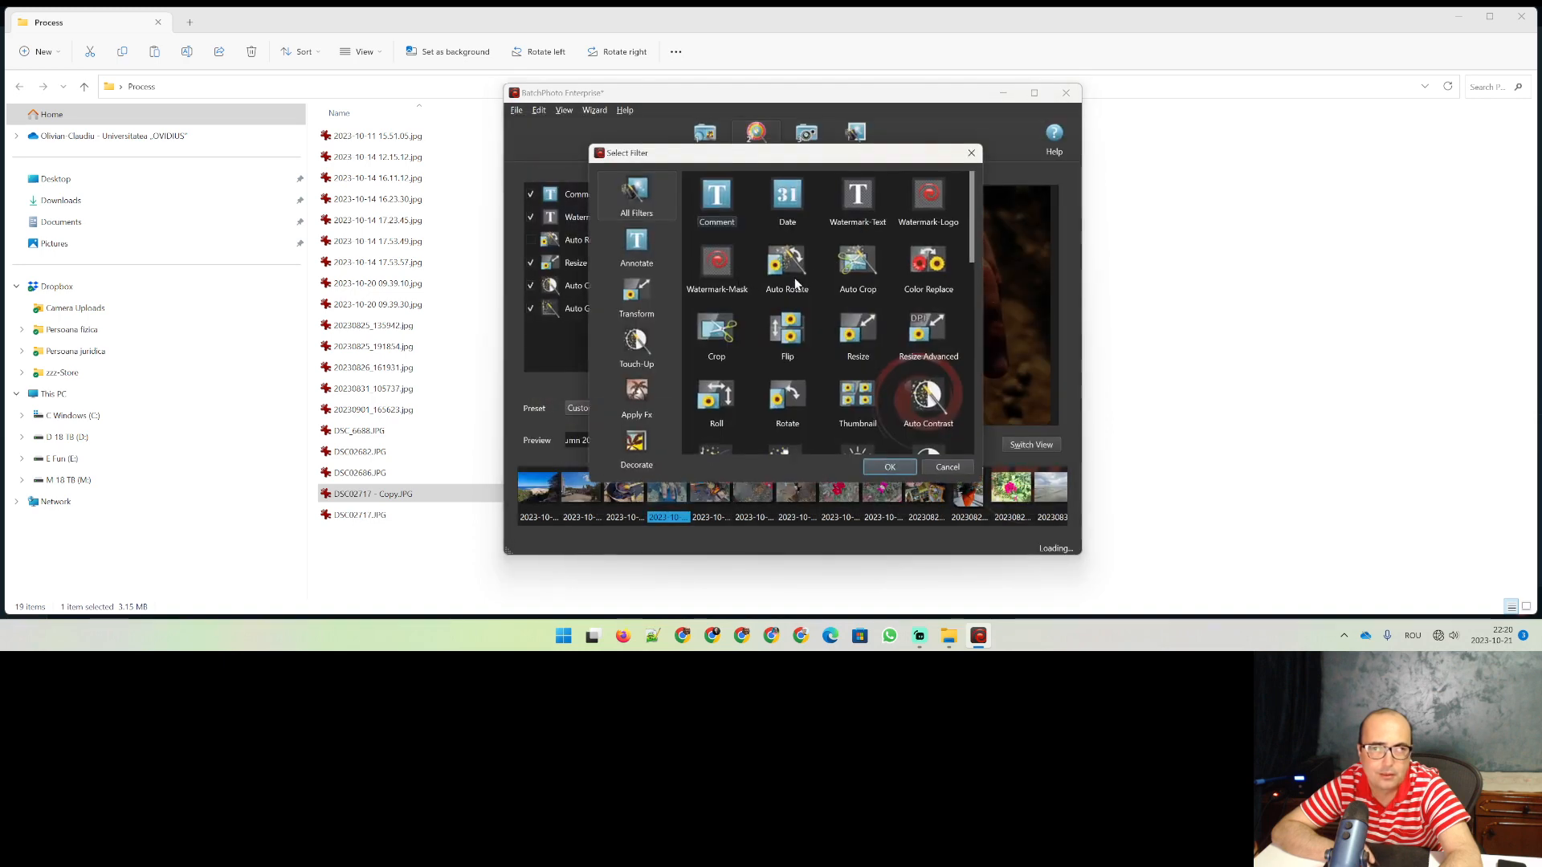
{"action": "left_click", "coordinate": [638, 344]}
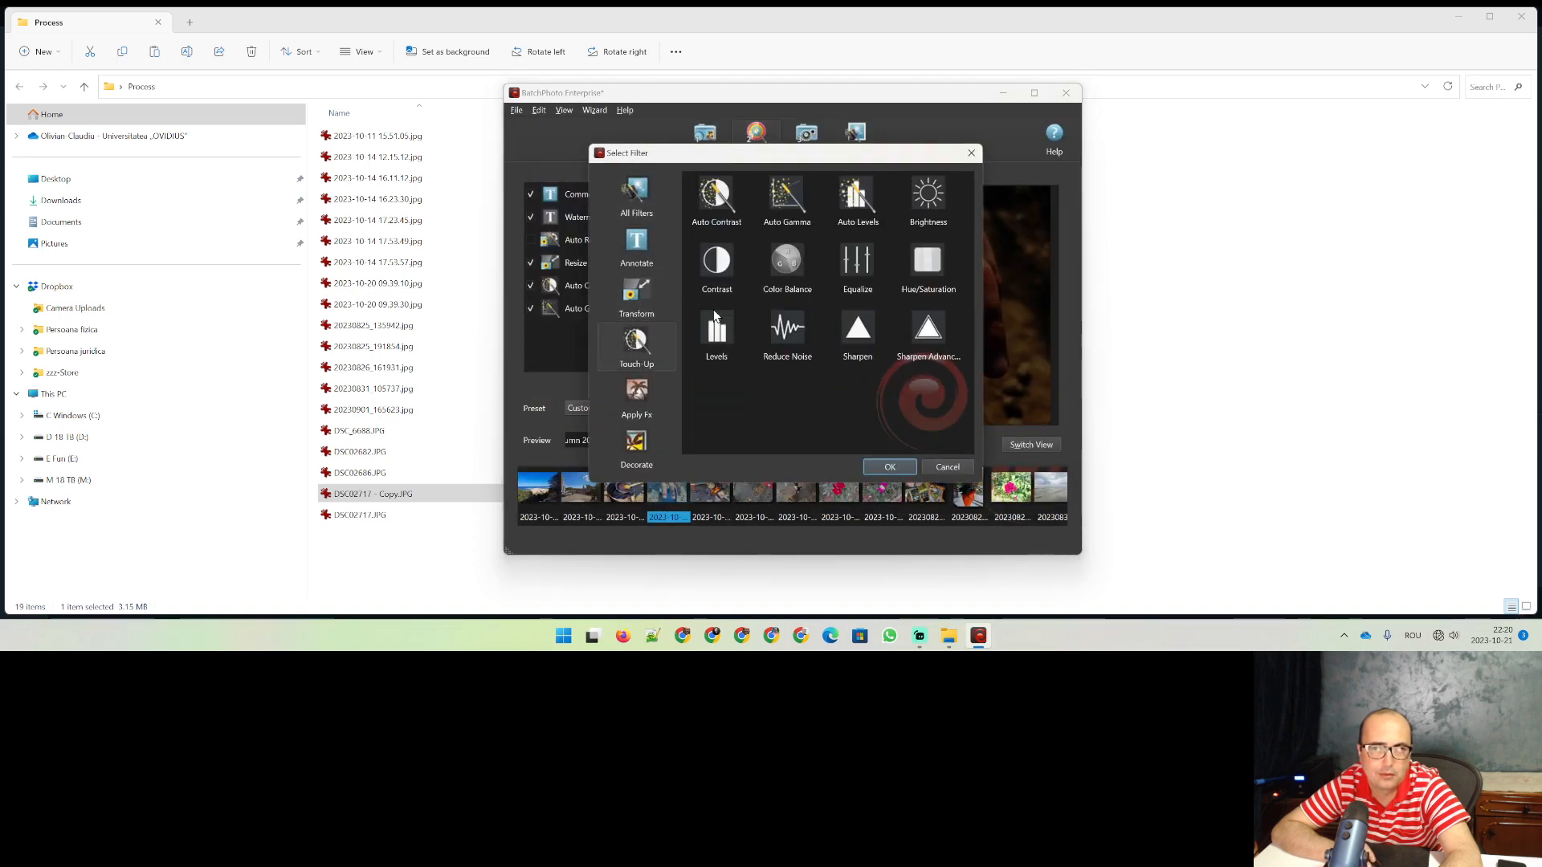
{"action": "left_click", "coordinate": [876, 197]}
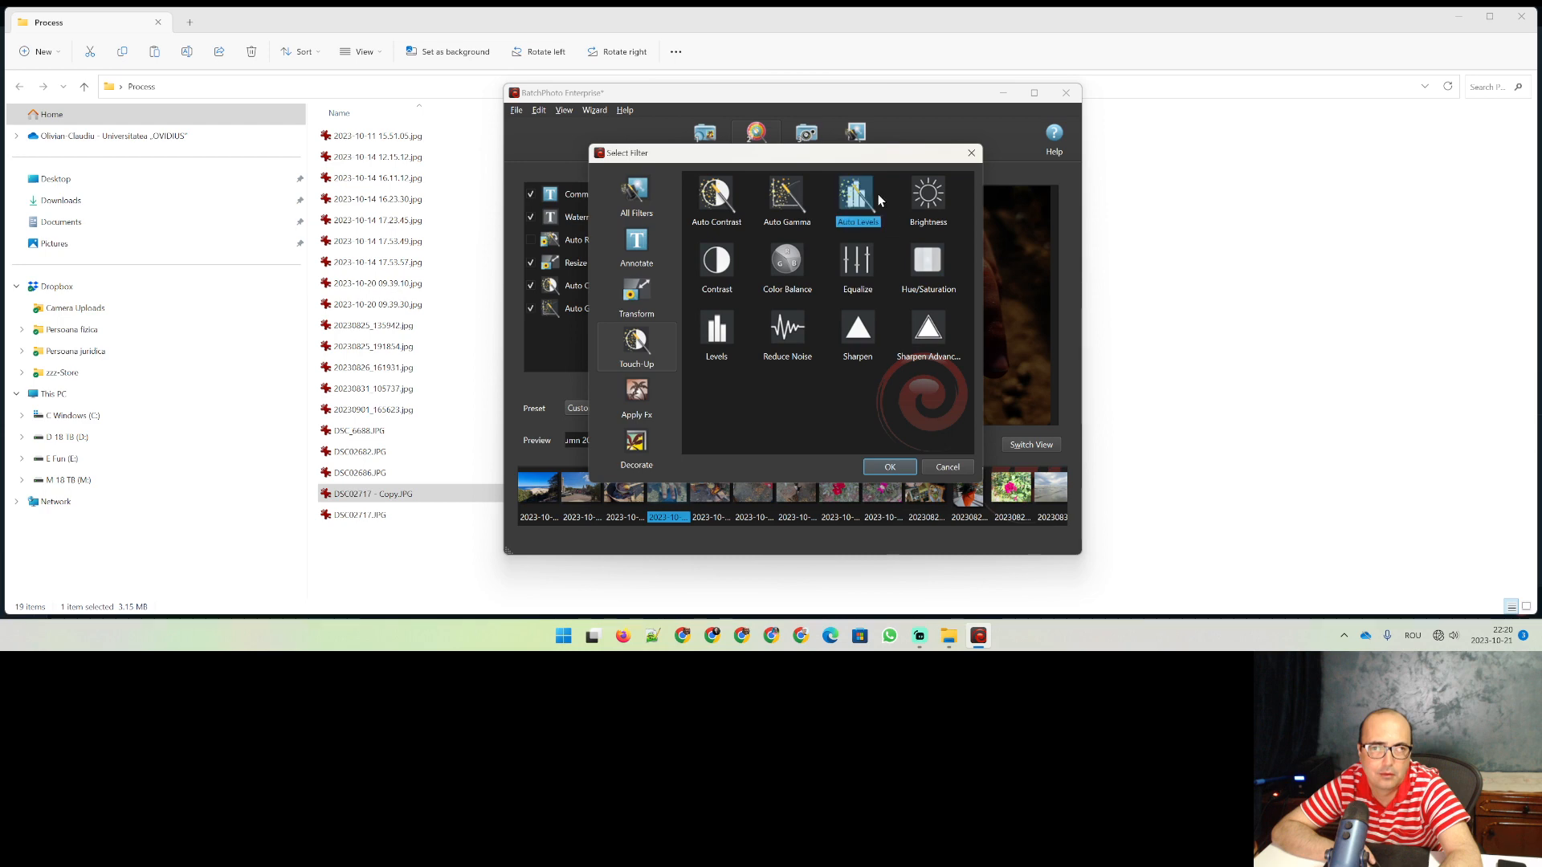
{"action": "left_click", "coordinate": [887, 467]}
{"action": "left_click", "coordinate": [969, 495]}
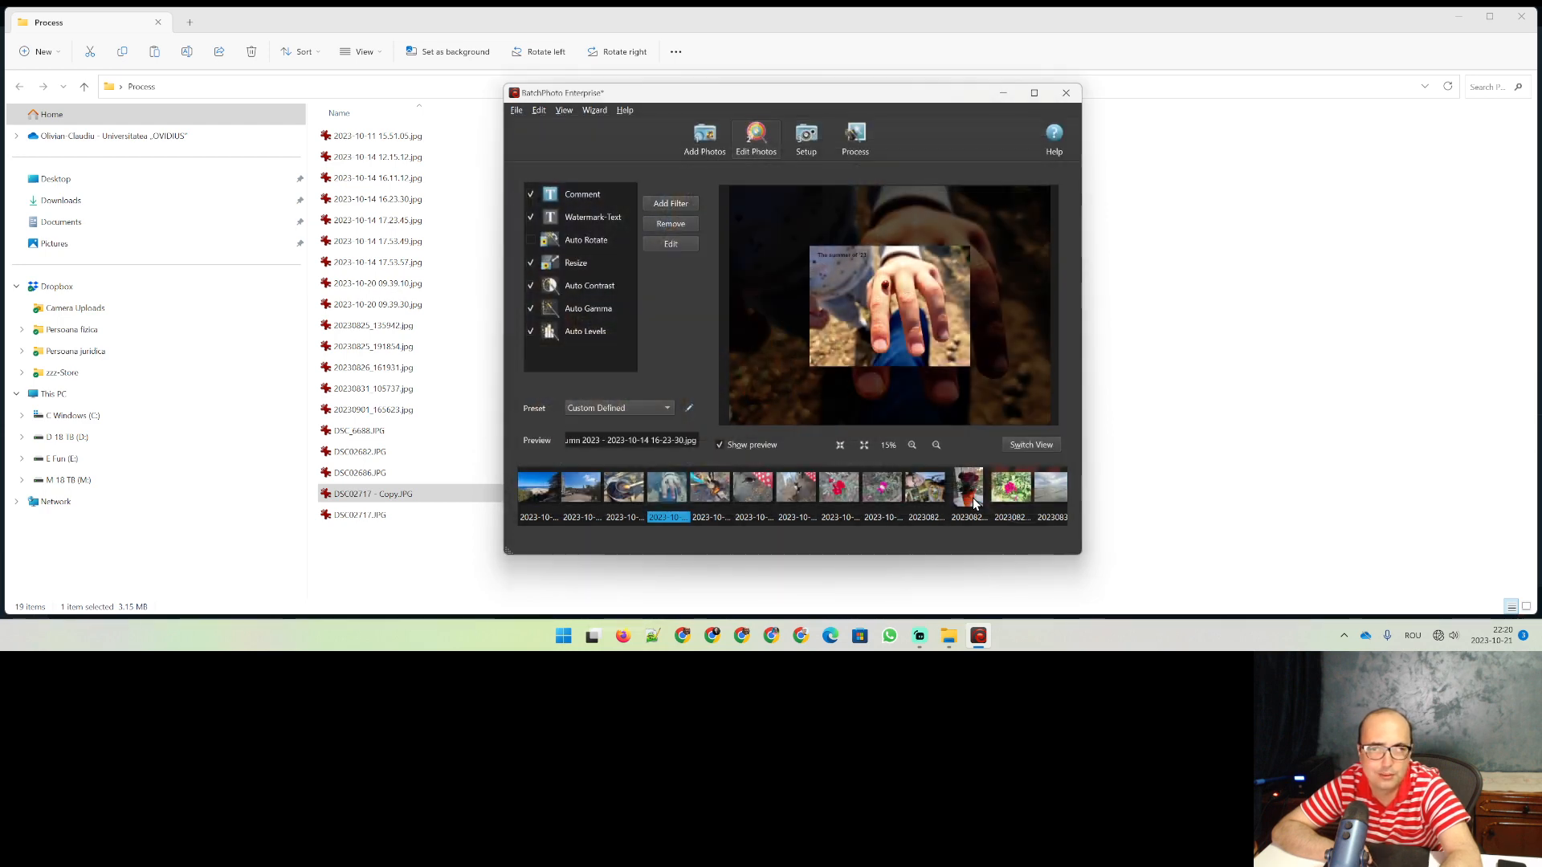
Step: Try the Touch-Up category's Brightness filter with Lightness at -51 and discard it
{"action": "left_click", "coordinate": [671, 203]}
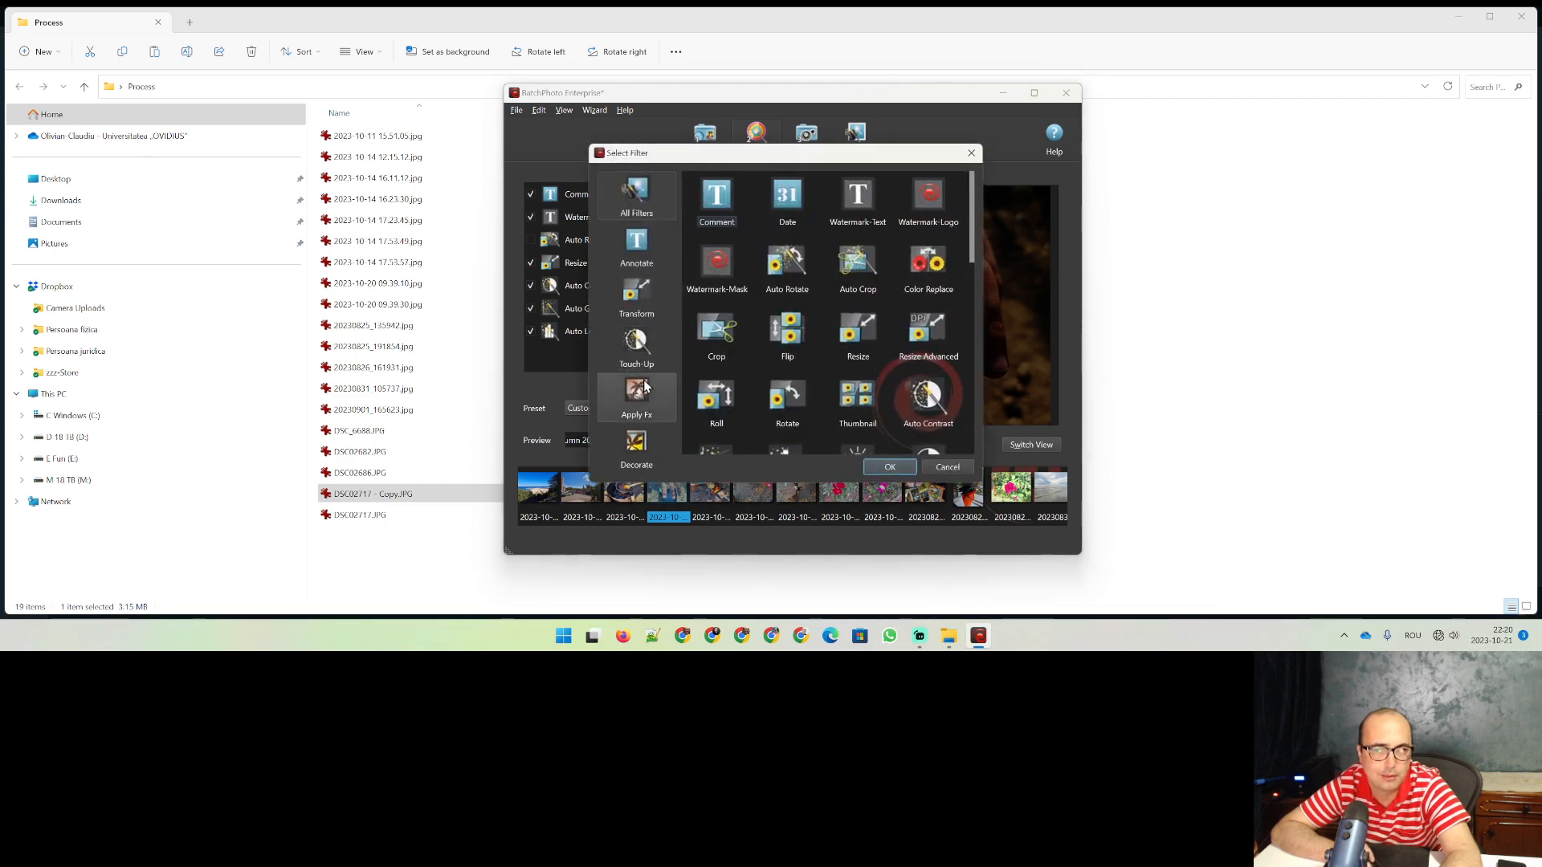
{"action": "left_click", "coordinate": [651, 345]}
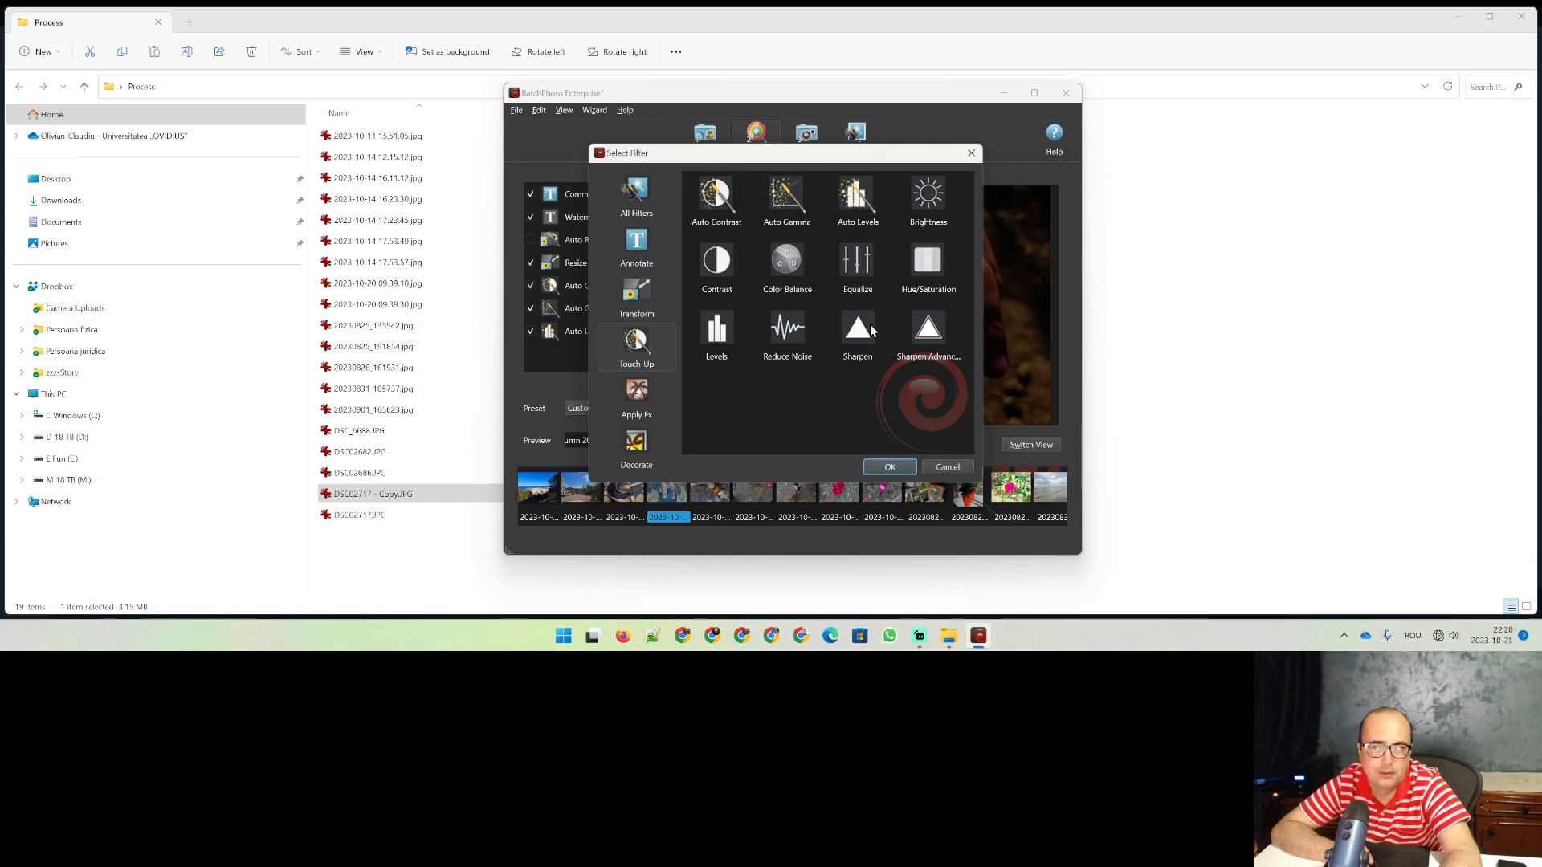
{"action": "left_click", "coordinate": [935, 201]}
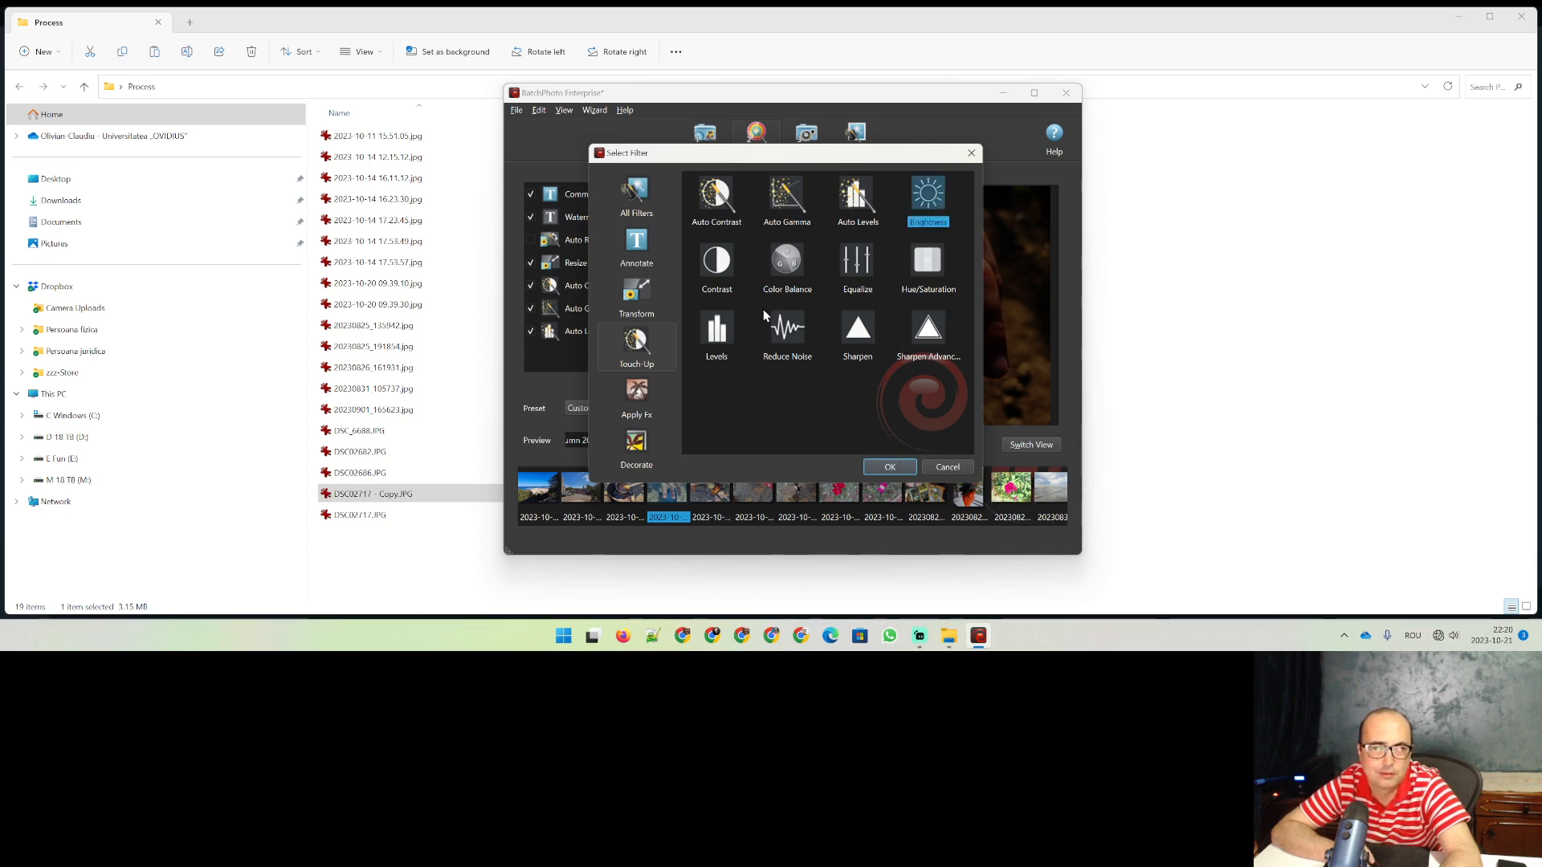
{"action": "left_click", "coordinate": [891, 466]}
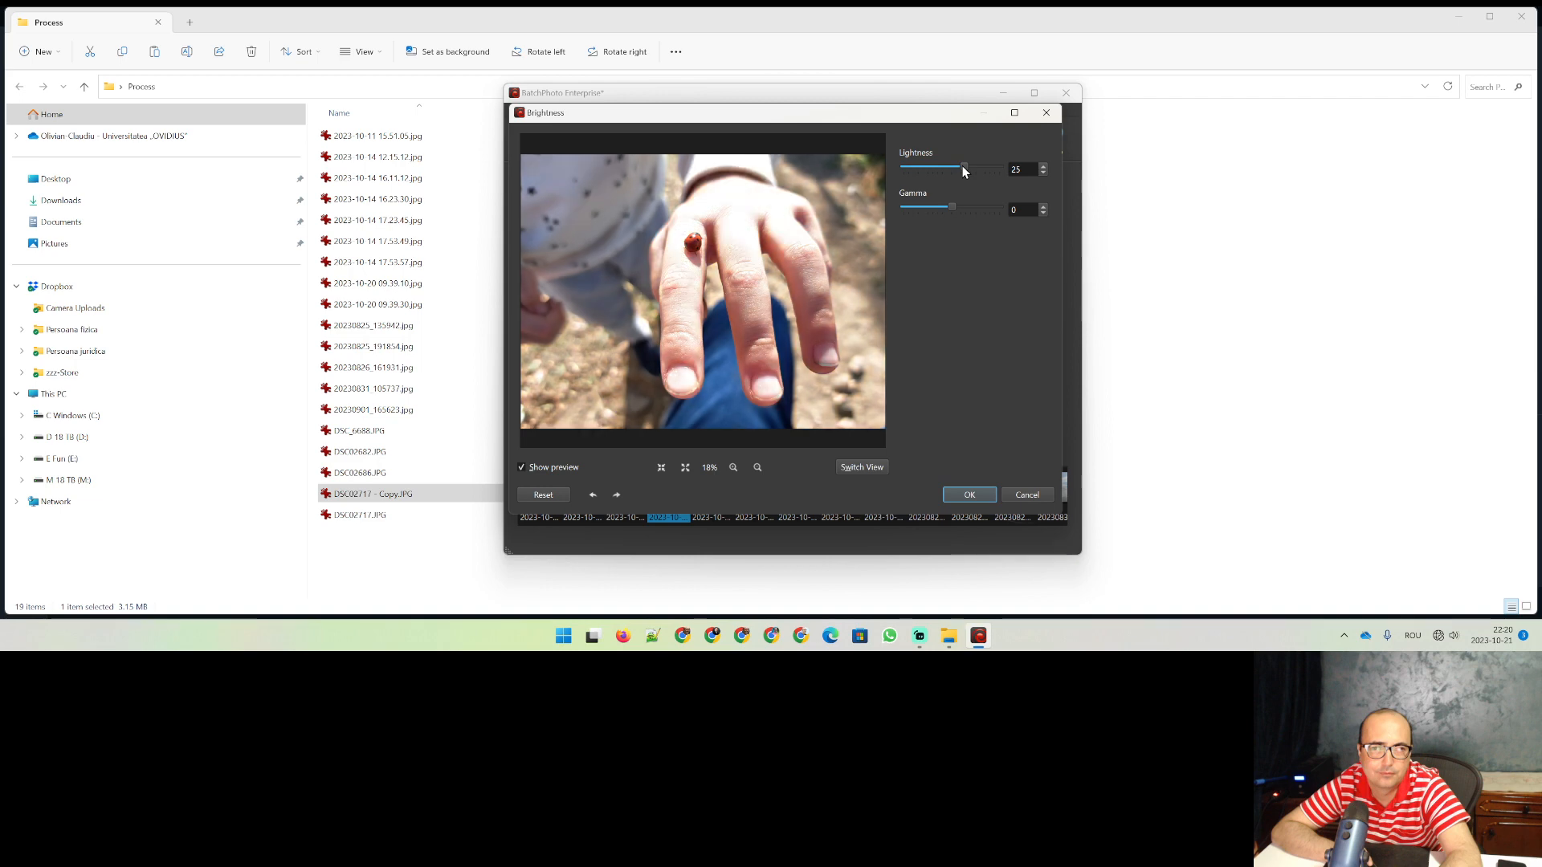
{"action": "left_click_drag", "start_coordinate": [962, 166], "coordinate": [926, 166]}
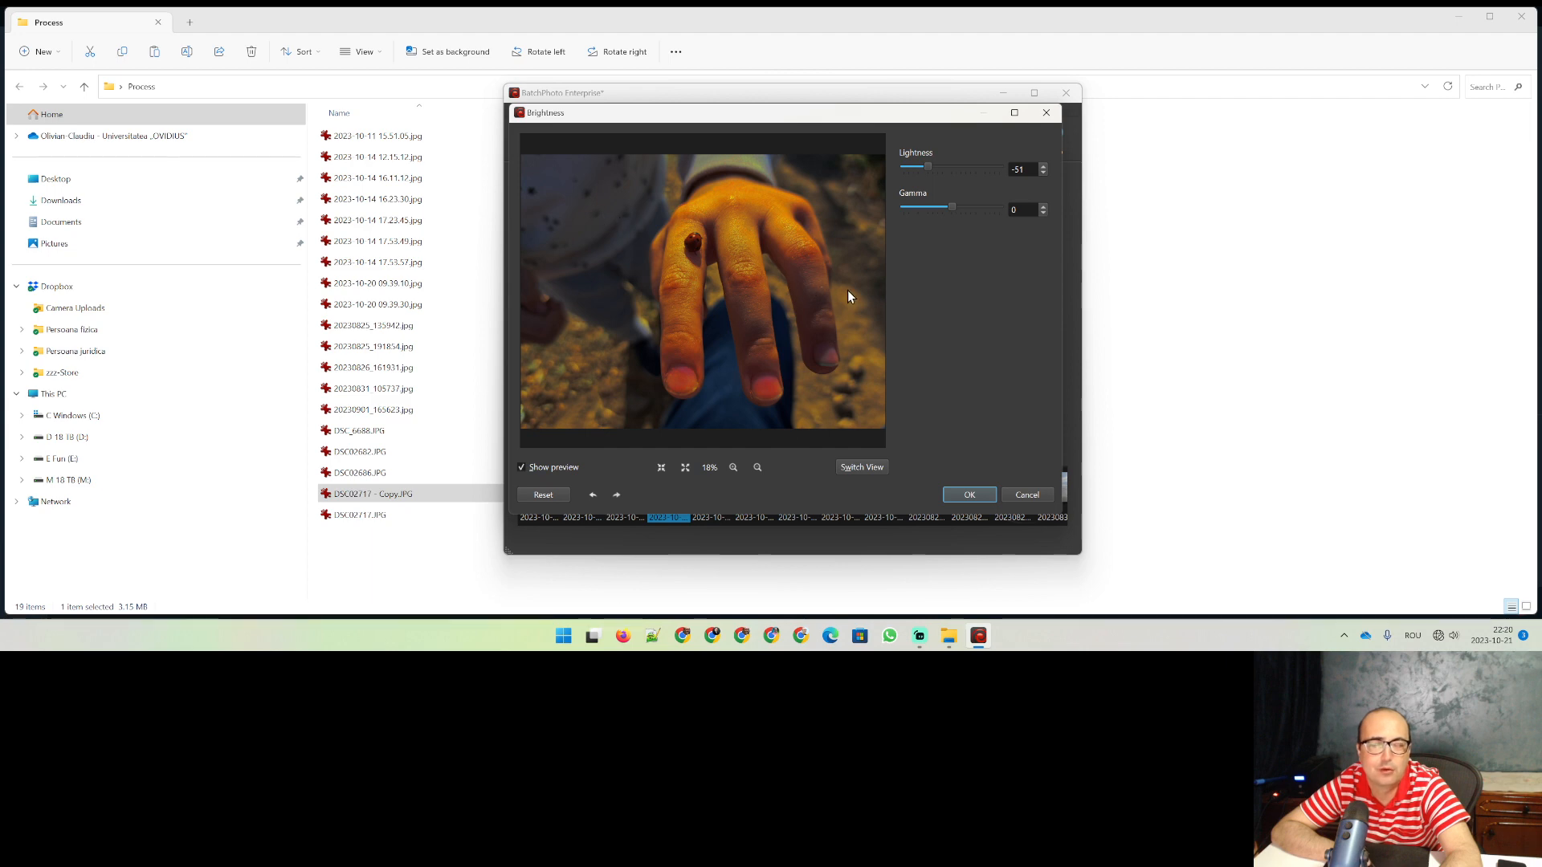
{"action": "left_click", "coordinate": [1026, 495]}
Step: Try the Decorate category's Vintage Frame filter with Style 6 and Style 8 and discard it
{"action": "left_click", "coordinate": [671, 206]}
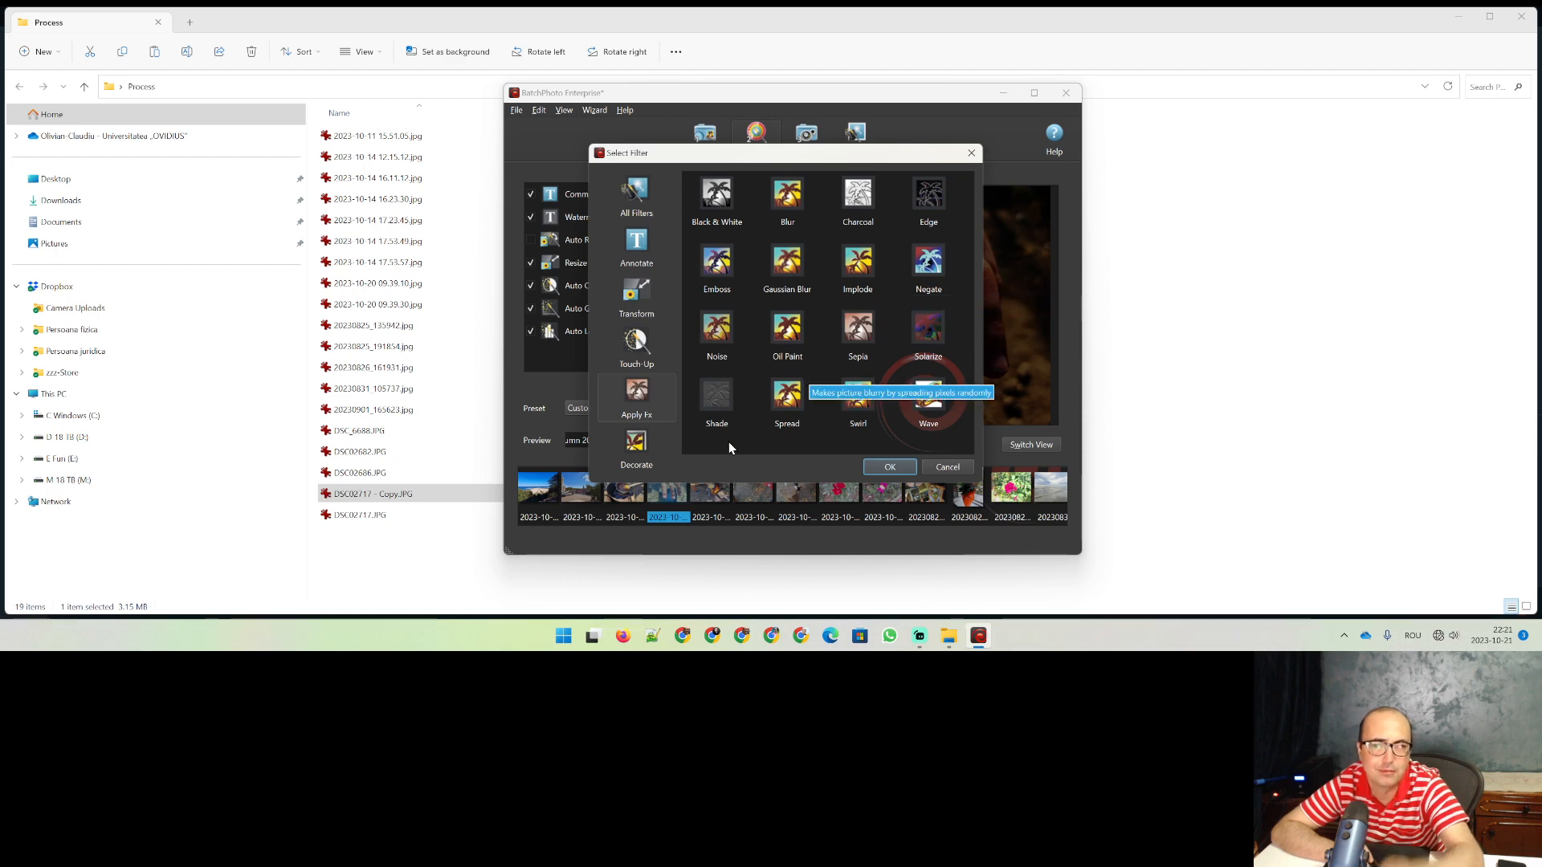
{"action": "left_click", "coordinate": [638, 450]}
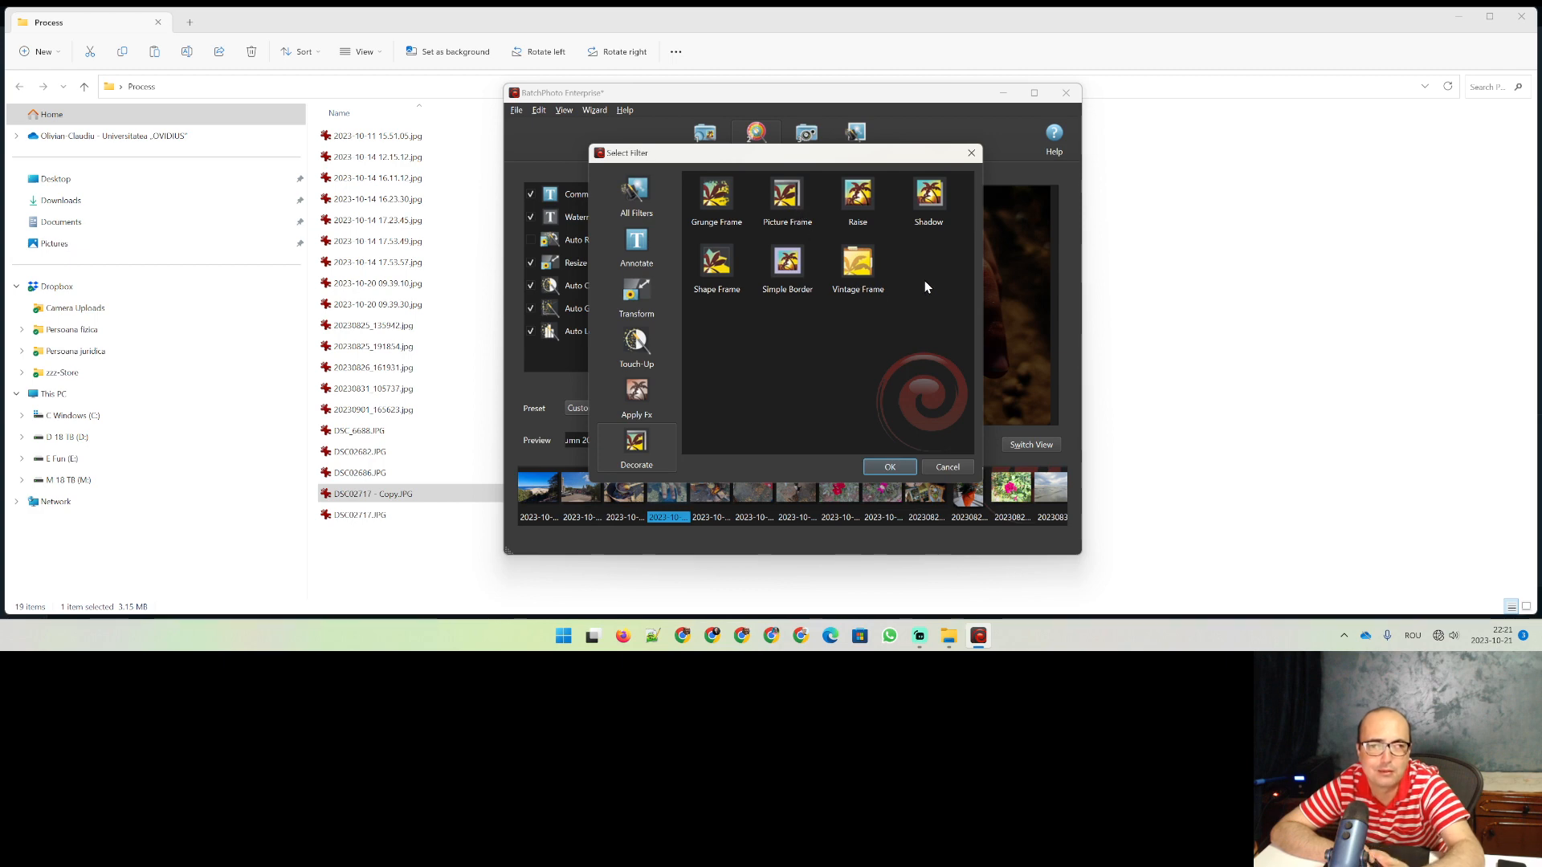
{"action": "left_click", "coordinate": [896, 465]}
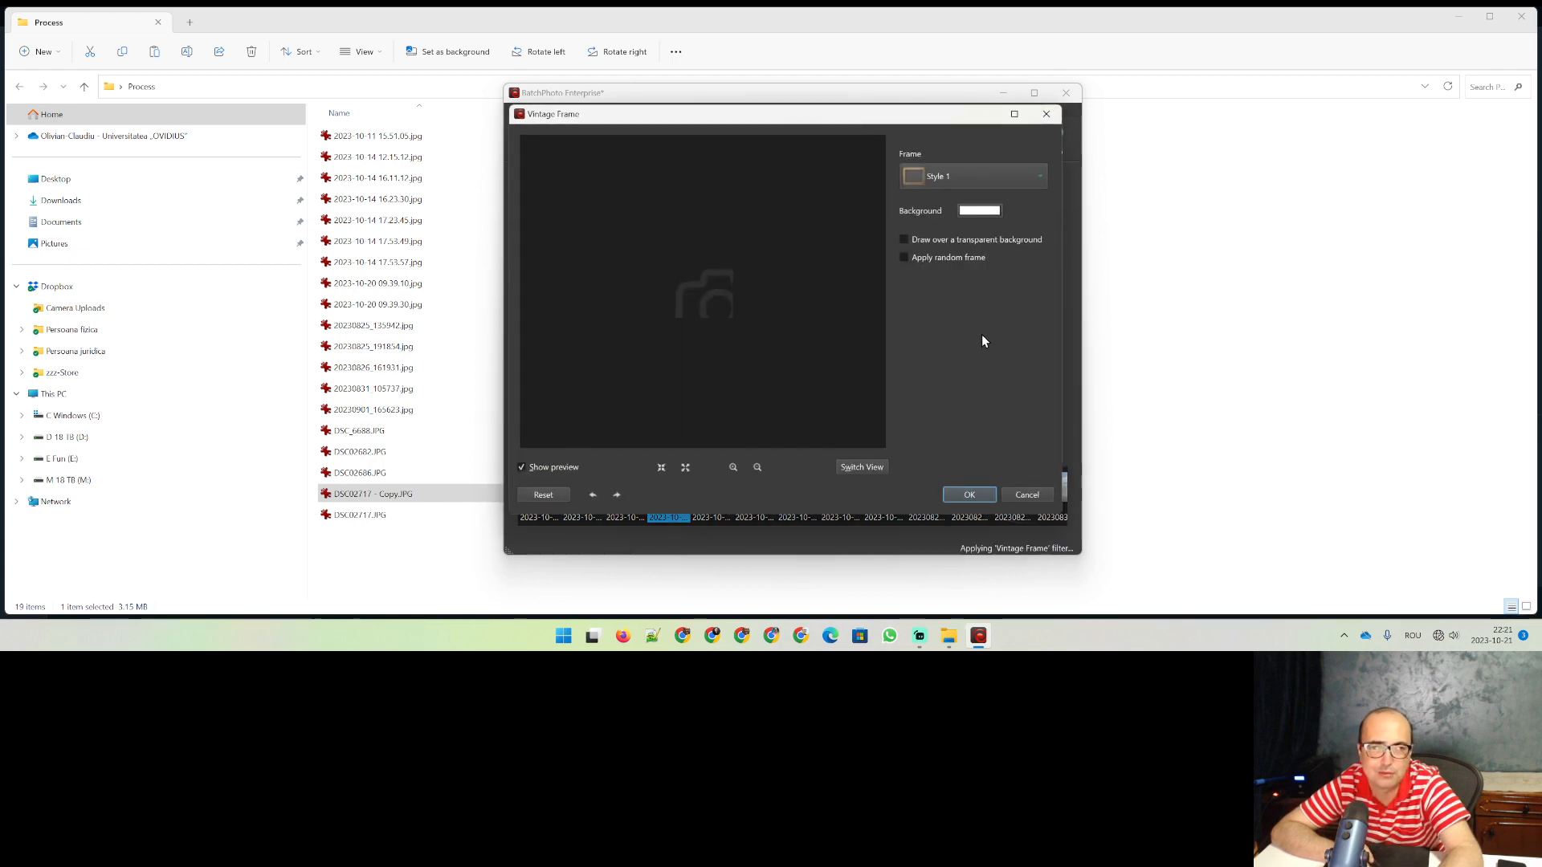
{"action": "left_click", "coordinate": [956, 180]}
{"action": "left_click", "coordinate": [928, 292]}
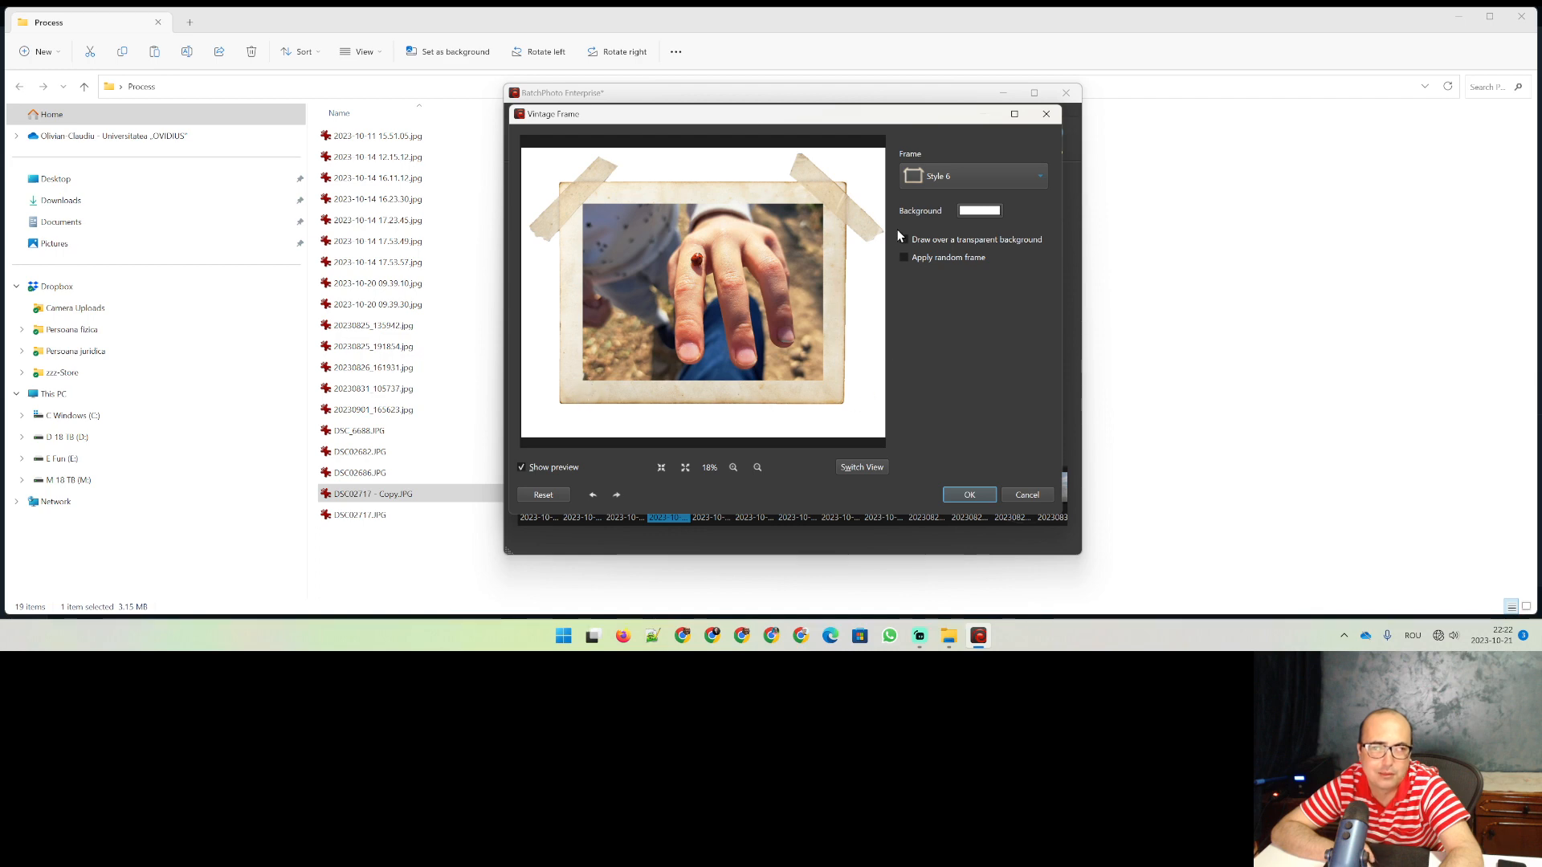
{"action": "left_click", "coordinate": [985, 178]}
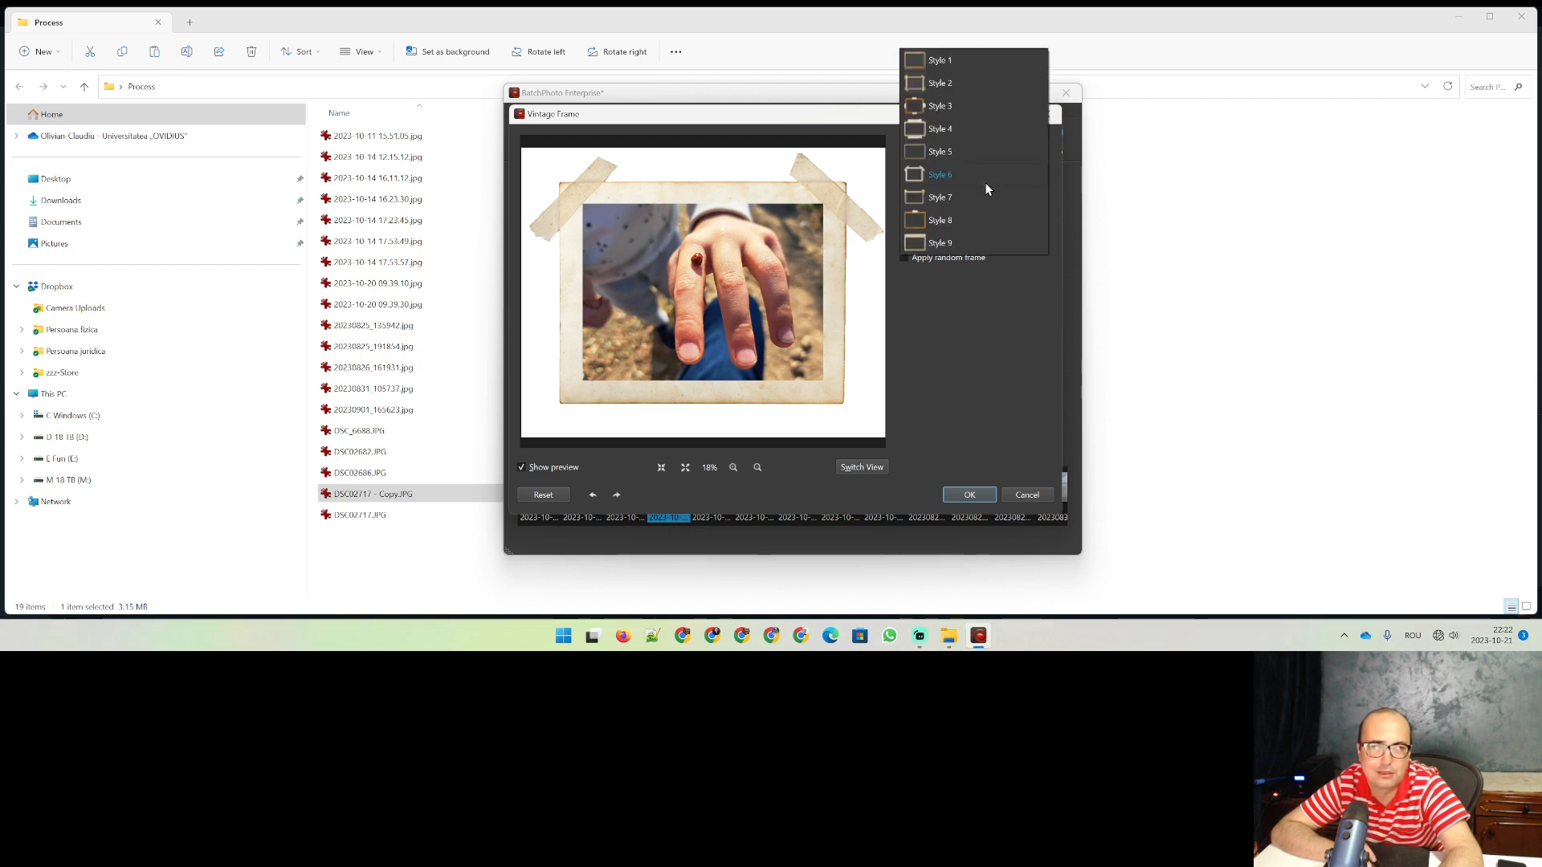
{"action": "left_click", "coordinate": [970, 230]}
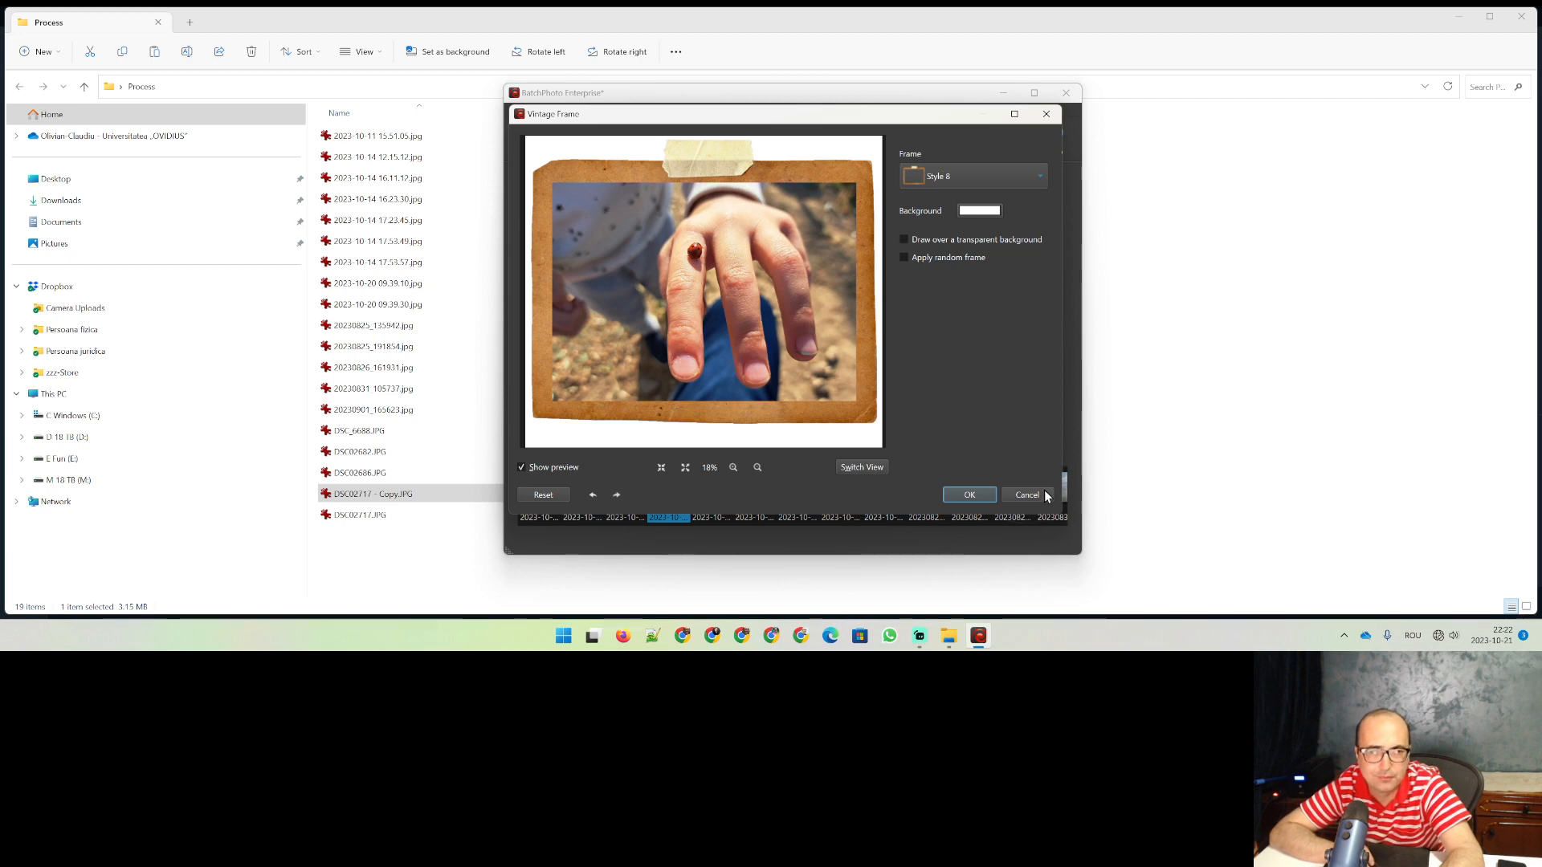
{"action": "left_click", "coordinate": [1023, 498]}
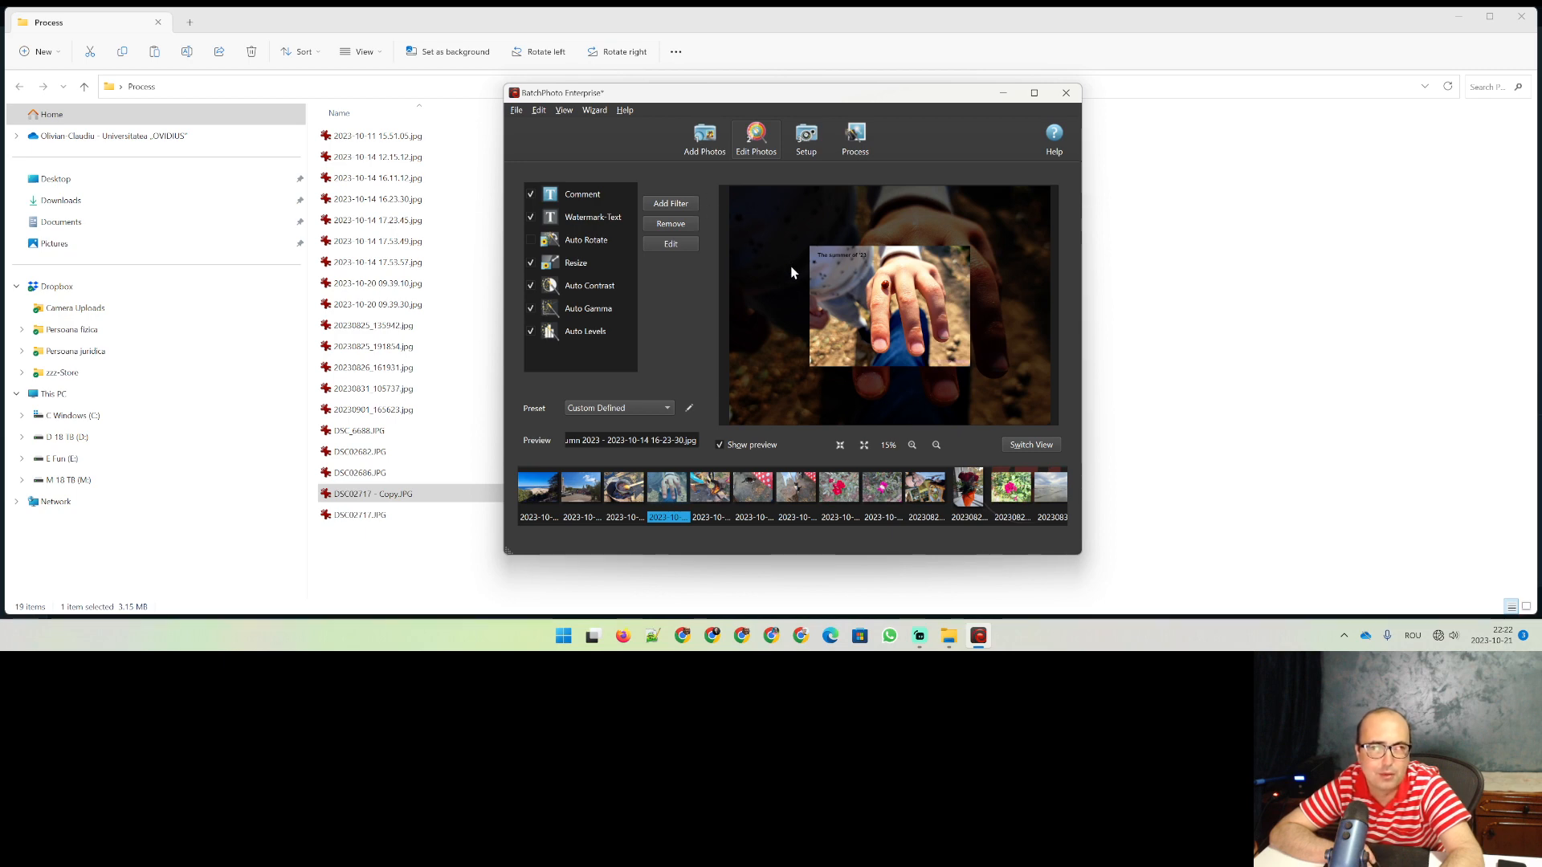
Step: Create a folder named Output on the Desktop and select it as the output folder for the processed photos
{"action": "left_click", "coordinate": [799, 138]}
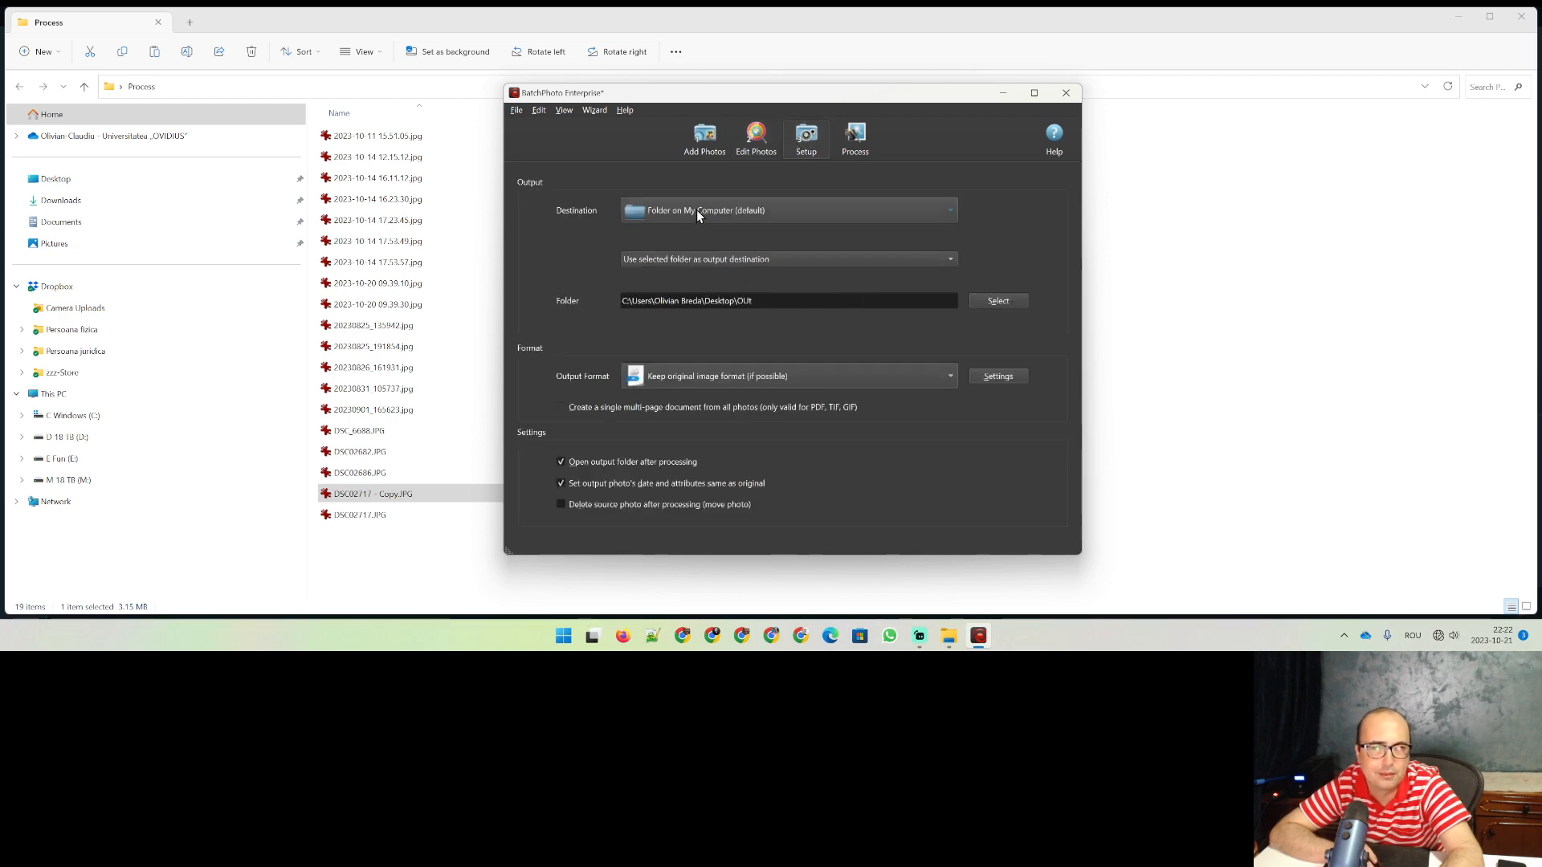
{"action": "left_click", "coordinate": [751, 213]}
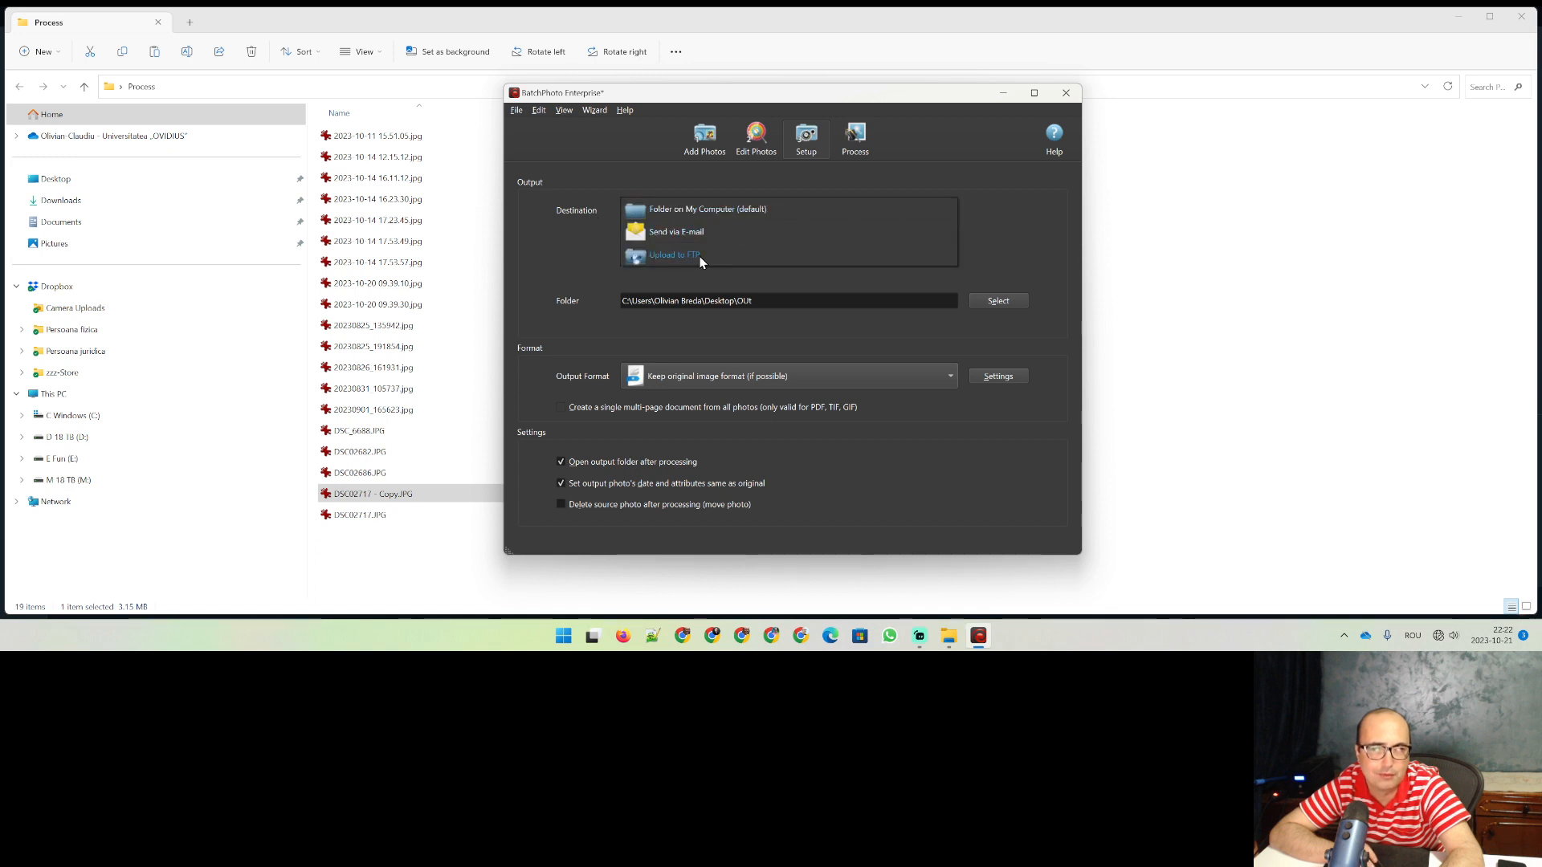
{"action": "left_click", "coordinate": [561, 253]}
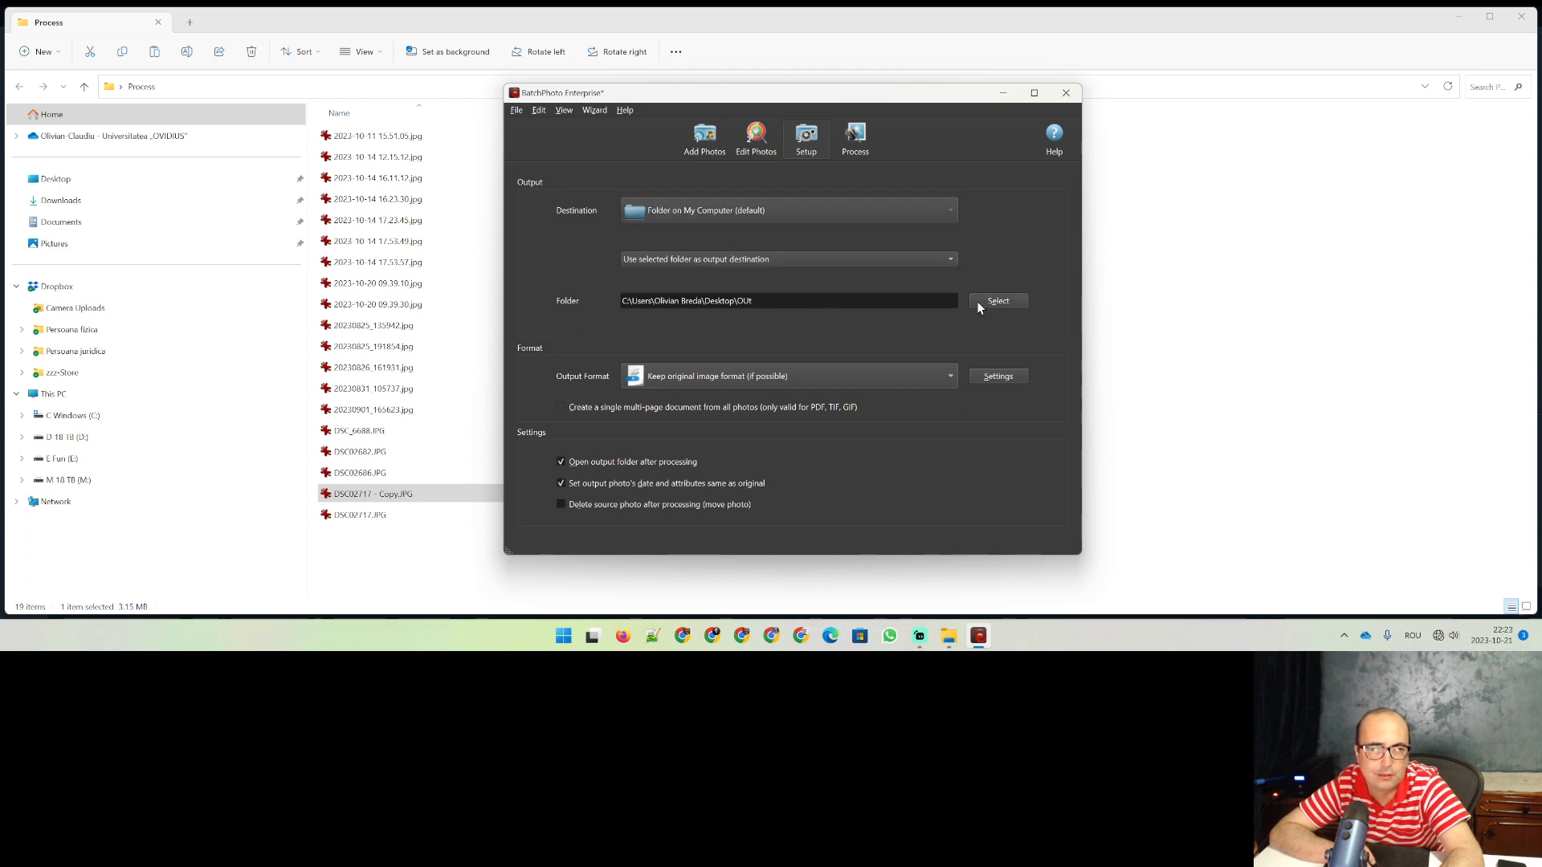
{"action": "left_click", "coordinate": [999, 301]}
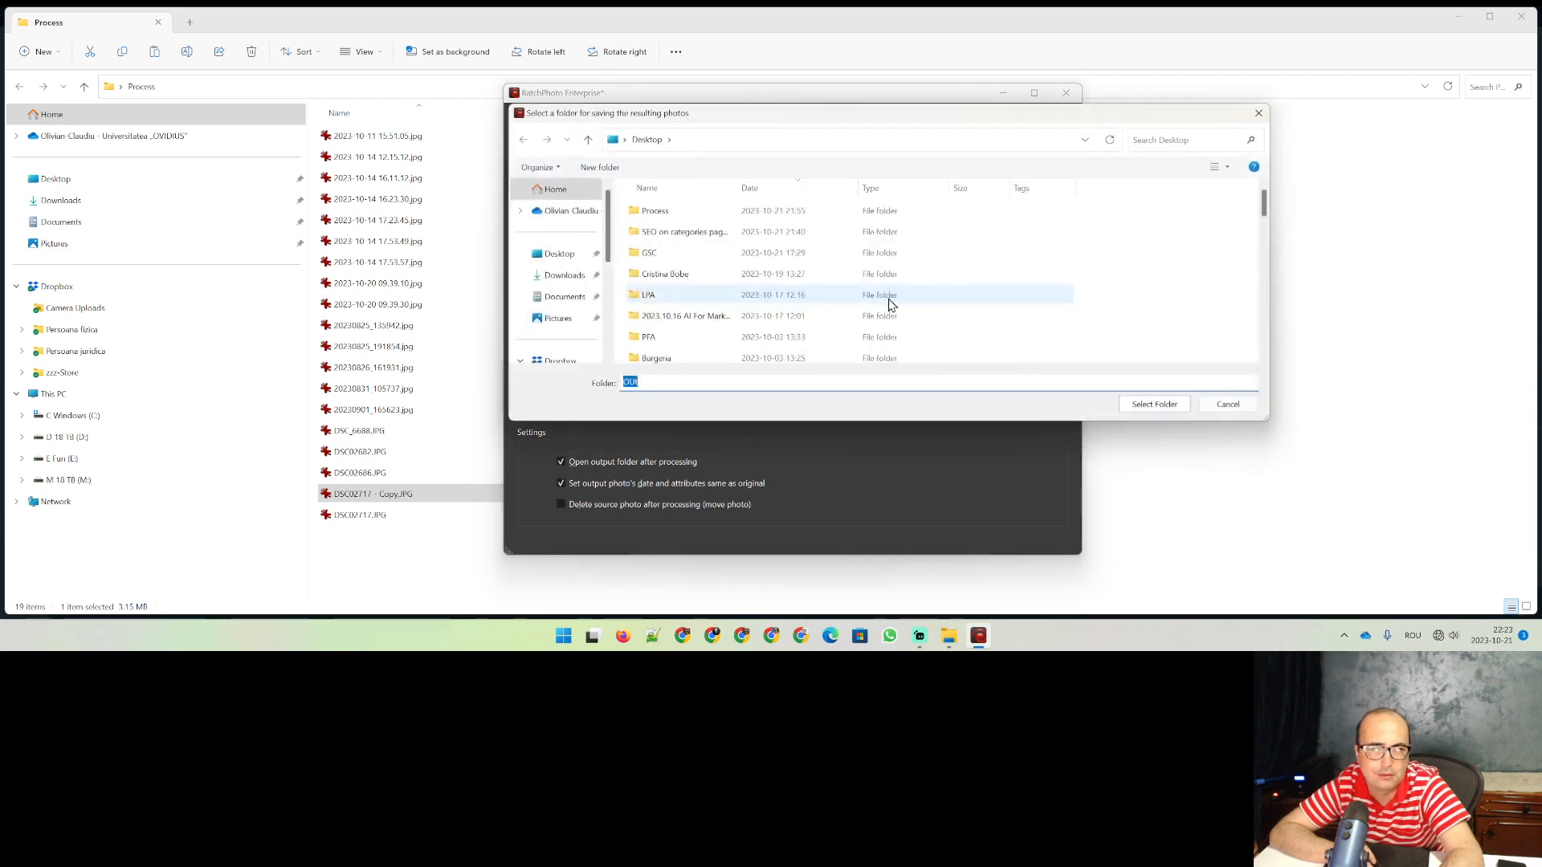
{"action": "left_click", "coordinate": [620, 170]}
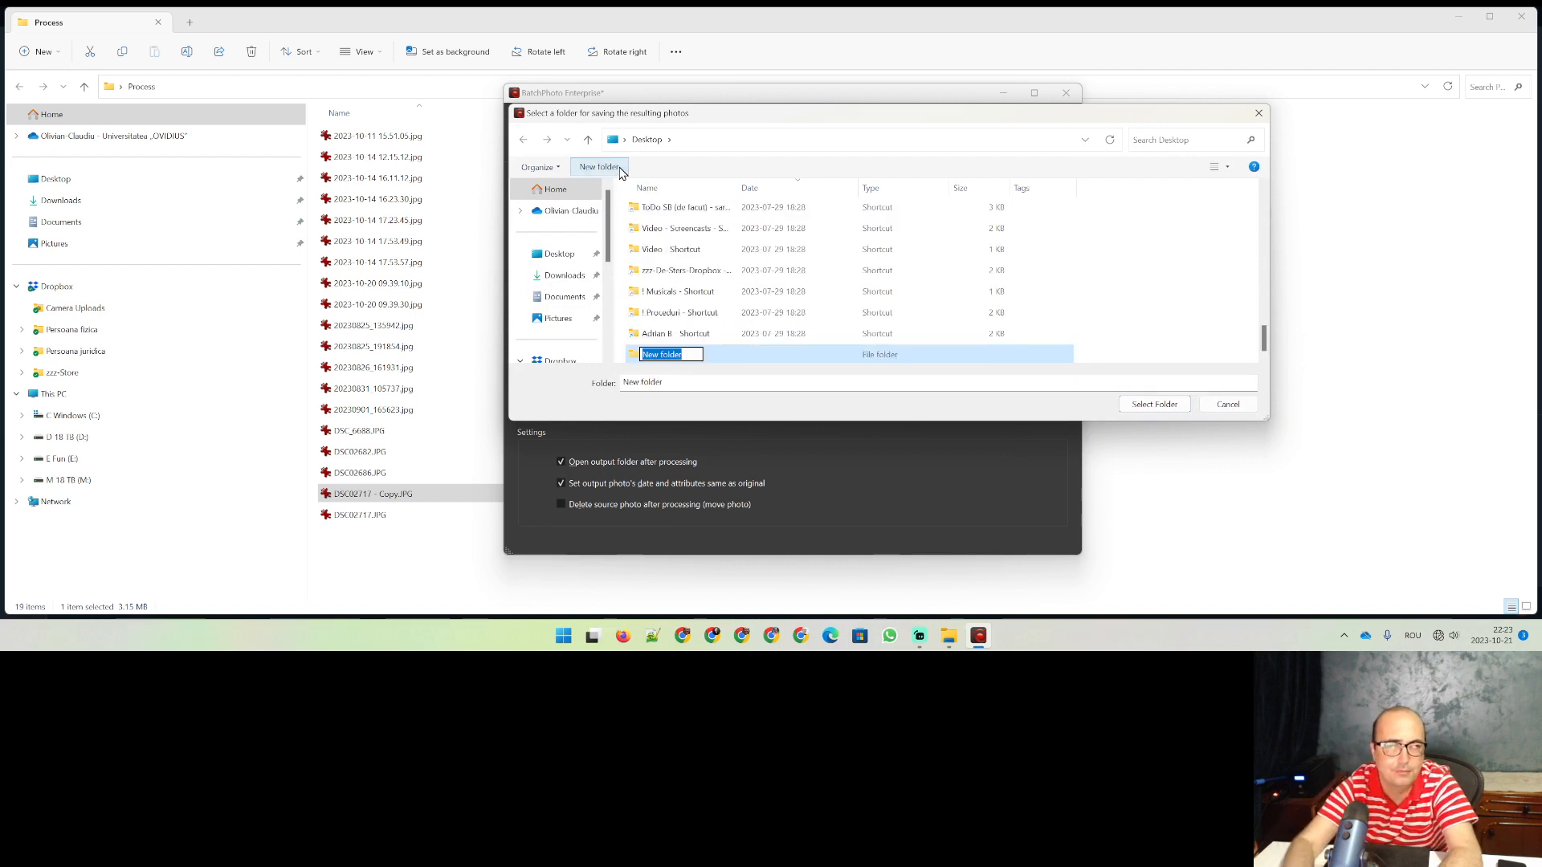
{"action": "type", "text": "Output"}
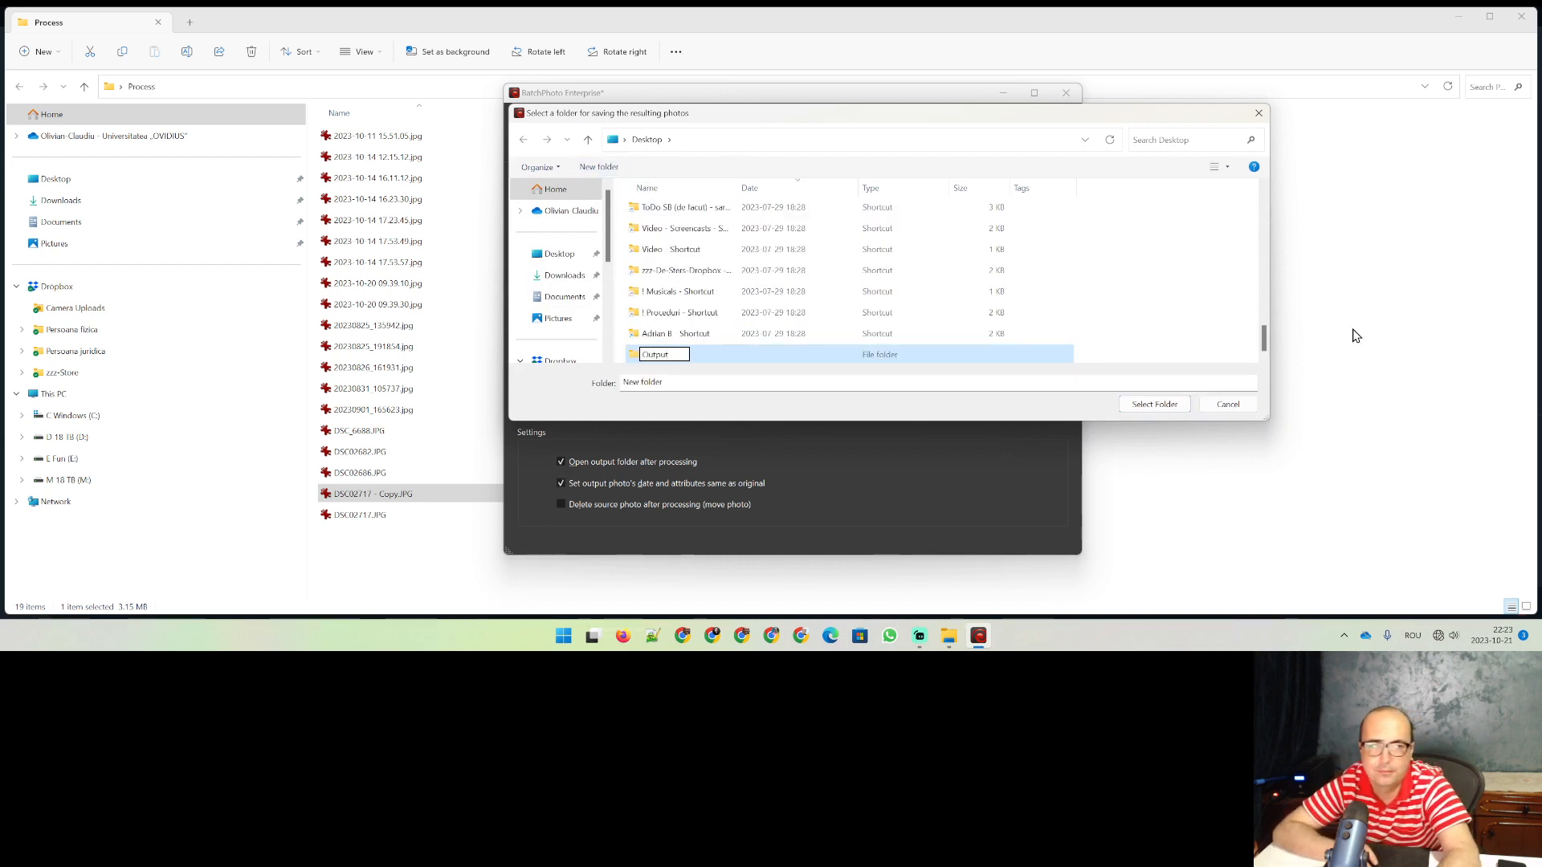
{"action": "left_click", "coordinate": [1161, 405]}
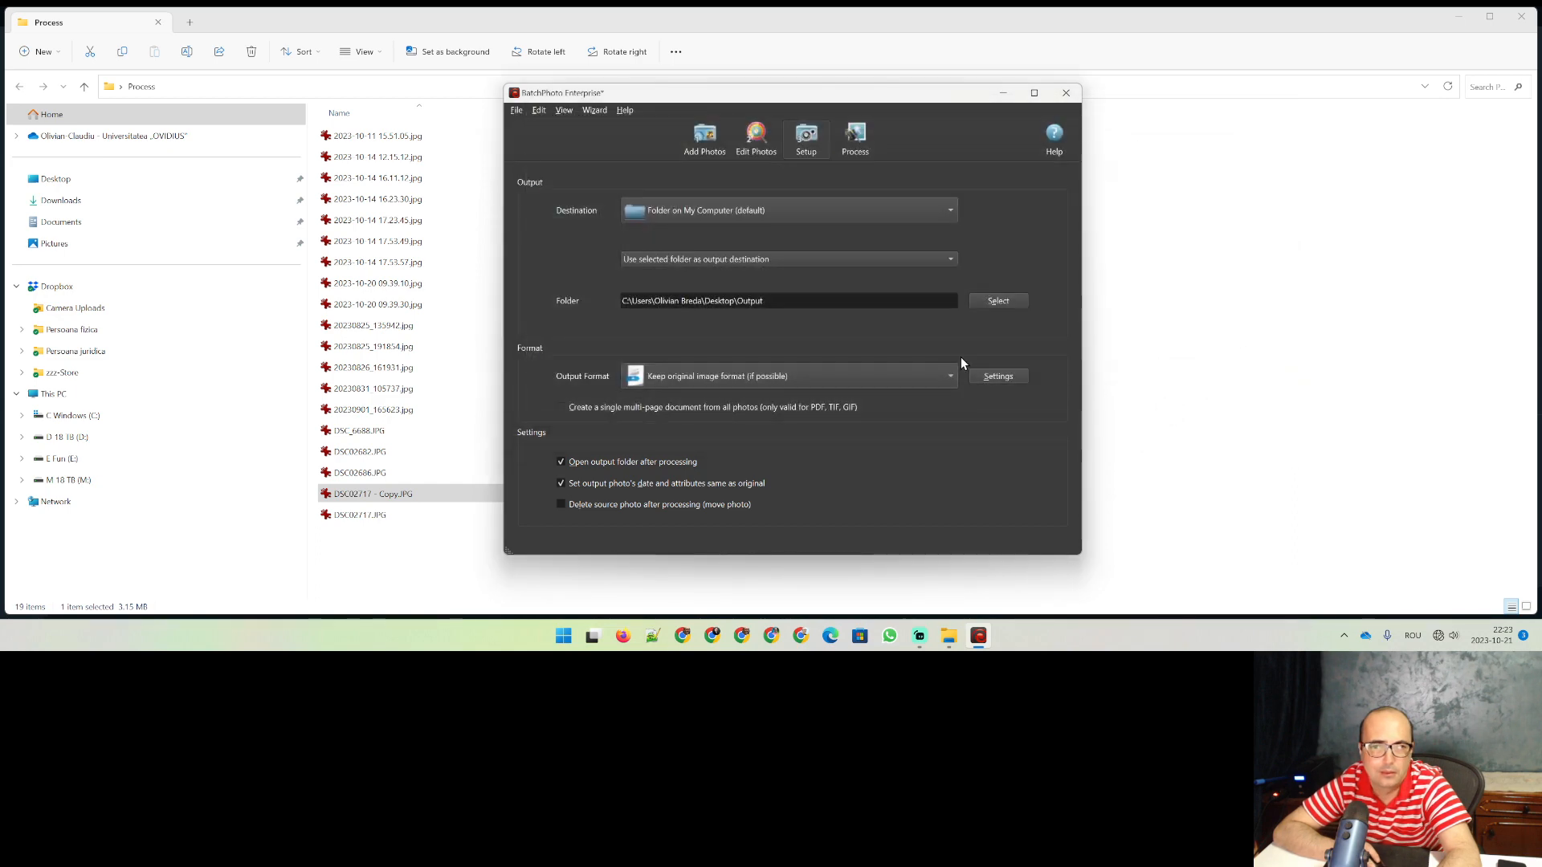
Step: Browse the available output formats and set the output format to WEBP - Google's image format
{"action": "left_click", "coordinate": [891, 383]}
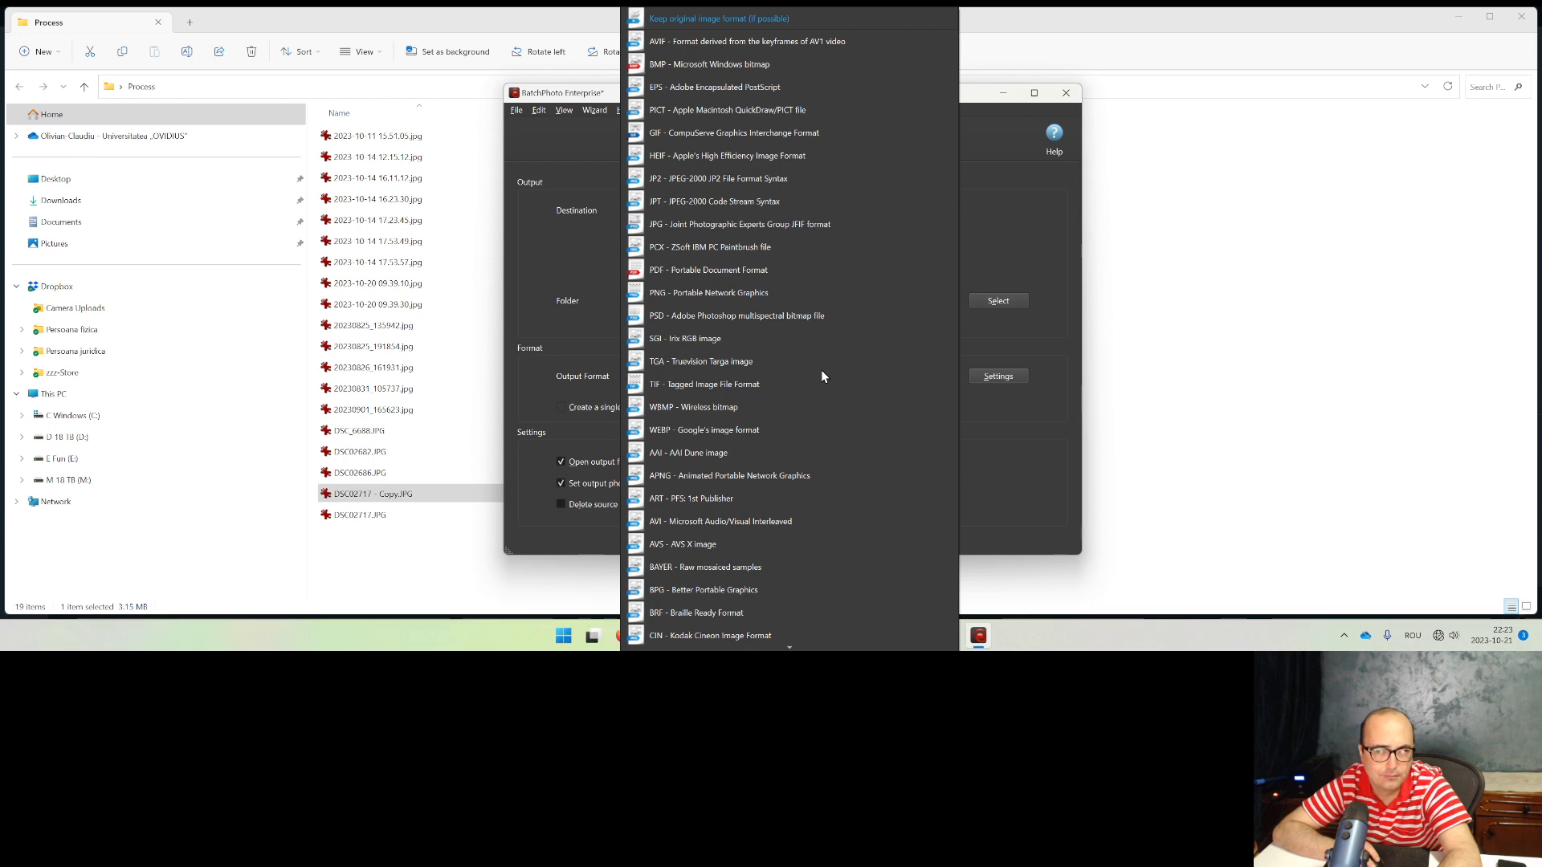
{"action": "scroll", "coordinate": [806, 446], "scroll_direction": "down", "scroll_amount": 3}
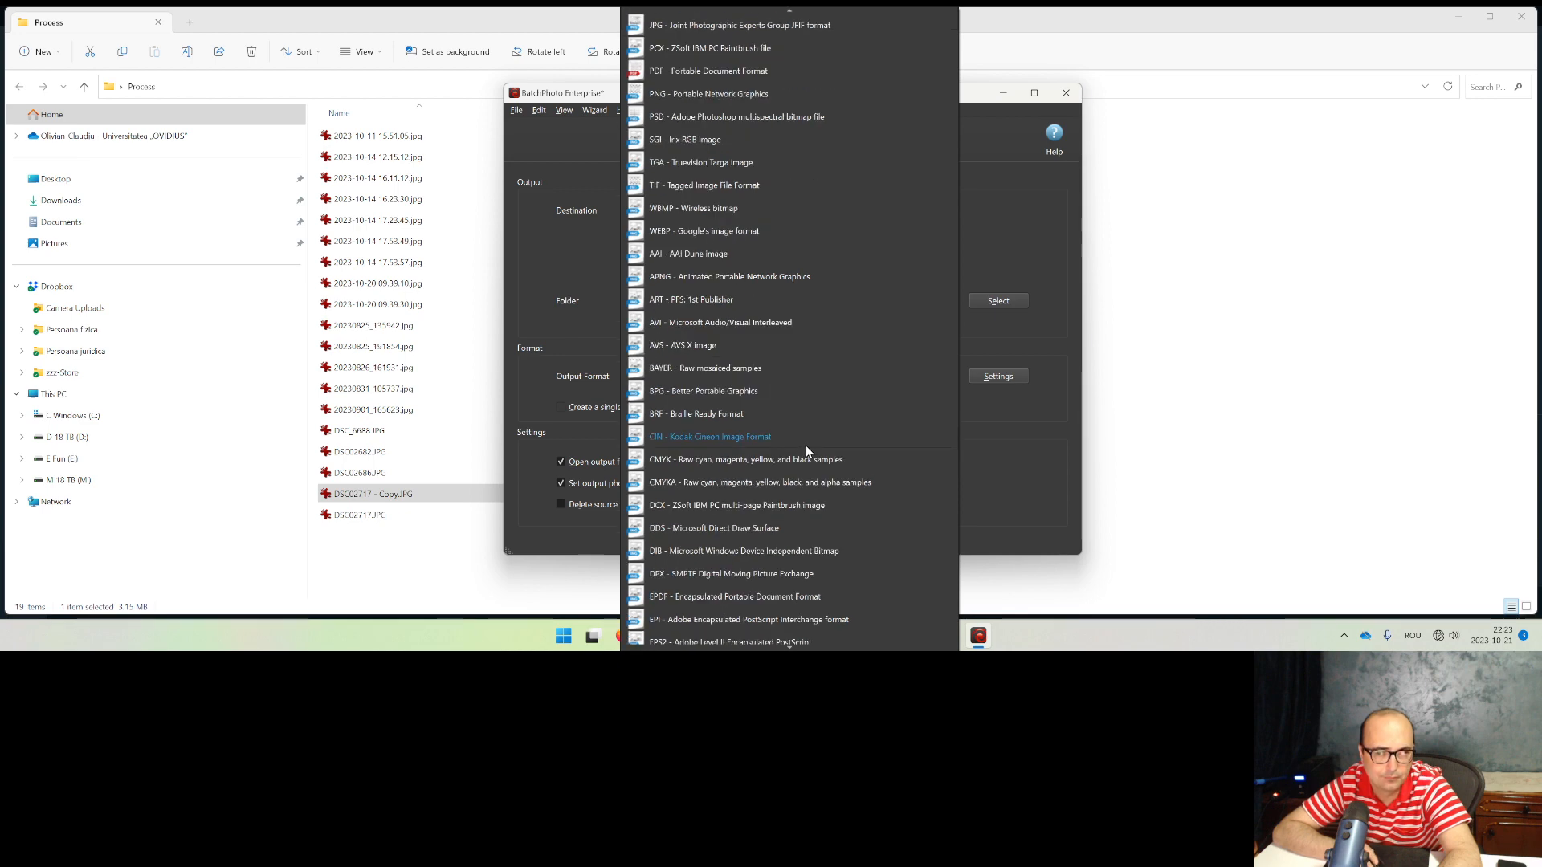
{"action": "scroll", "coordinate": [806, 445], "scroll_direction": "down", "scroll_amount": 2}
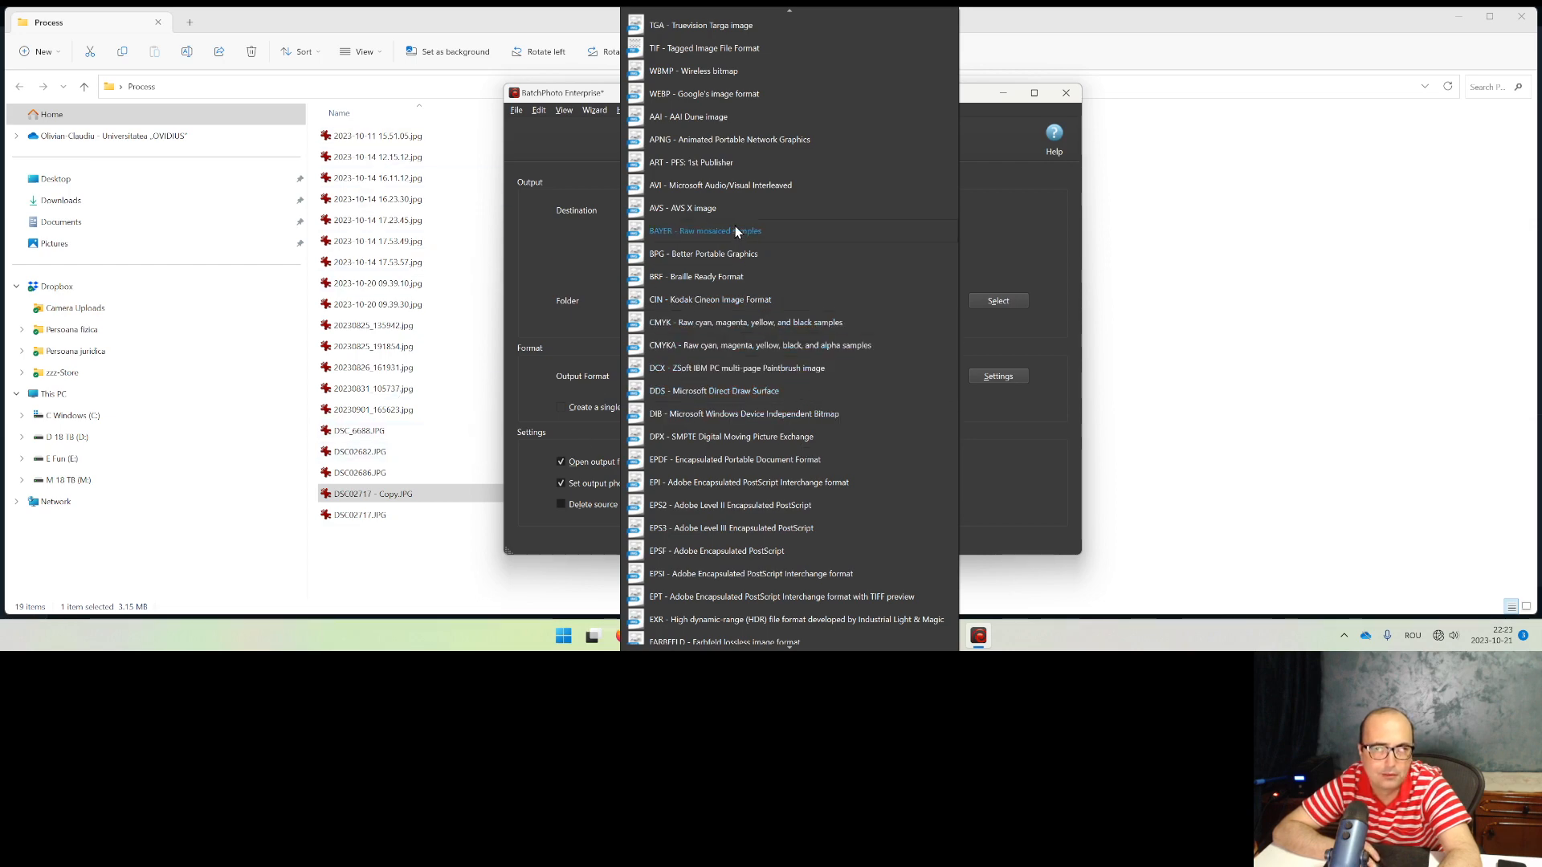
{"action": "scroll", "coordinate": [816, 401], "scroll_direction": "down", "scroll_amount": 2}
{"action": "scroll", "coordinate": [815, 401], "scroll_direction": "down", "scroll_amount": 20}
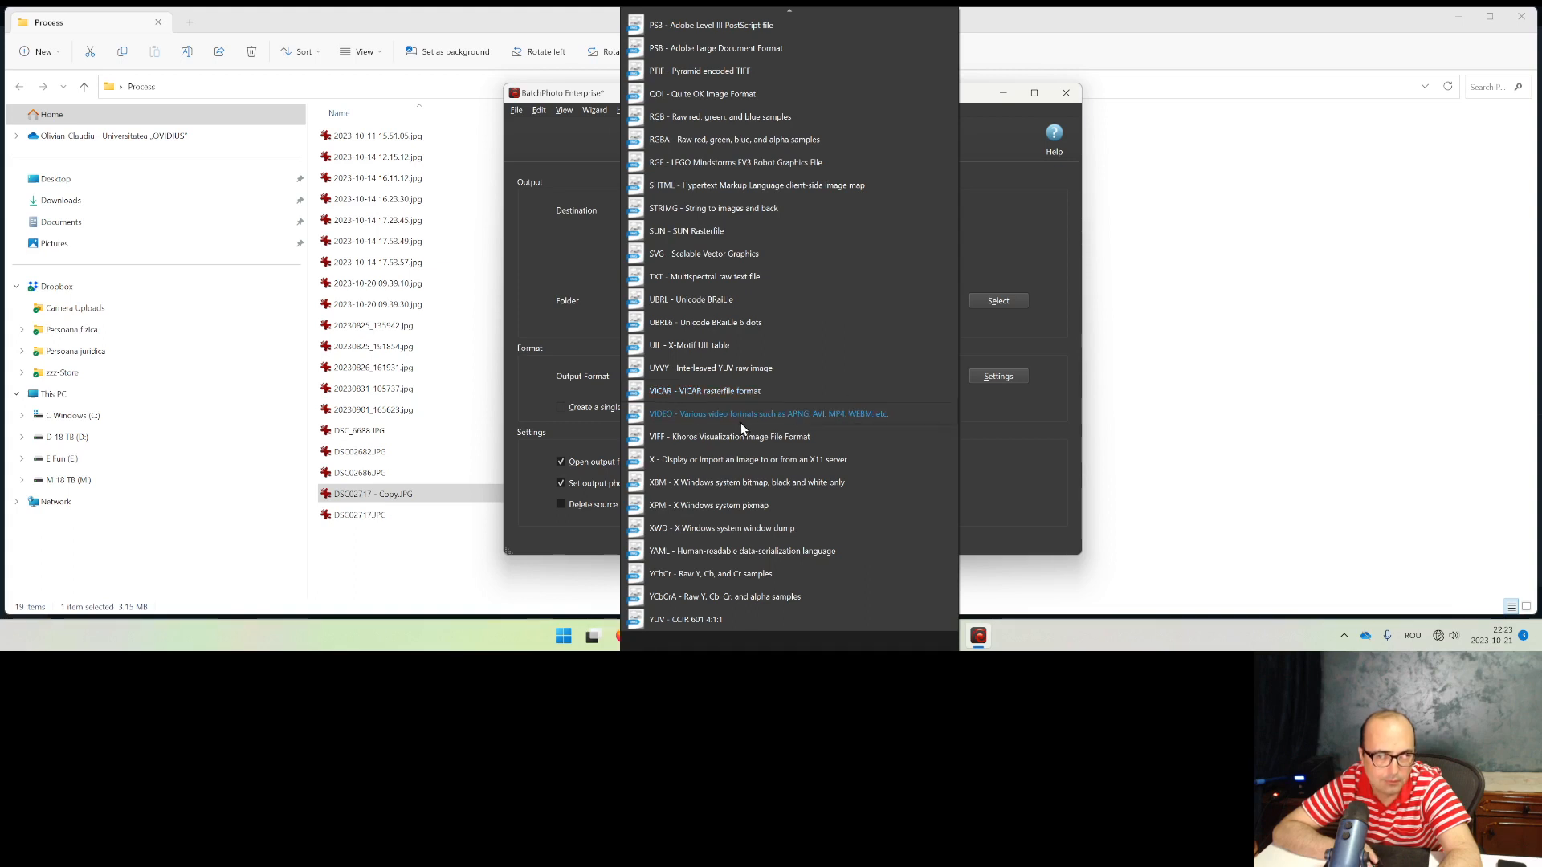
{"action": "scroll", "coordinate": [787, 434], "scroll_direction": "up", "scroll_amount": 11}
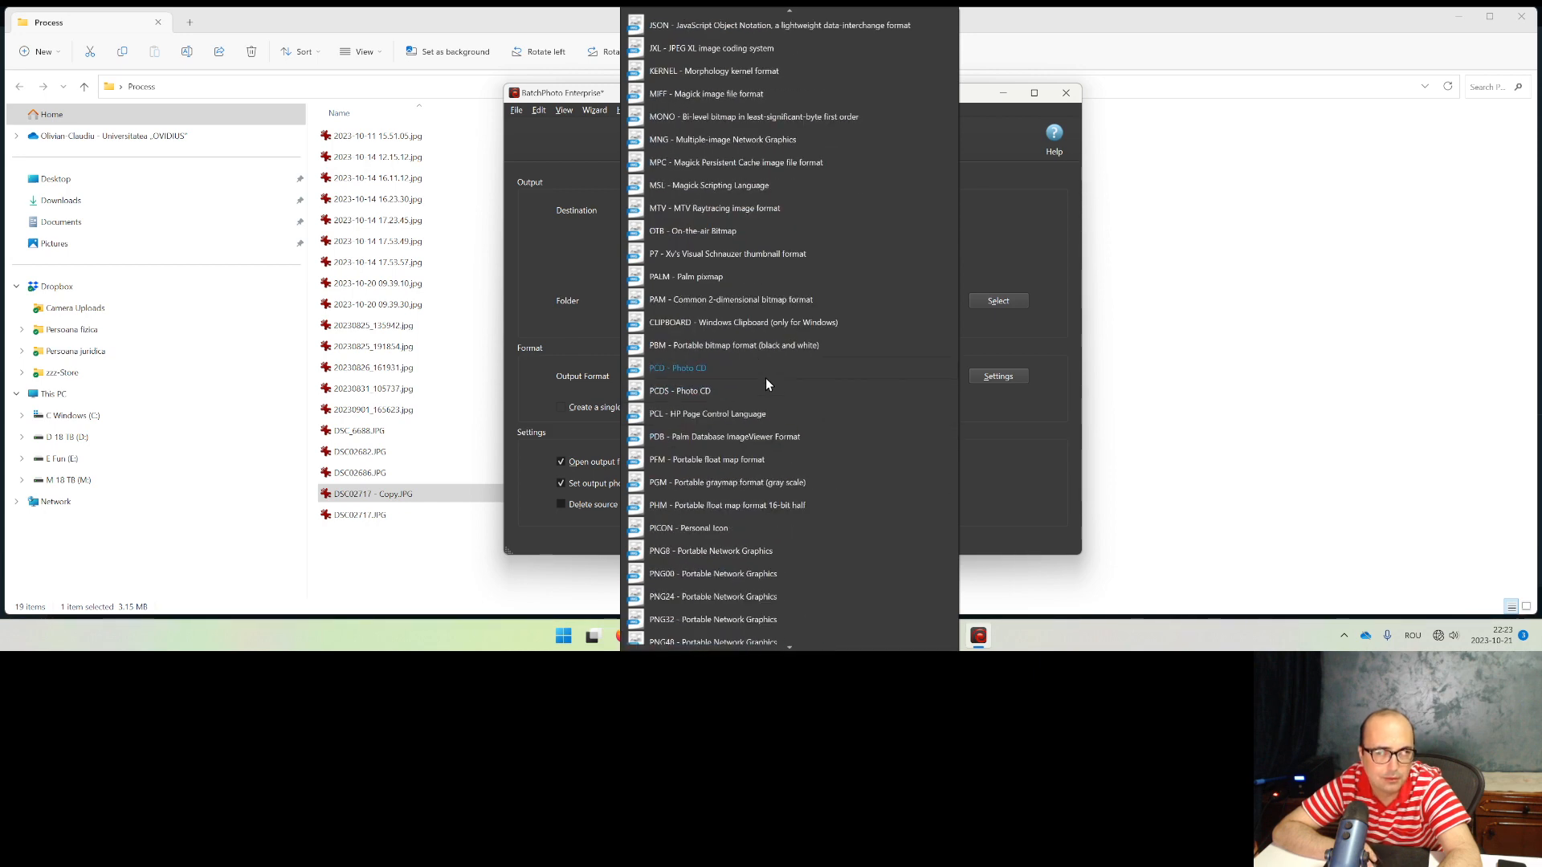
{"action": "scroll", "coordinate": [772, 401], "scroll_direction": "up", "scroll_amount": 2}
{"action": "scroll", "coordinate": [772, 402], "scroll_direction": "up", "scroll_amount": 9}
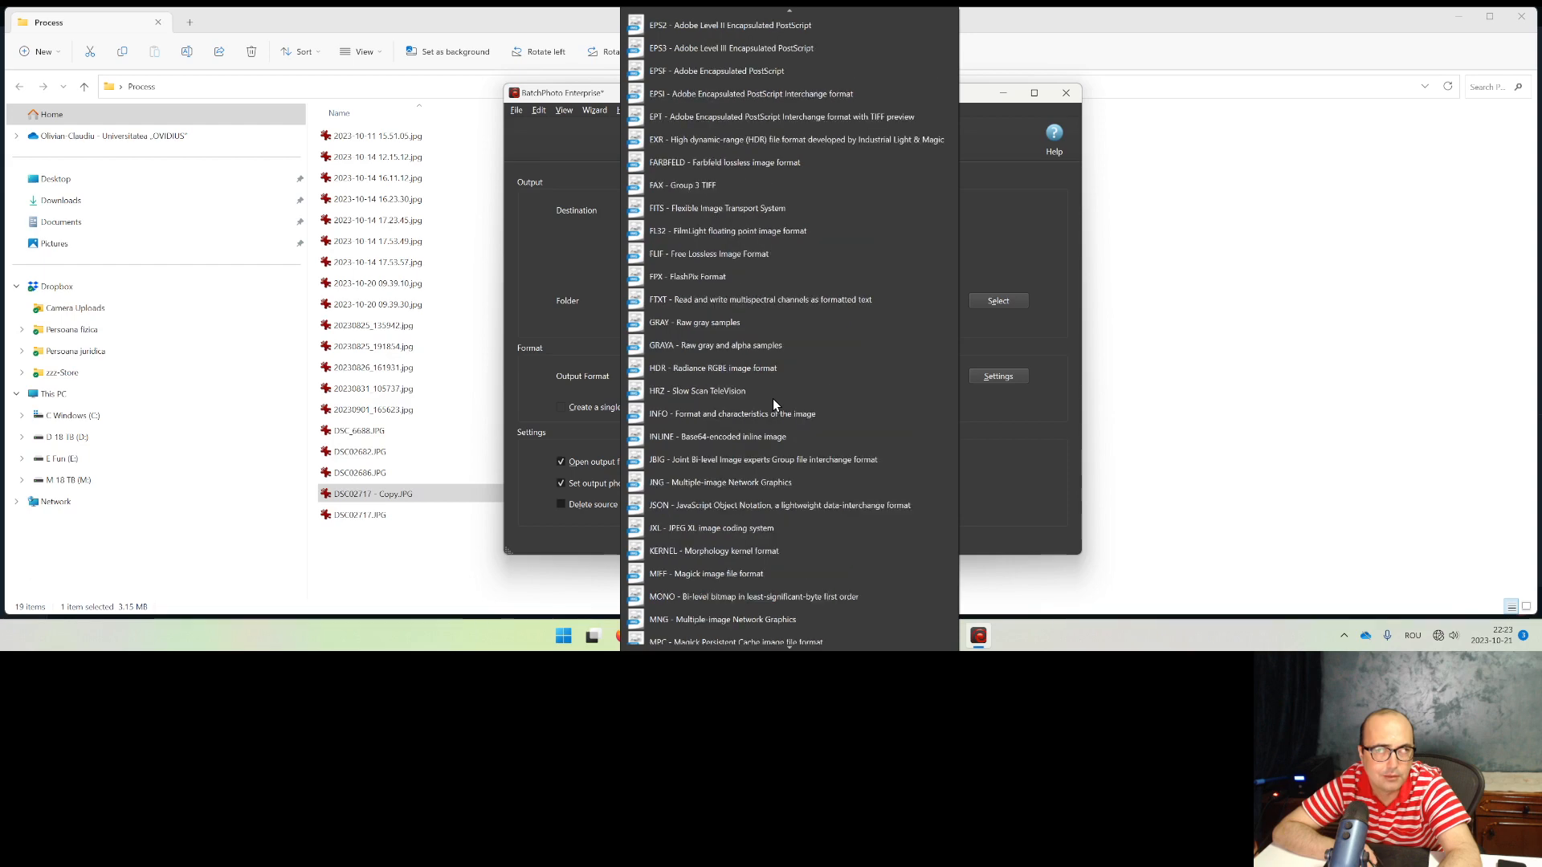
{"action": "scroll", "coordinate": [772, 398], "scroll_direction": "up", "scroll_amount": 6}
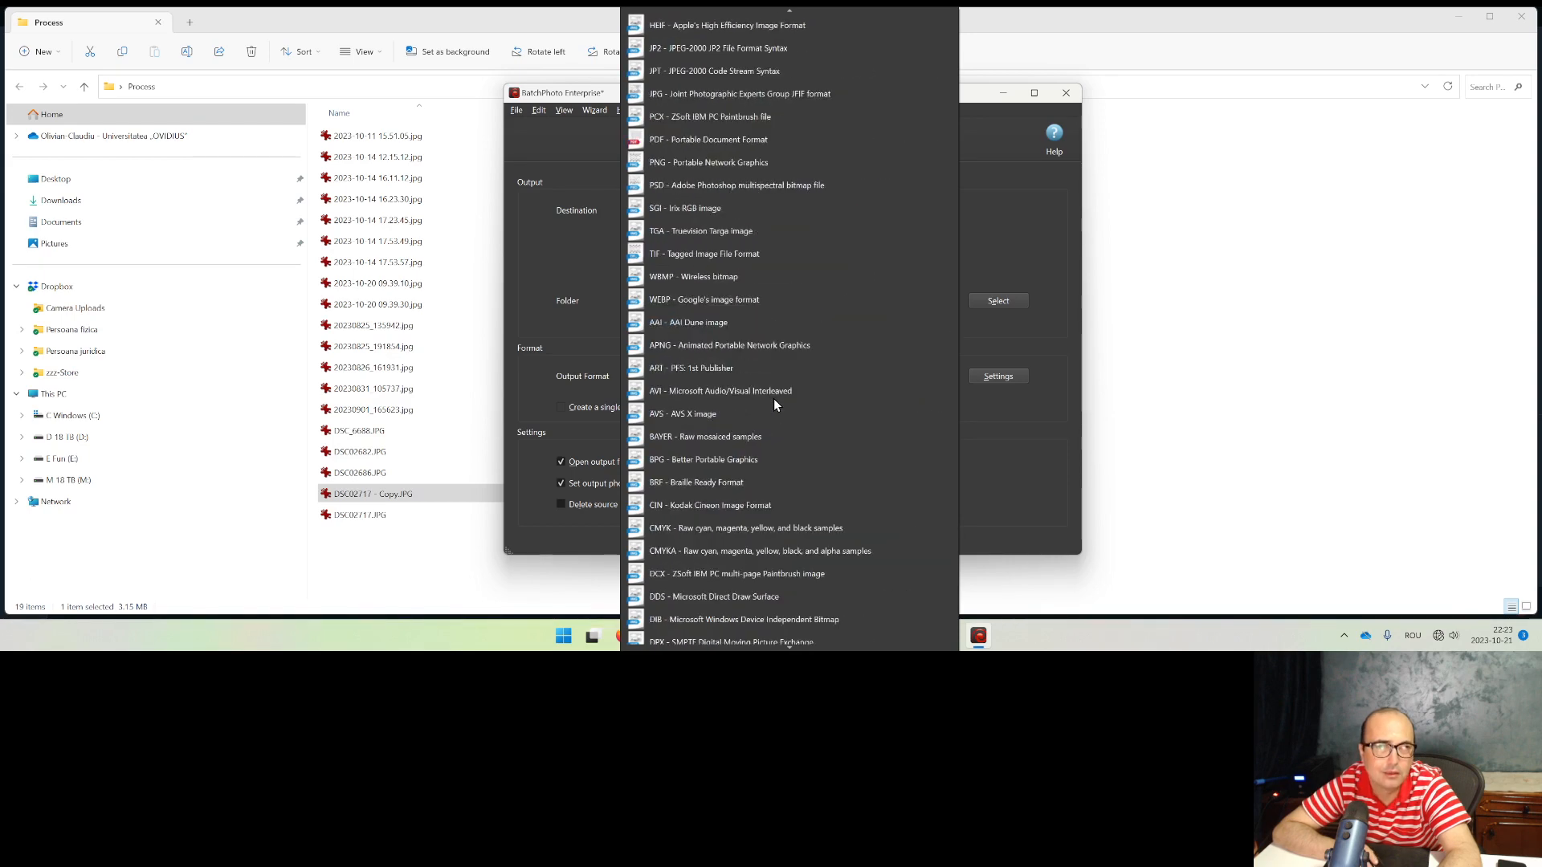
{"action": "left_click", "coordinate": [732, 302]}
Step: Examine the full list of supported output formats again and keep WEBP - Google's image format as the choice
{"action": "left_click", "coordinate": [874, 374]}
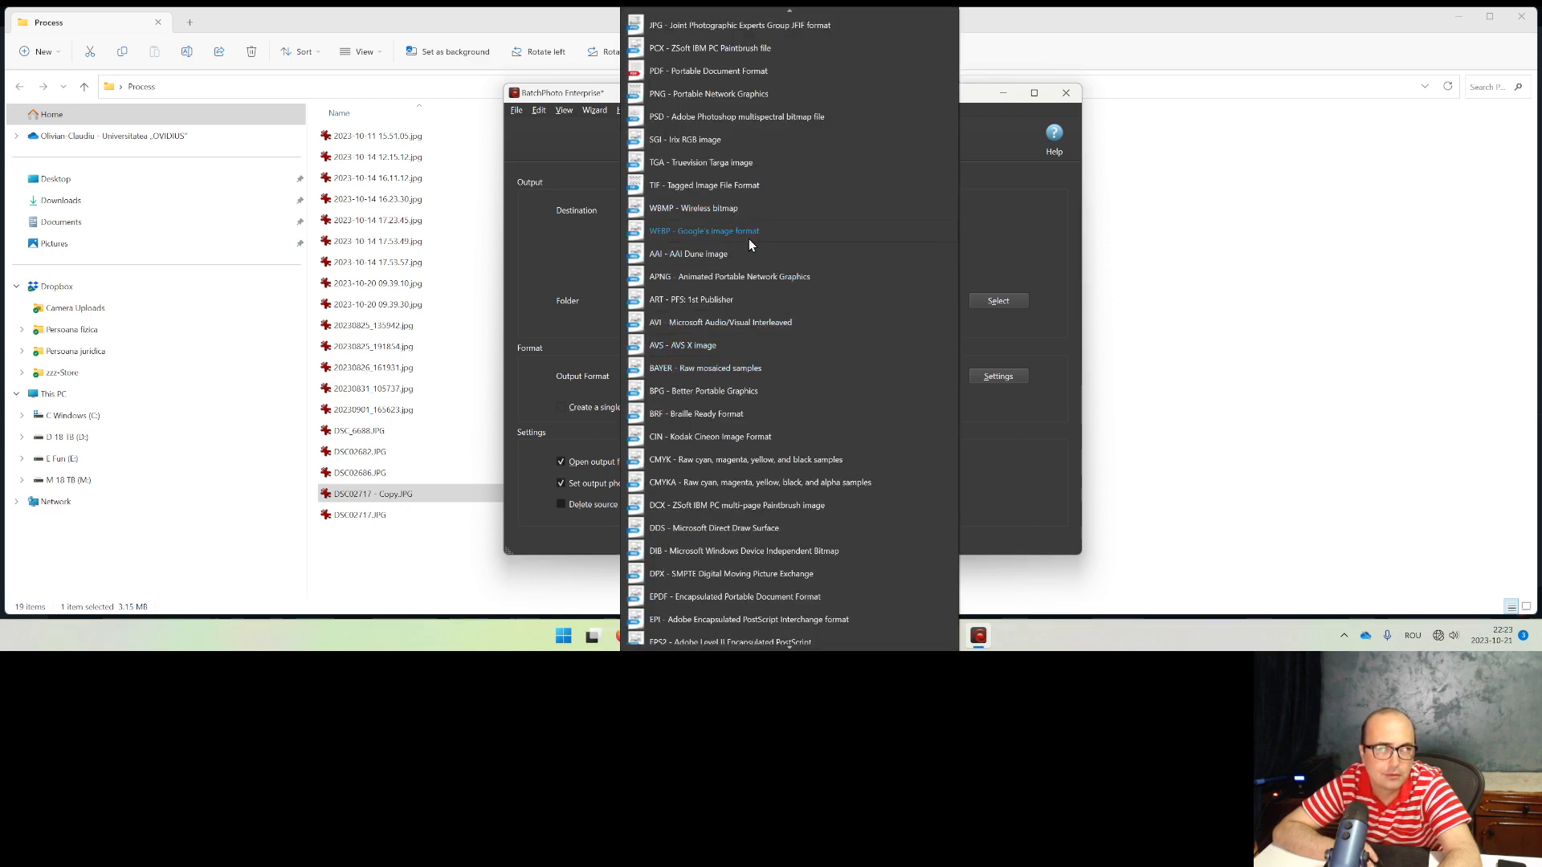
{"action": "scroll", "coordinate": [750, 252], "scroll_direction": "up", "scroll_amount": 3}
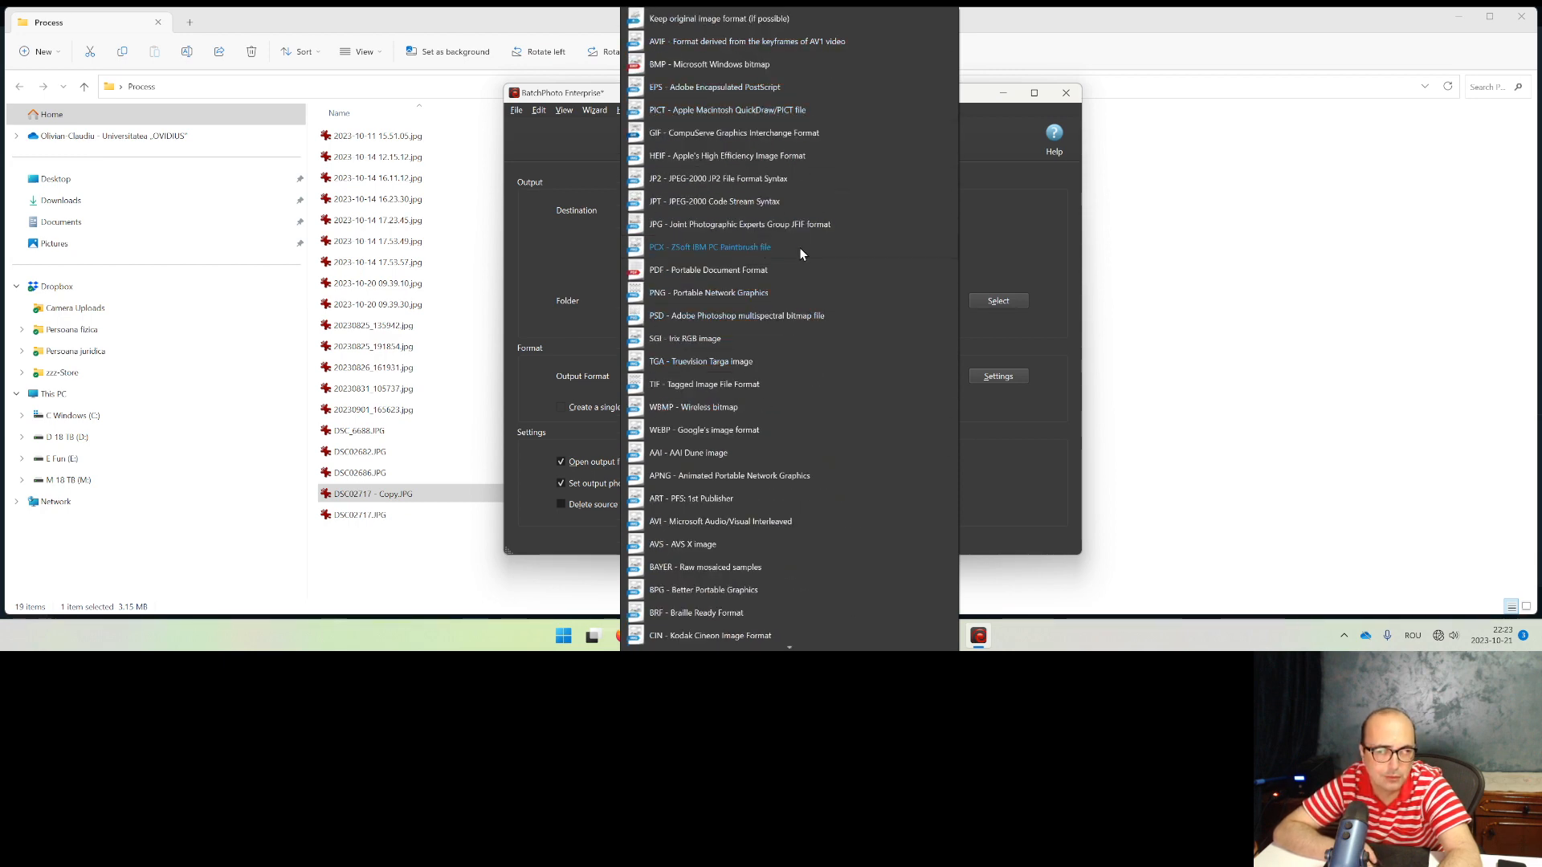
{"action": "key", "text": "w"}
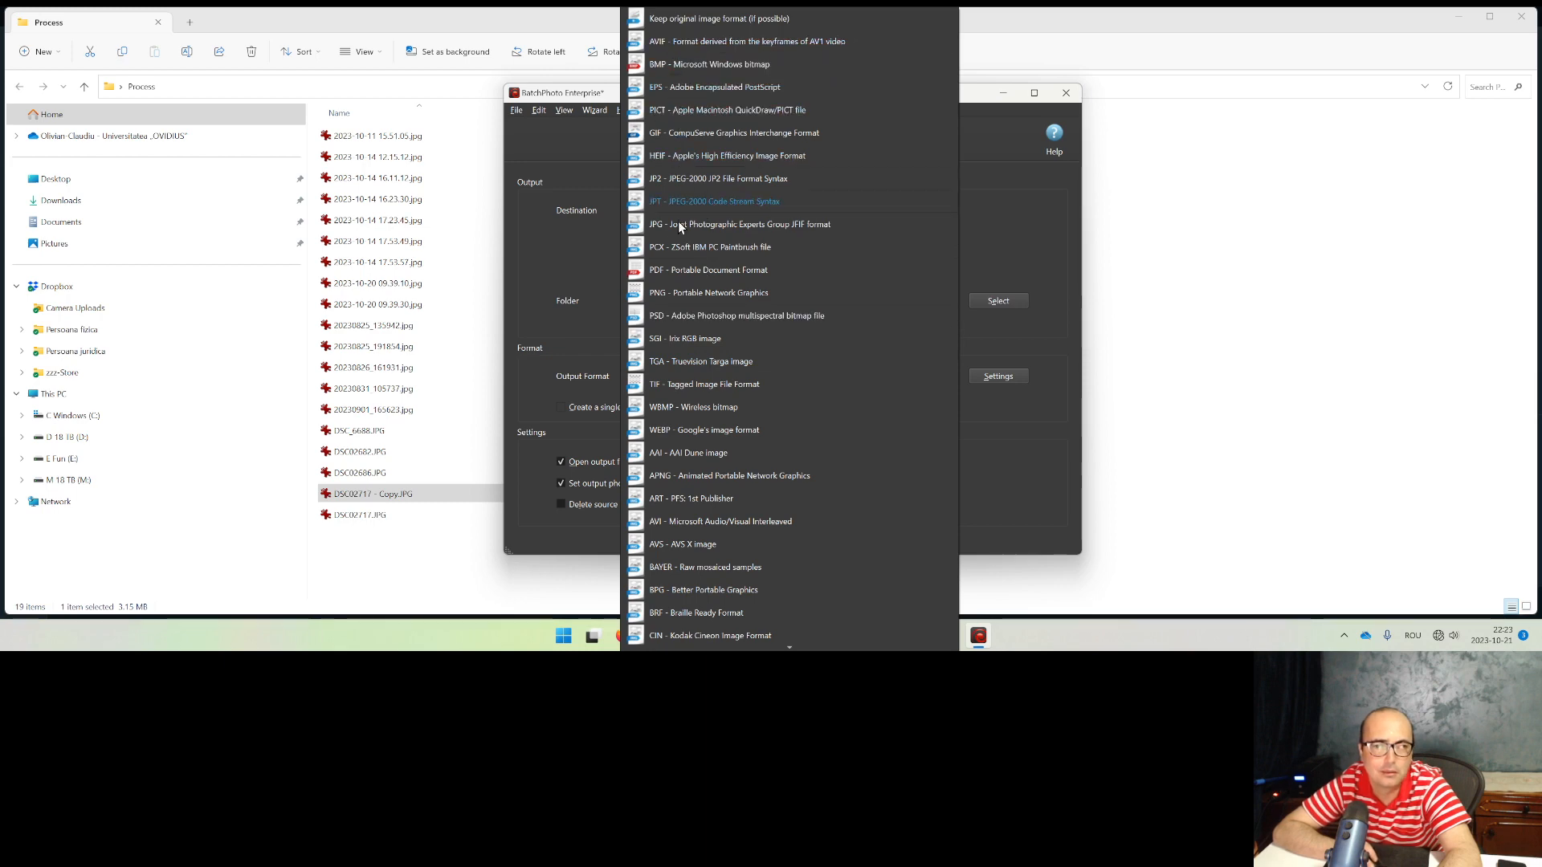
{"action": "scroll", "coordinate": [739, 409], "scroll_direction": "down", "scroll_amount": 15}
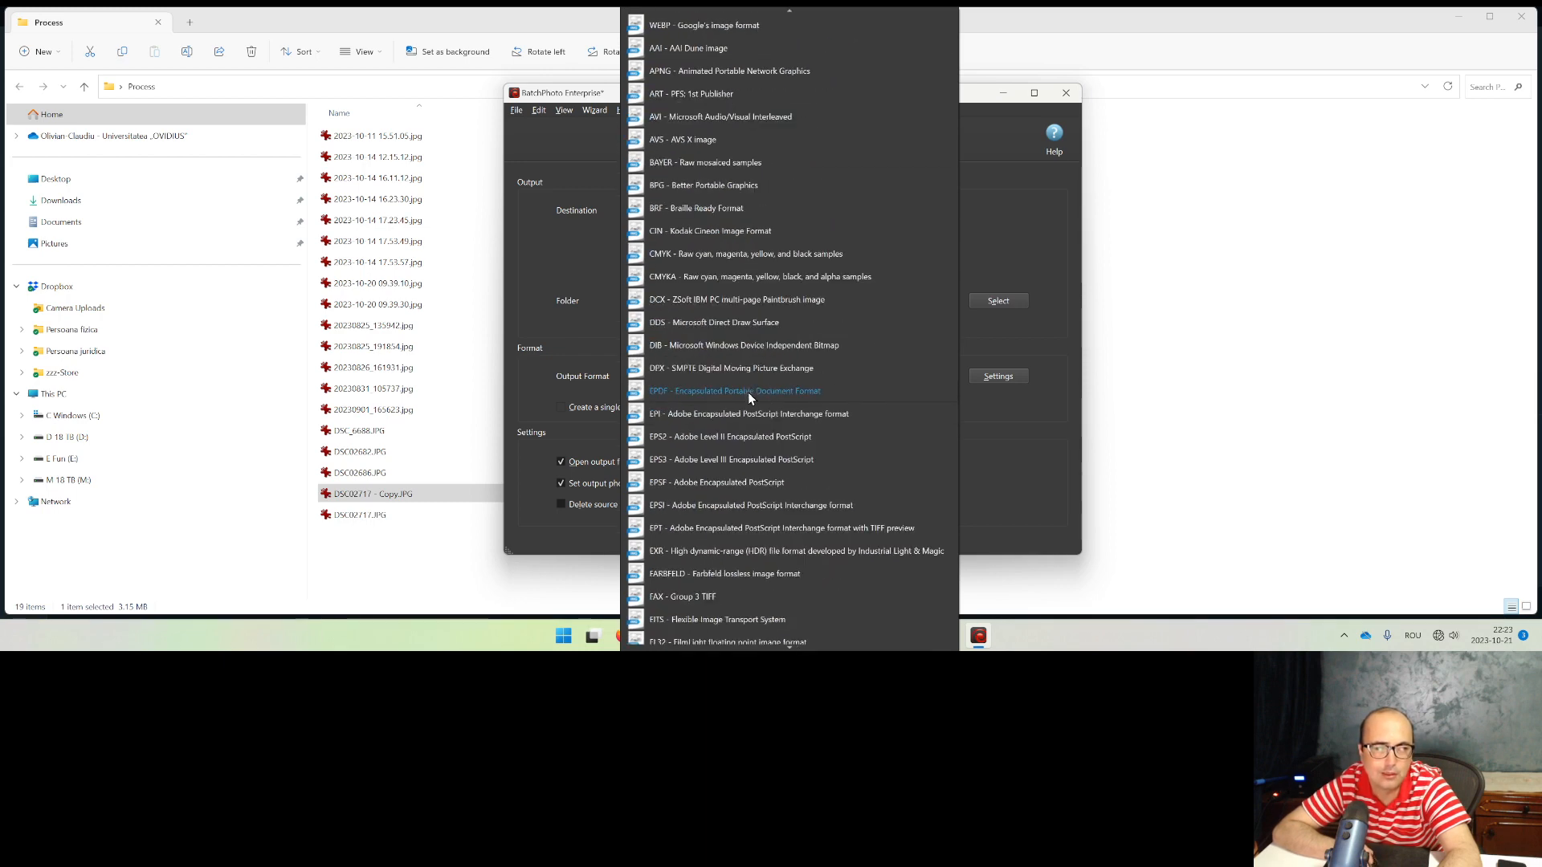
{"action": "scroll", "coordinate": [768, 461], "scroll_direction": "down", "scroll_amount": 10}
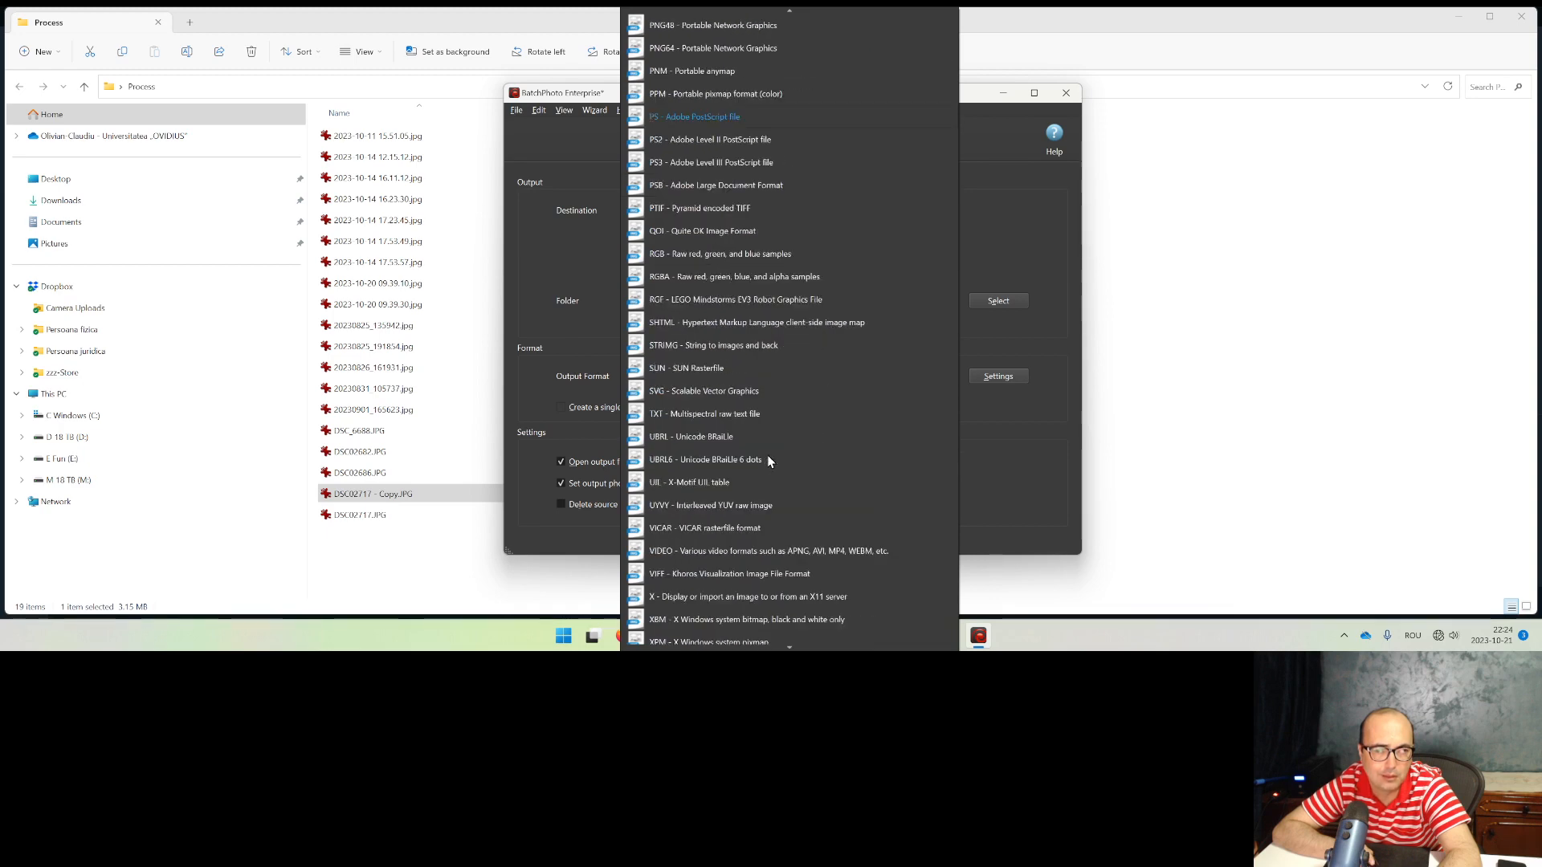
{"action": "scroll", "coordinate": [771, 457], "scroll_direction": "up", "scroll_amount": 8}
{"action": "scroll", "coordinate": [787, 446], "scroll_direction": "up", "scroll_amount": 10}
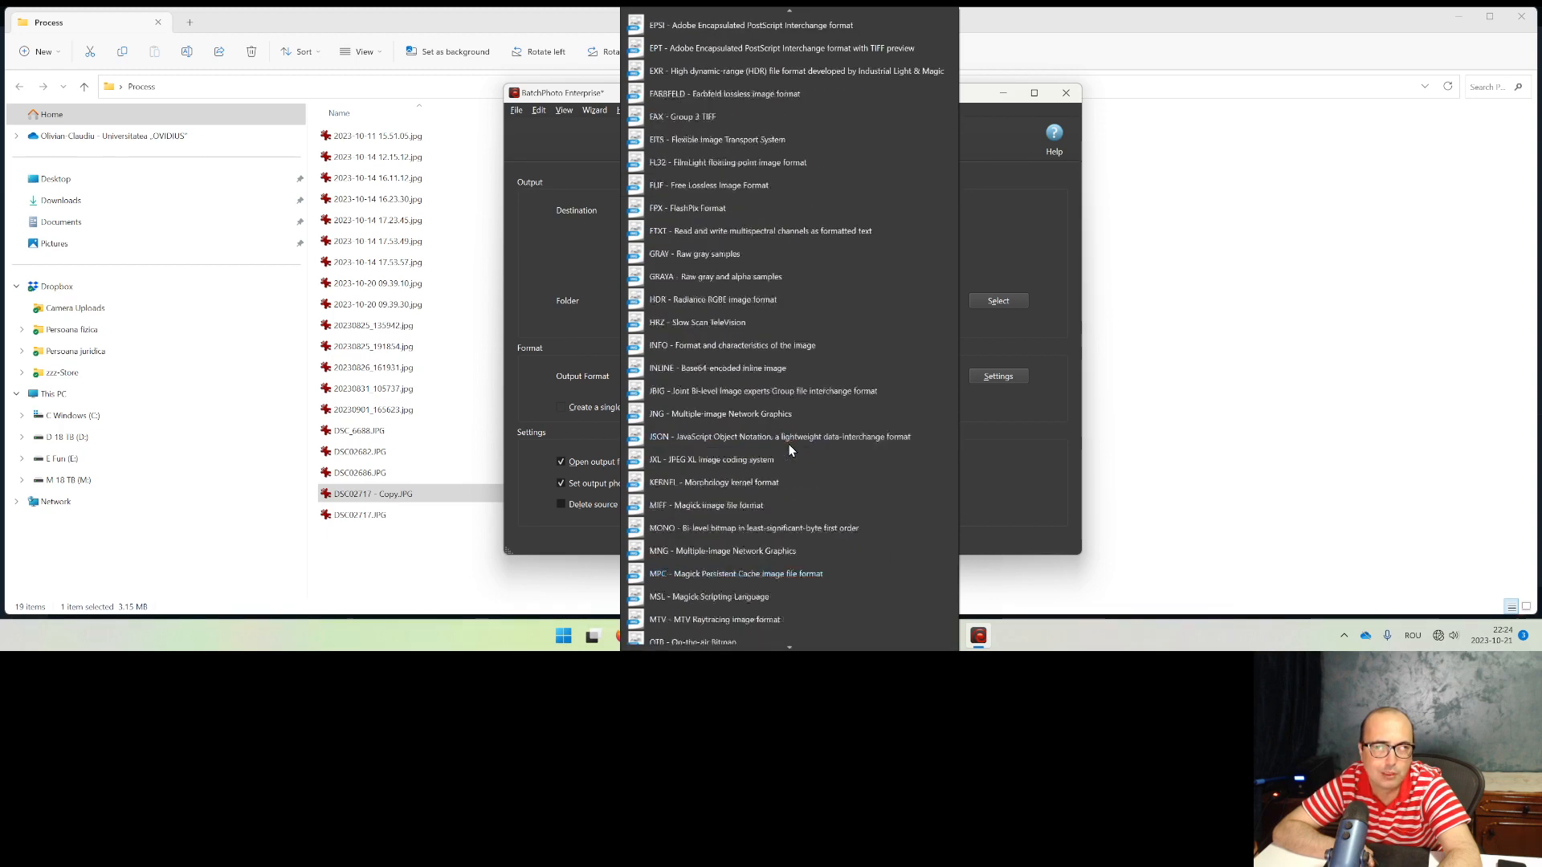
{"action": "scroll", "coordinate": [774, 195], "scroll_direction": "up", "scroll_amount": 3}
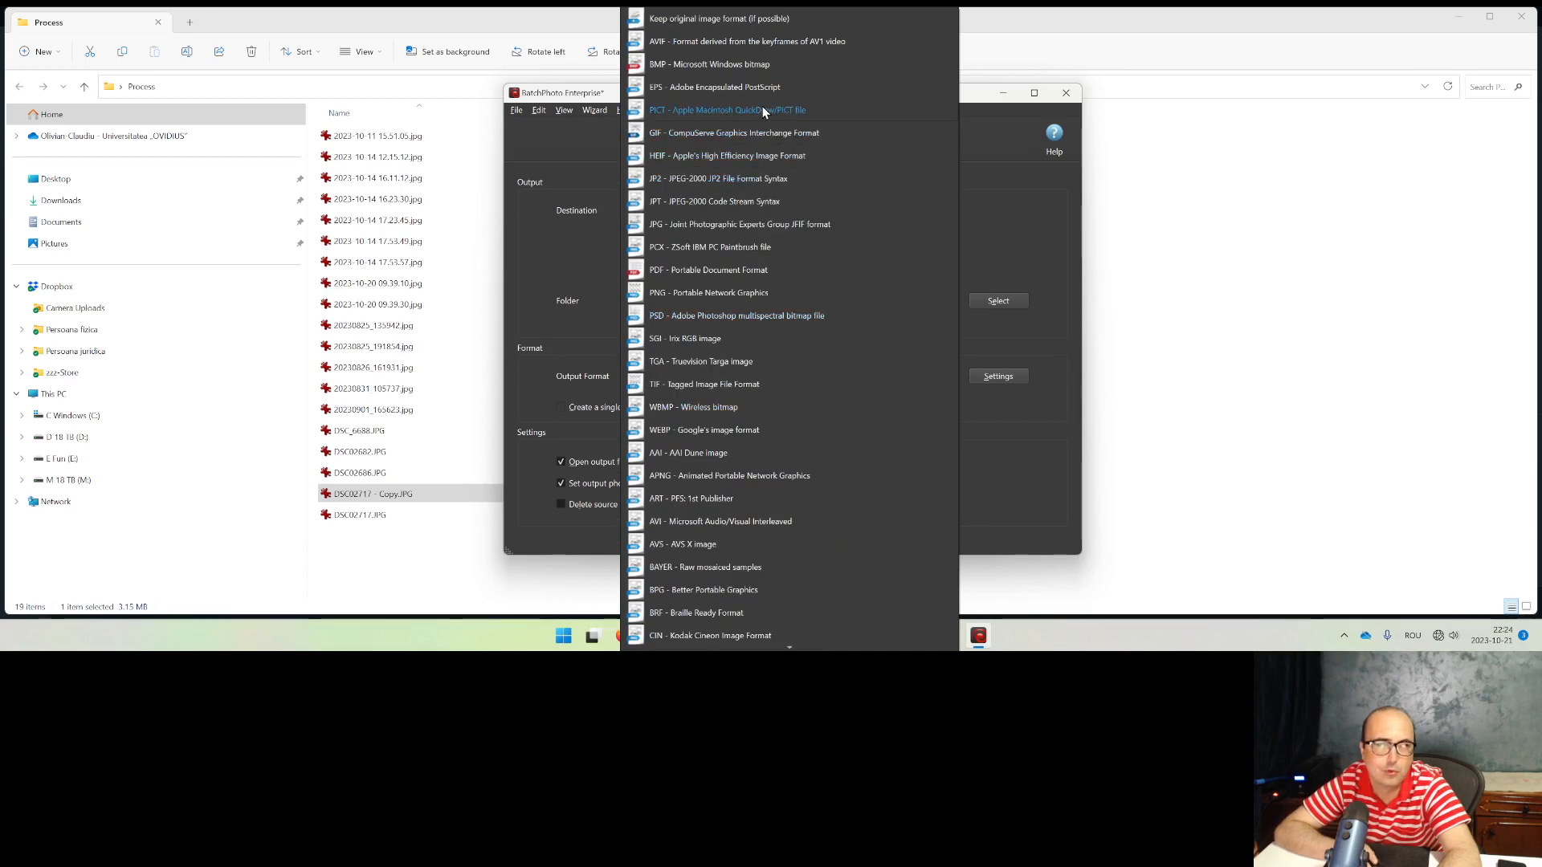
{"action": "scroll", "coordinate": [805, 352], "scroll_direction": "down", "scroll_amount": 8}
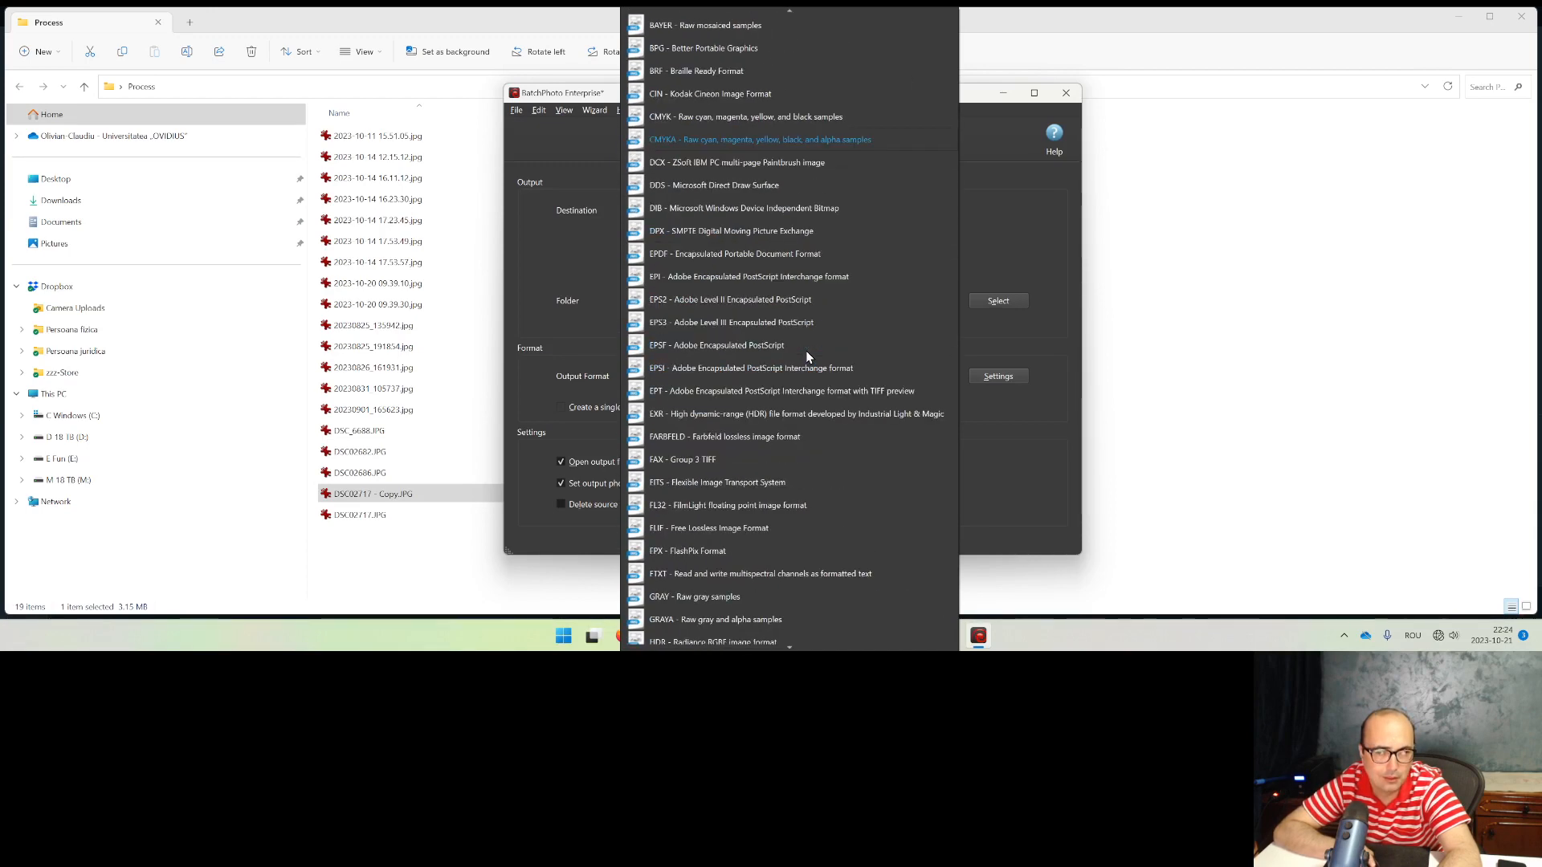
{"action": "scroll", "coordinate": [807, 354], "scroll_direction": "down", "scroll_amount": 8}
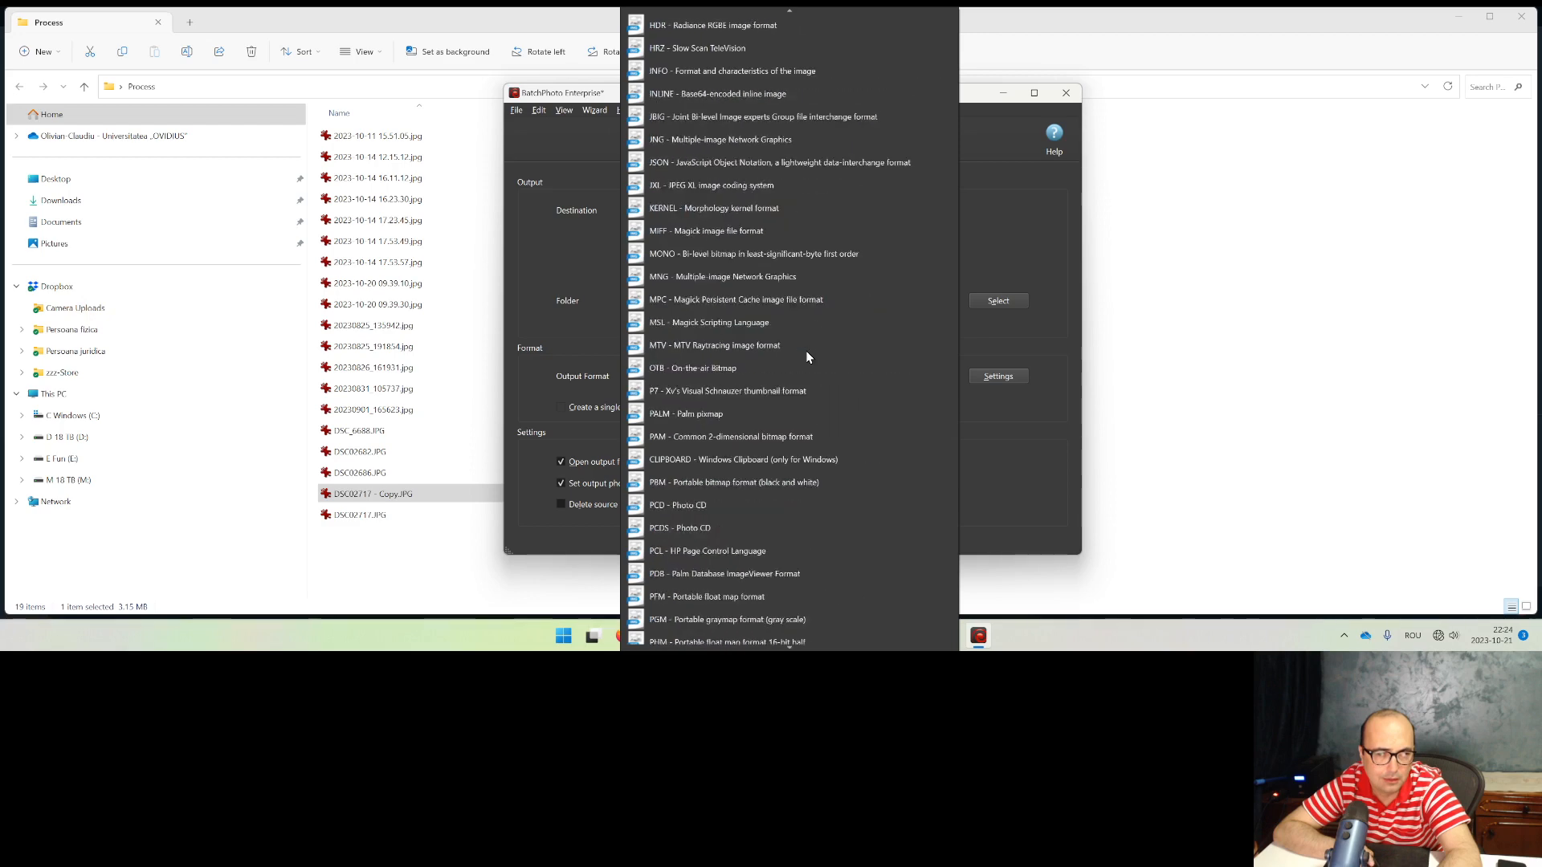
{"action": "scroll", "coordinate": [806, 353], "scroll_direction": "down", "scroll_amount": 3}
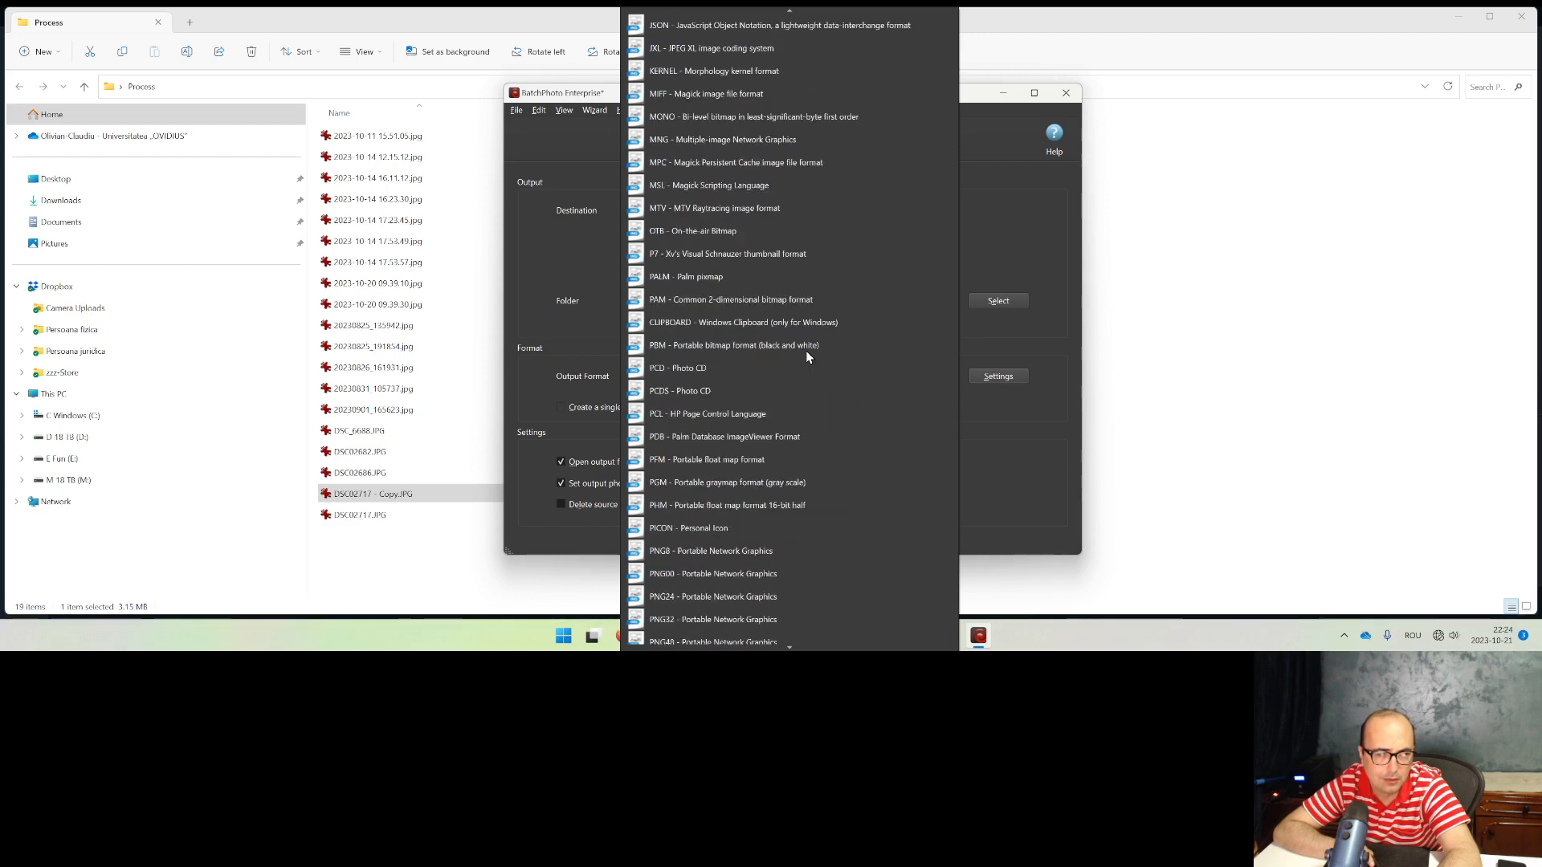
{"action": "scroll", "coordinate": [791, 522], "scroll_direction": "up", "scroll_amount": 6}
{"action": "scroll", "coordinate": [792, 522], "scroll_direction": "up", "scroll_amount": 8}
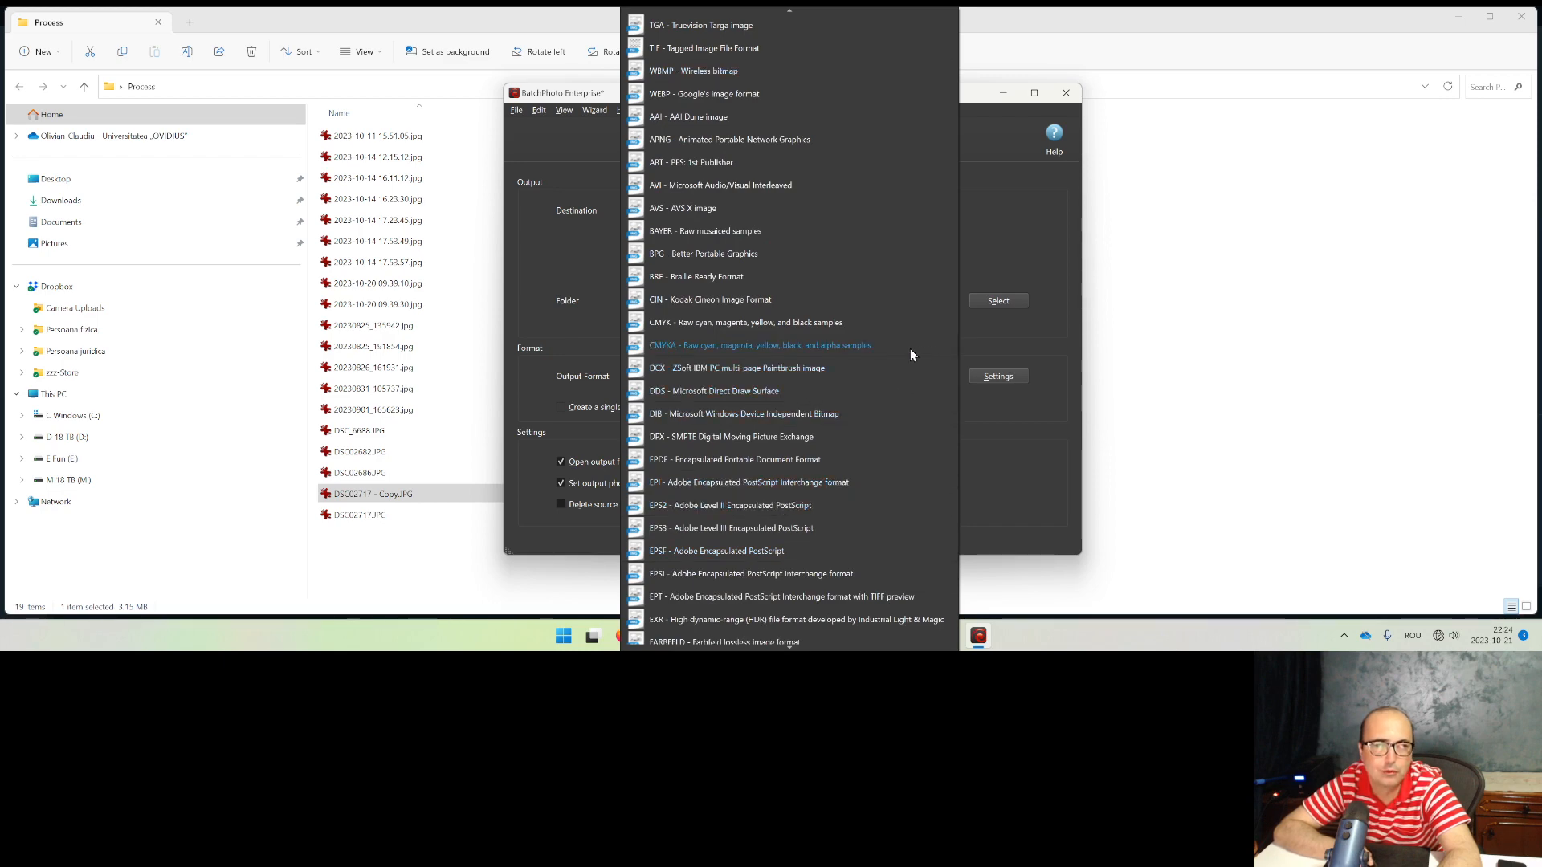
{"action": "scroll", "coordinate": [875, 348], "scroll_direction": "up", "scroll_amount": 5}
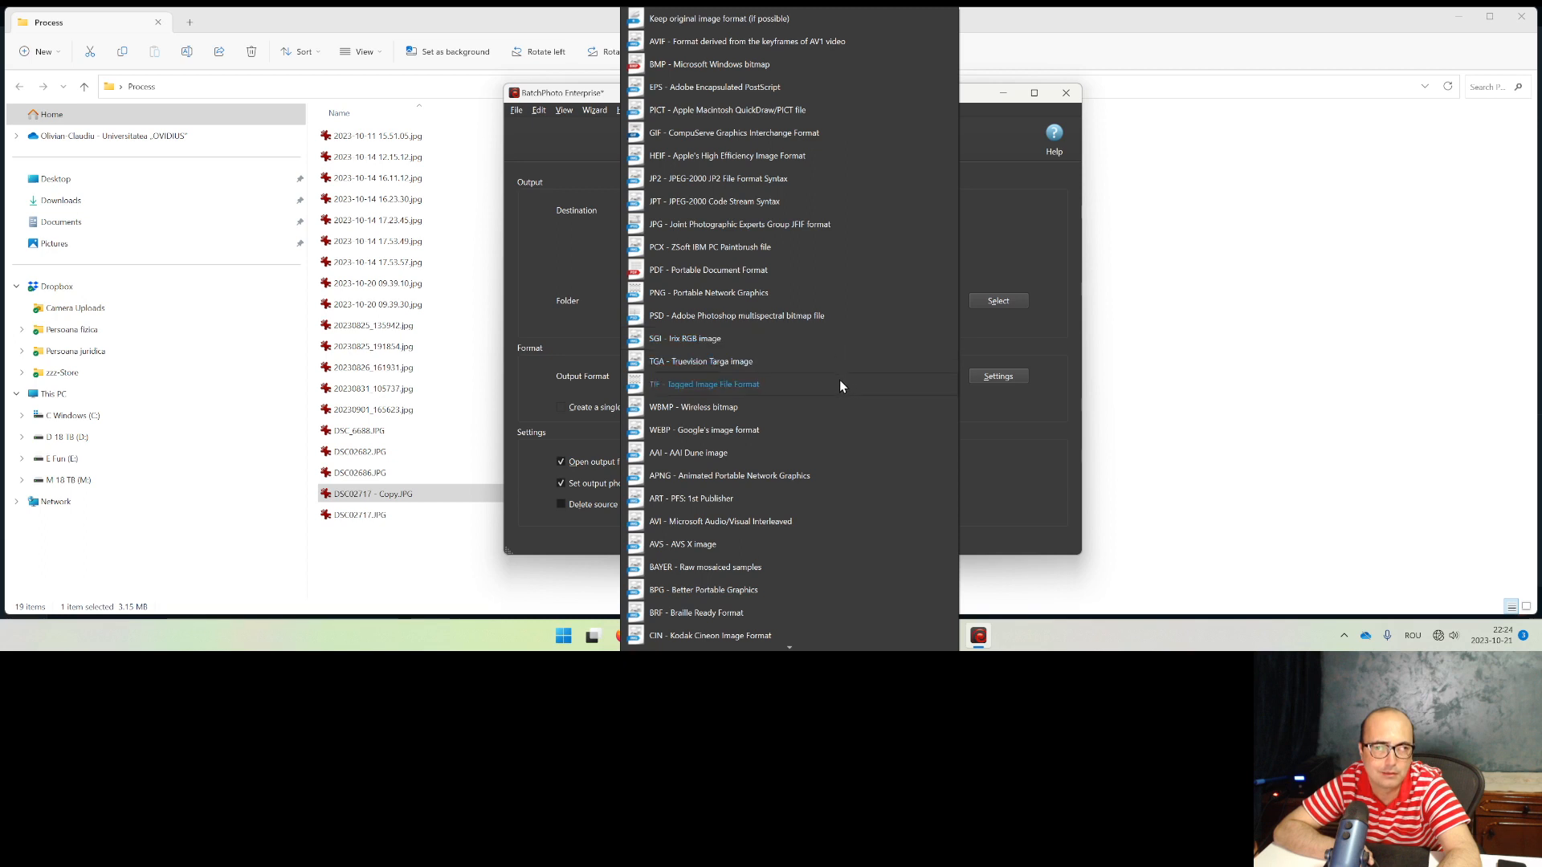
{"action": "left_click", "coordinate": [707, 431]}
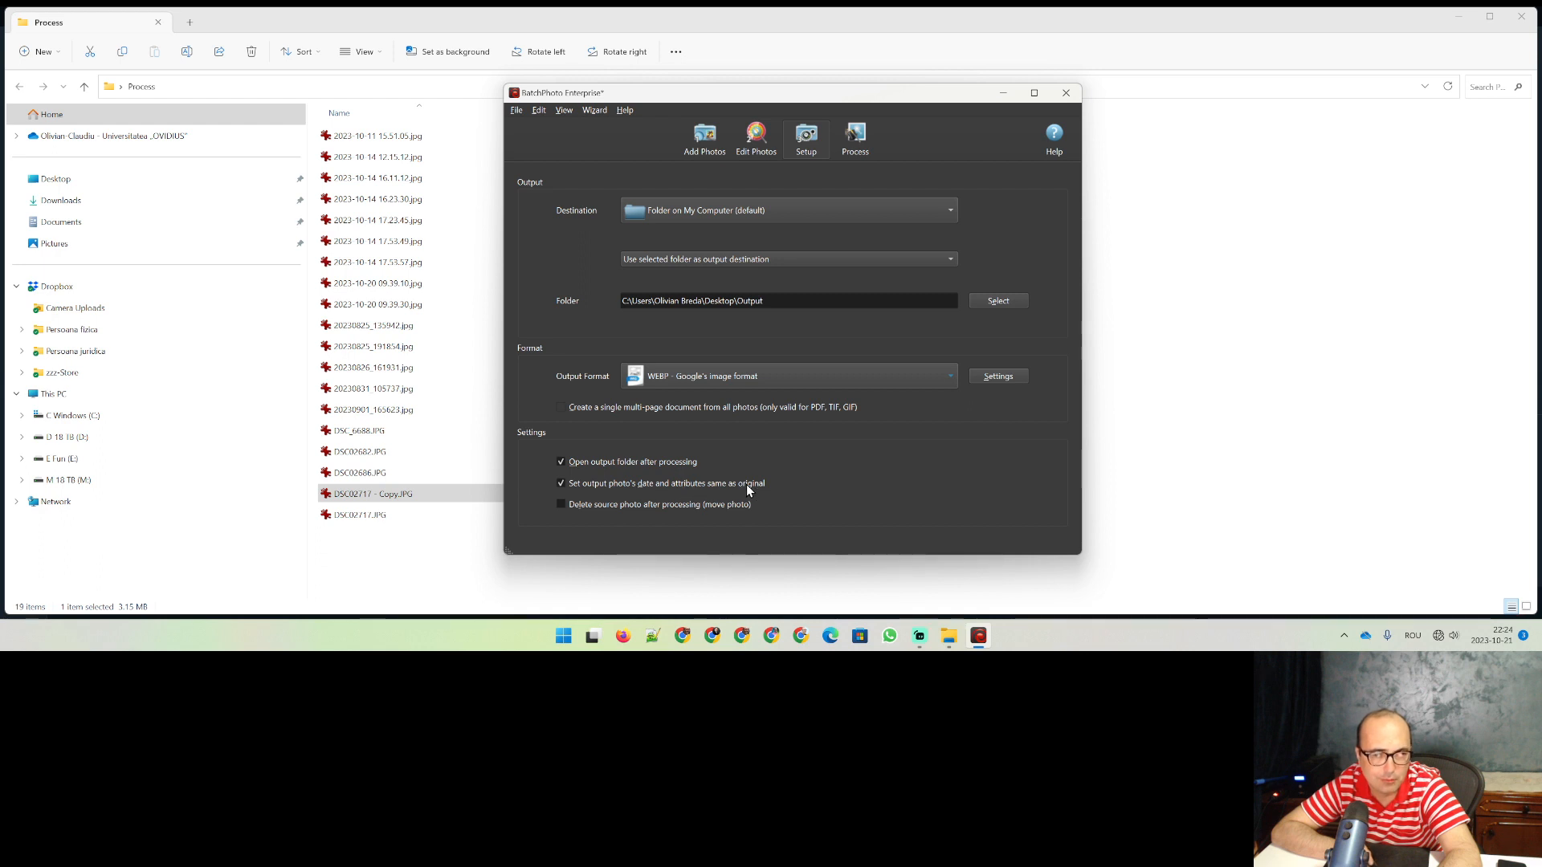
Step: Try the option to delete source photos after processing, dismissing its tip, and leave the option disabled
{"action": "left_click", "coordinate": [607, 506]}
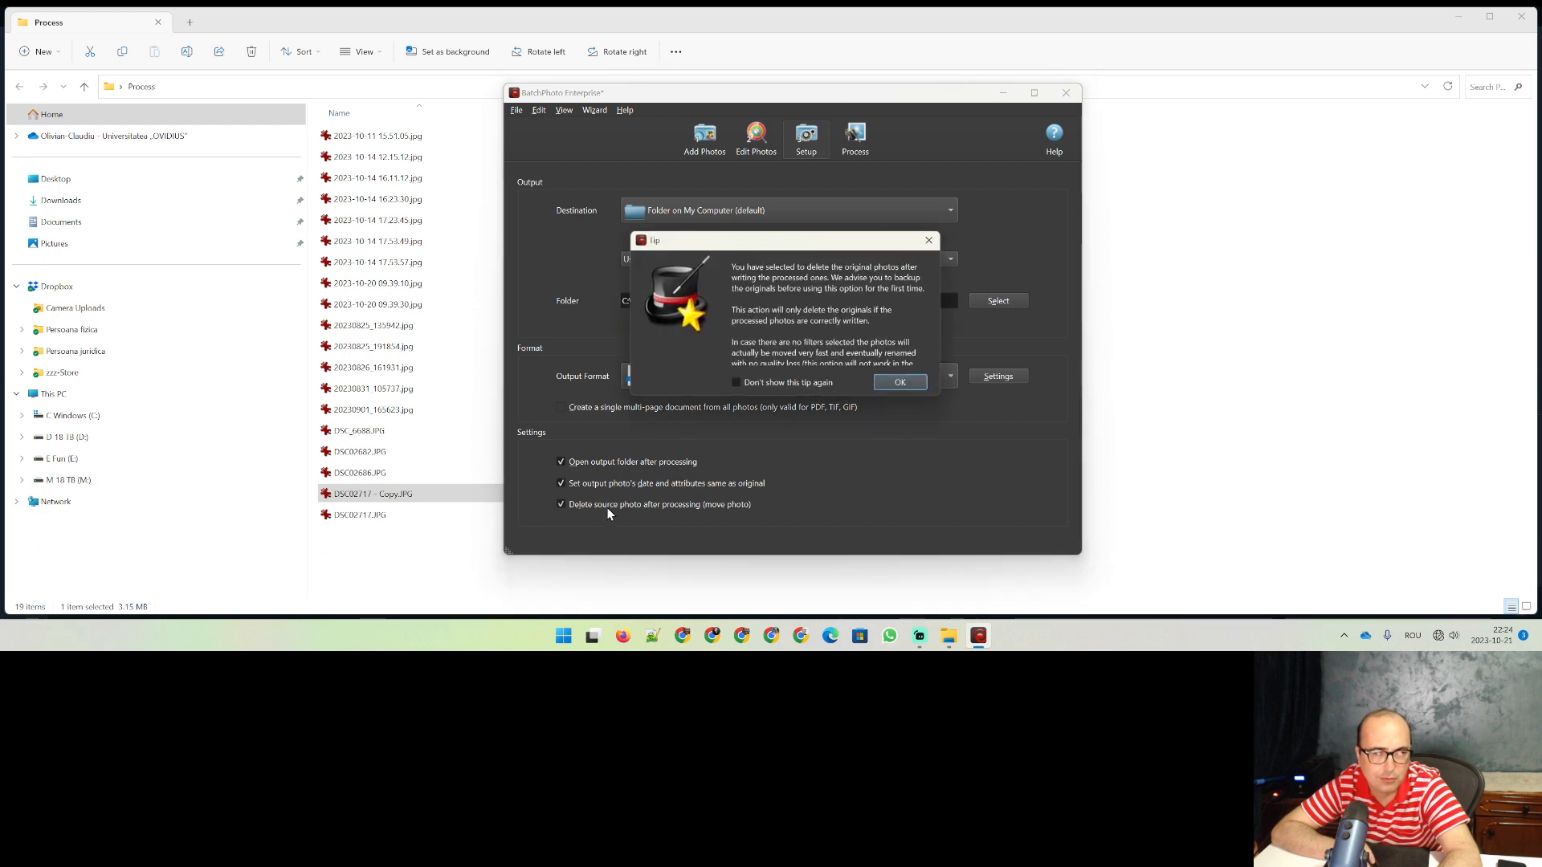
{"action": "left_click", "coordinate": [906, 382]}
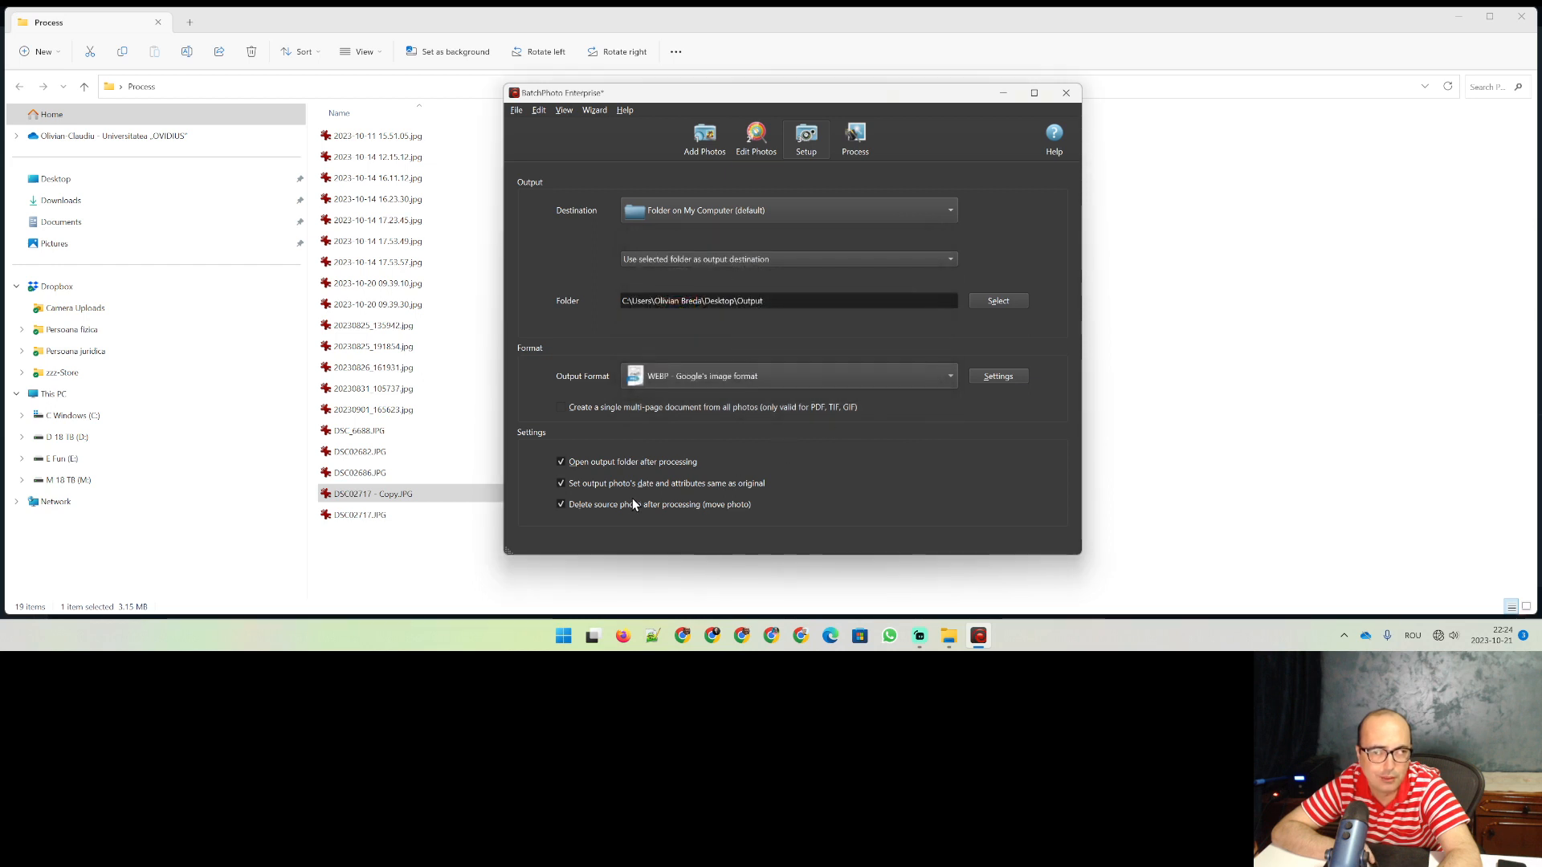
{"action": "left_click", "coordinate": [620, 504]}
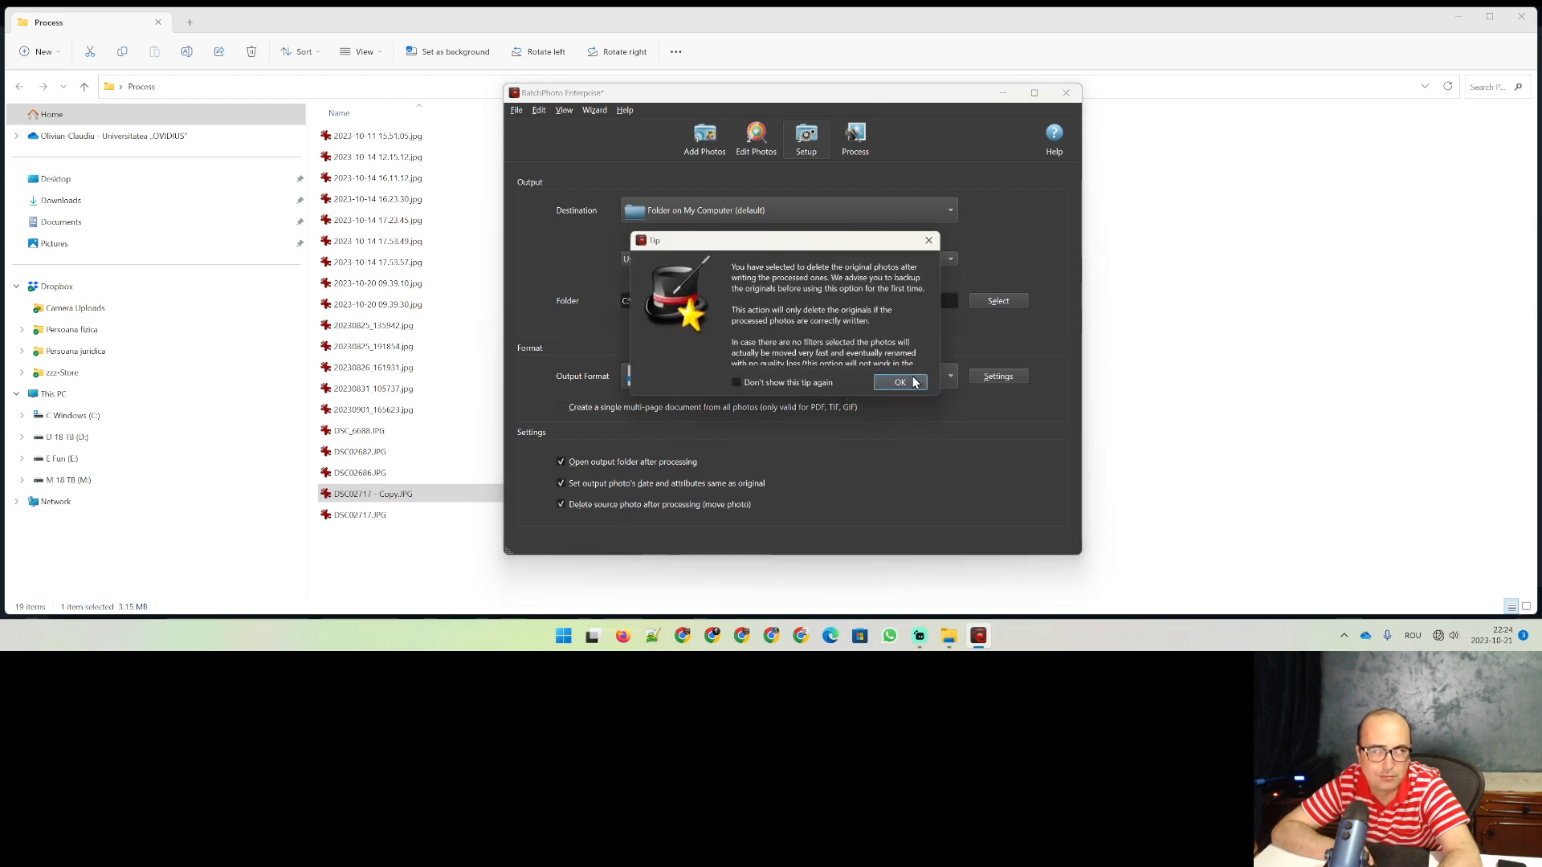
{"action": "left_click", "coordinate": [914, 380]}
{"action": "left_click", "coordinate": [640, 503]}
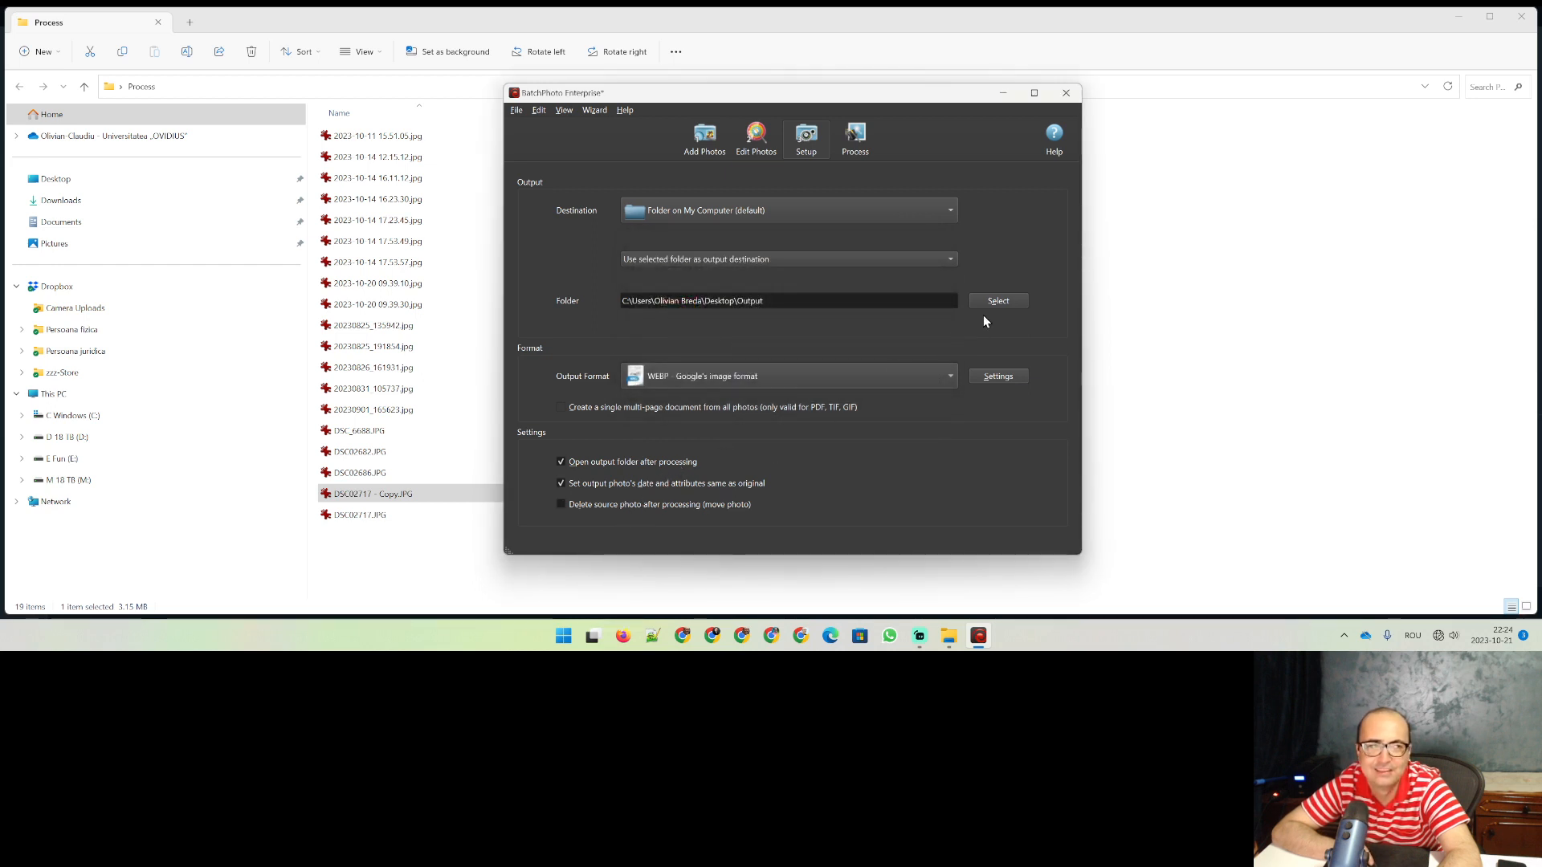
Step: Process all the photos into the Output folder and review the CPU core and thread lines in the processing report
{"action": "left_click", "coordinate": [865, 145]}
{"action": "left_click", "coordinate": [784, 336]}
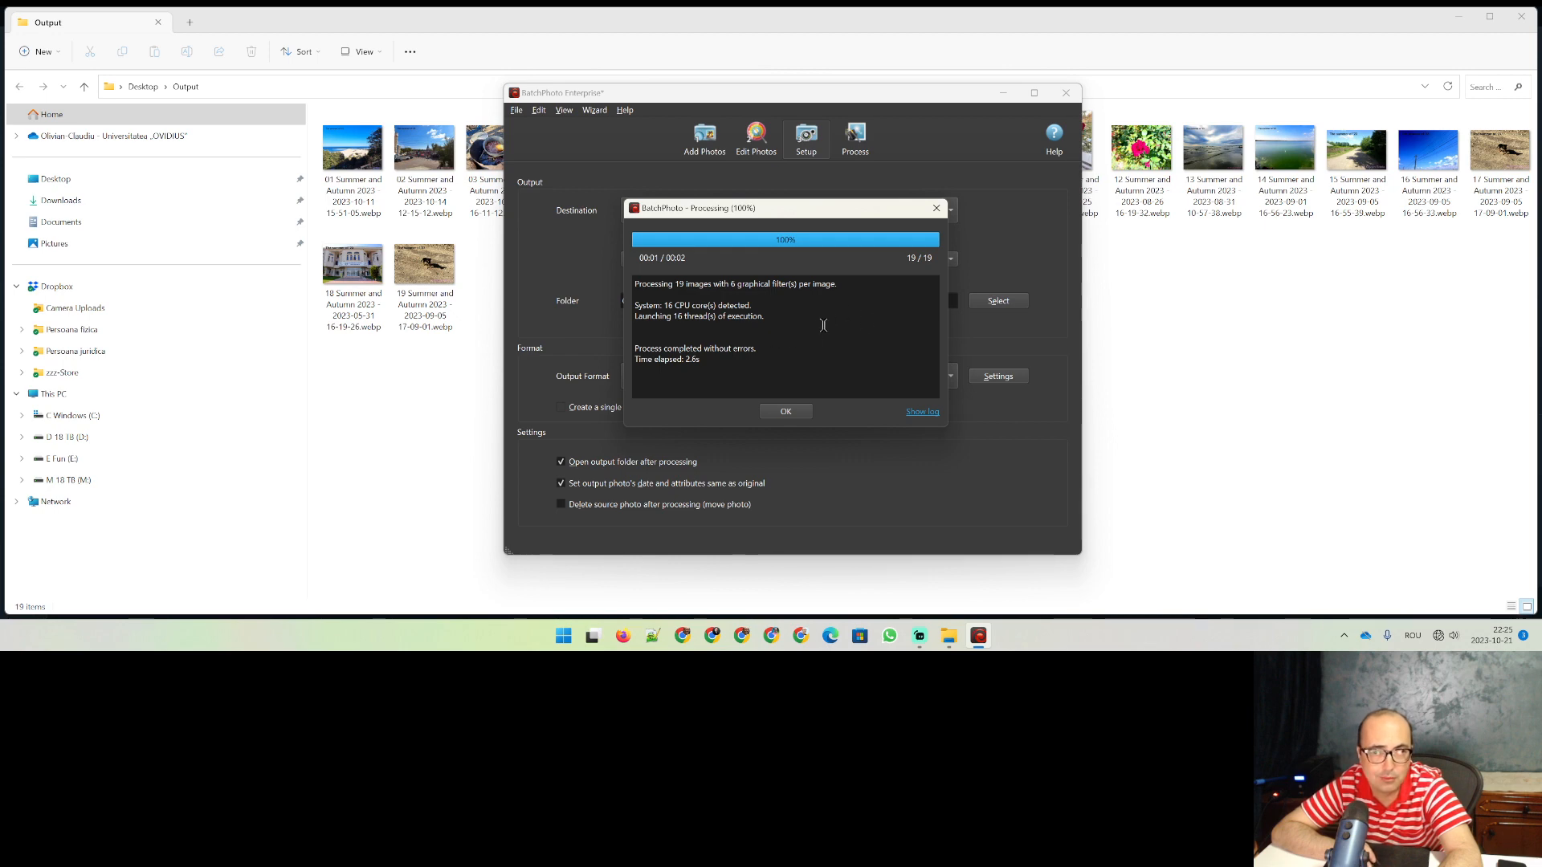
{"action": "double_click", "coordinate": [688, 306]}
{"action": "double_click", "coordinate": [689, 305]}
{"action": "double_click", "coordinate": [689, 306]}
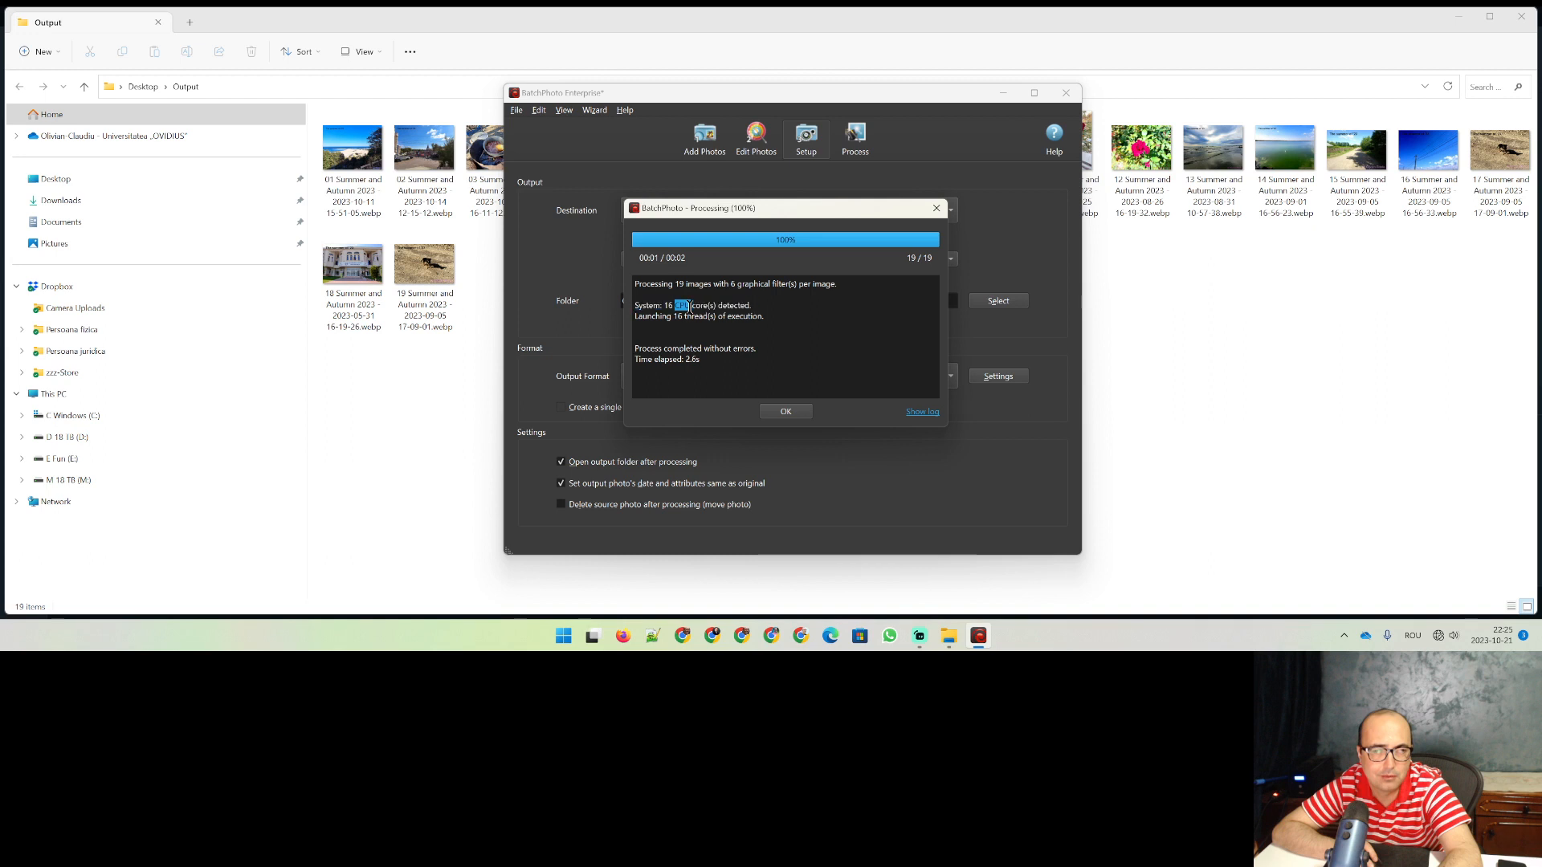
{"action": "triple_click", "coordinate": [689, 306]}
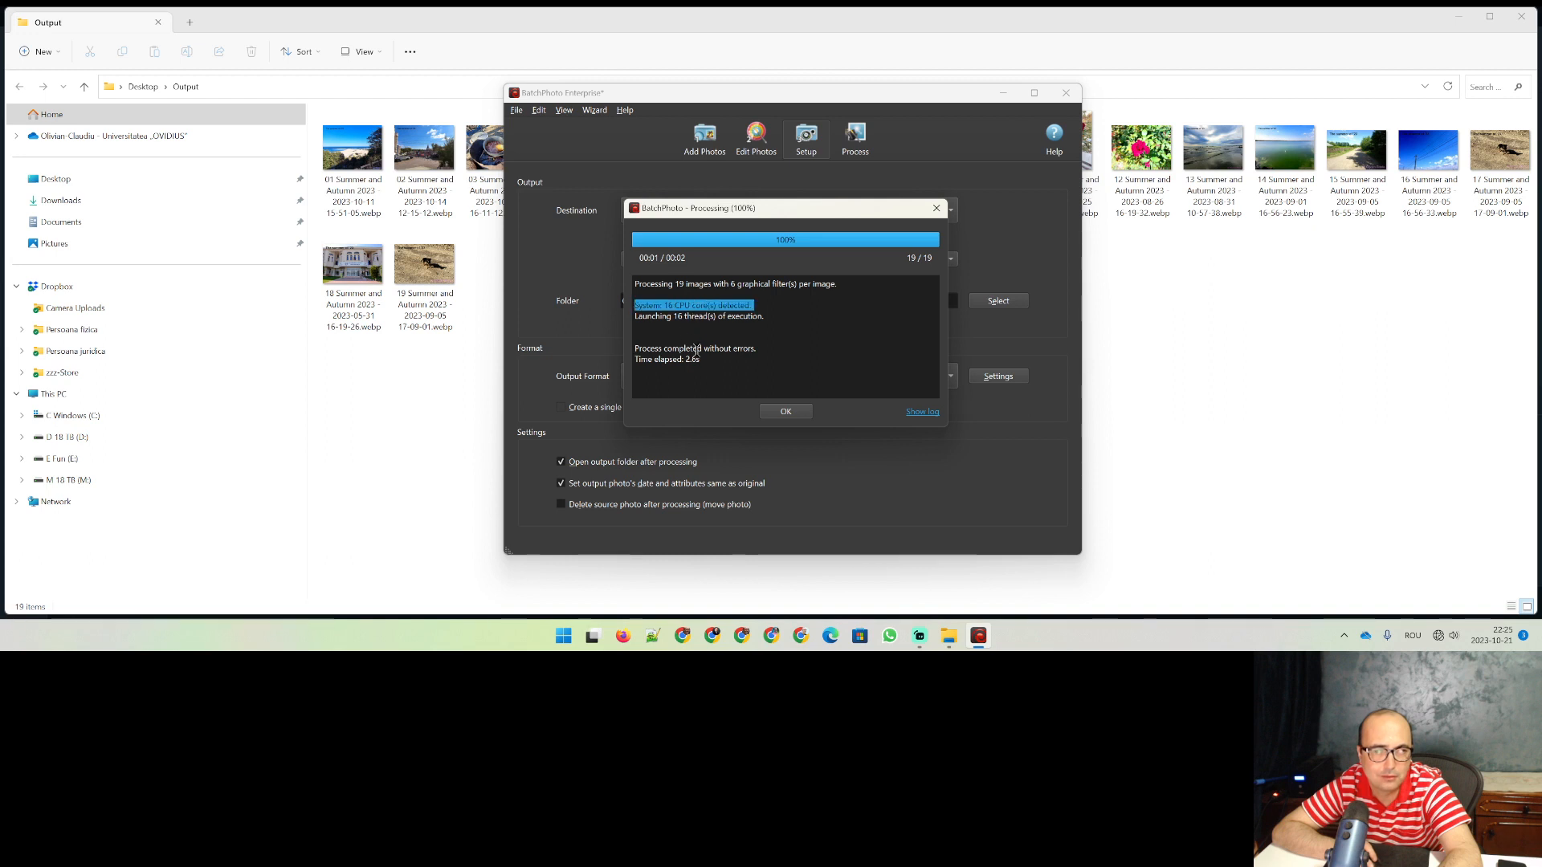
{"action": "triple_click", "coordinate": [678, 315]}
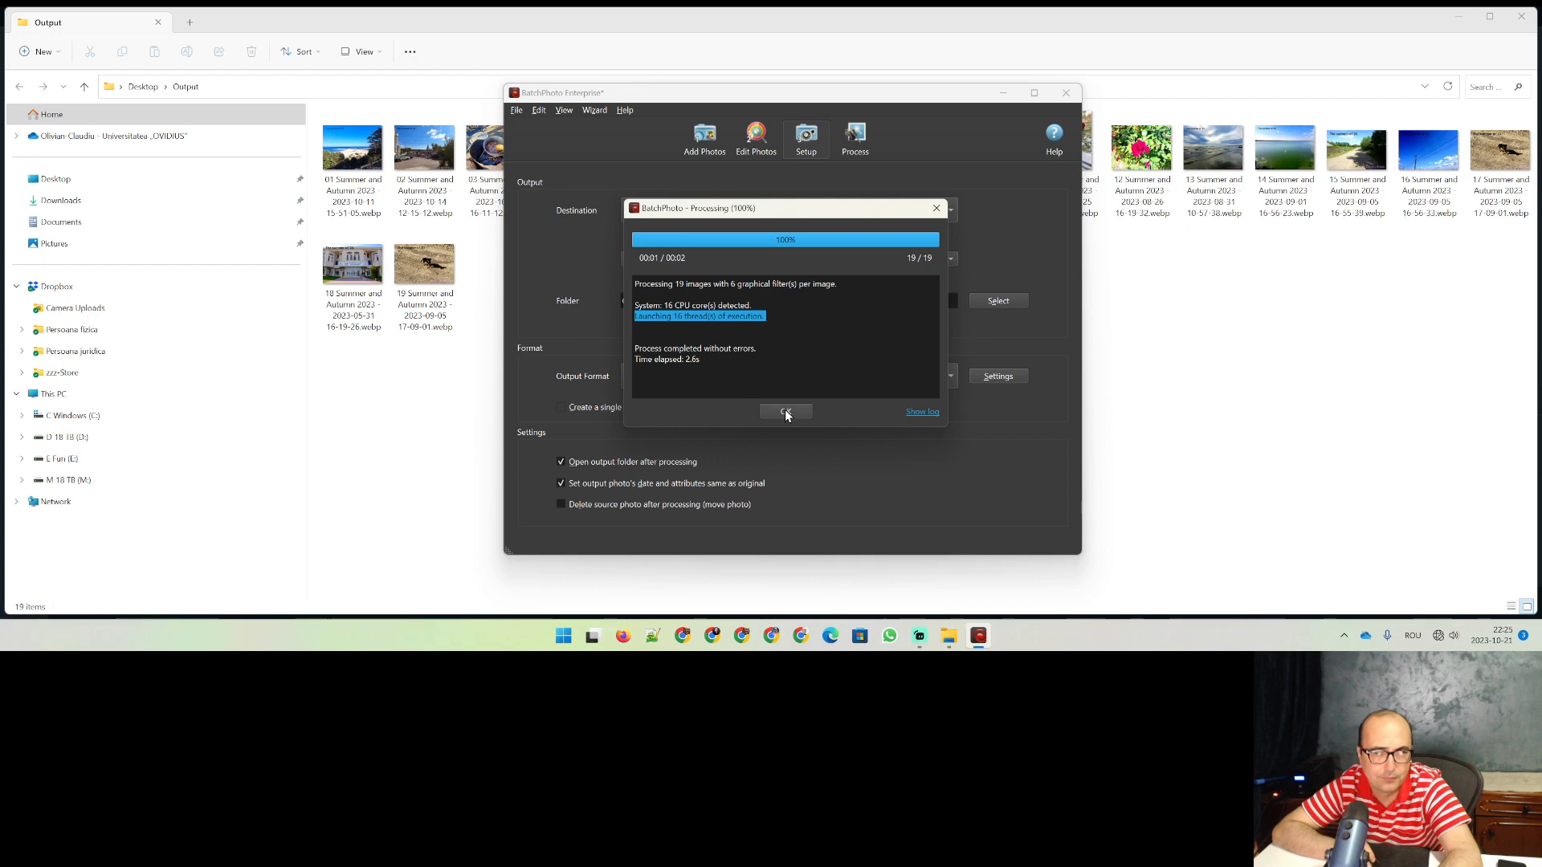
Step: Open the first processed photo from the Output folder in IrfanView and check the first four photos' captions and watermarks full screen
{"action": "left_click", "coordinate": [472, 381]}
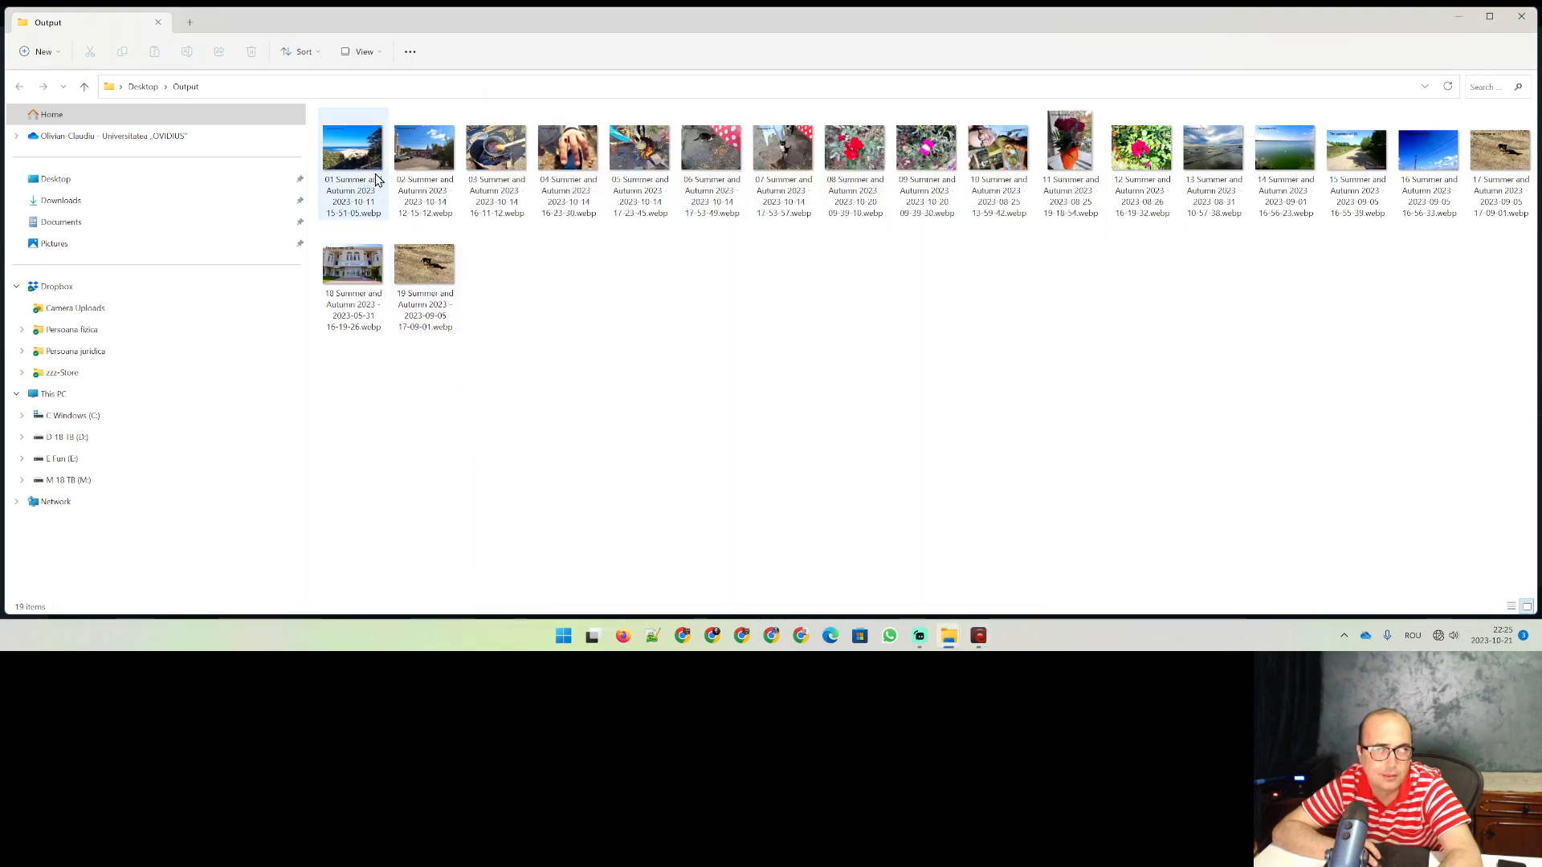
{"action": "double_click", "coordinate": [353, 149]}
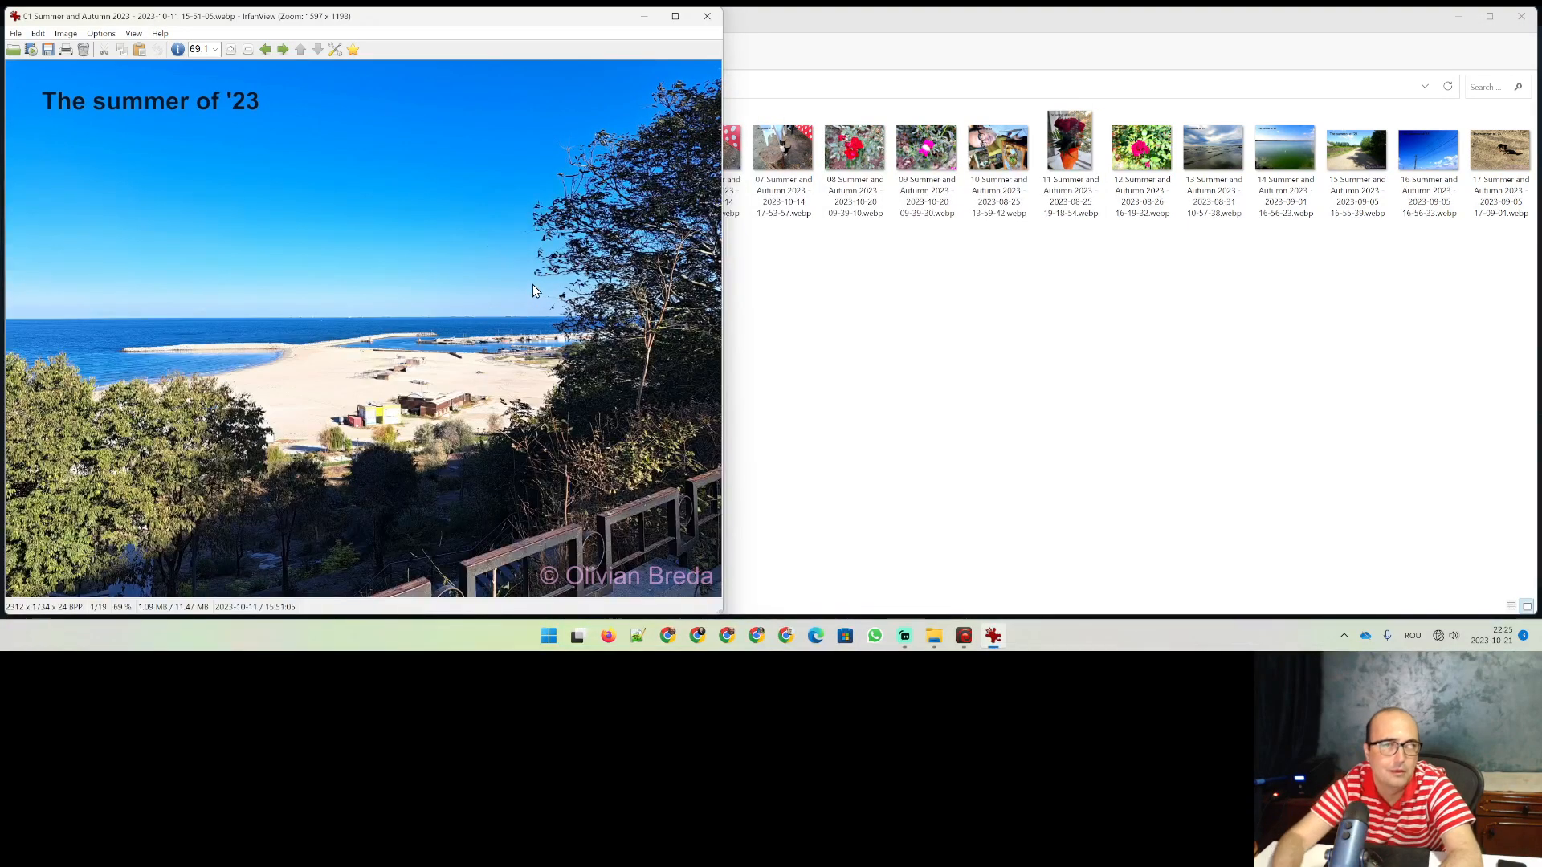
{"action": "key", "text": "Return"}
{"action": "key", "text": "space"}
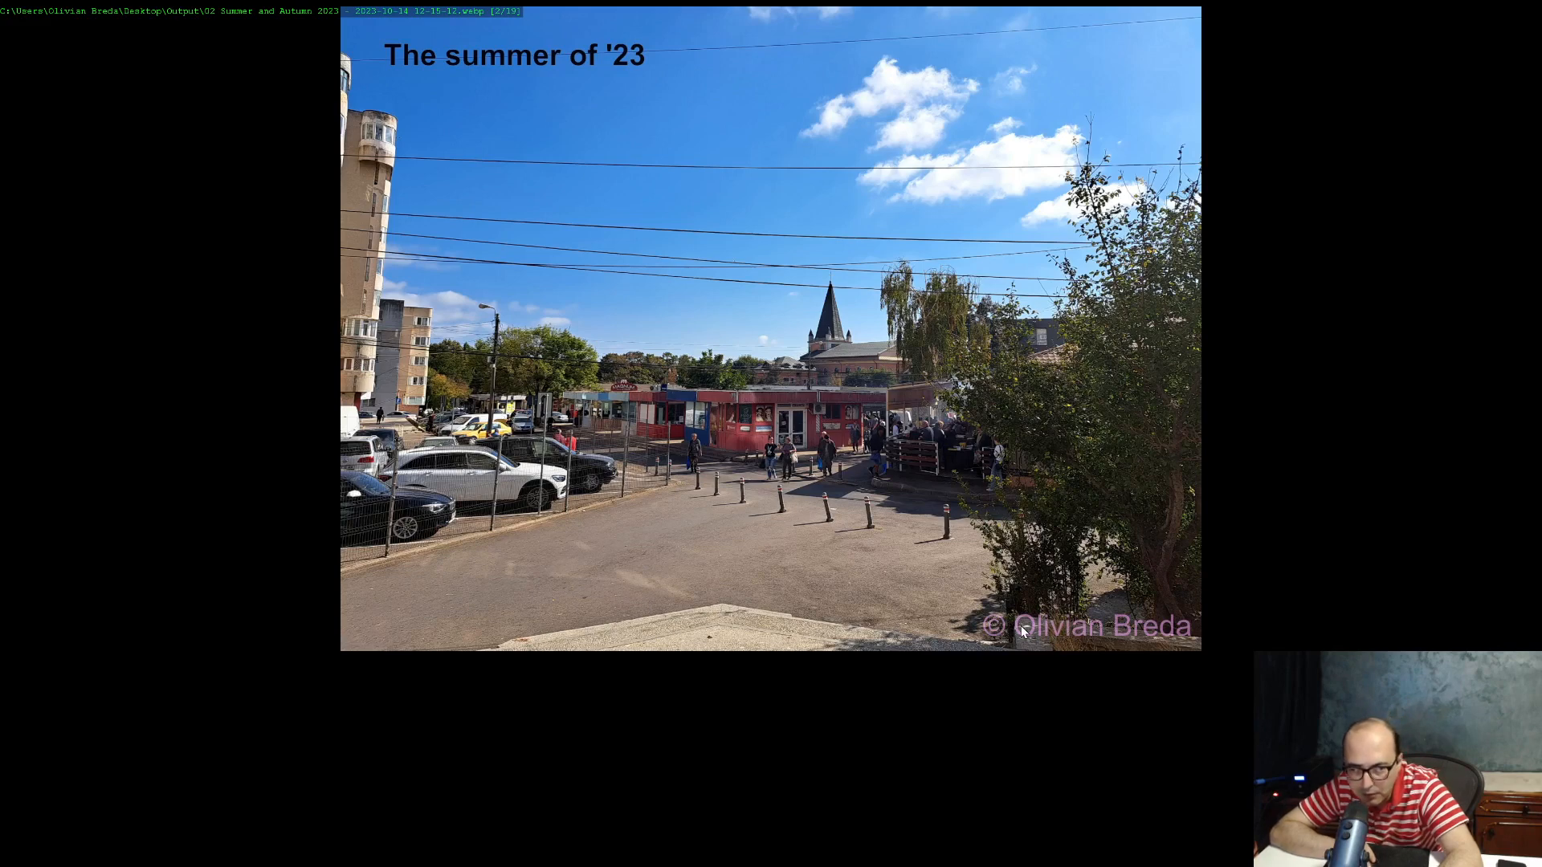
{"action": "key", "text": "space"}
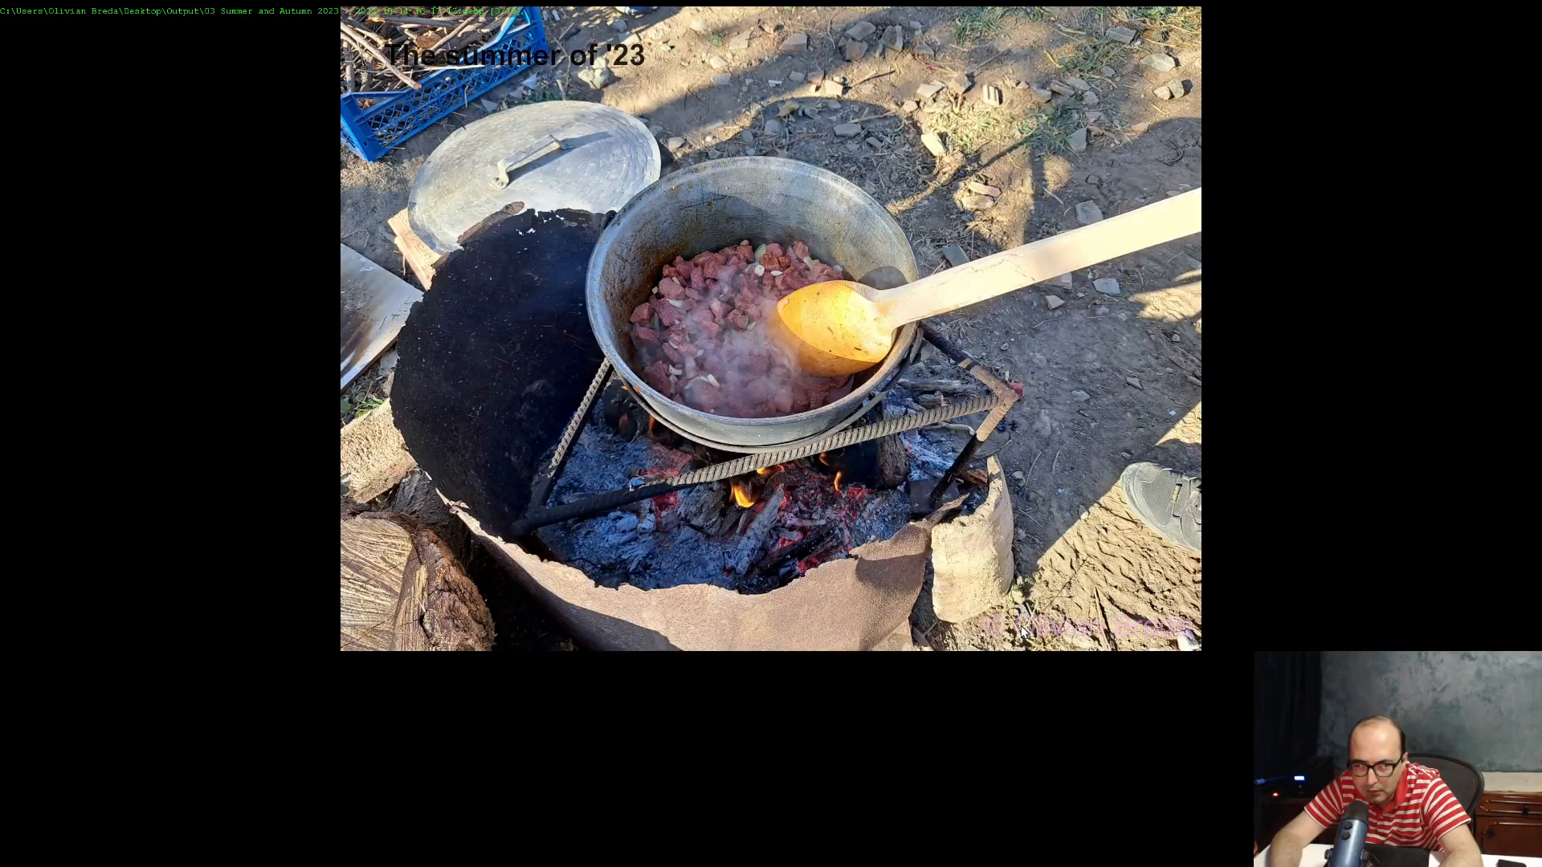
{"action": "key", "text": "space"}
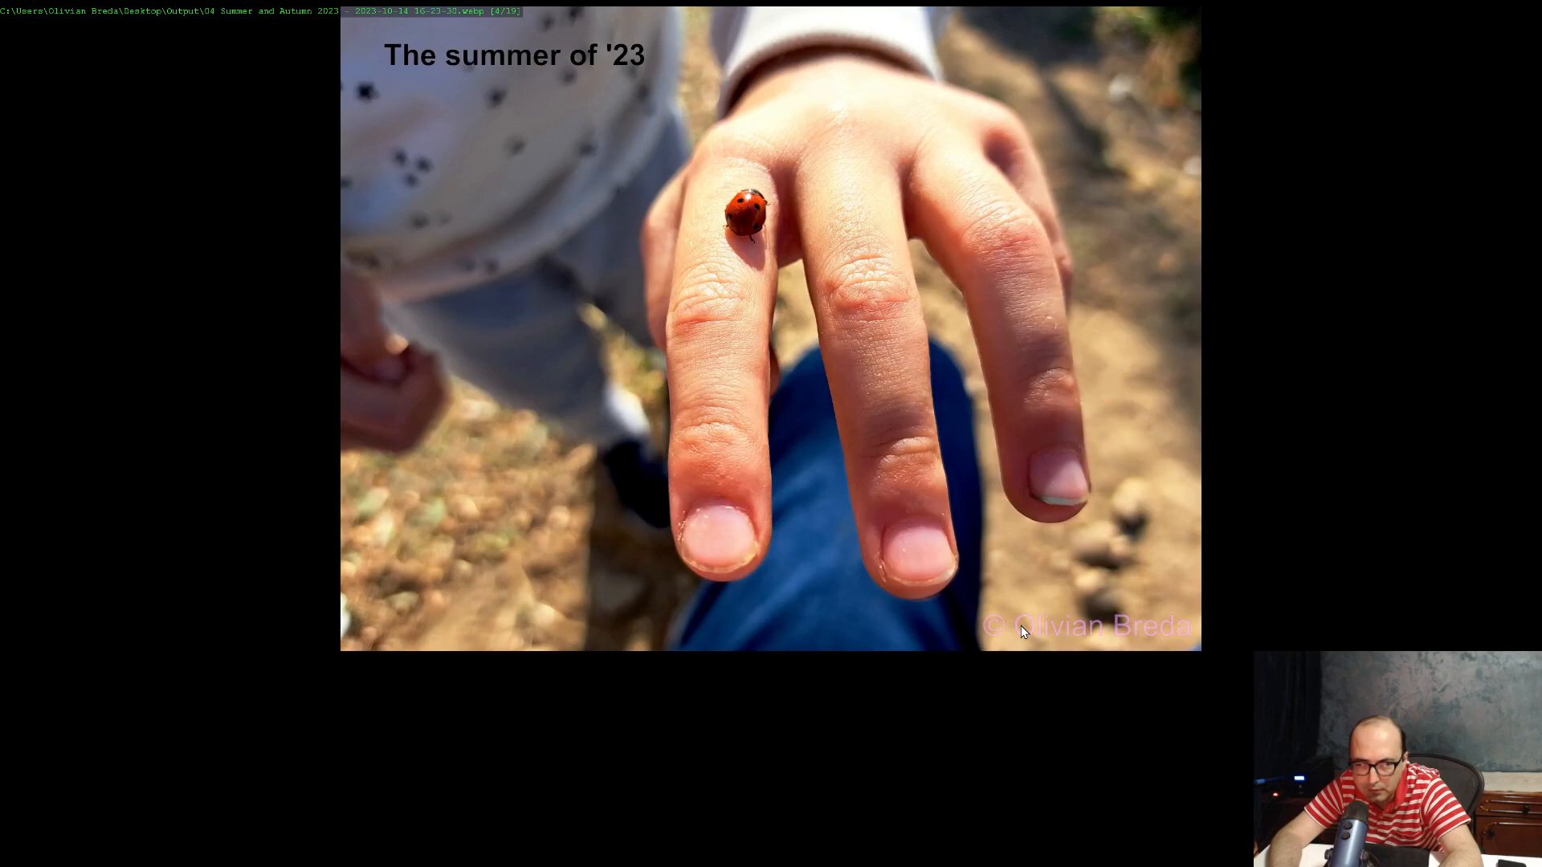
{"action": "key", "text": "Return"}
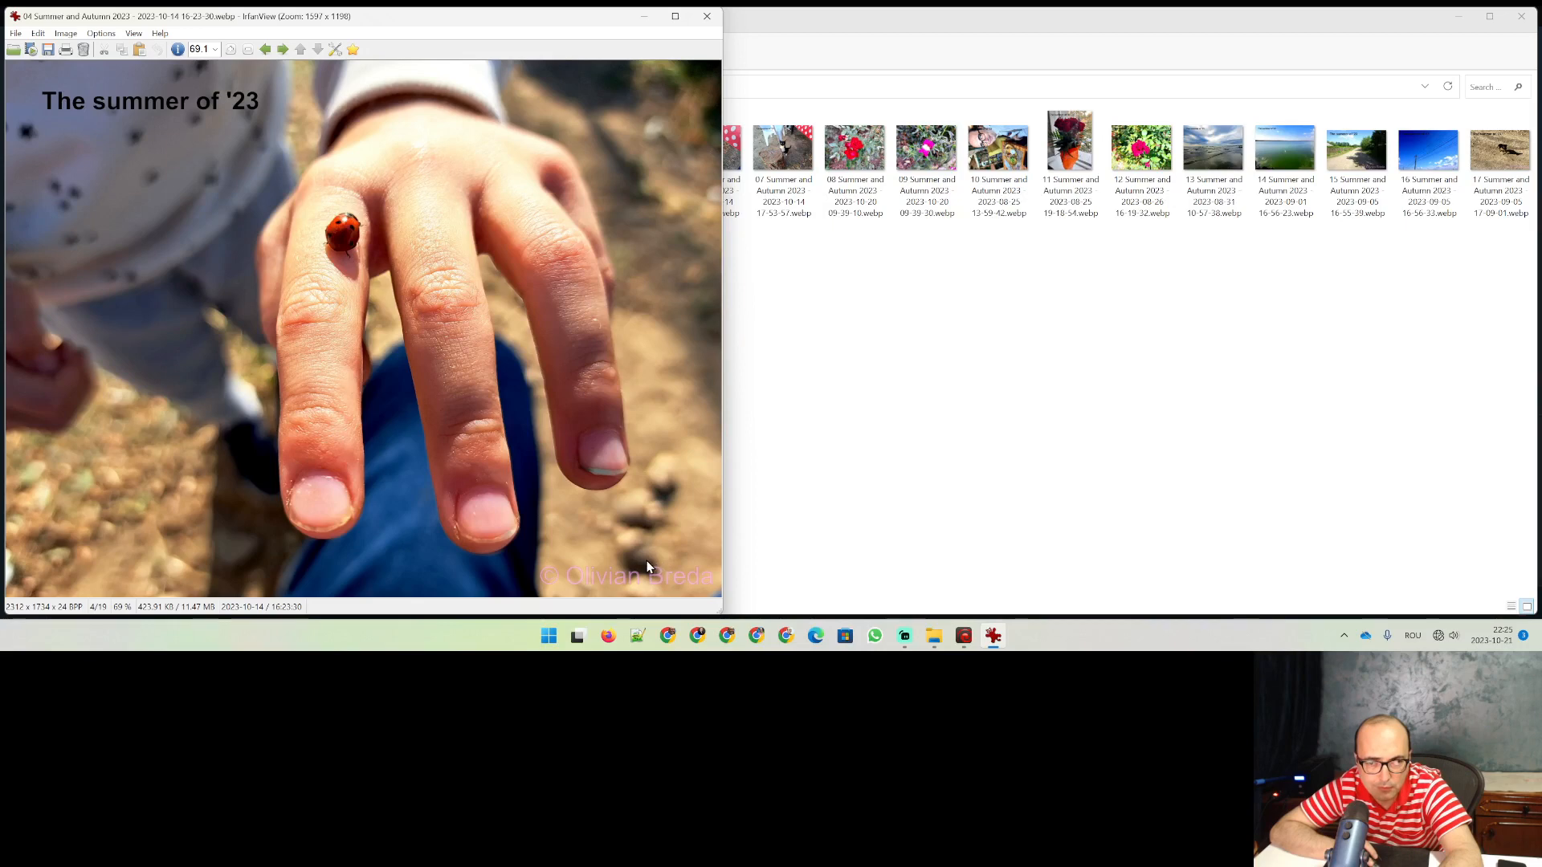
Step: Zoom in on the fourth photo's watermark and crop the image to the vertical stem of the second word's initial letter
{"action": "left_click_drag", "start_coordinate": [647, 560], "coordinate": [662, 590]}
{"action": "left_click", "coordinate": [657, 579]}
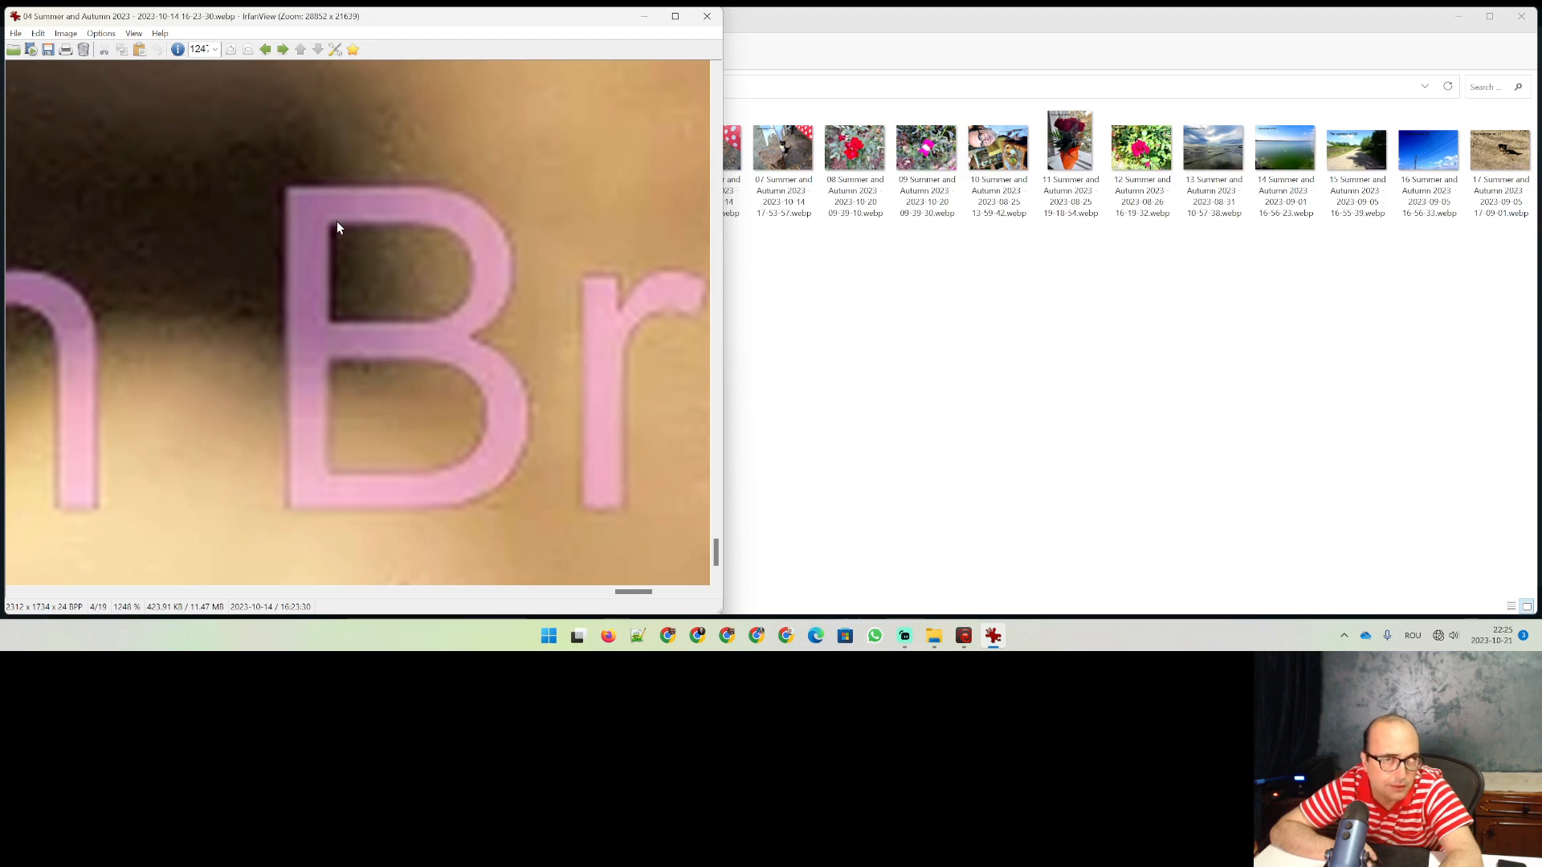
{"action": "left_click_drag", "start_coordinate": [296, 202], "coordinate": [319, 496]}
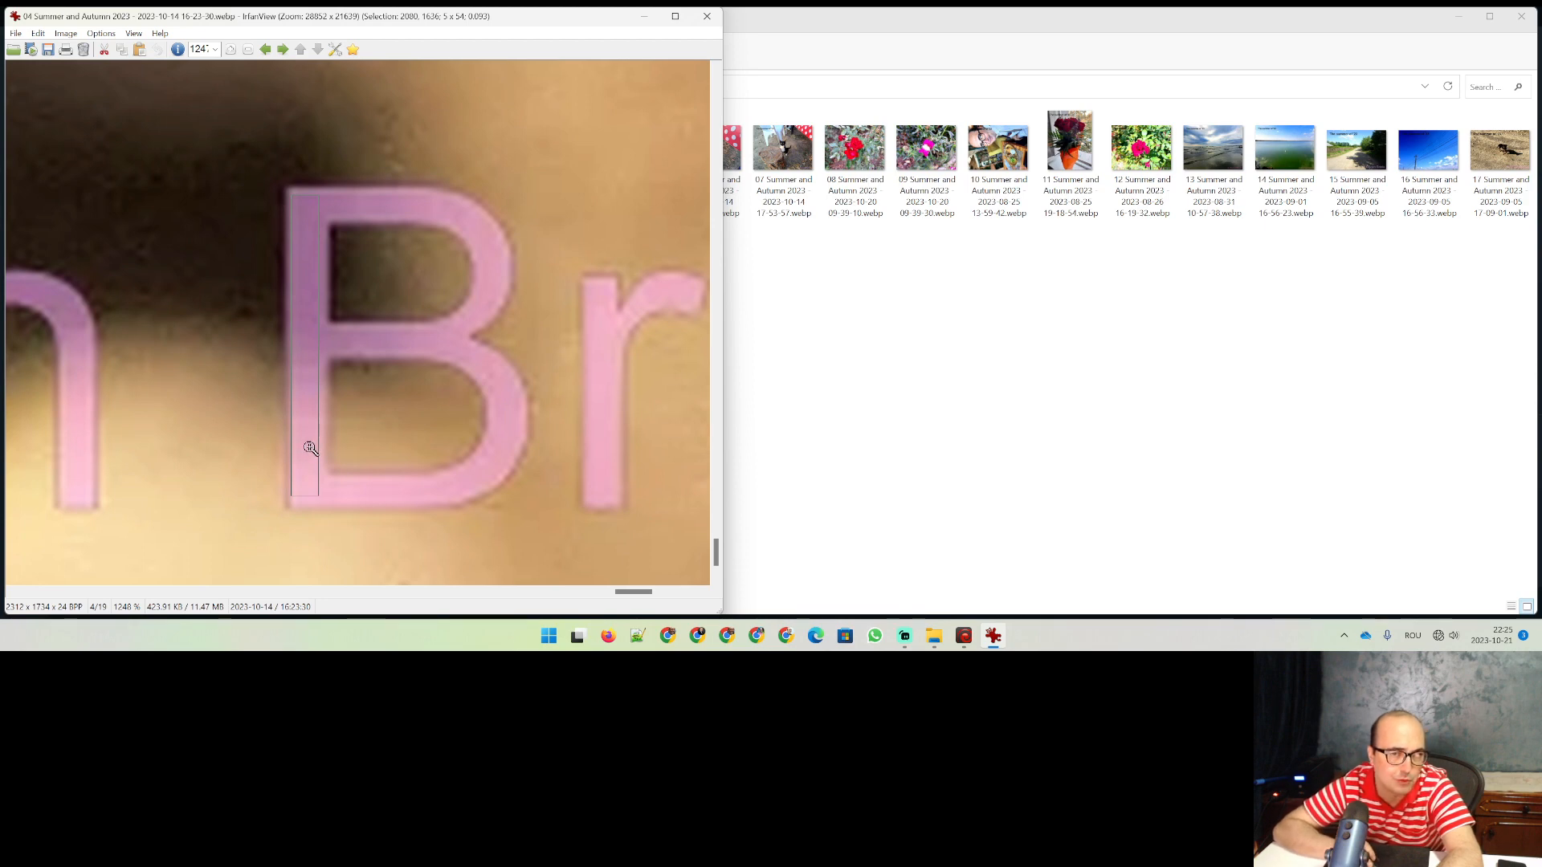
{"action": "left_click", "coordinate": [319, 318]}
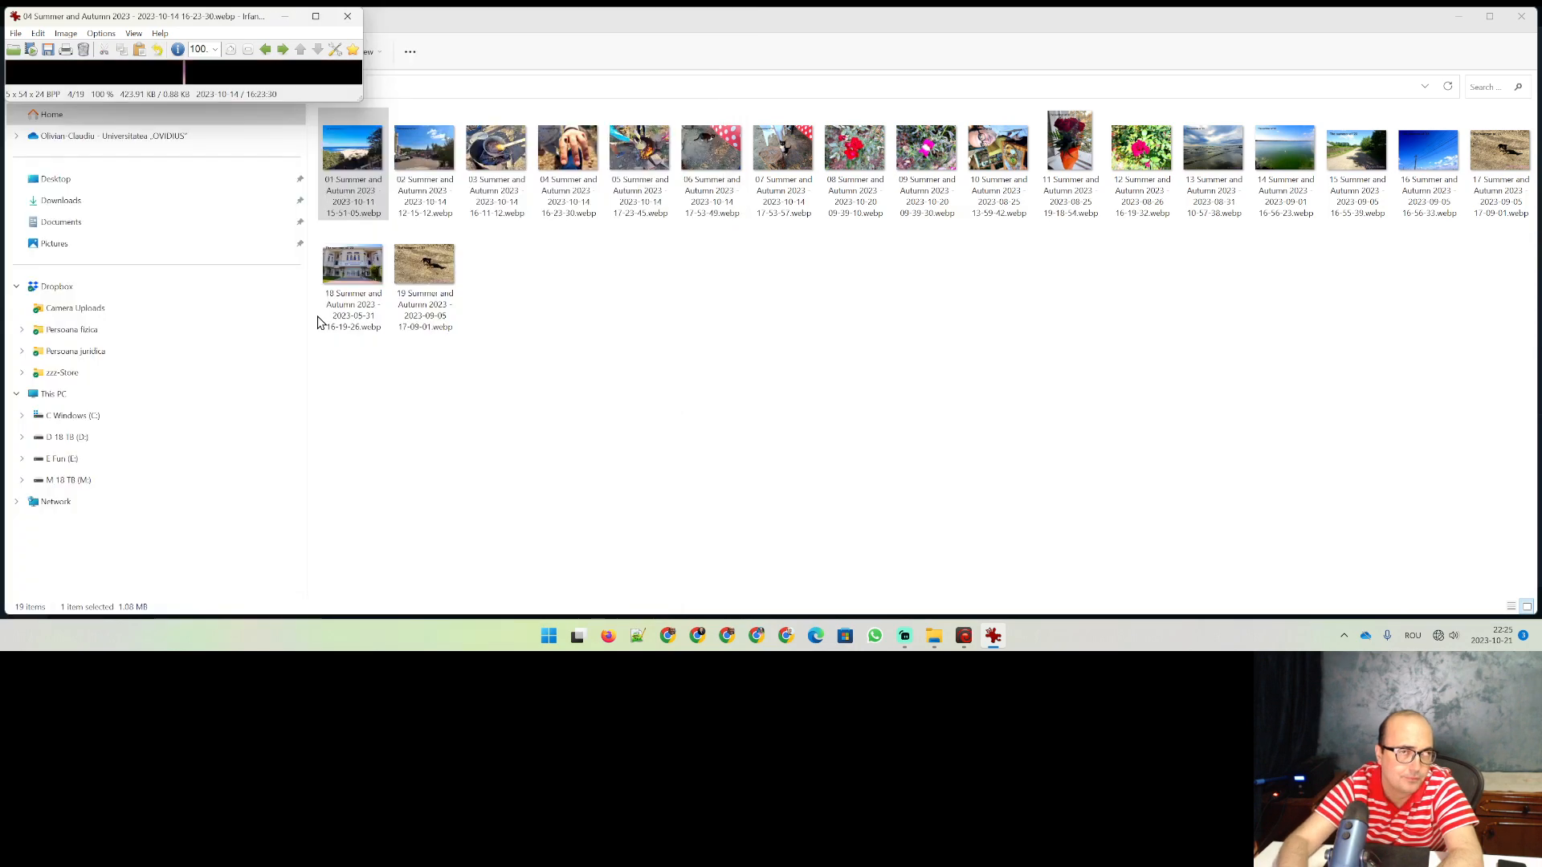
Step: Enlarge the cropped watermark strip to inspect its colours and close the image
{"action": "key", "text": "plus"}
{"action": "key", "text": "plus"}
{"action": "key", "text": "plus"}
{"action": "key", "text": "plus"}
{"action": "key", "text": "plus"}
{"action": "key", "text": "plus"}
{"action": "key", "text": "plus"}
{"action": "key", "text": "plus"}
{"action": "key", "text": "plus"}
{"action": "key", "text": "plus"}
{"action": "key", "text": "plus"}
{"action": "key", "text": "plus"}
{"action": "key", "text": "plus"}
{"action": "key", "text": "plus"}
{"action": "key", "text": "plus"}
{"action": "key", "text": "plus"}
{"action": "key", "text": "plus"}
{"action": "key", "text": "plus"}
{"action": "key", "text": "plus"}
{"action": "key", "text": "plus"}
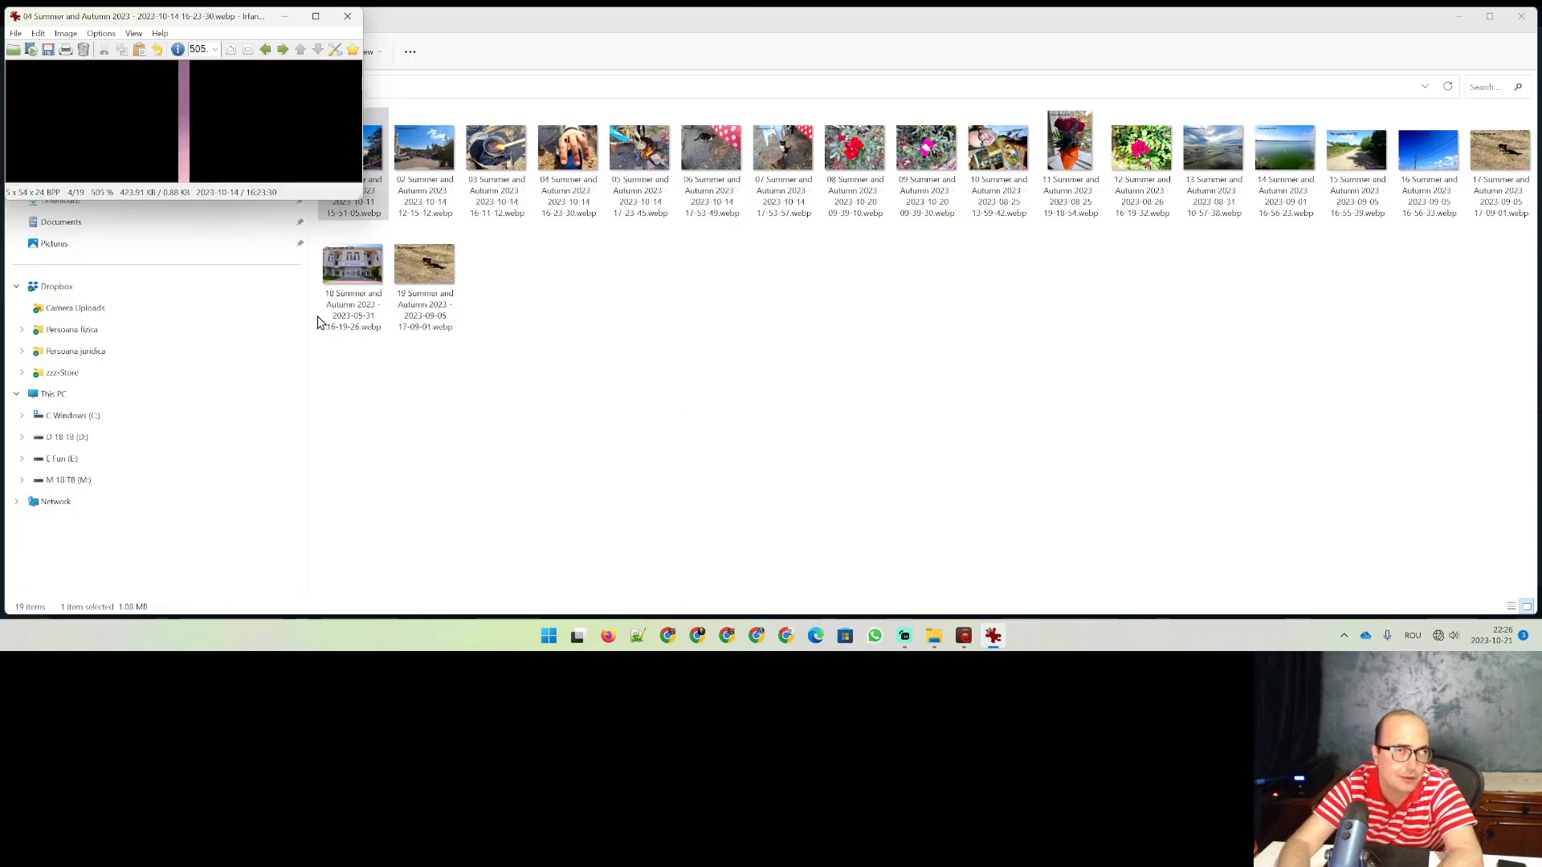
{"action": "key", "text": "plus"}
{"action": "key", "text": "plus"}
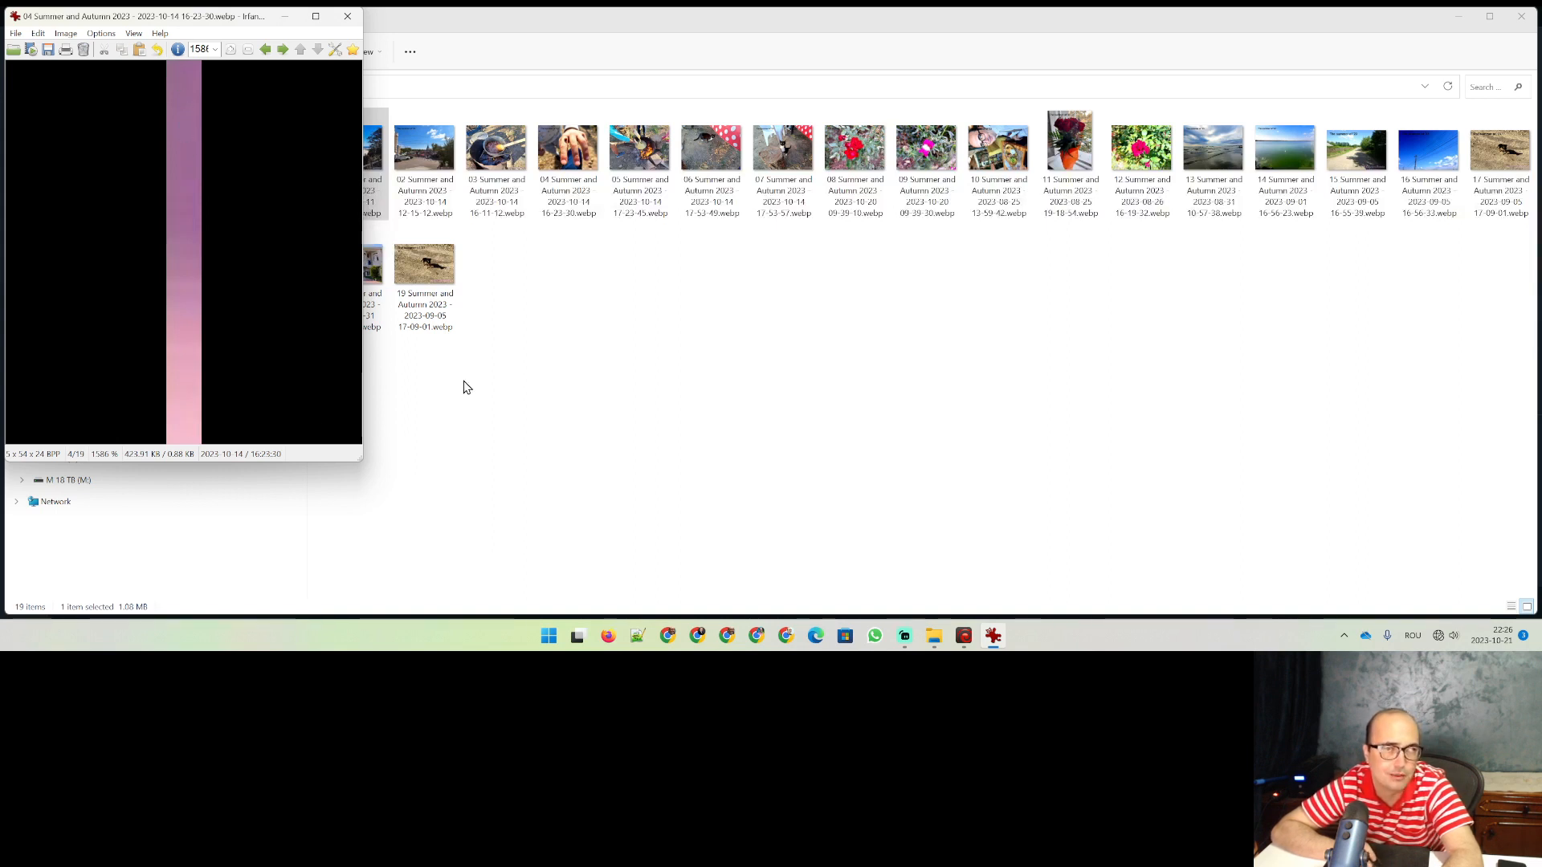
{"action": "key", "text": "Escape"}
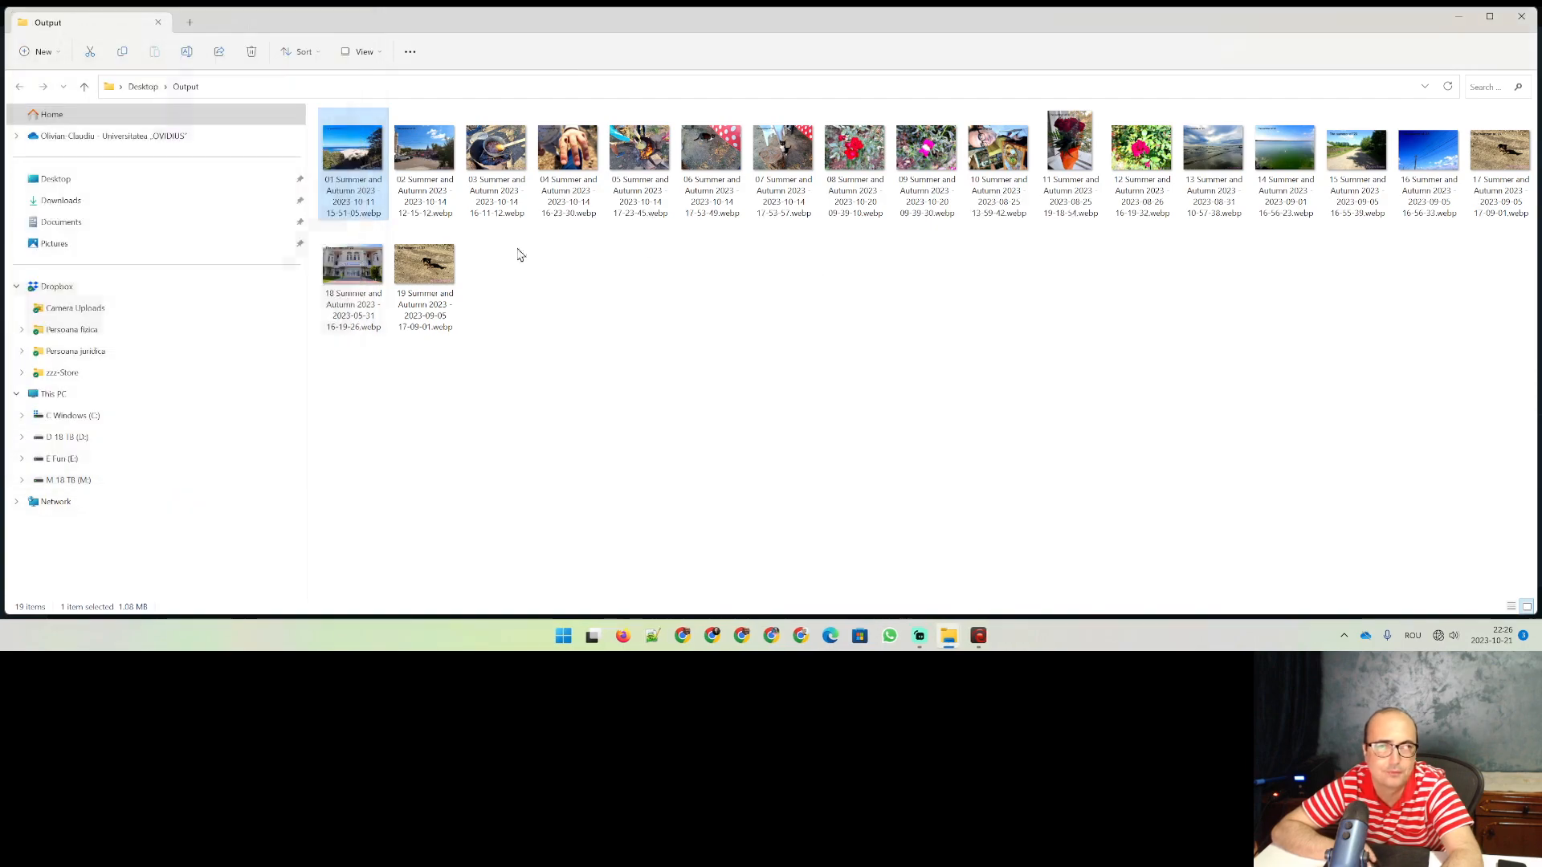
Step: Reopen the first processed photo full screen and page through the whole Output set to check the captions and watermarks
{"action": "double_click", "coordinate": [382, 163]}
{"action": "key", "text": "Return"}
{"action": "key", "text": "Right"}
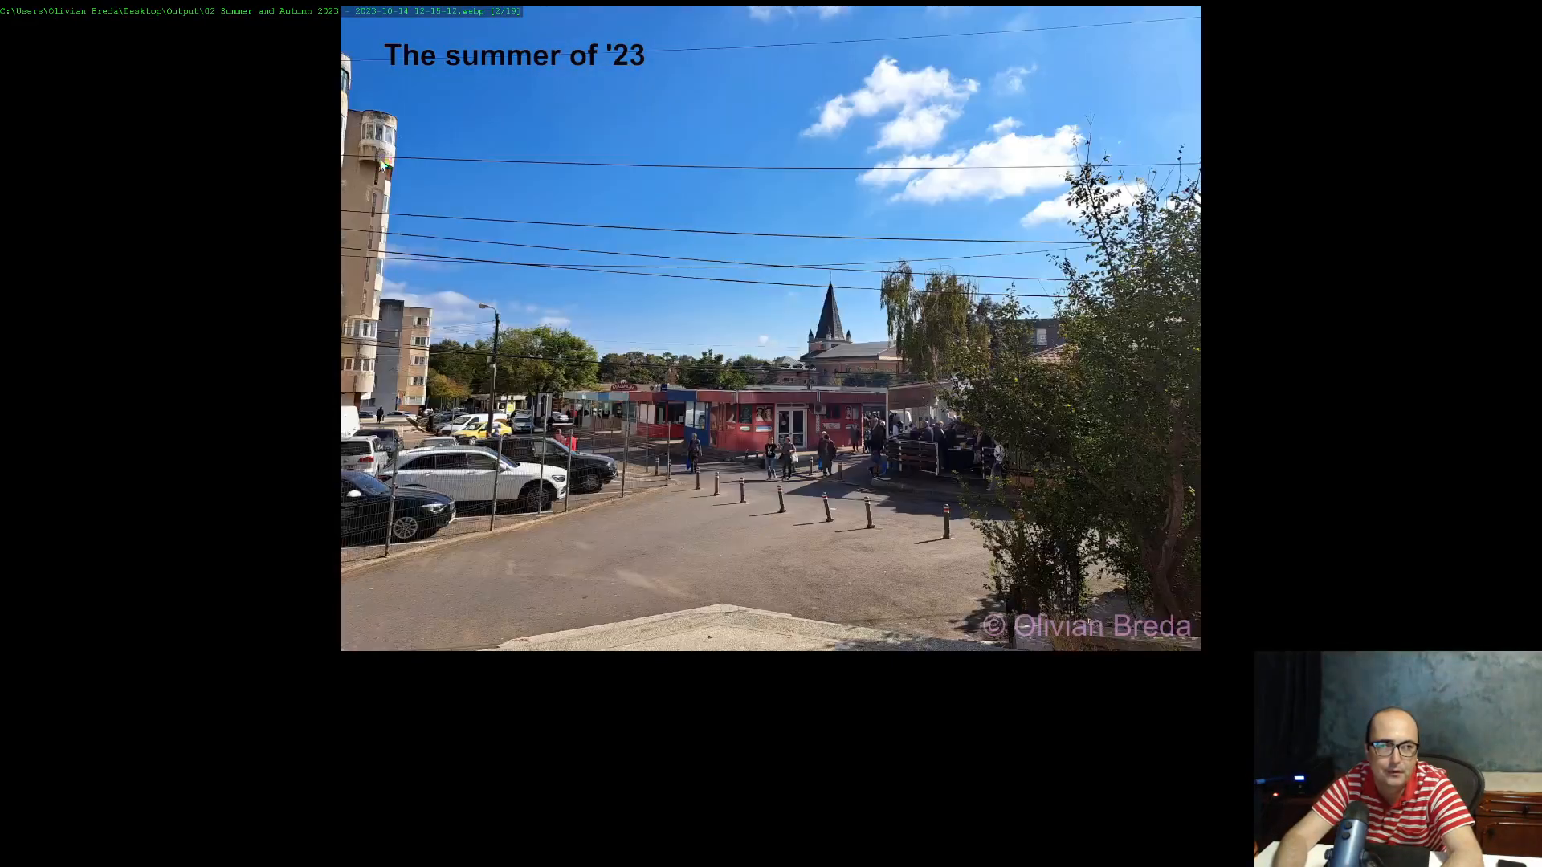
{"action": "key", "text": "Right"}
{"action": "key", "text": "Right"}
{"action": "key", "text": "Right"}
{"action": "key", "text": "Right"}
{"action": "key", "text": "Right"}
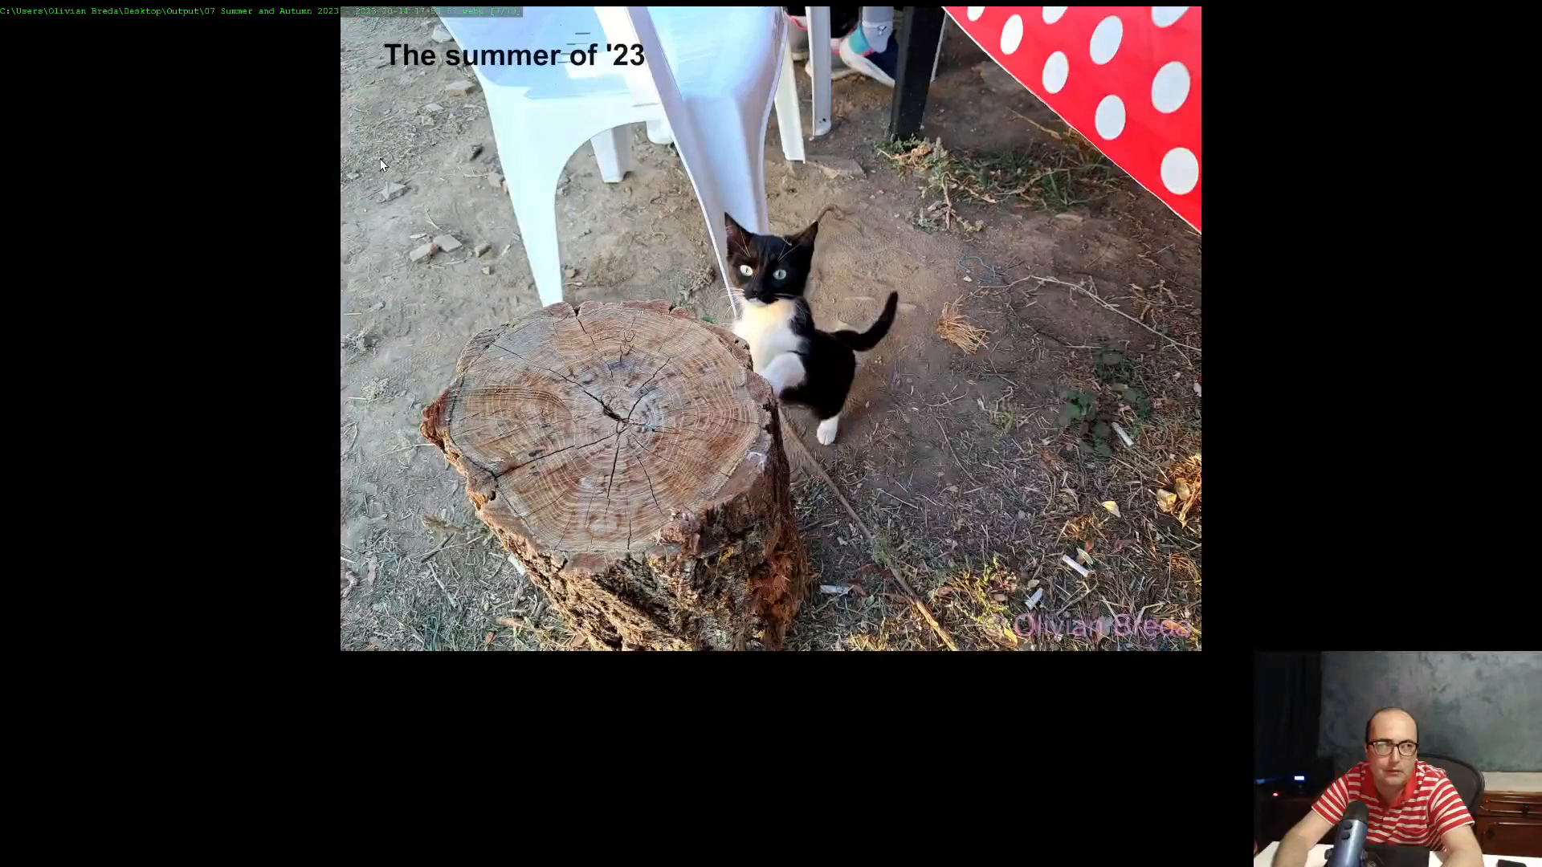
{"action": "key", "text": "Right"}
{"action": "key", "text": "Right"}
{"action": "key", "text": "Right"}
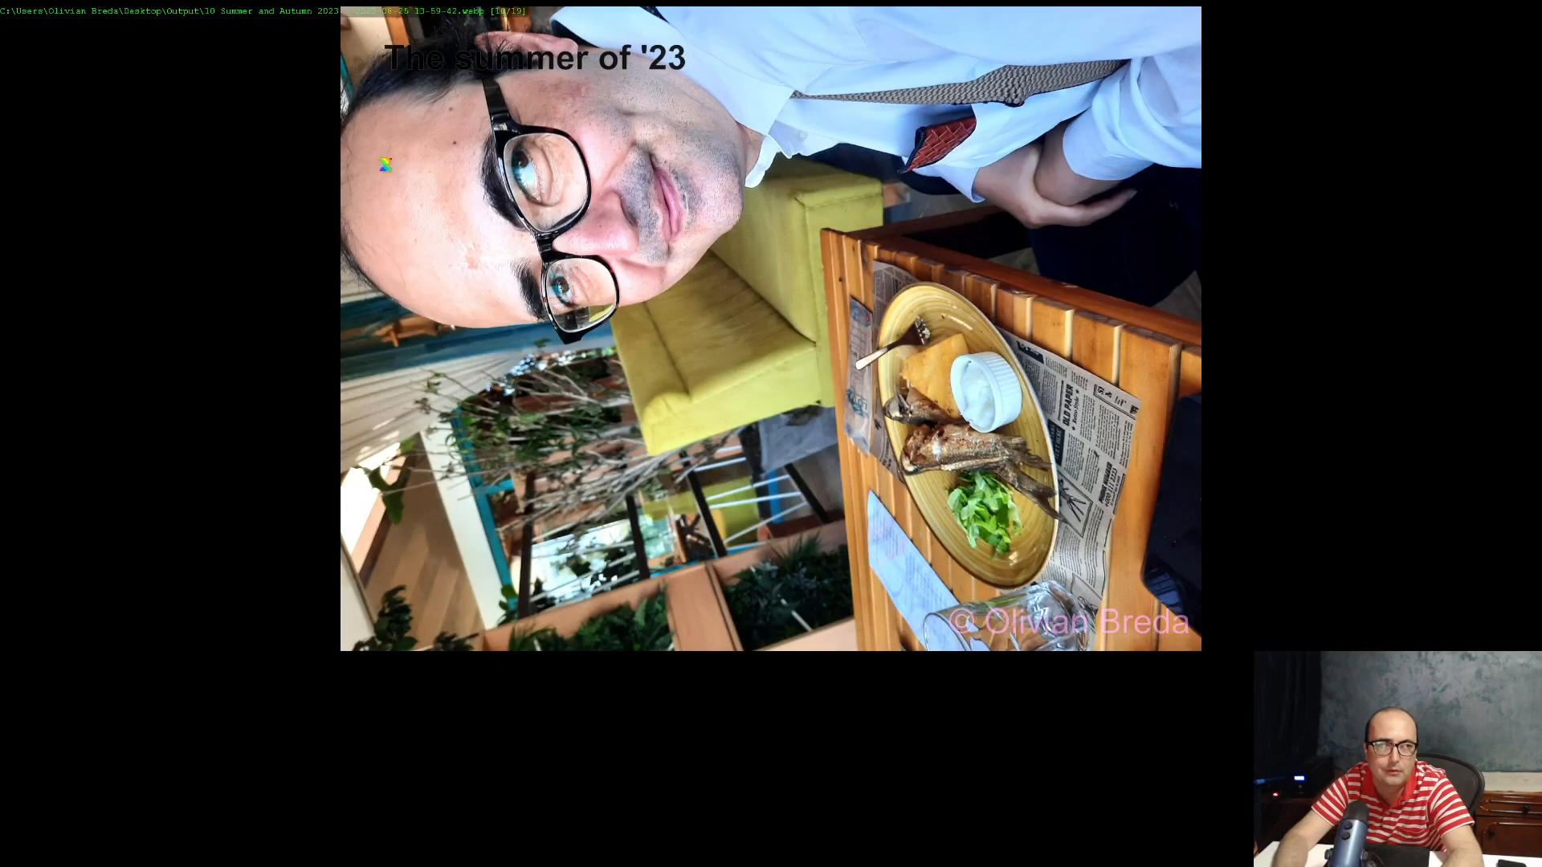
{"action": "key", "text": "r"}
{"action": "key", "text": "Right"}
{"action": "key", "text": "Right"}
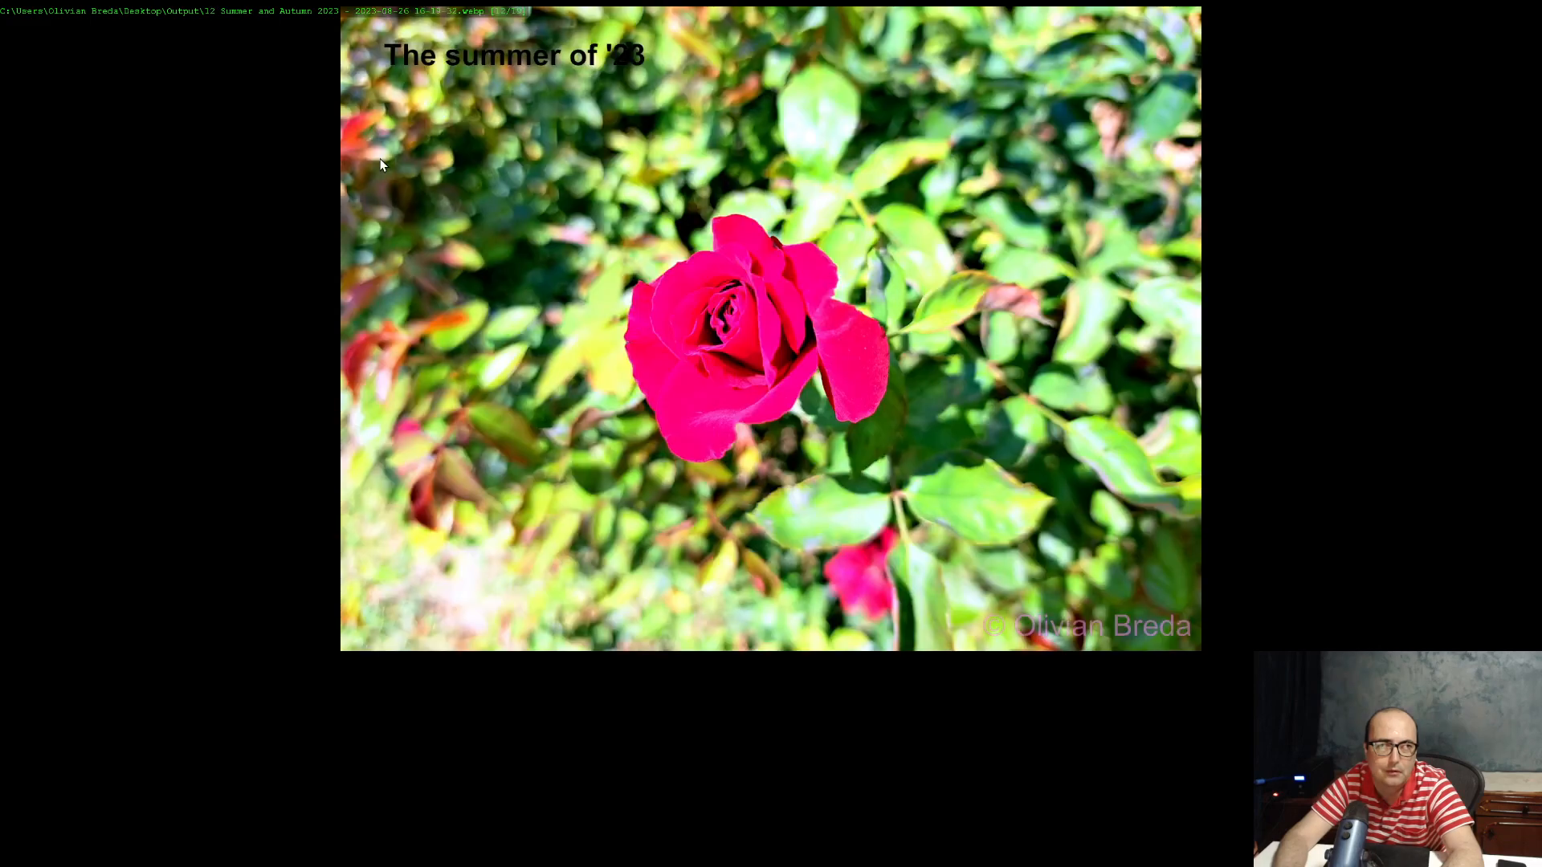
{"action": "key", "text": "Right"}
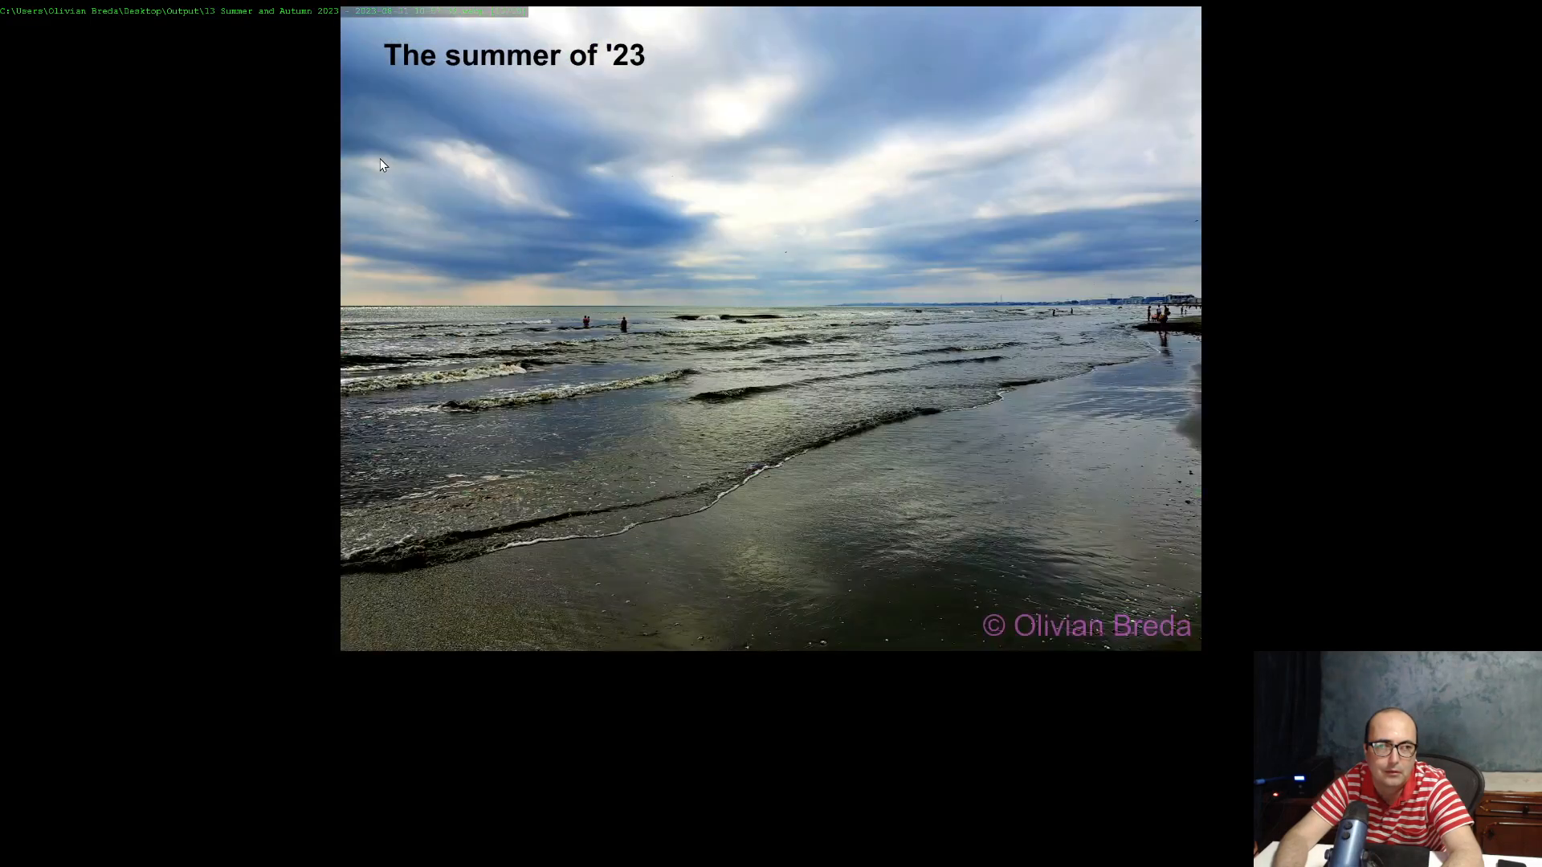
{"action": "key", "text": "Right"}
{"action": "key", "text": "Right"}
{"action": "key", "text": "Right"}
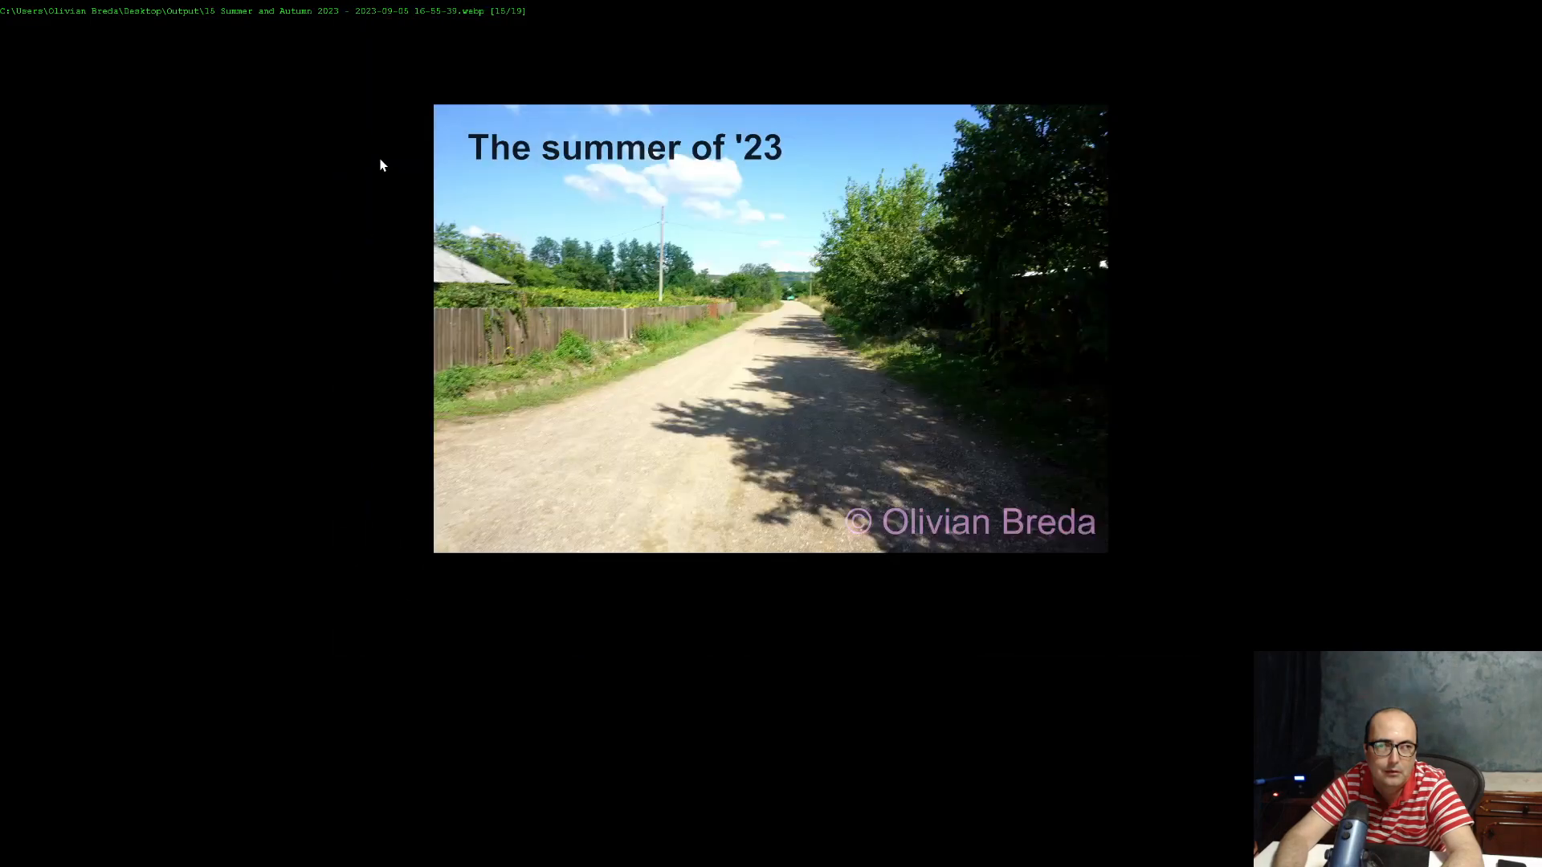
{"action": "key", "text": "Right"}
{"action": "key", "text": "Right"}
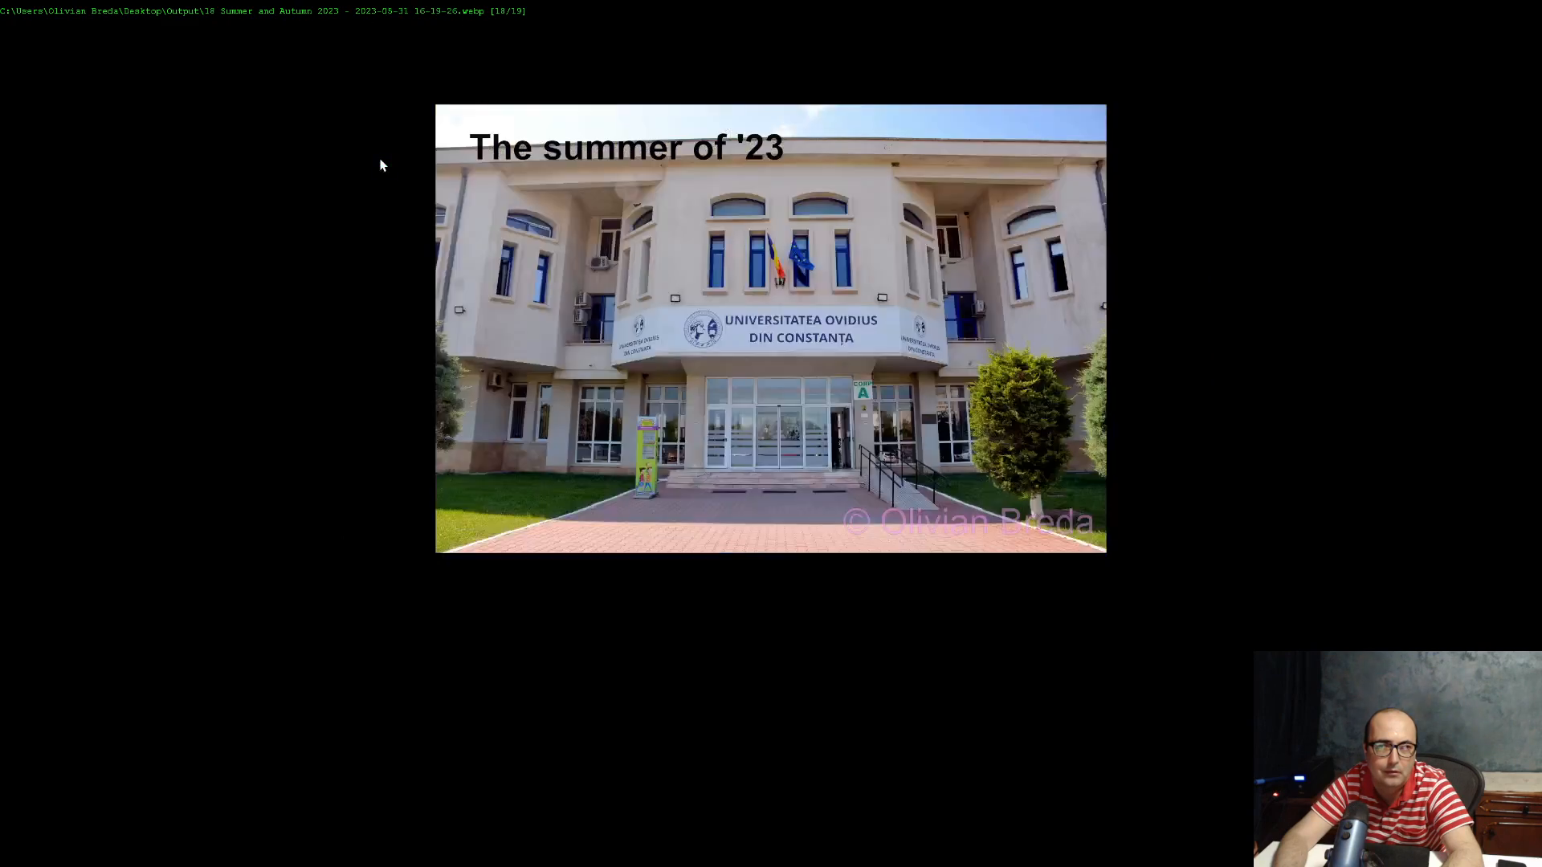
{"action": "key", "text": "Right"}
{"action": "key", "text": "Right"}
{"action": "key", "text": "Return"}
Step: Page through the processed photos again up to the tenth one and rotate its sideways restaurant portrait upright in the viewer
{"action": "key", "text": "Right"}
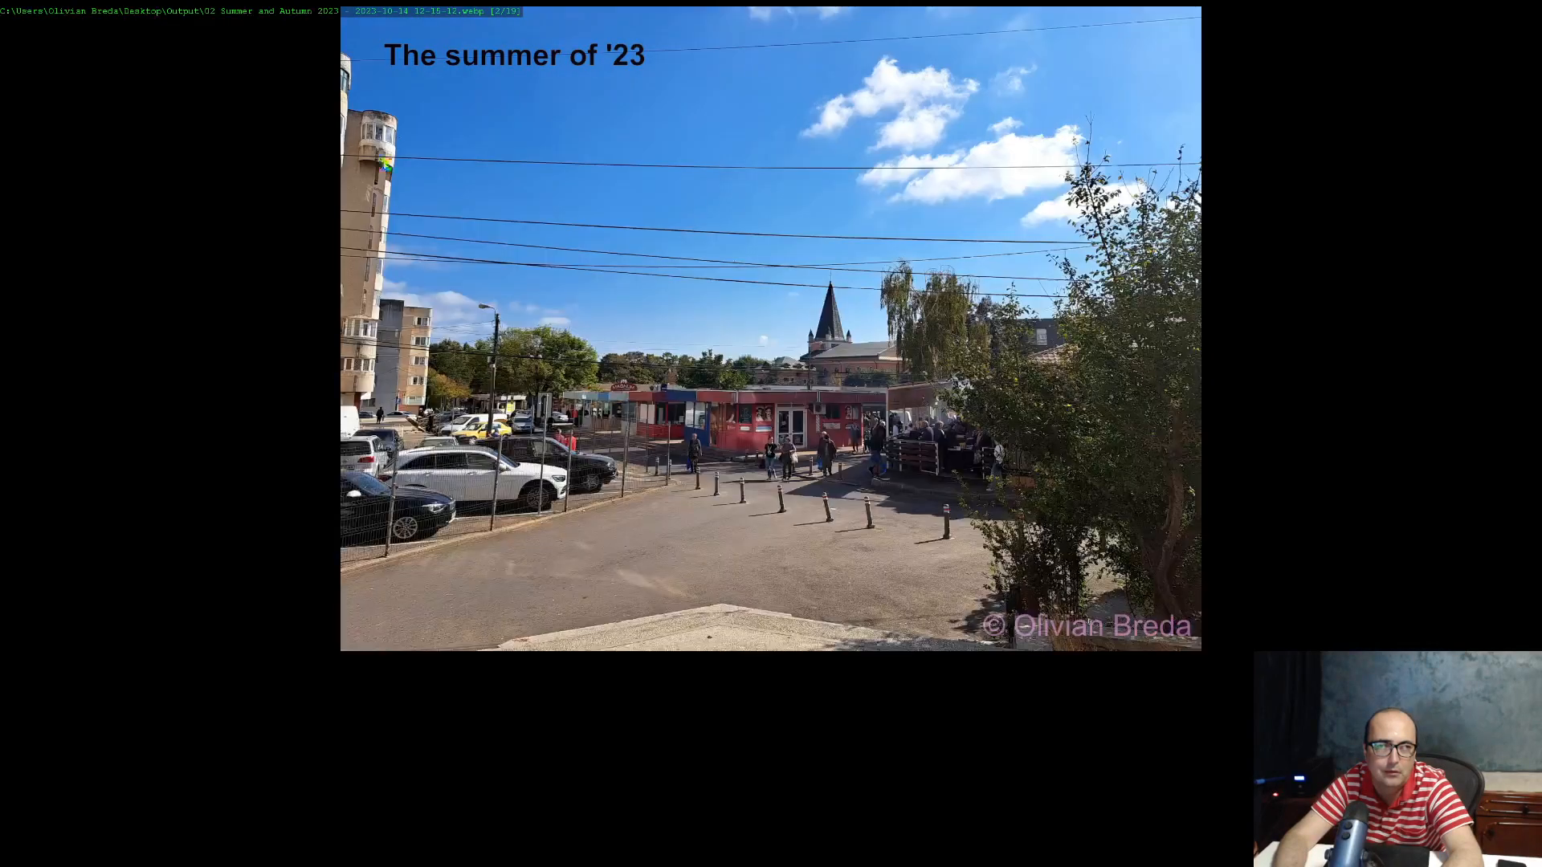
{"action": "key", "text": "Right"}
{"action": "key", "text": "Right"}
{"action": "key", "text": "Right"}
{"action": "key", "text": "Right"}
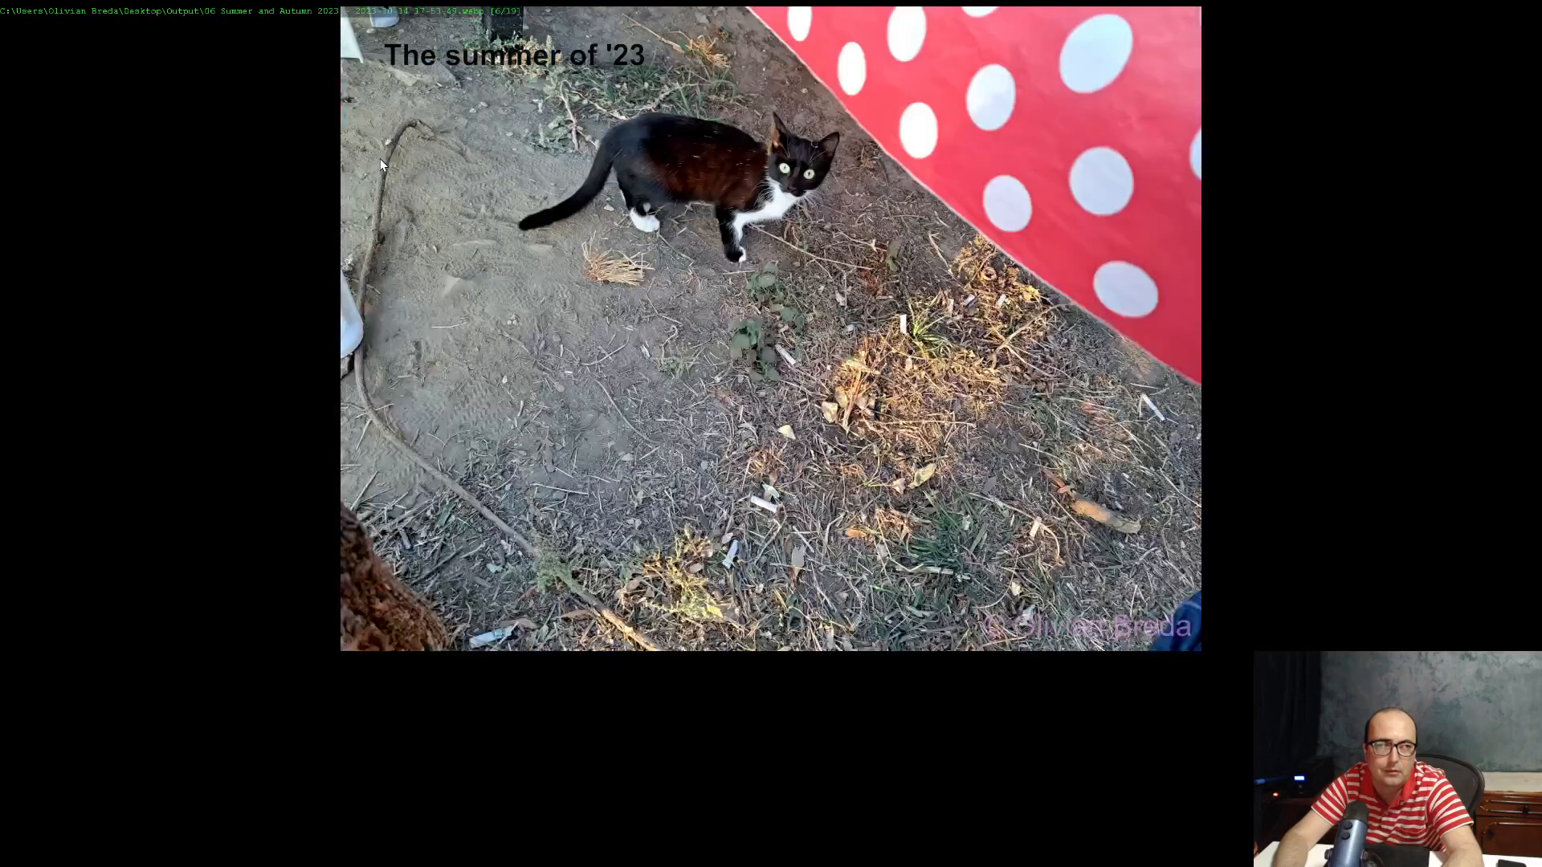
{"action": "key", "text": "Right"}
{"action": "key", "text": "Right"}
{"action": "key", "text": "Right"}
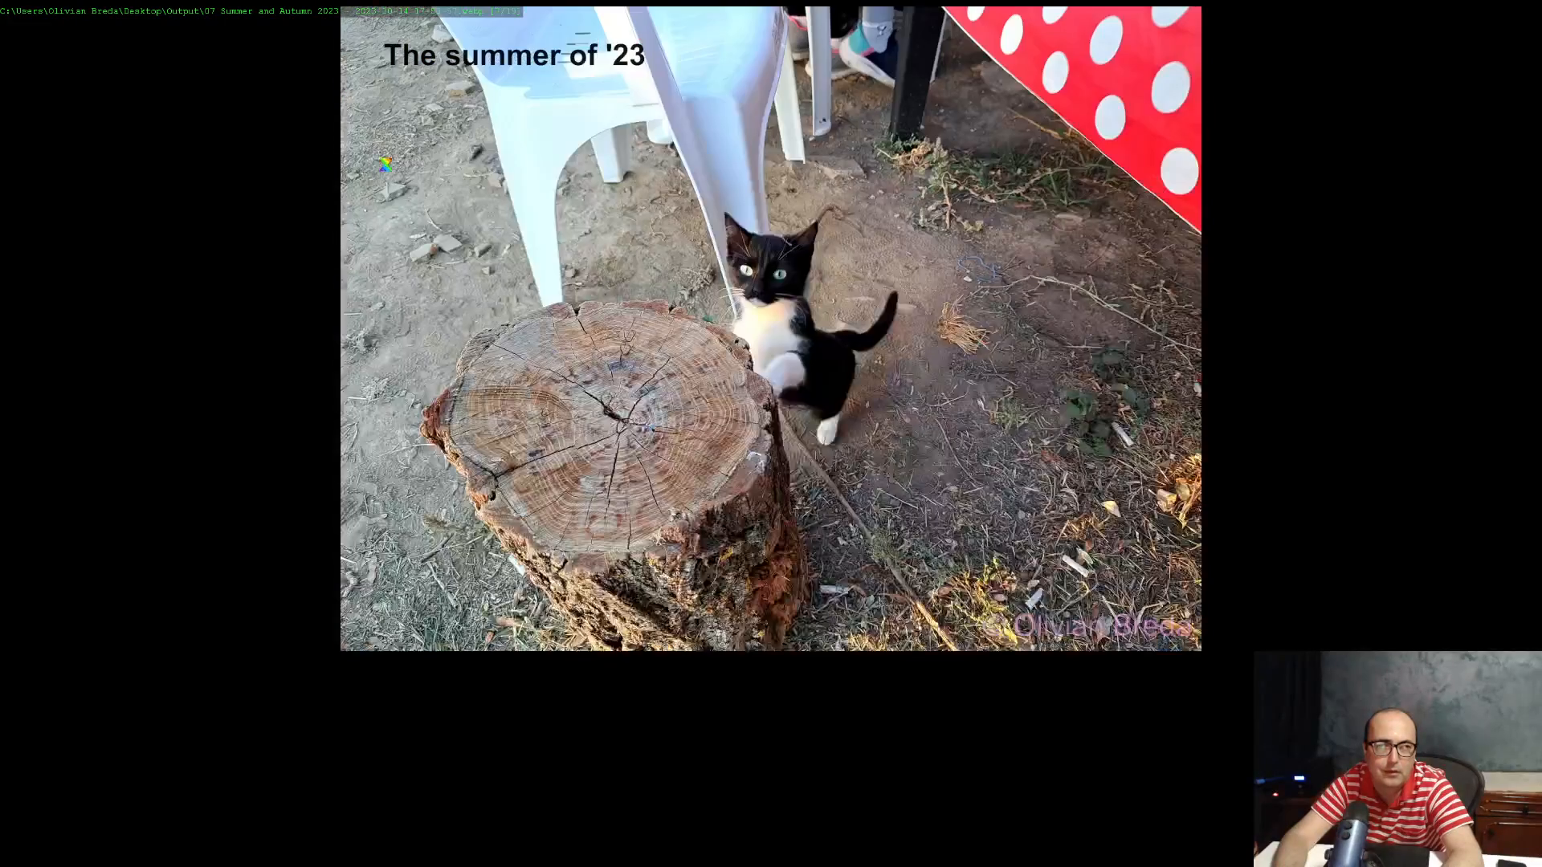
{"action": "key", "text": "Right"}
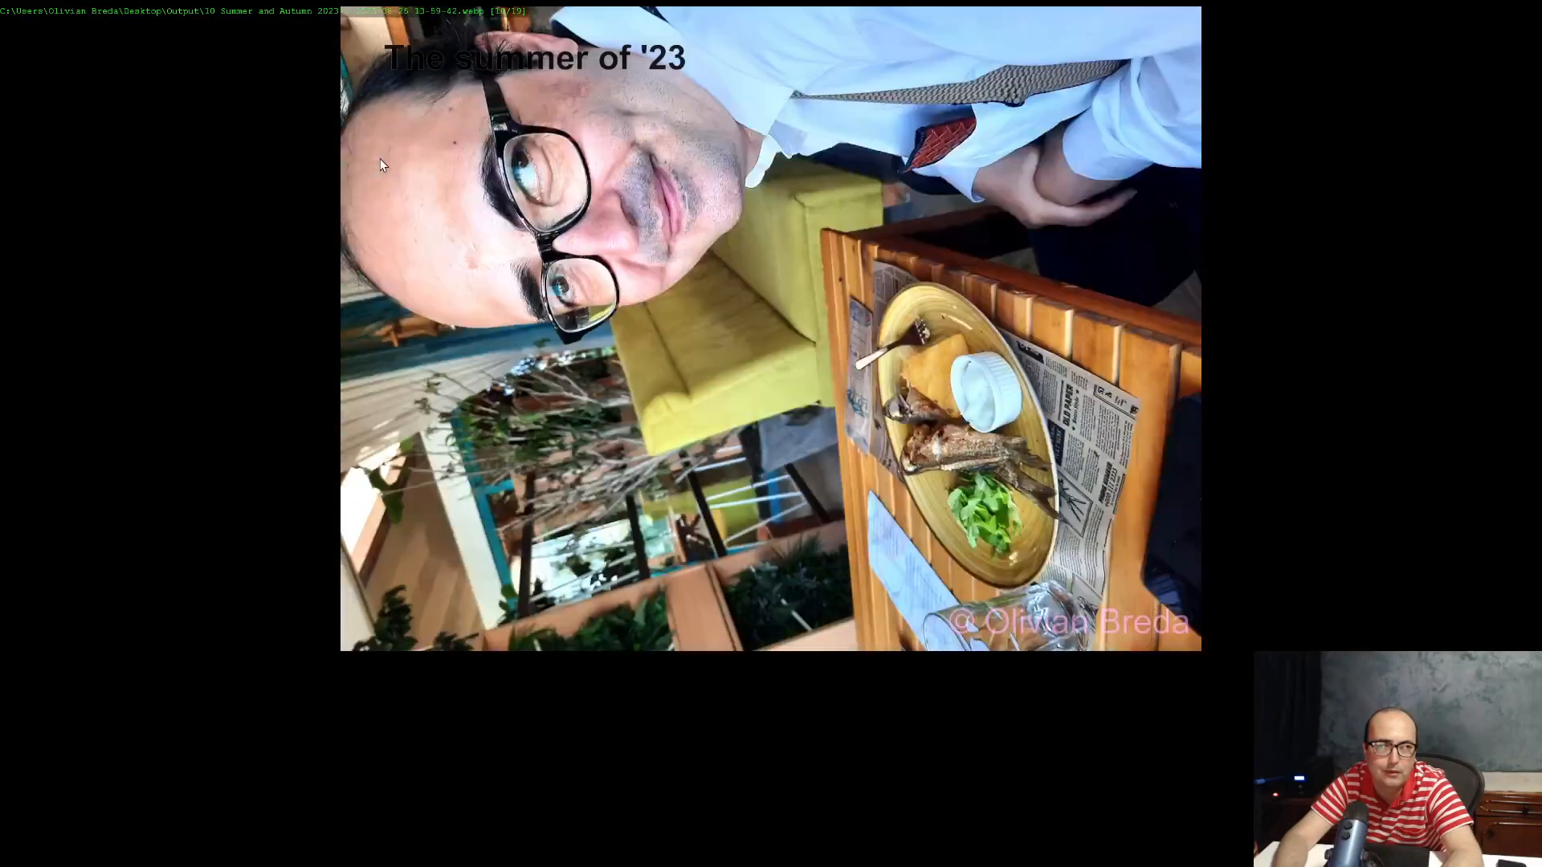
{"action": "key", "text": "Up"}
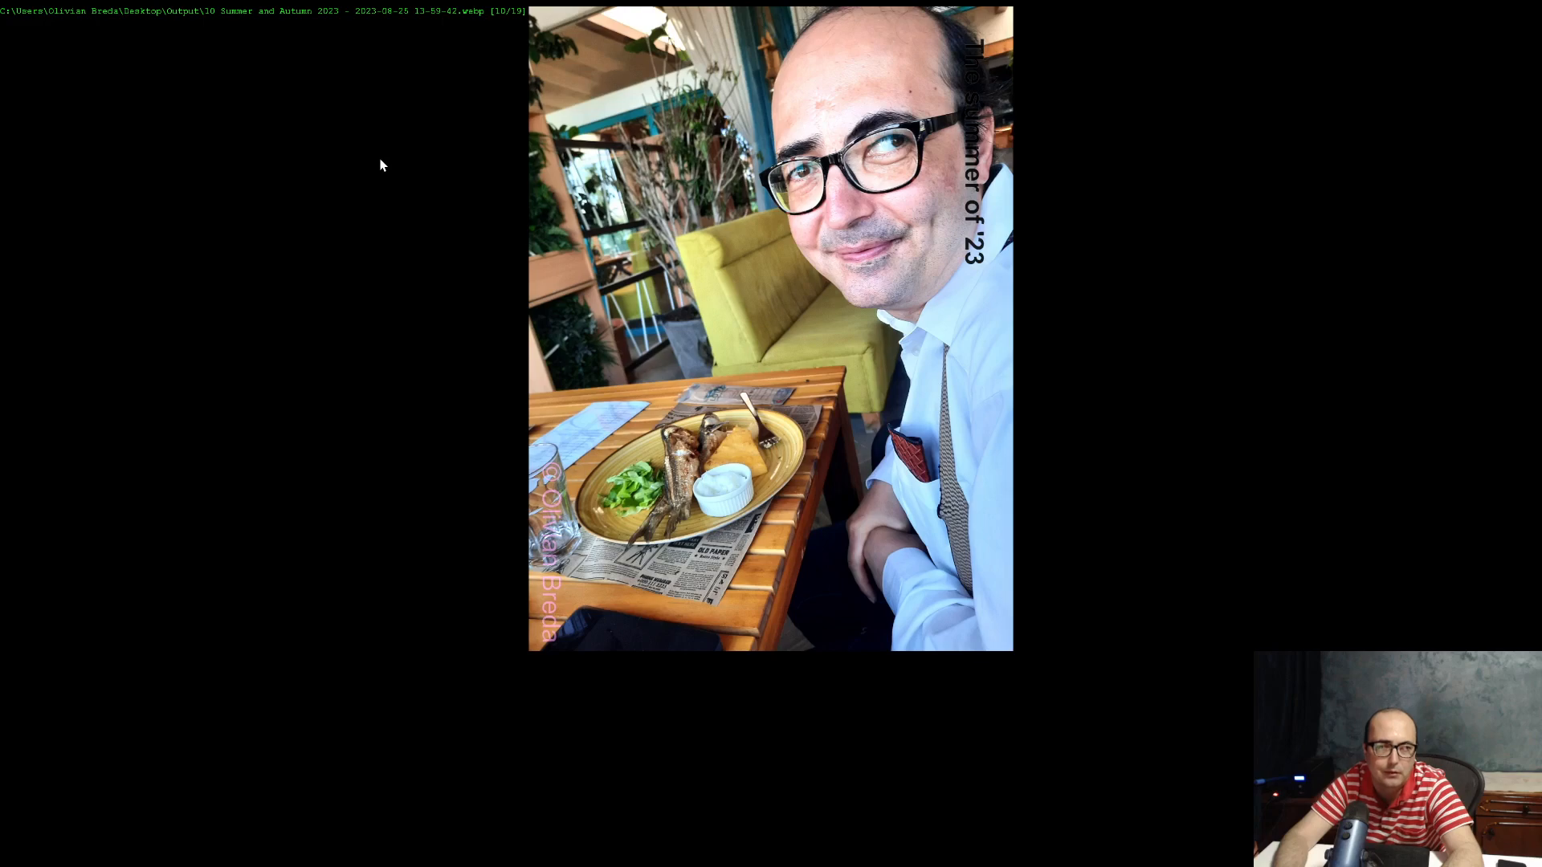
Step: Page on from the eleventh processed photo and flip back and forth around the thirteenth, a seascape, to compare captions and watermarks
{"action": "key", "text": "Right"}
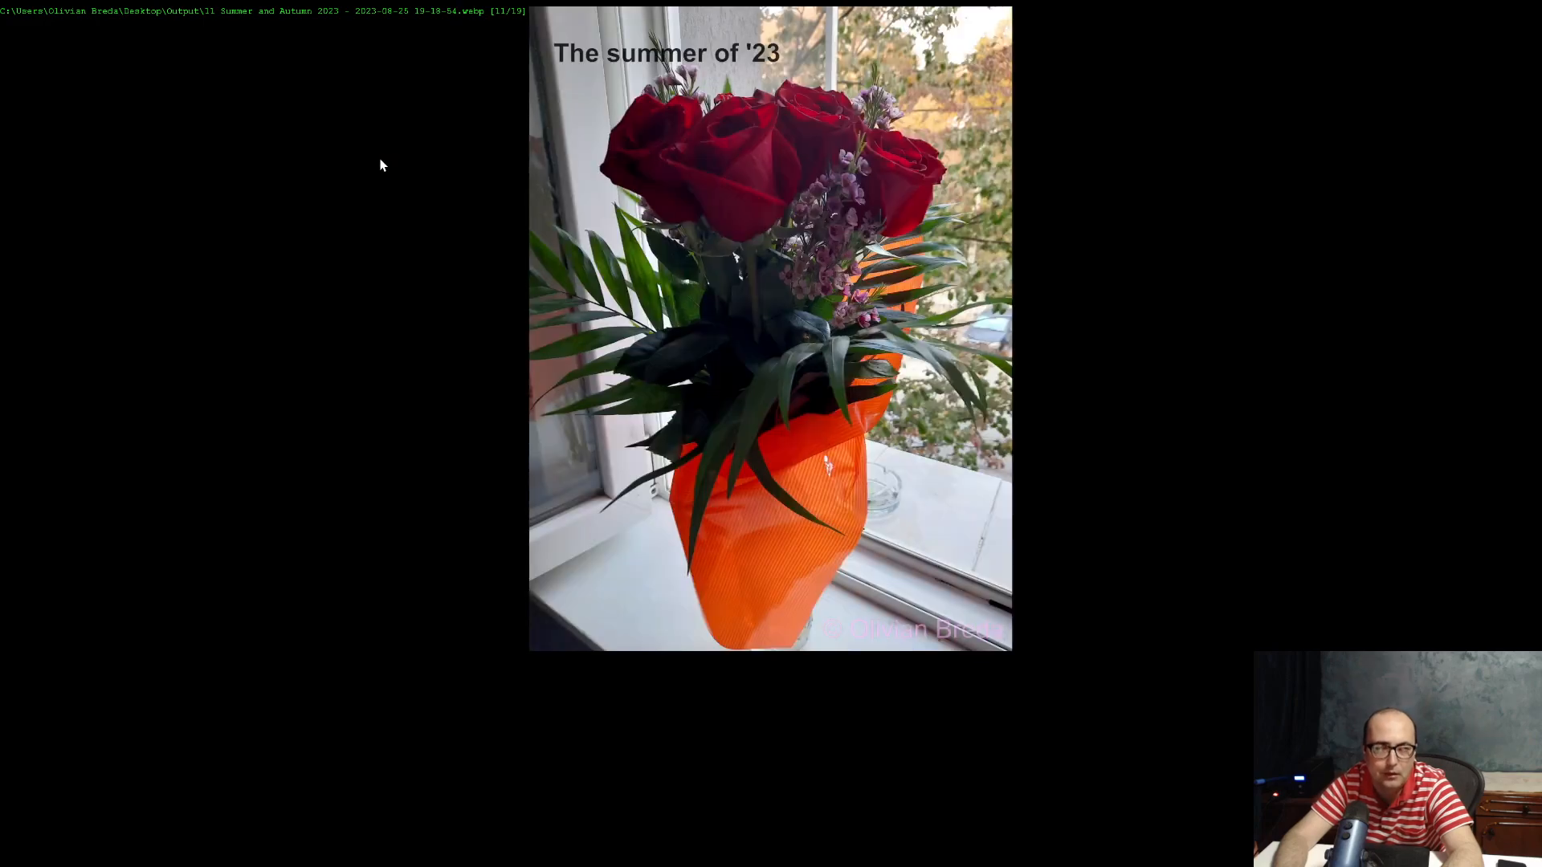
{"action": "key", "text": "Right"}
{"action": "key", "text": "Right"}
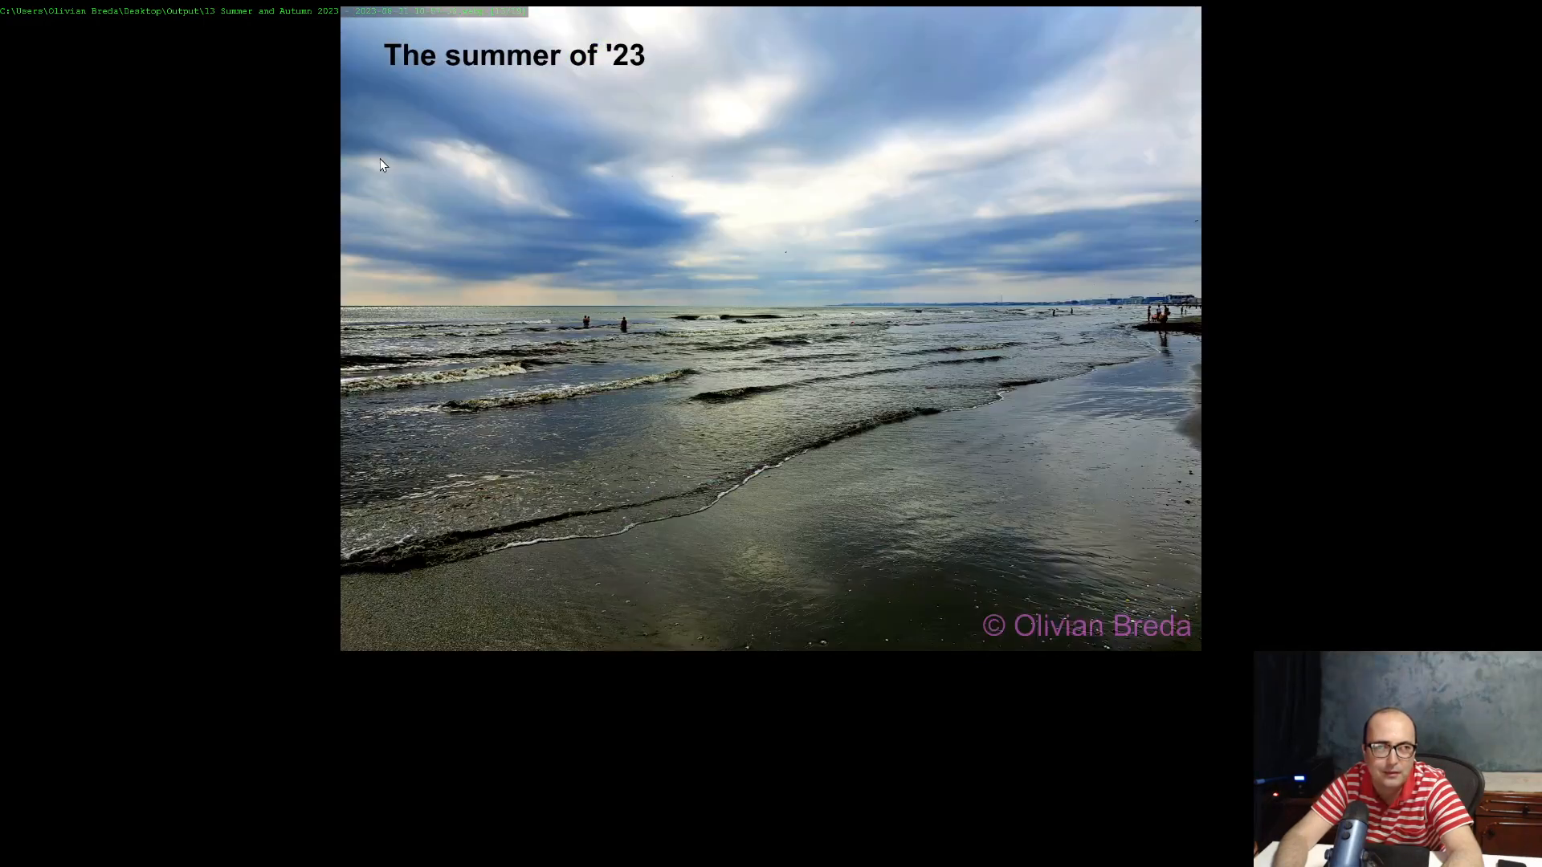
{"action": "key", "text": "Right"}
{"action": "key", "text": "Right"}
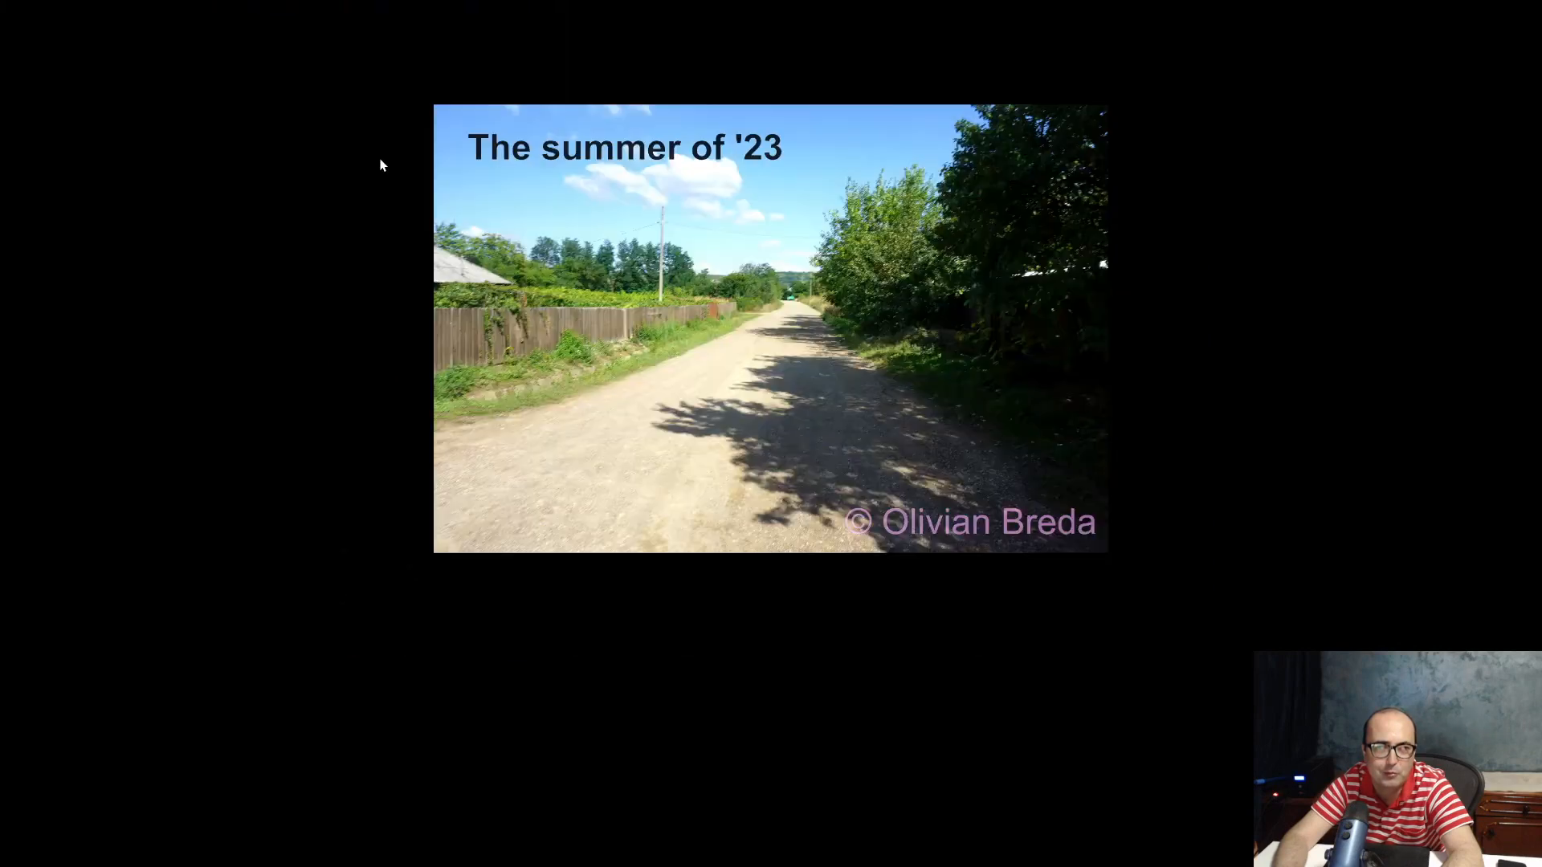
{"action": "key", "text": "Right"}
{"action": "key", "text": "Left"}
{"action": "key", "text": "Left"}
{"action": "key", "text": "Left"}
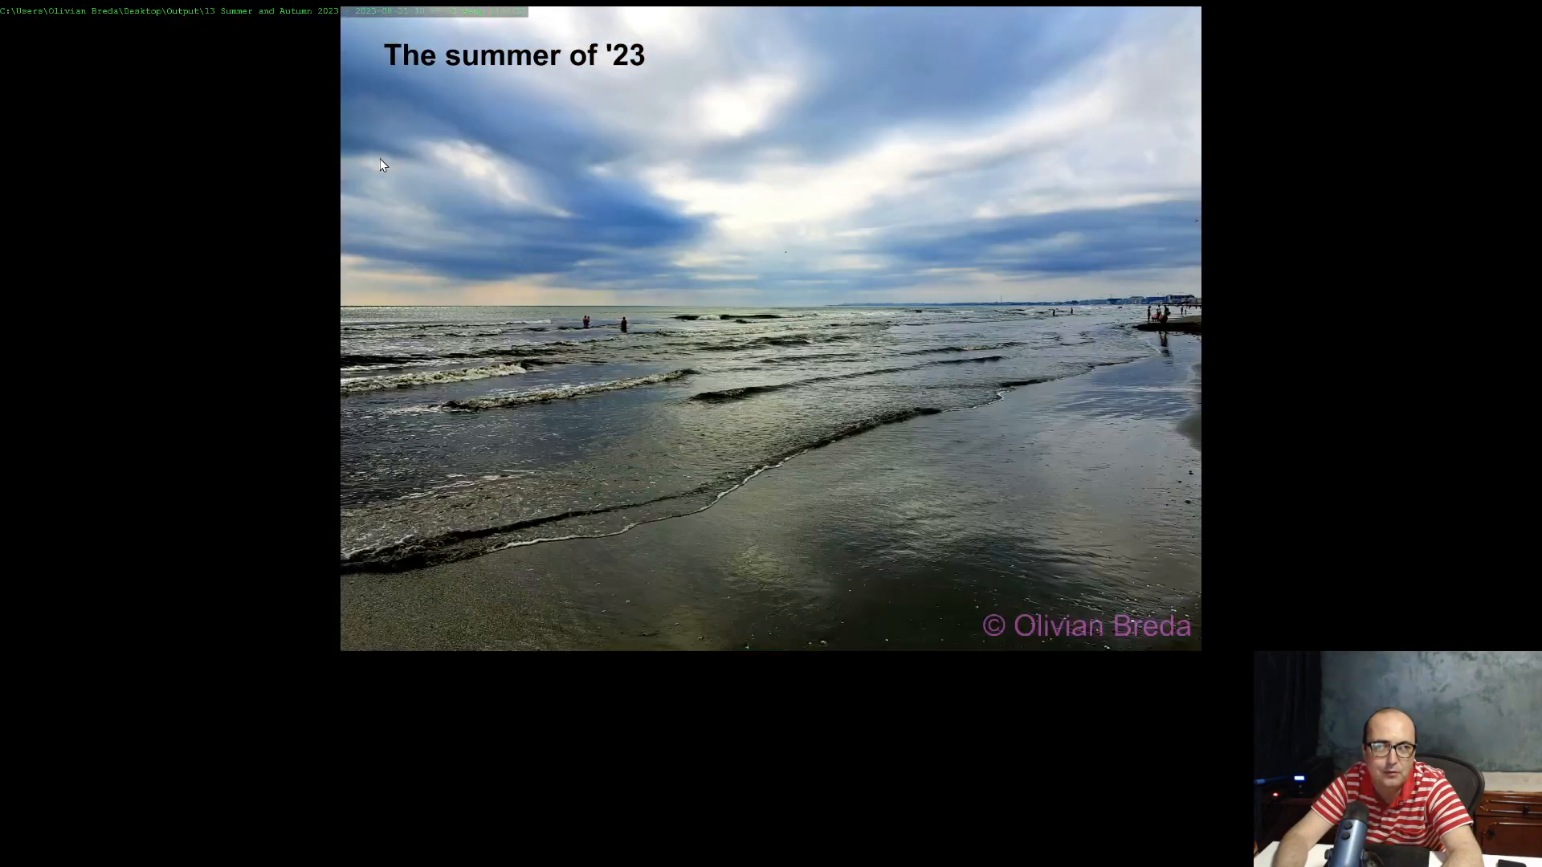
{"action": "key", "text": "Left"}
{"action": "key", "text": "Right"}
{"action": "key", "text": "Right"}
{"action": "key", "text": "Left"}
{"action": "key", "text": "Left"}
{"action": "key", "text": "Right"}
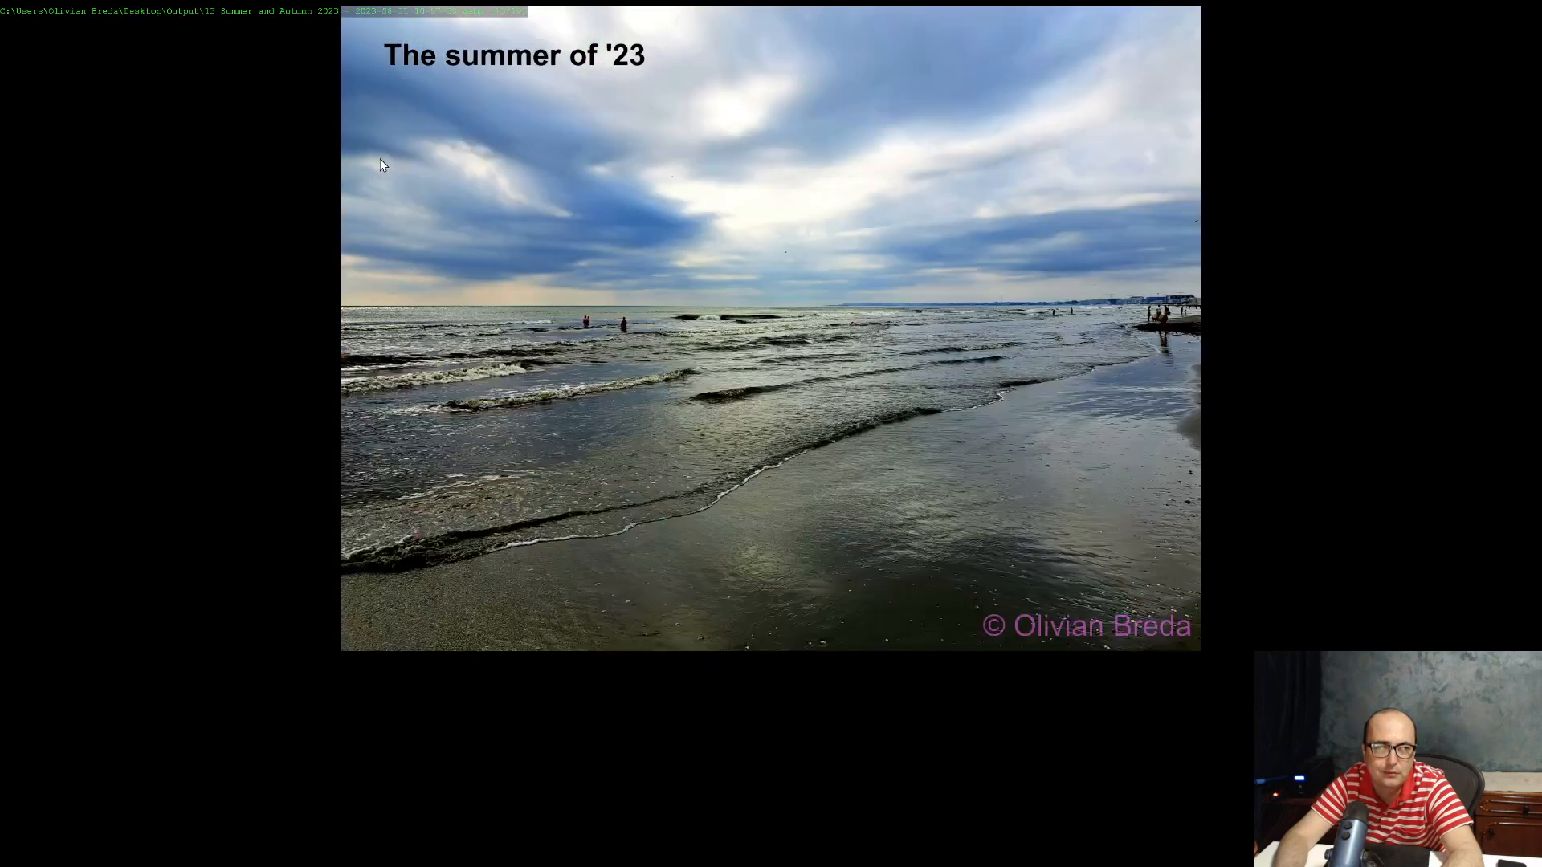
Step: View the remaining processed photos through the nineteenth and close the image viewer
{"action": "key", "text": "Right"}
{"action": "key", "text": "Right"}
{"action": "key", "text": "Right"}
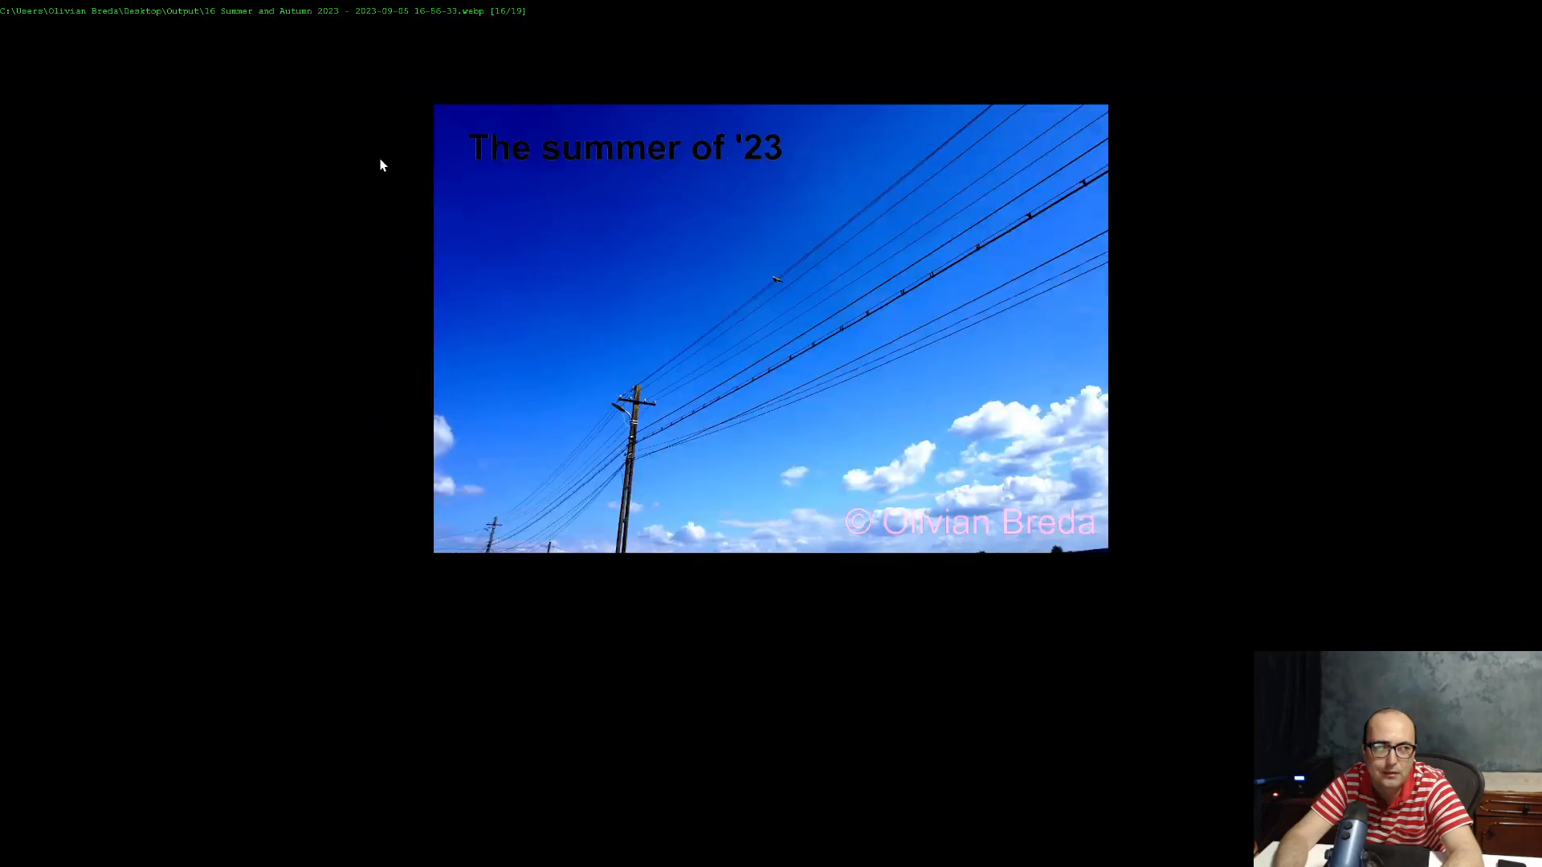
{"action": "key", "text": "Right"}
{"action": "key", "text": "Right"}
{"action": "key", "text": "Right"}
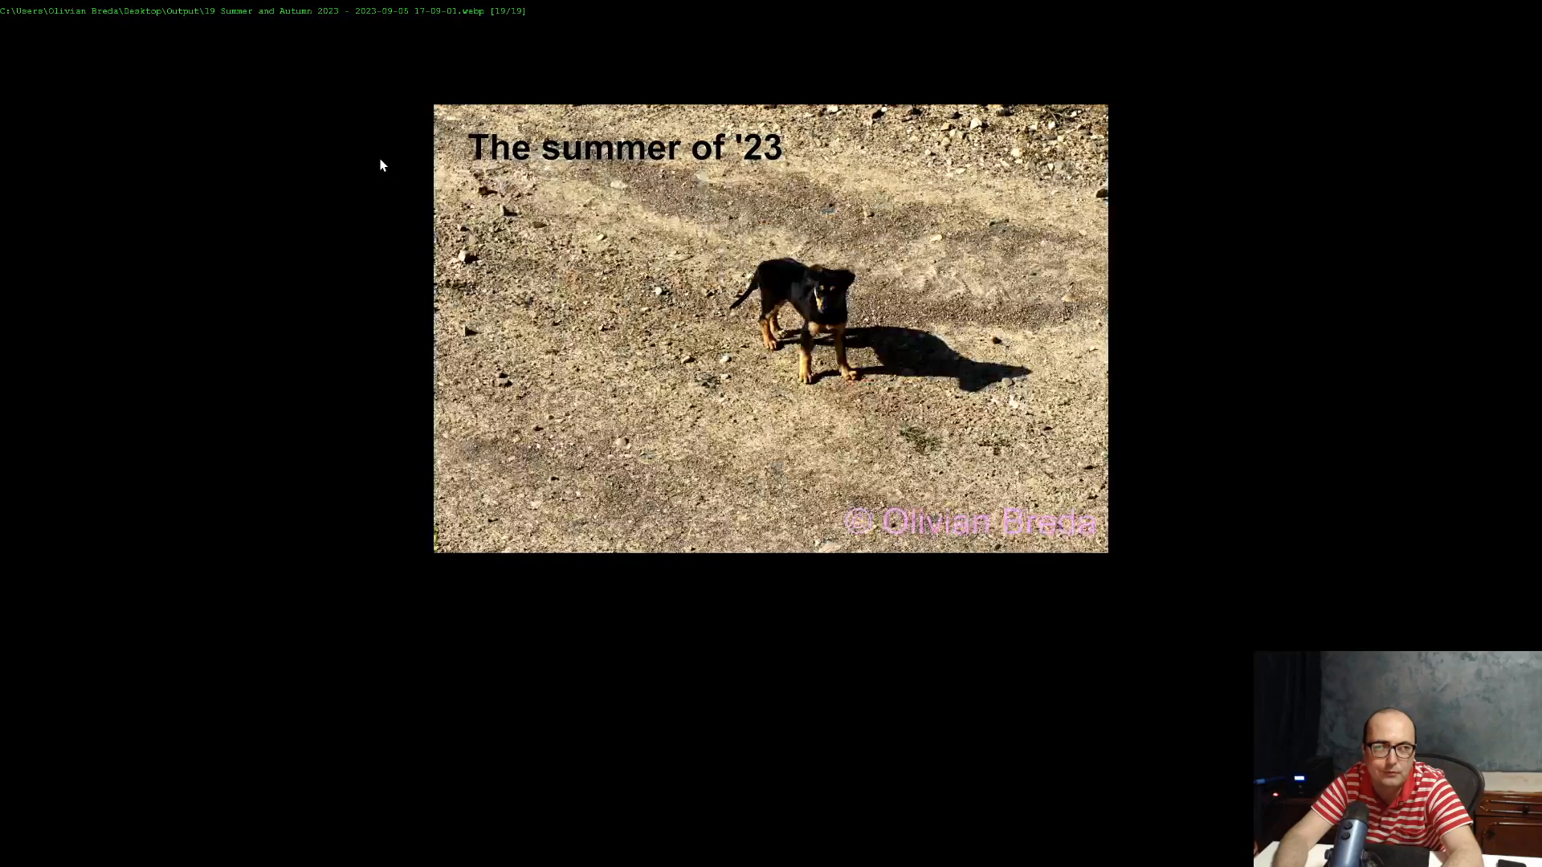
{"action": "key", "text": "Right"}
{"action": "key", "text": "Escape"}
{"action": "key", "text": "Escape"}
{"action": "key", "text": "Escape"}
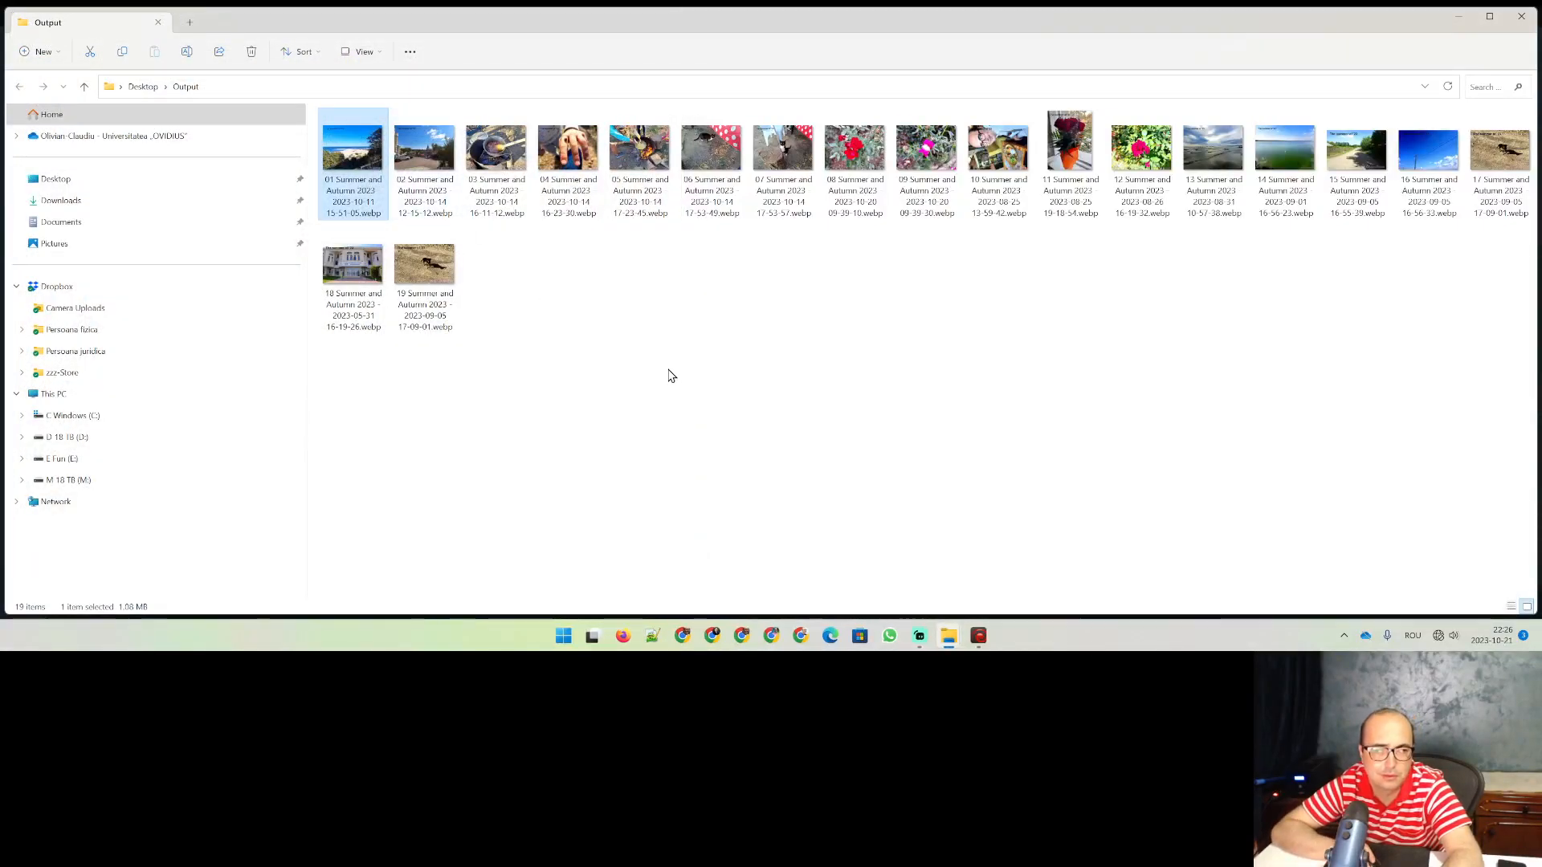
Step: Open the Process folder from the desktop and show its first original photo, 2023-10-11 15.51.05.jpg, full screen
{"action": "key", "text": "super+d"}
{"action": "double_click", "coordinate": [40, 164]}
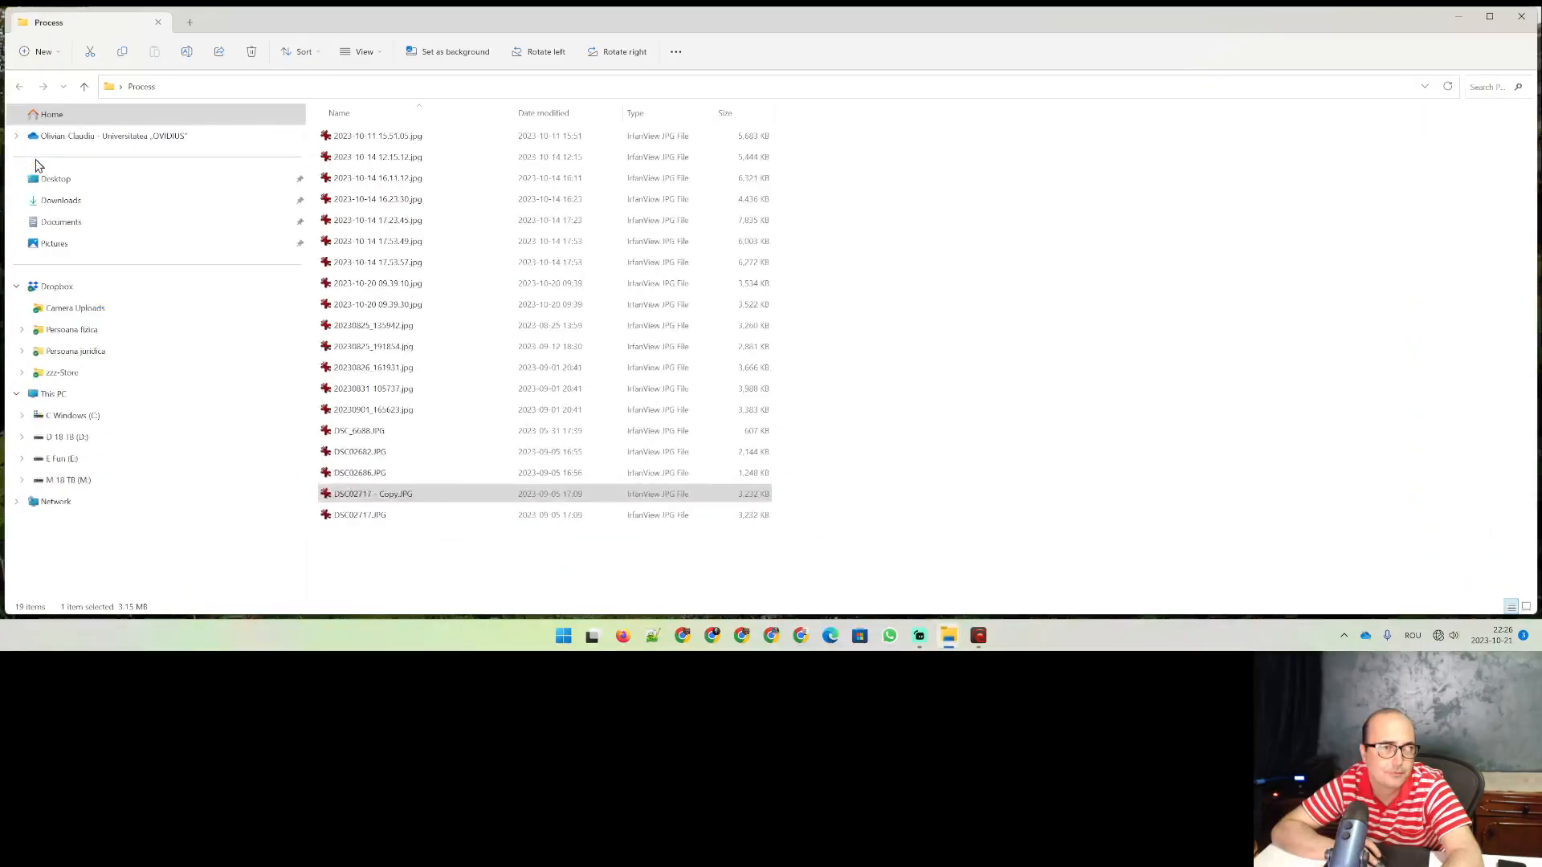
{"action": "left_click", "coordinate": [347, 137]}
{"action": "double_click", "coordinate": [347, 136]}
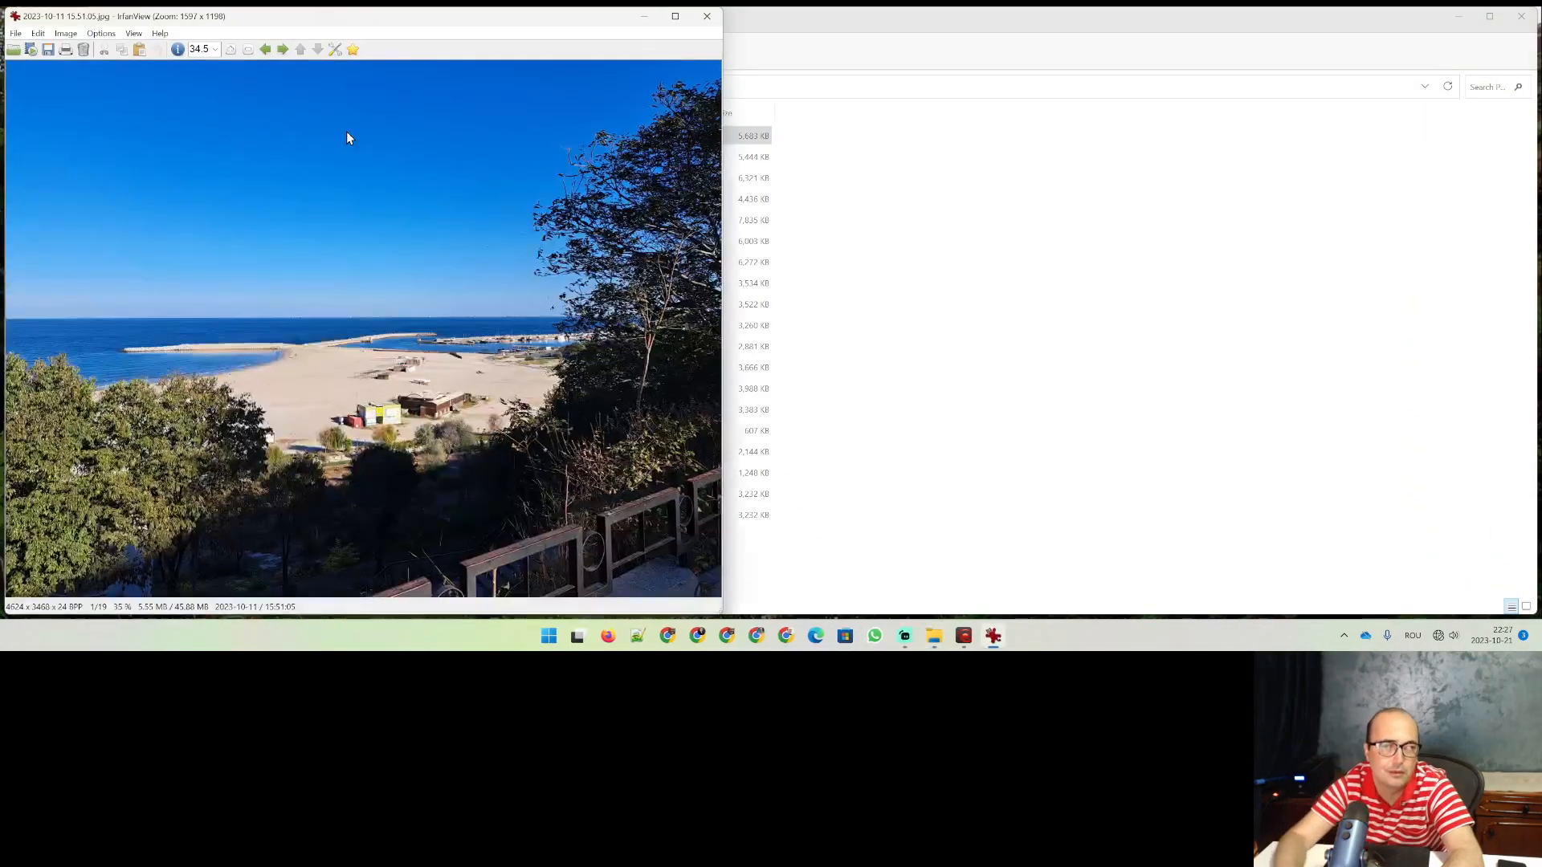
{"action": "key", "text": "Return"}
Step: Page through the unedited originals up to DSC02682.JPG for comparison with the processed versions and close the viewer
{"action": "key", "text": "Right"}
{"action": "key", "text": "Right"}
{"action": "key", "text": "Right"}
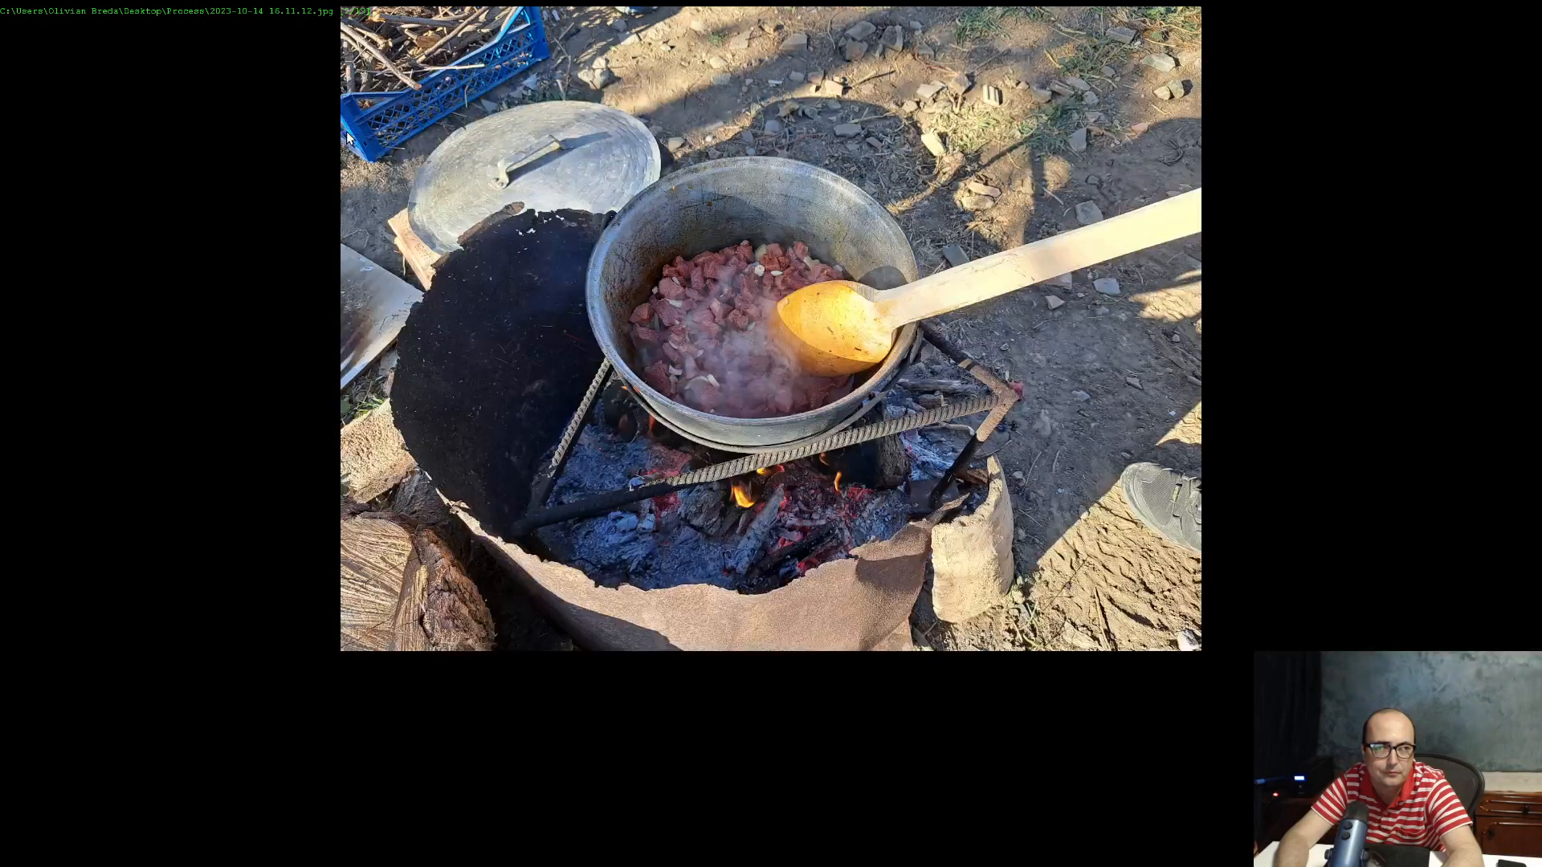
{"action": "key", "text": "Right"}
{"action": "key", "text": "Right"}
{"action": "key", "text": "Right"}
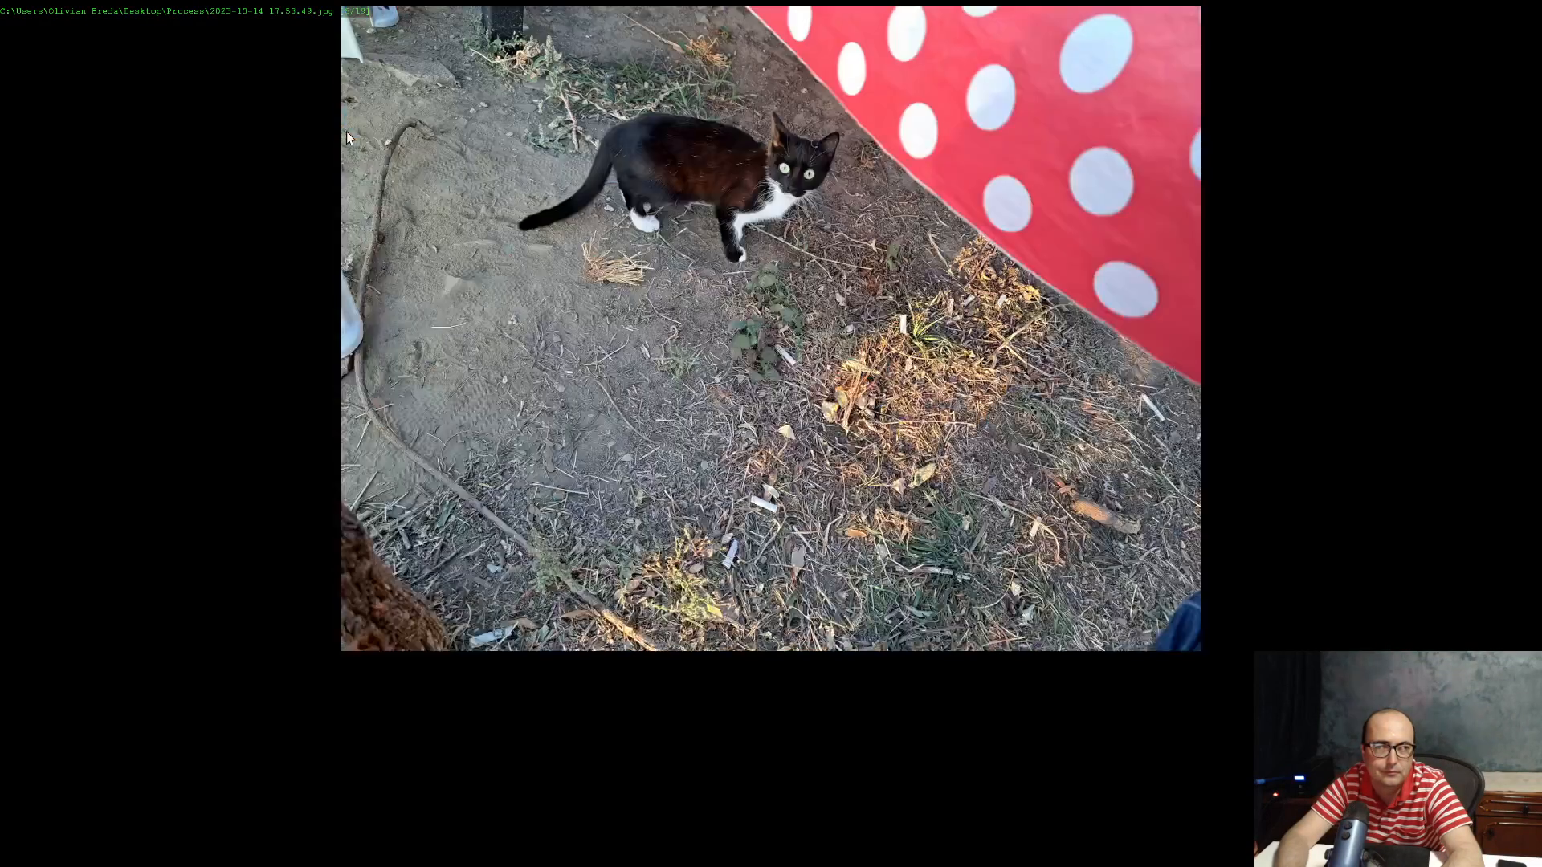
{"action": "key", "text": "Right"}
{"action": "key", "text": "Right"}
{"action": "key", "text": "Right"}
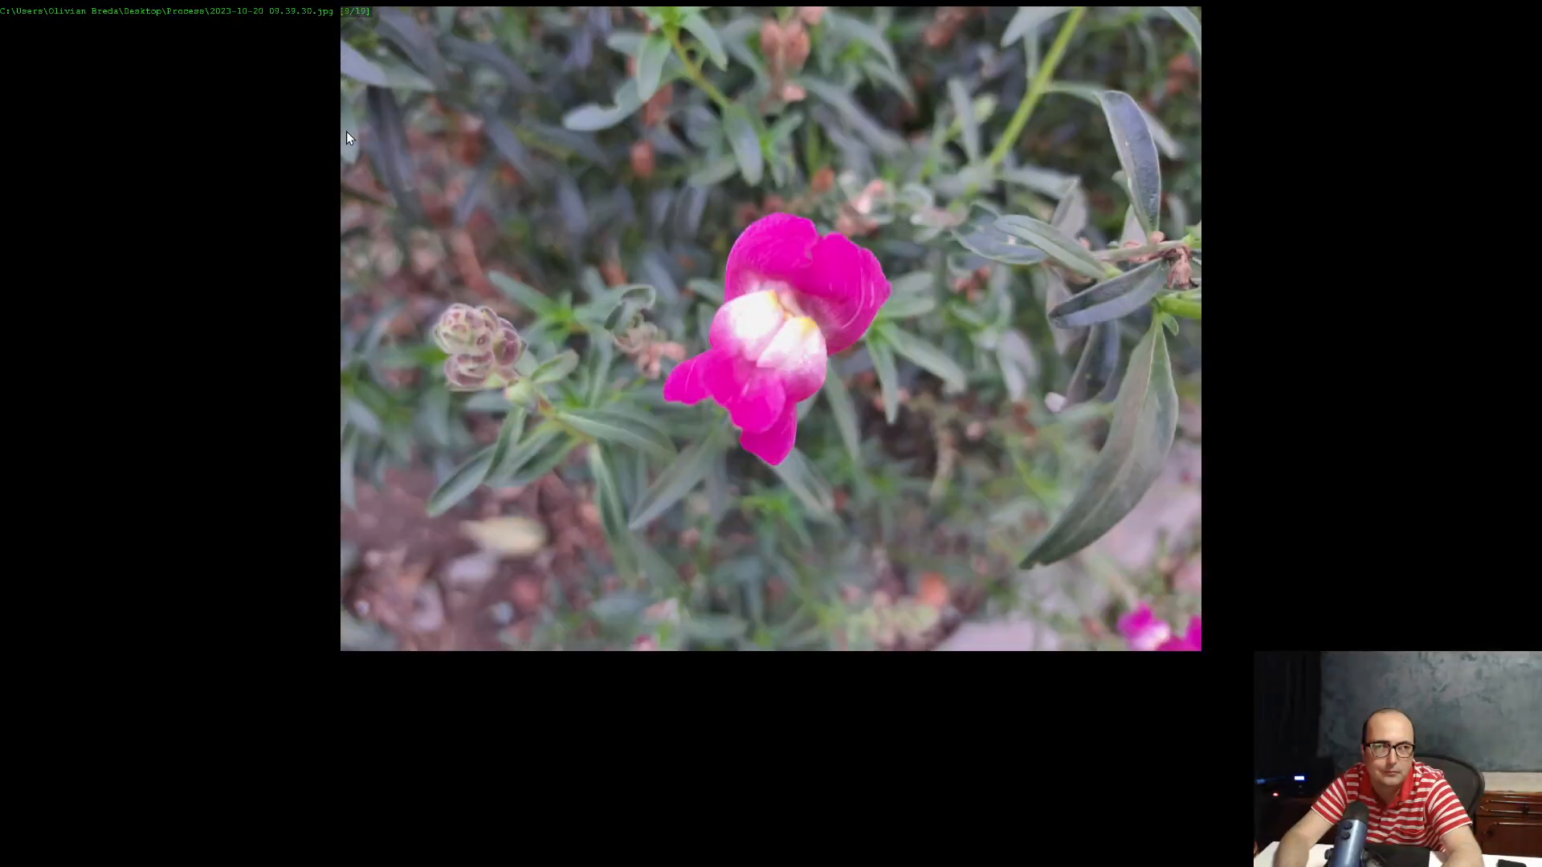
{"action": "key", "text": "Right"}
{"action": "key", "text": "Right"}
{"action": "key", "text": "Right"}
{"action": "key", "text": "Right"}
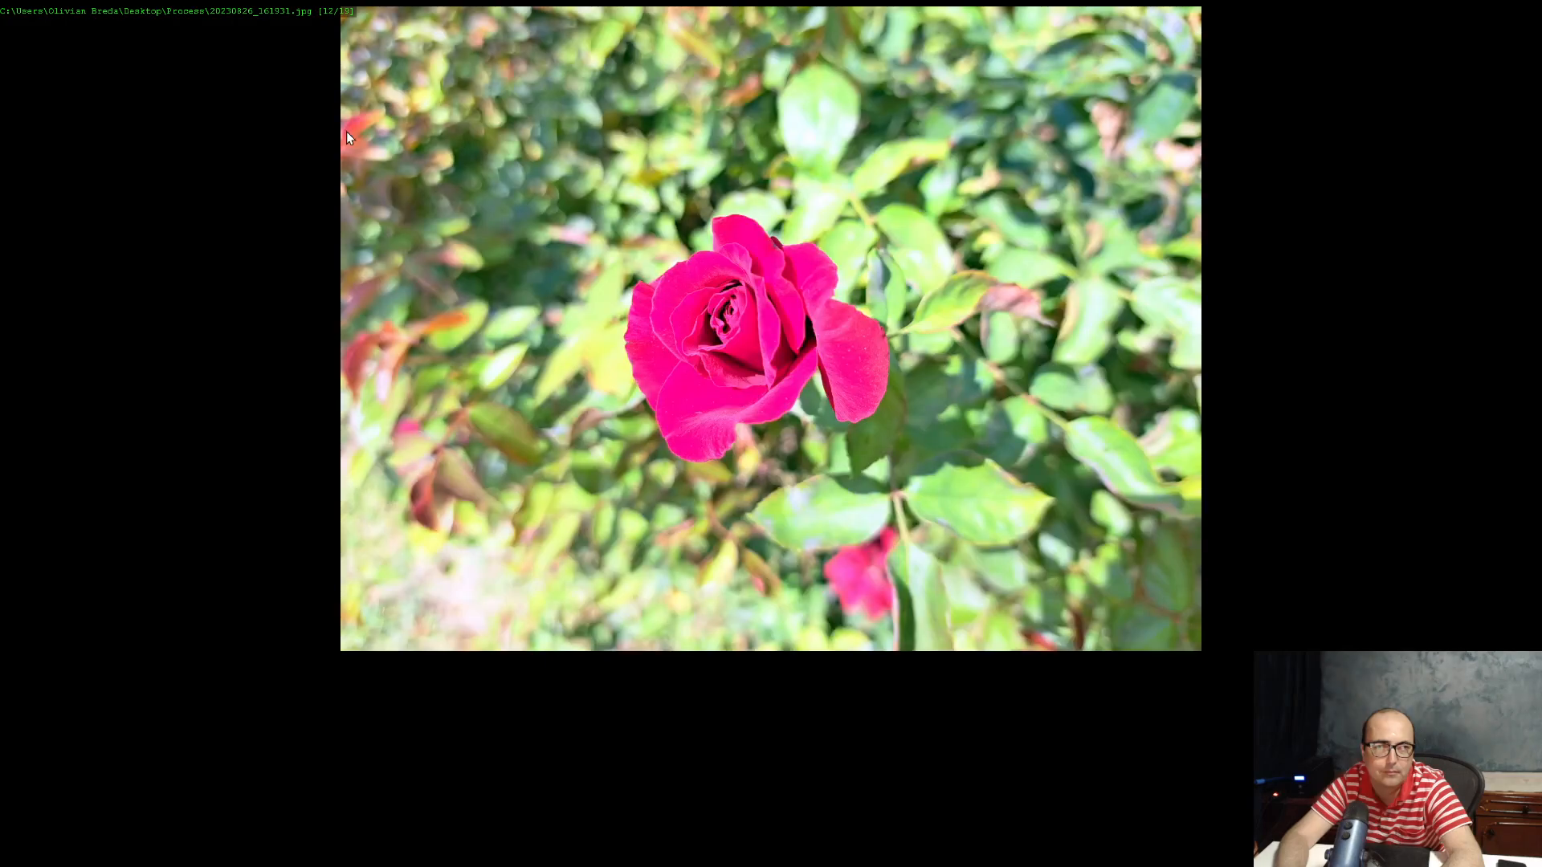
{"action": "key", "text": "Right"}
{"action": "key", "text": "Right"}
{"action": "key", "text": "Right"}
{"action": "key", "text": "Right"}
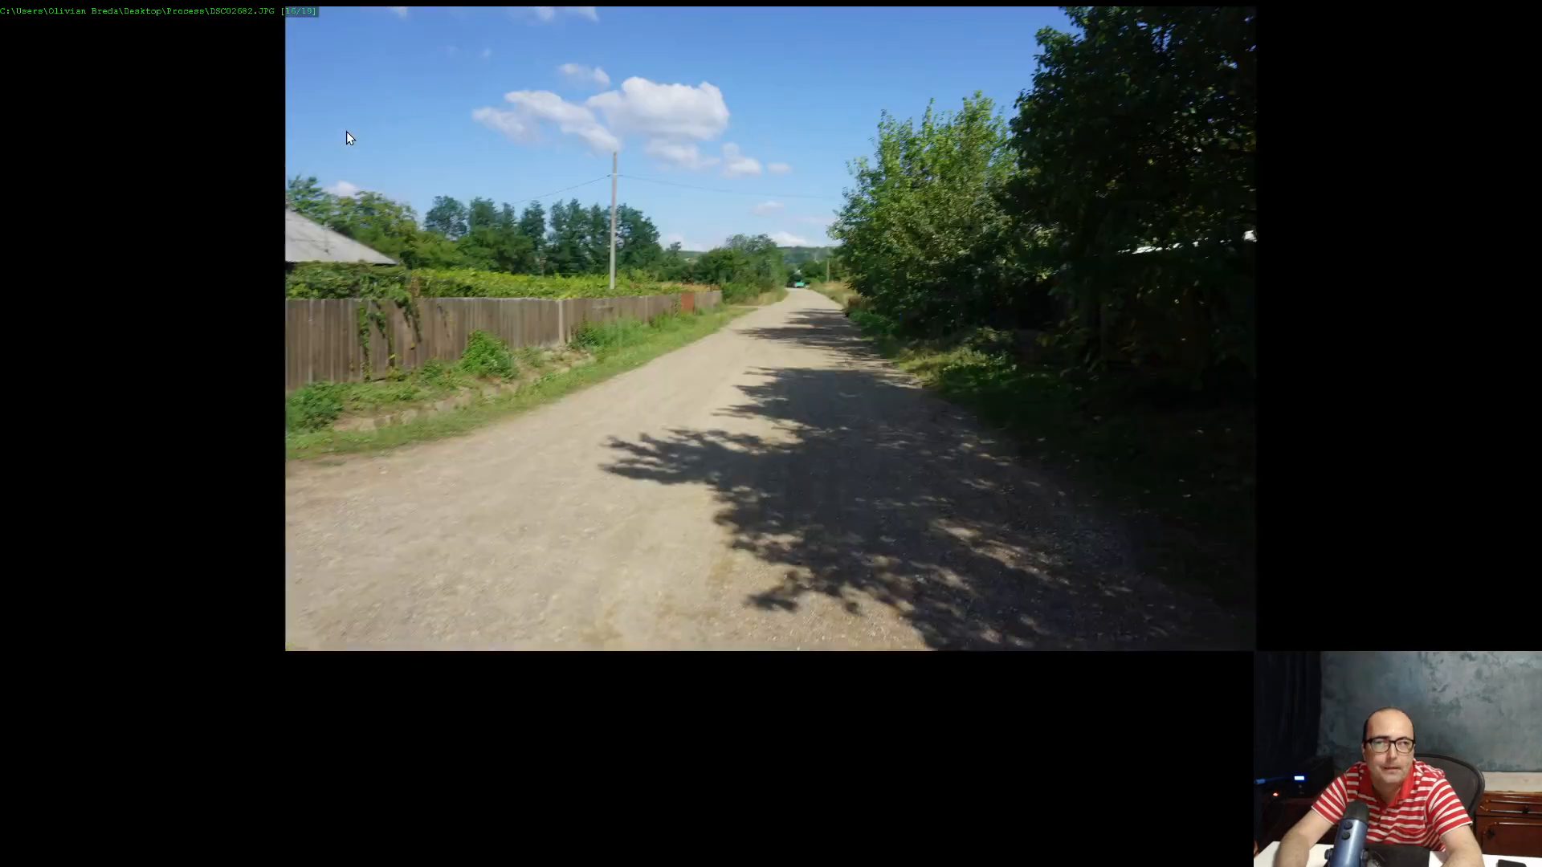
{"action": "key", "text": "Return"}
{"action": "key", "text": "Escape"}
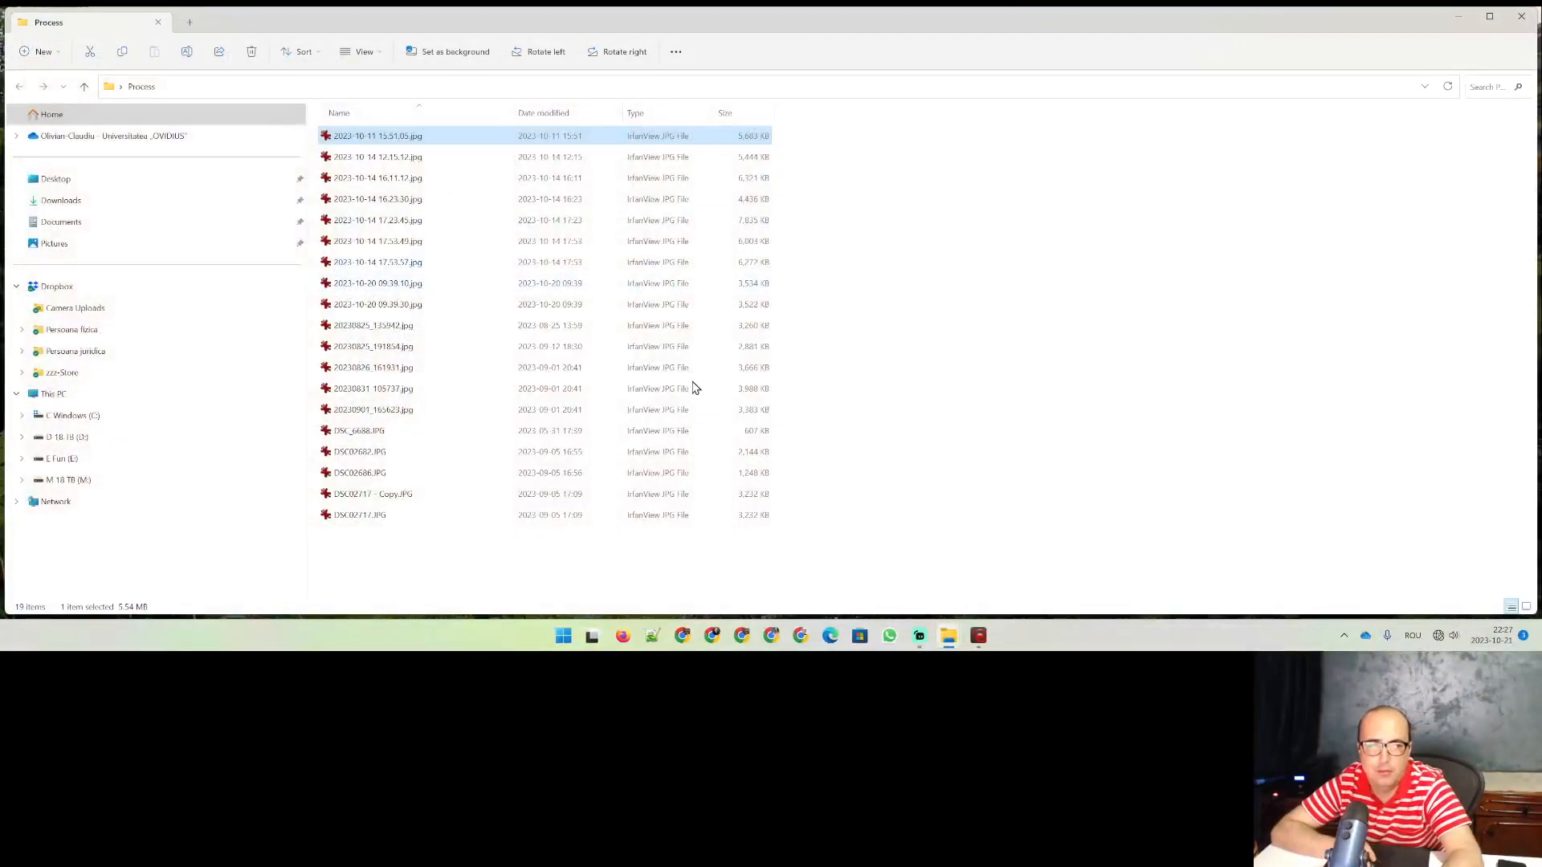
Step: Switch back to BatchPhoto Enterprise, close the finished processing report and decline the newsletter and social media invitation
{"action": "left_click", "coordinate": [979, 634]}
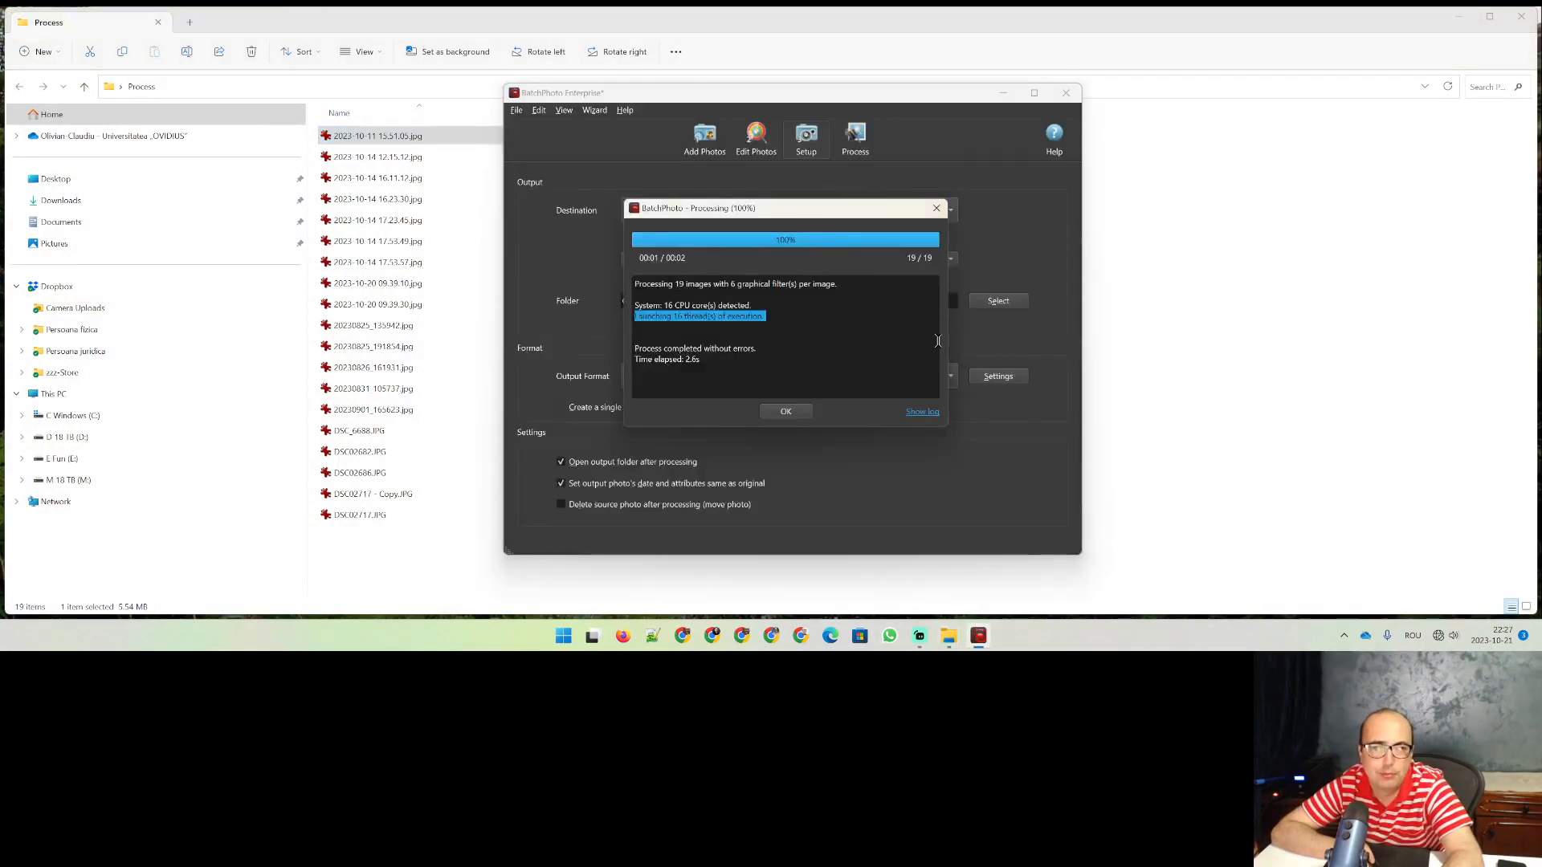
{"action": "left_click", "coordinate": [786, 411]}
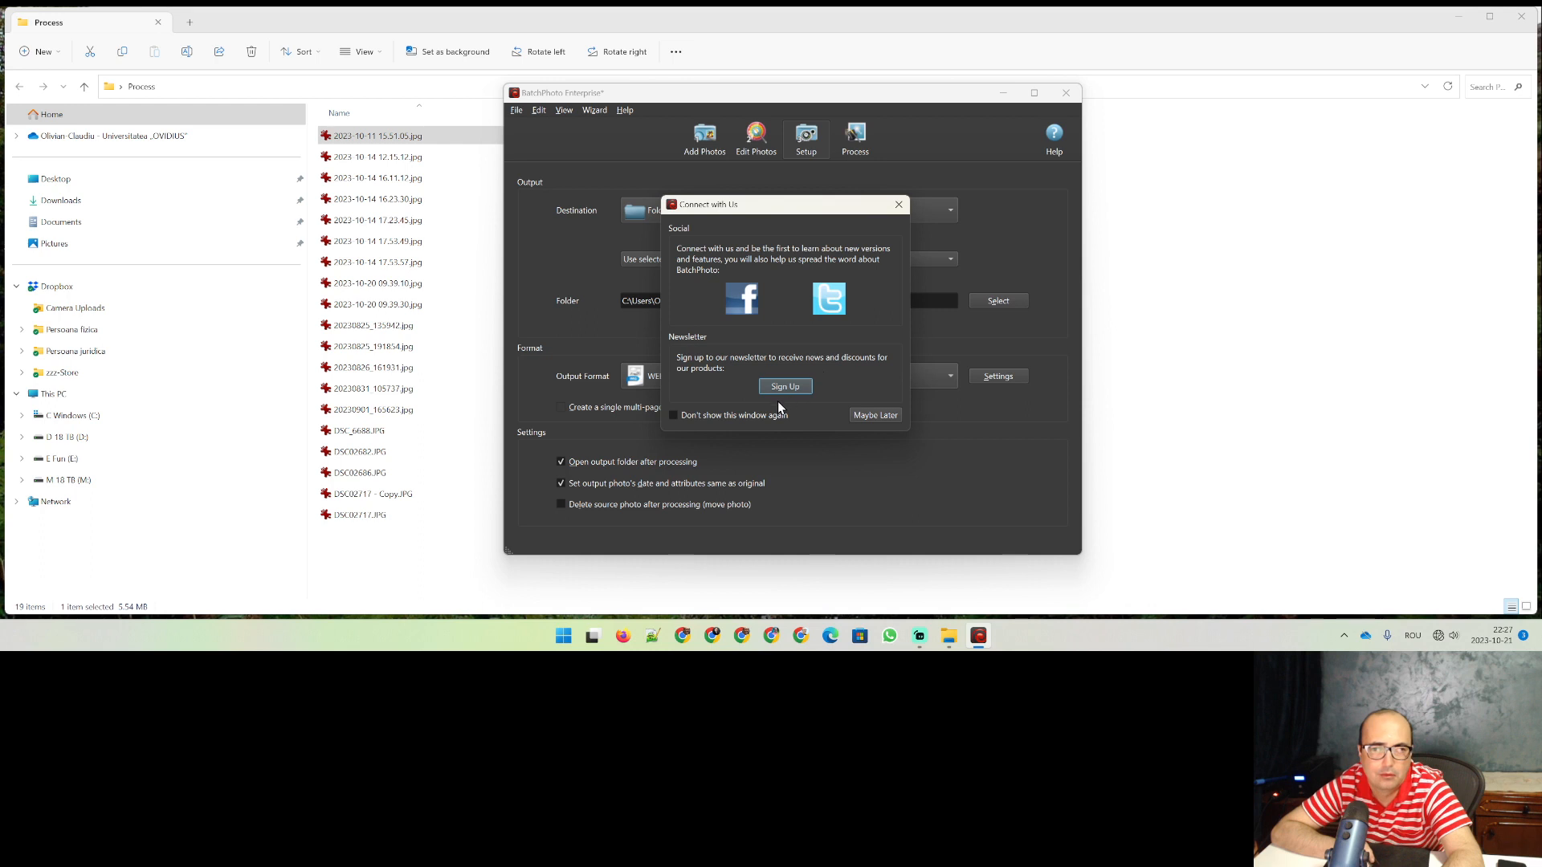
{"action": "left_click", "coordinate": [731, 416]}
{"action": "left_click", "coordinate": [877, 415]}
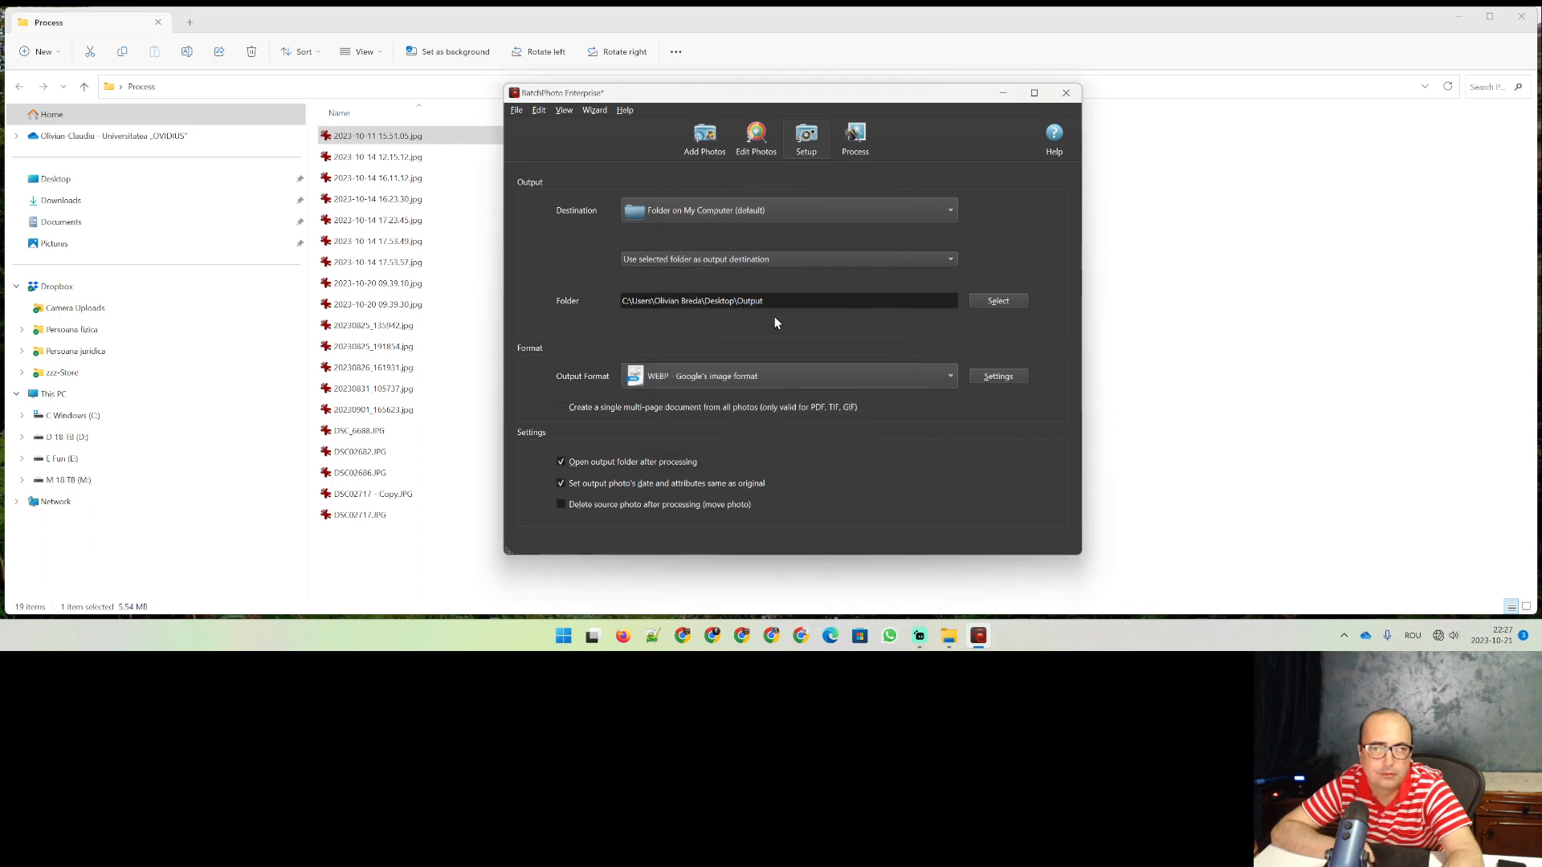
Step: Review BatchPhoto's available commands, open its general settings and inspect the interface language choices without changing them
{"action": "left_click", "coordinate": [515, 111]}
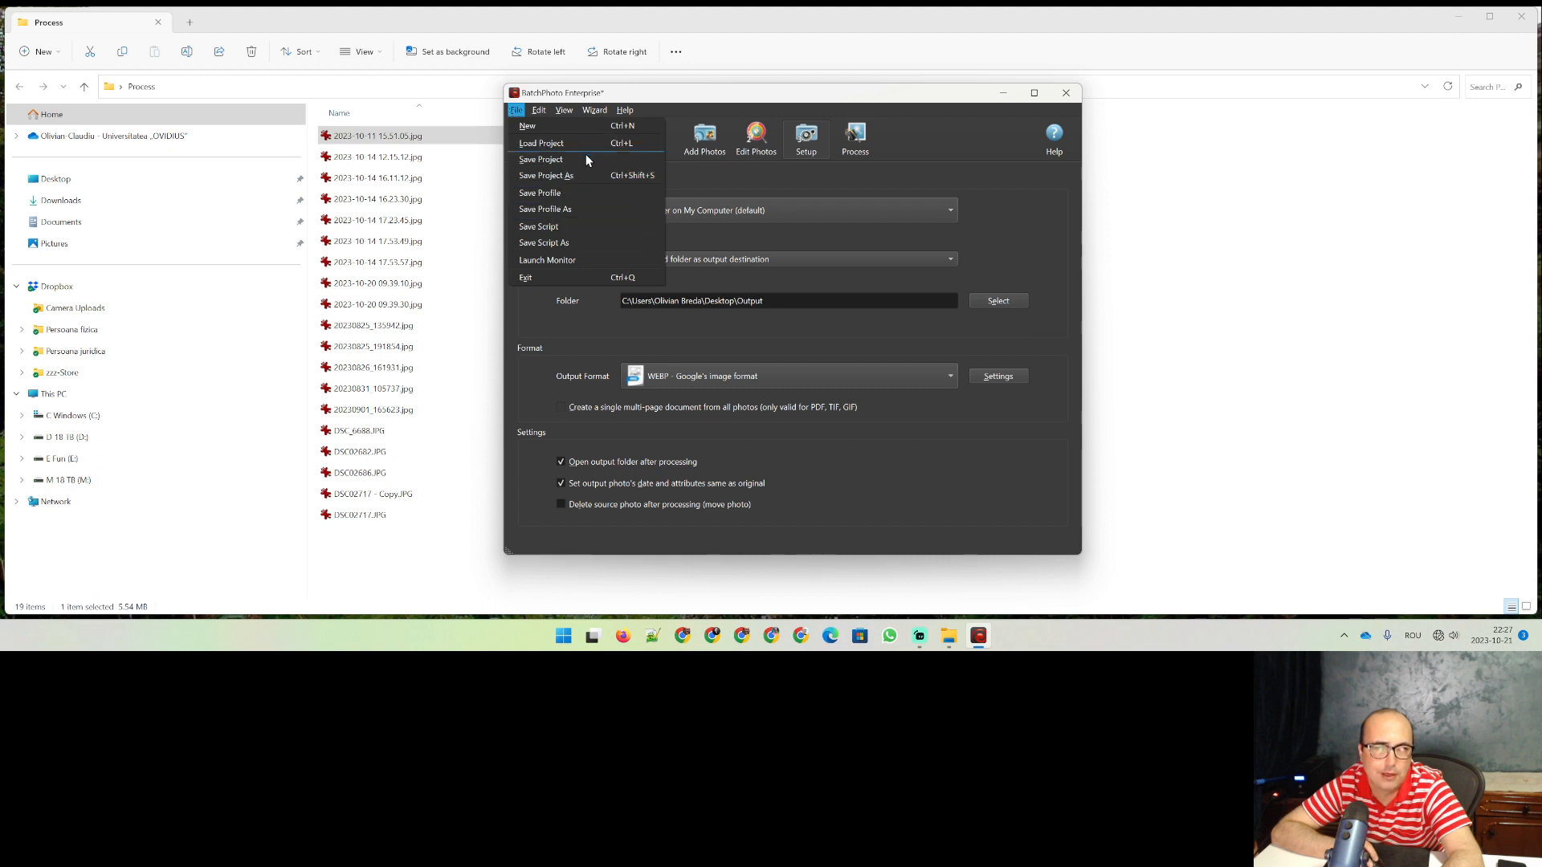
{"action": "mouse_move", "coordinate": [626, 115]}
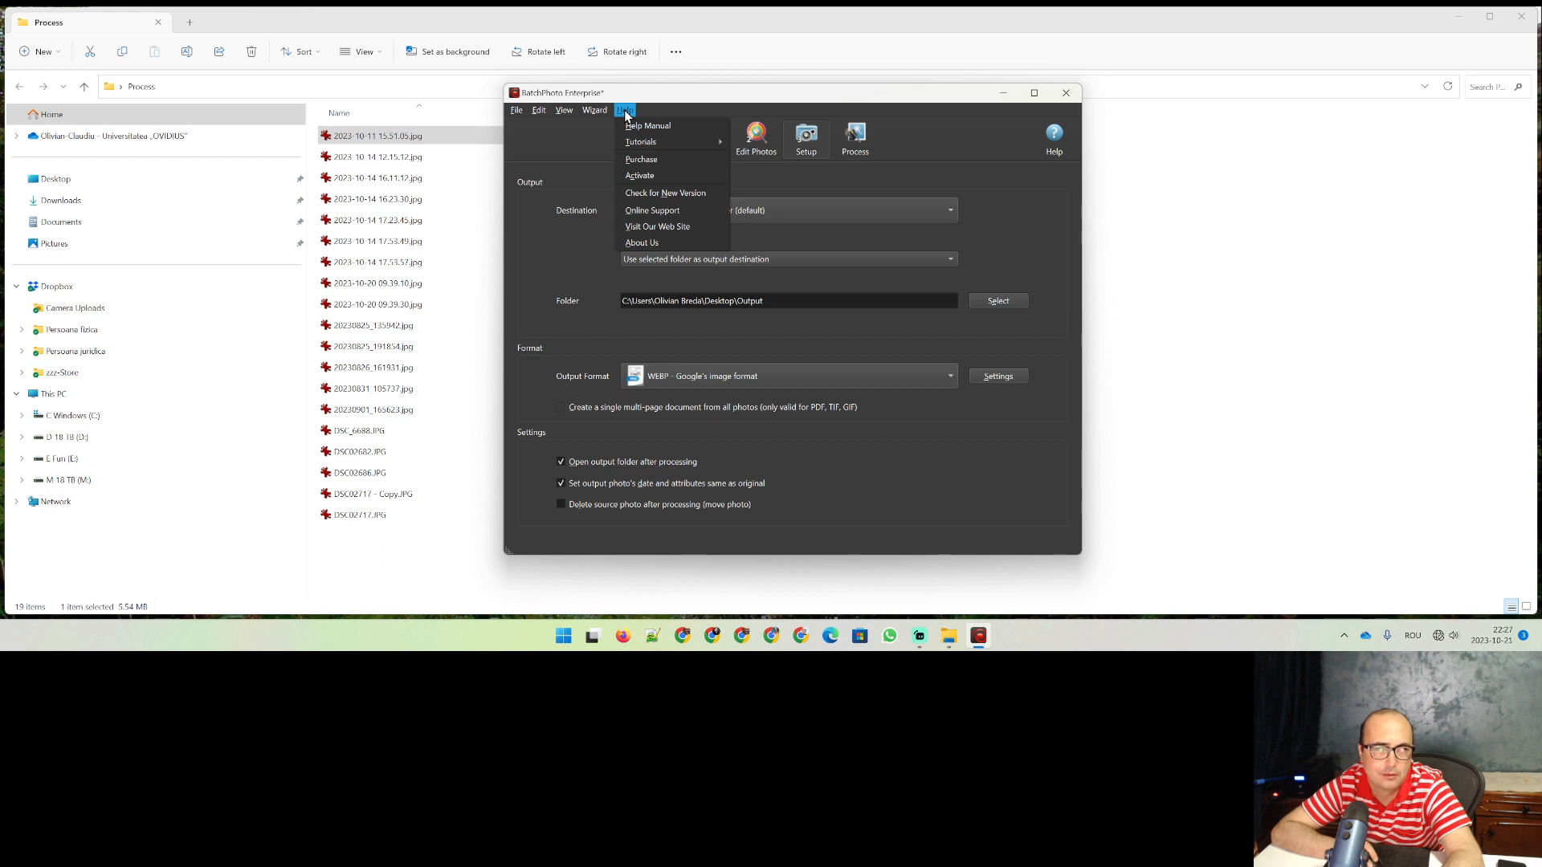
{"action": "mouse_move", "coordinate": [539, 112]}
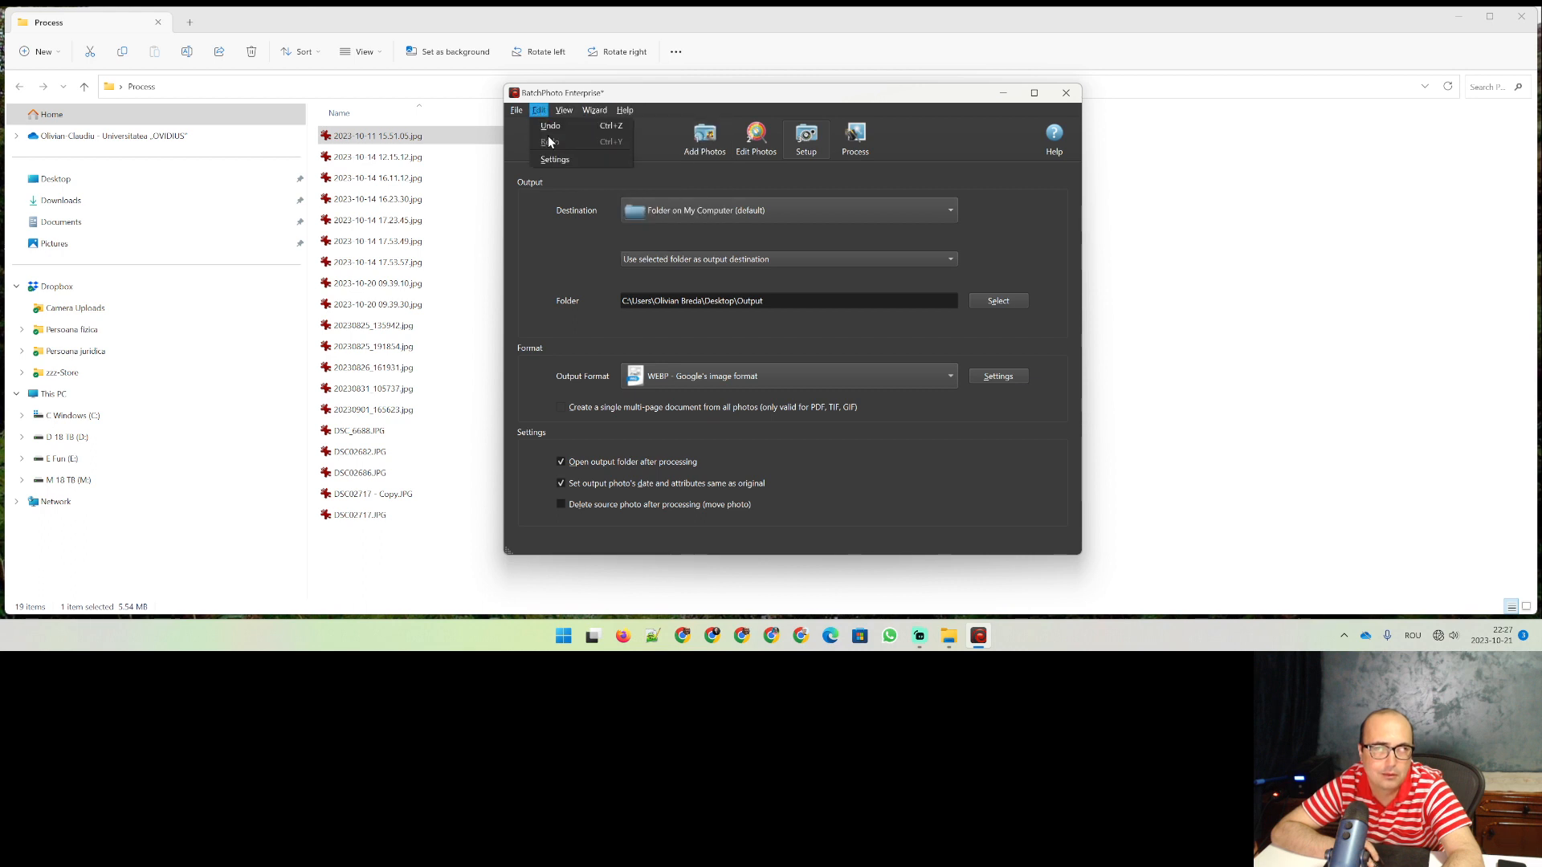
{"action": "left_click", "coordinate": [555, 158]}
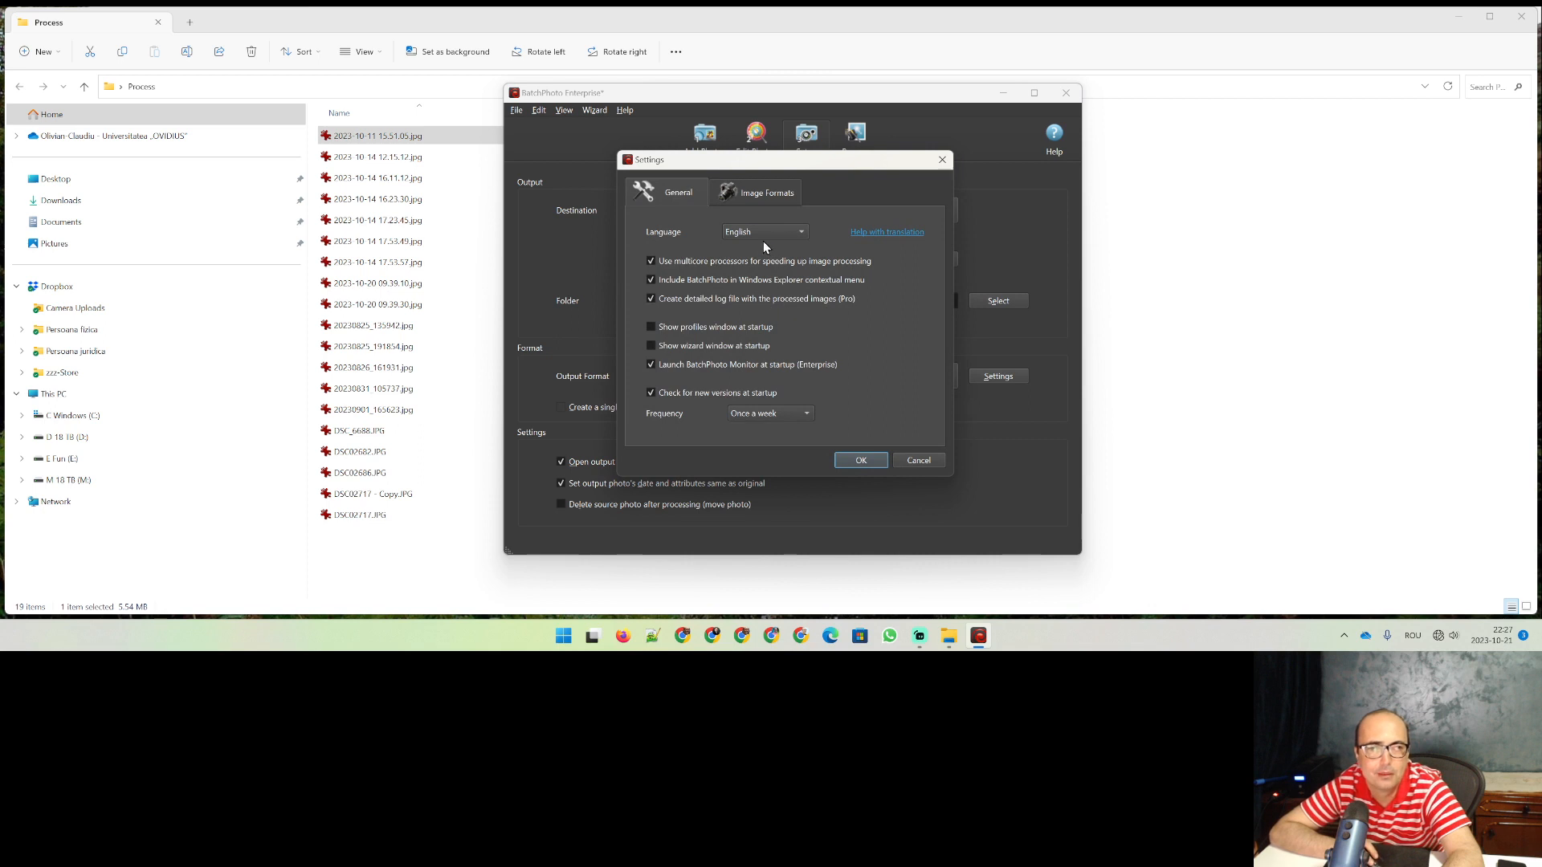
{"action": "left_click", "coordinate": [764, 235]}
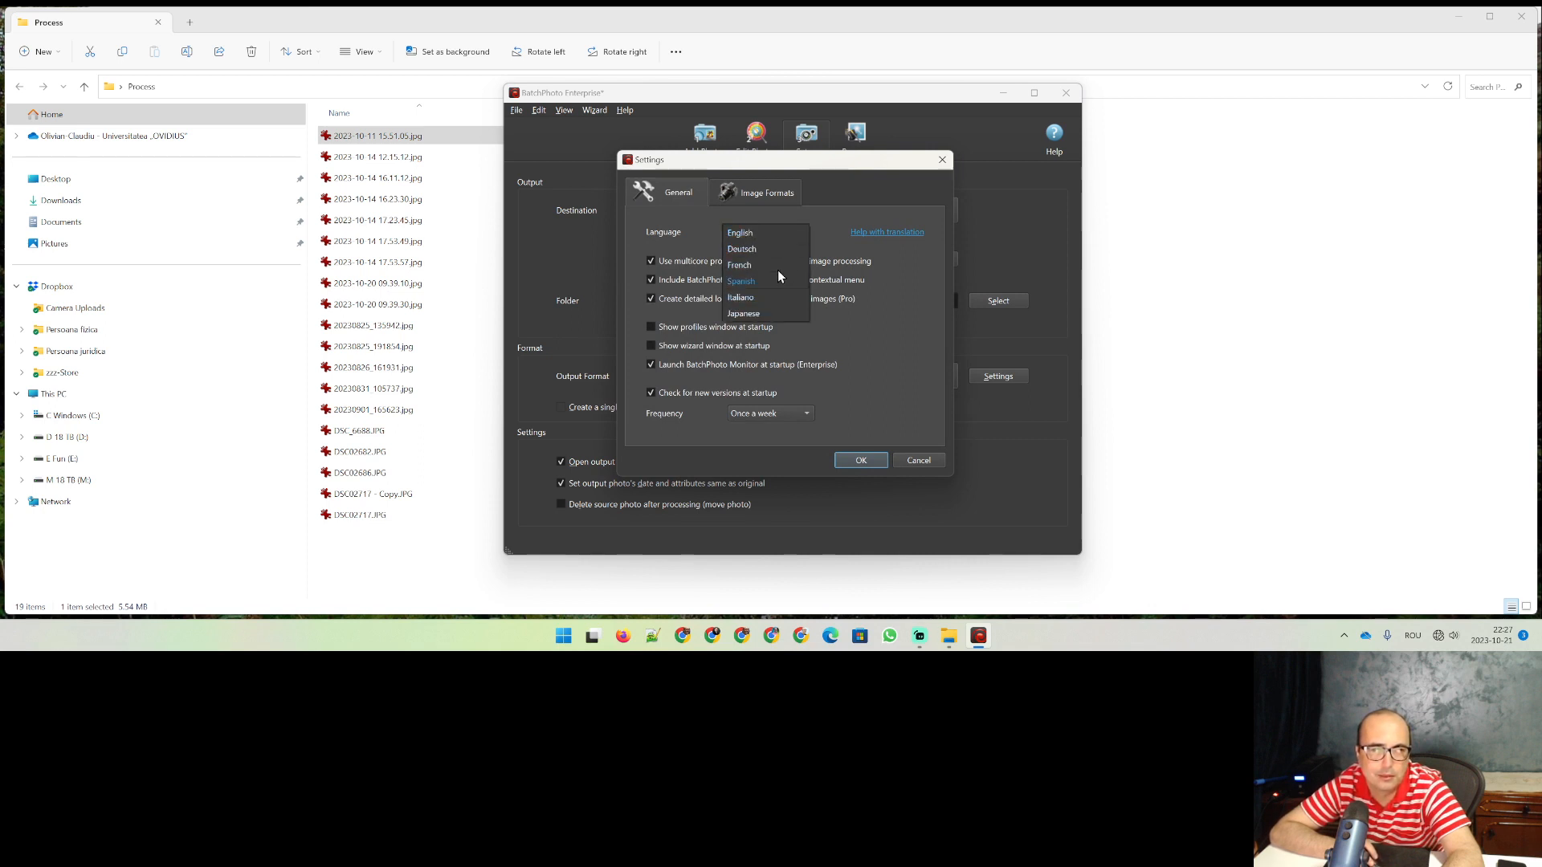
{"action": "left_click", "coordinate": [700, 222]}
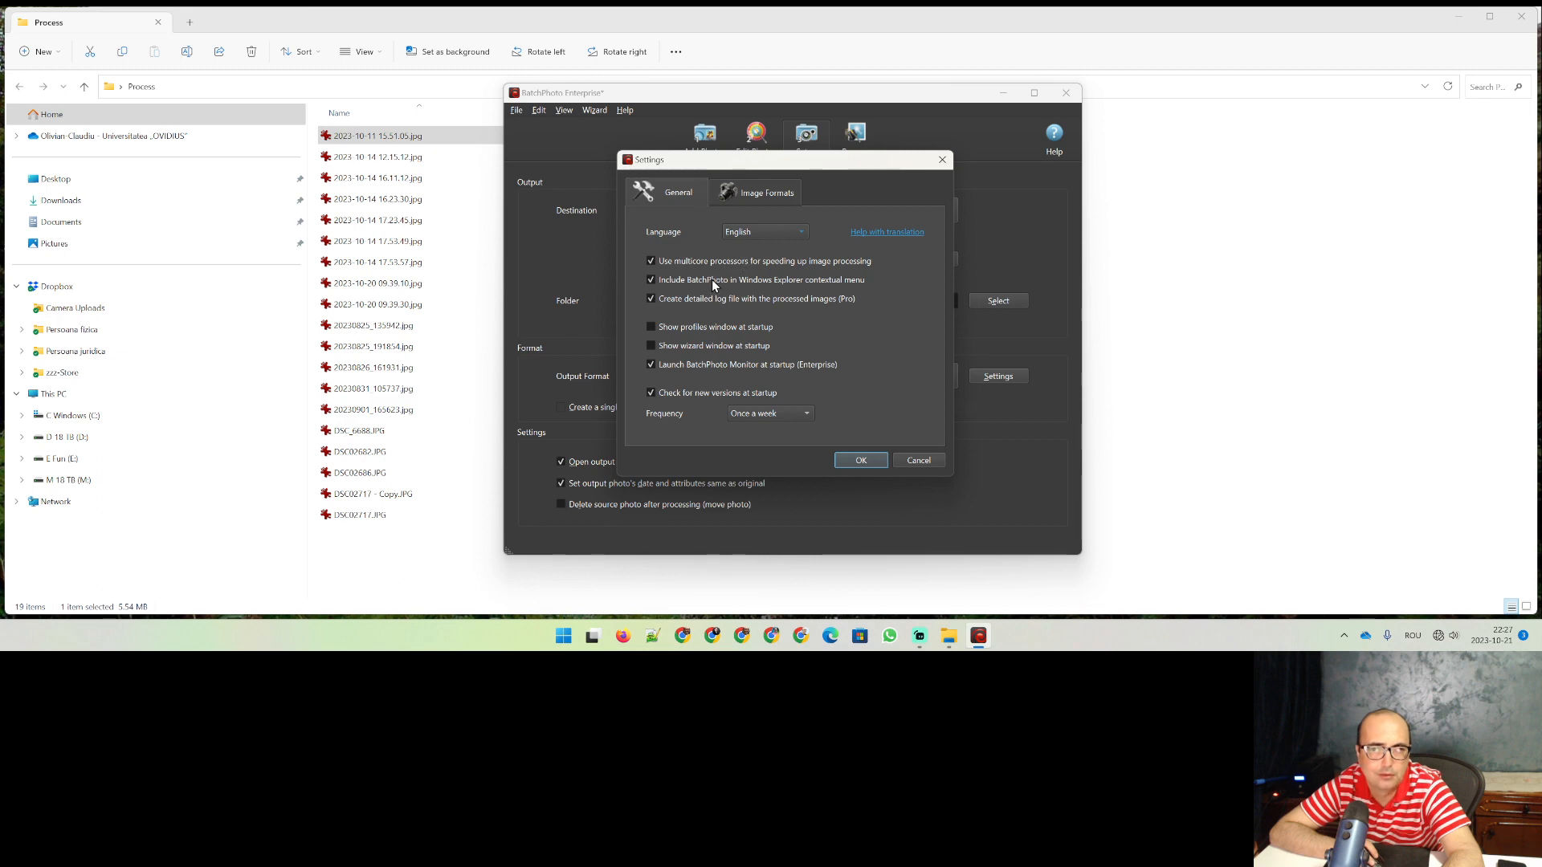
Step: Show the extended context menus for the Camera Uploads folder and the Process folder's background in File Explorer to look for BatchPhoto
{"action": "right_click", "coordinate": [90, 315]}
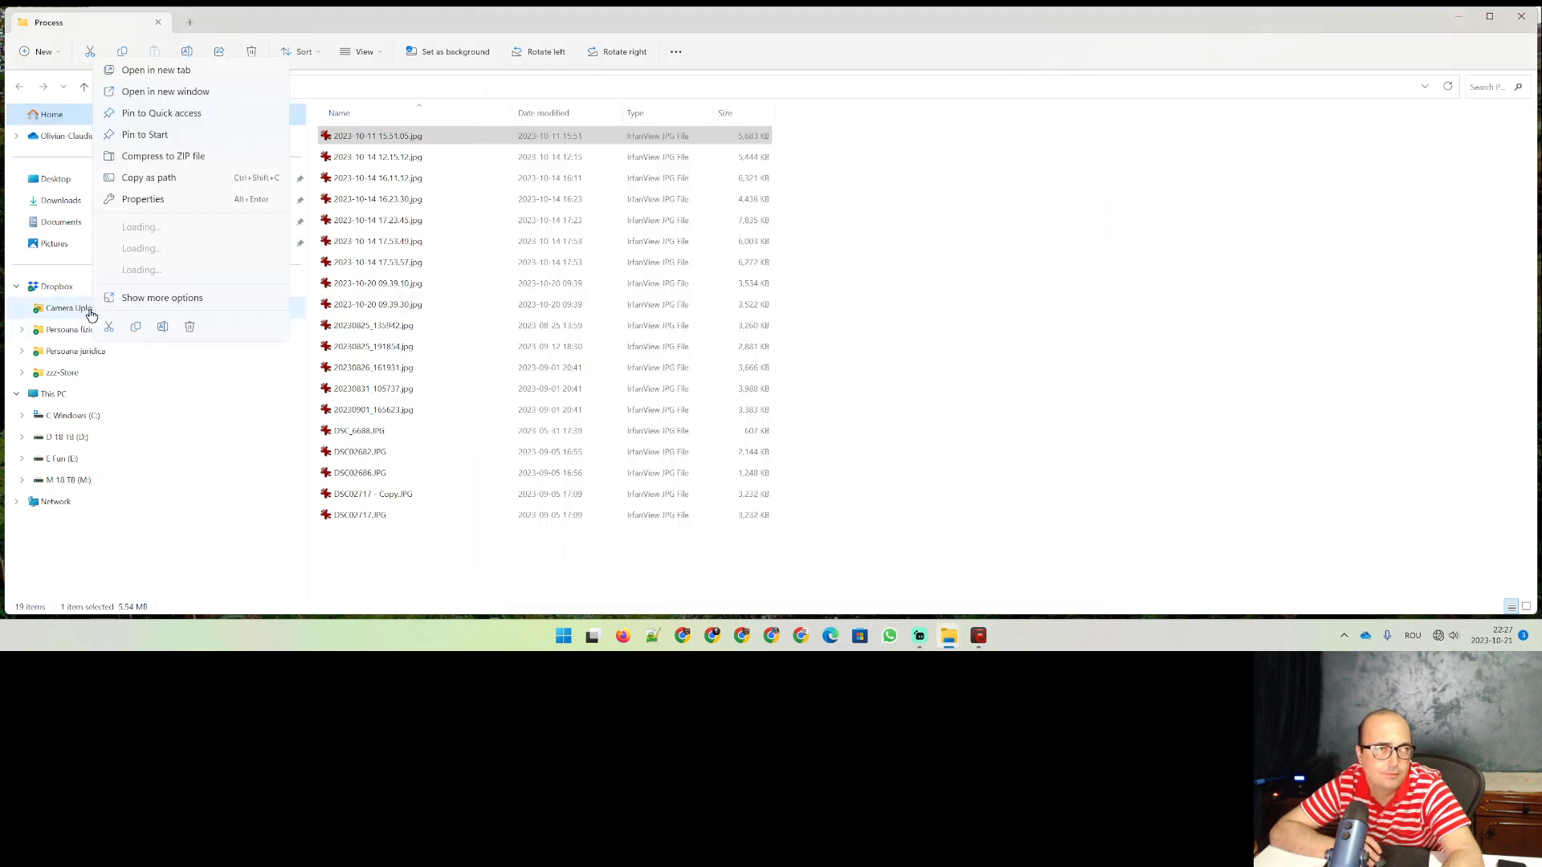
{"action": "left_click", "coordinate": [165, 299]}
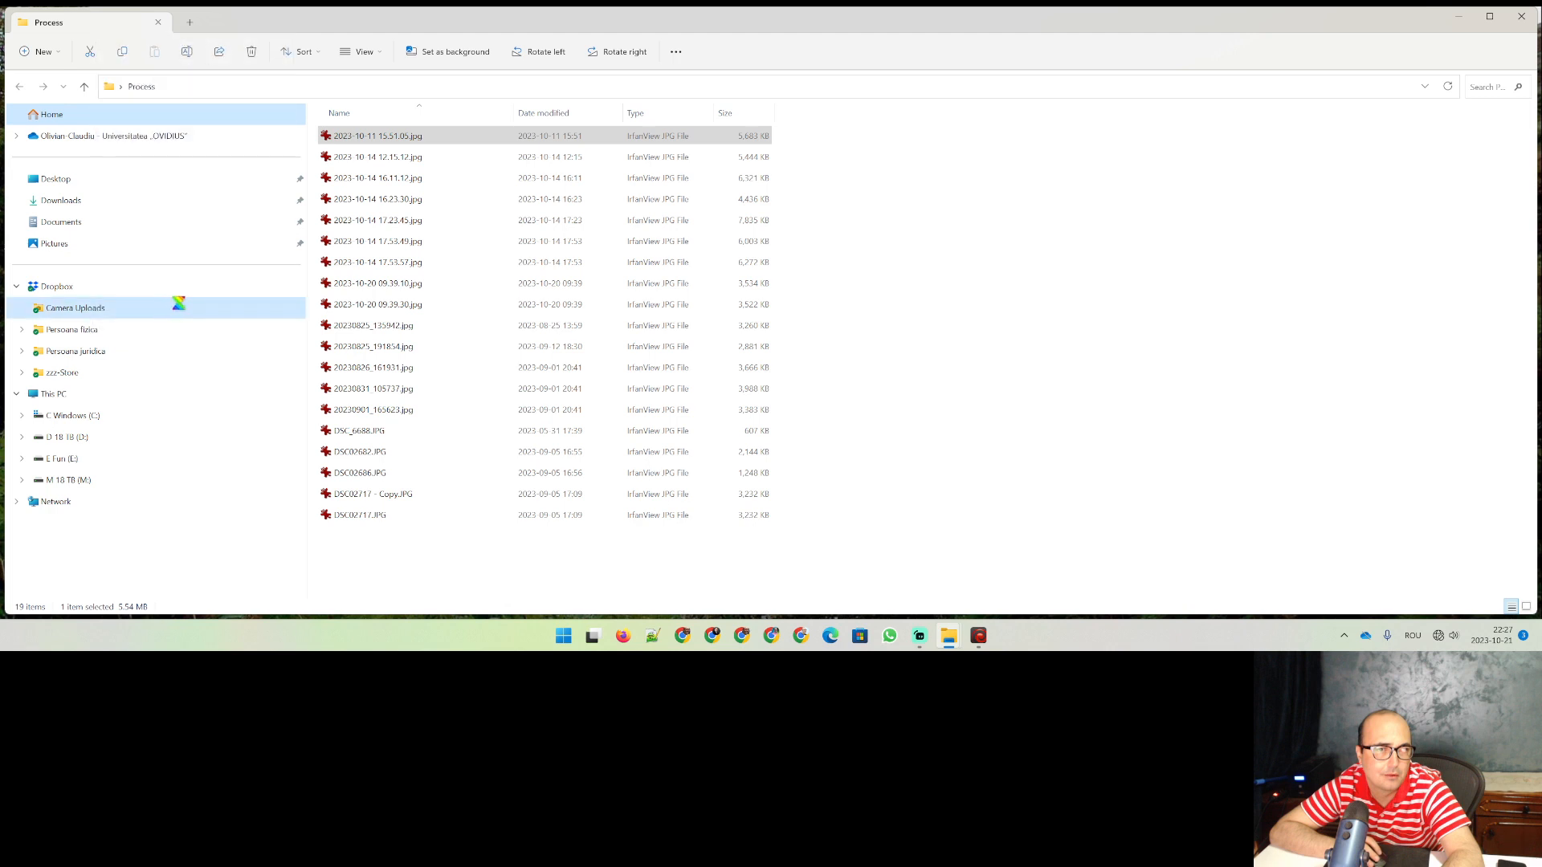
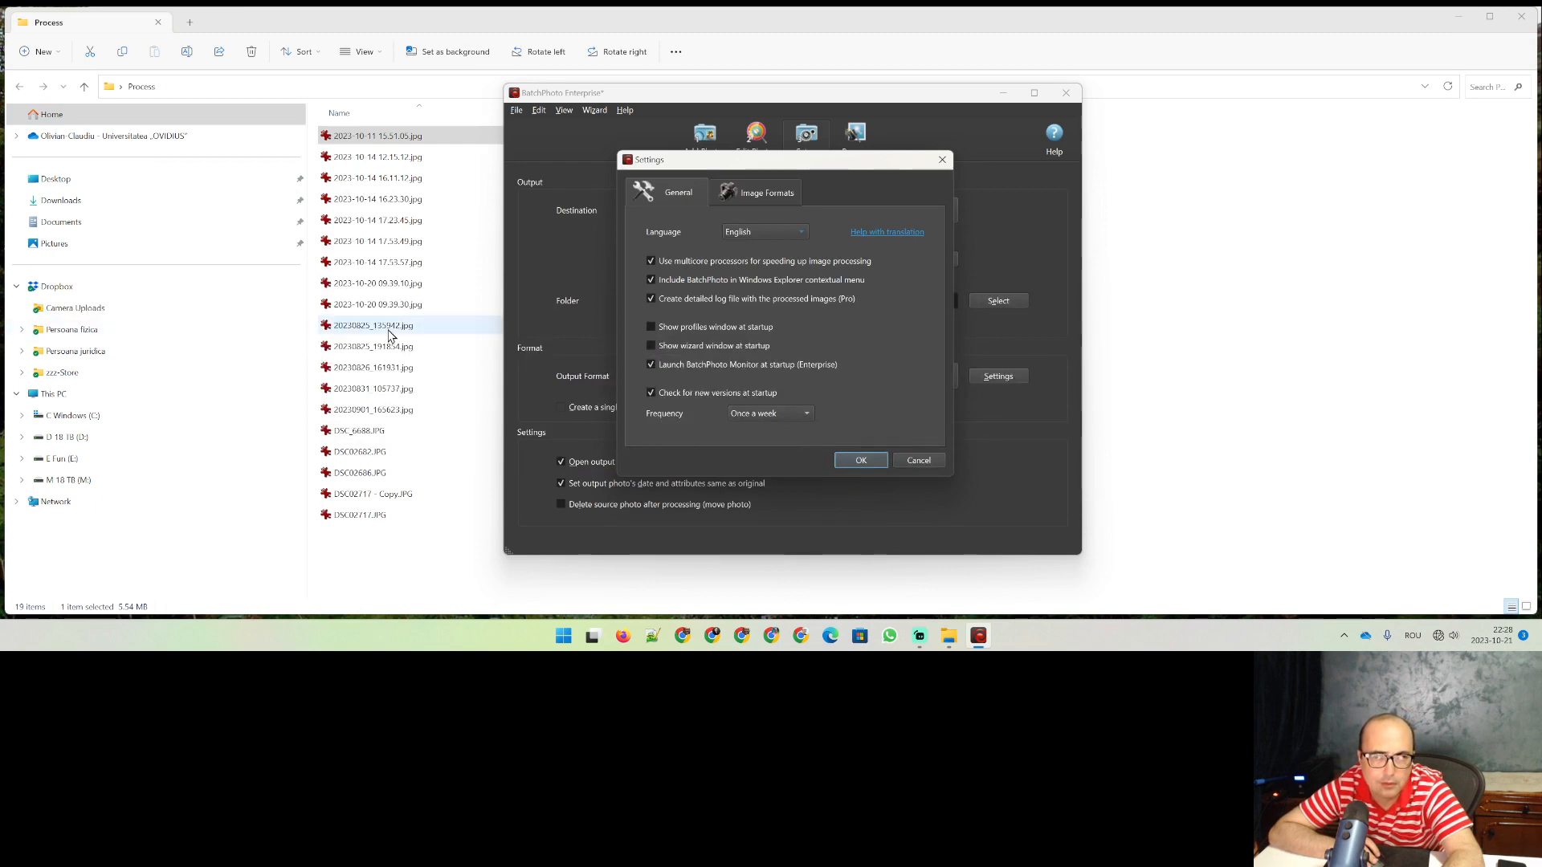
{"action": "left_click", "coordinate": [431, 249]}
{"action": "right_click", "coordinate": [431, 249]}
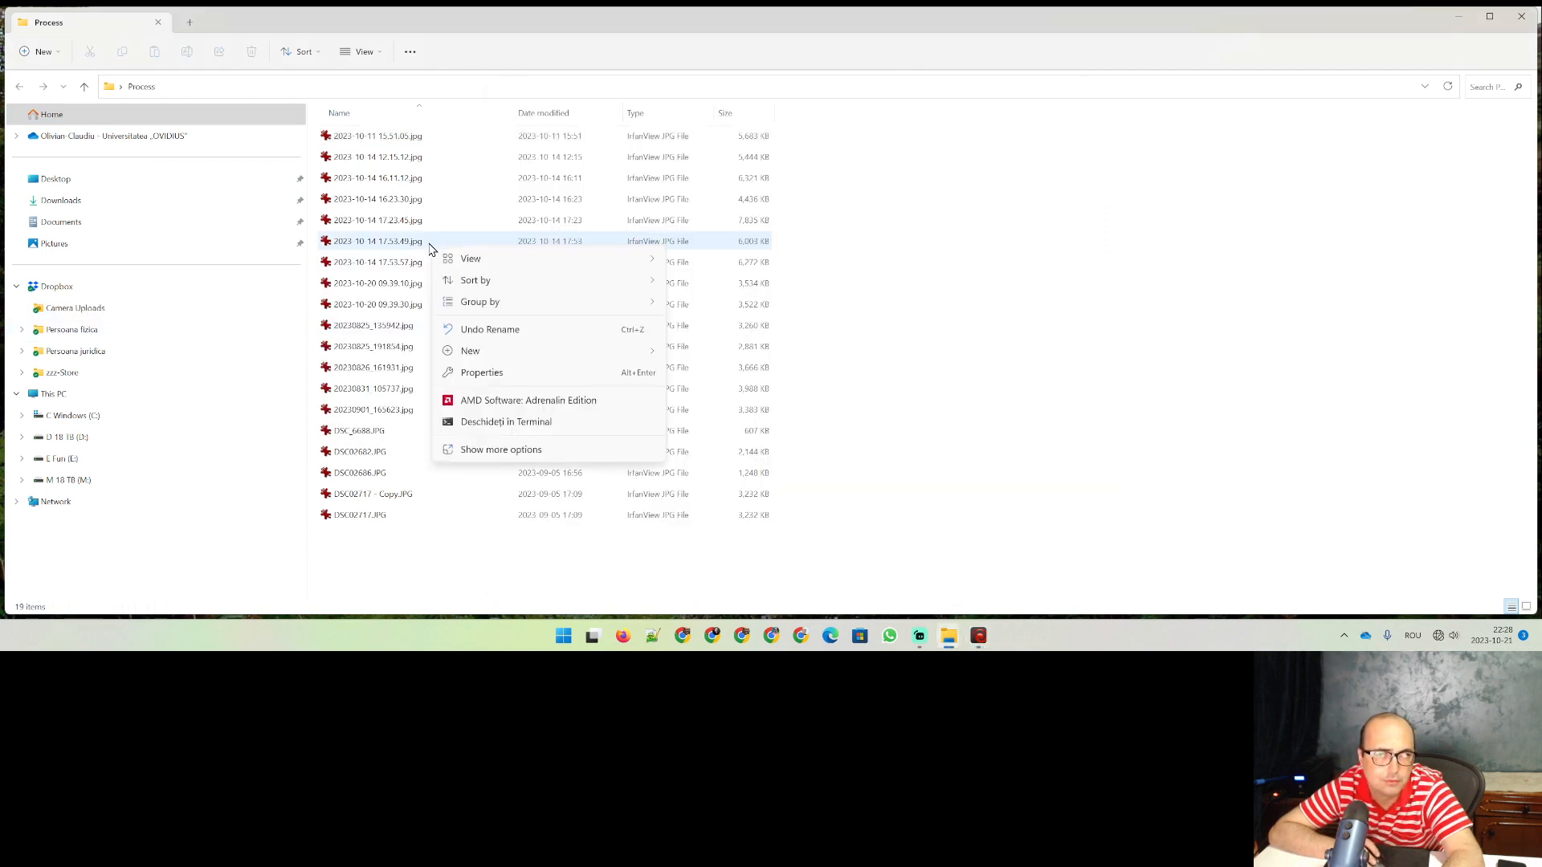
{"action": "left_click", "coordinate": [506, 450]}
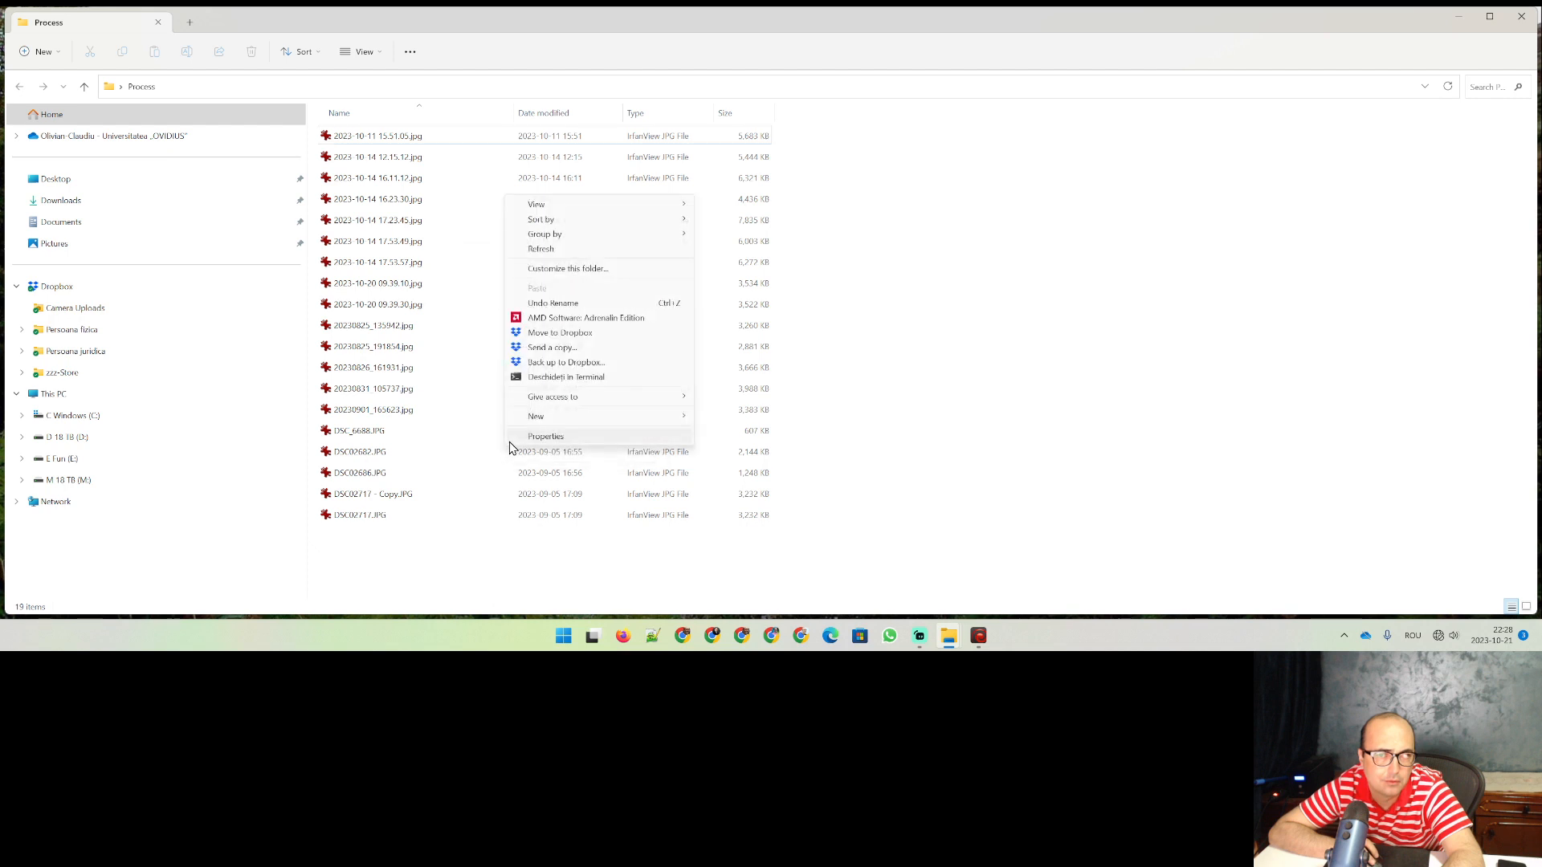
Step: Inspect the BatchPhoto commands in the extended context menu of photo 2023-10-20 09.39.10.jpg and return to BatchPhoto's general settings
{"action": "right_click", "coordinate": [398, 283]}
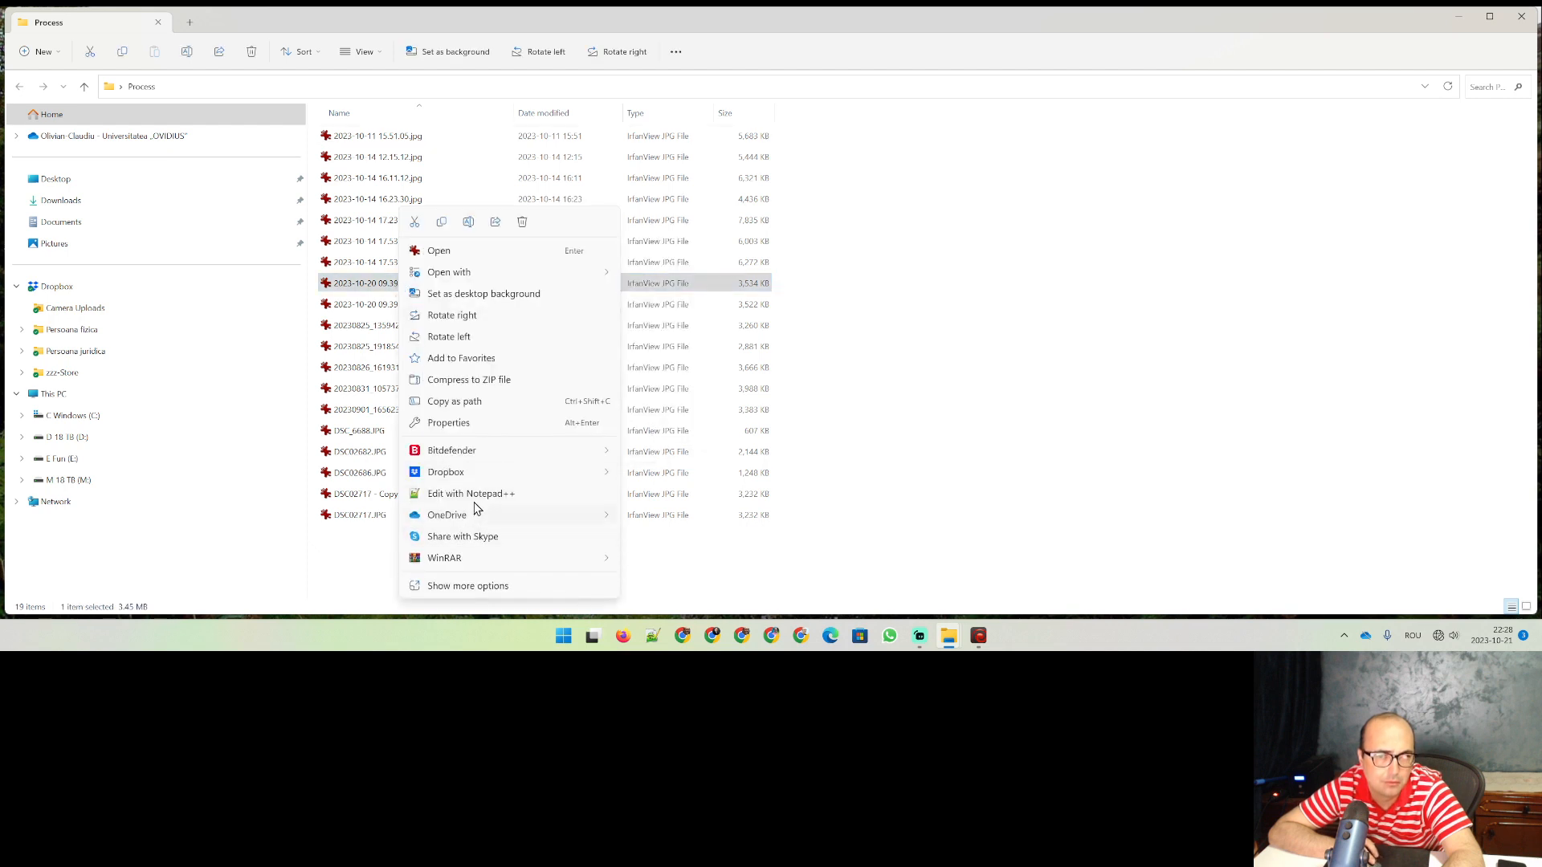
{"action": "left_click", "coordinate": [485, 585]}
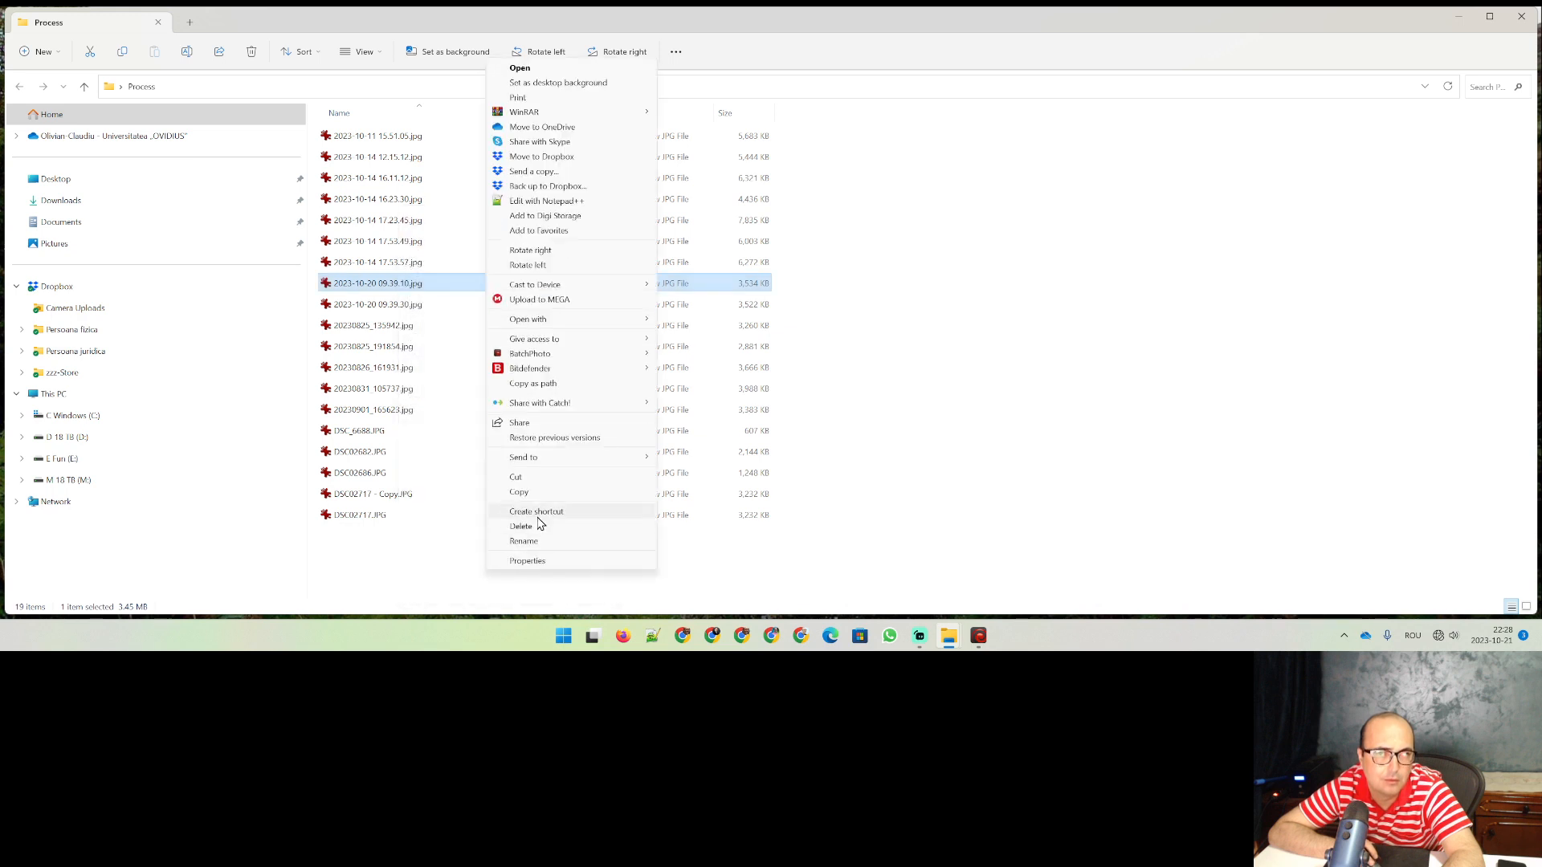
{"action": "mouse_move", "coordinate": [572, 355]}
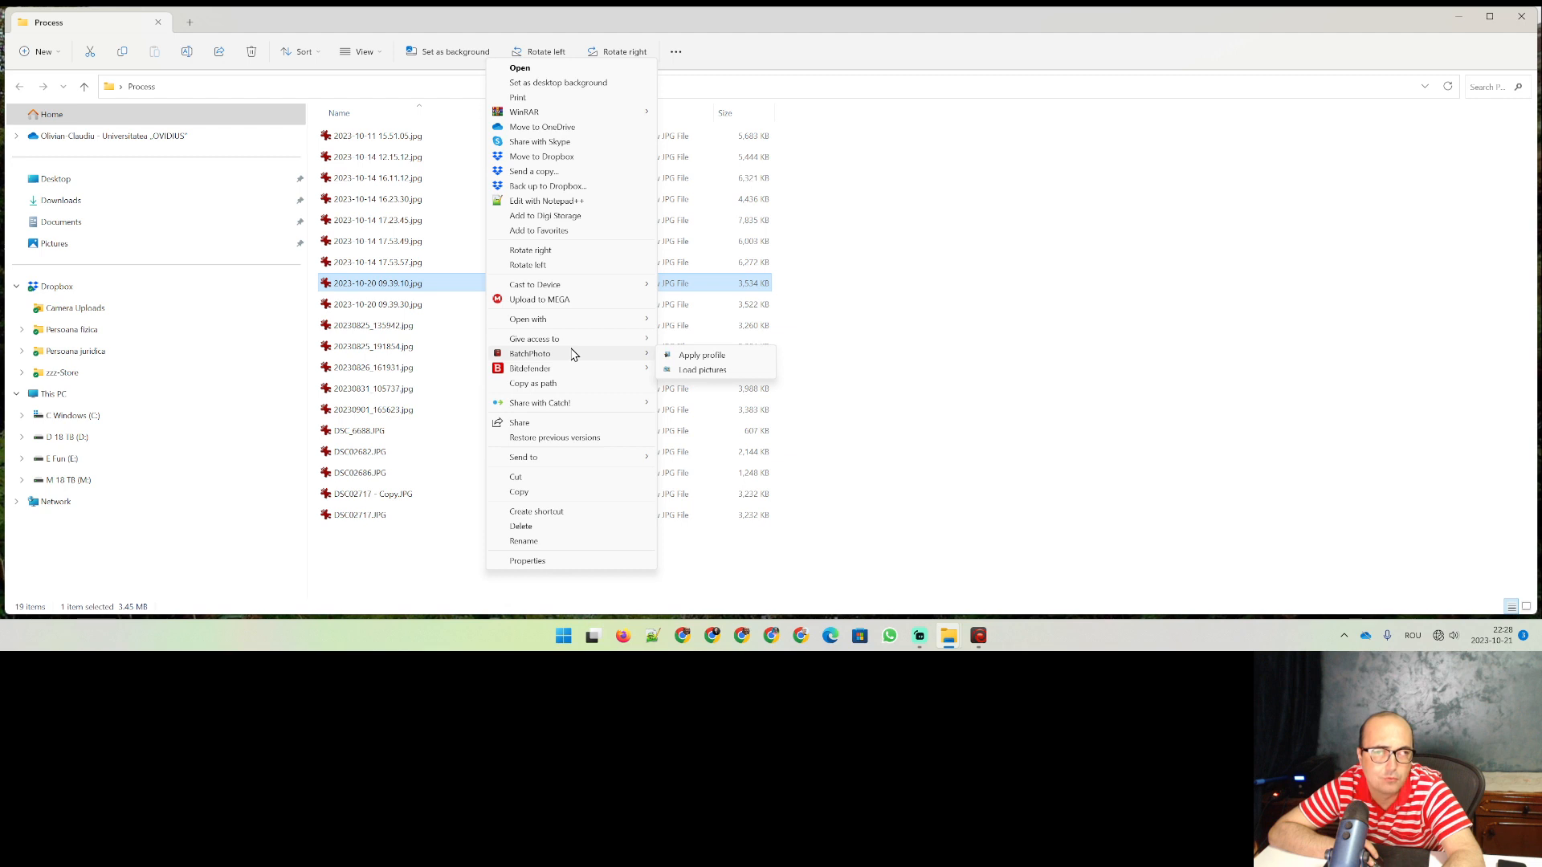
{"action": "left_click", "coordinate": [701, 373]}
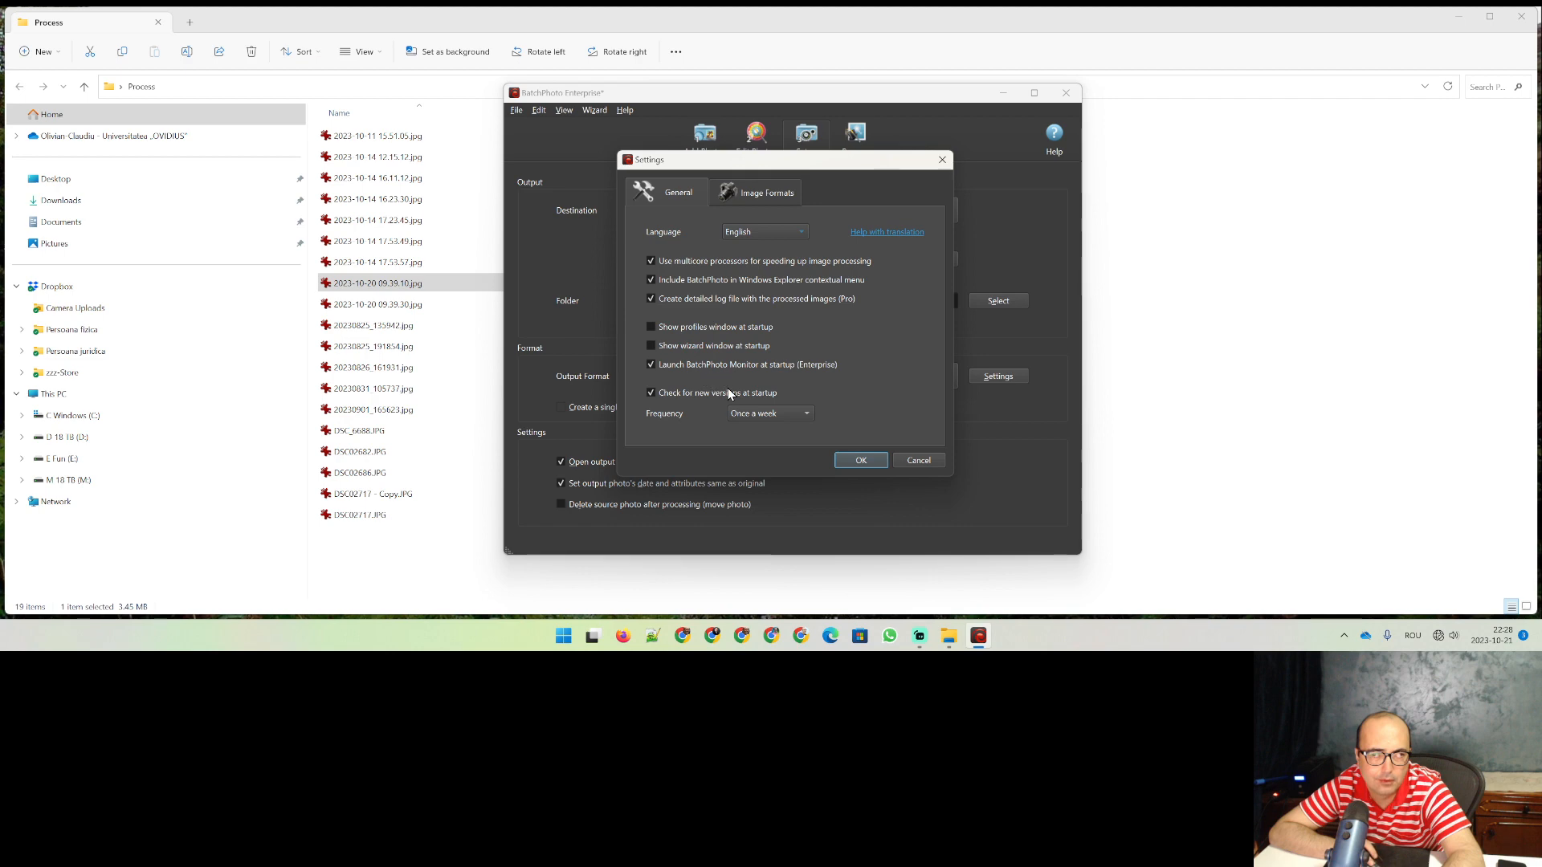
Step: Disable launching BatchPhoto Monitor at startup and set the check for new versions at startup to once a month
{"action": "left_click", "coordinate": [677, 364]}
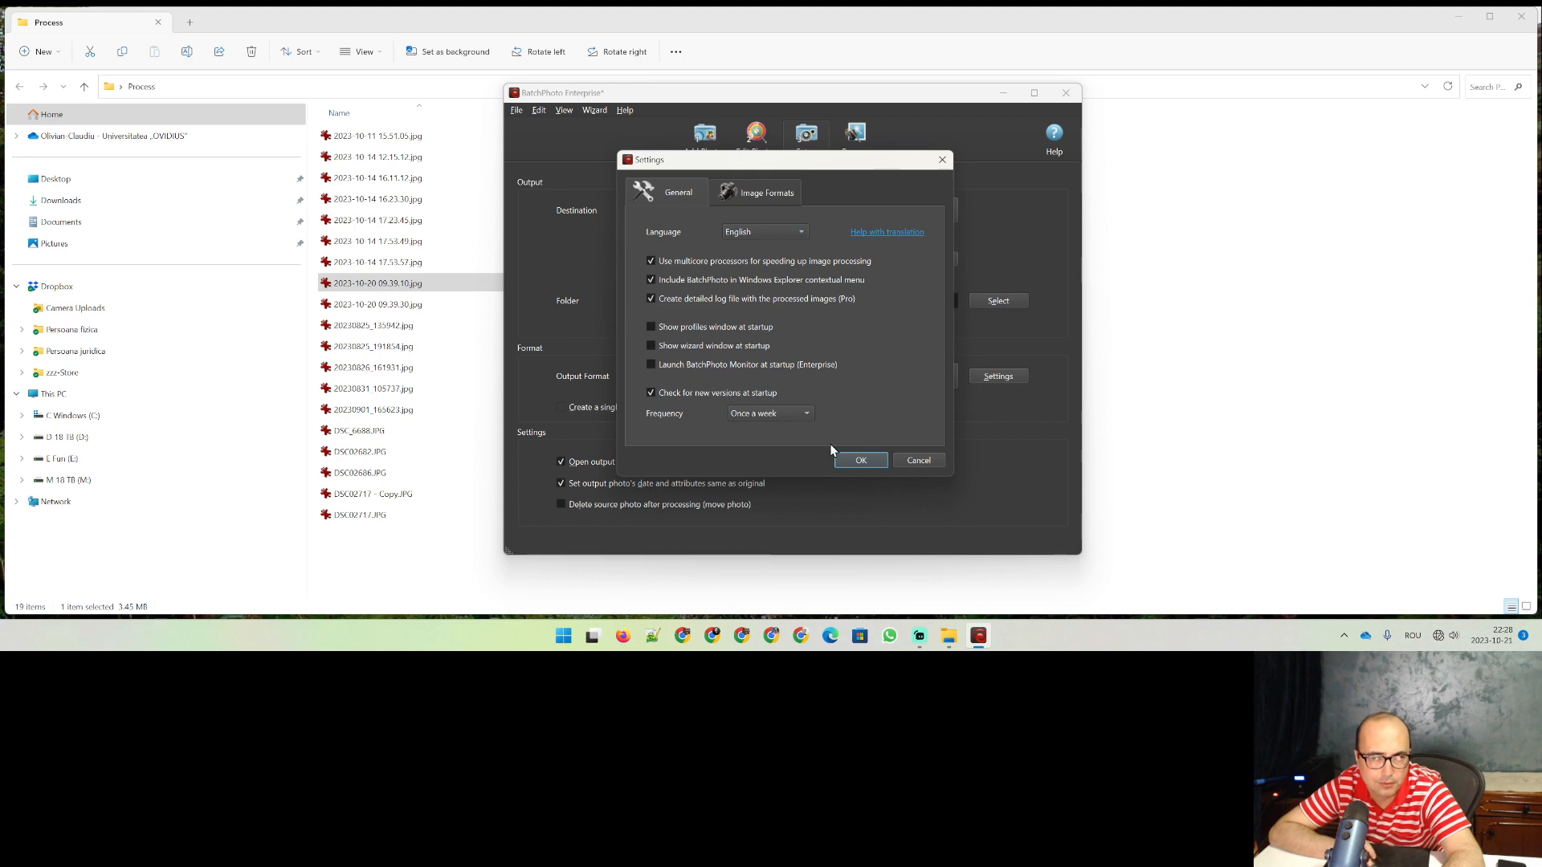
{"action": "left_click", "coordinate": [697, 391]}
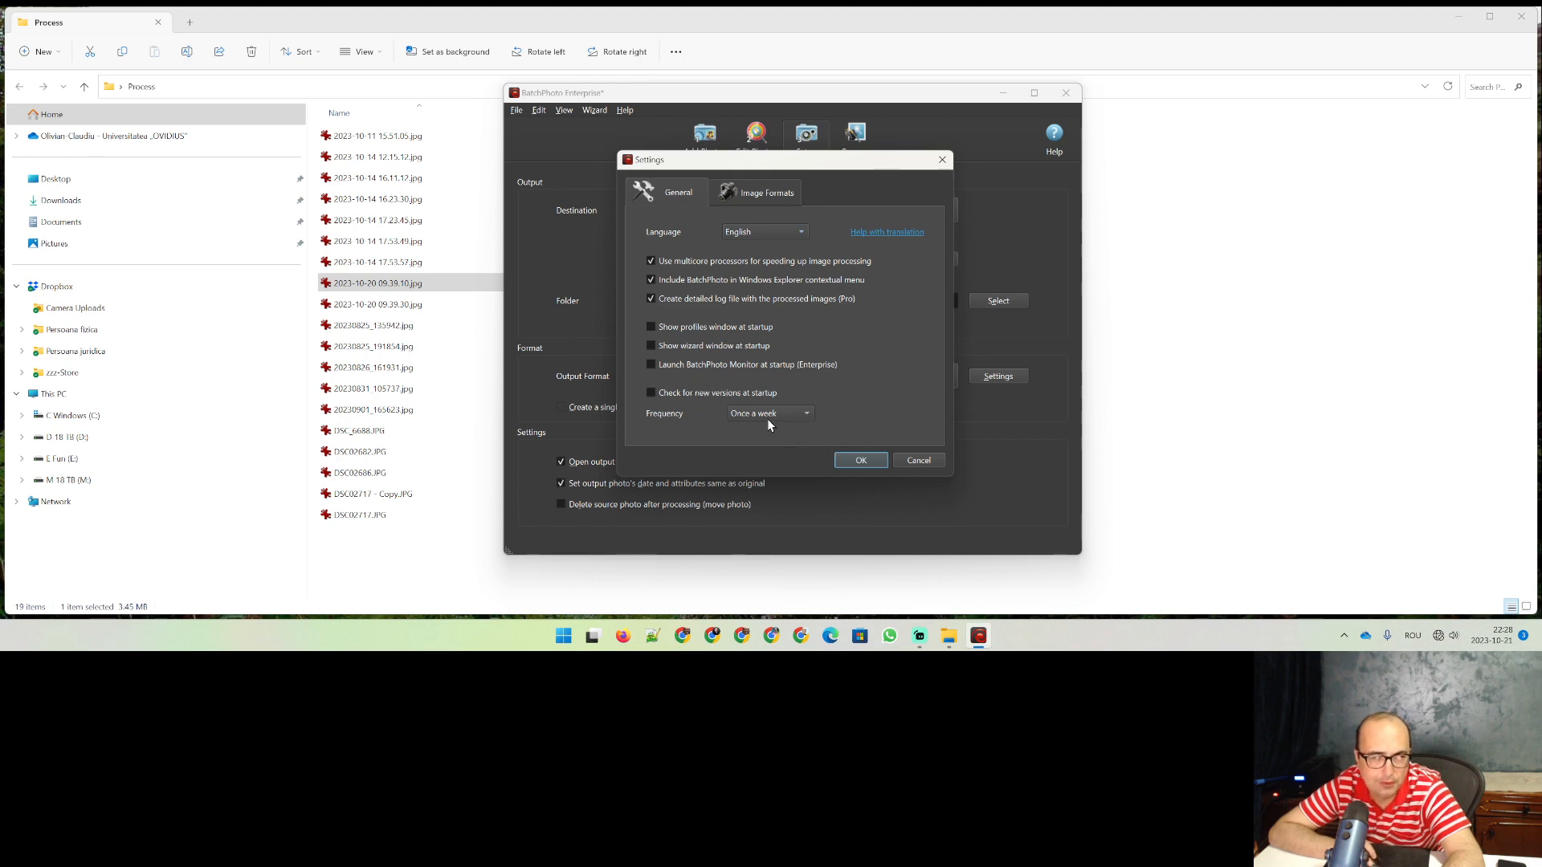
{"action": "left_click", "coordinate": [701, 391]}
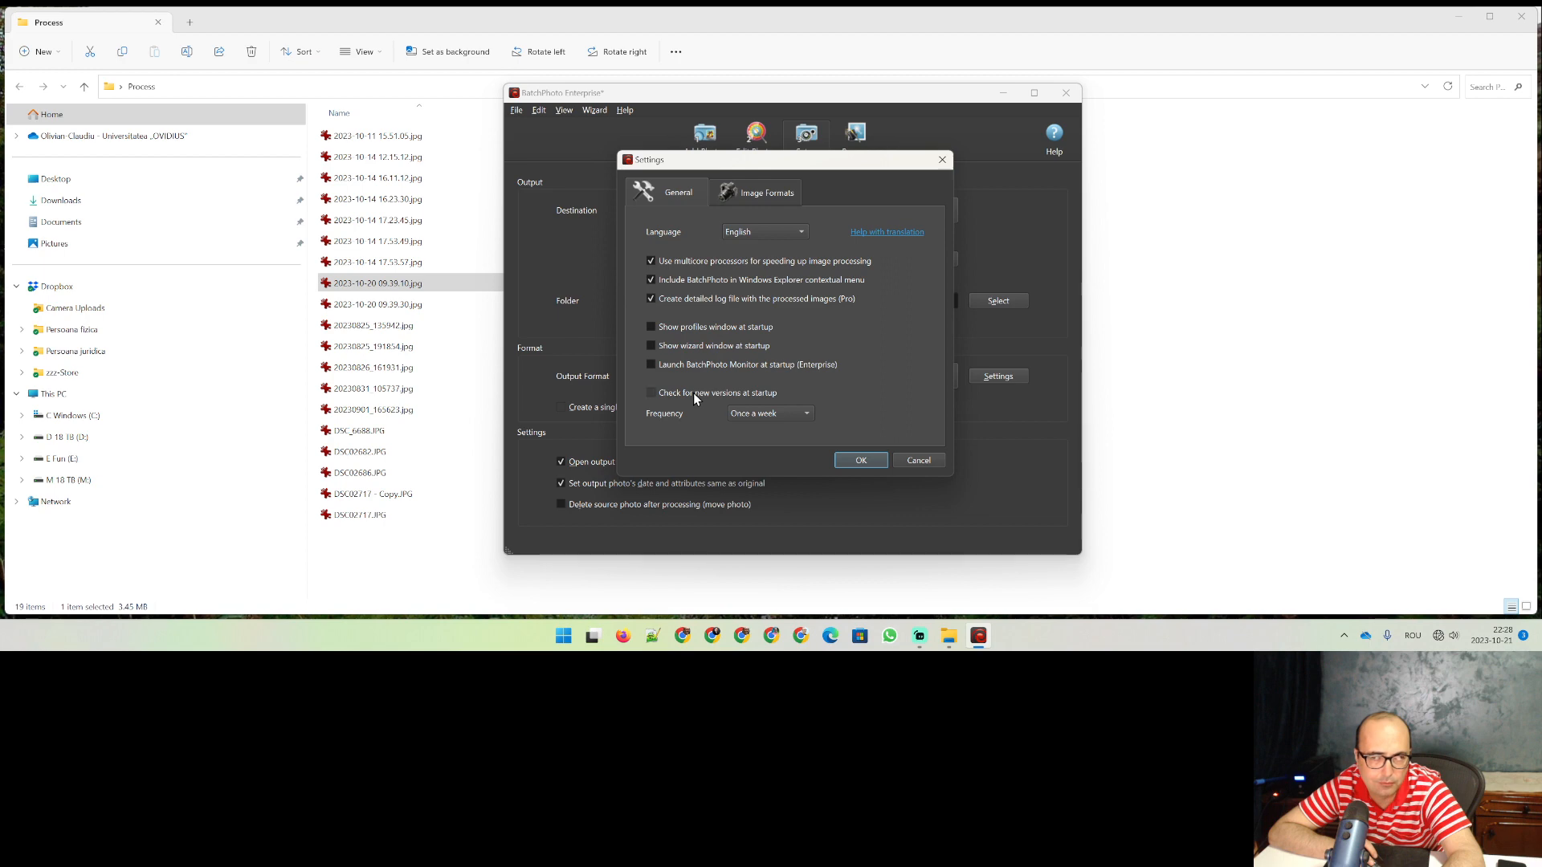
{"action": "left_click", "coordinate": [692, 392]}
{"action": "left_click", "coordinate": [783, 415]}
{"action": "left_click", "coordinate": [774, 446]}
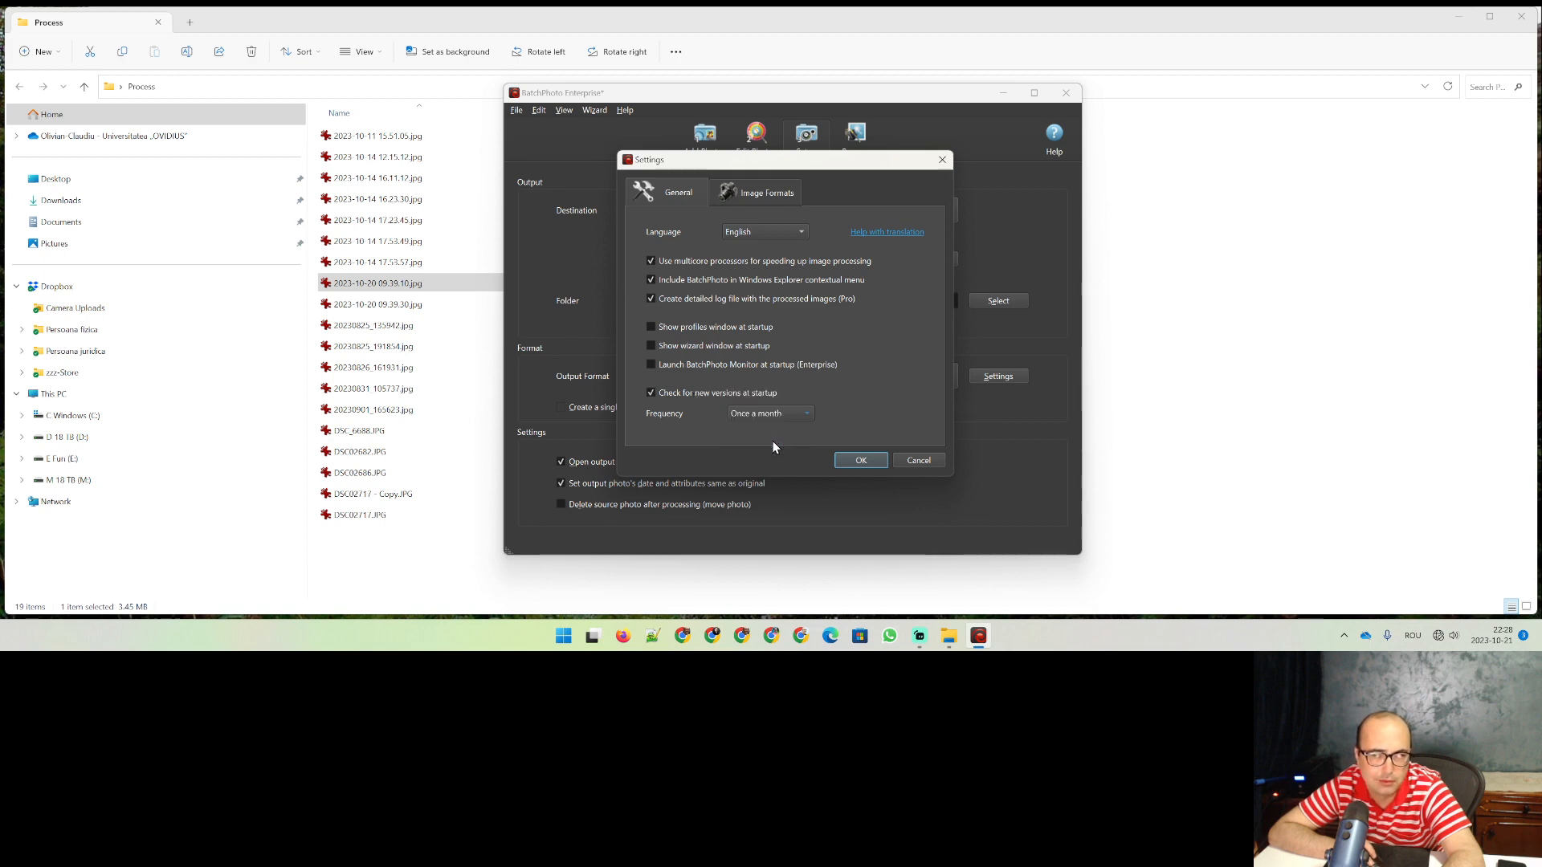
Step: Review the layer configuration, demosaicing, white balance and highlights choices for image formats without changing them, and confirm the settings
{"action": "left_click", "coordinate": [747, 201]}
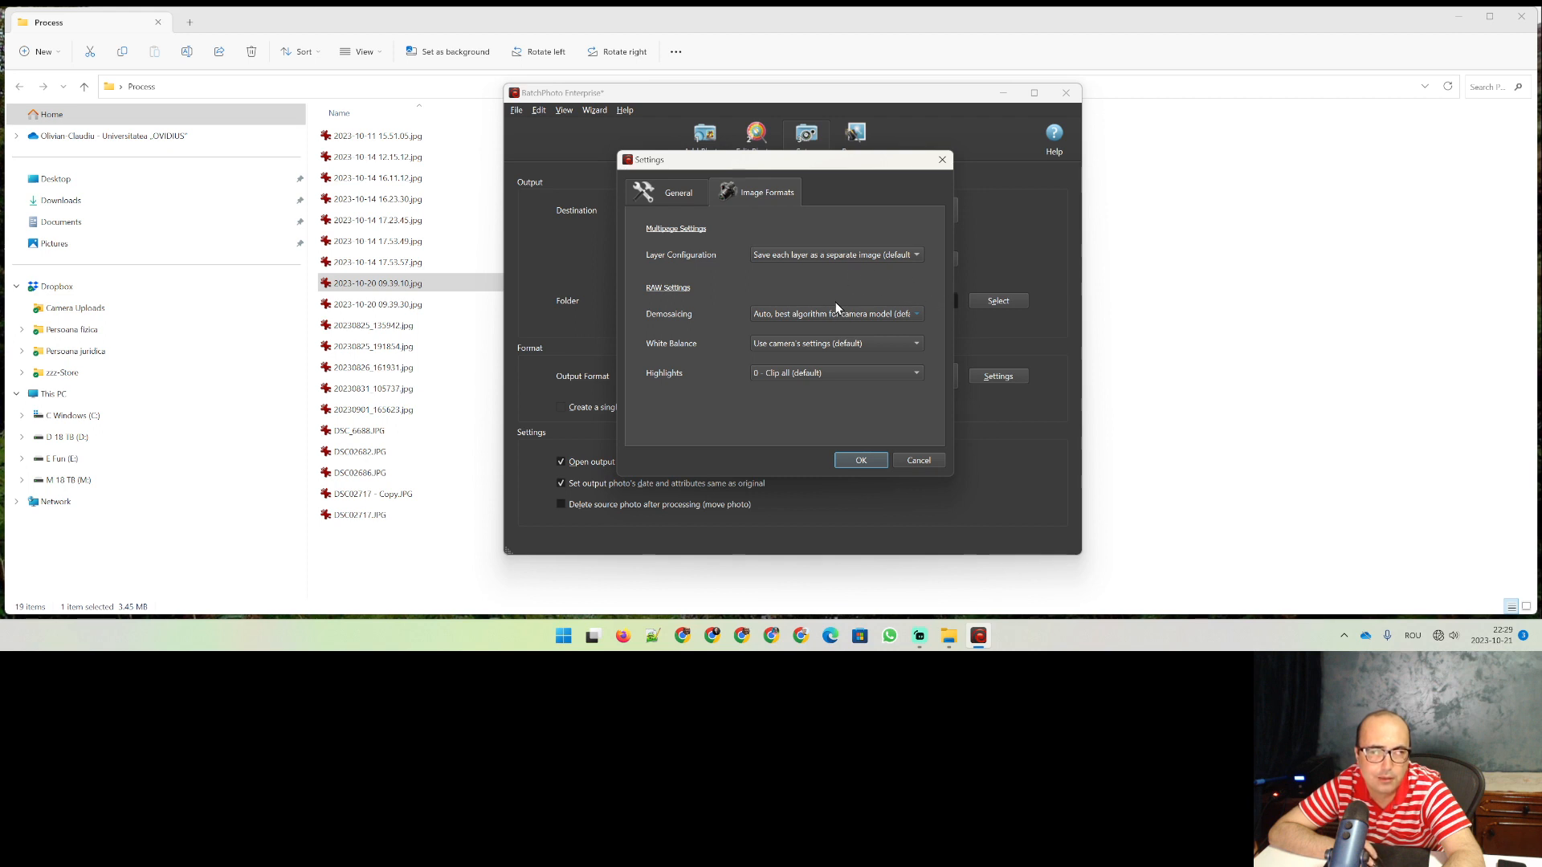
{"action": "left_click", "coordinate": [841, 256]}
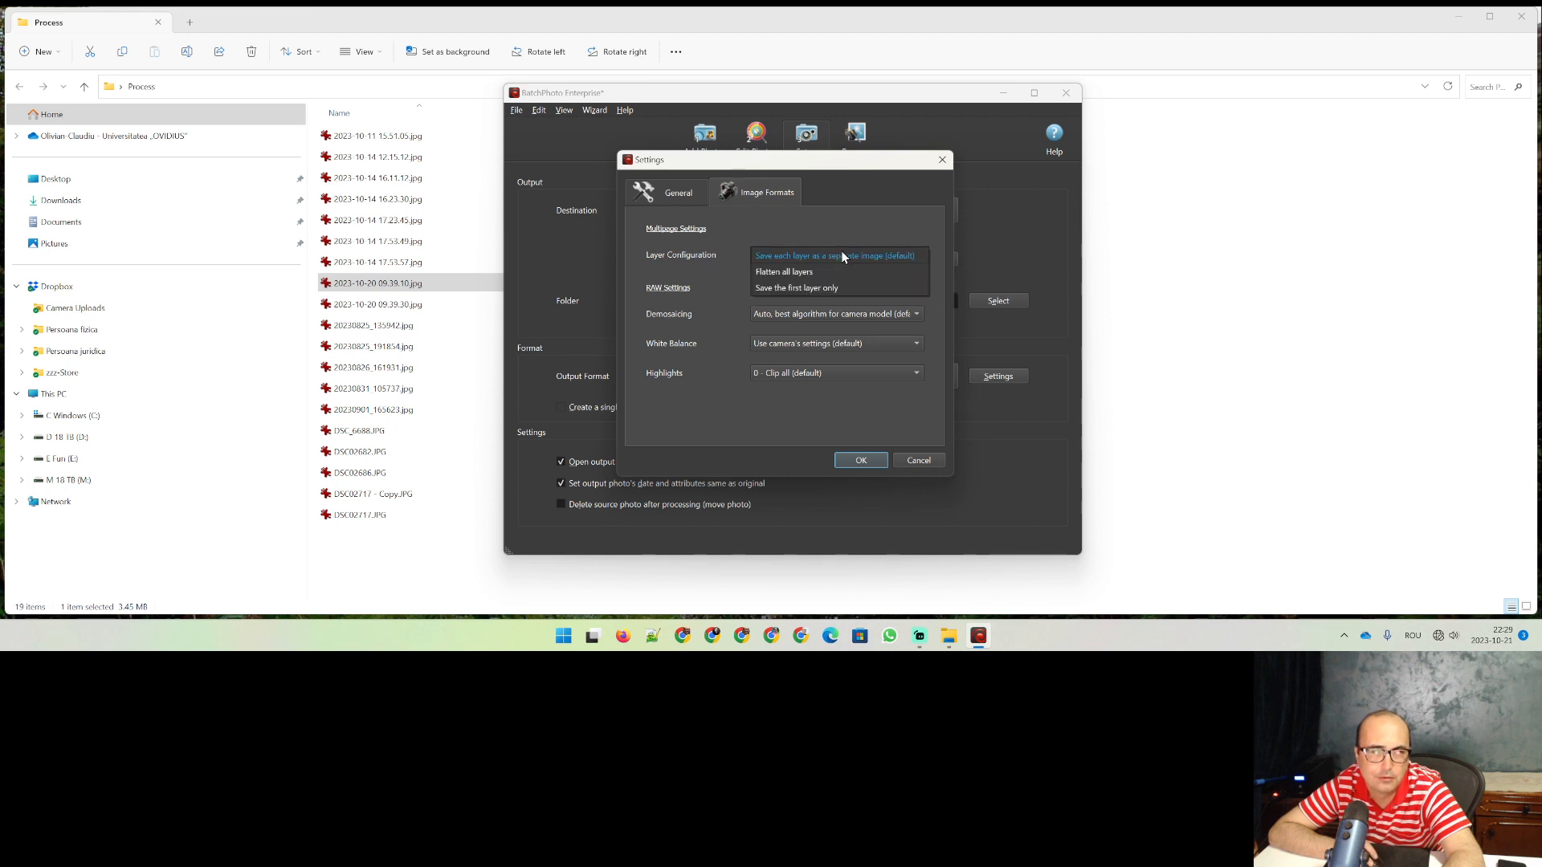
{"action": "left_click", "coordinate": [841, 255]}
{"action": "left_click", "coordinate": [841, 314]}
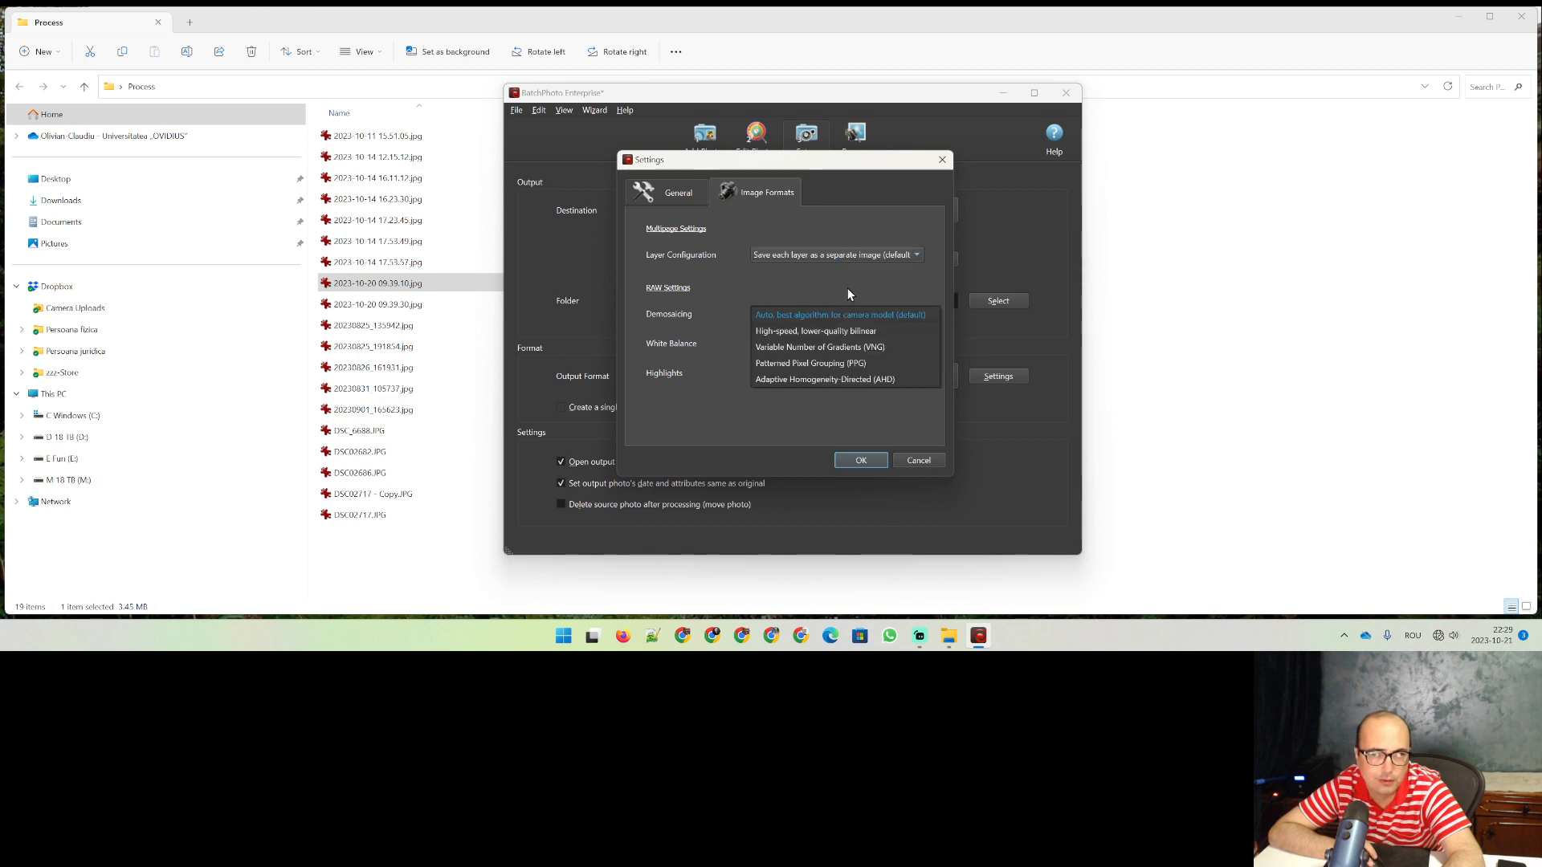
{"action": "left_click", "coordinate": [846, 287]}
{"action": "left_click", "coordinate": [811, 345]}
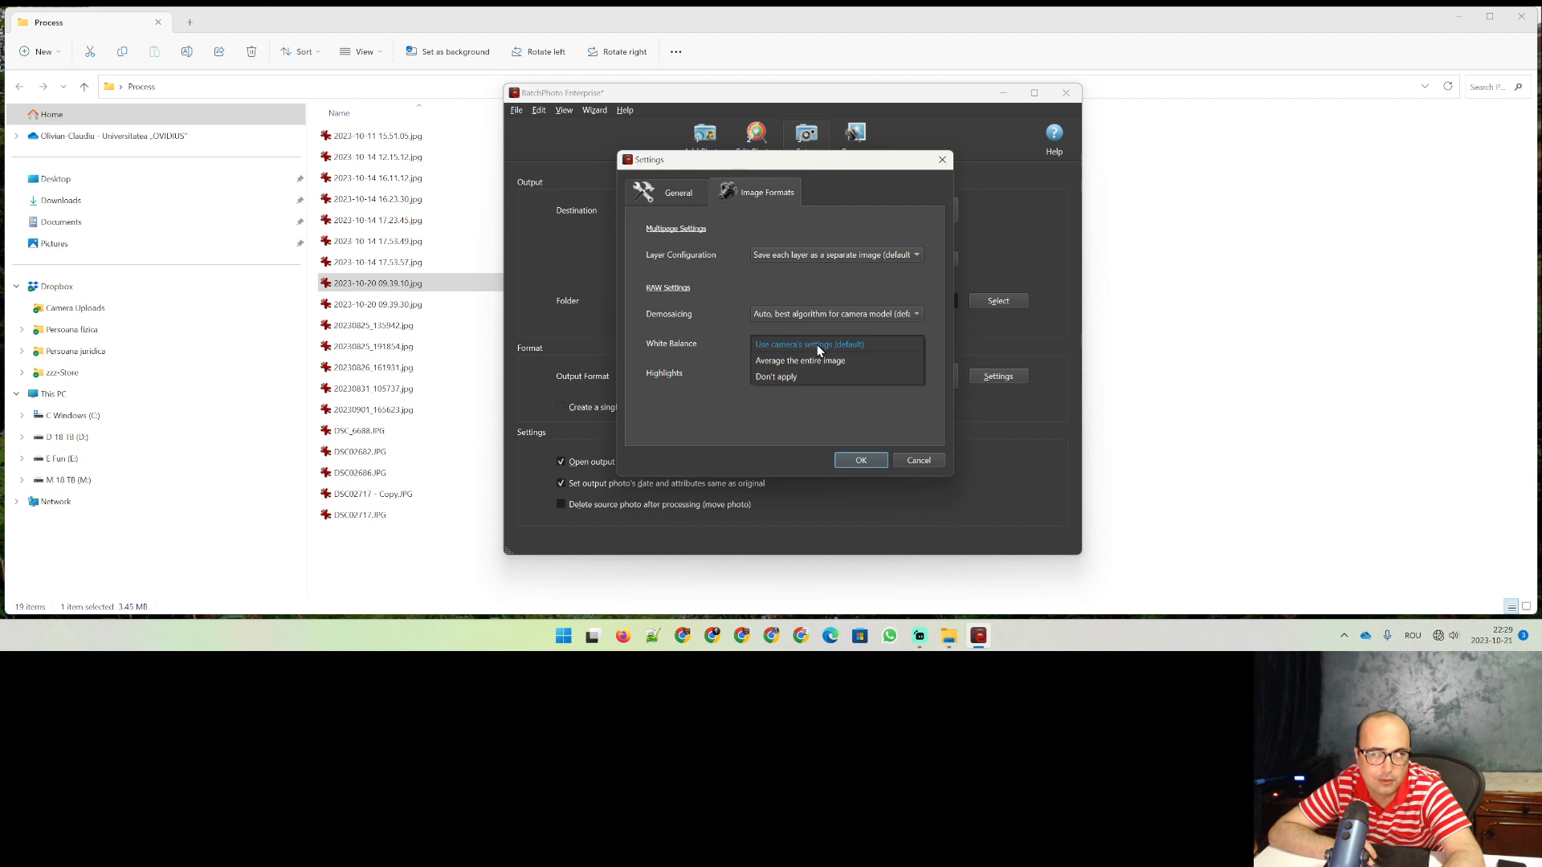
{"action": "left_click", "coordinate": [834, 337]}
{"action": "left_click", "coordinate": [803, 370]}
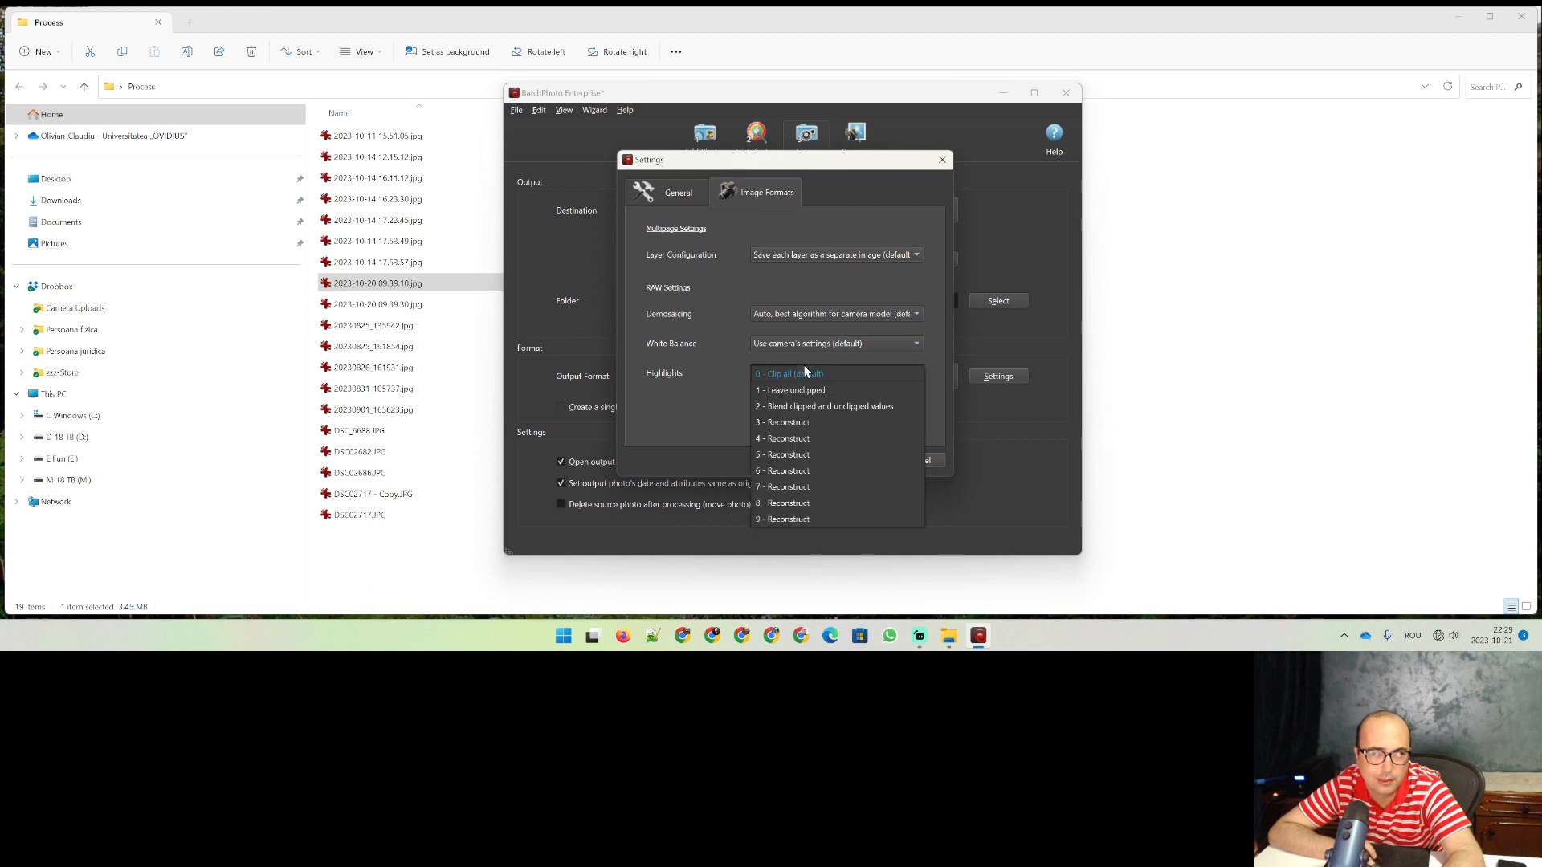
{"action": "left_click", "coordinate": [804, 365]}
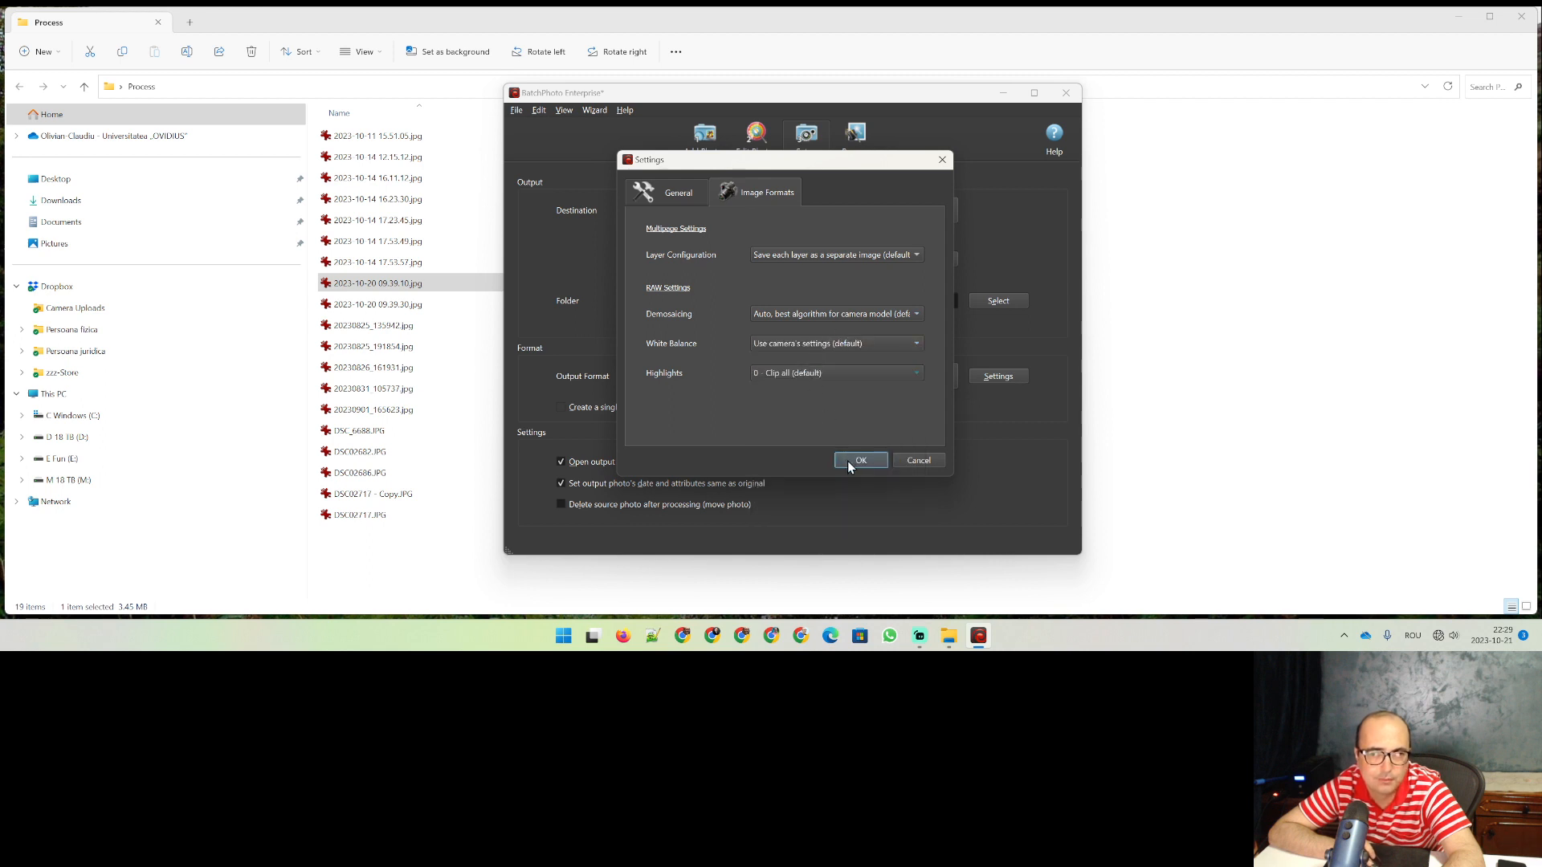
{"action": "left_click", "coordinate": [848, 456]}
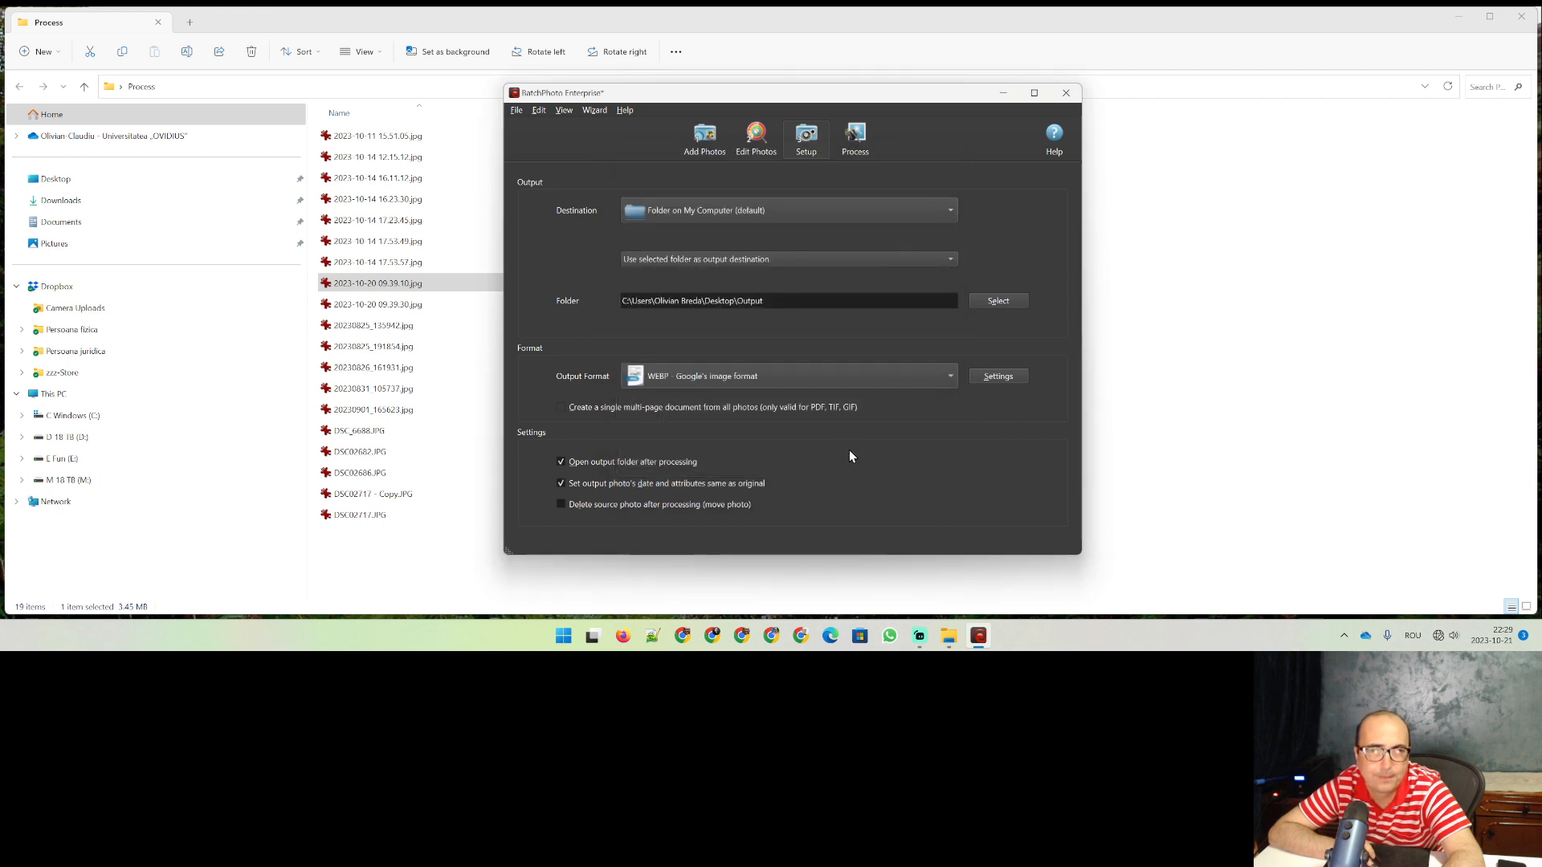
Step: Exit BatchPhoto, turn off the prompt to save settings and save the project to the Desktop as project.bpp
{"action": "left_click", "coordinate": [1066, 93]}
{"action": "left_click", "coordinate": [711, 355]}
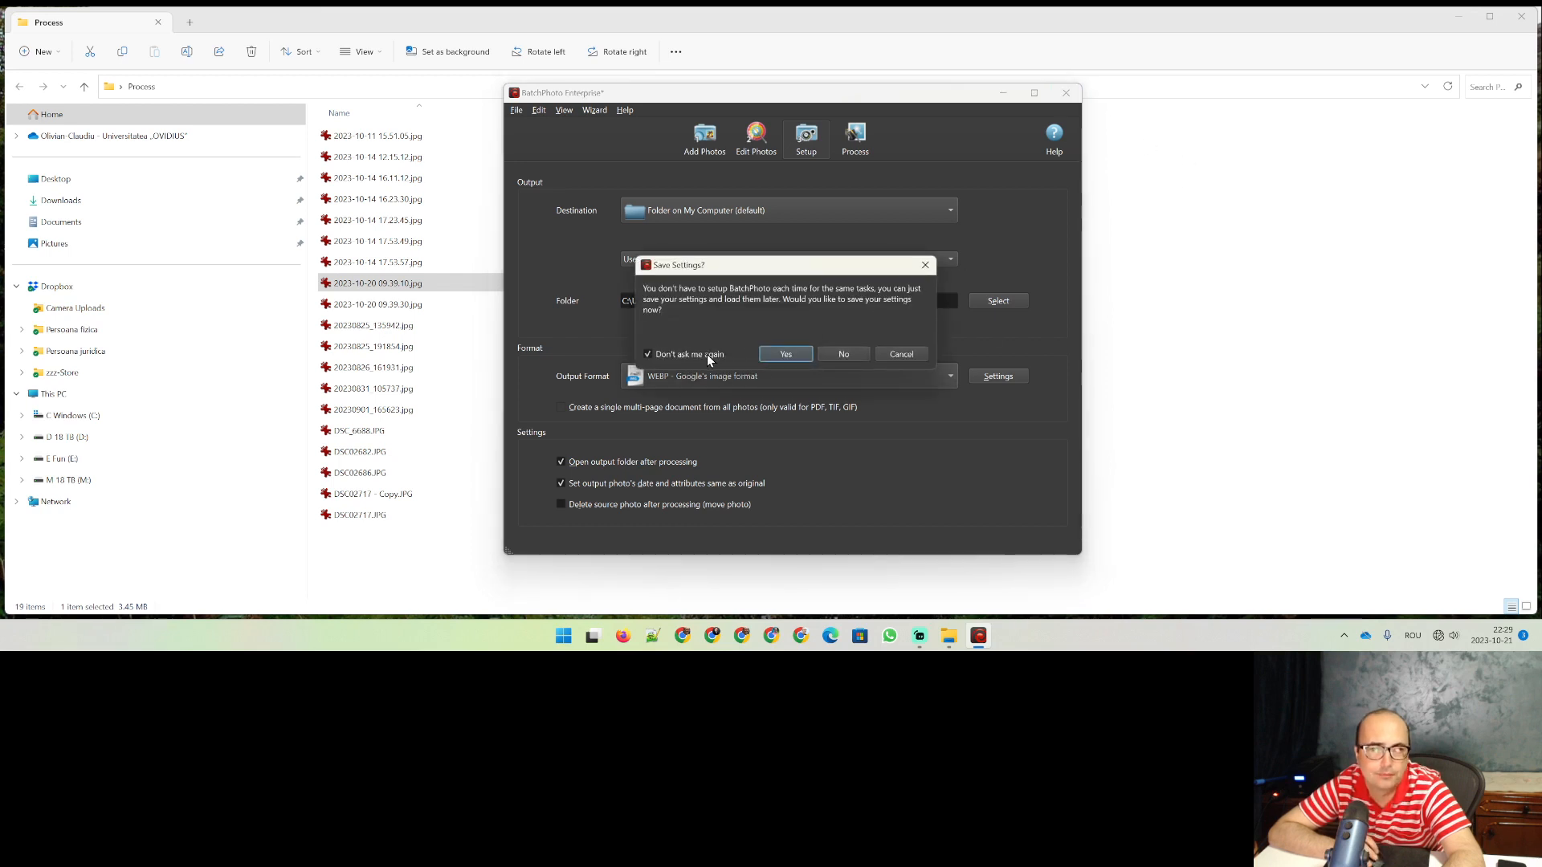
{"action": "left_click", "coordinate": [796, 353]}
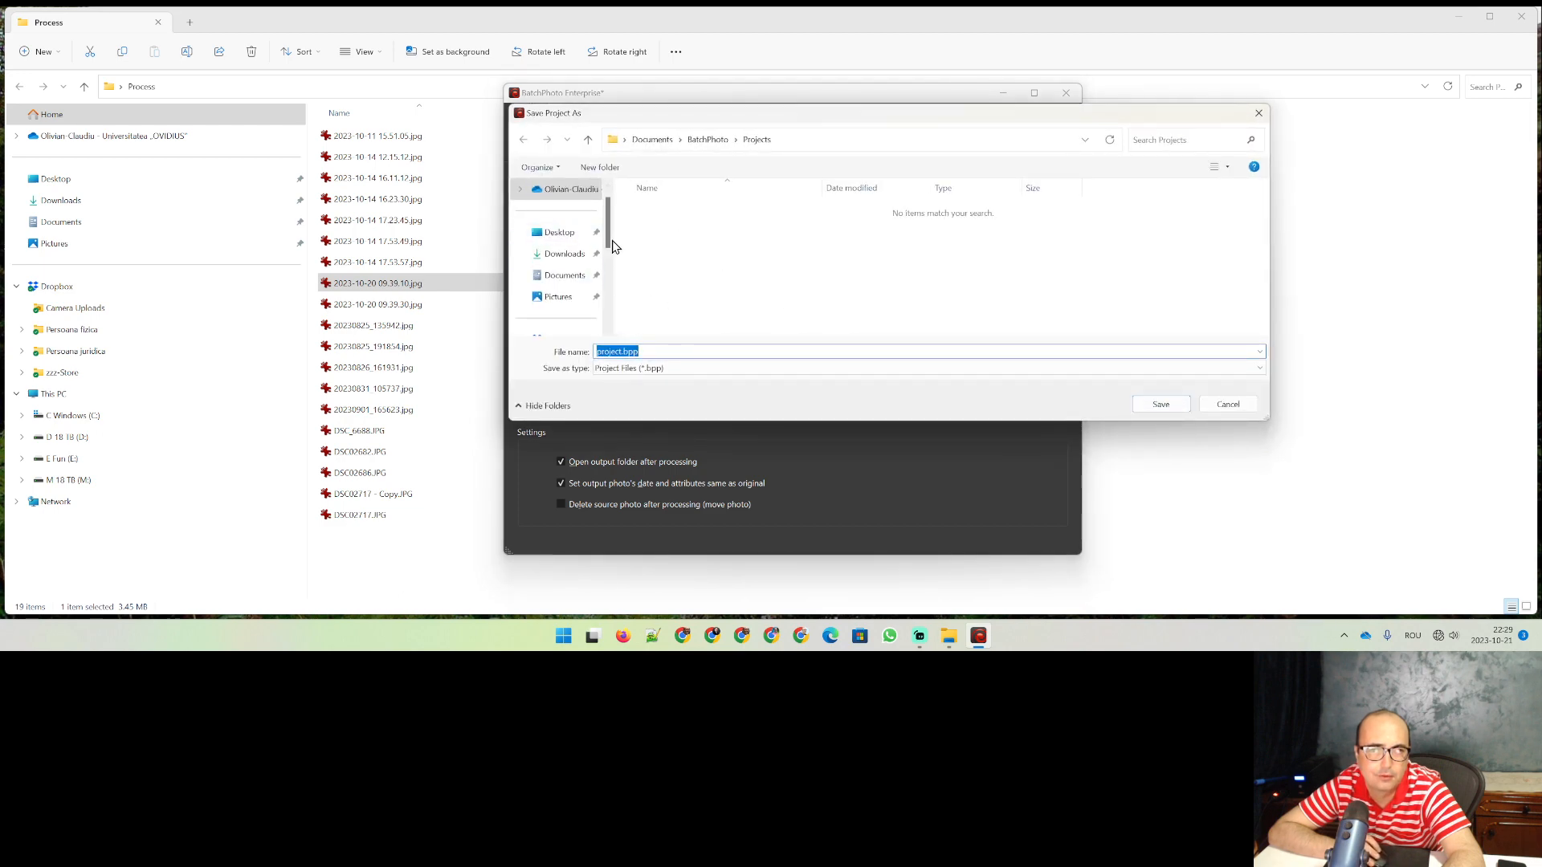
{"action": "left_click", "coordinate": [560, 232]}
{"action": "left_click", "coordinate": [1159, 403]}
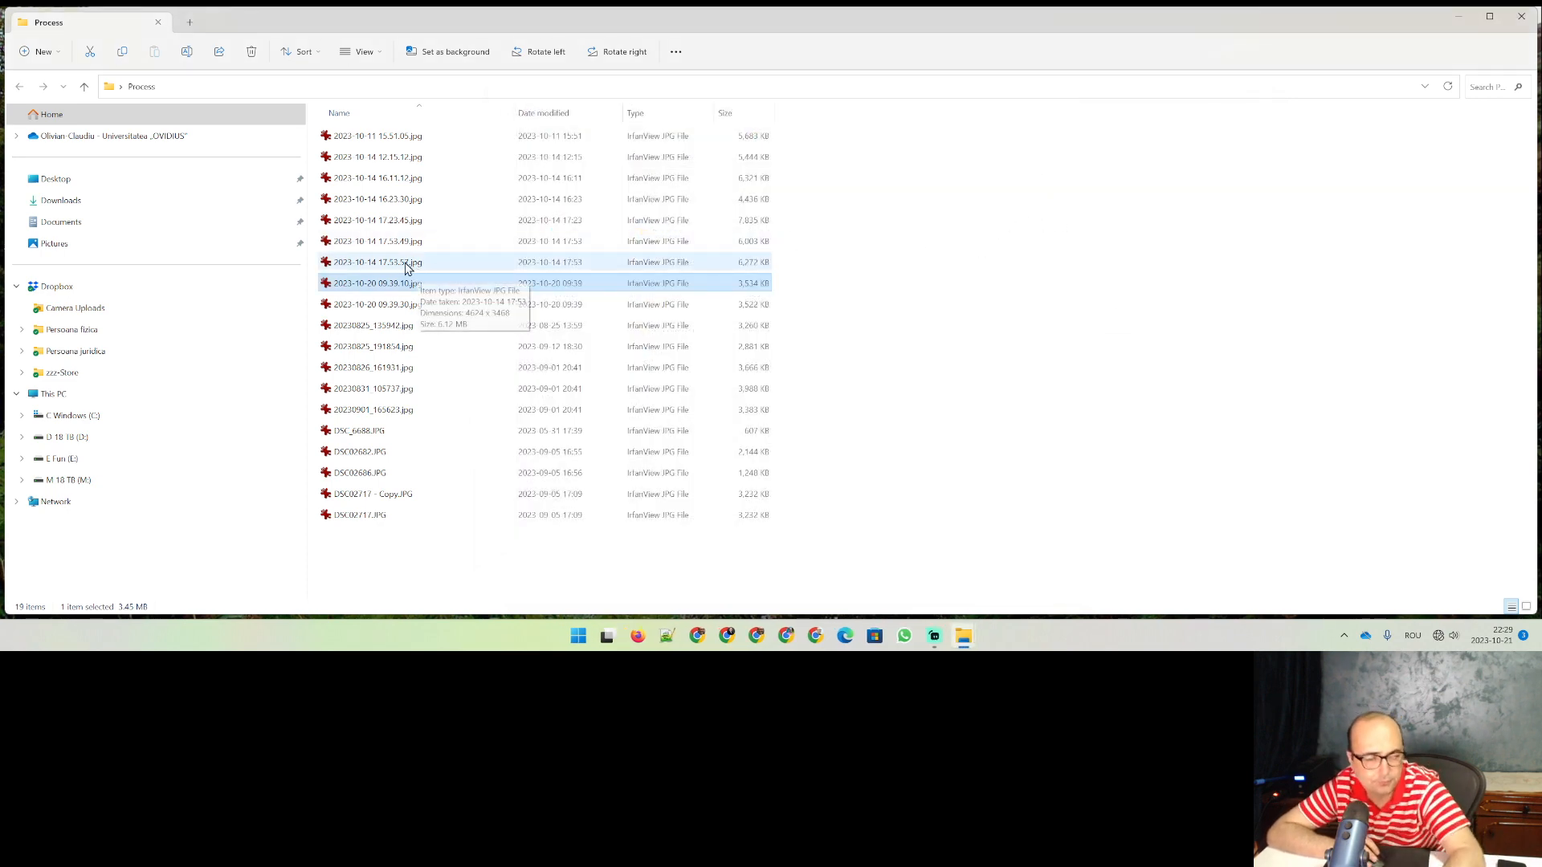
Step: Open the Output folder from the desktop and view its first processed photo in full screen
{"action": "key", "text": "super+d"}
{"action": "double_click", "coordinate": [25, 289]}
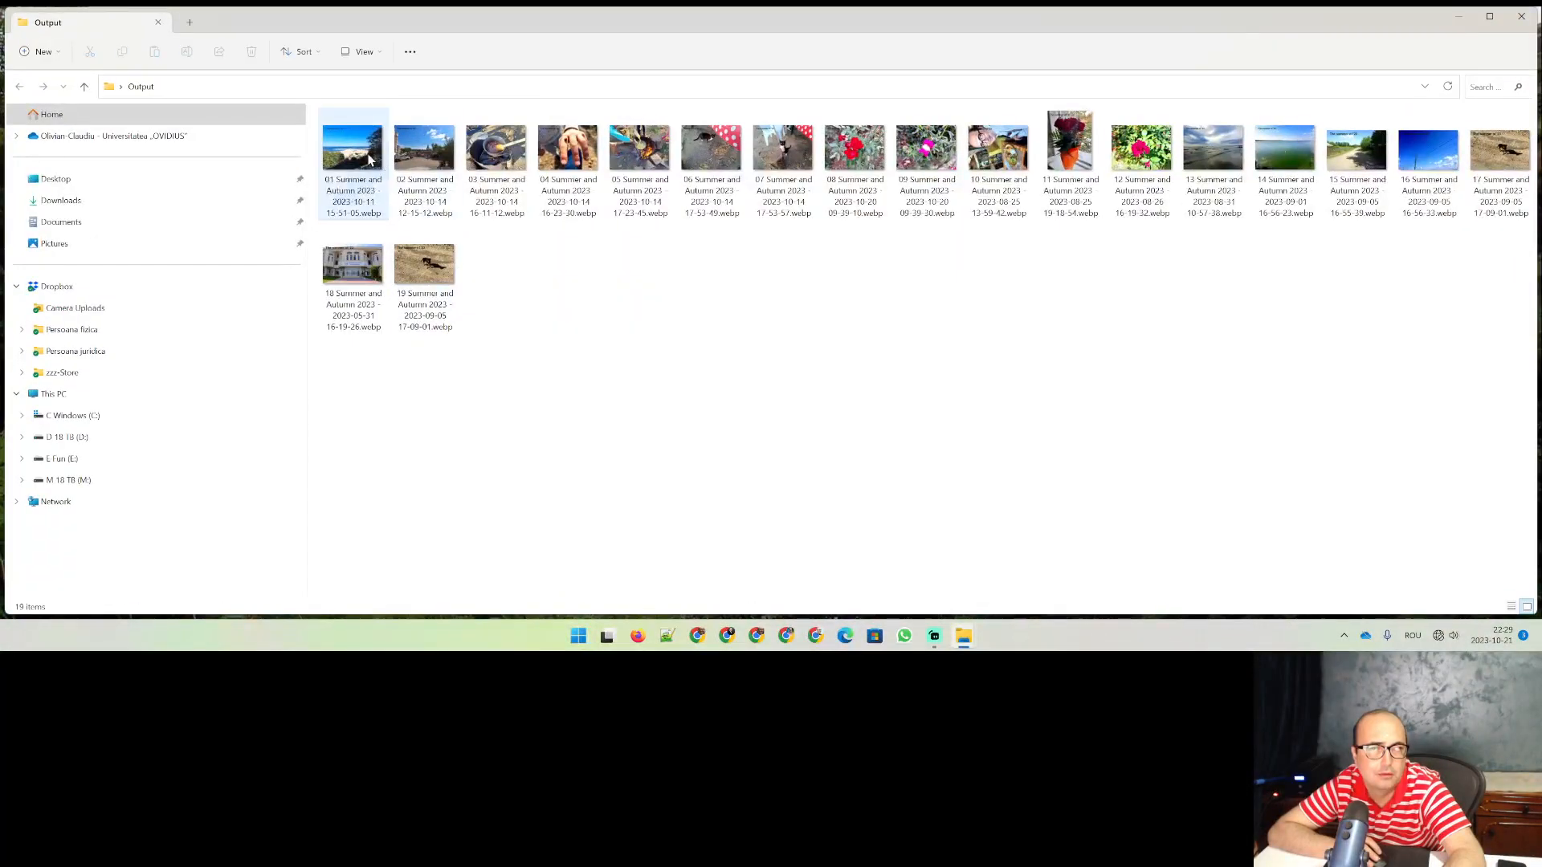
{"action": "double_click", "coordinate": [370, 160]}
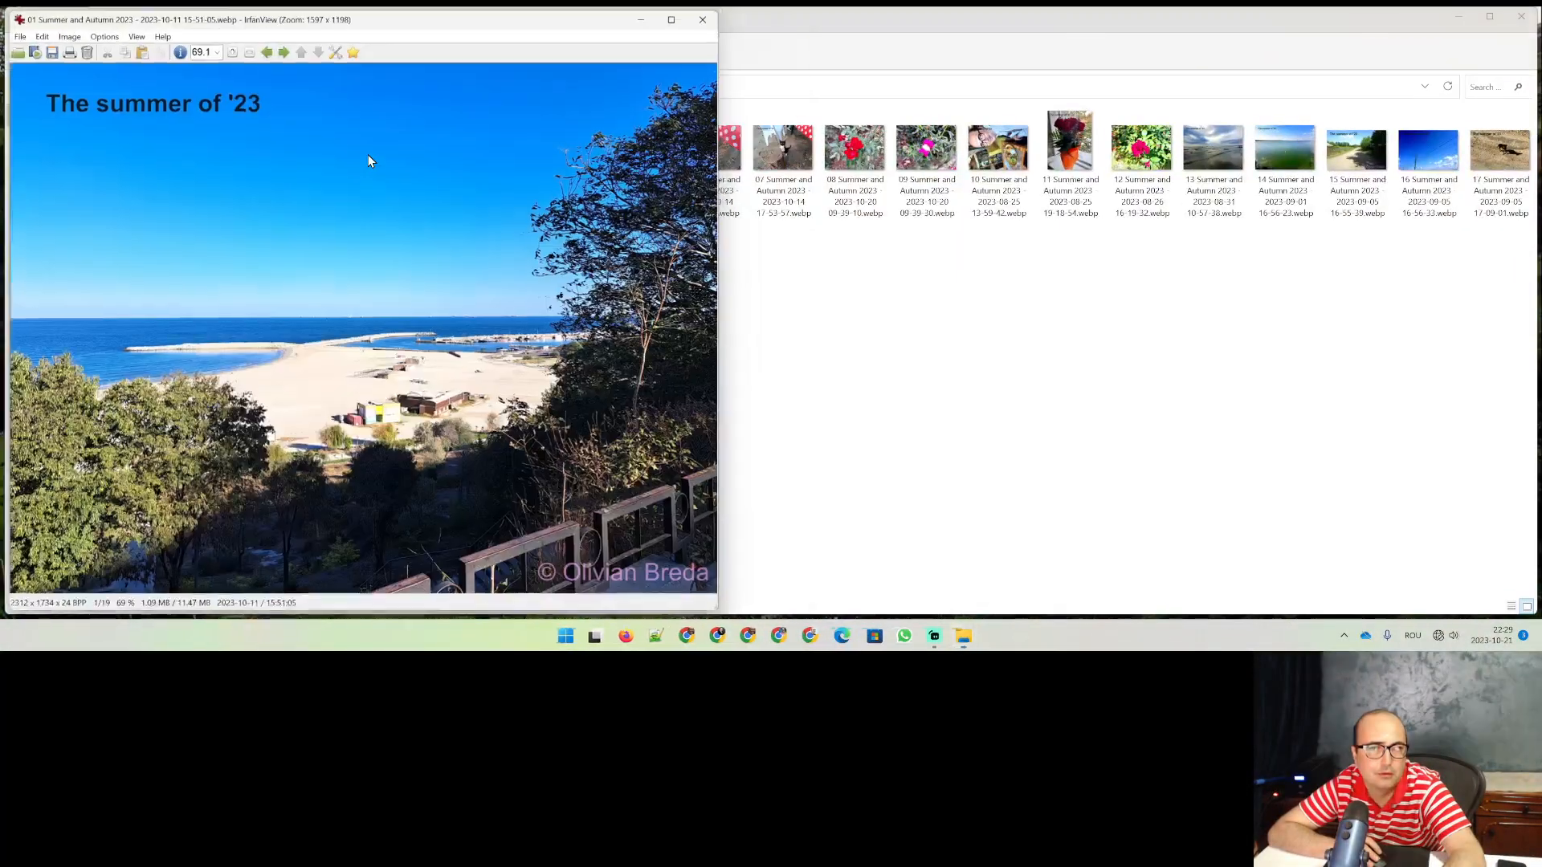
{"action": "double_click", "coordinate": [368, 156]}
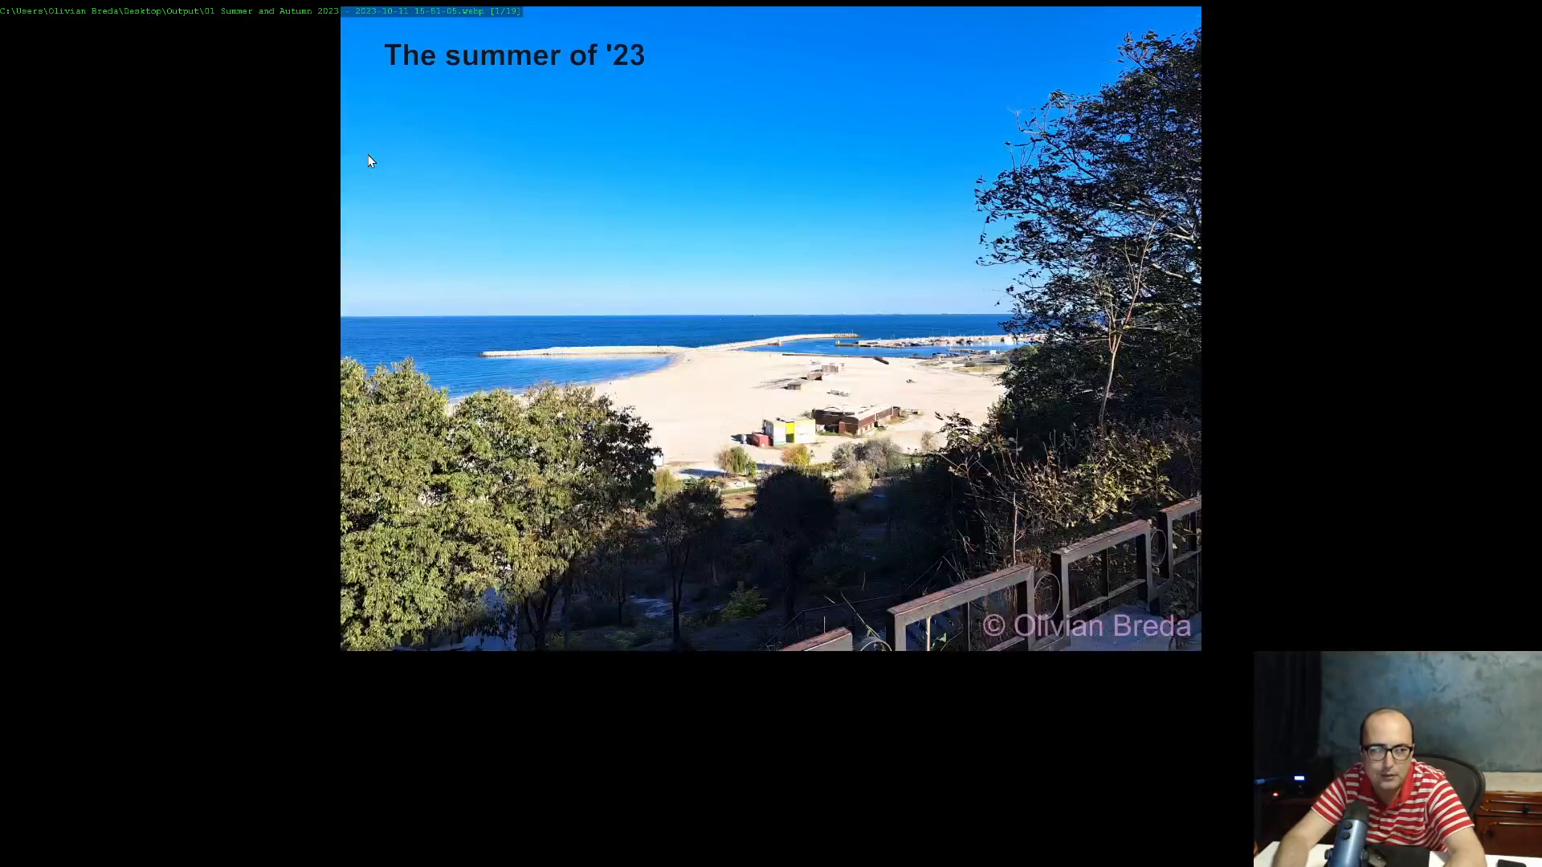
Step: Page through the processed WEBP photos in full screen up to number 15 to examine the captions and watermarks
{"action": "key", "text": "Right"}
{"action": "key", "text": "Right"}
{"action": "key", "text": "Right"}
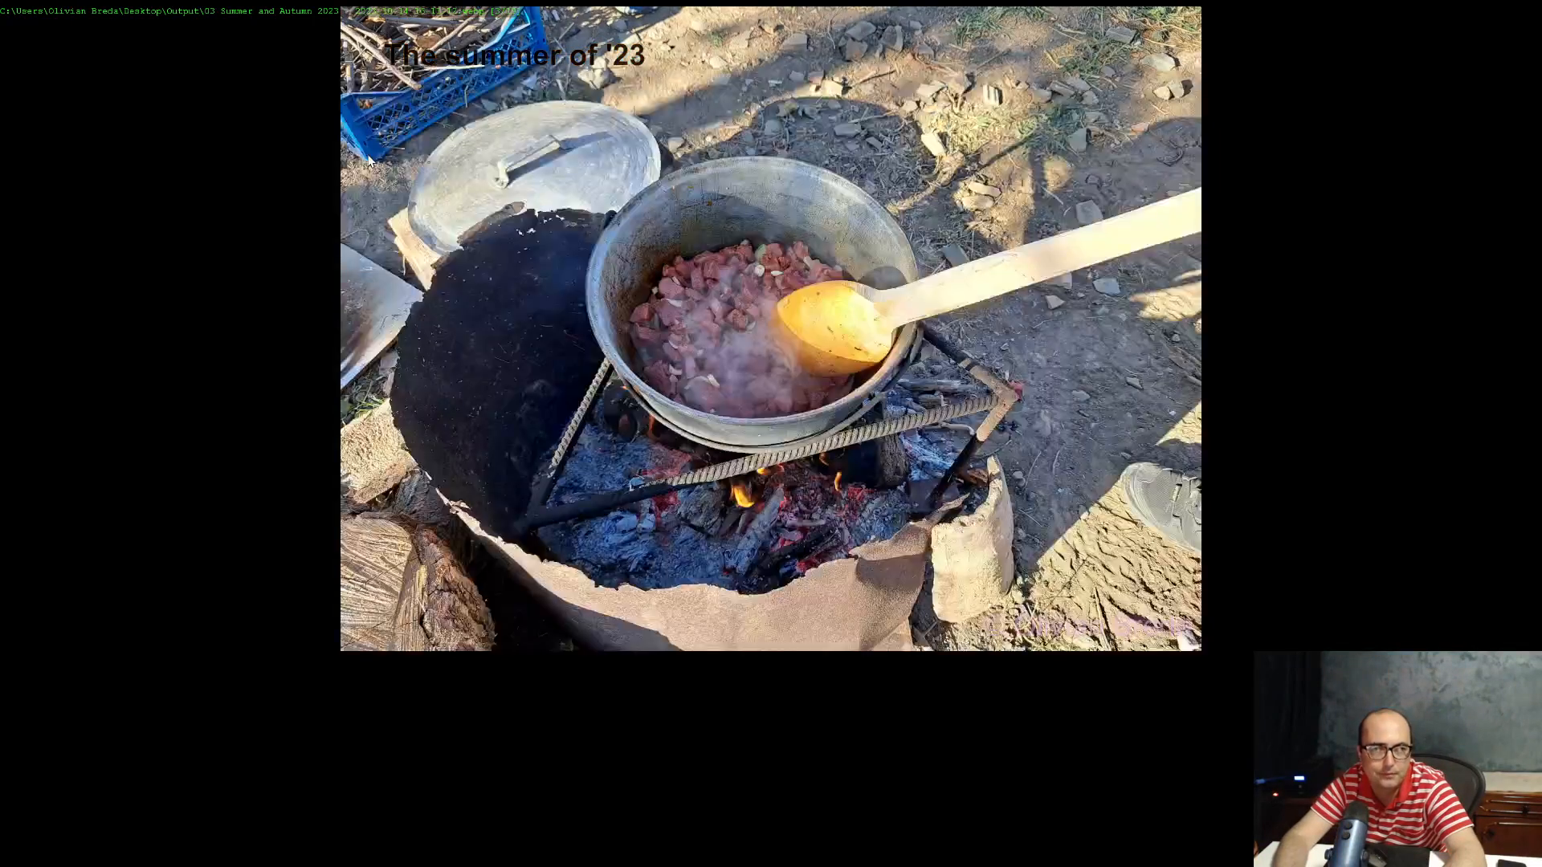
{"action": "key", "text": "Right"}
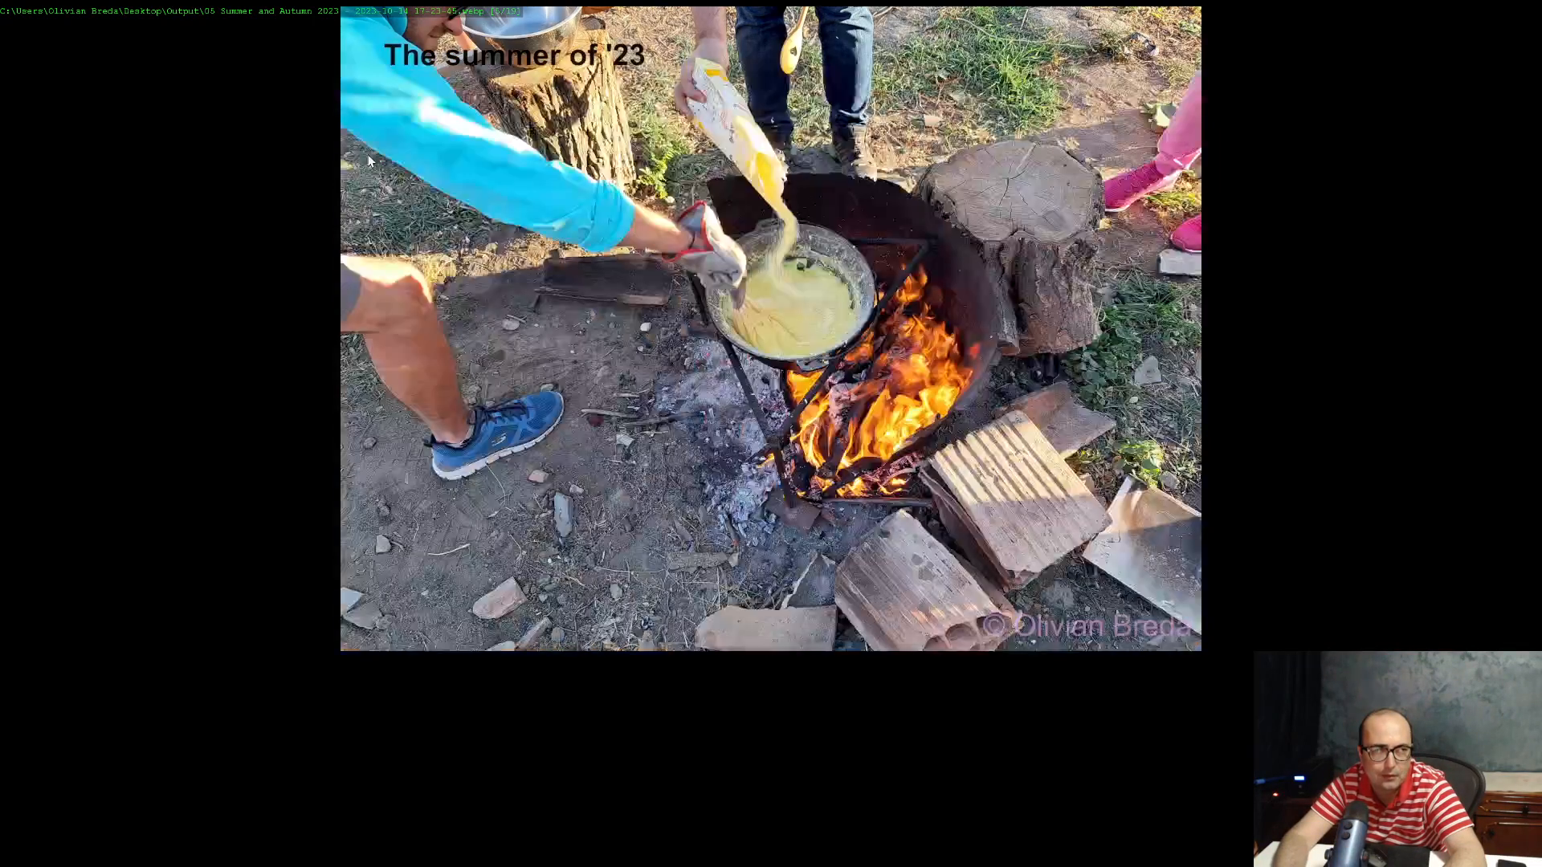
{"action": "key", "text": "Right"}
{"action": "key", "text": "Right"}
{"action": "key", "text": "Right"}
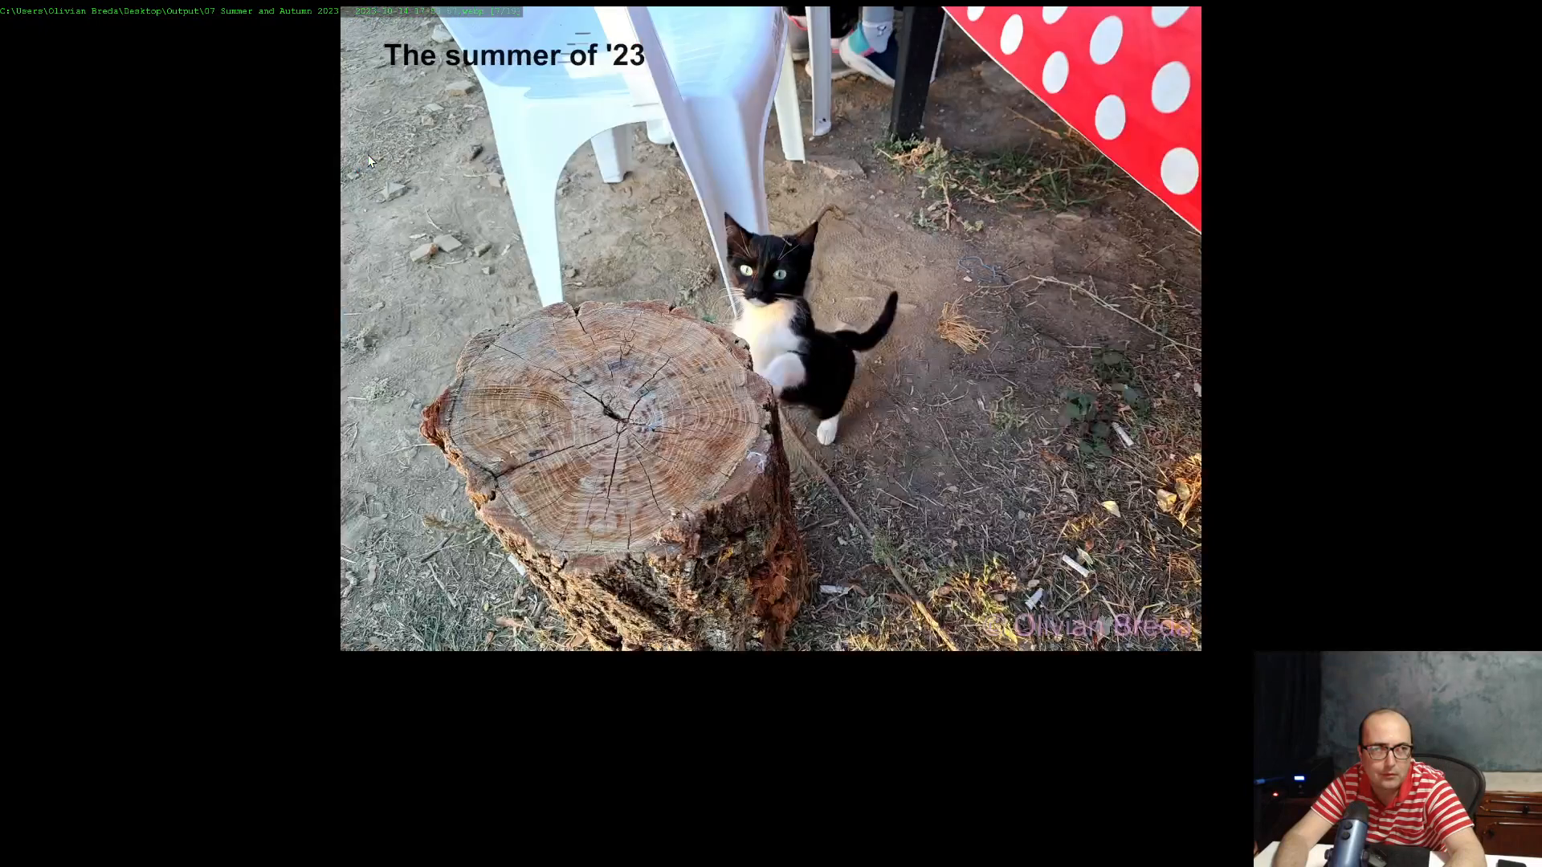
{"action": "key", "text": "Right"}
{"action": "key", "text": "Right"}
{"action": "key", "text": "Right"}
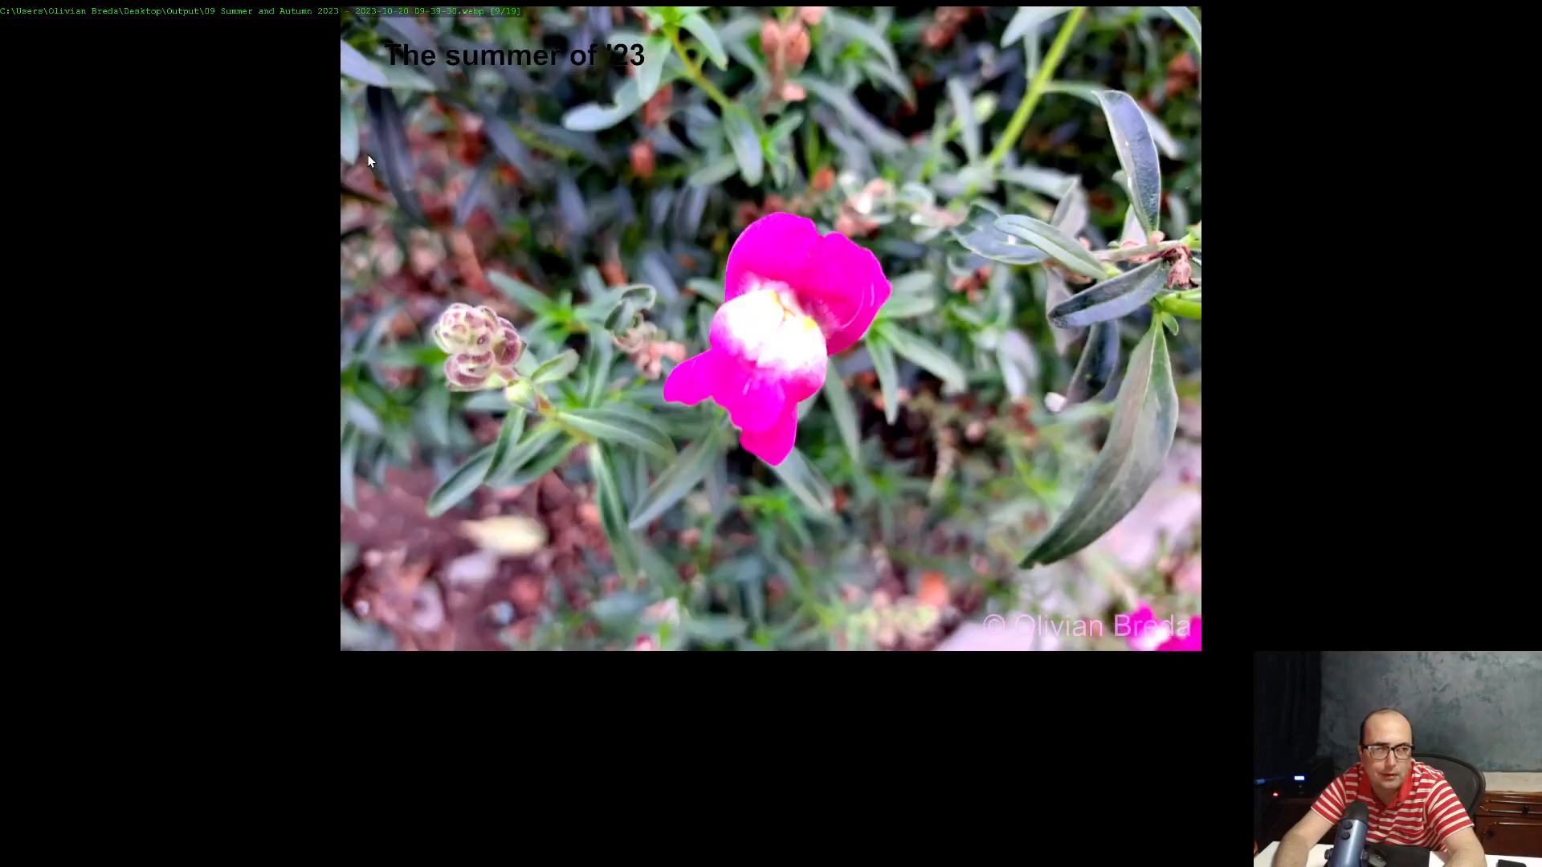
{"action": "key", "text": "Right"}
{"action": "key", "text": "Right"}
{"action": "key", "text": "Right"}
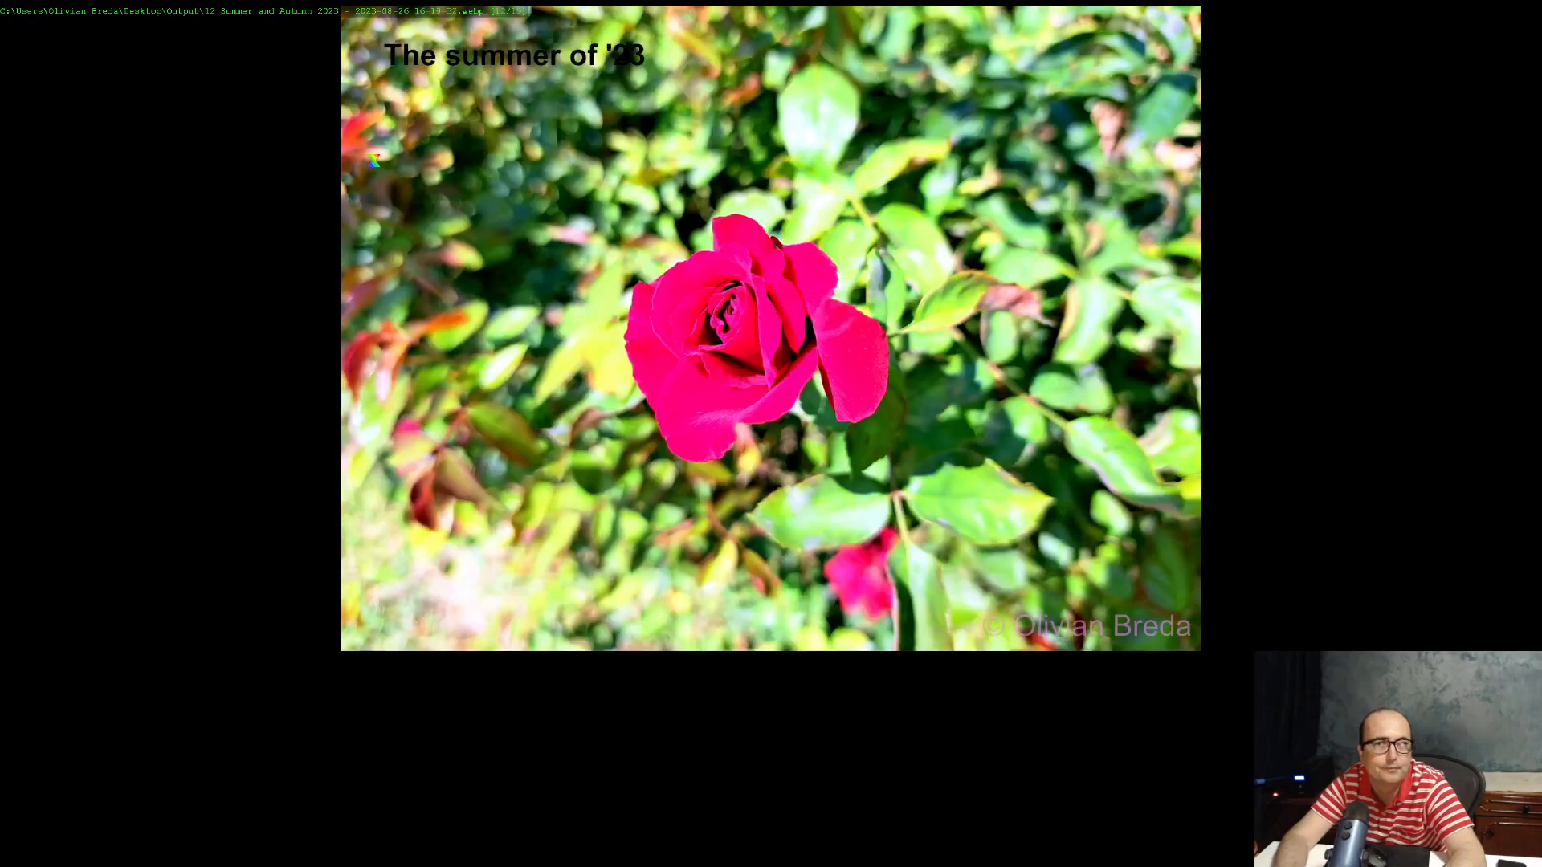
{"action": "key", "text": "Right"}
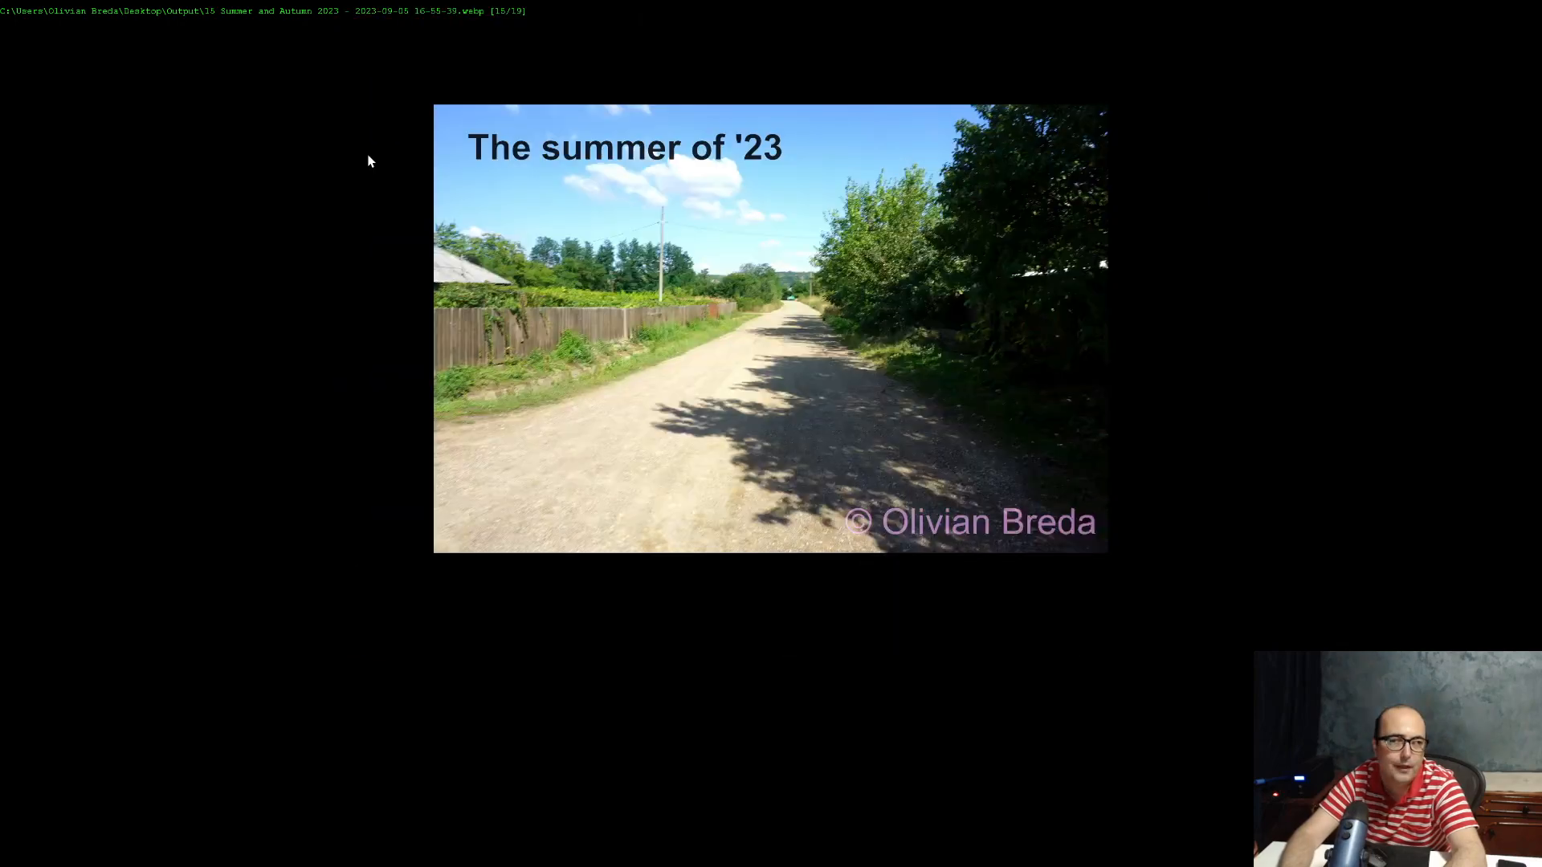